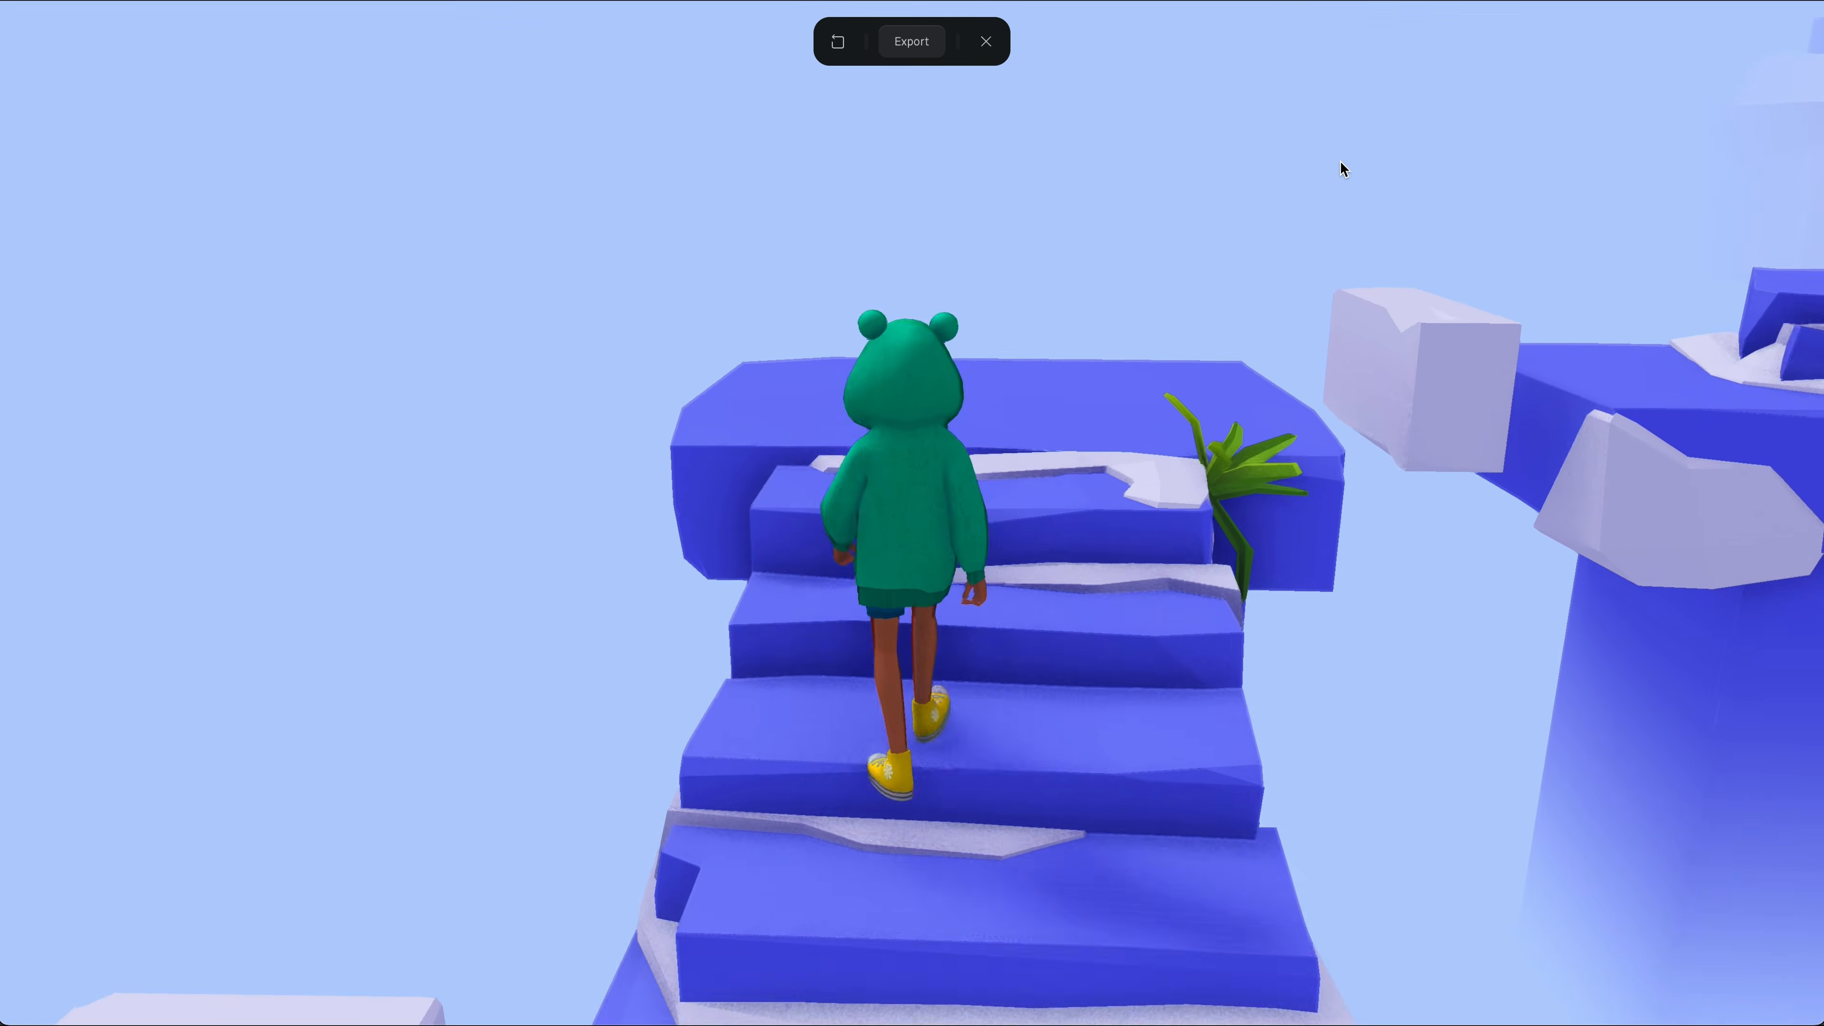
key(w)
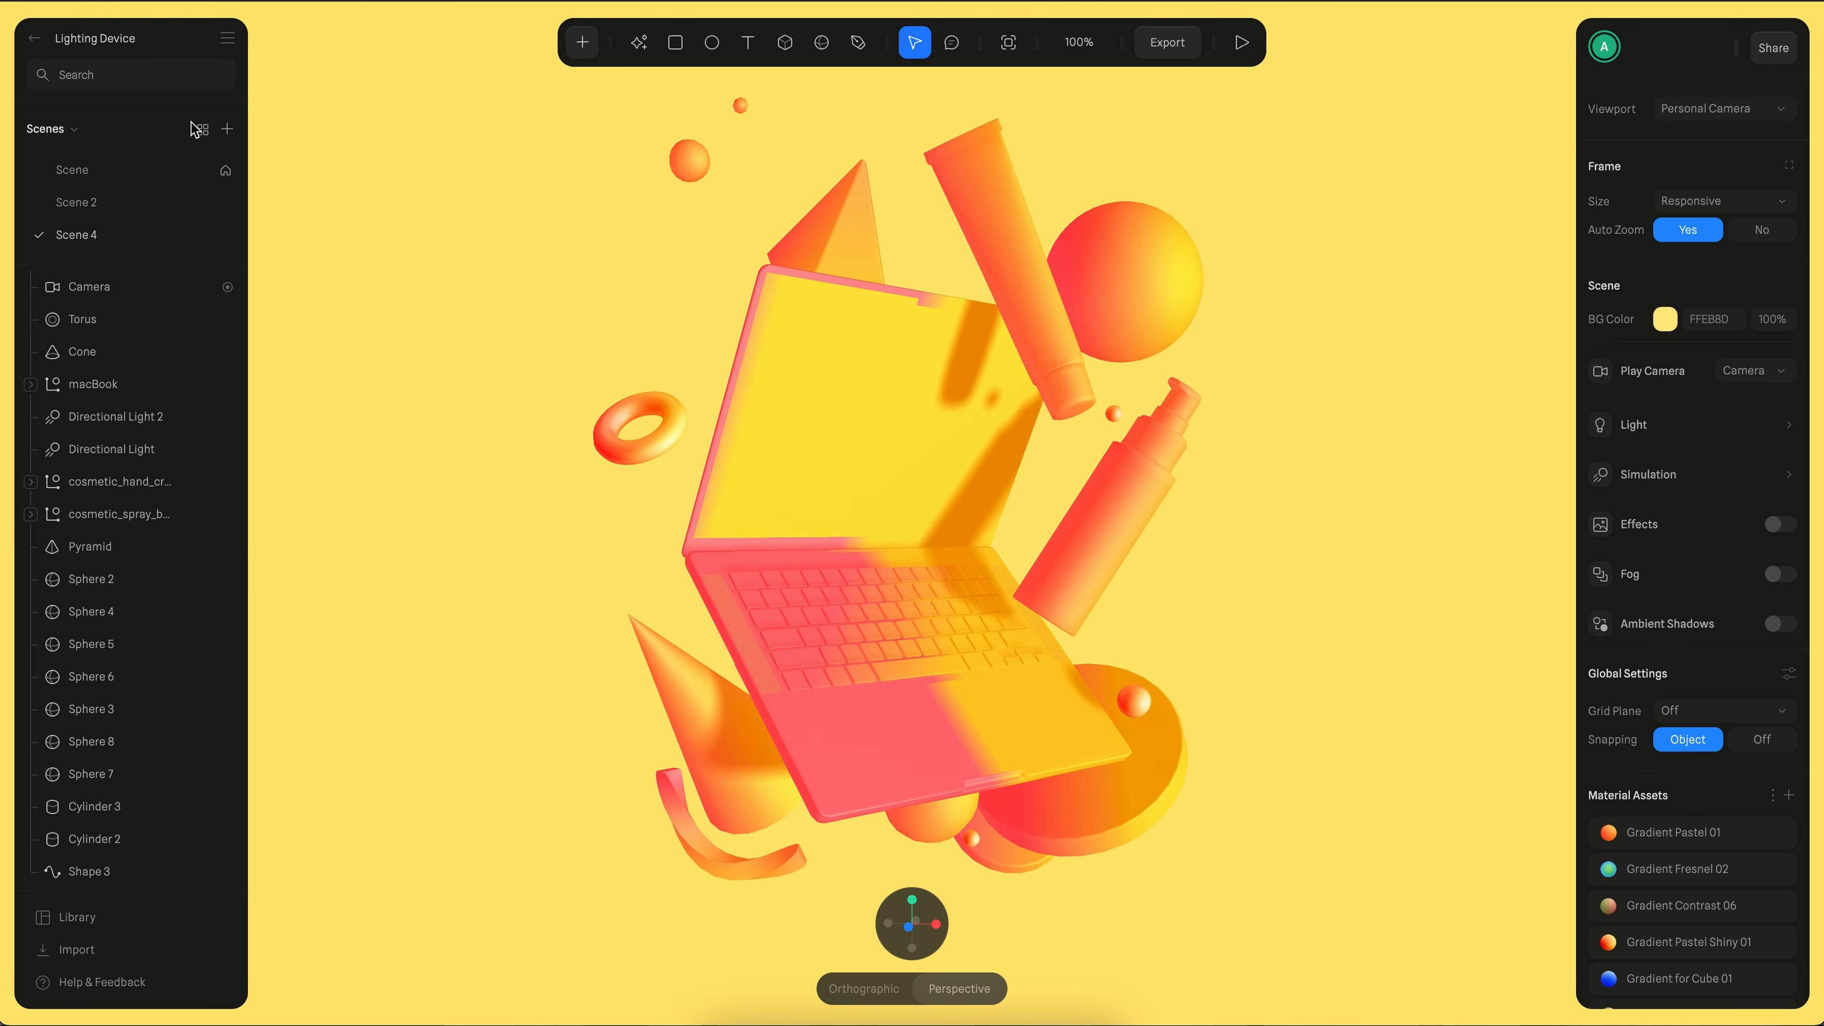
click(203, 129)
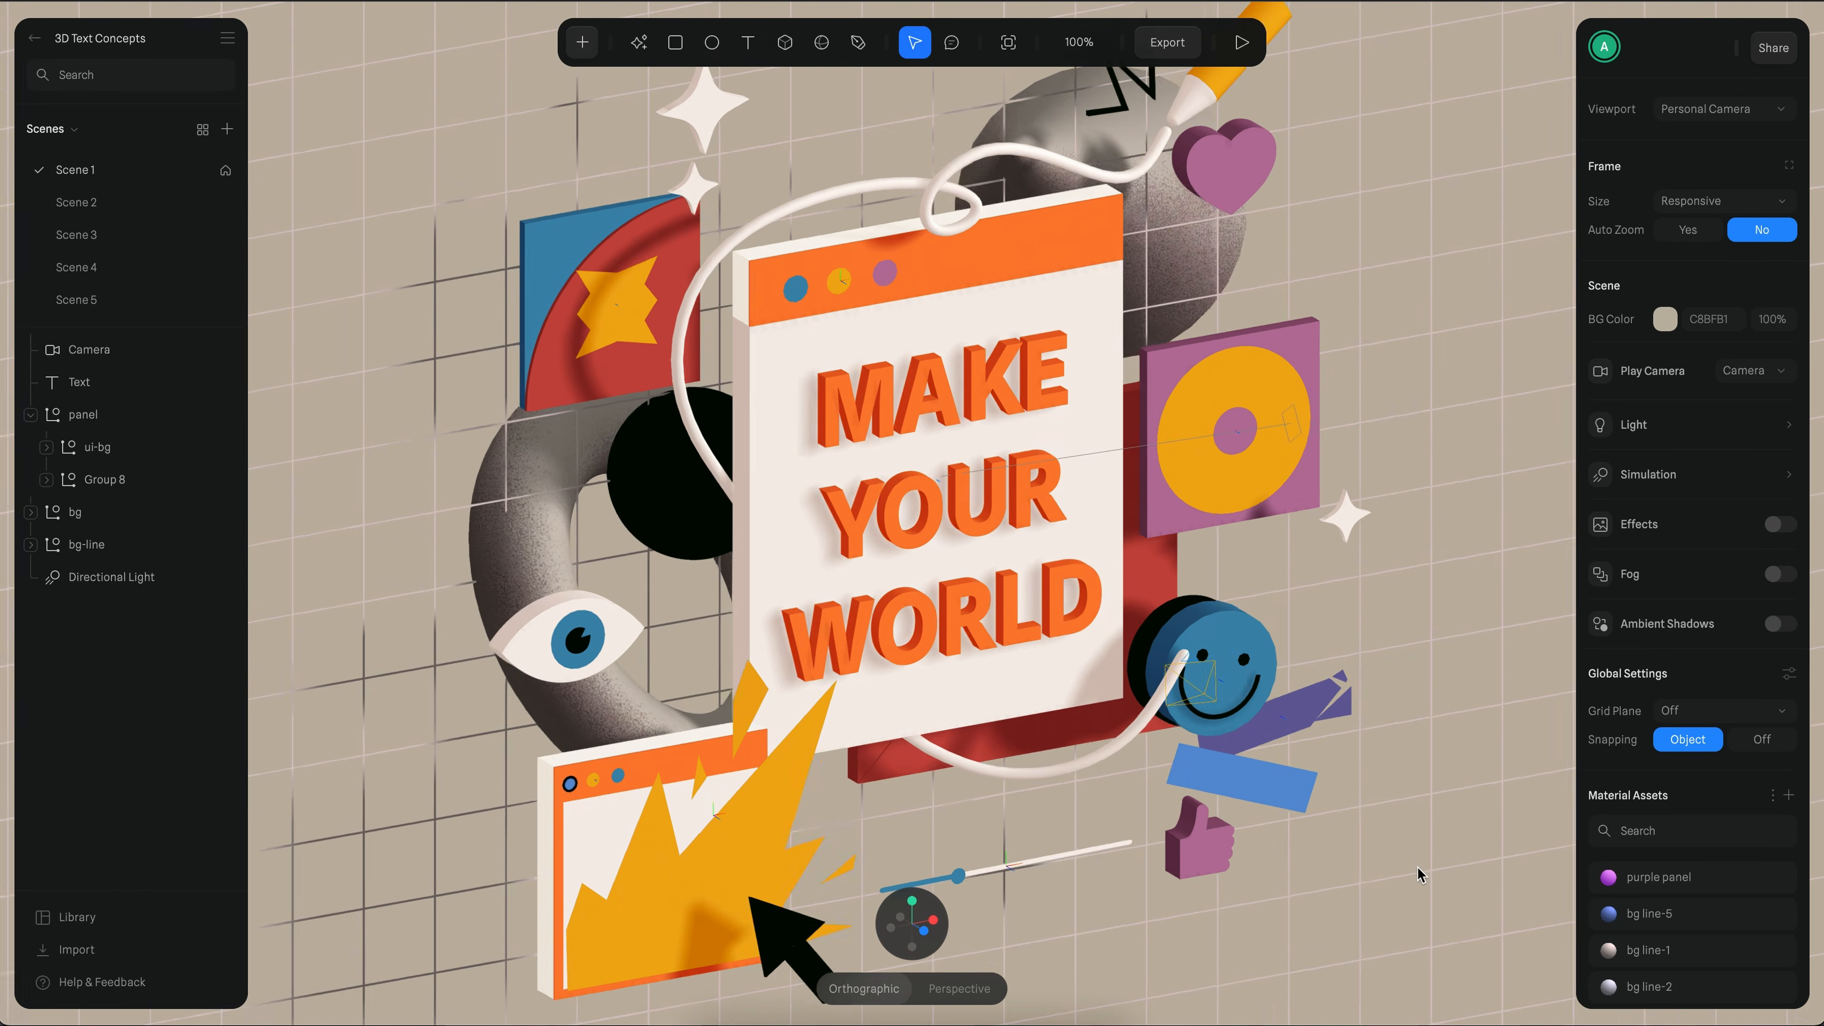
- Look through Scene 2 to Scene 5 of the 3D Text Concepts file and open the overview of all scenes
click(130, 204)
click(126, 235)
click(127, 268)
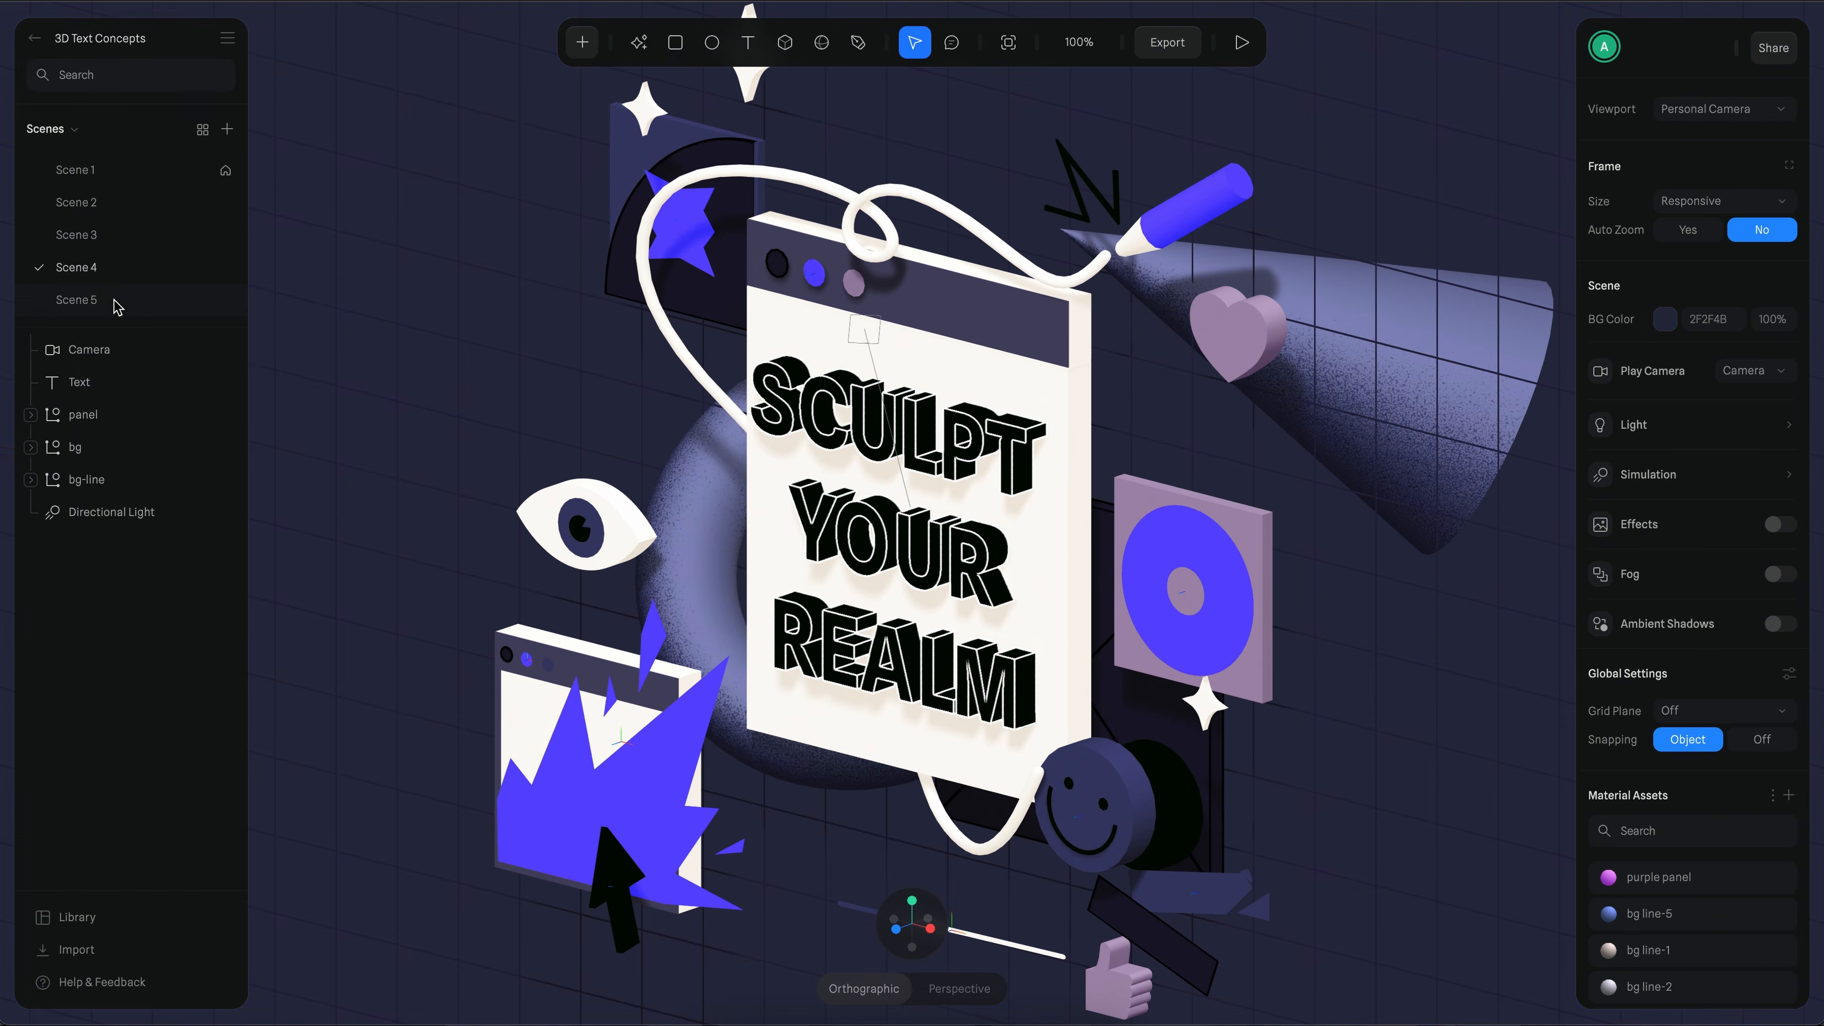
click(136, 300)
click(202, 130)
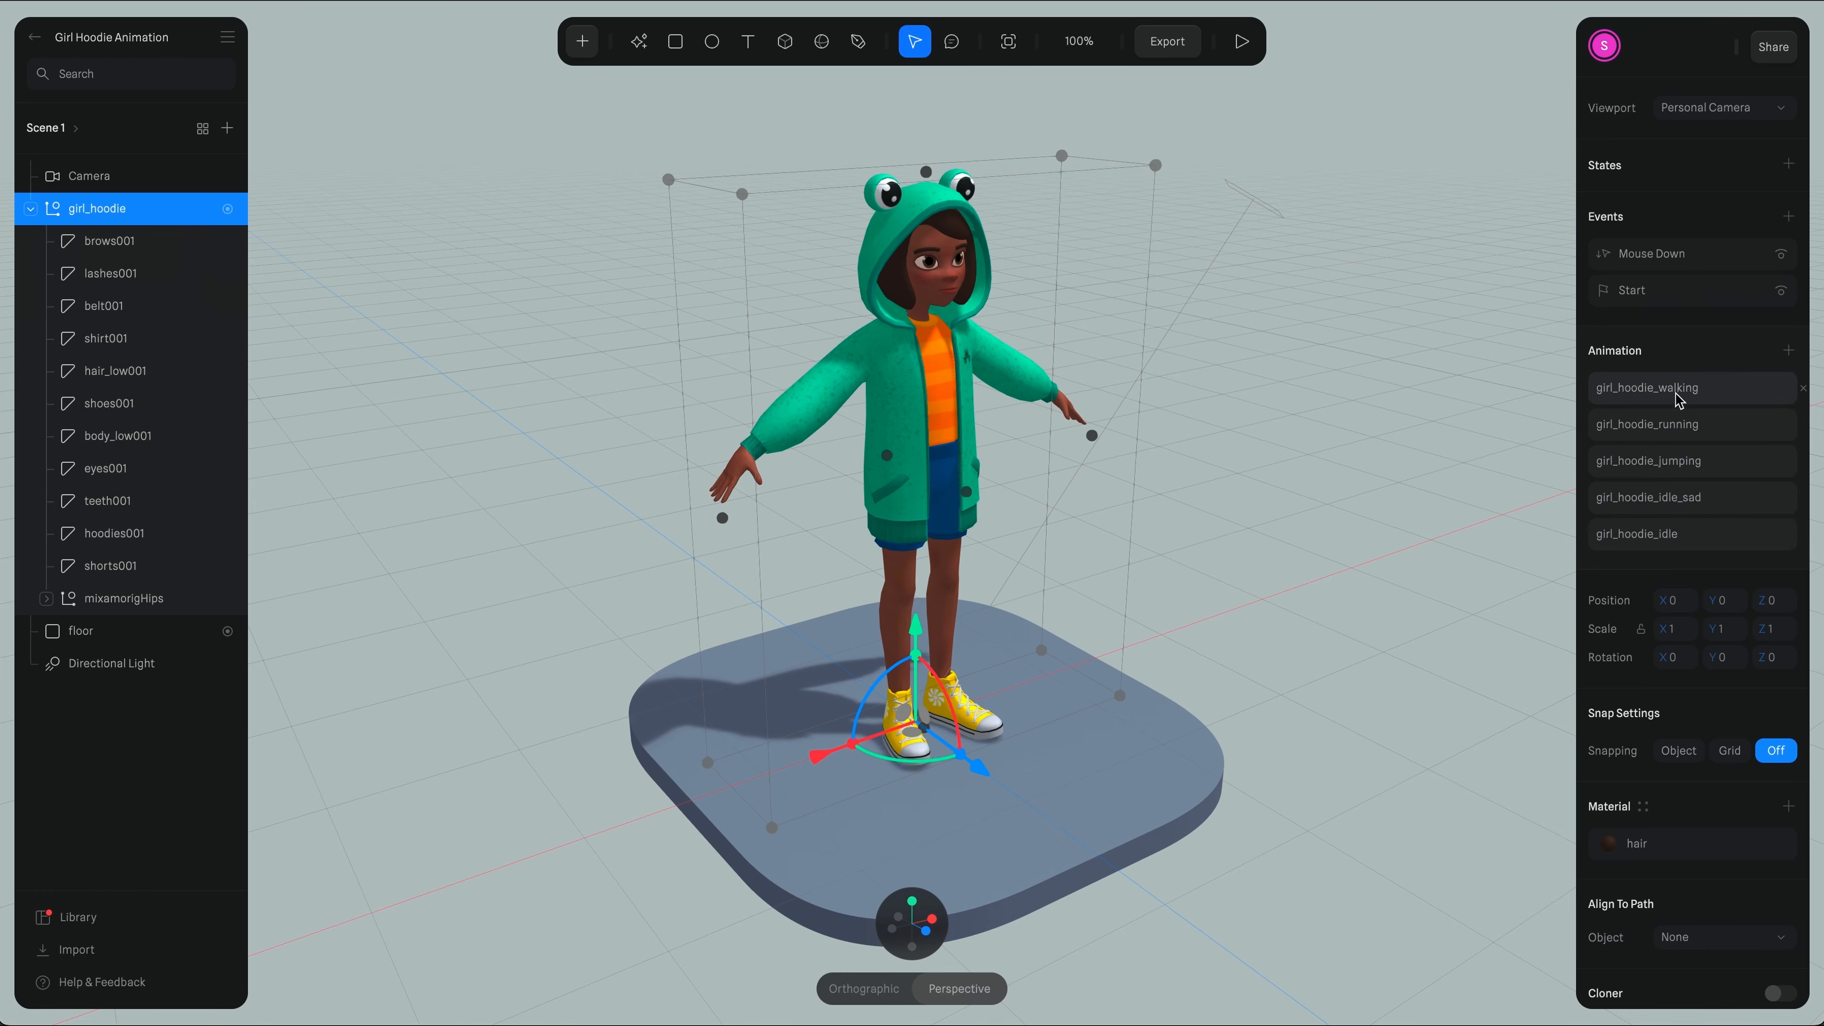
- Preview the girl_hoodie_walking and girl_hoodie_running animations on the hooded character
click(1679, 392)
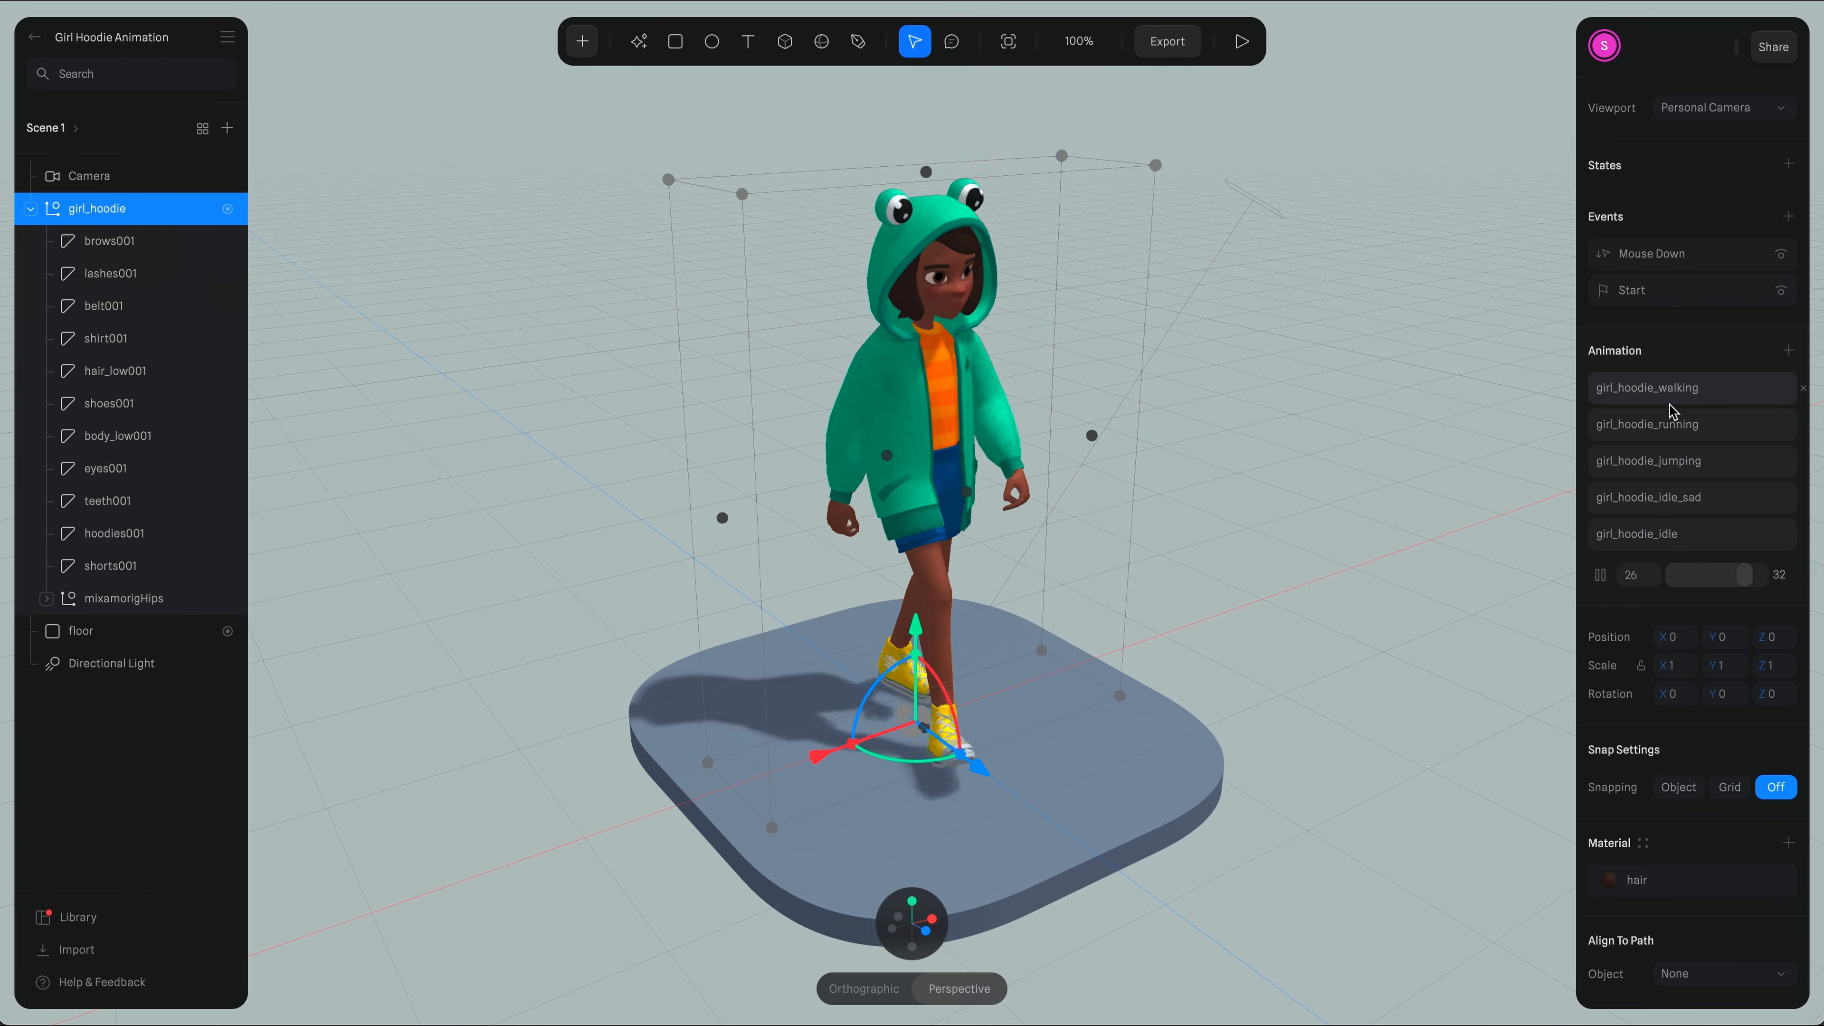
click(1658, 437)
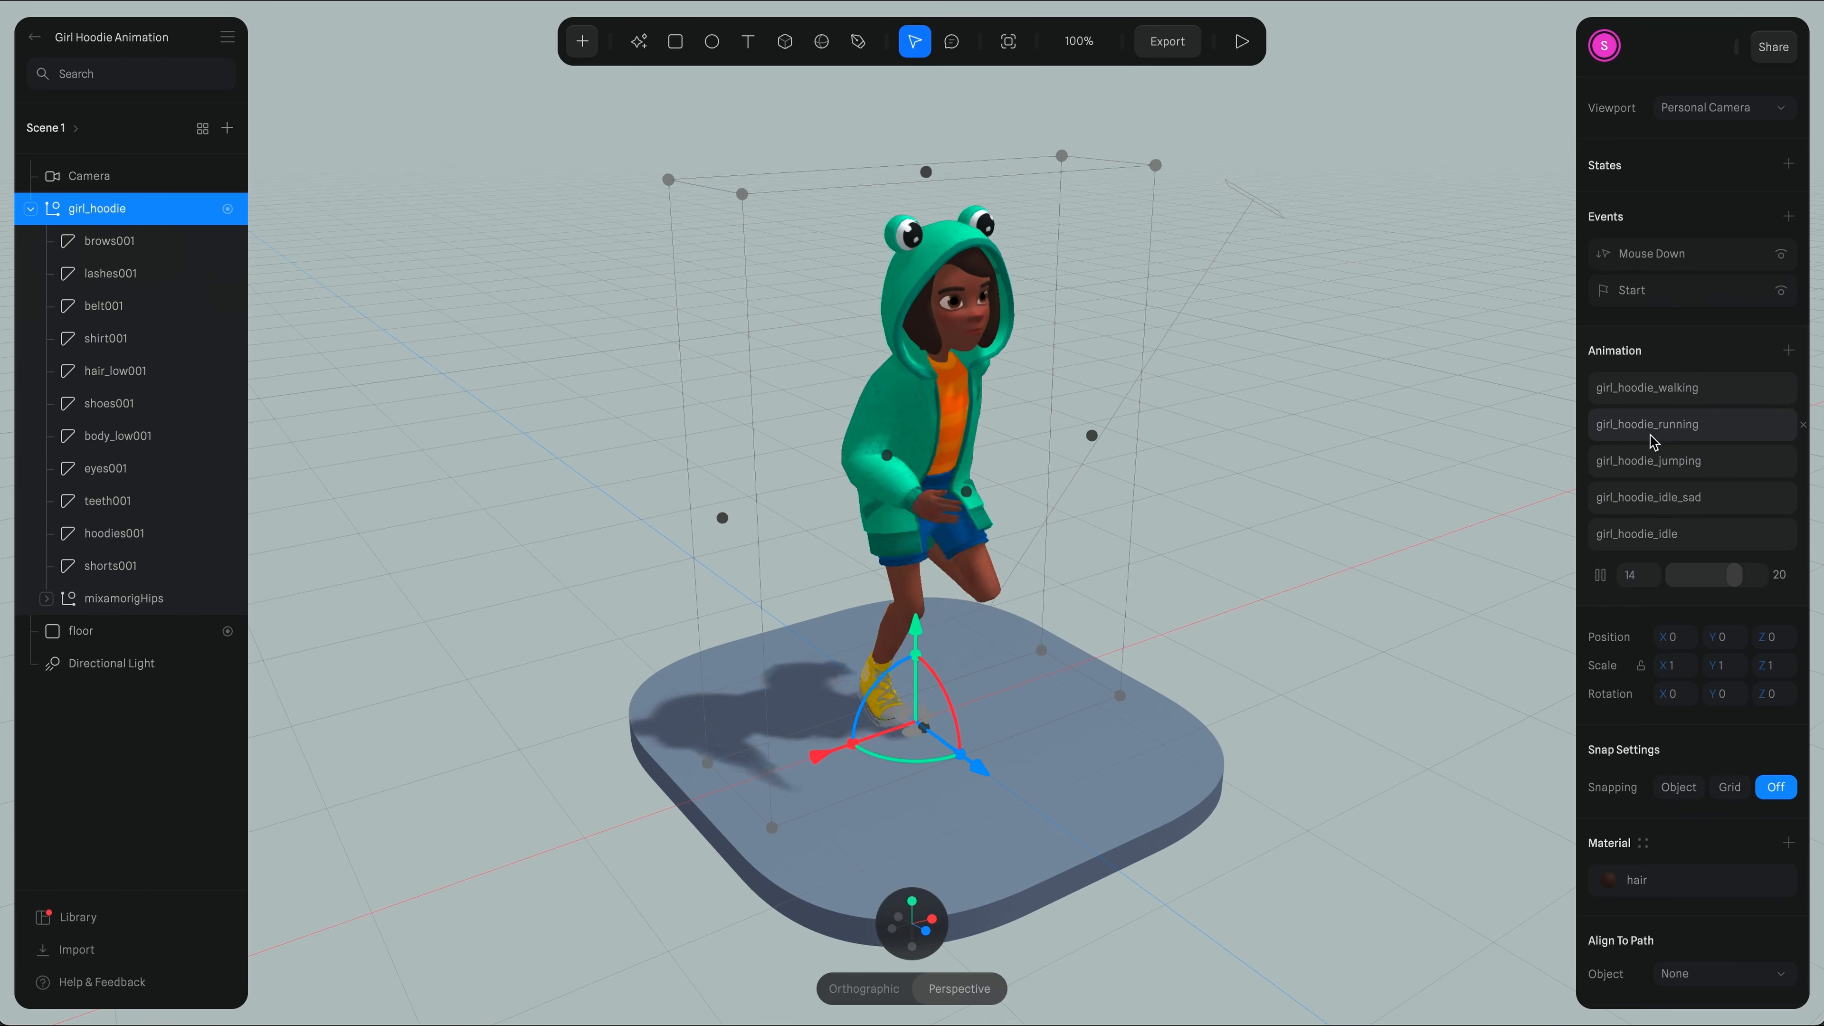
drag(1384, 652, 1285, 654)
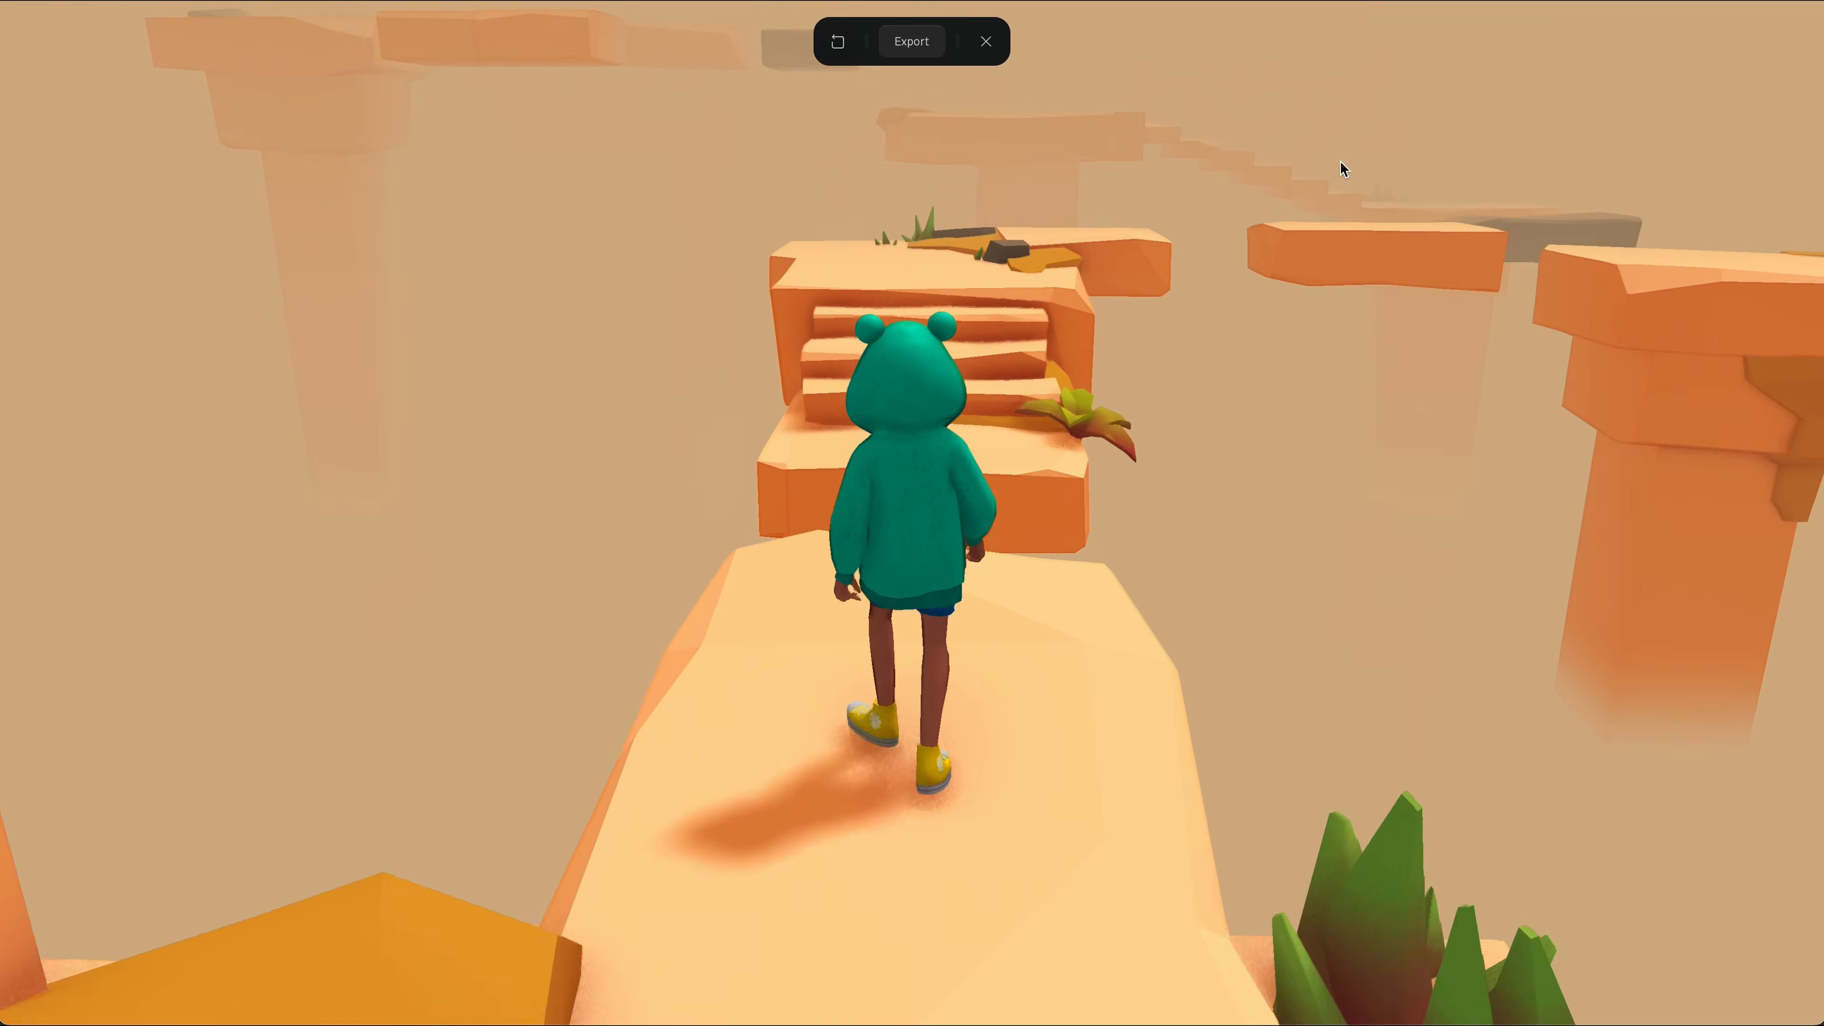
- Walk and jump the hooded character through the orange, grey and blue levels in the play preview
key(w)
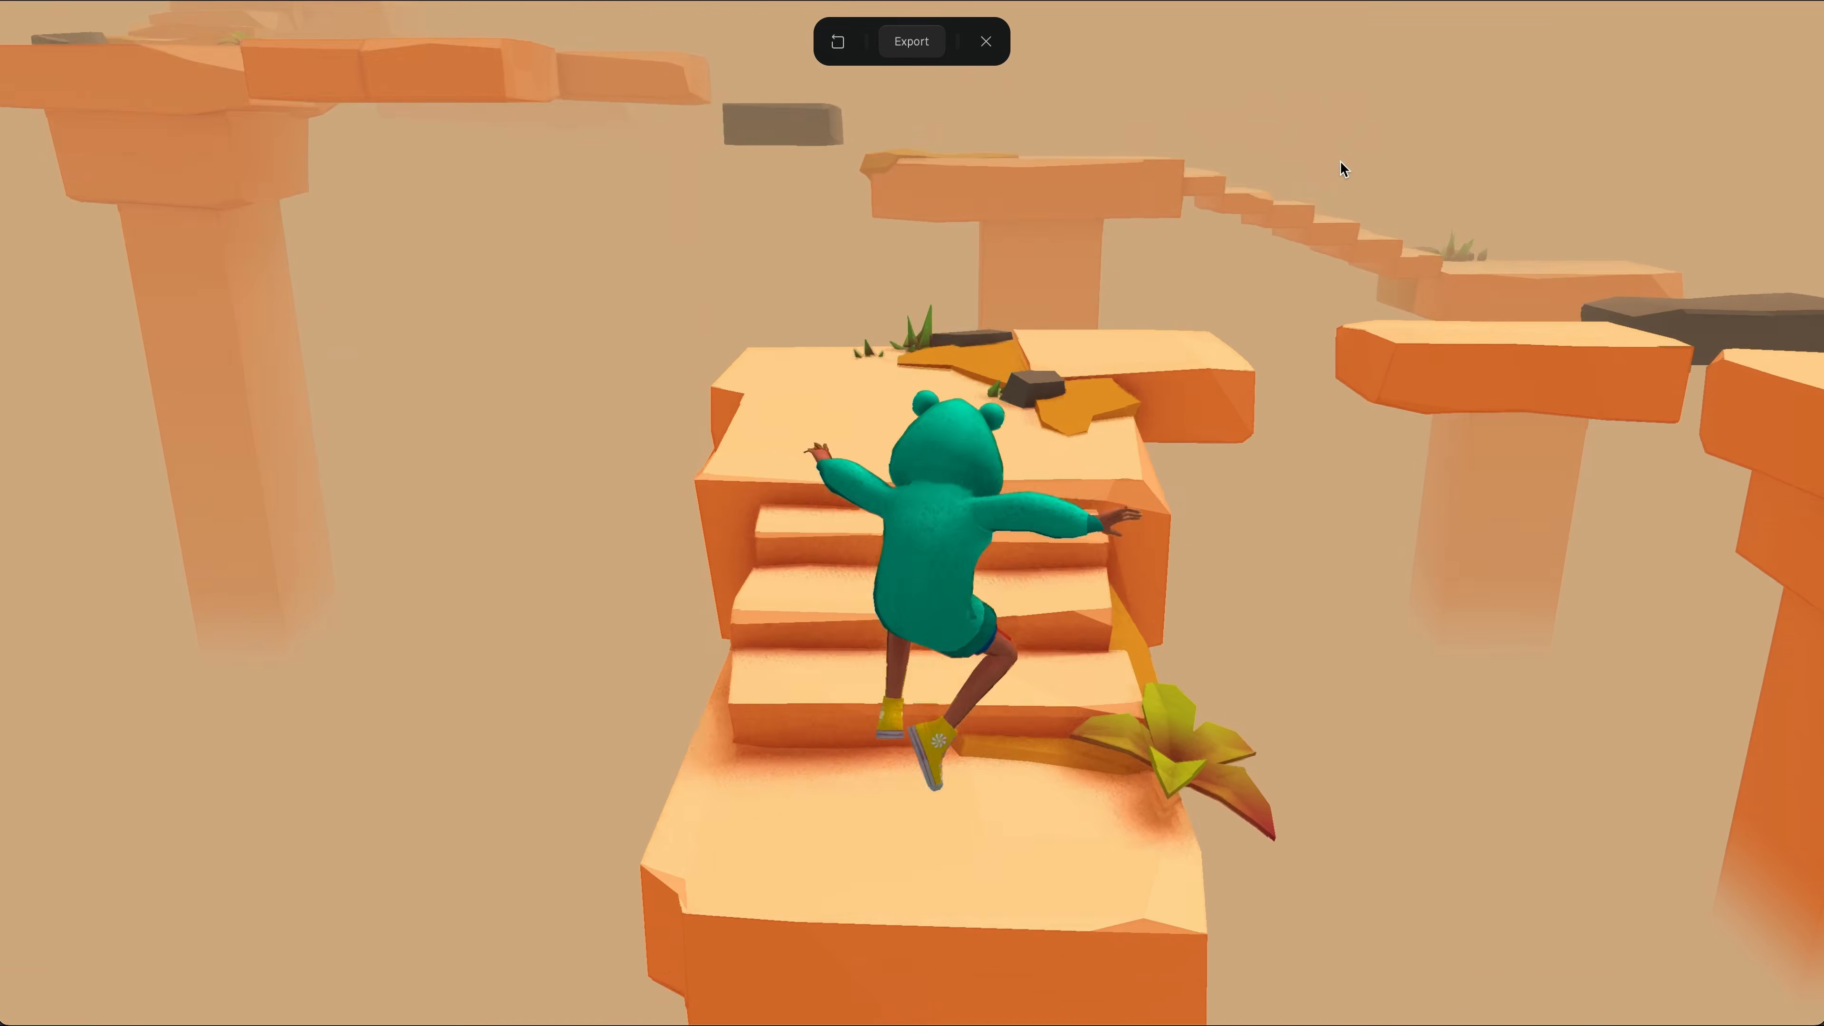
key(d)
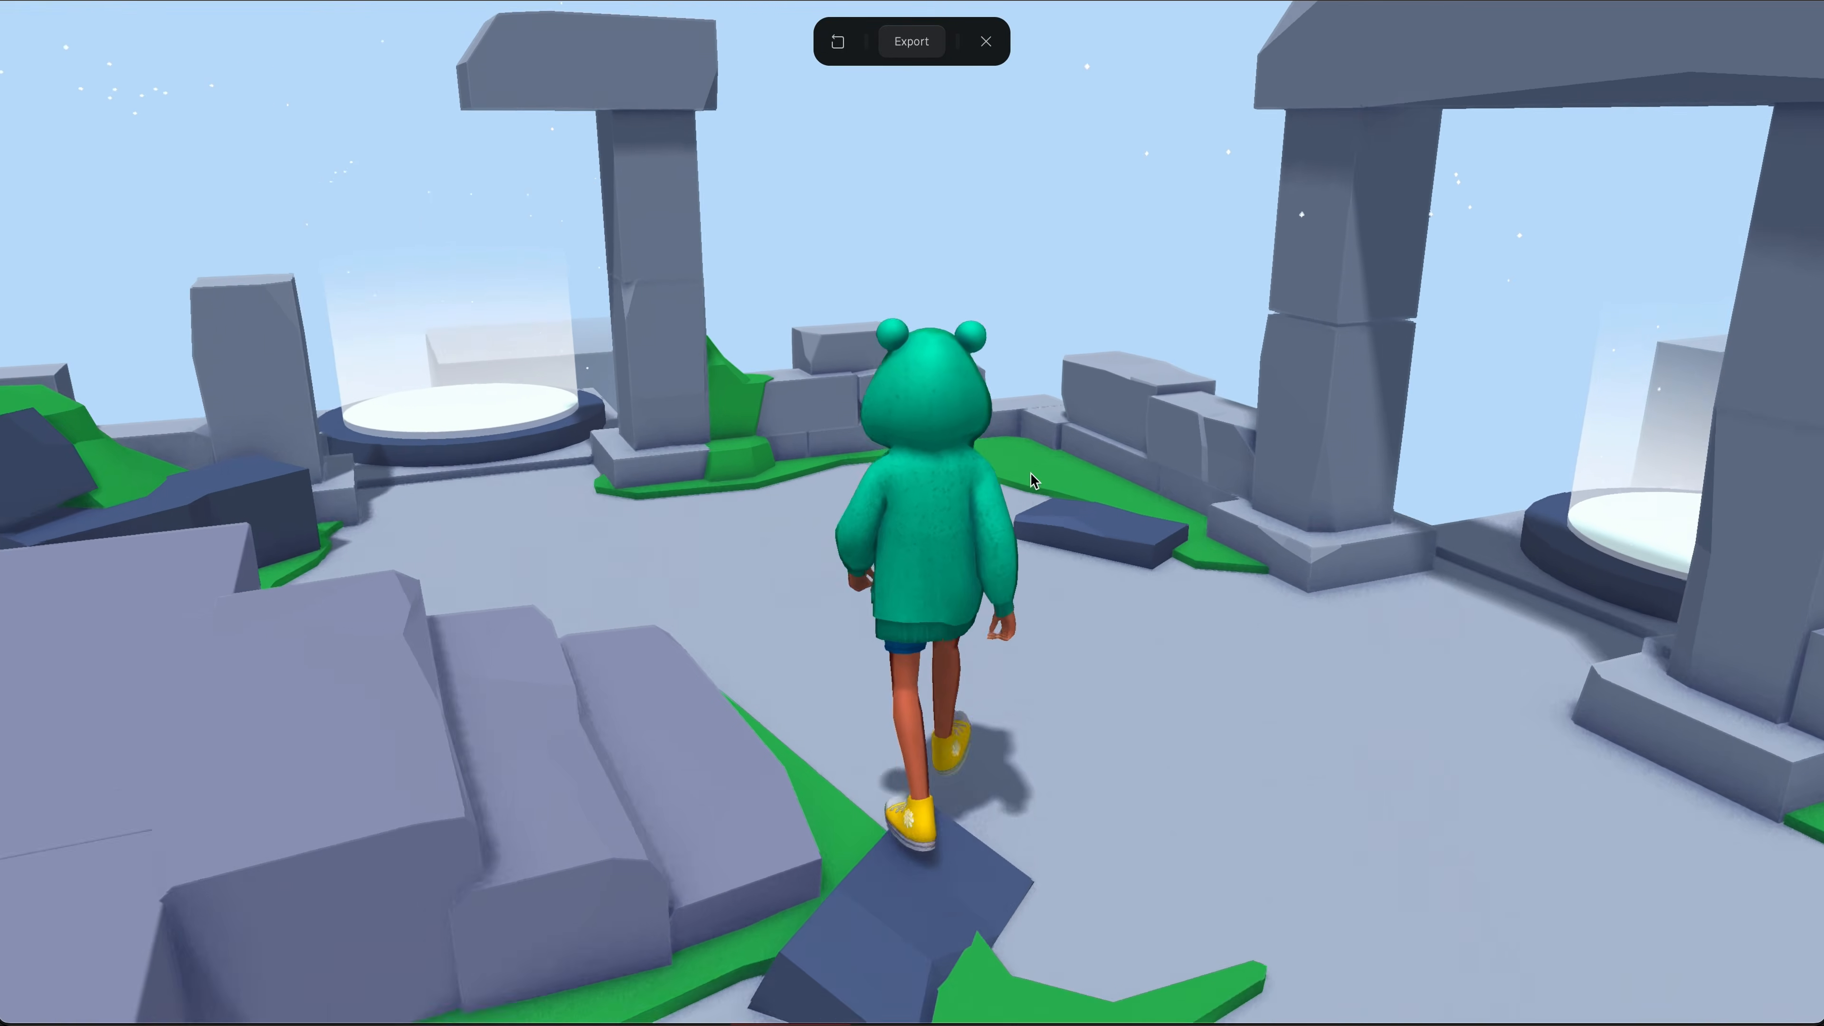
key(w)
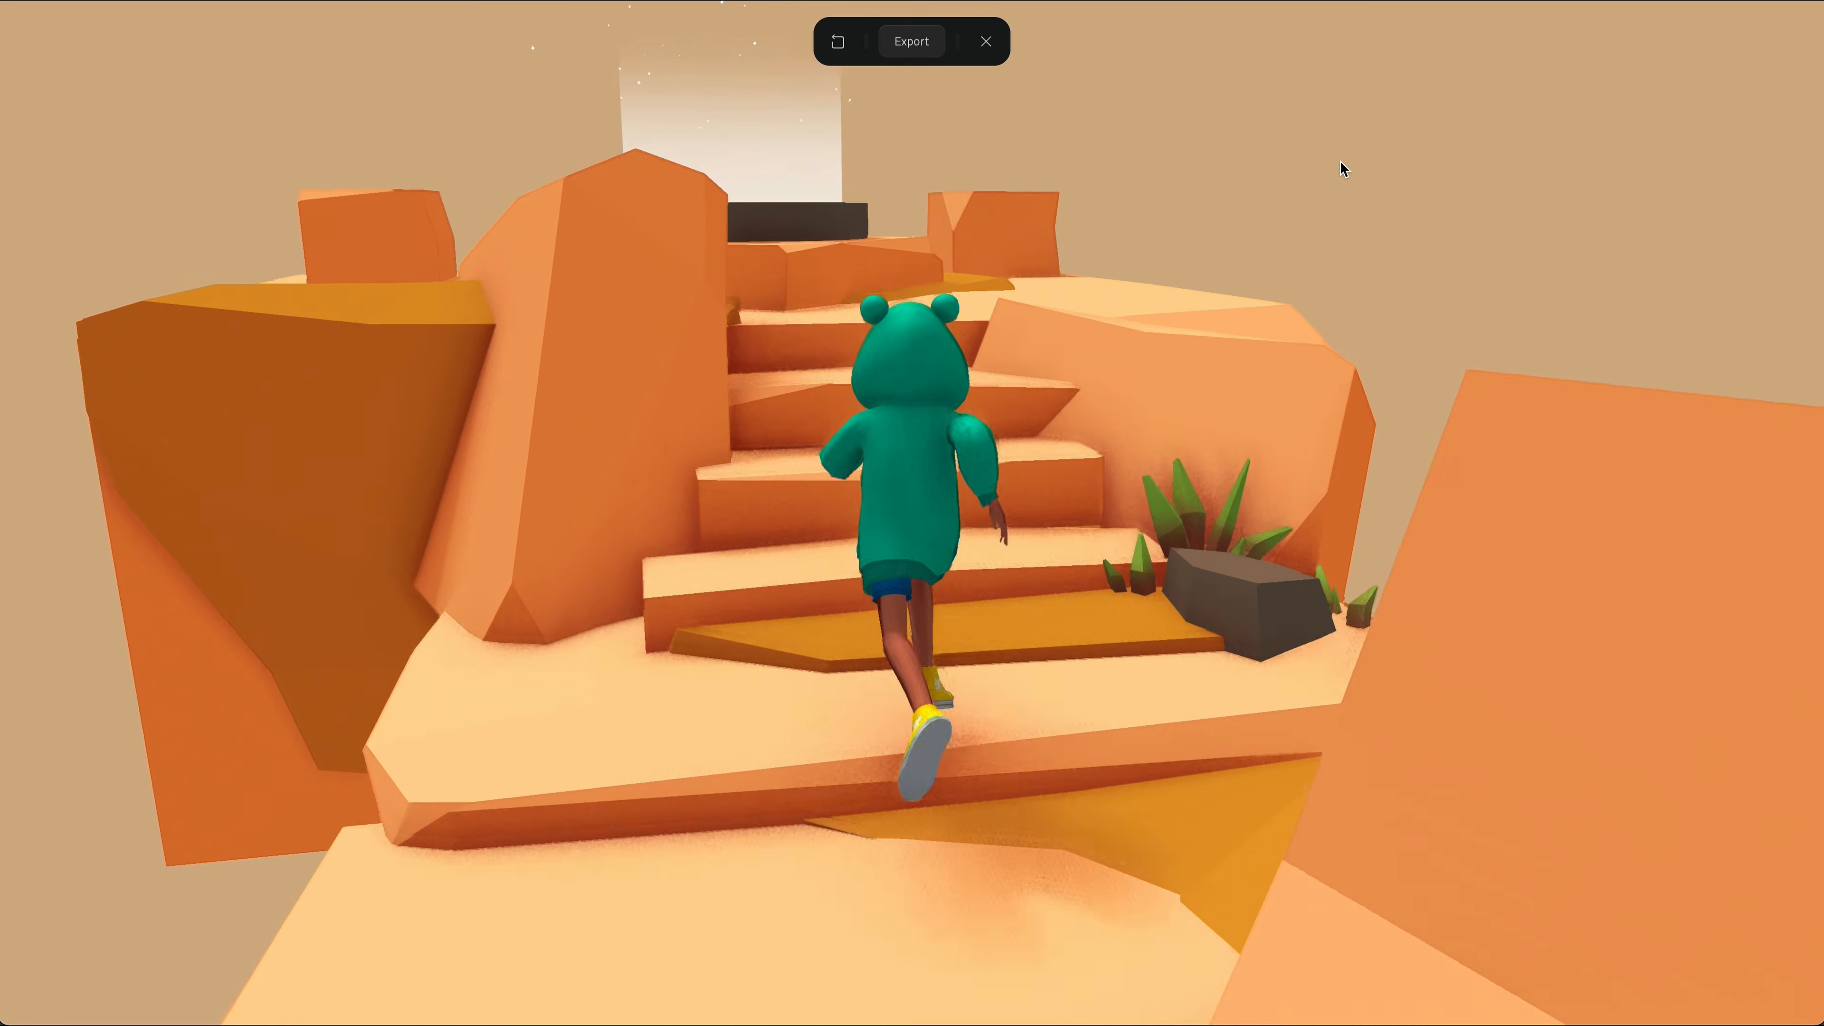
key(w)
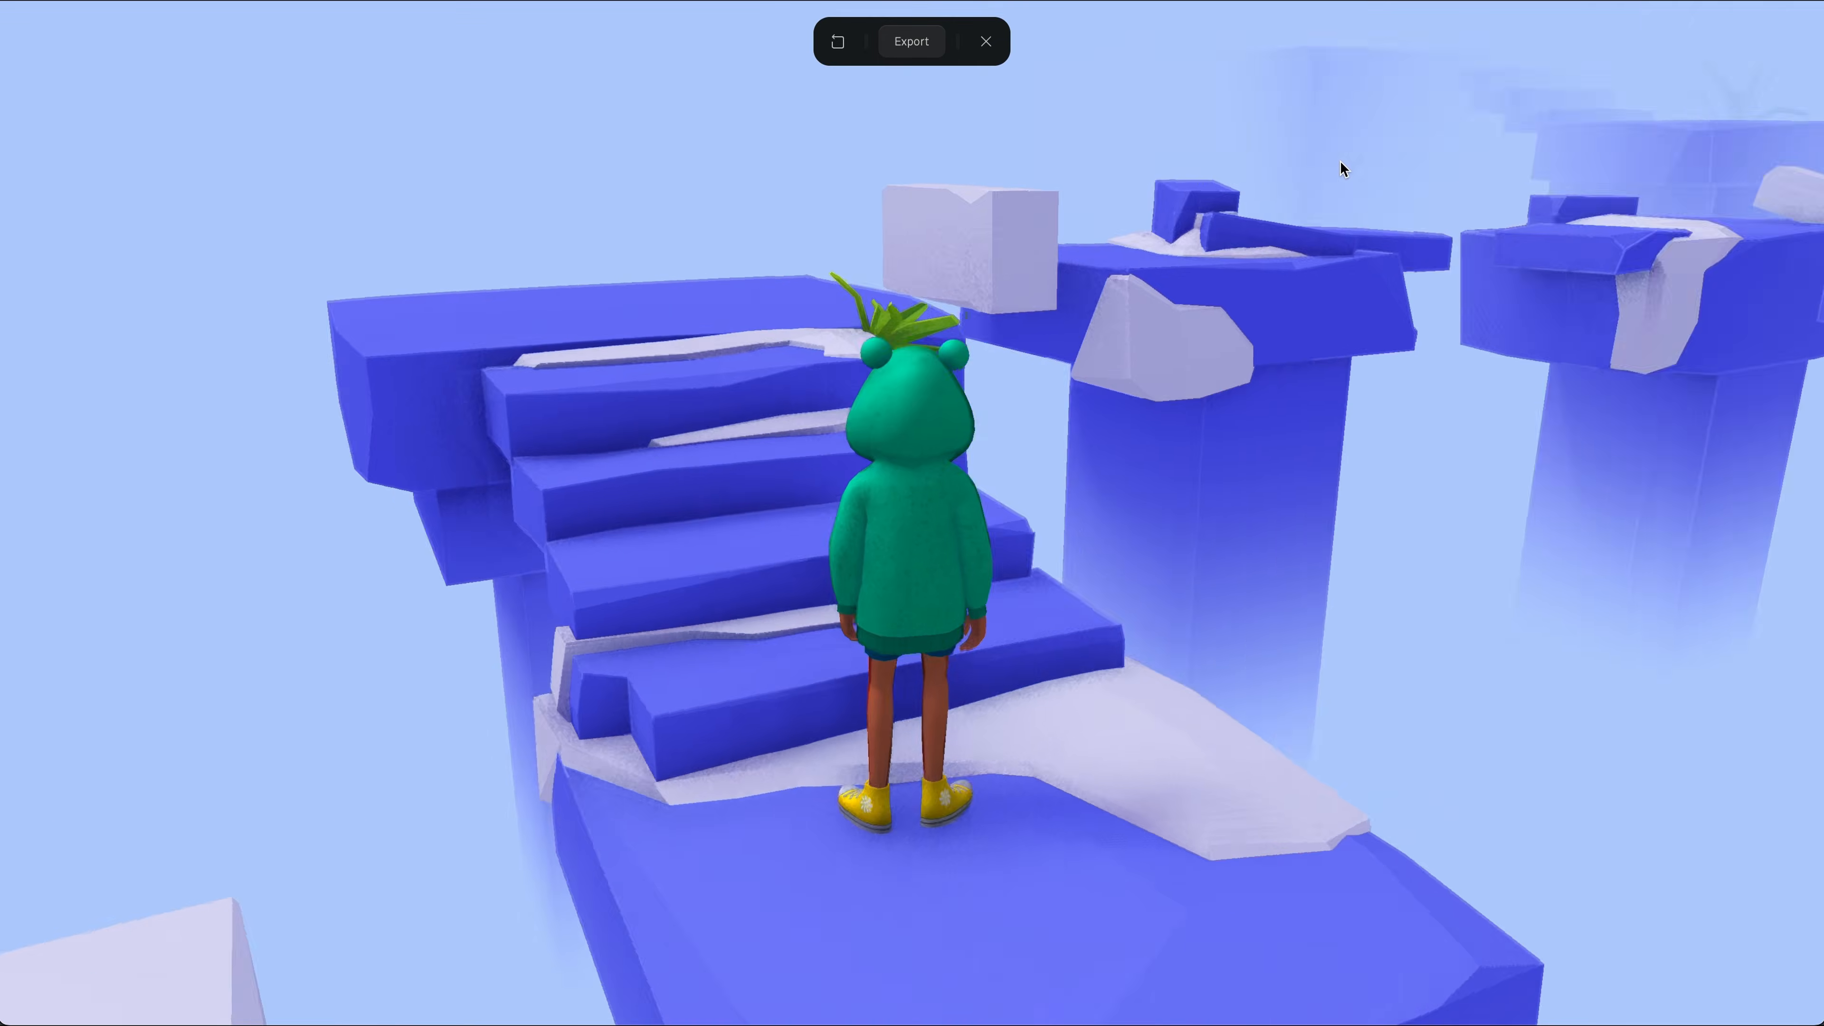
key(w)
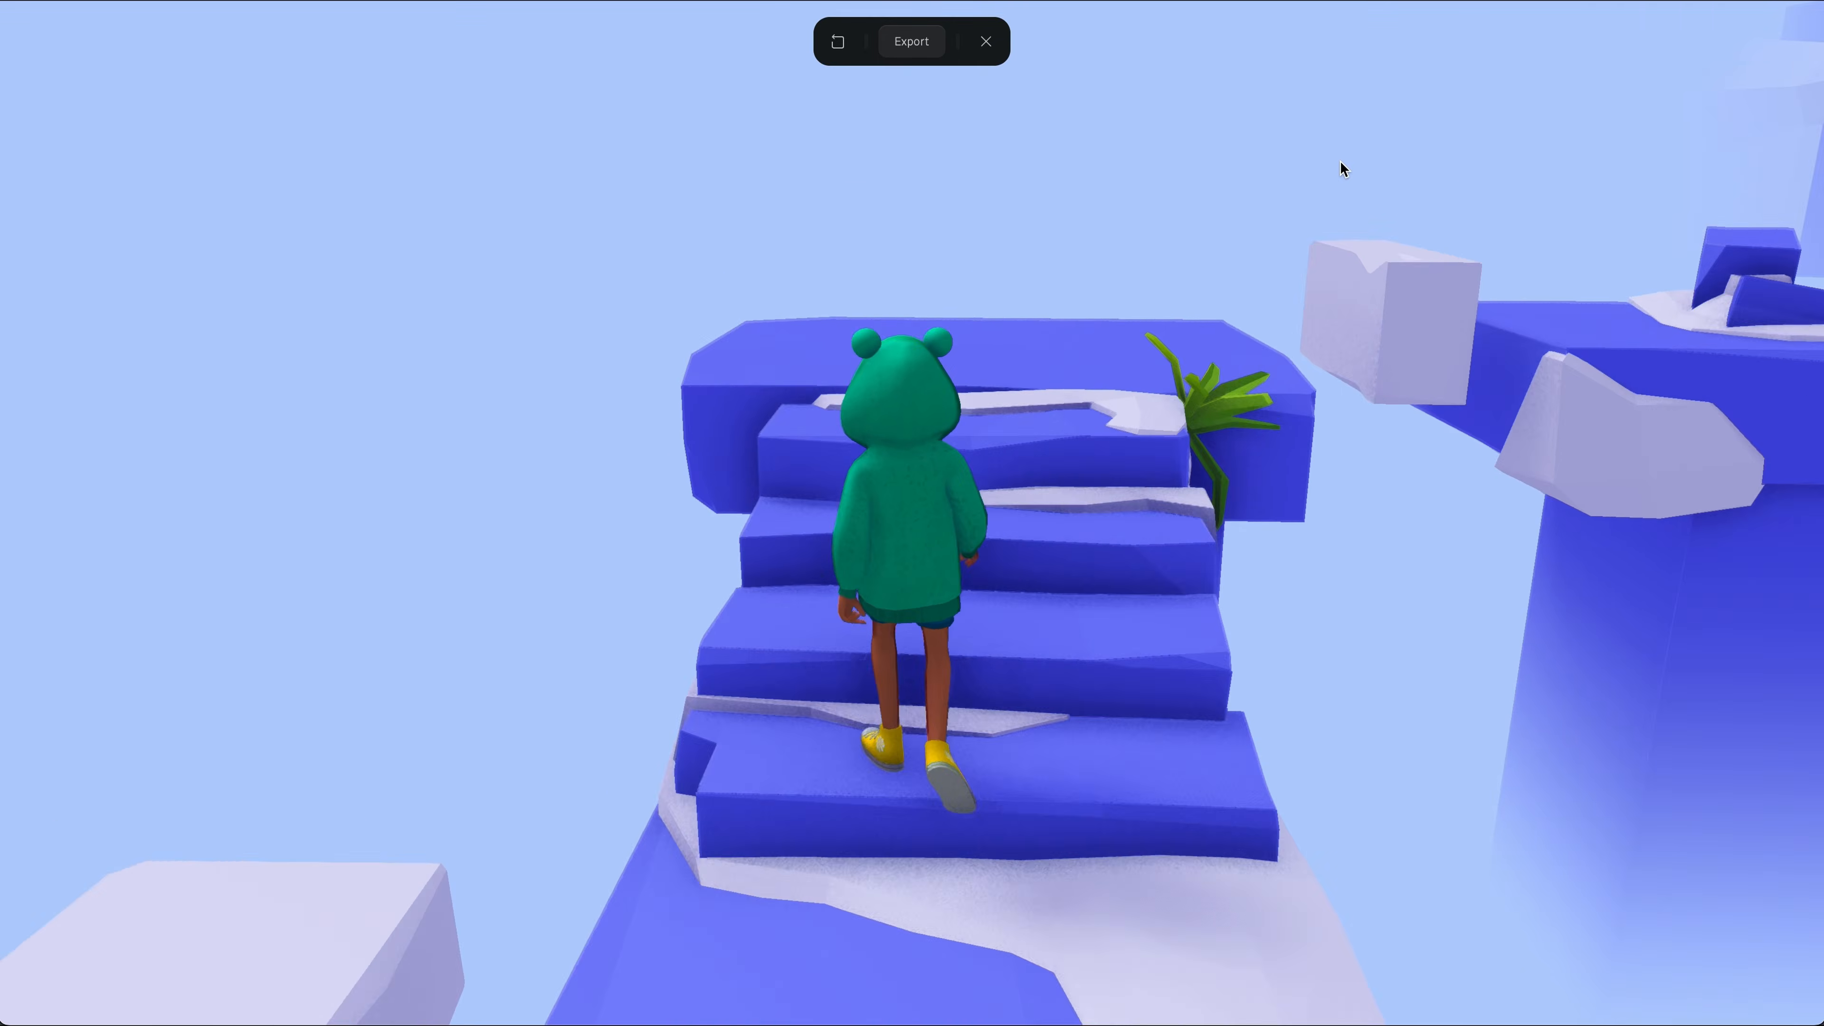
key(w)
key(space)
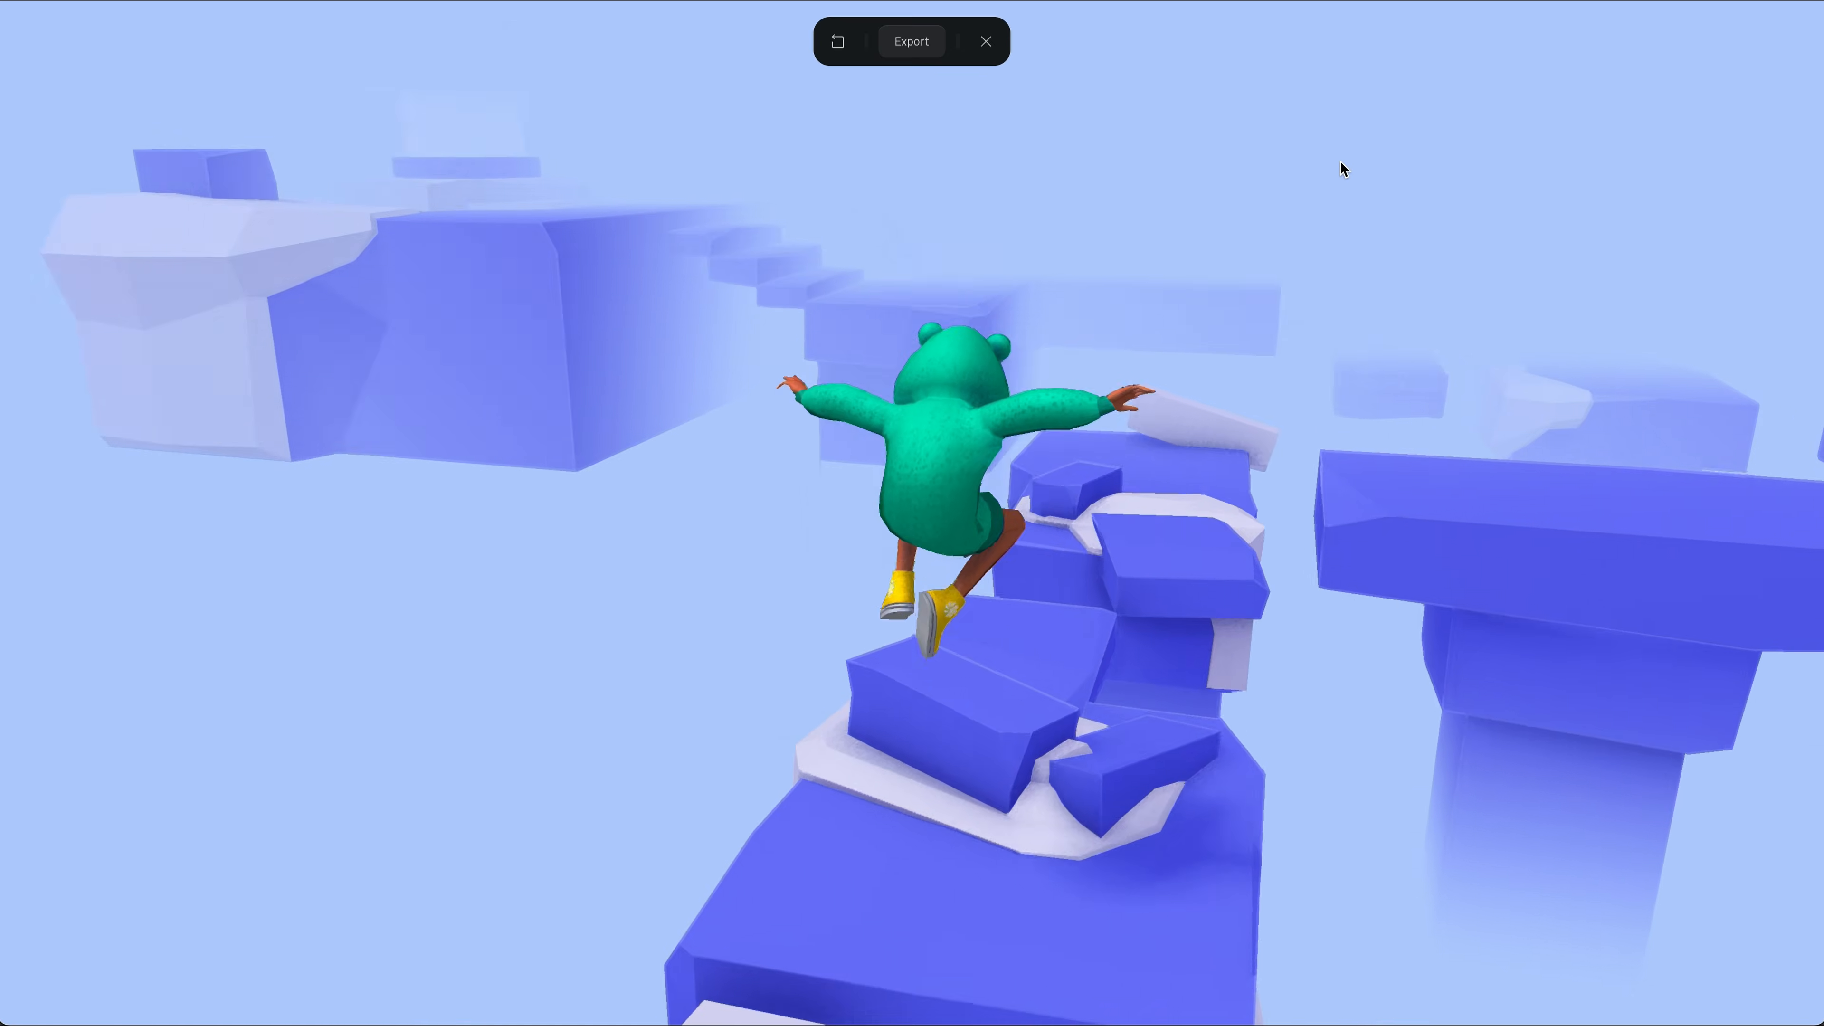
key(w)
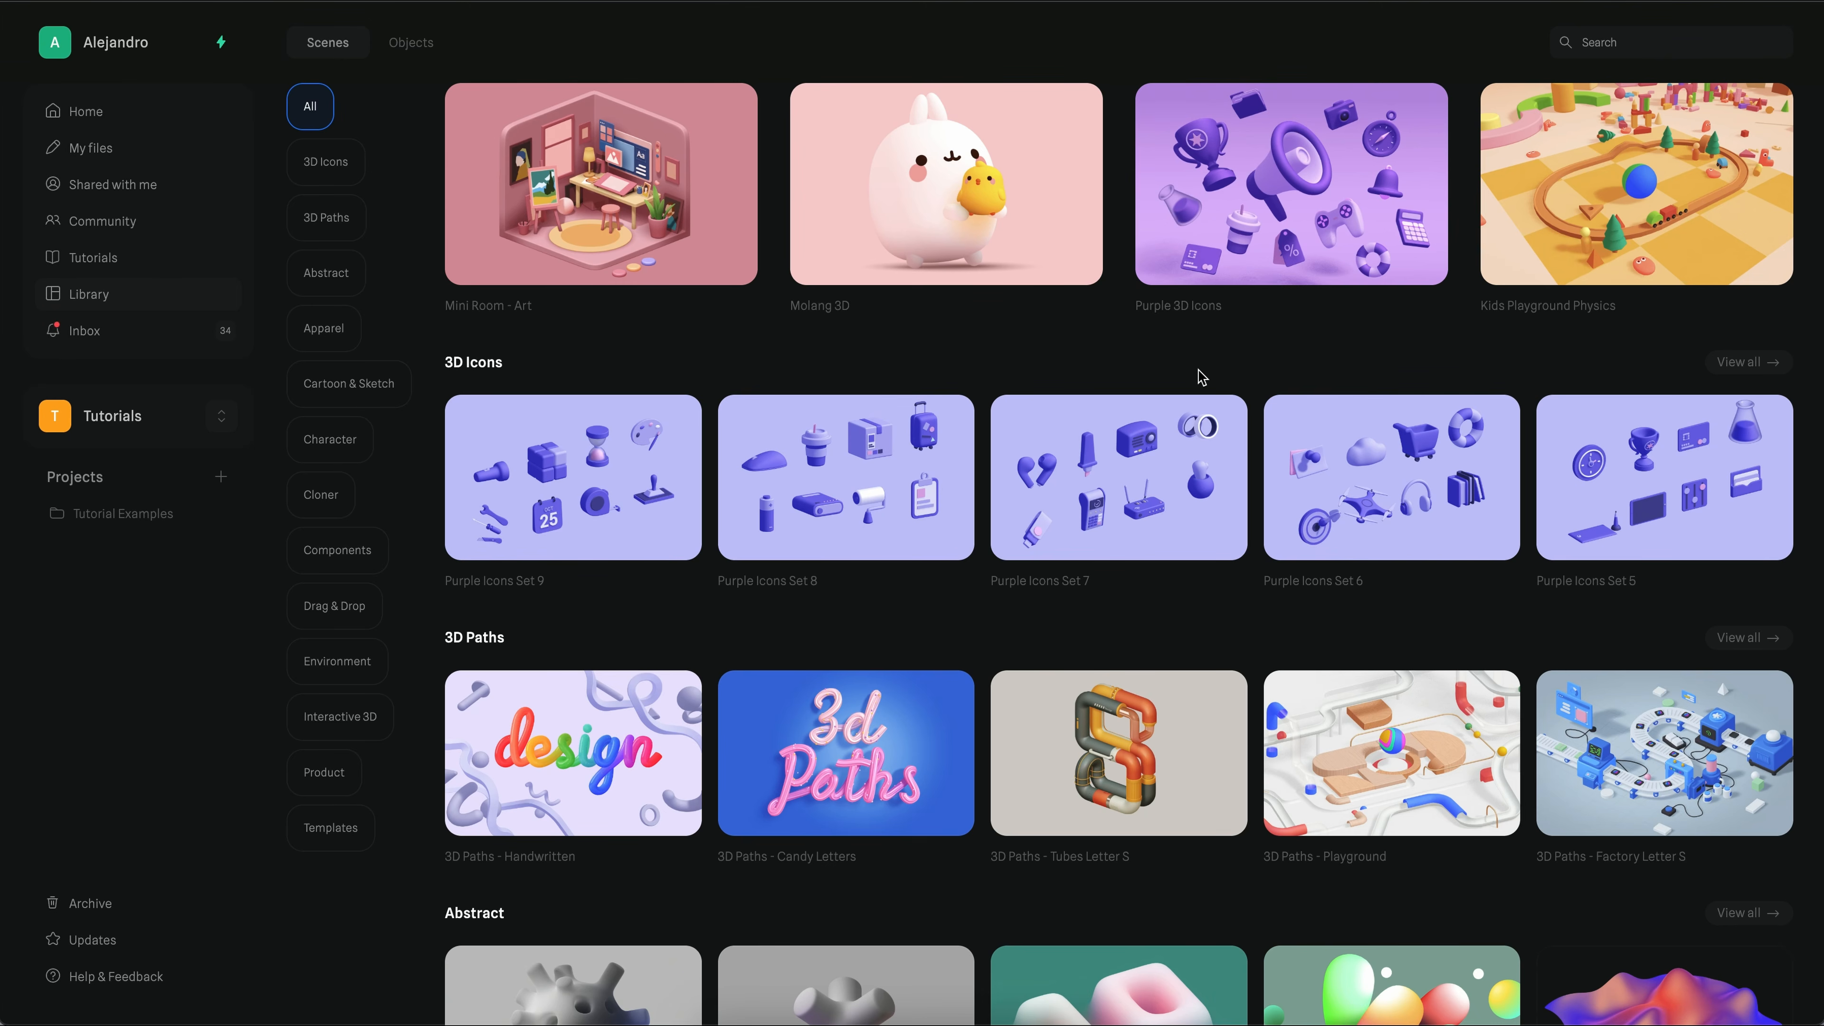
- Browse the library's scenes and open Kids Playground Physics
scroll(1201, 375, down, 7)
scroll(1201, 375, up, 7)
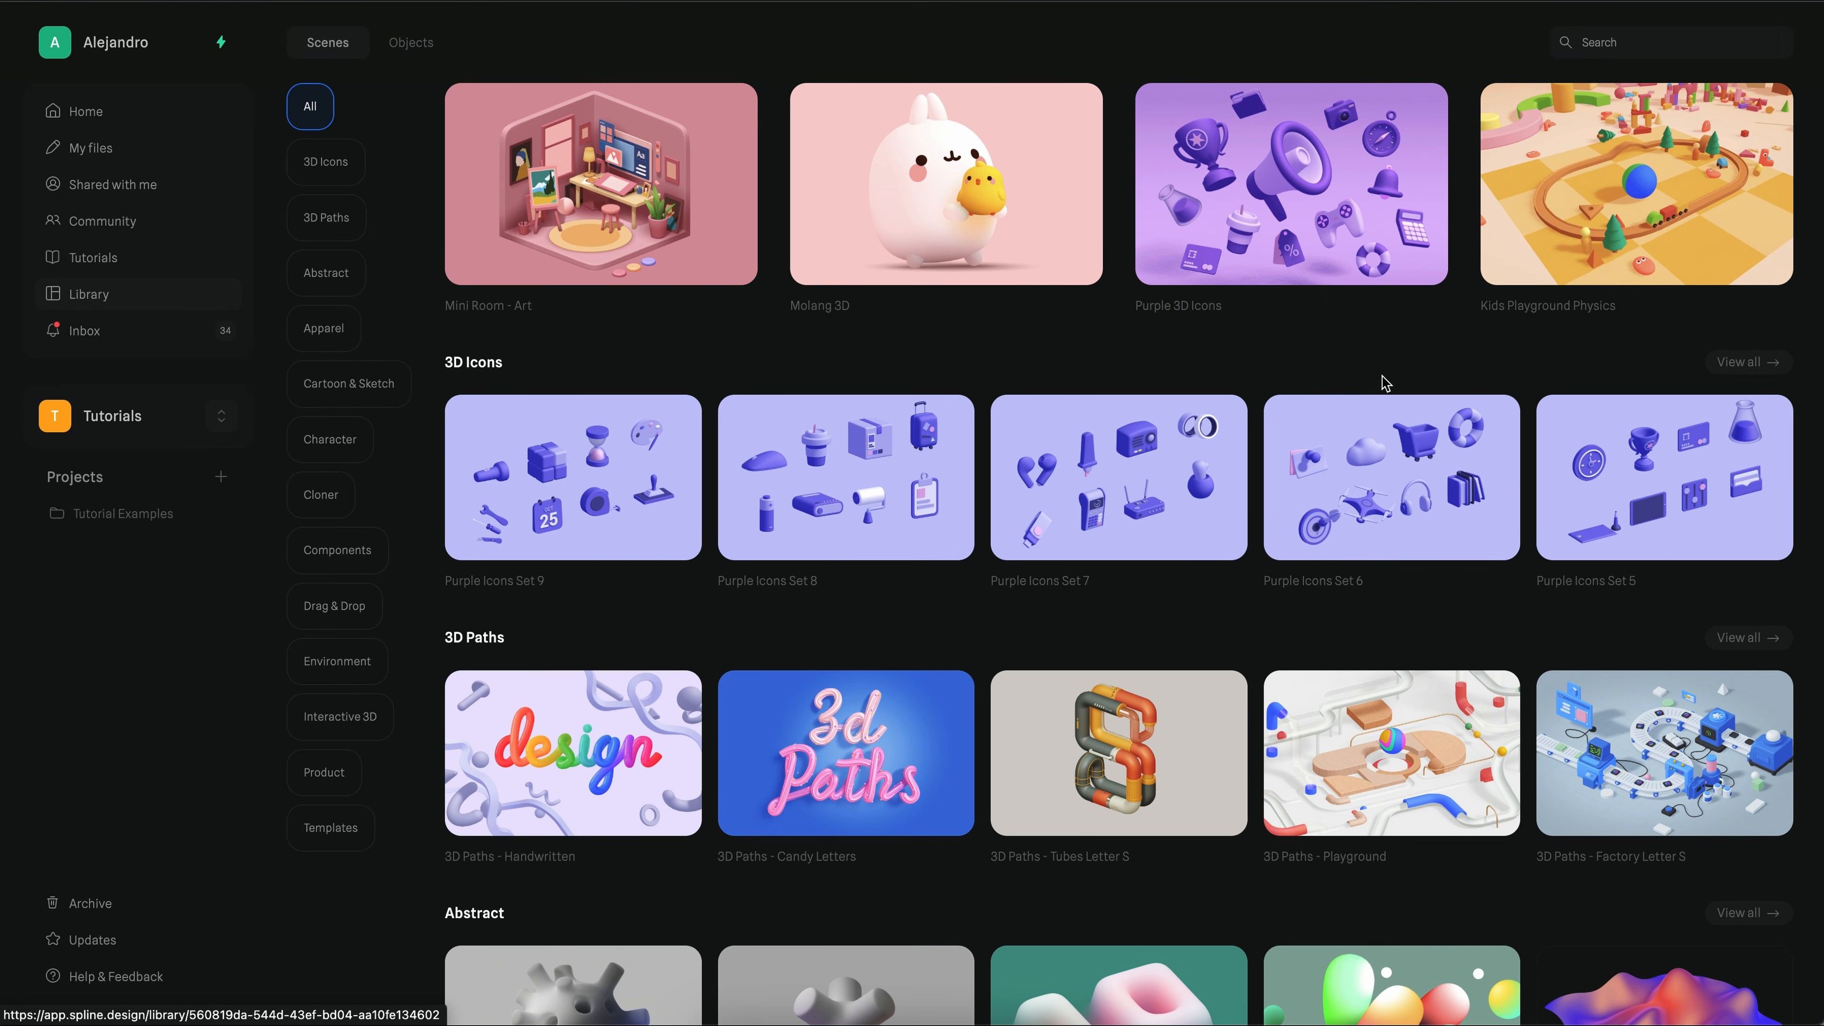
click(1594, 169)
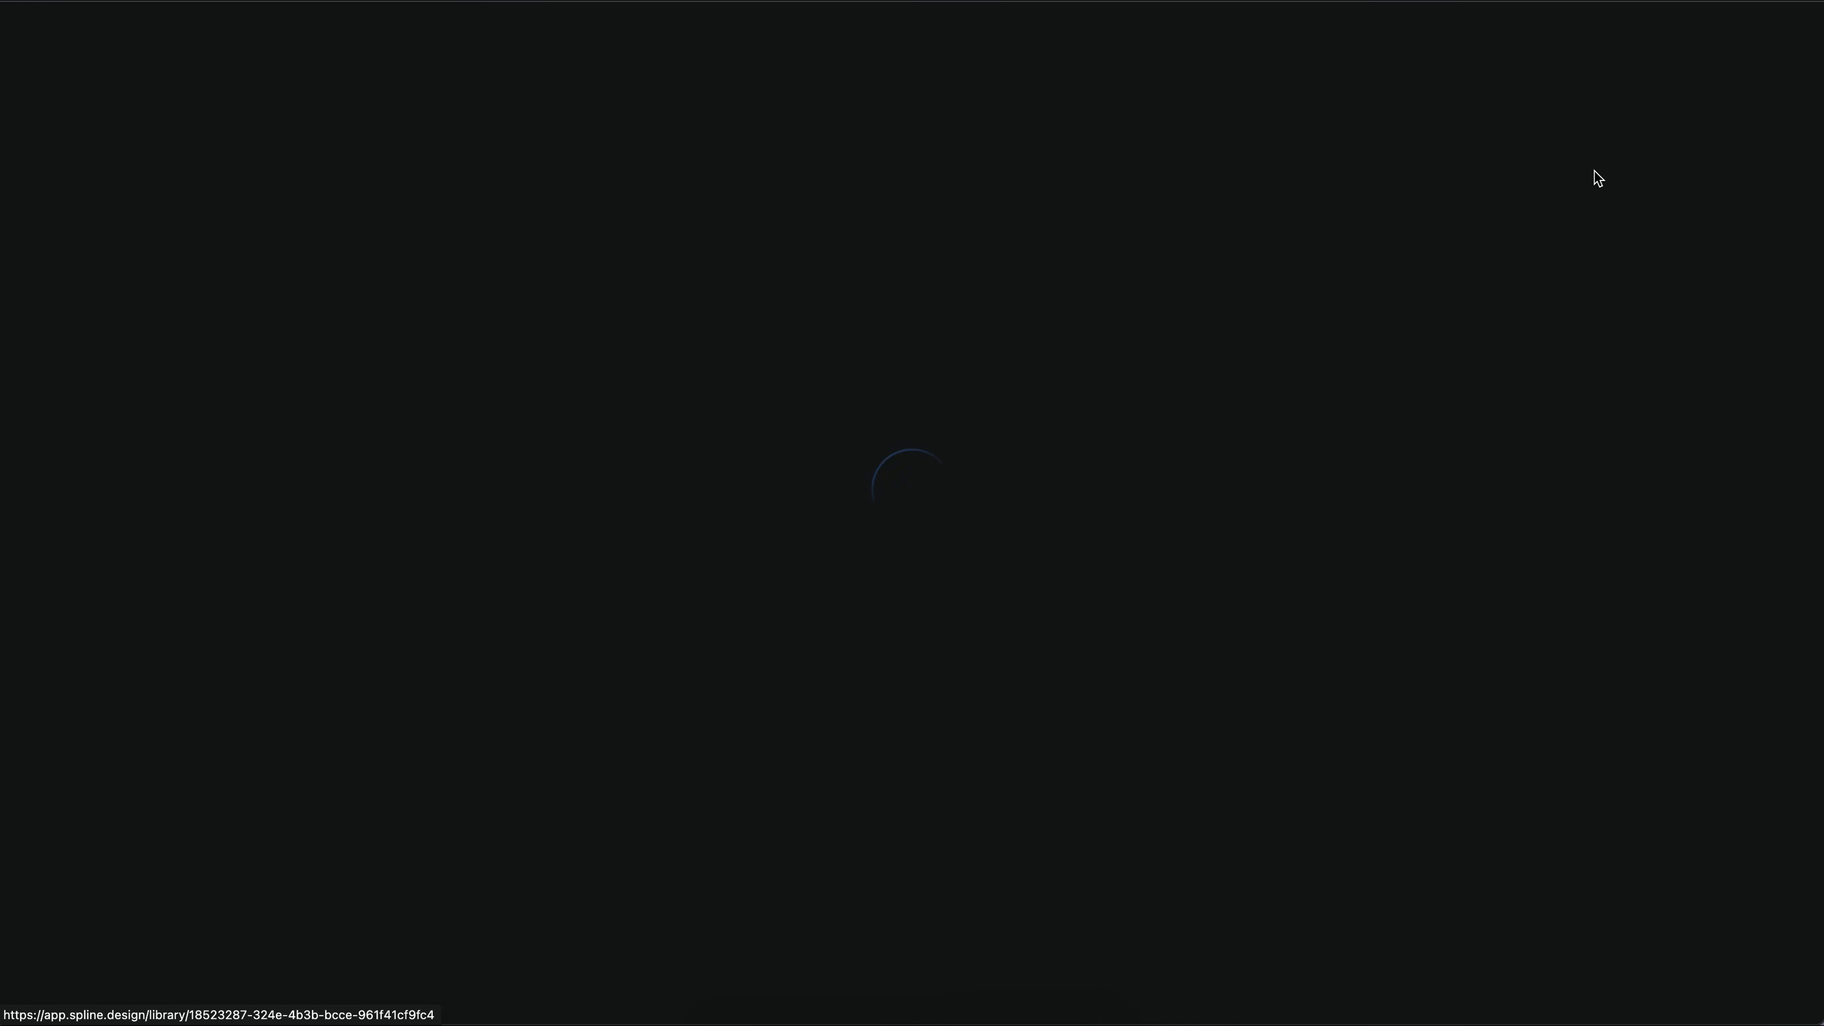
- Expand the file's scene list and add a second scene
key(ctrl+s)
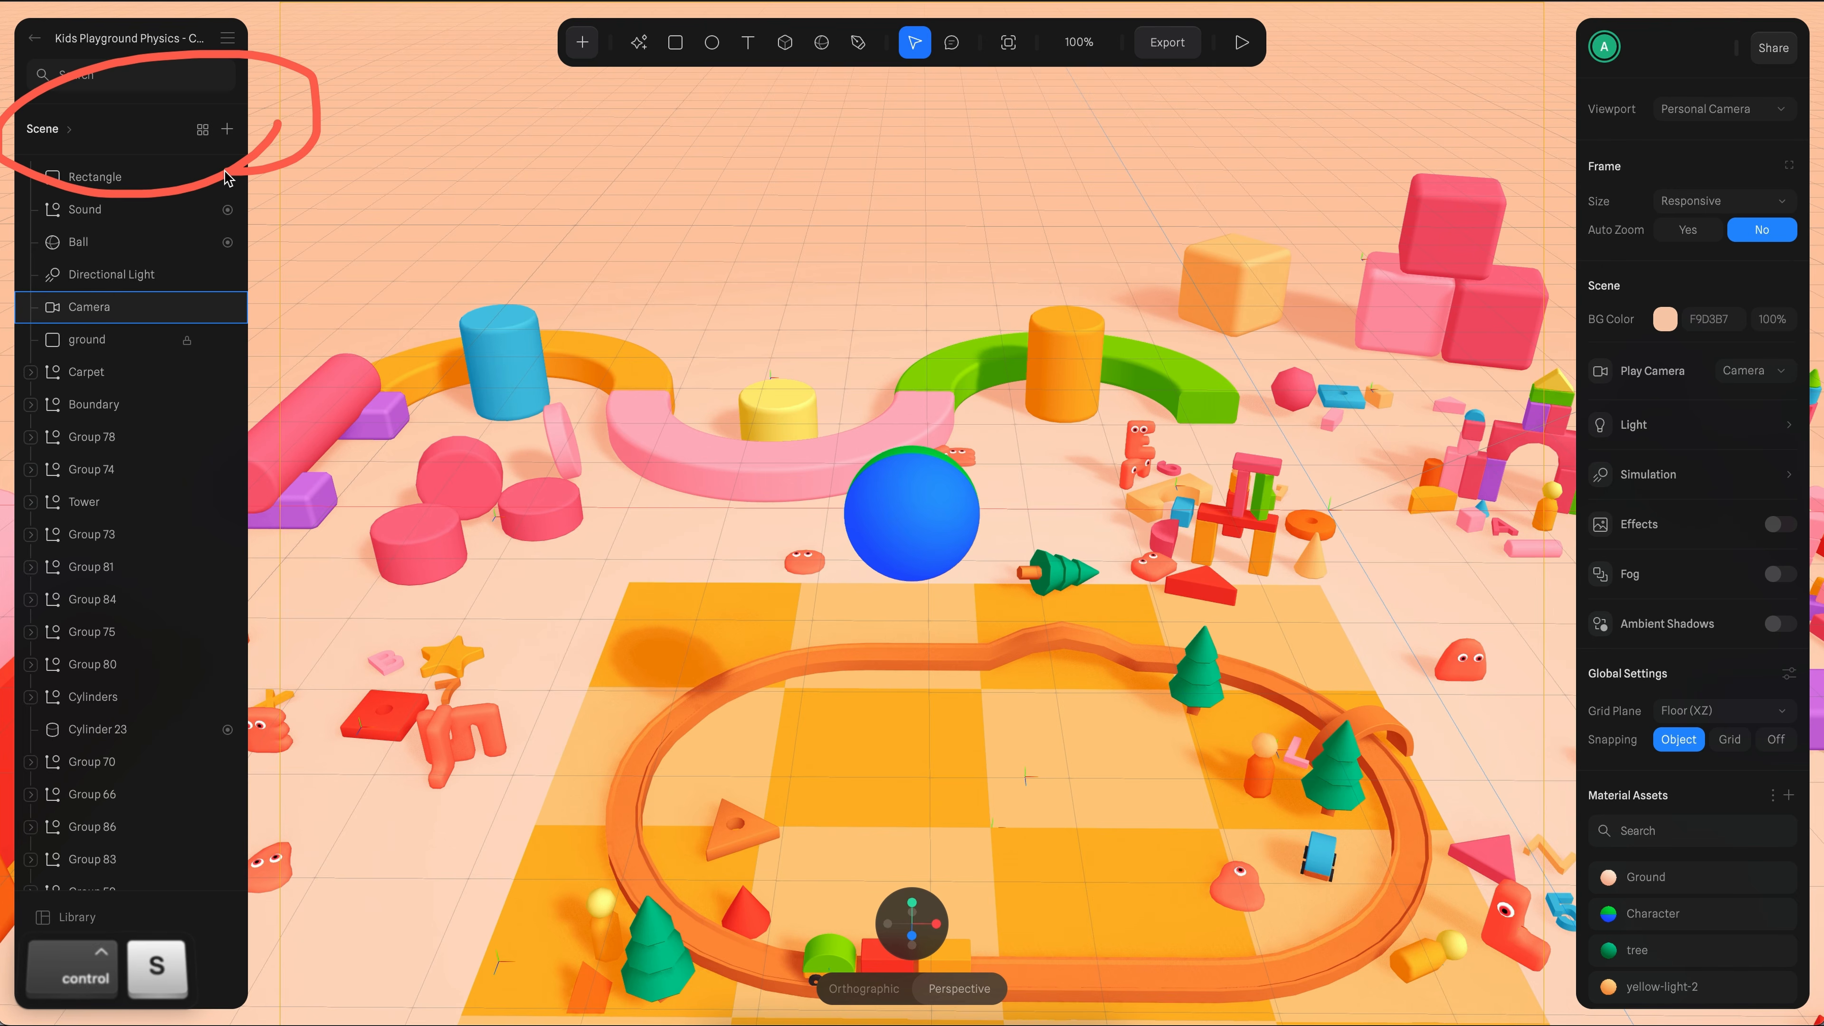
key(ctrl+x)
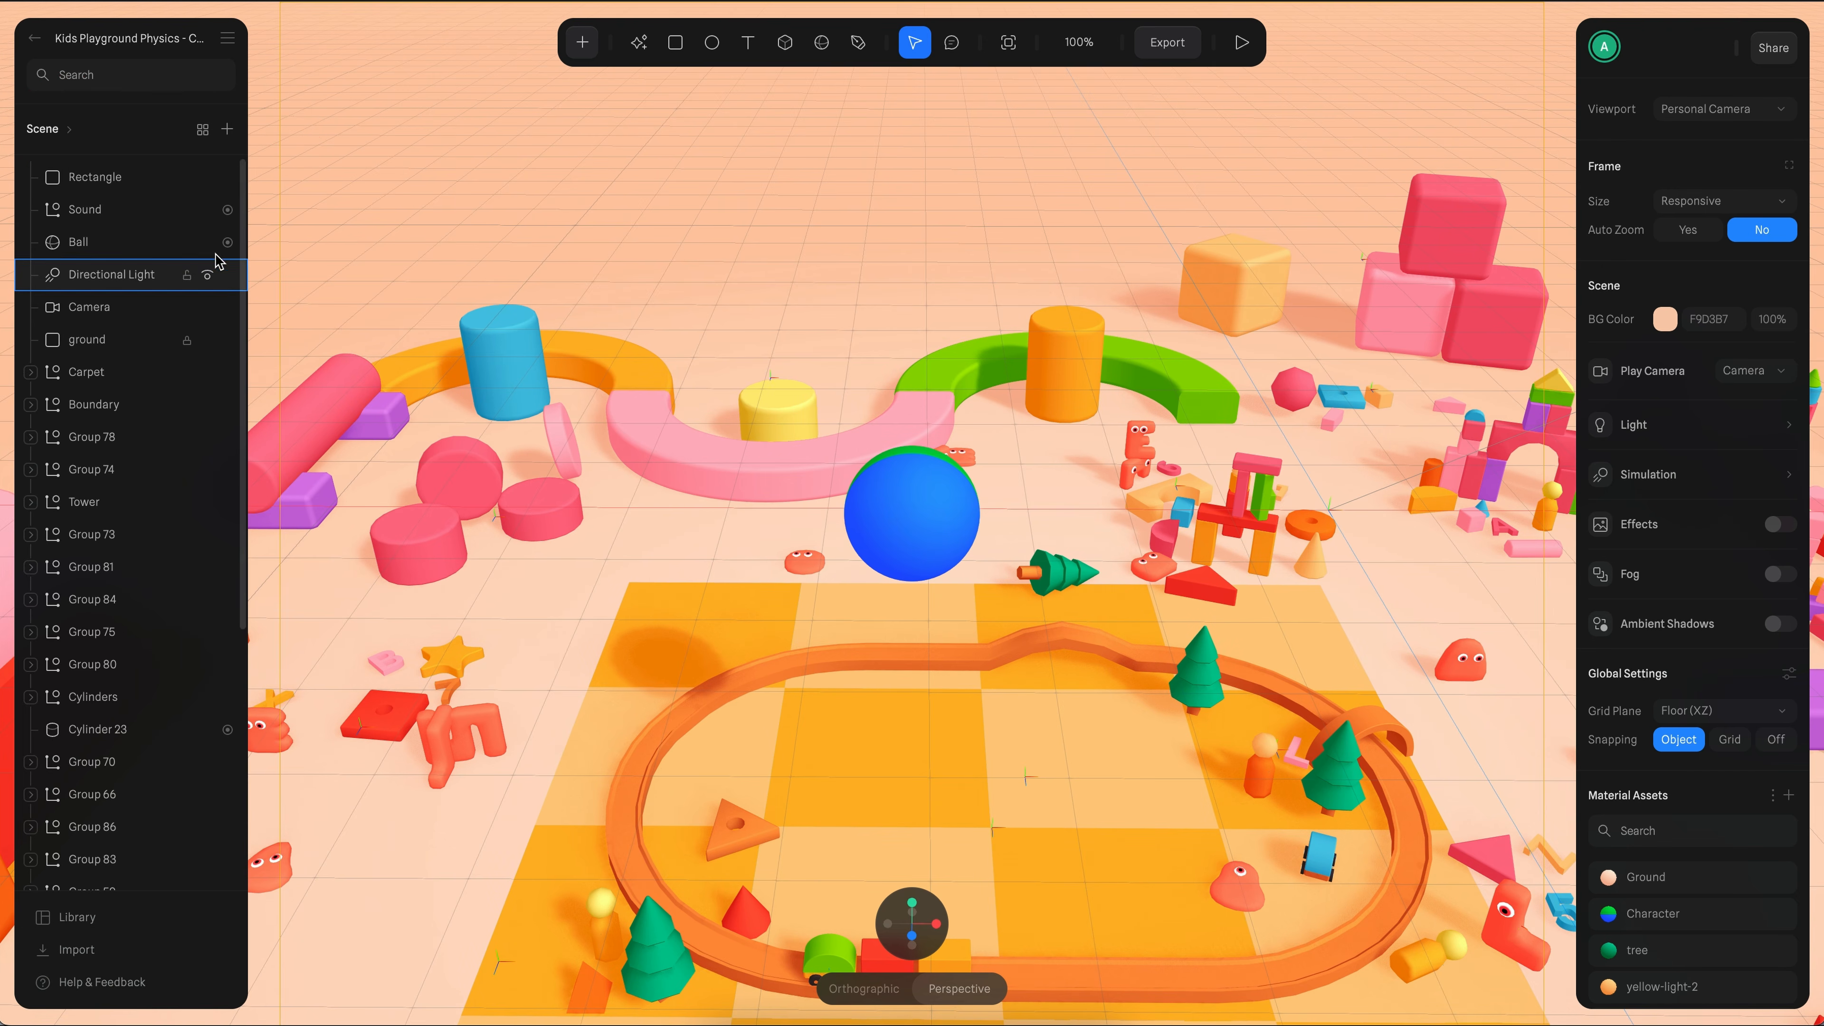
click(65, 130)
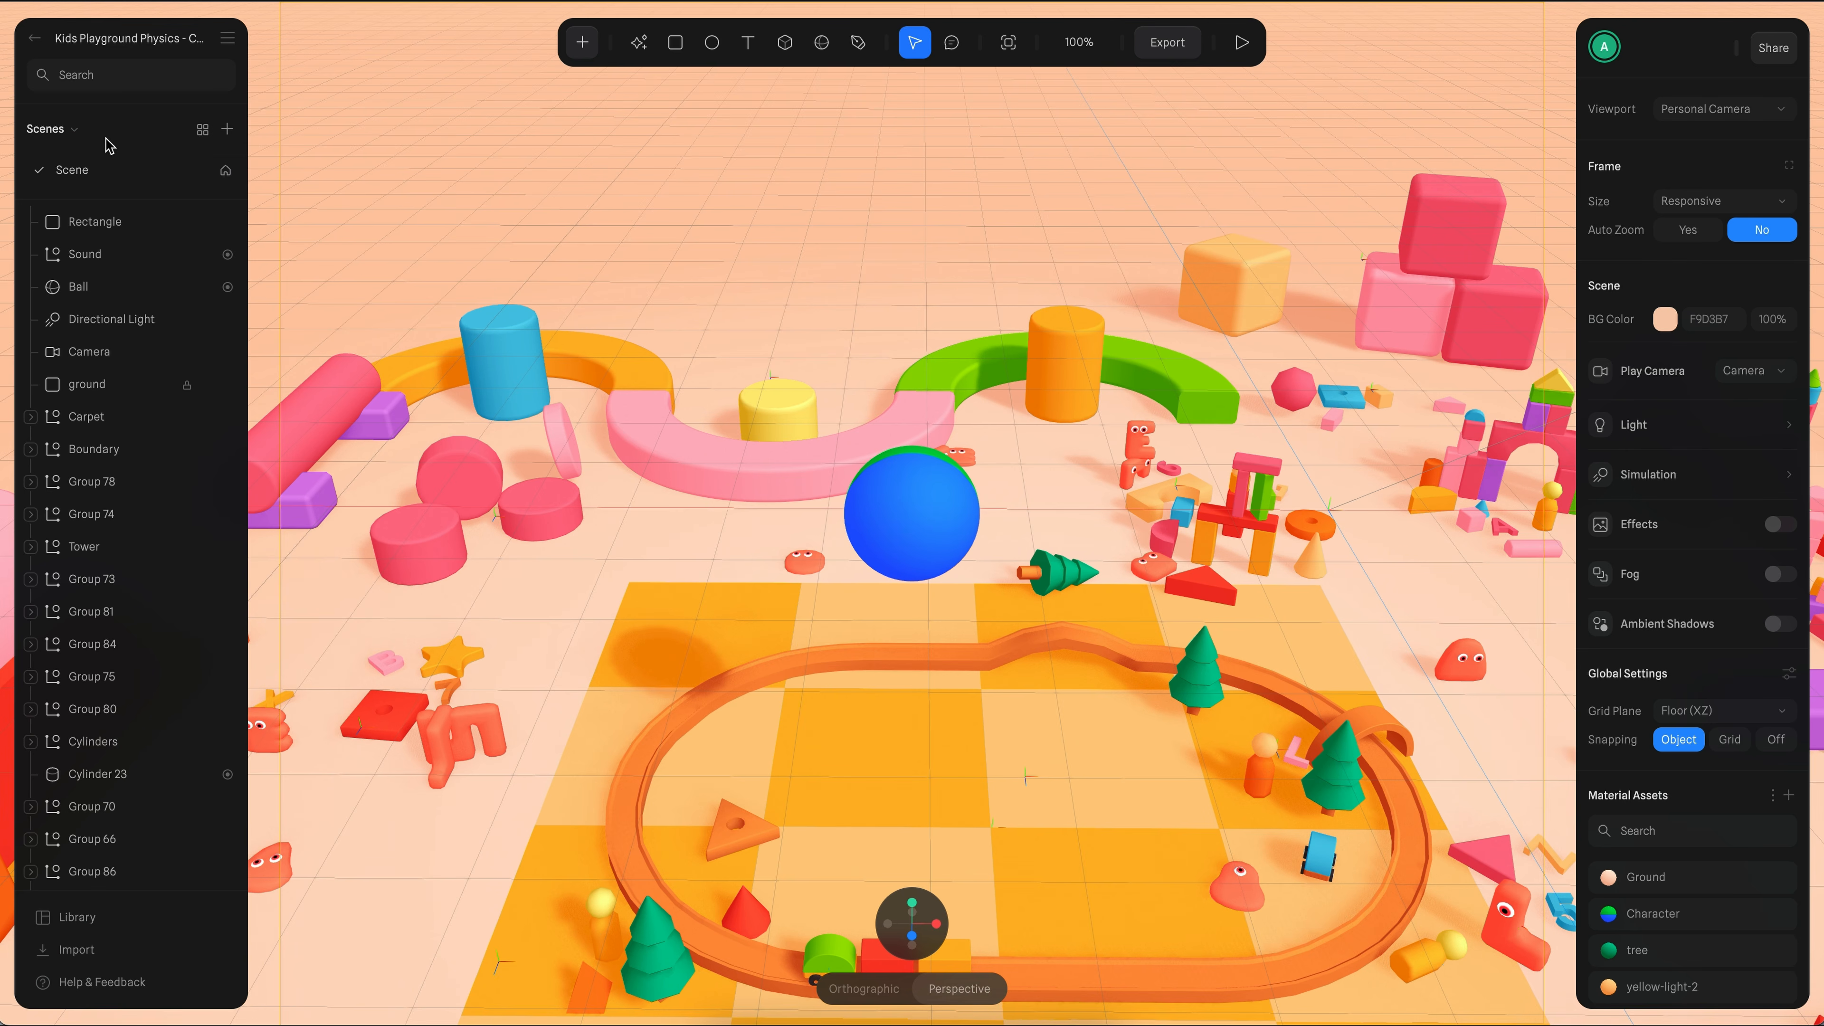
click(227, 130)
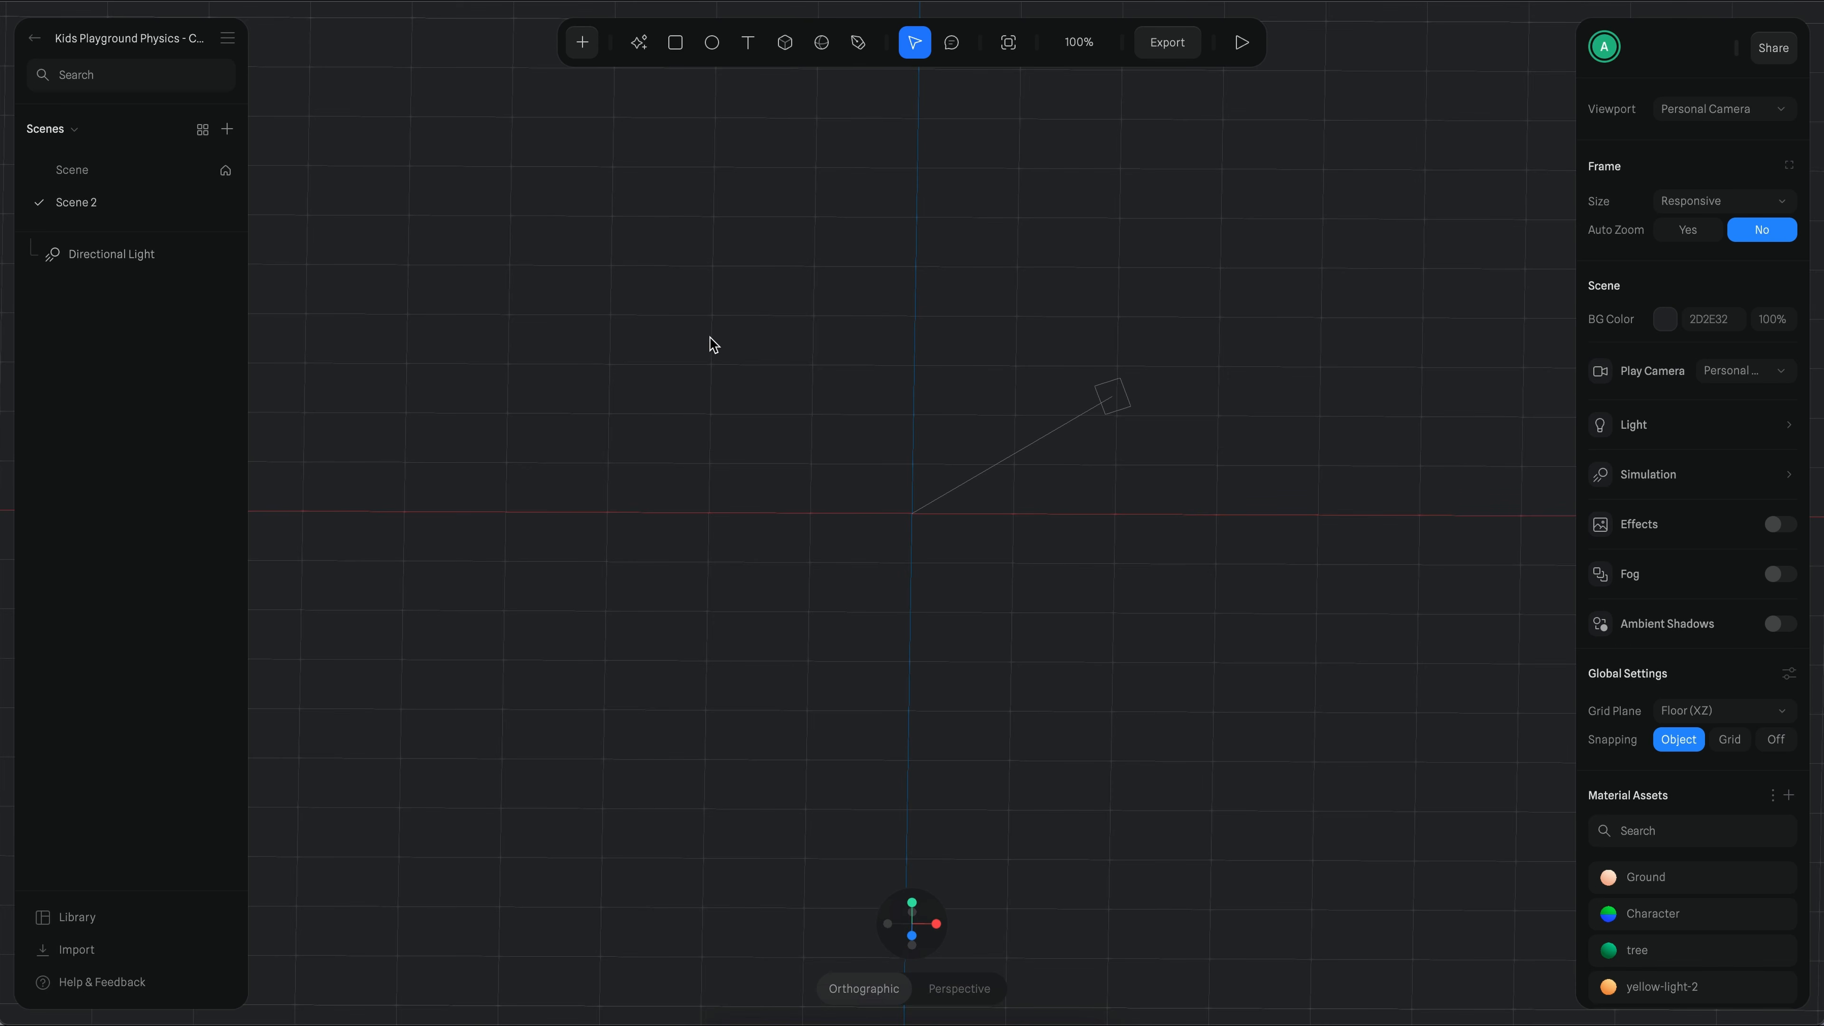
- Place a cube and a sphere in the new scene and switch the view to perspective
alt+drag(1180, 693, 1120, 695)
click(784, 42)
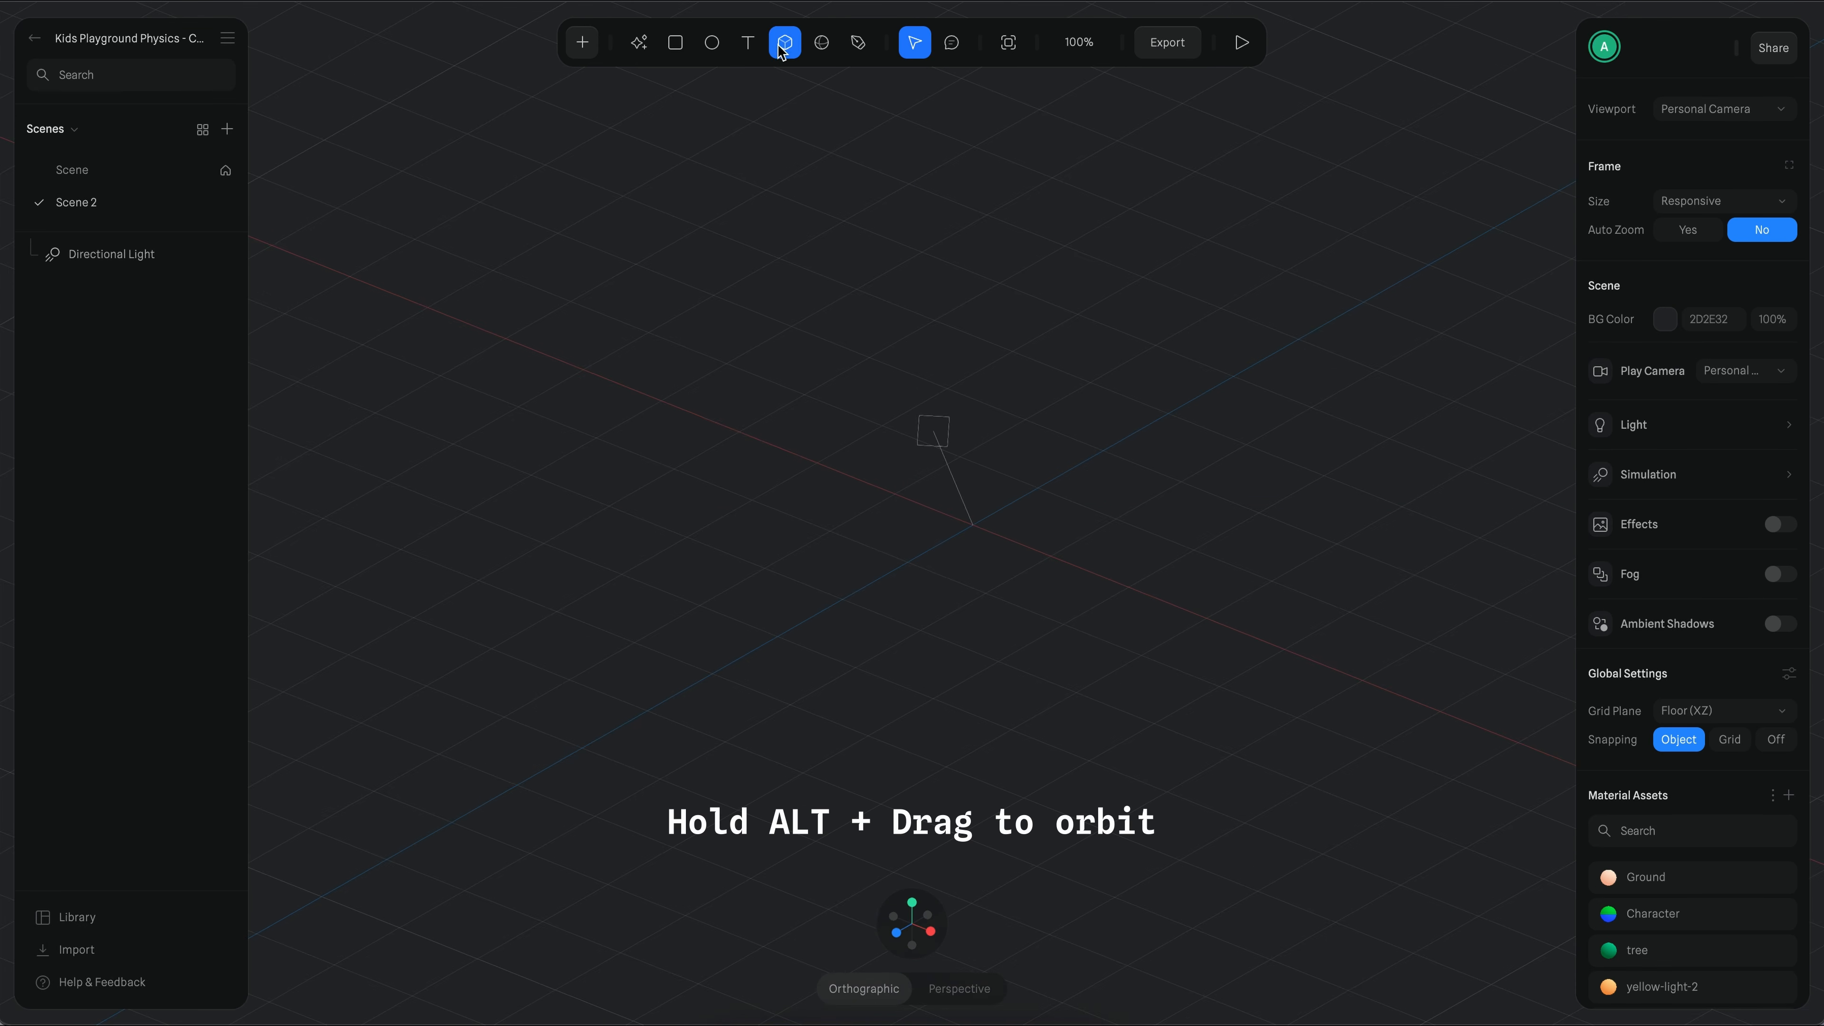
click(886, 398)
click(822, 43)
click(1154, 538)
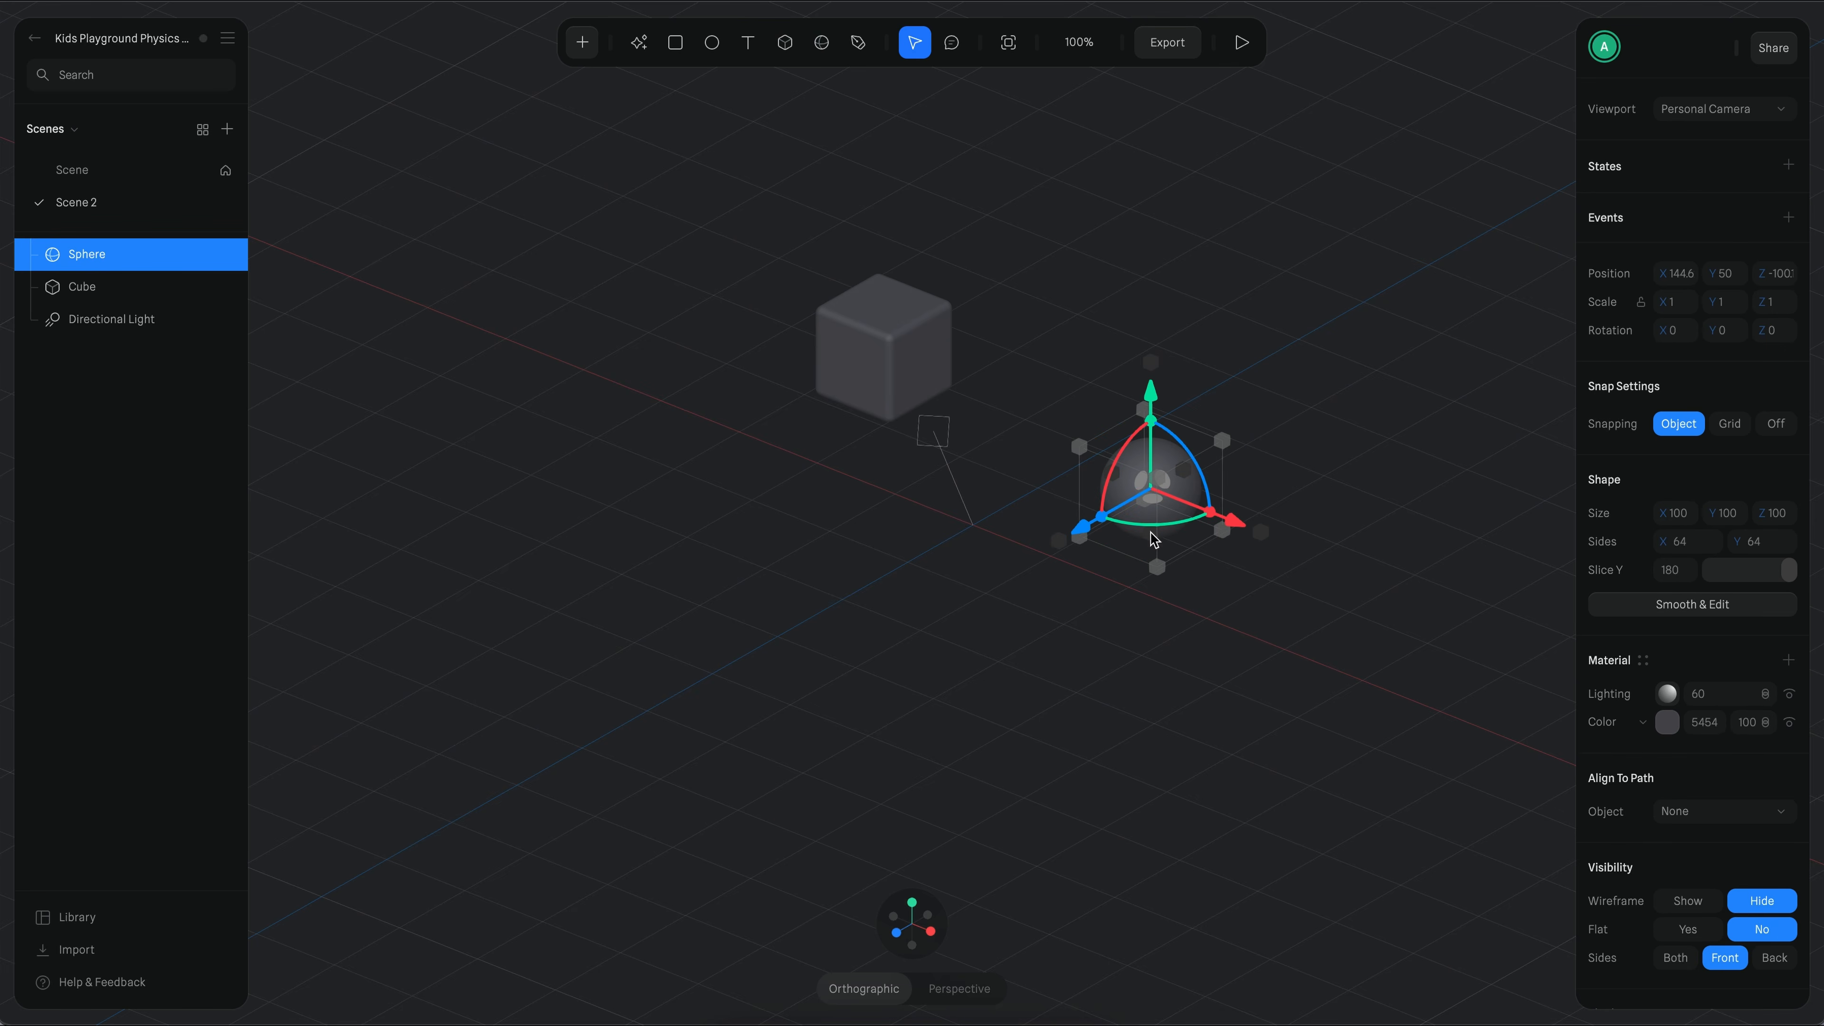
click(962, 989)
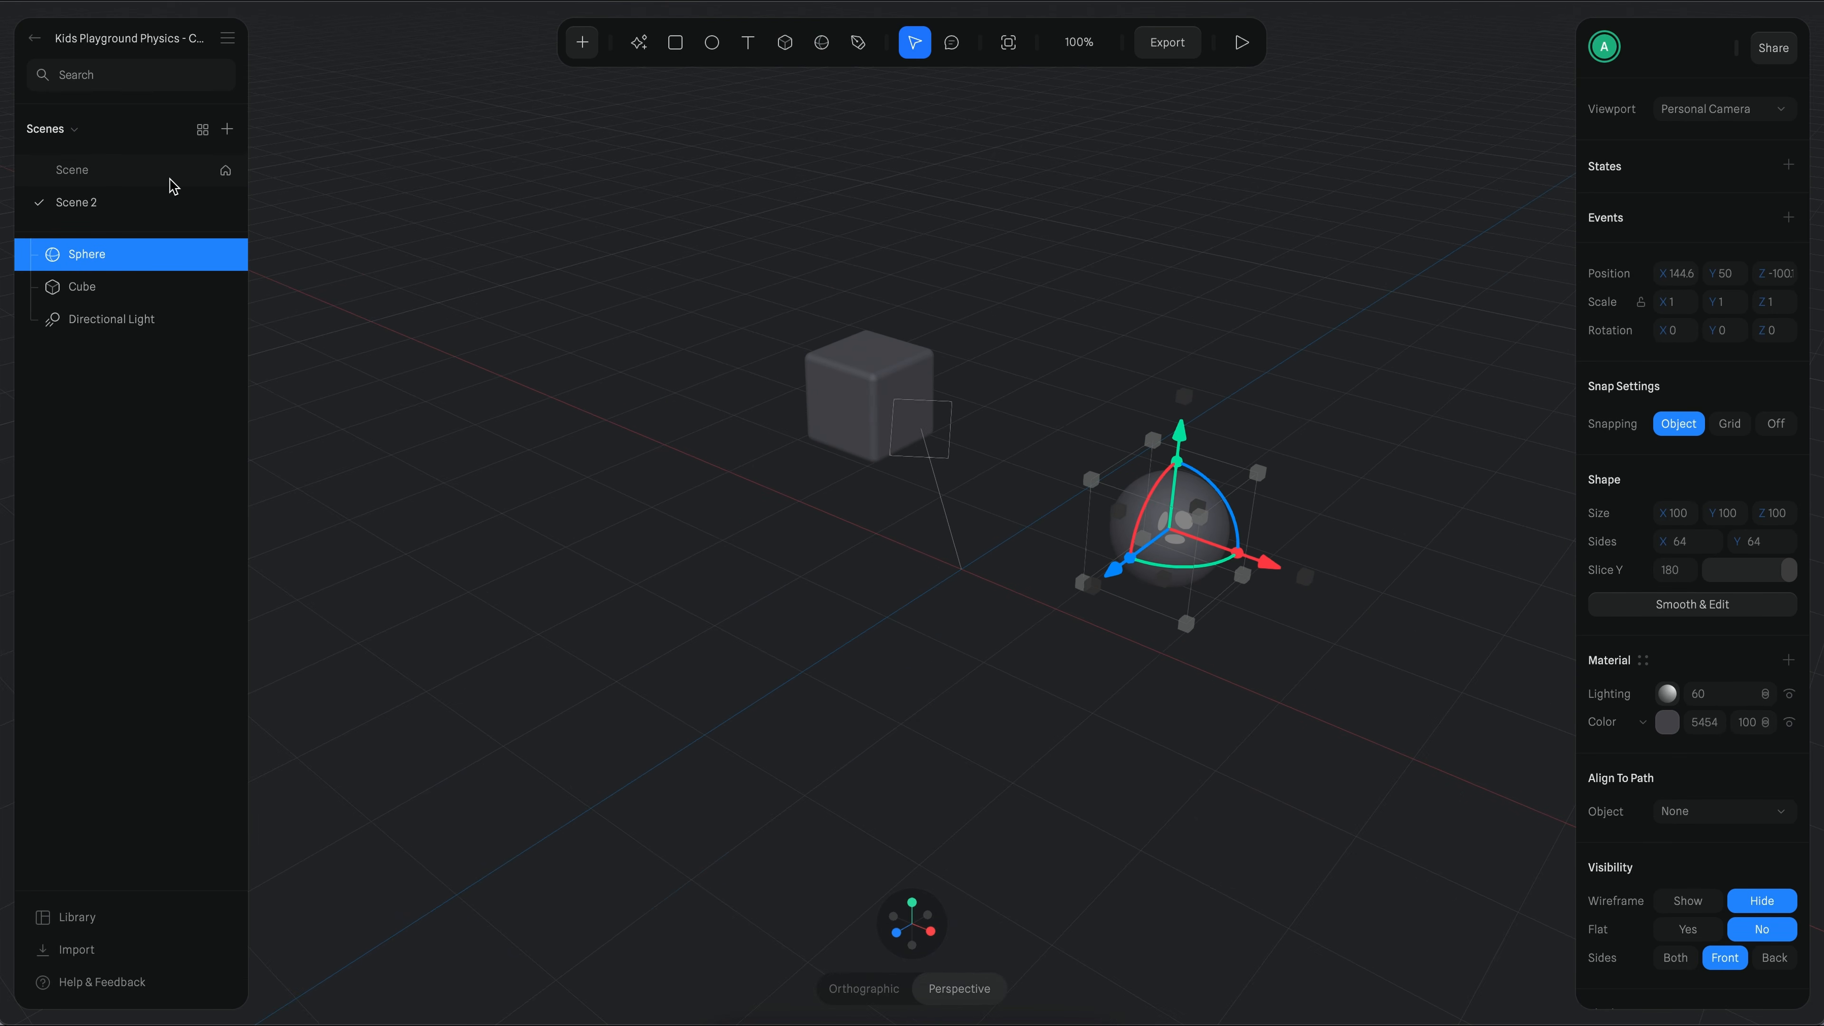
- Return to the original playground scene and leave nothing selected
click(72, 170)
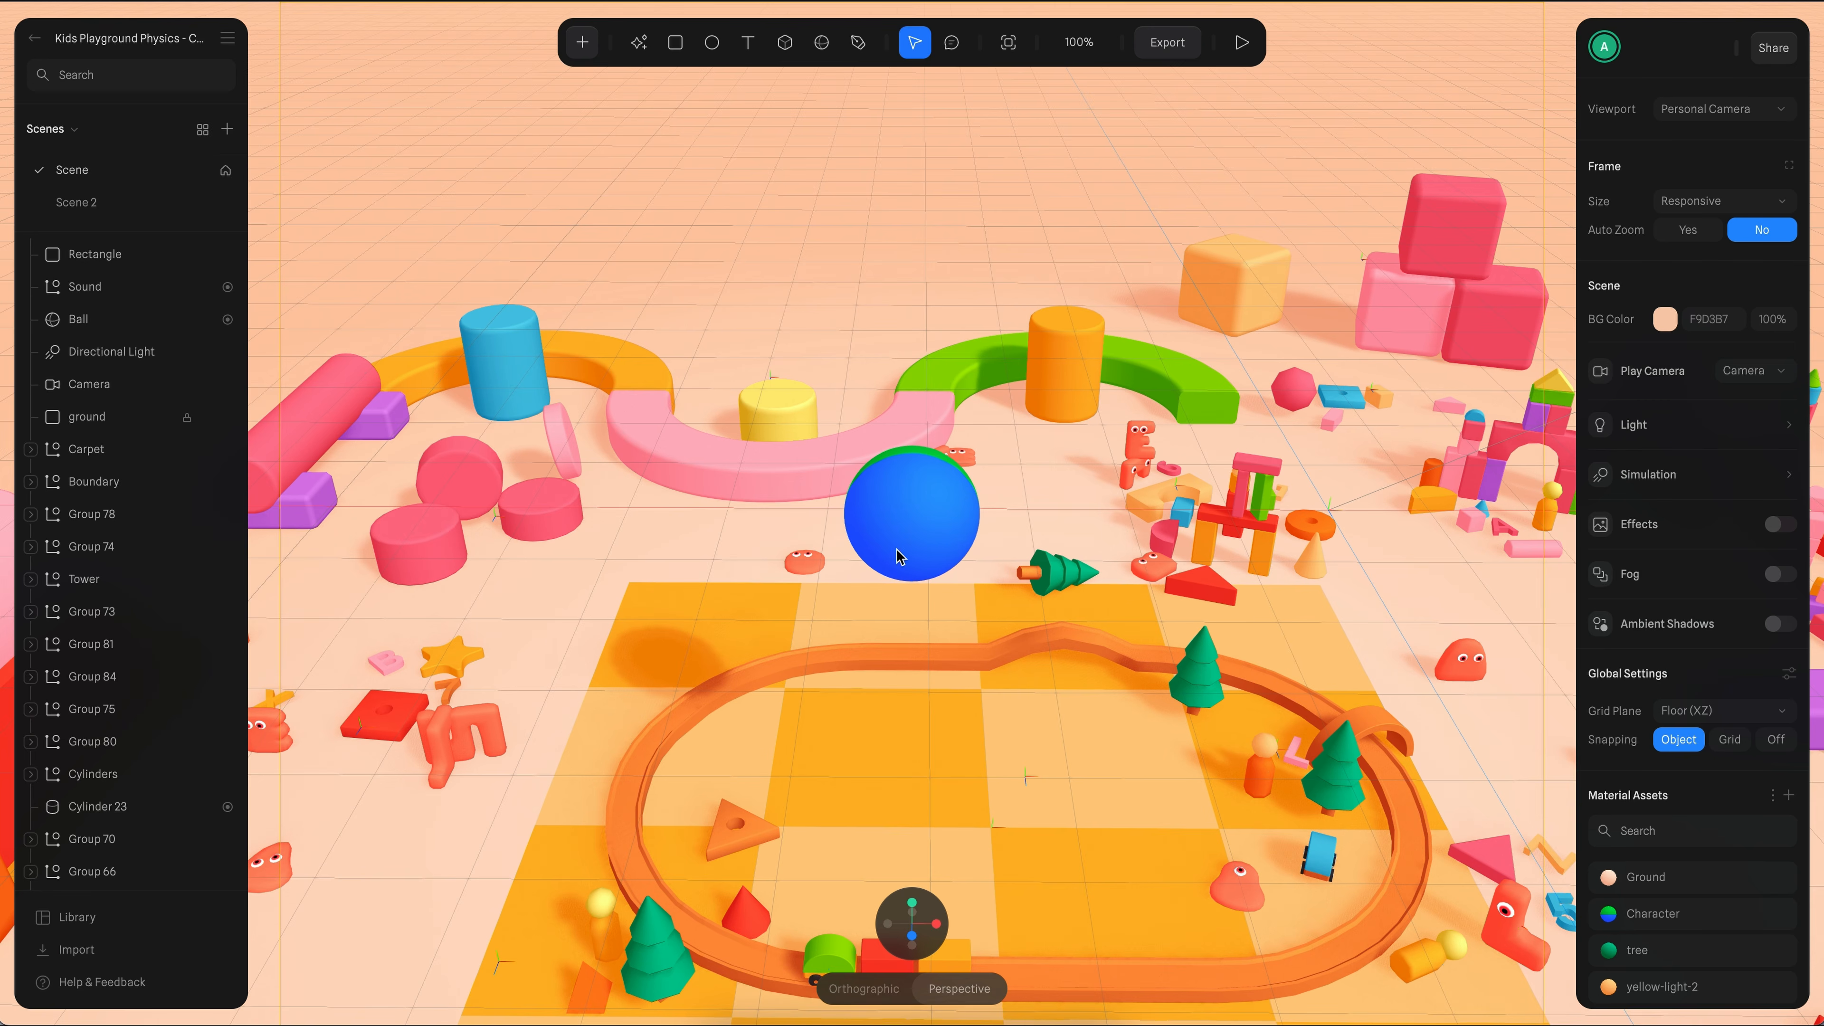
click(917, 546)
key(Escape)
- Play the playground scene, roll the ball around among the toys, and exit the preview
click(1242, 44)
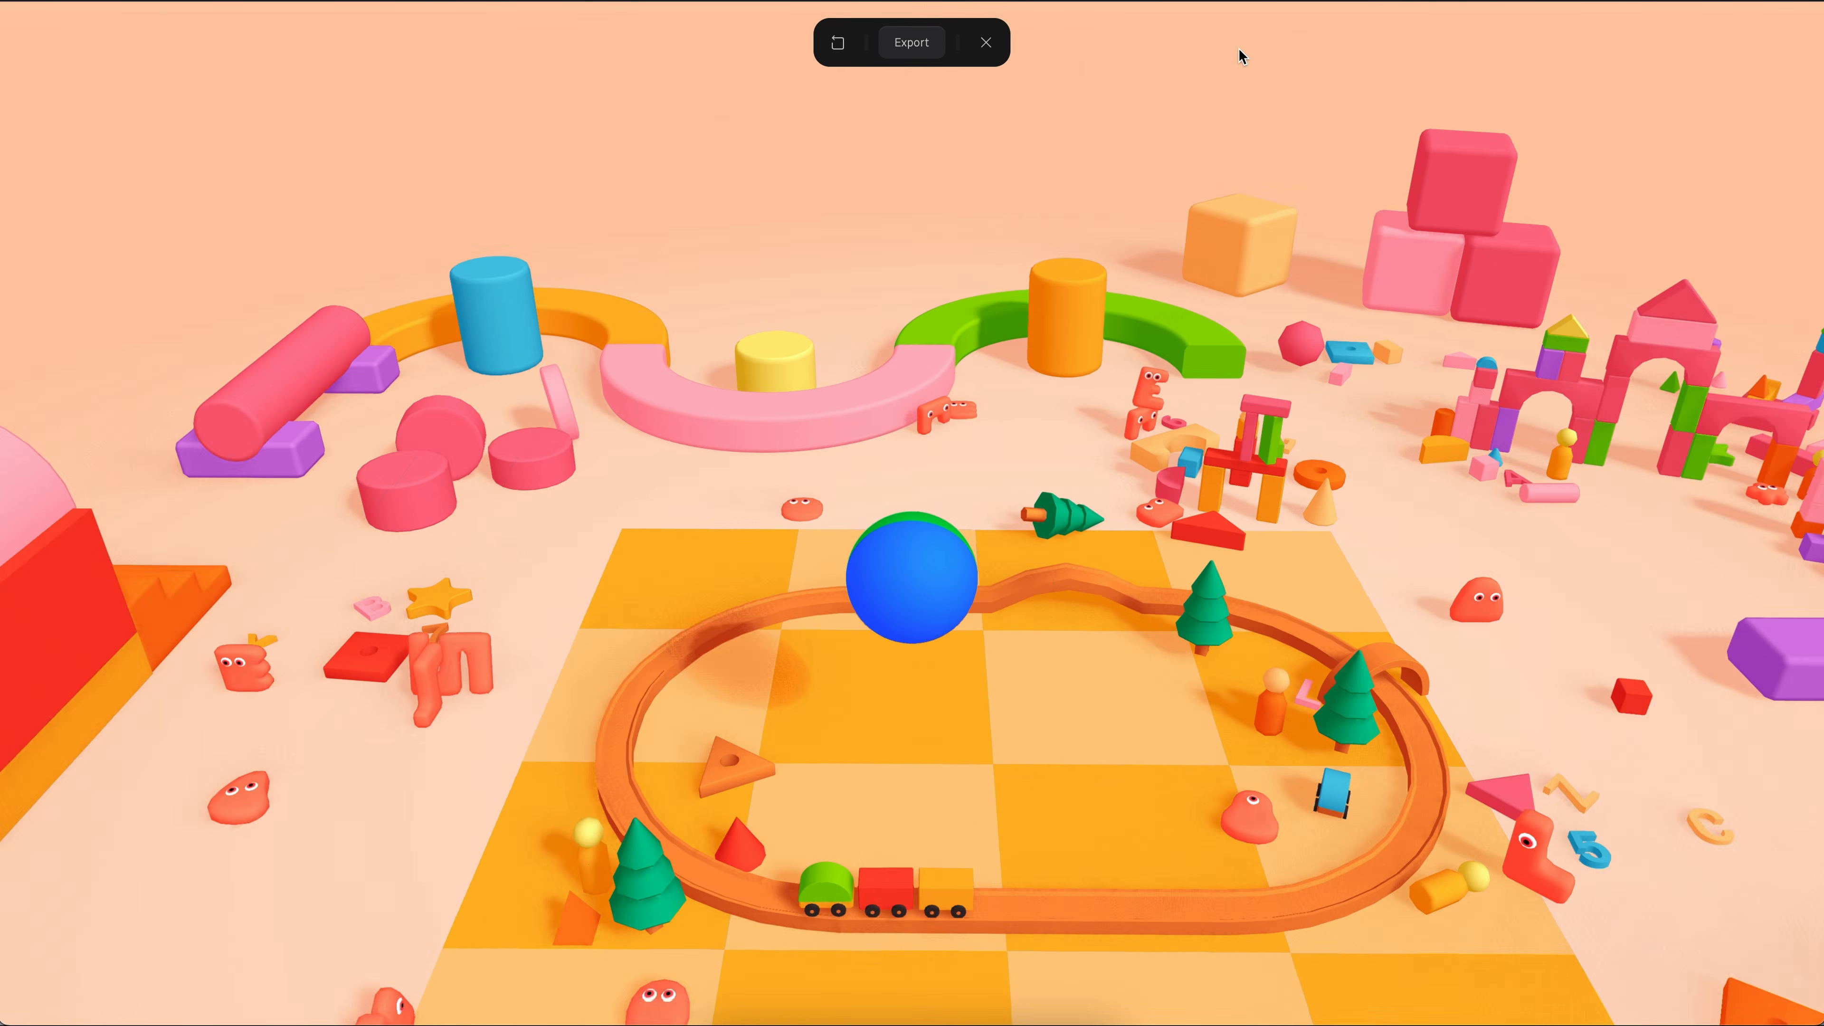
key(w)
key(d)
key(s)
key(w)
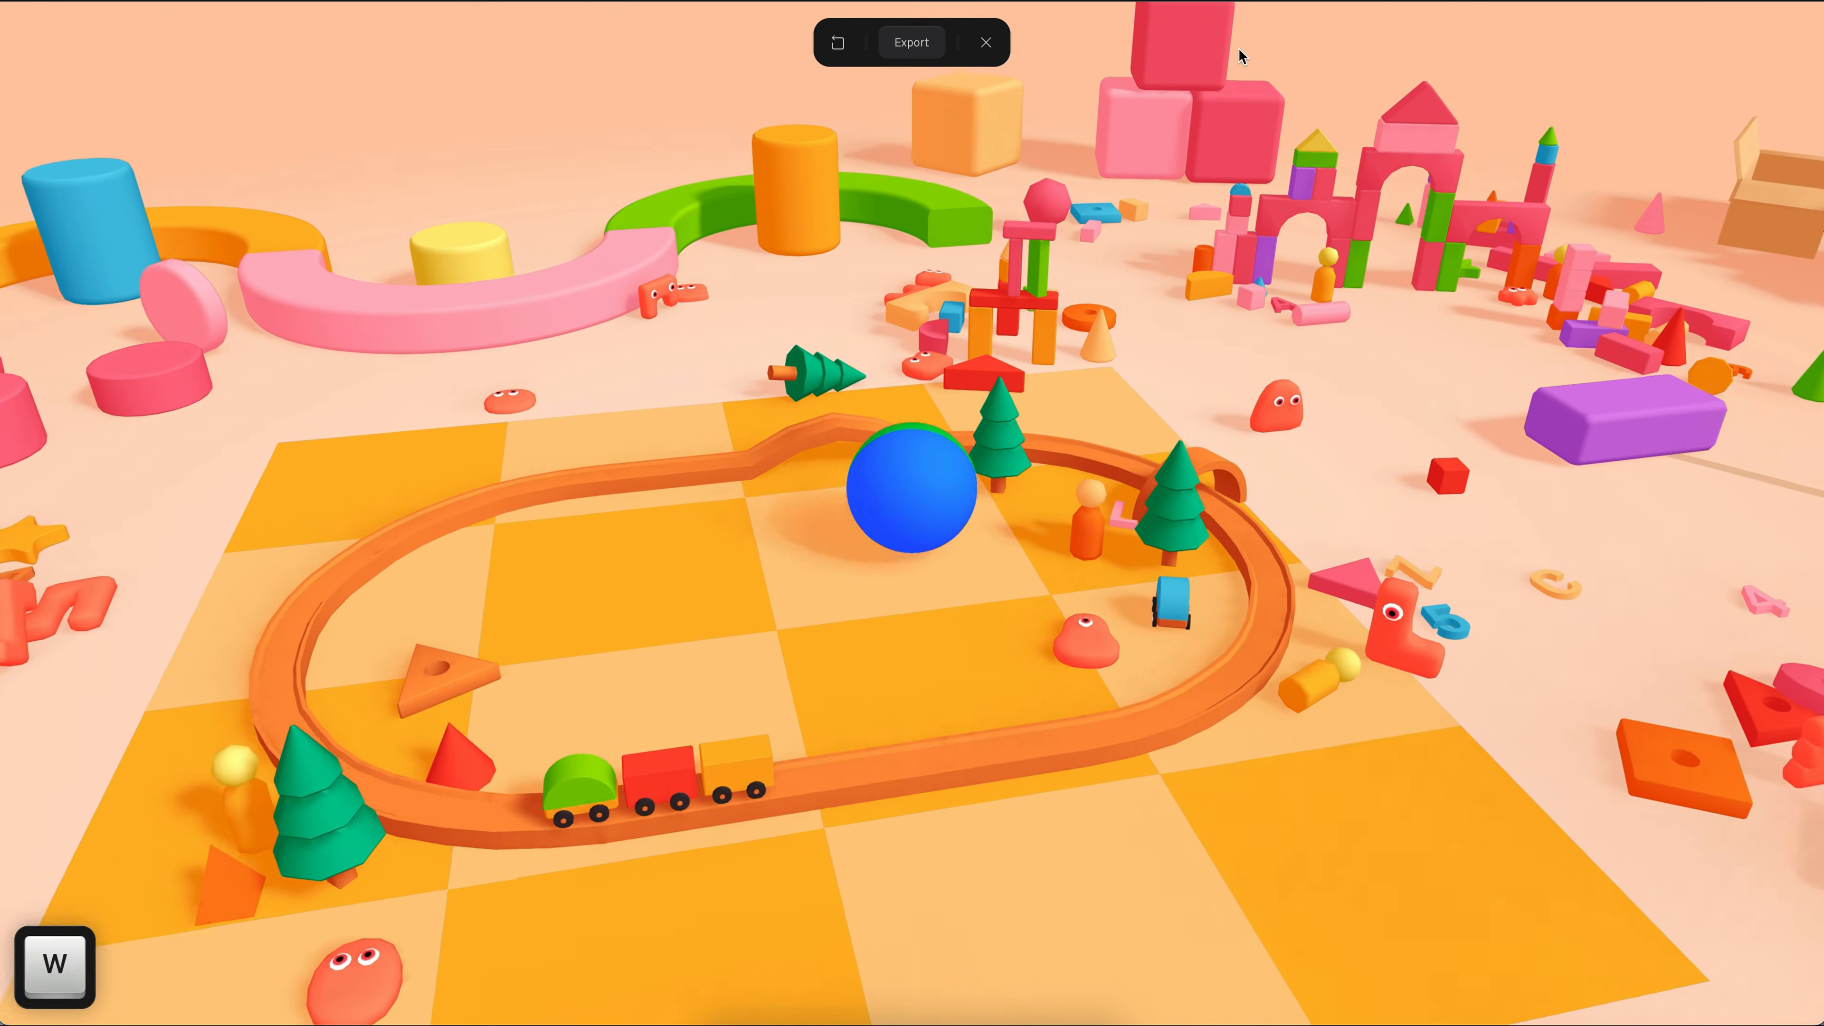
key(a)
key(d)
key(s)
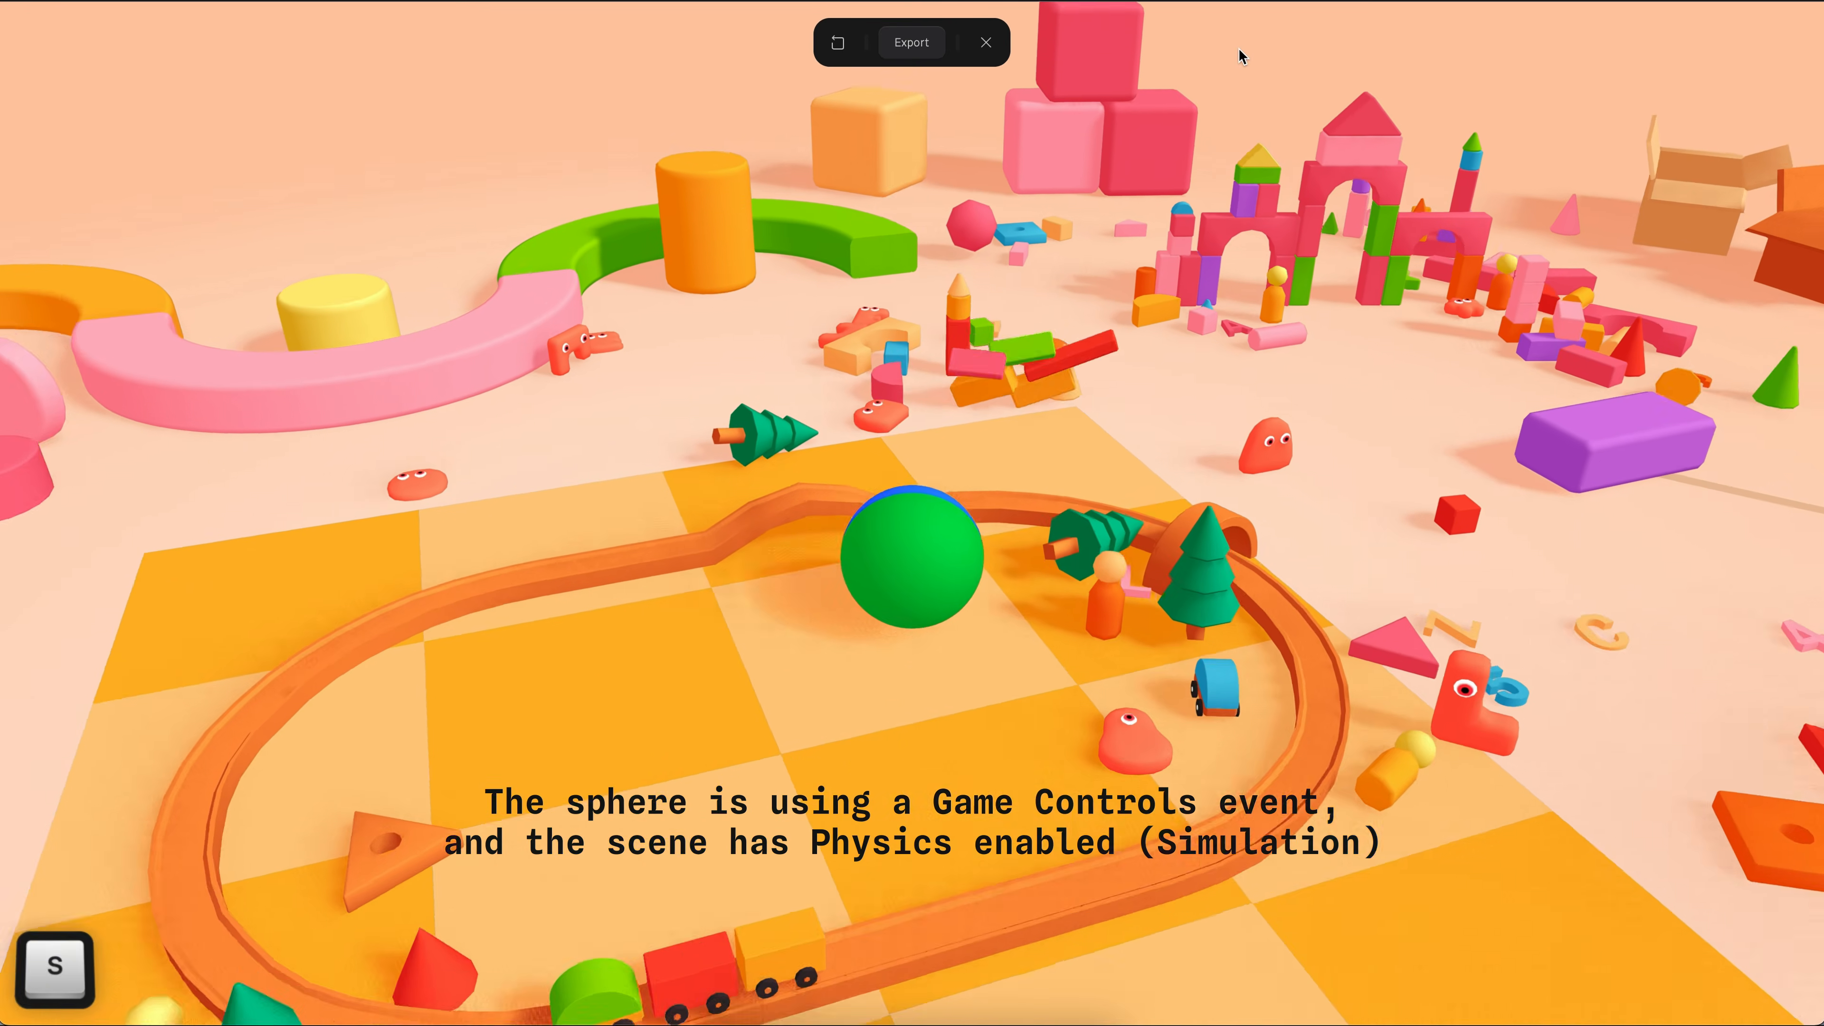
key(a)
key(s)
key(w)
key(s)
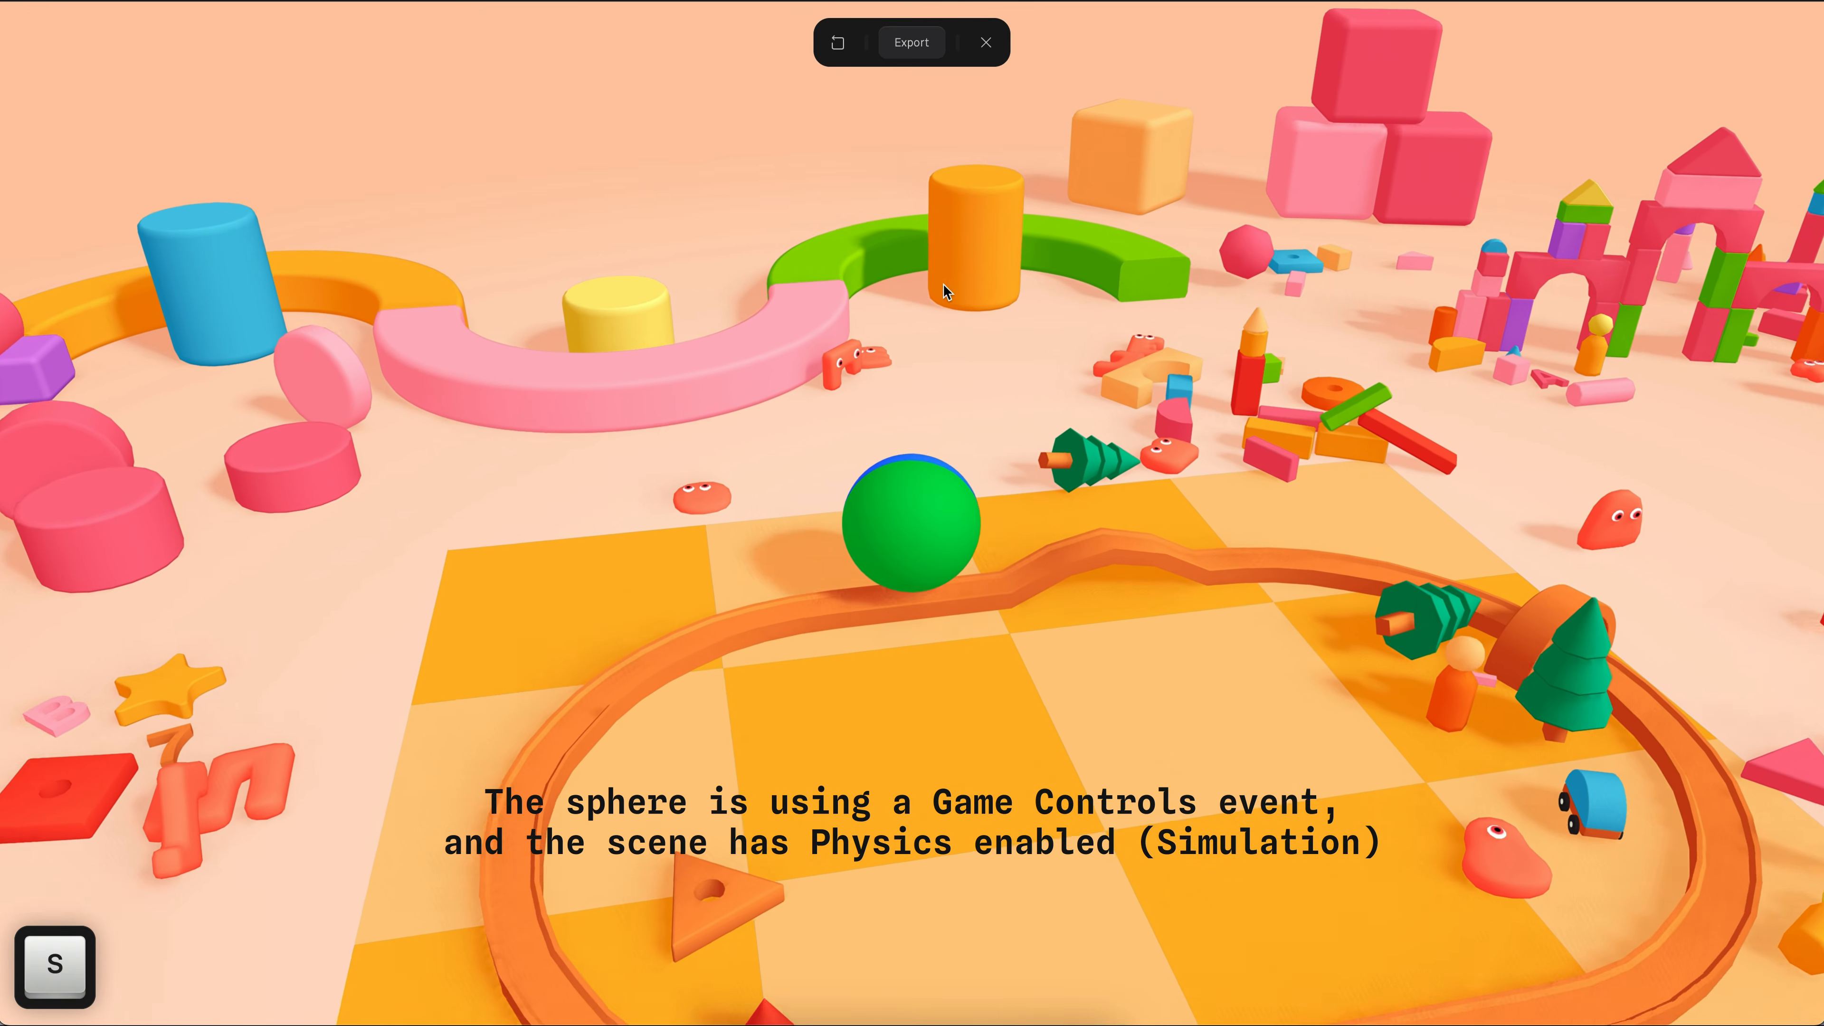
key(w)
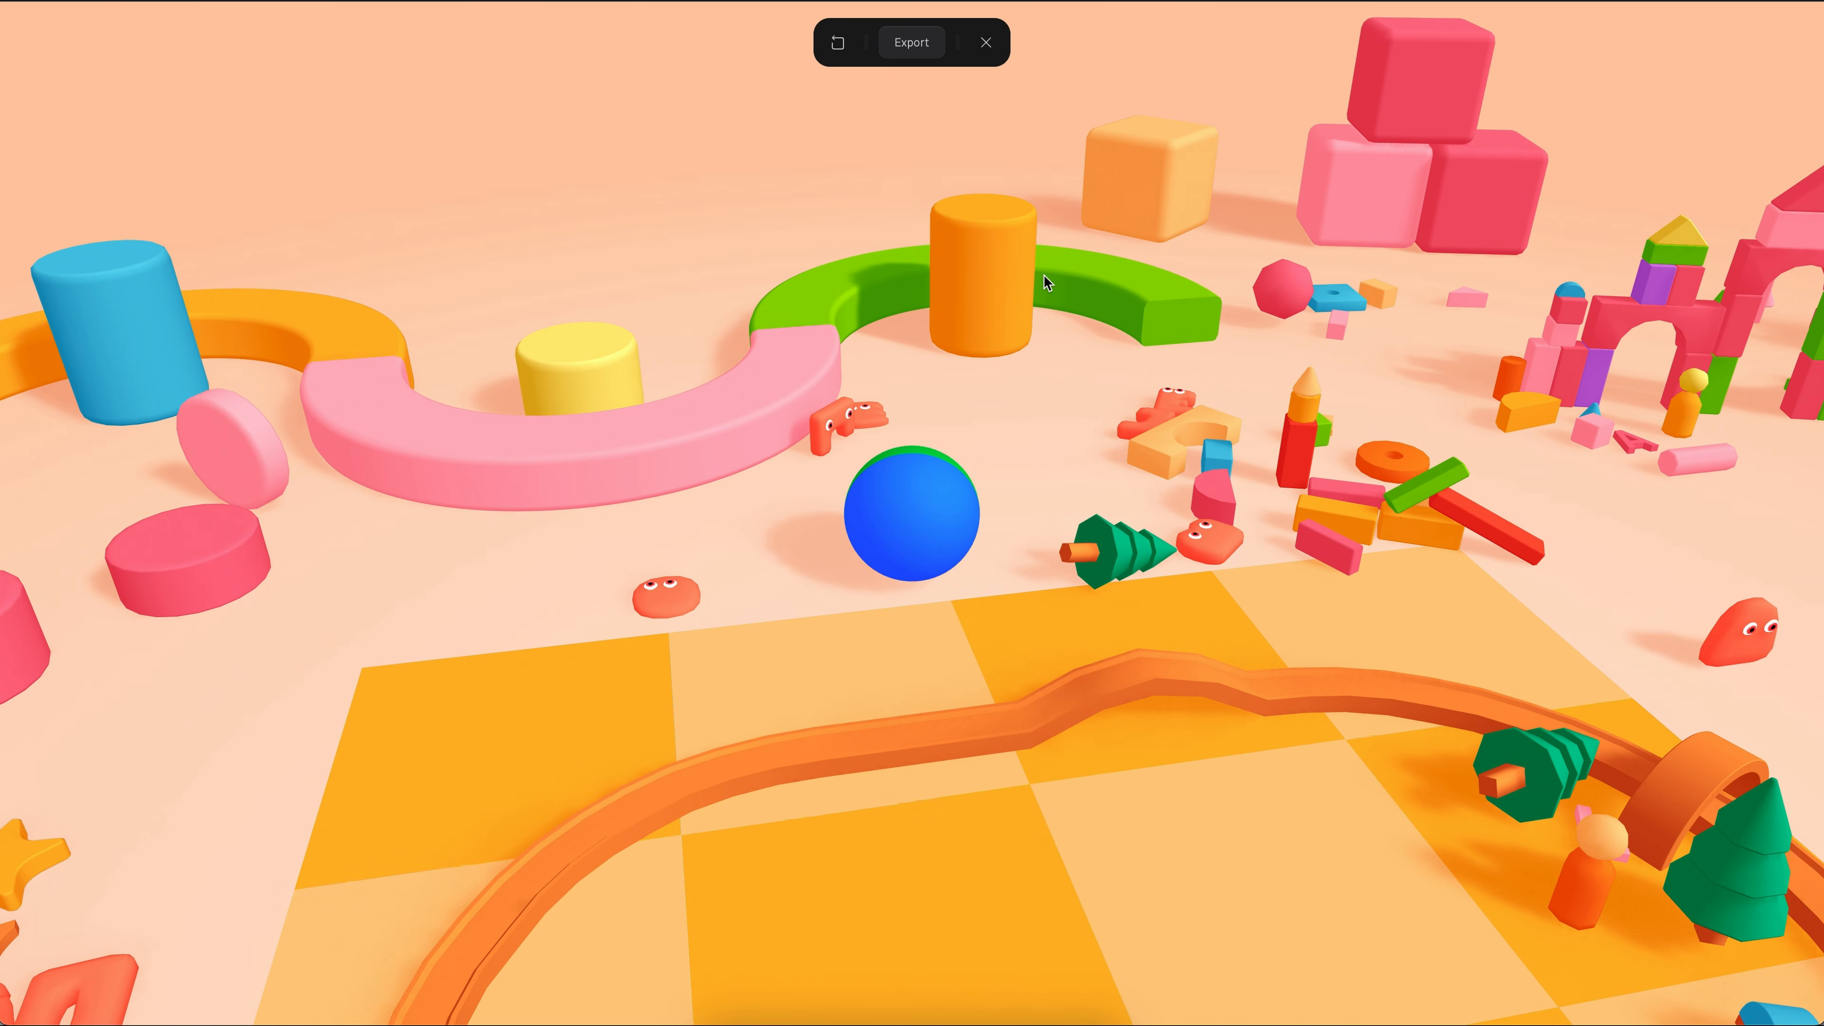
click(985, 42)
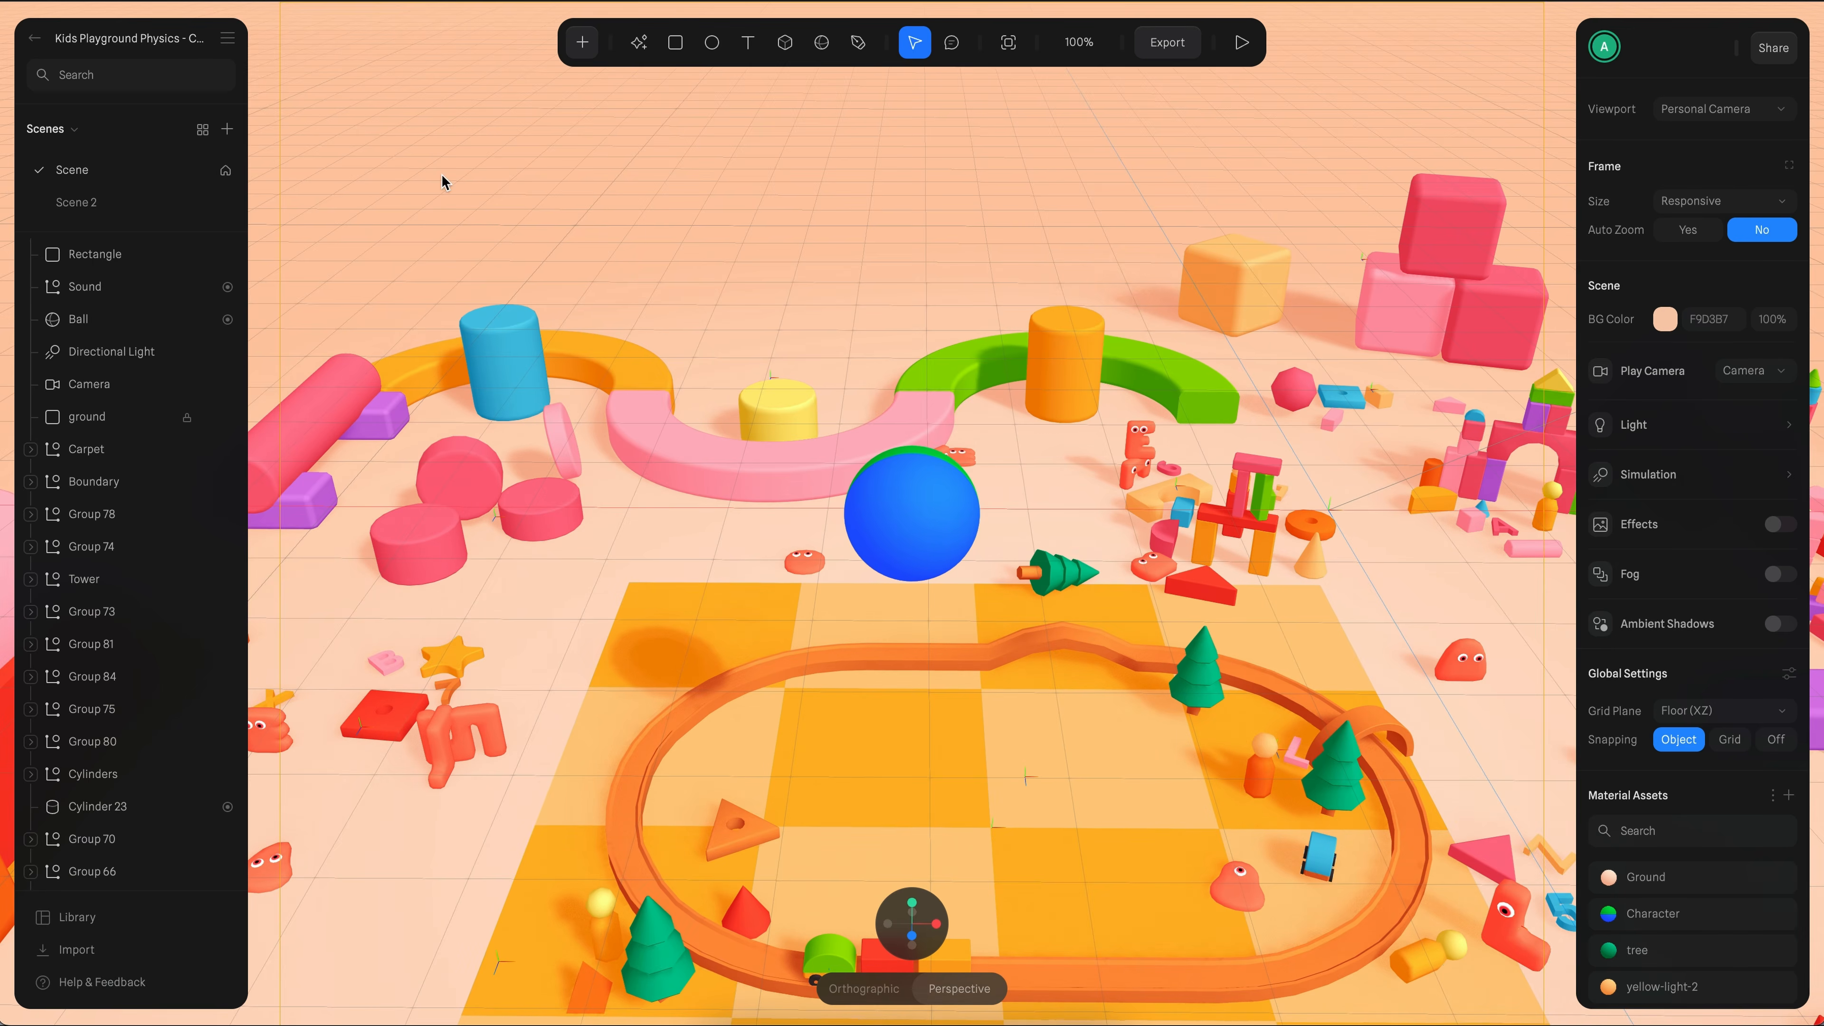
- Look at Scene 2 and return to the playground scene
click(101, 211)
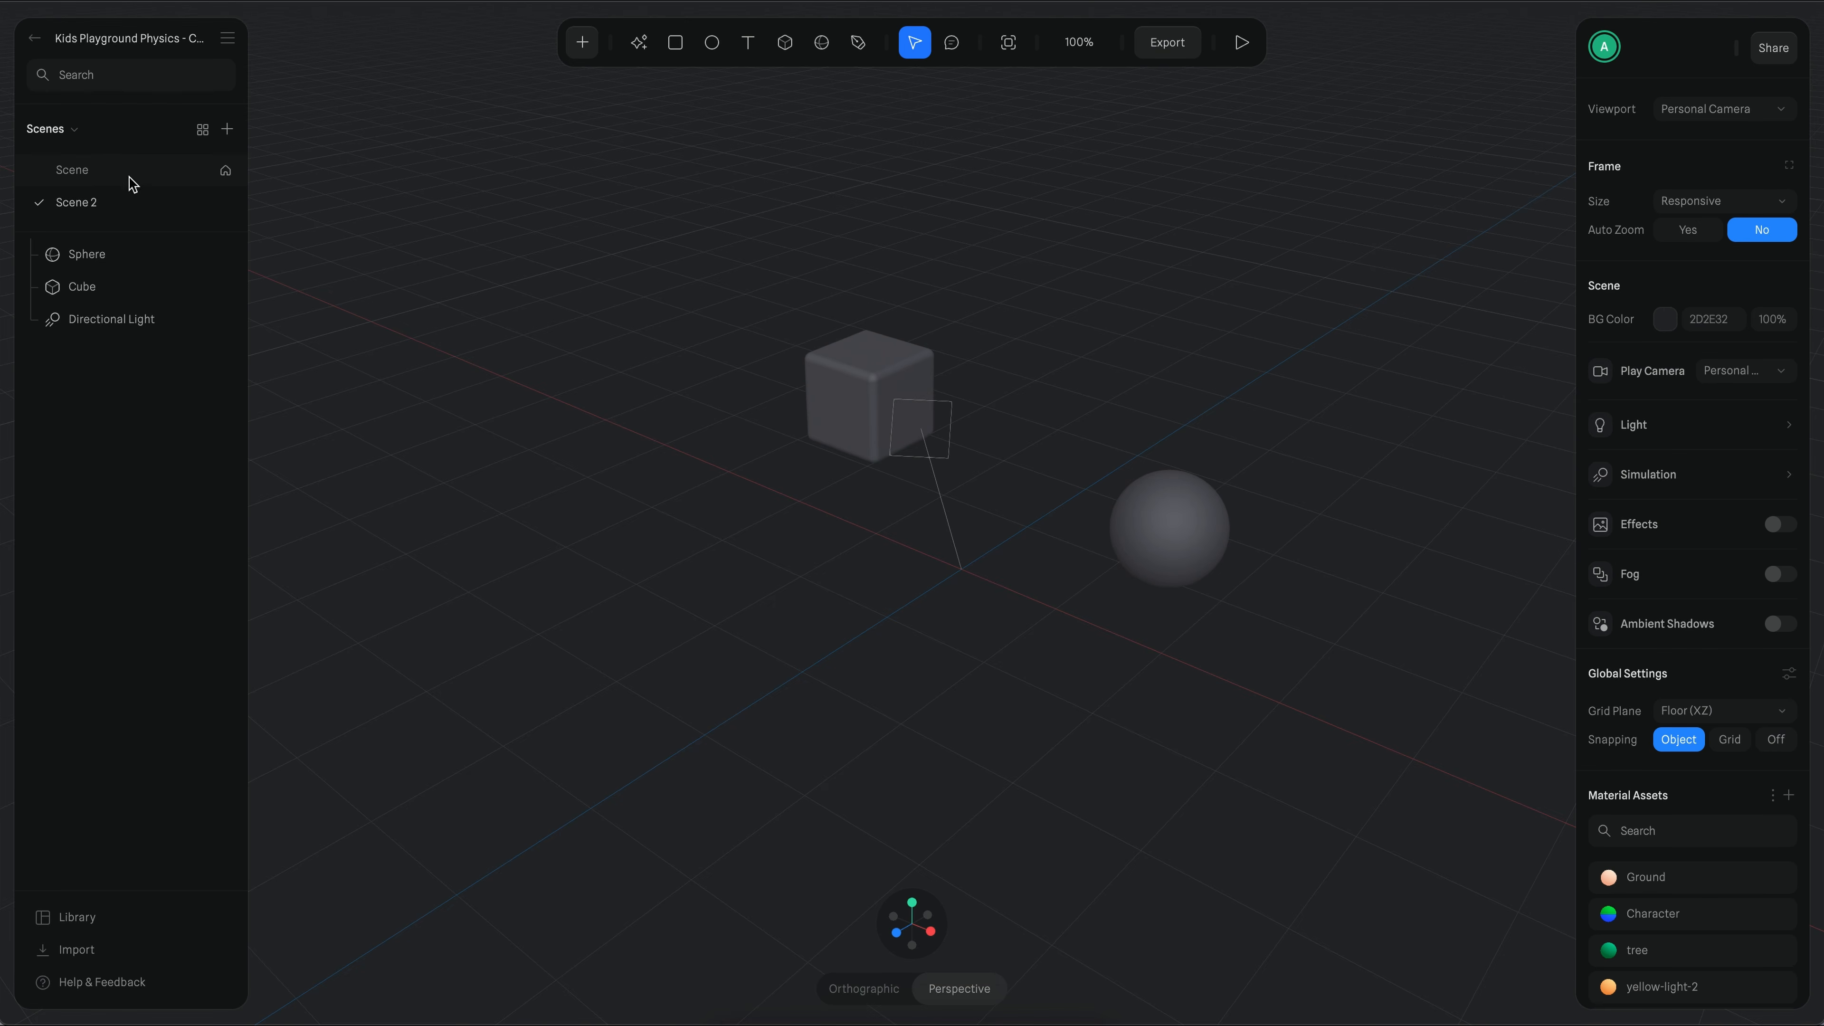
click(98, 174)
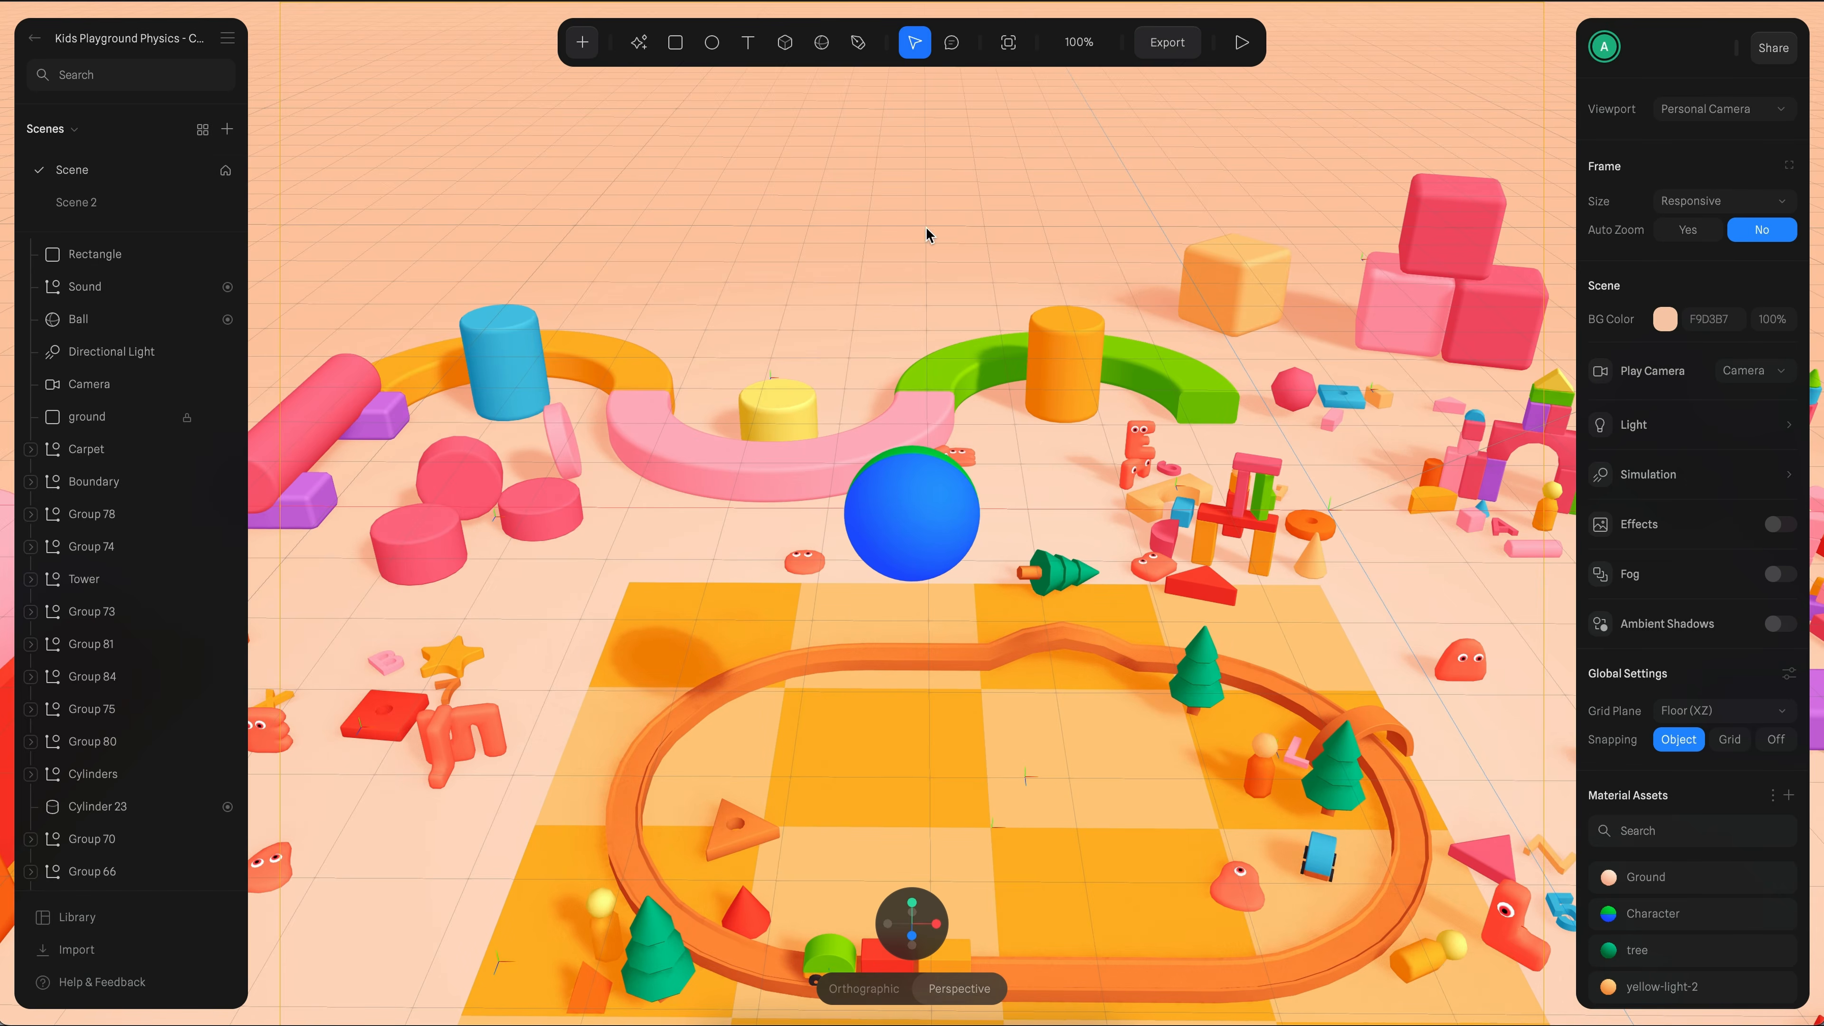
- Add an event to the orange cylinder on the green arc and set its type to Trigger Area
double_click(1089, 353)
click(1788, 217)
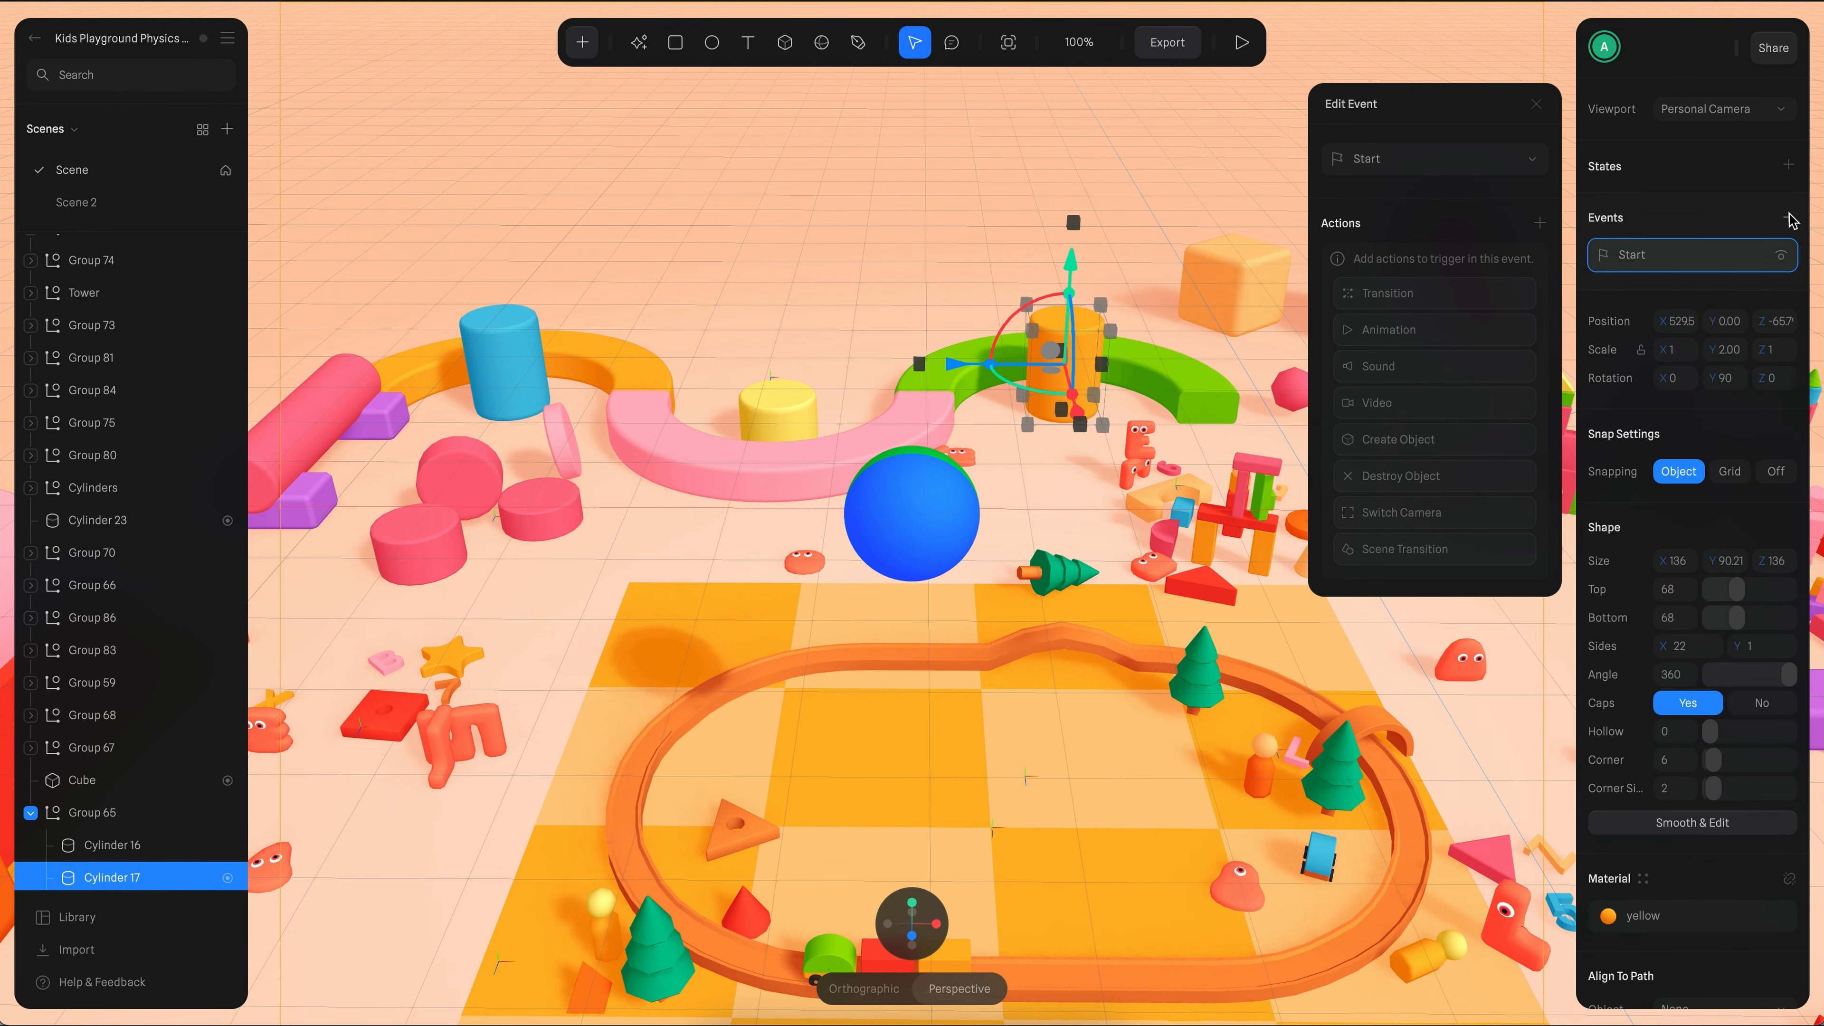
click(1416, 169)
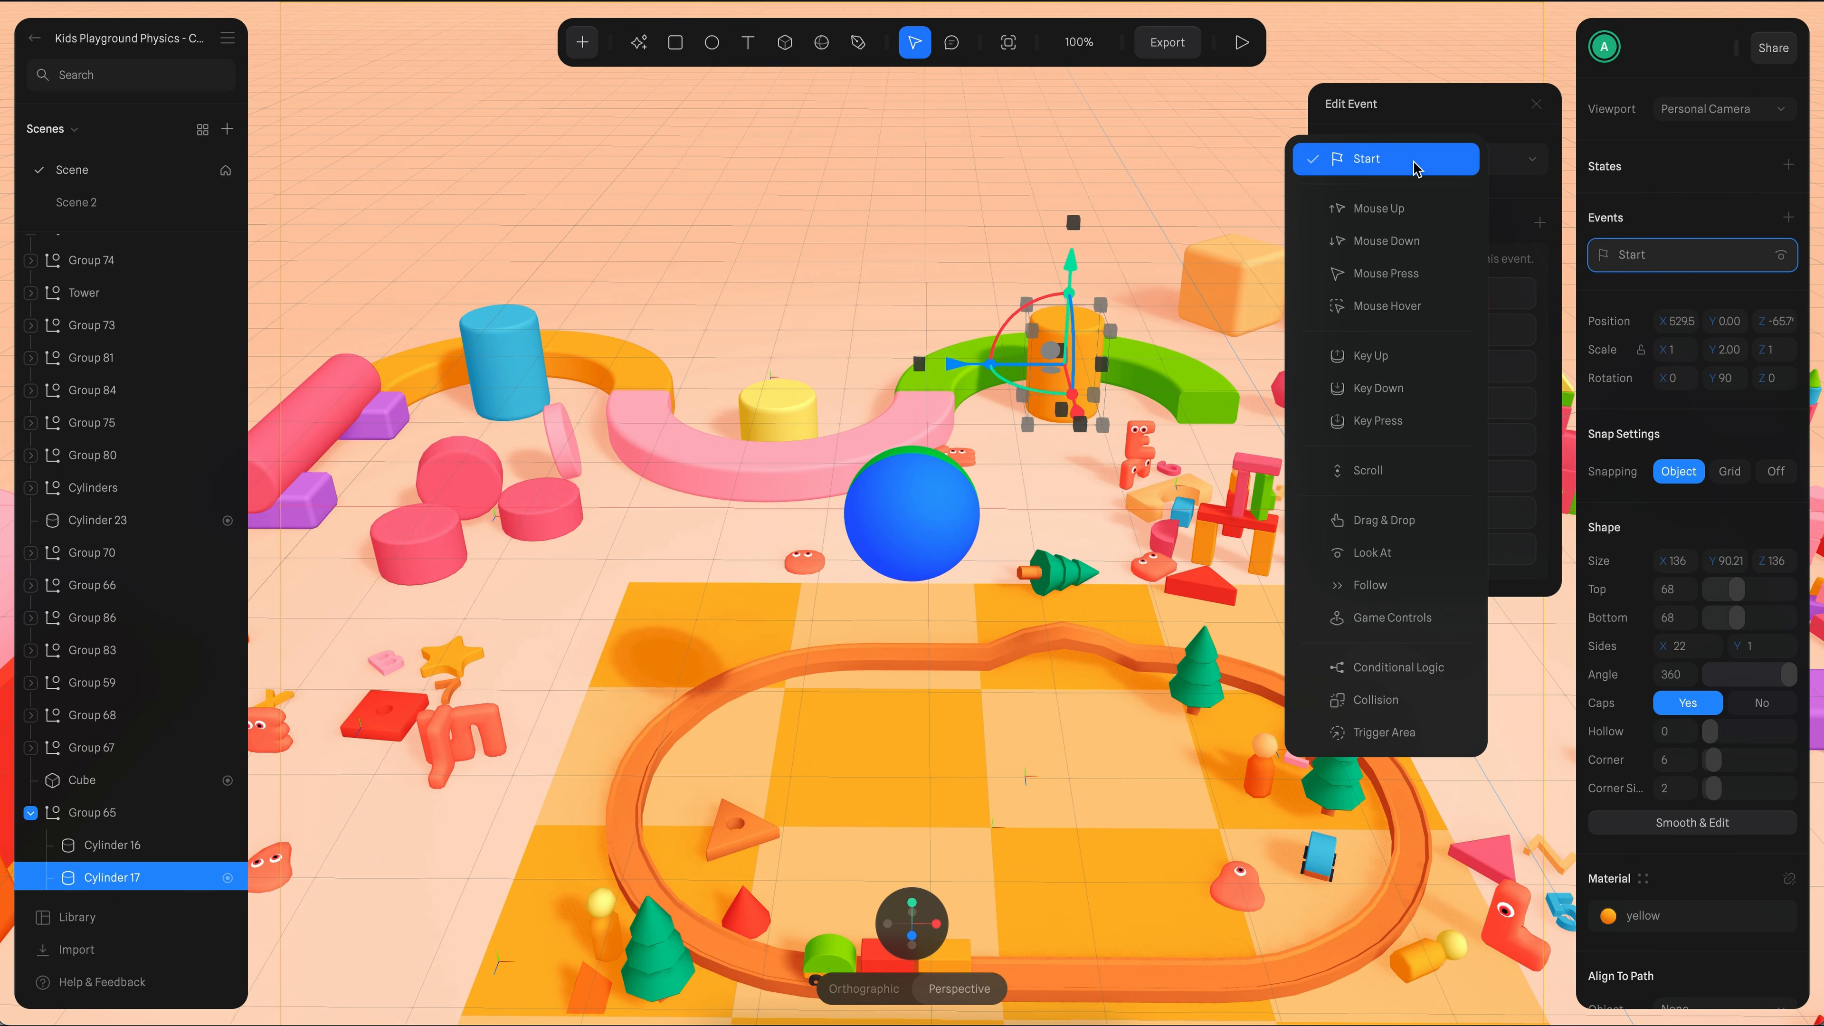
click(1386, 732)
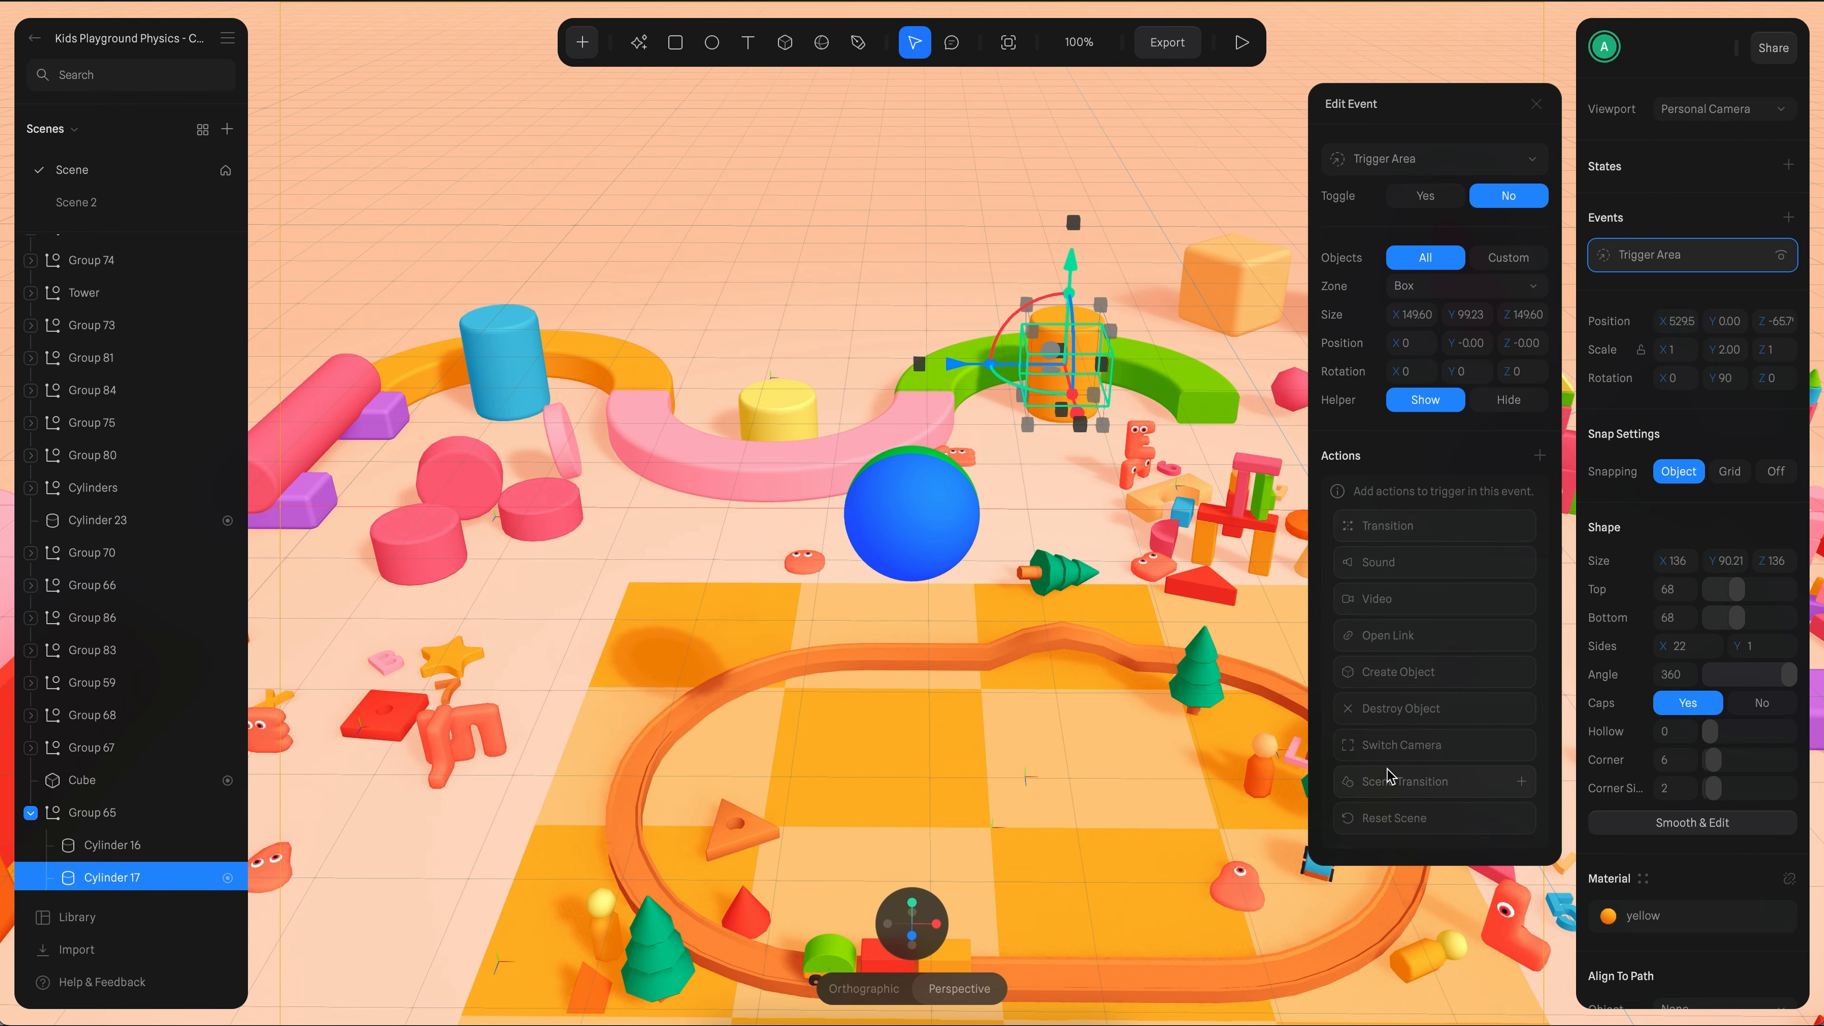
- Add a Scene Transition action to Scene 2 with a Fade in transition, and set the trigger box's Y size to 186.23
click(1390, 785)
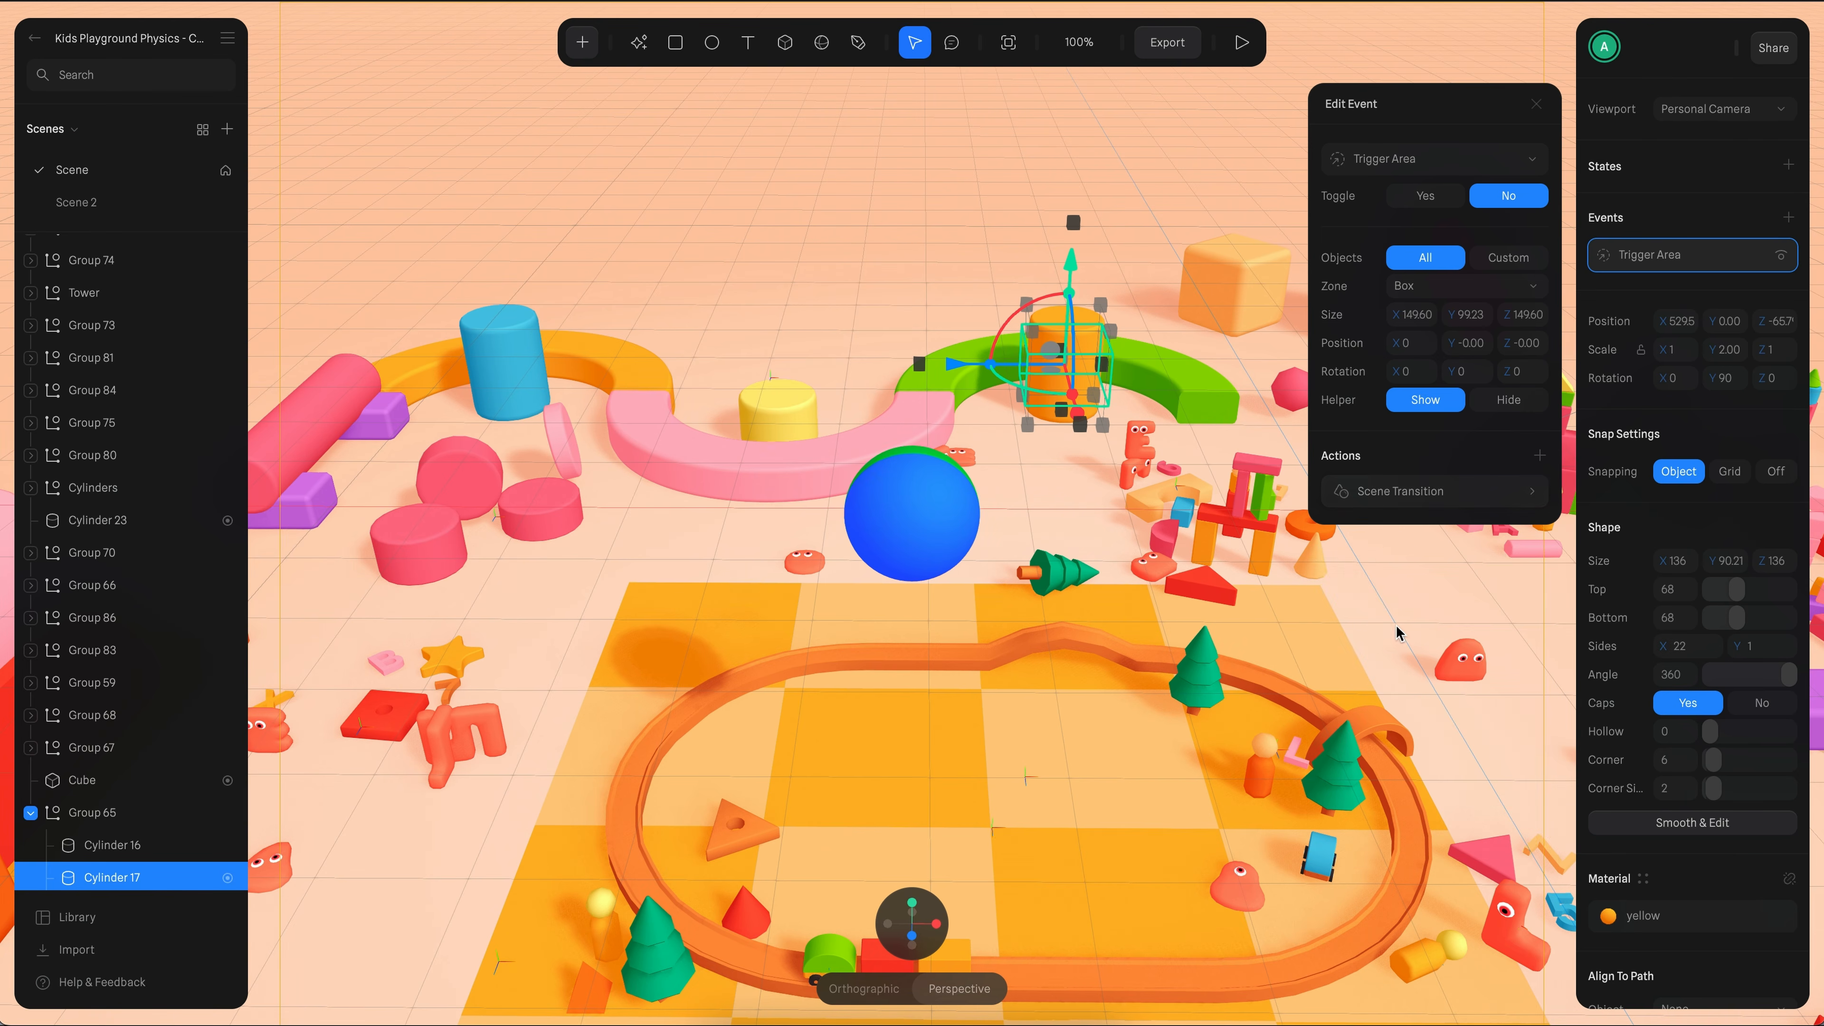
click(1434, 496)
click(1449, 537)
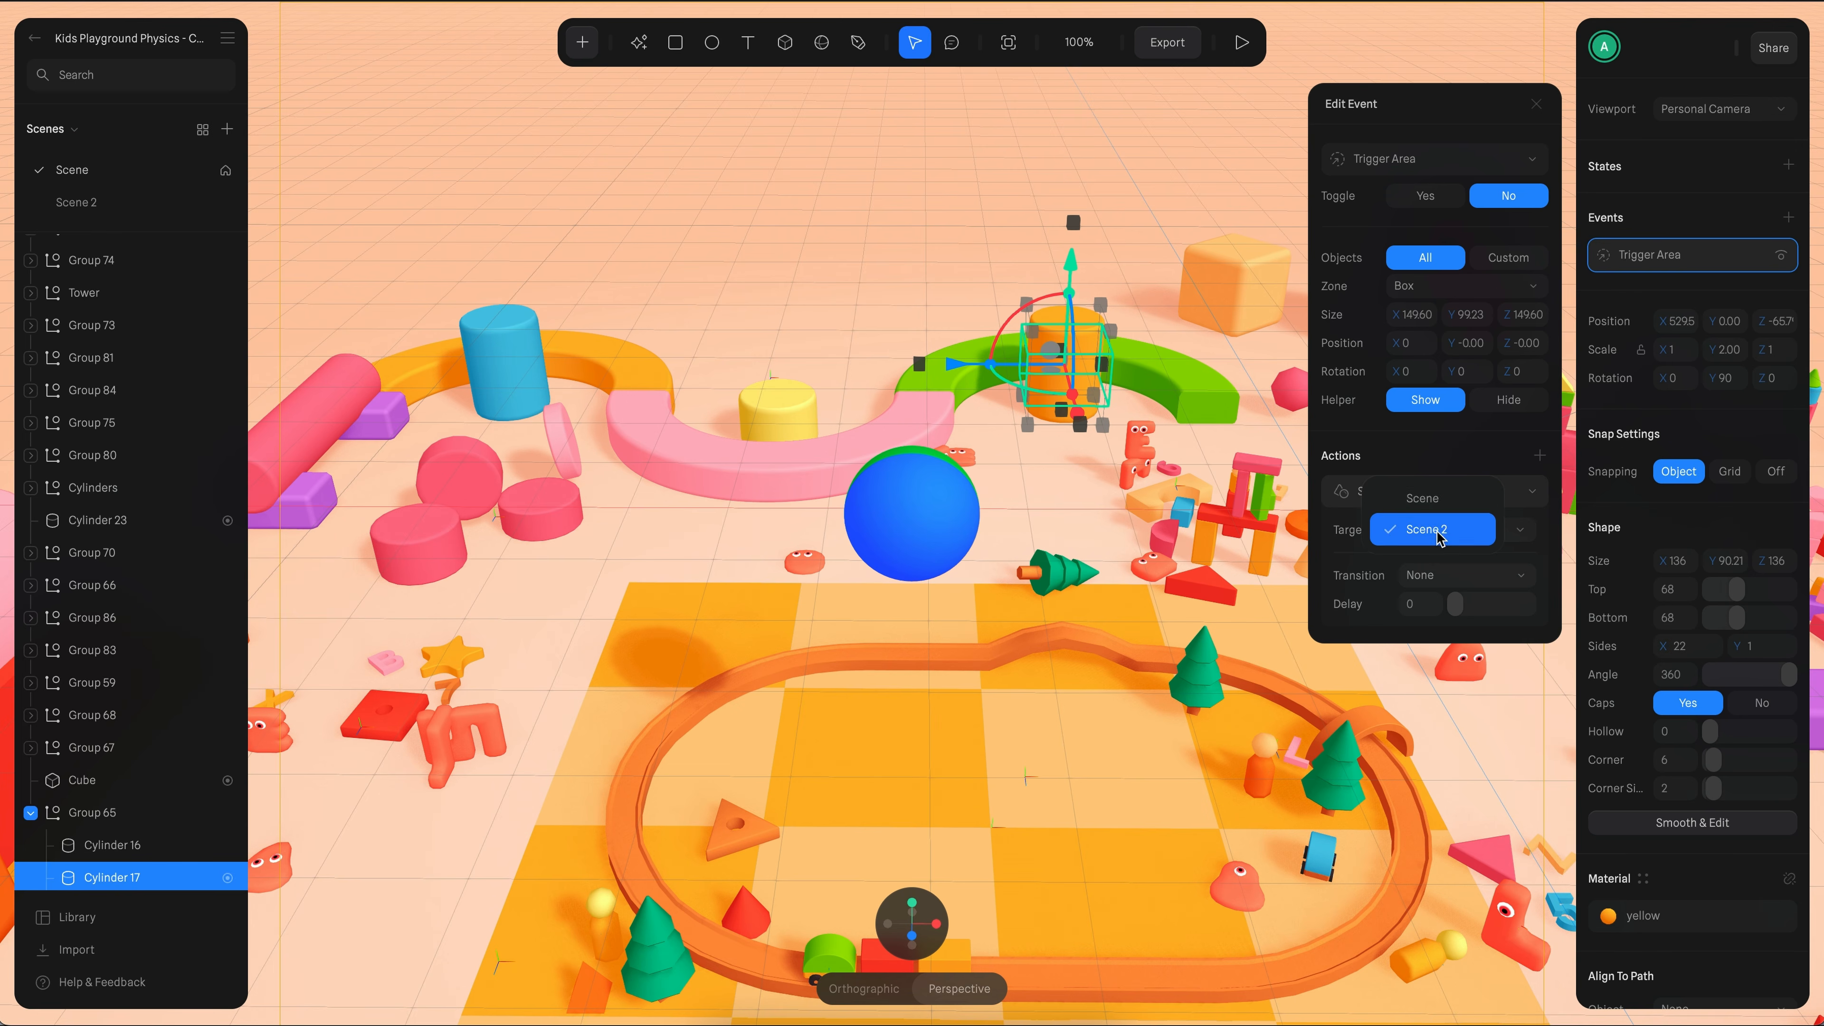
click(1375, 535)
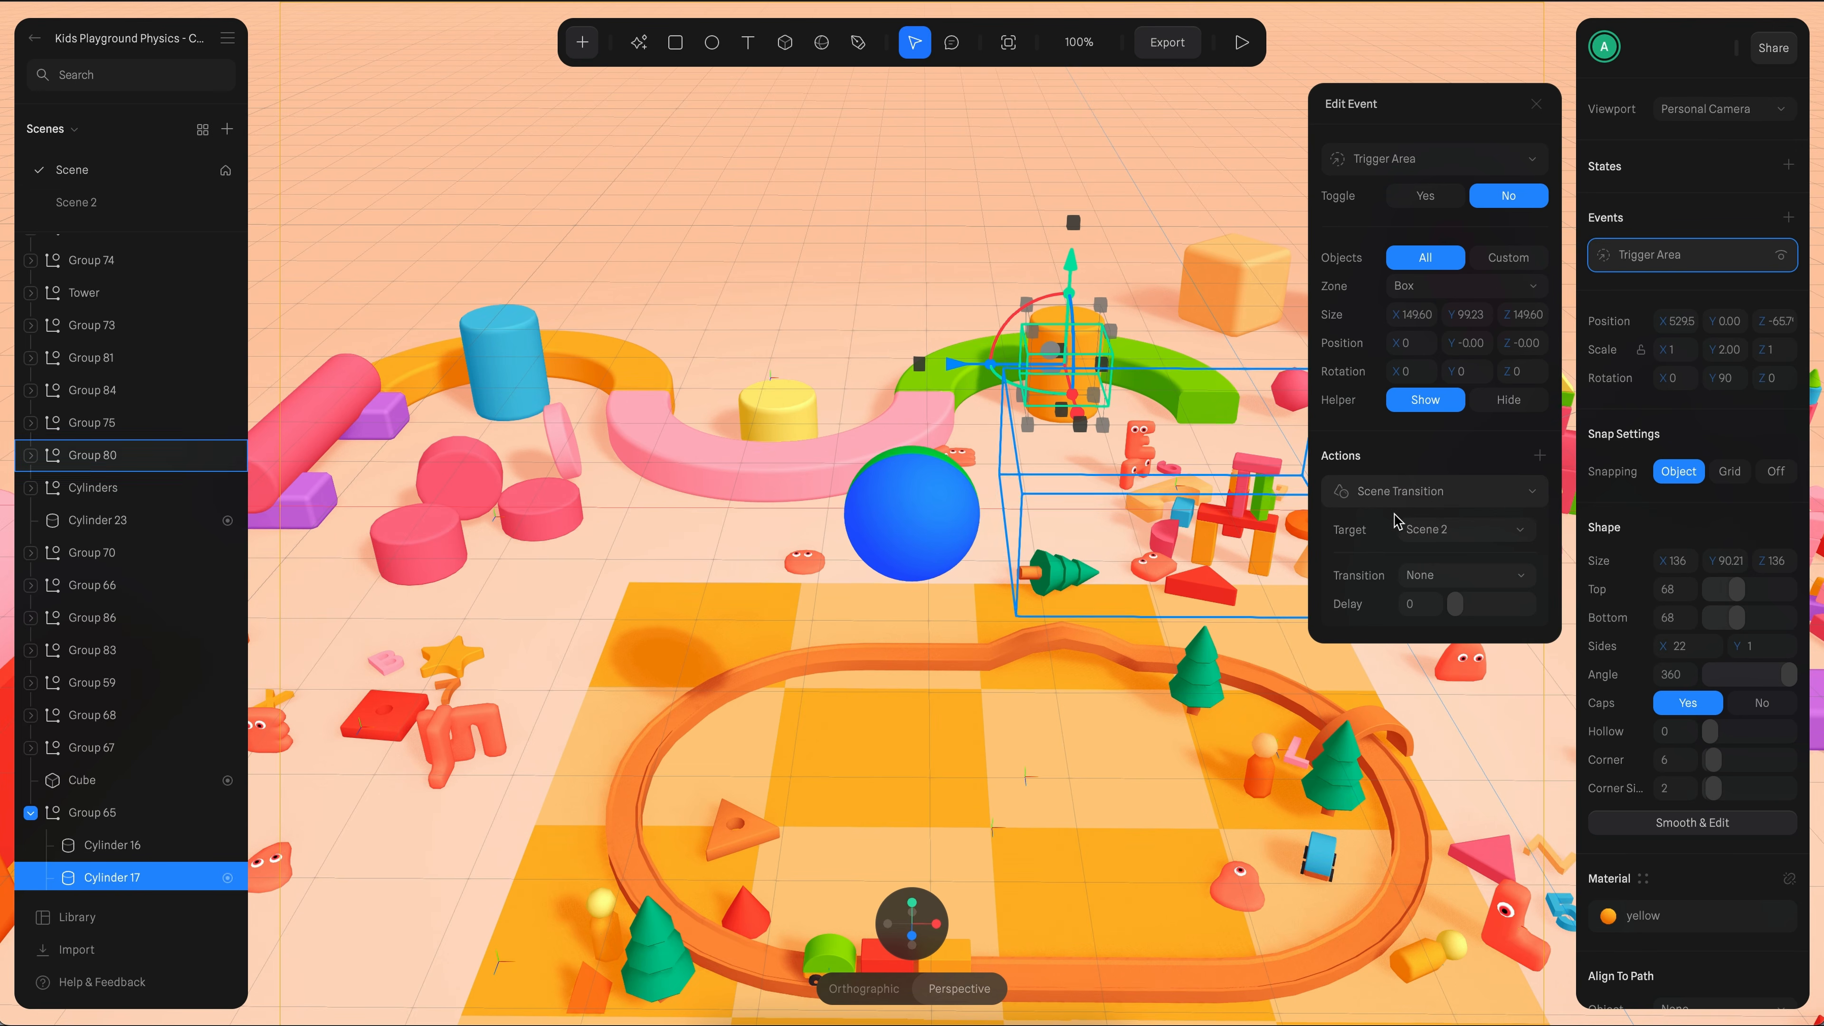
click(1419, 581)
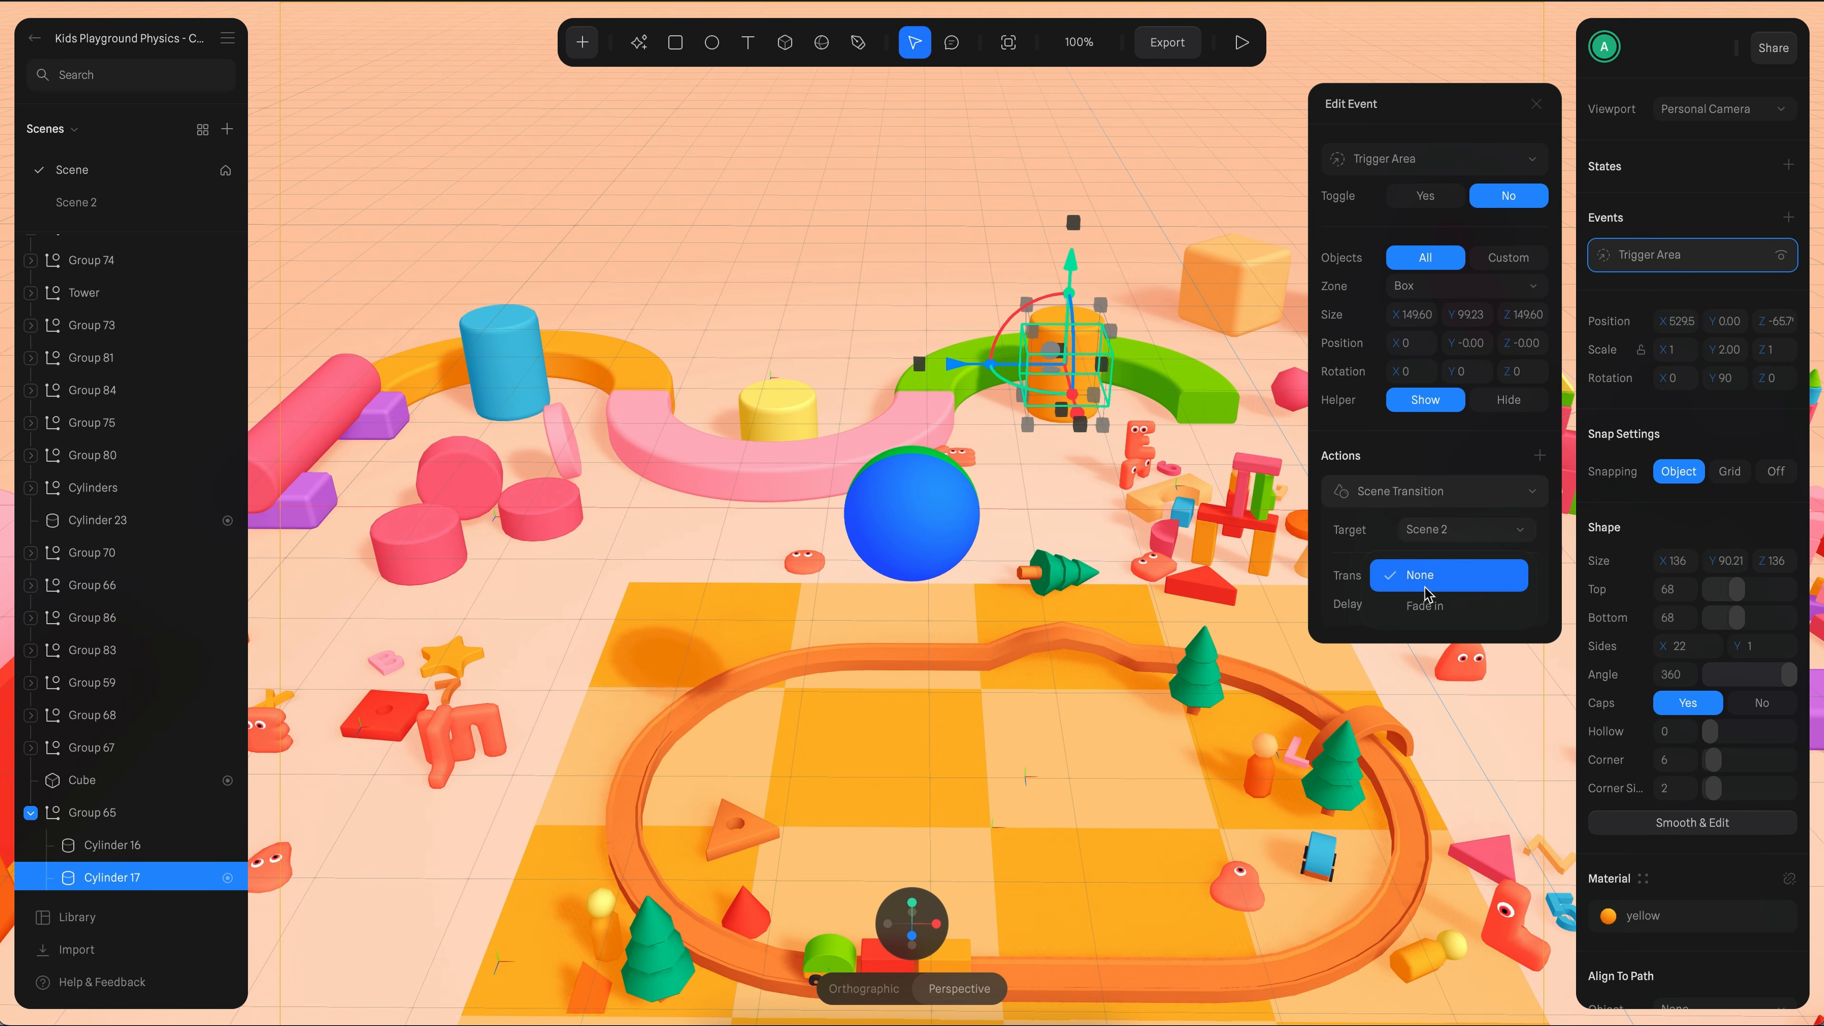
click(1420, 612)
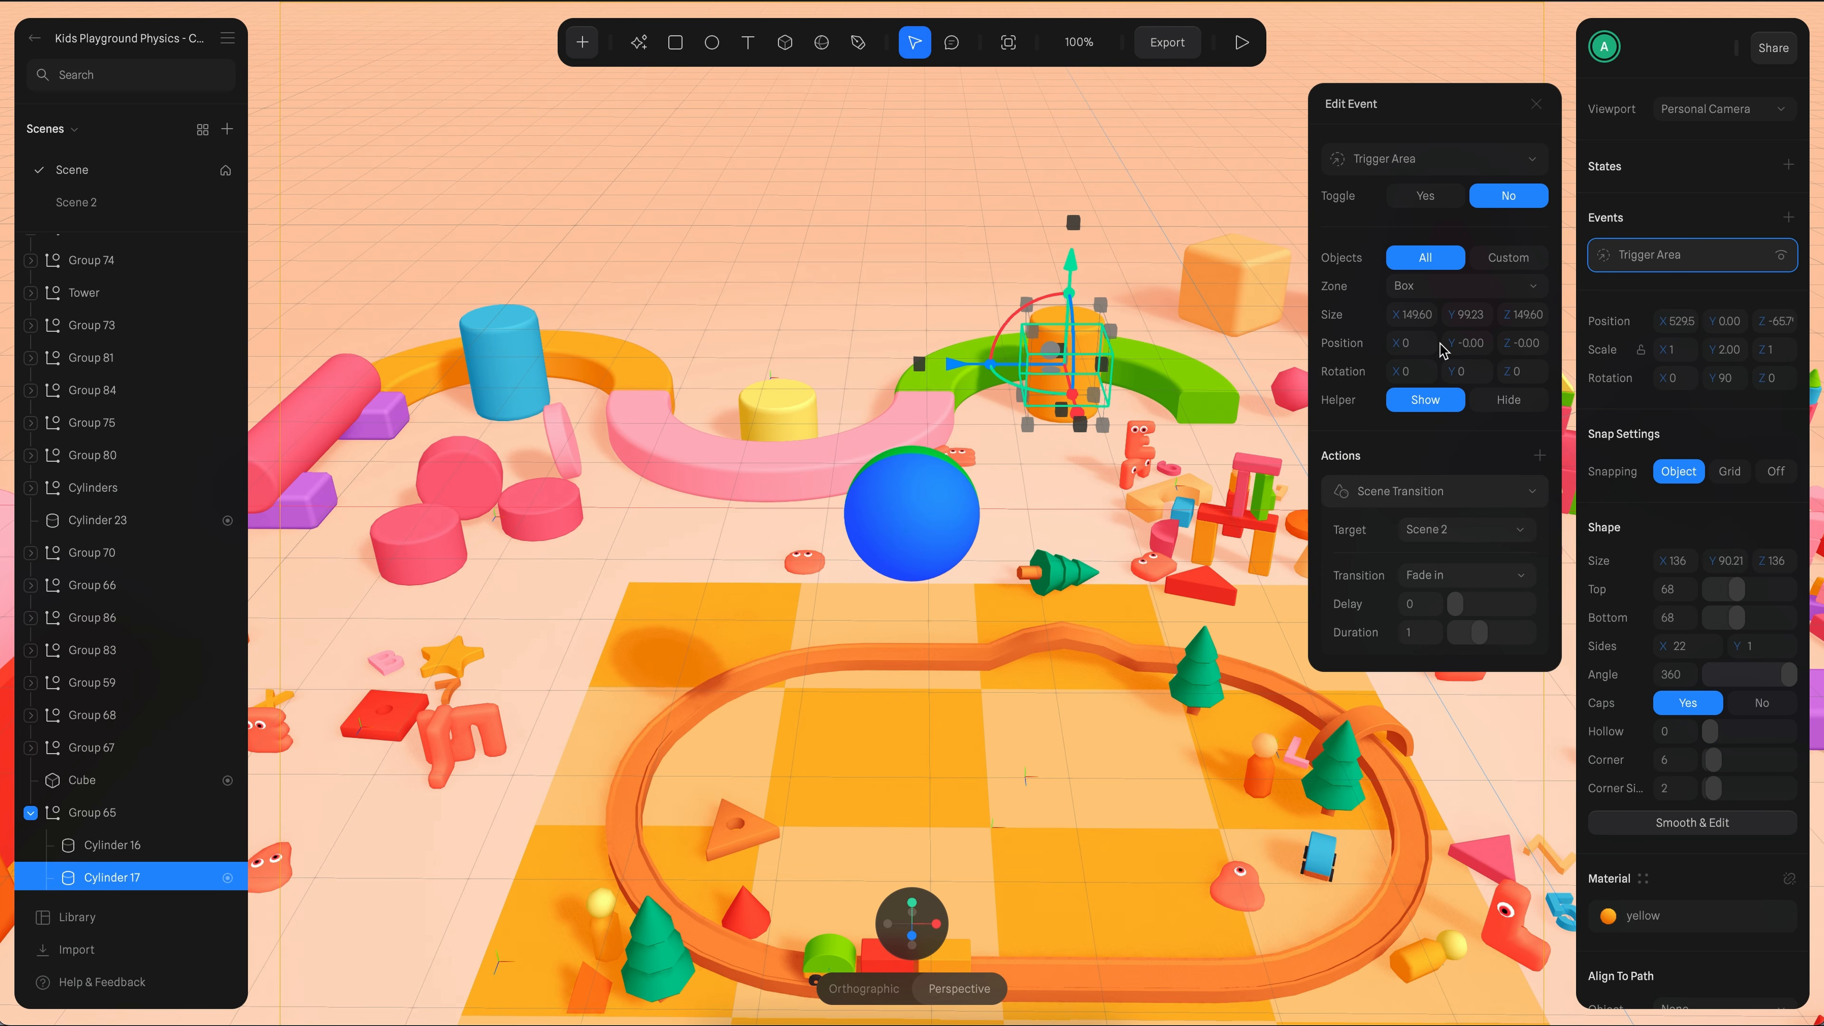
drag(1456, 315, 1542, 315)
- Play the playground scene, roll the ball into the orange cylinder to test the scene transition, and exit the preview
click(1241, 42)
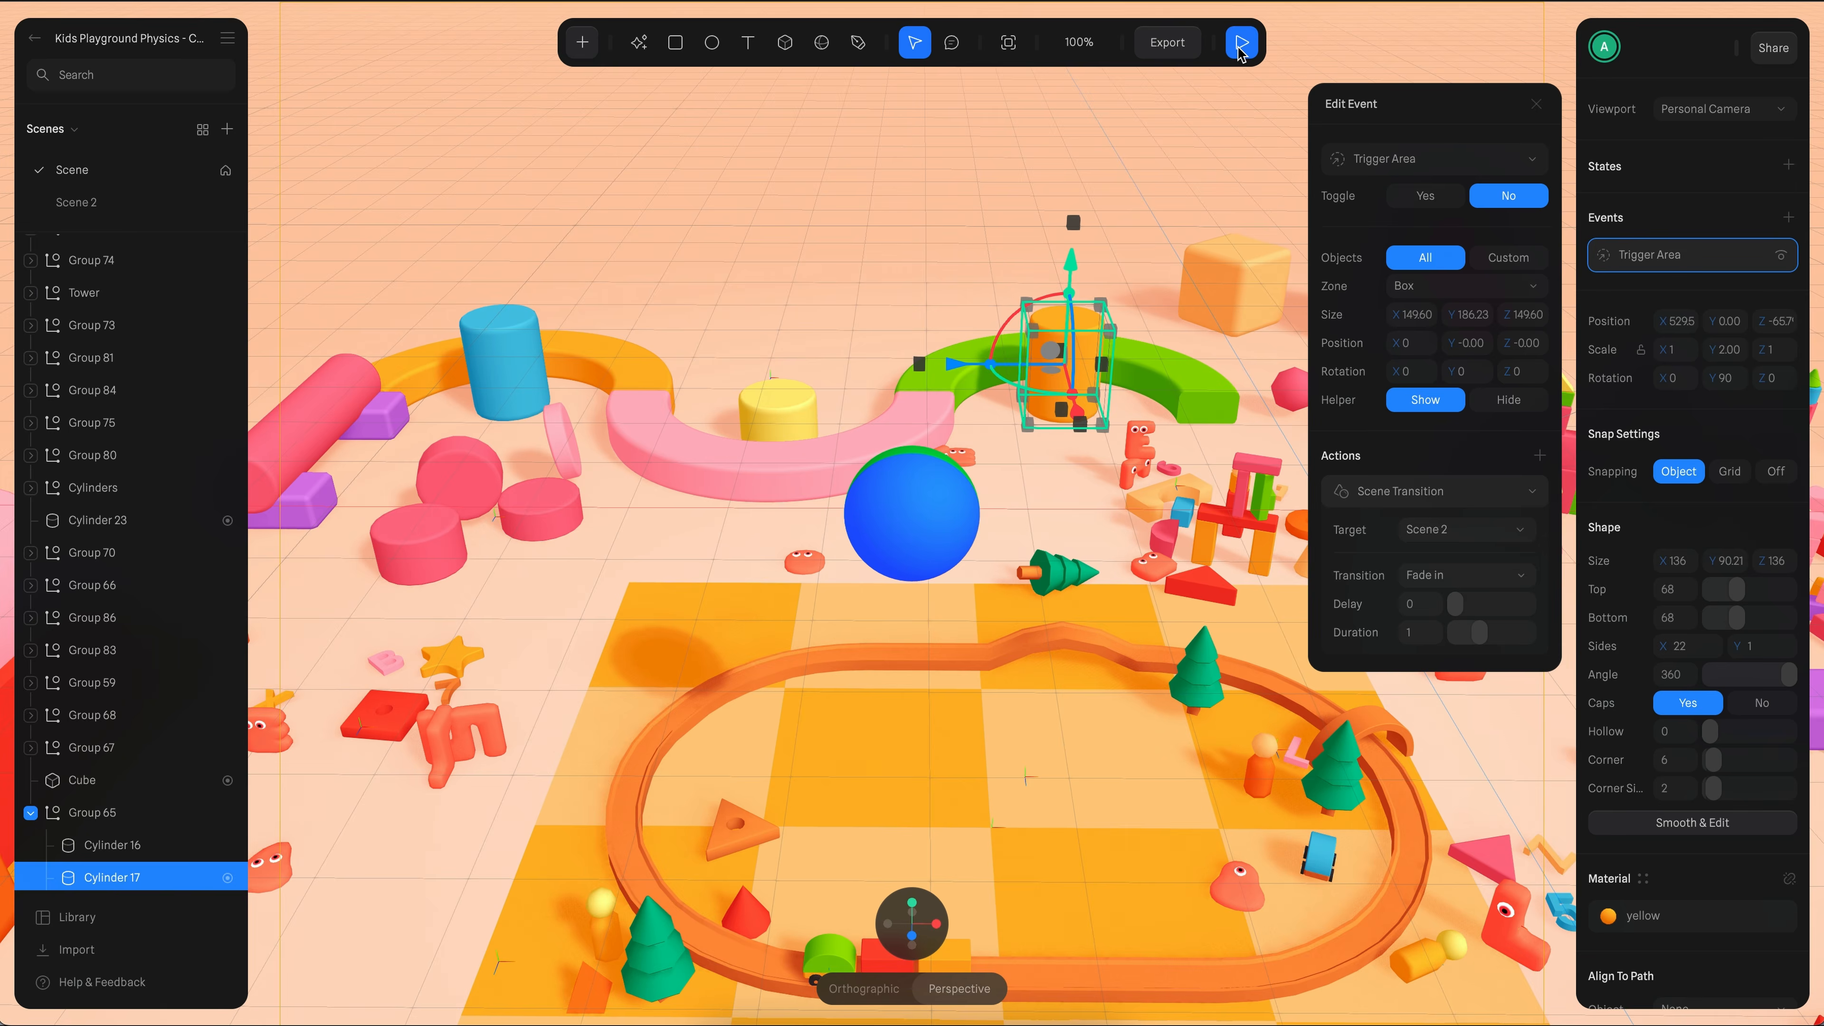
key(w)
key(d)
key(w)
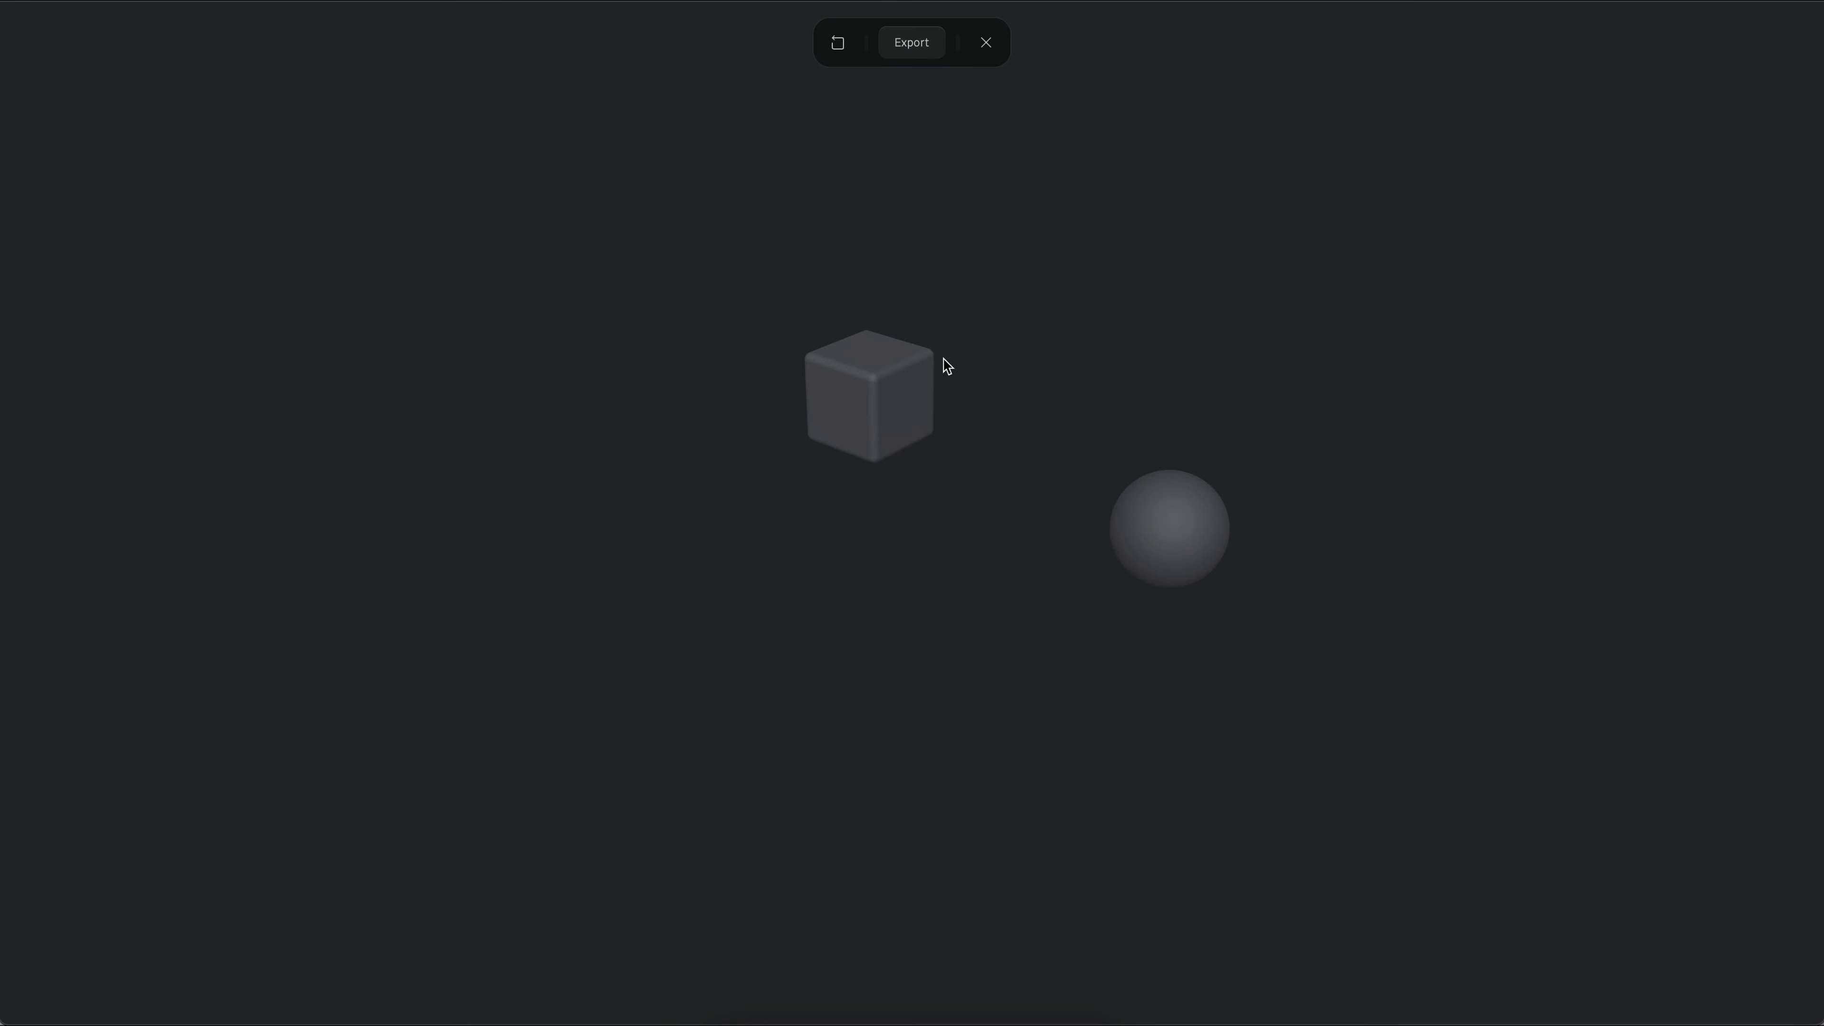
drag(755, 521, 939, 317)
click(986, 44)
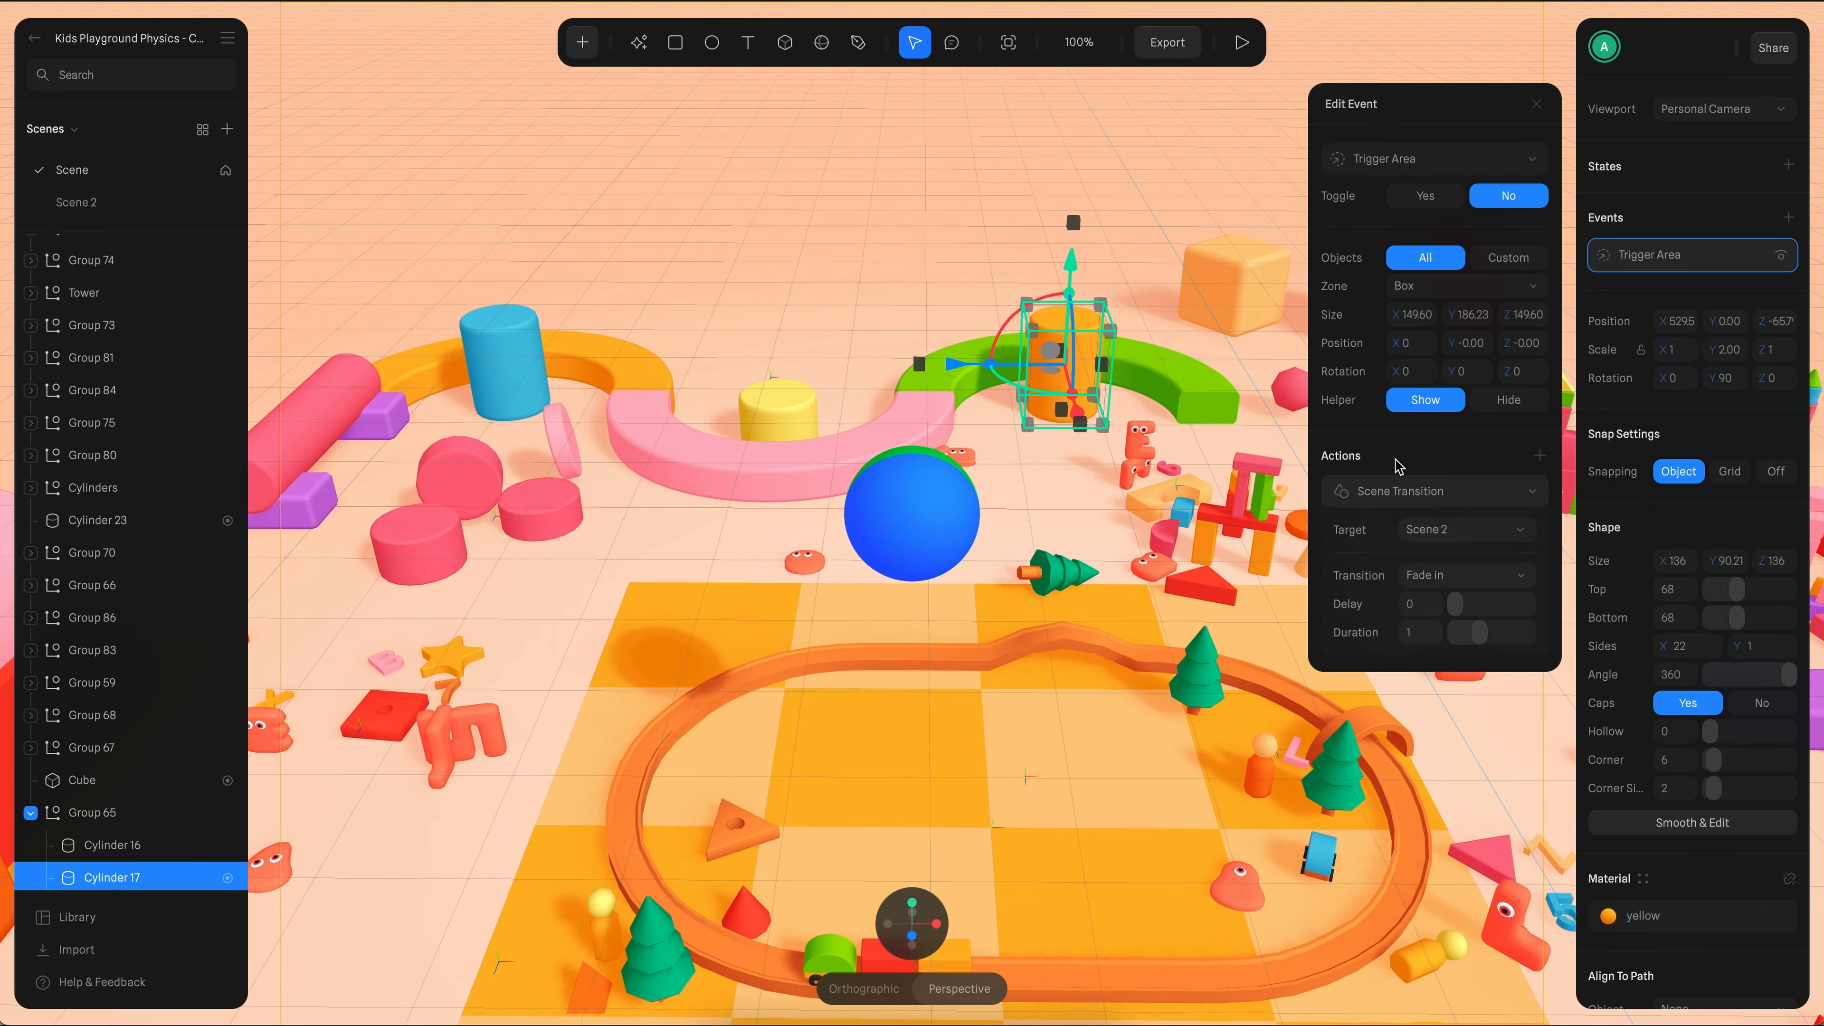
- Change the orange cylinder's event type to Mouse Down
click(1400, 158)
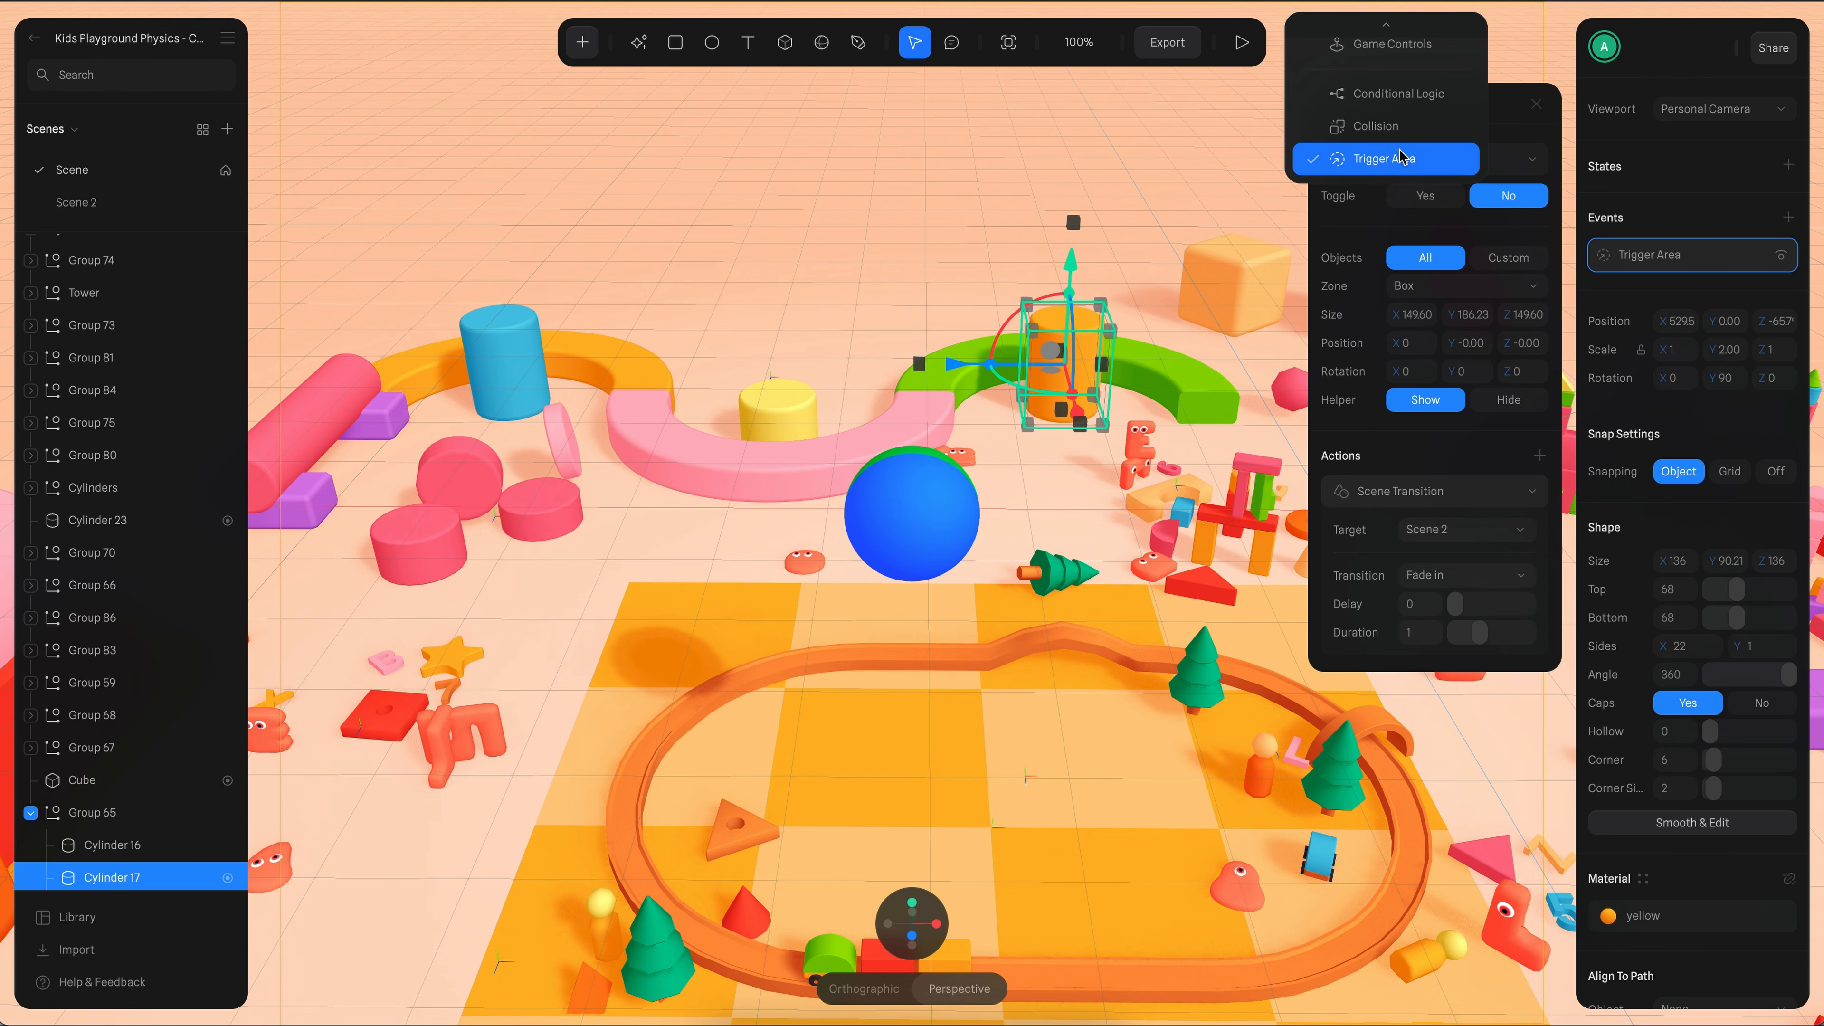
scroll(1400, 158, up, 5)
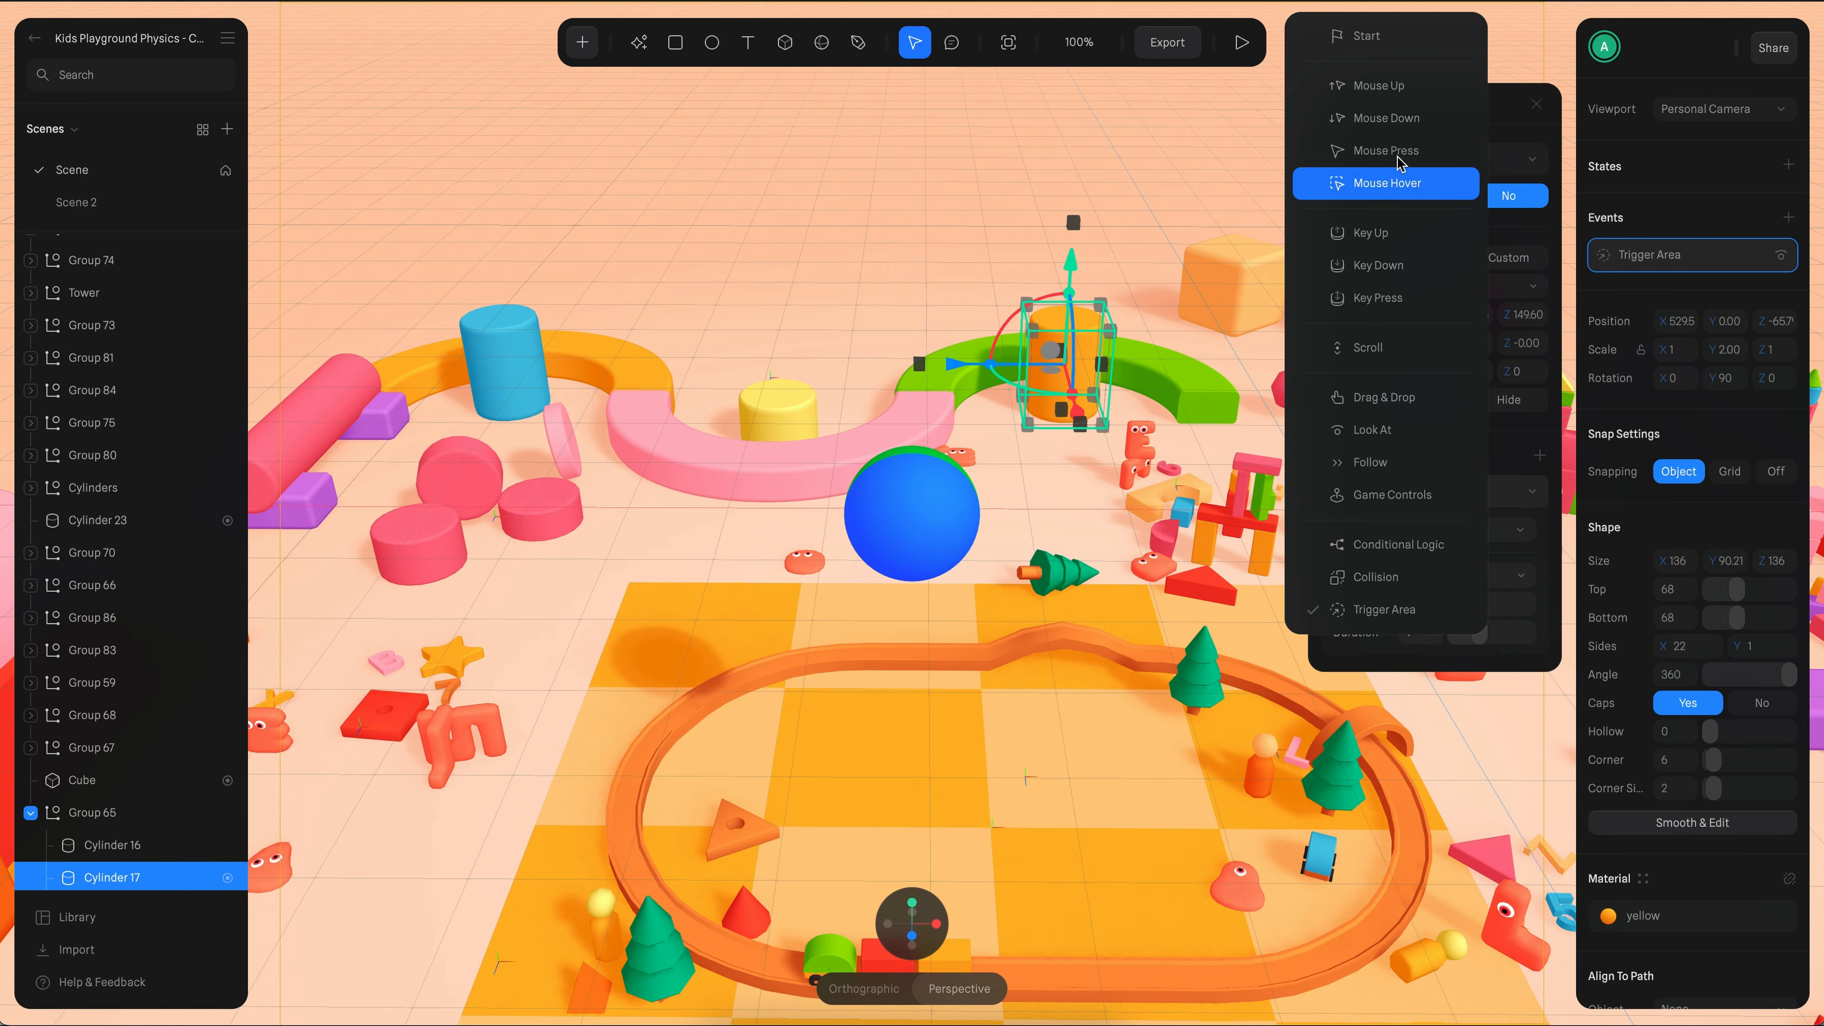
click(1392, 122)
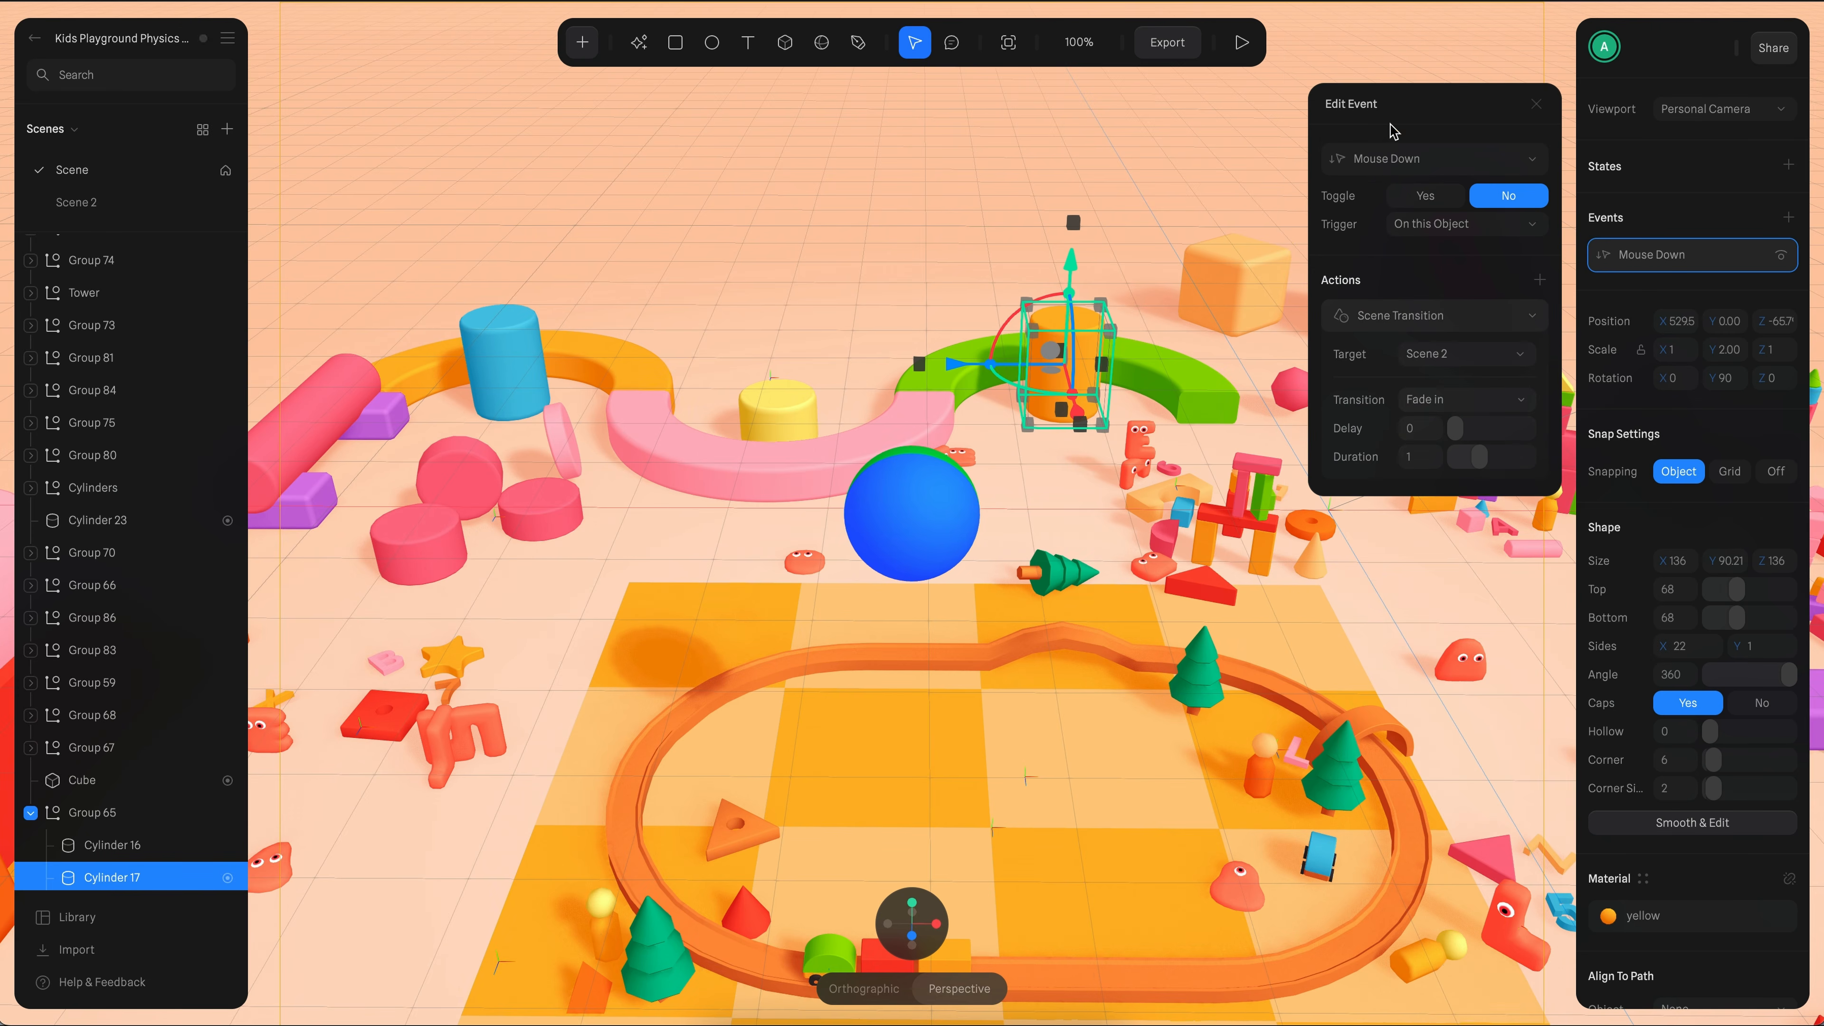
- Play the playground scene, trigger the transition on the orange cylinder, exit the preview, and leave nothing selected
click(1245, 52)
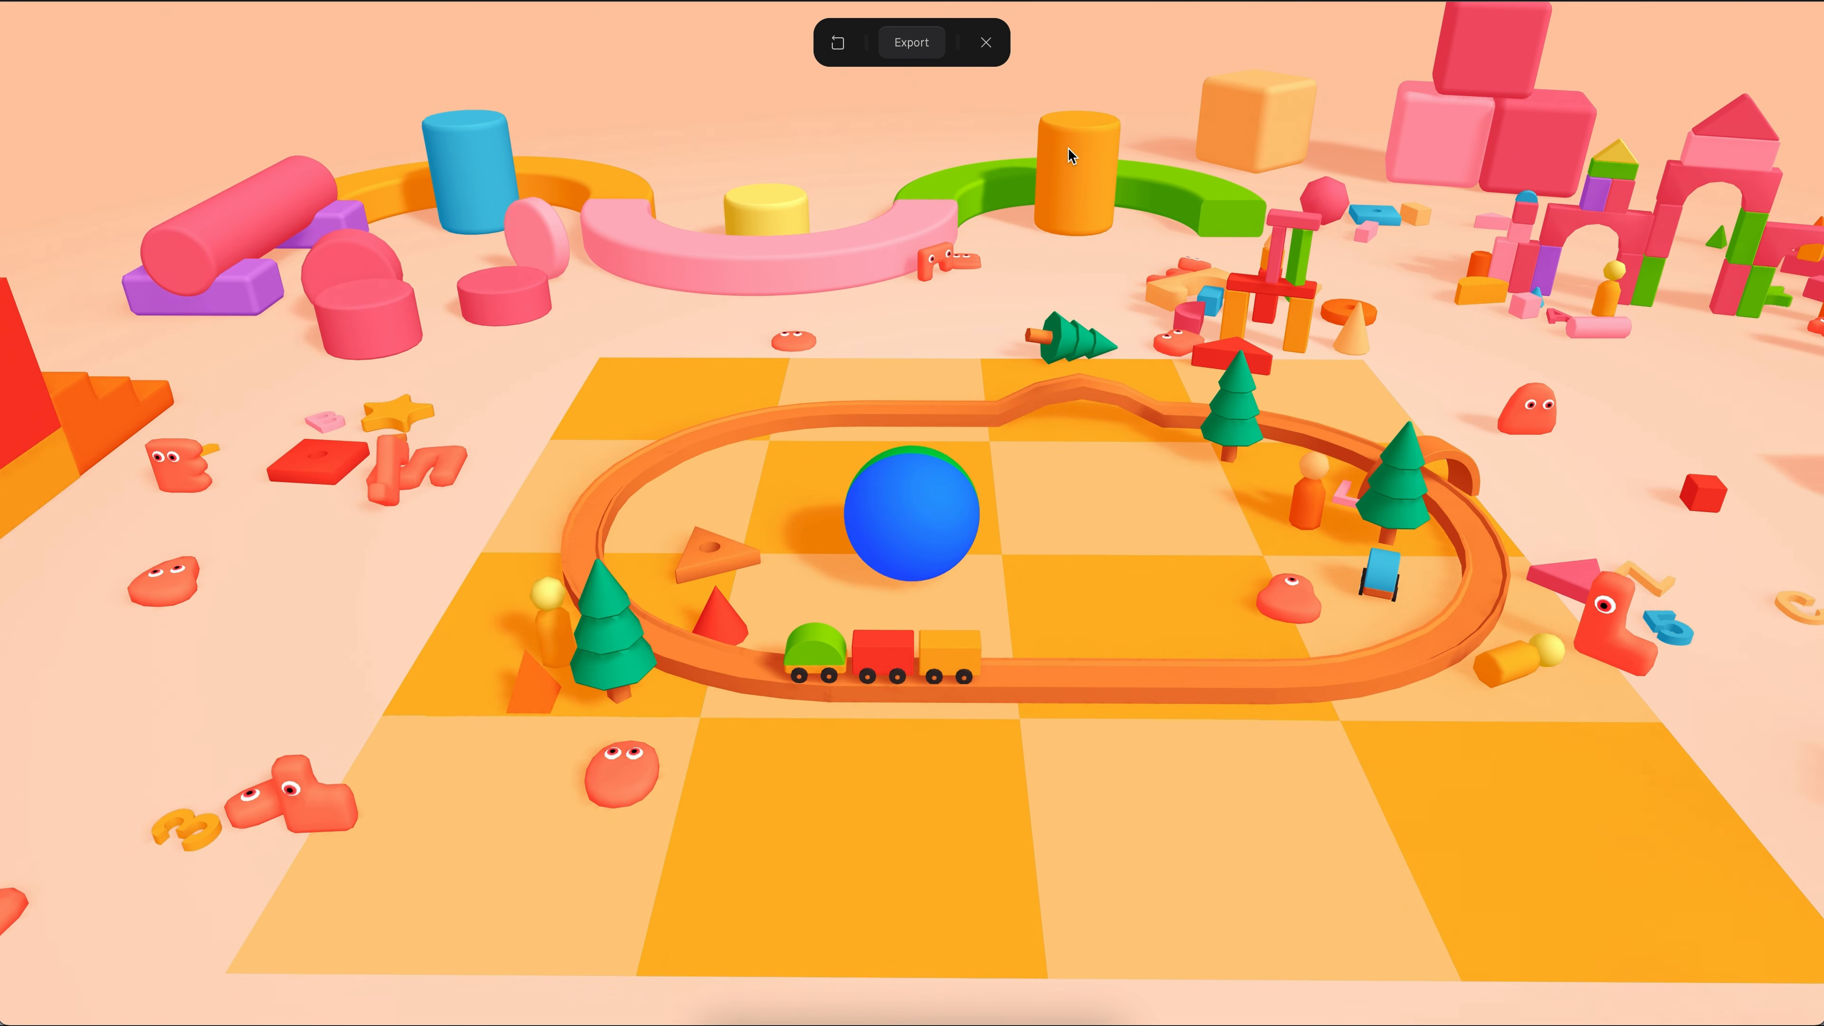
click(1075, 177)
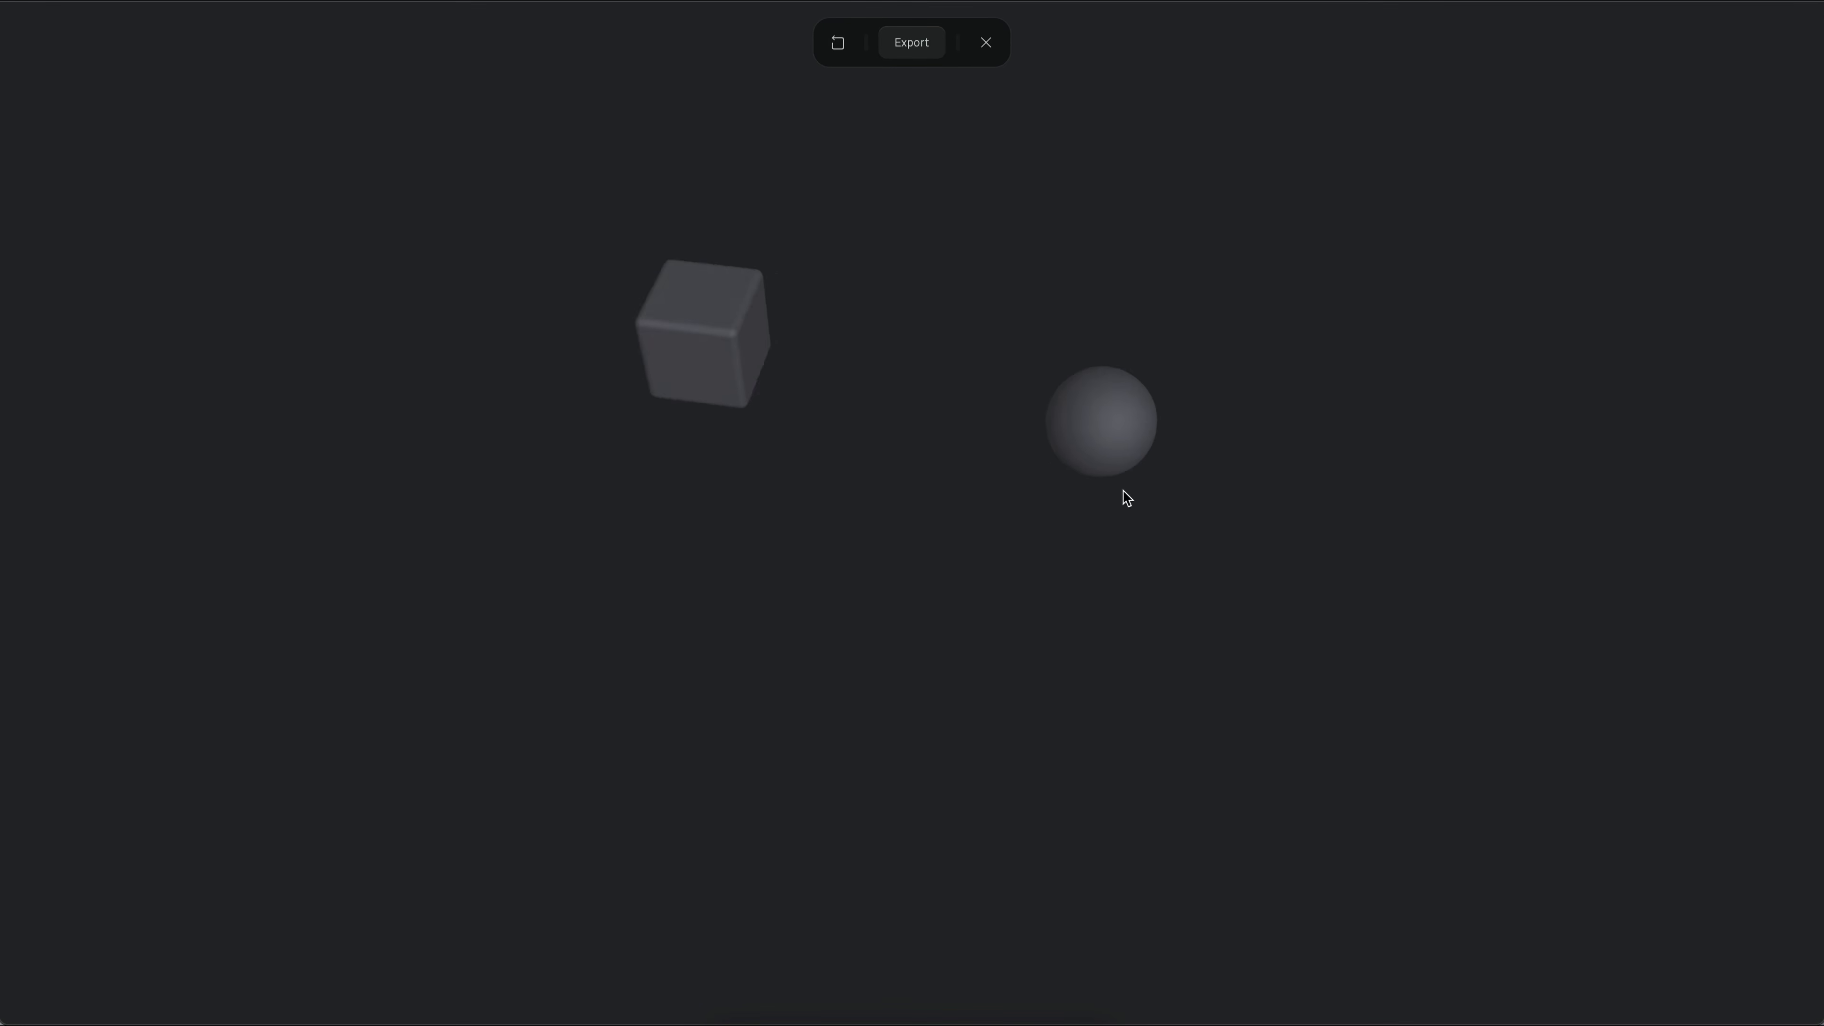
click(986, 44)
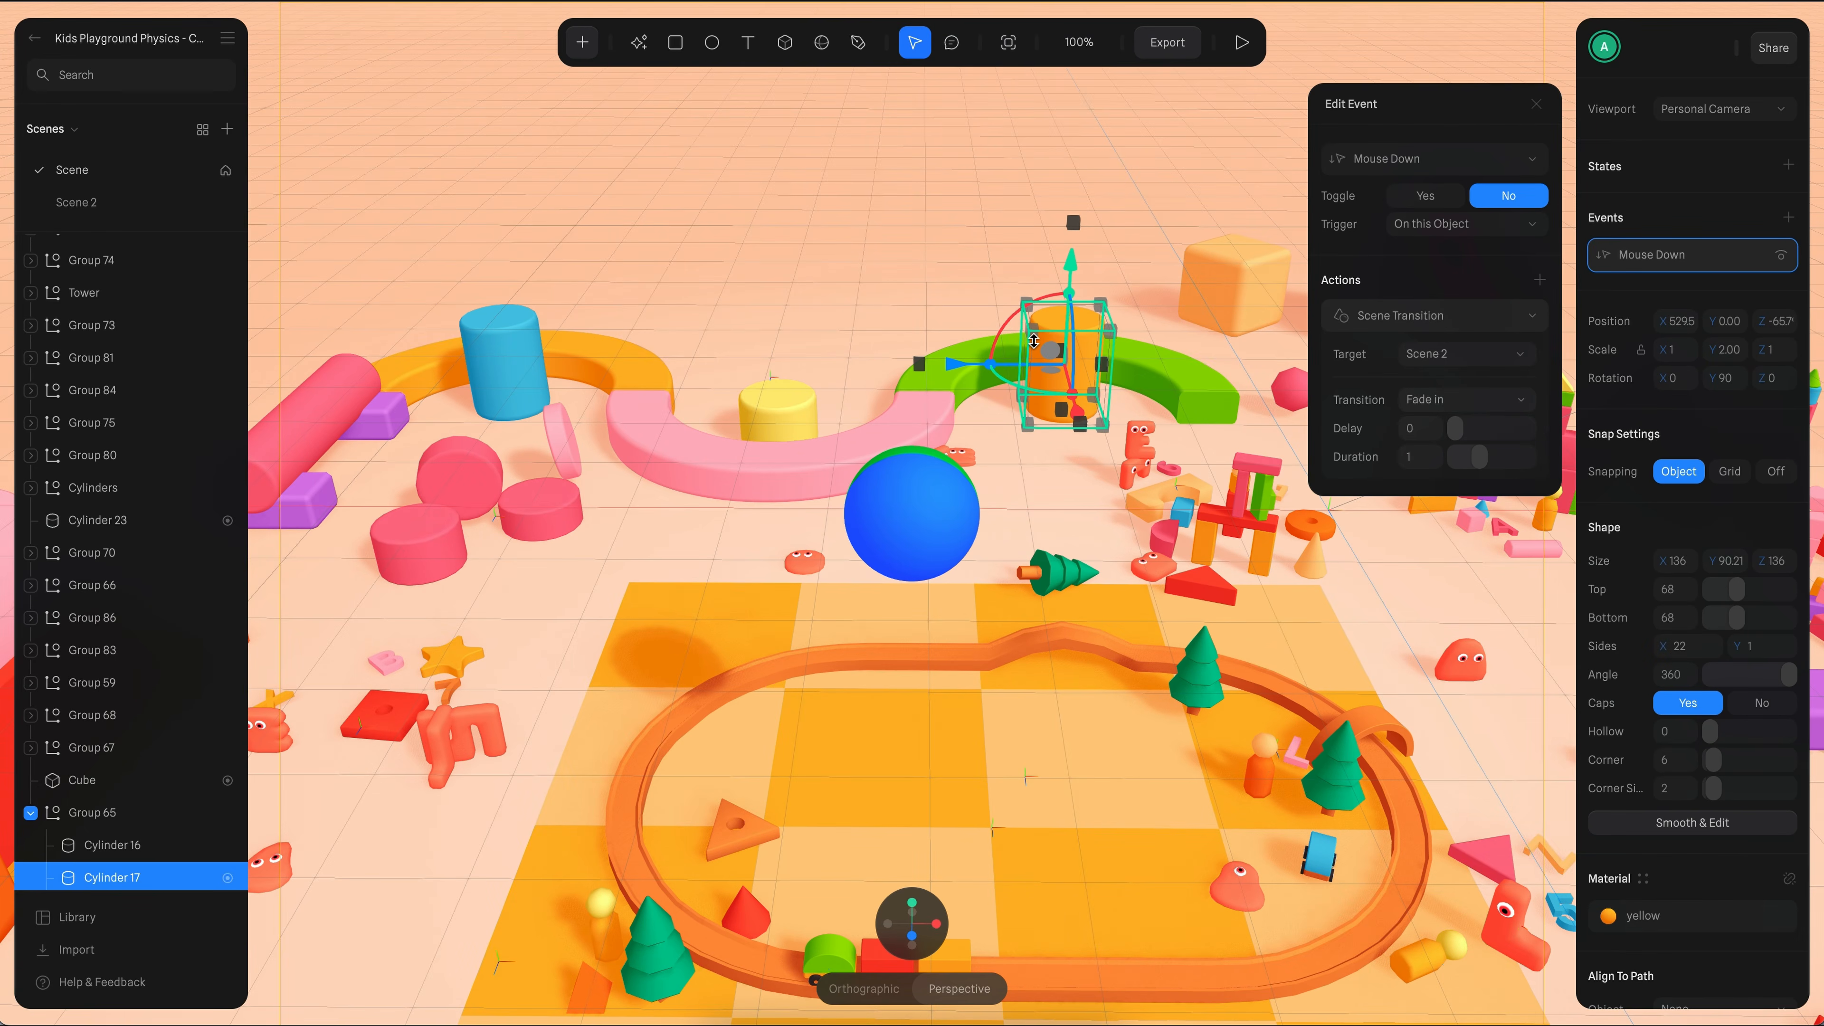
click(1431, 164)
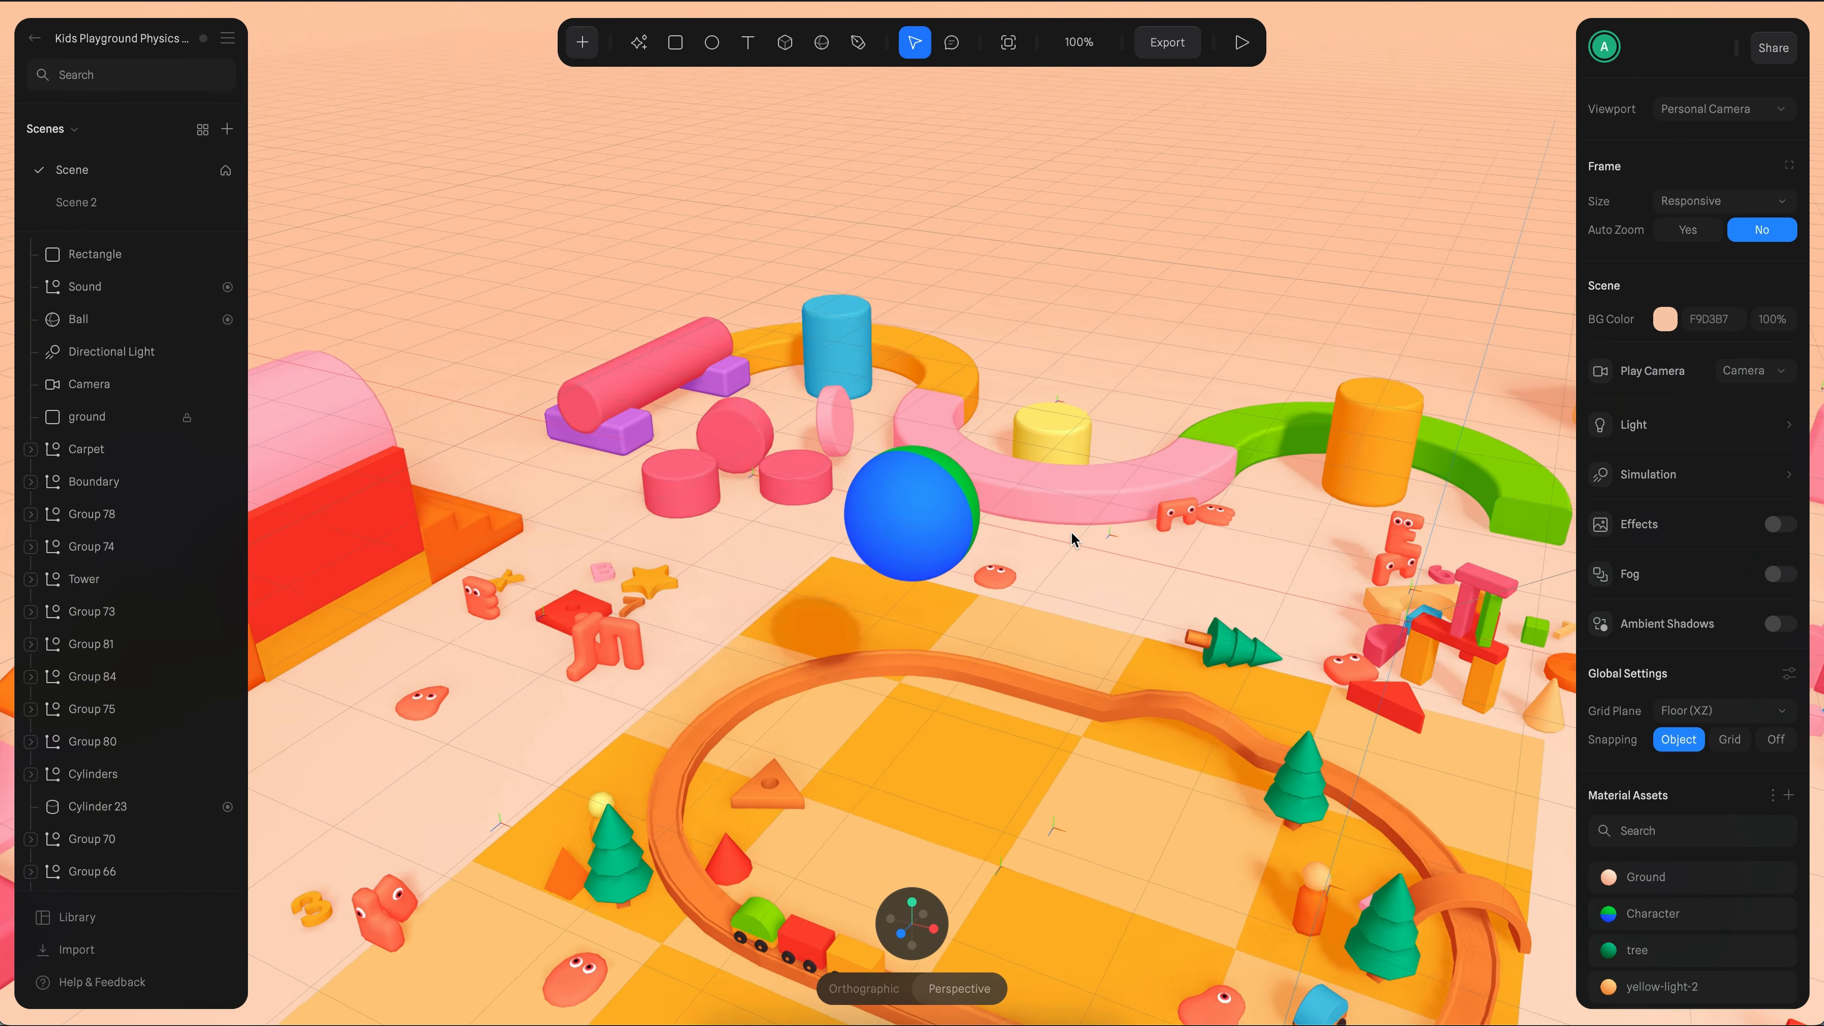
alt+drag(1072, 533, 1066, 532)
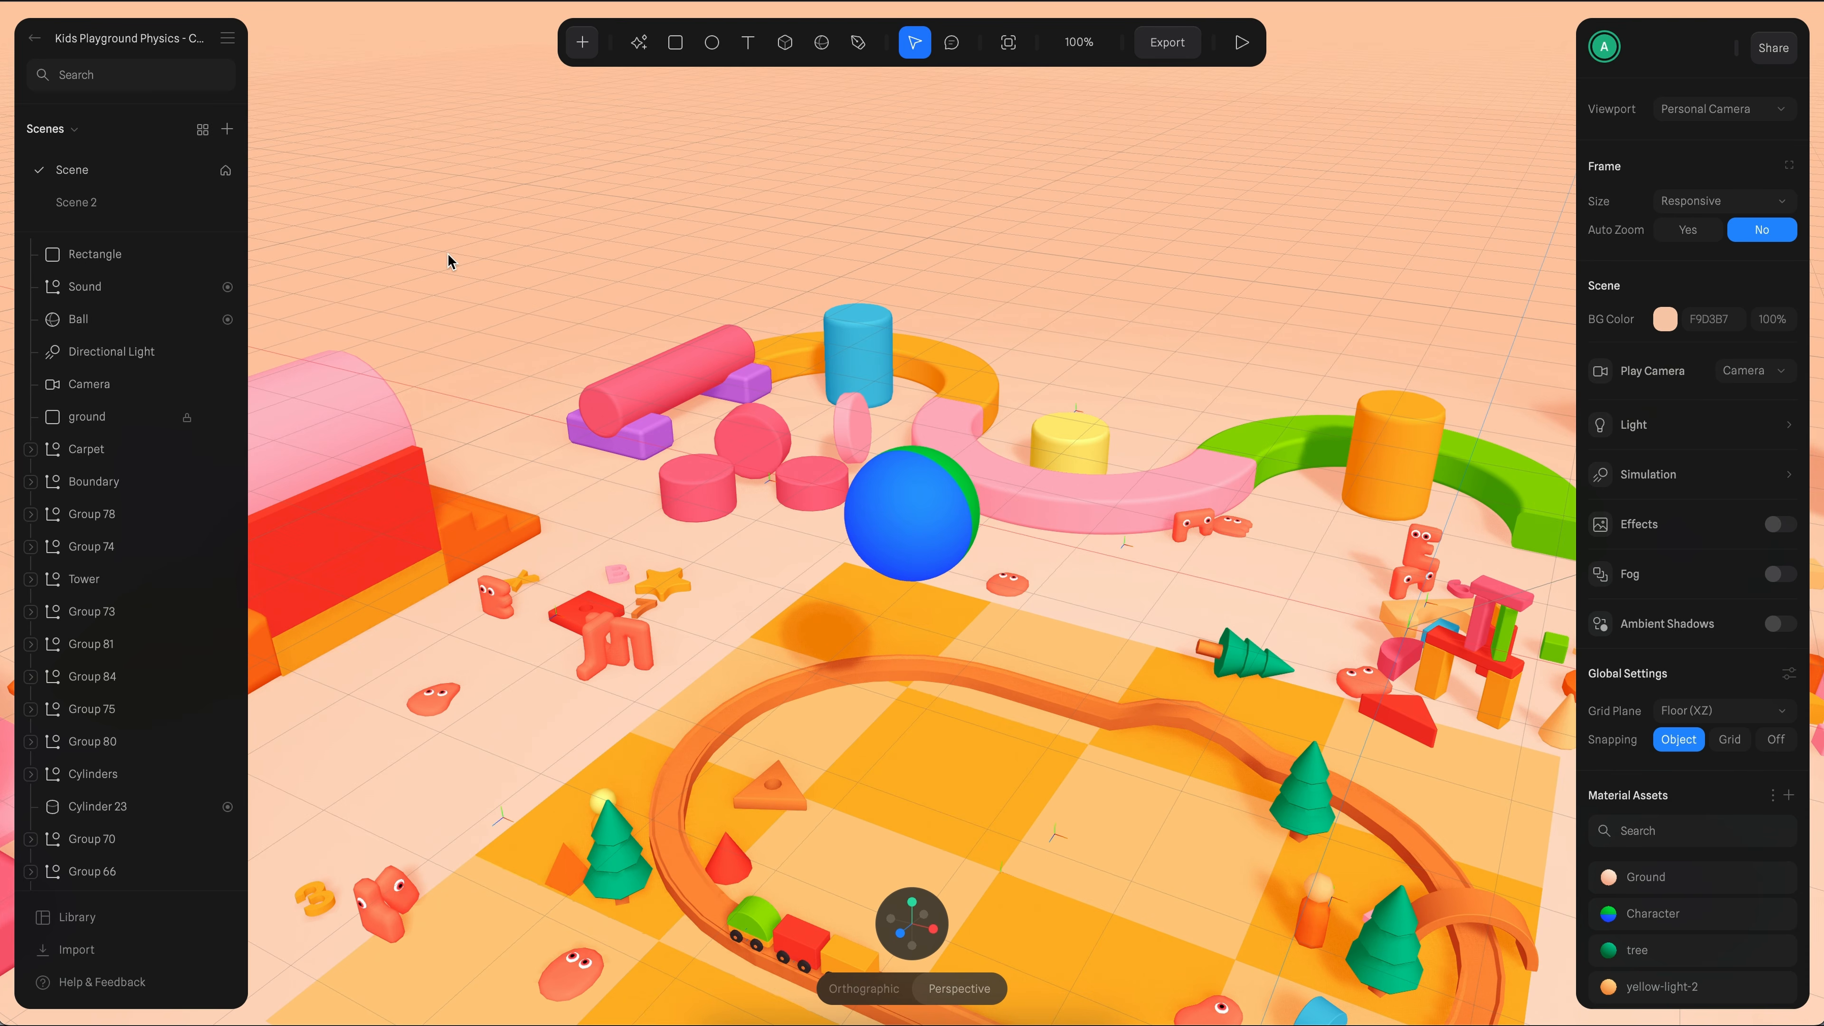
- Look at the management options offered for Scene 2 and dismiss them without choosing one
right_click(107, 183)
click(86, 202)
right_click(106, 207)
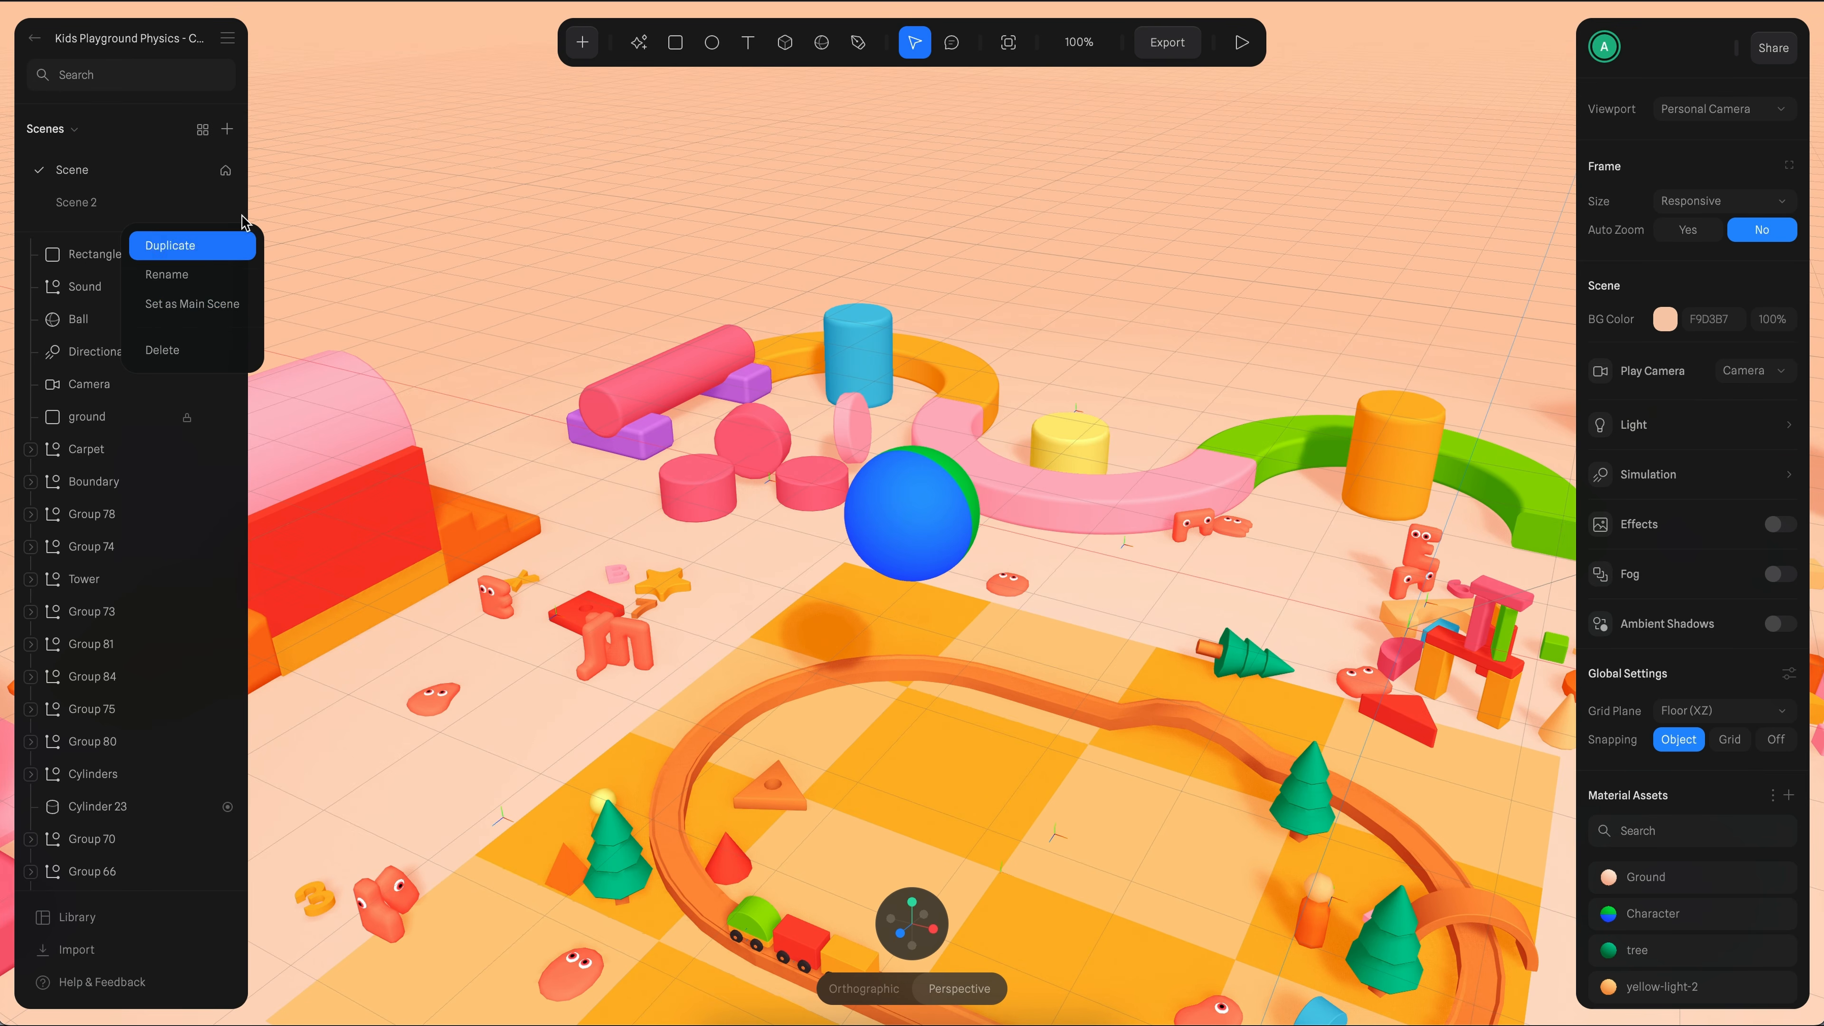
click(227, 176)
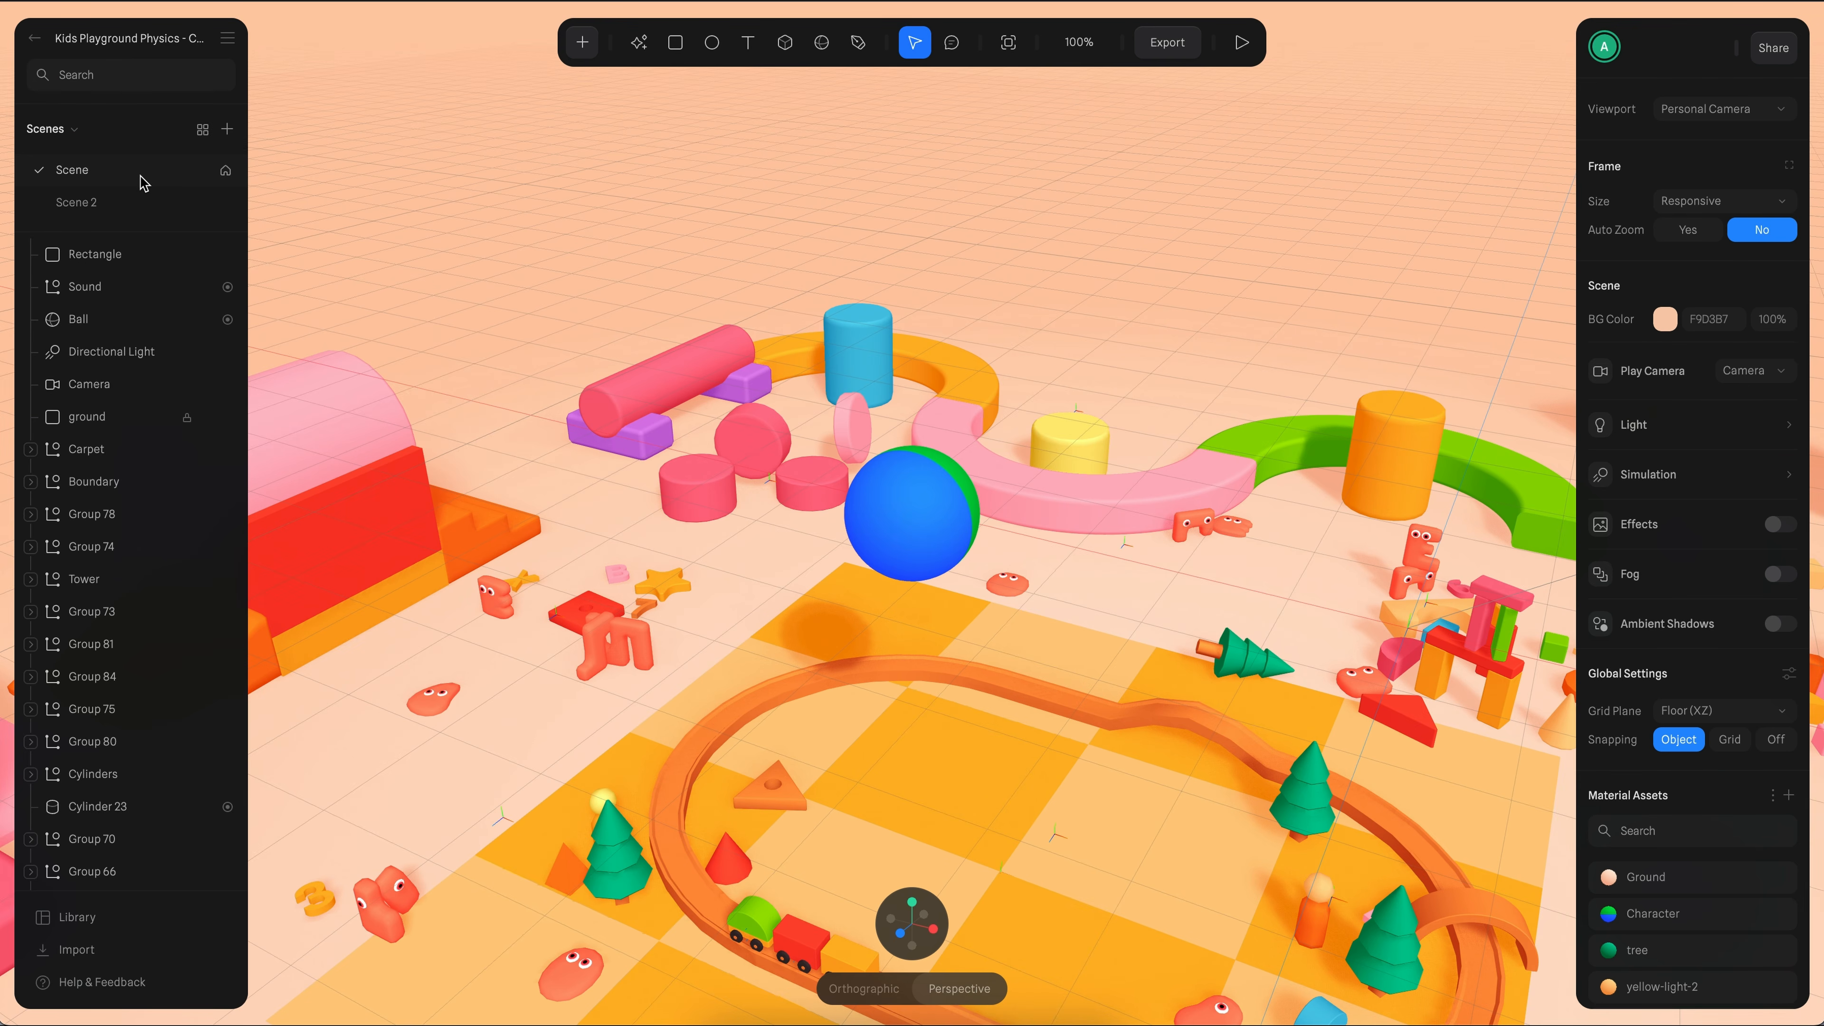
- Examine the main scene setting in the Public URL export options and close the export dialog
click(1167, 43)
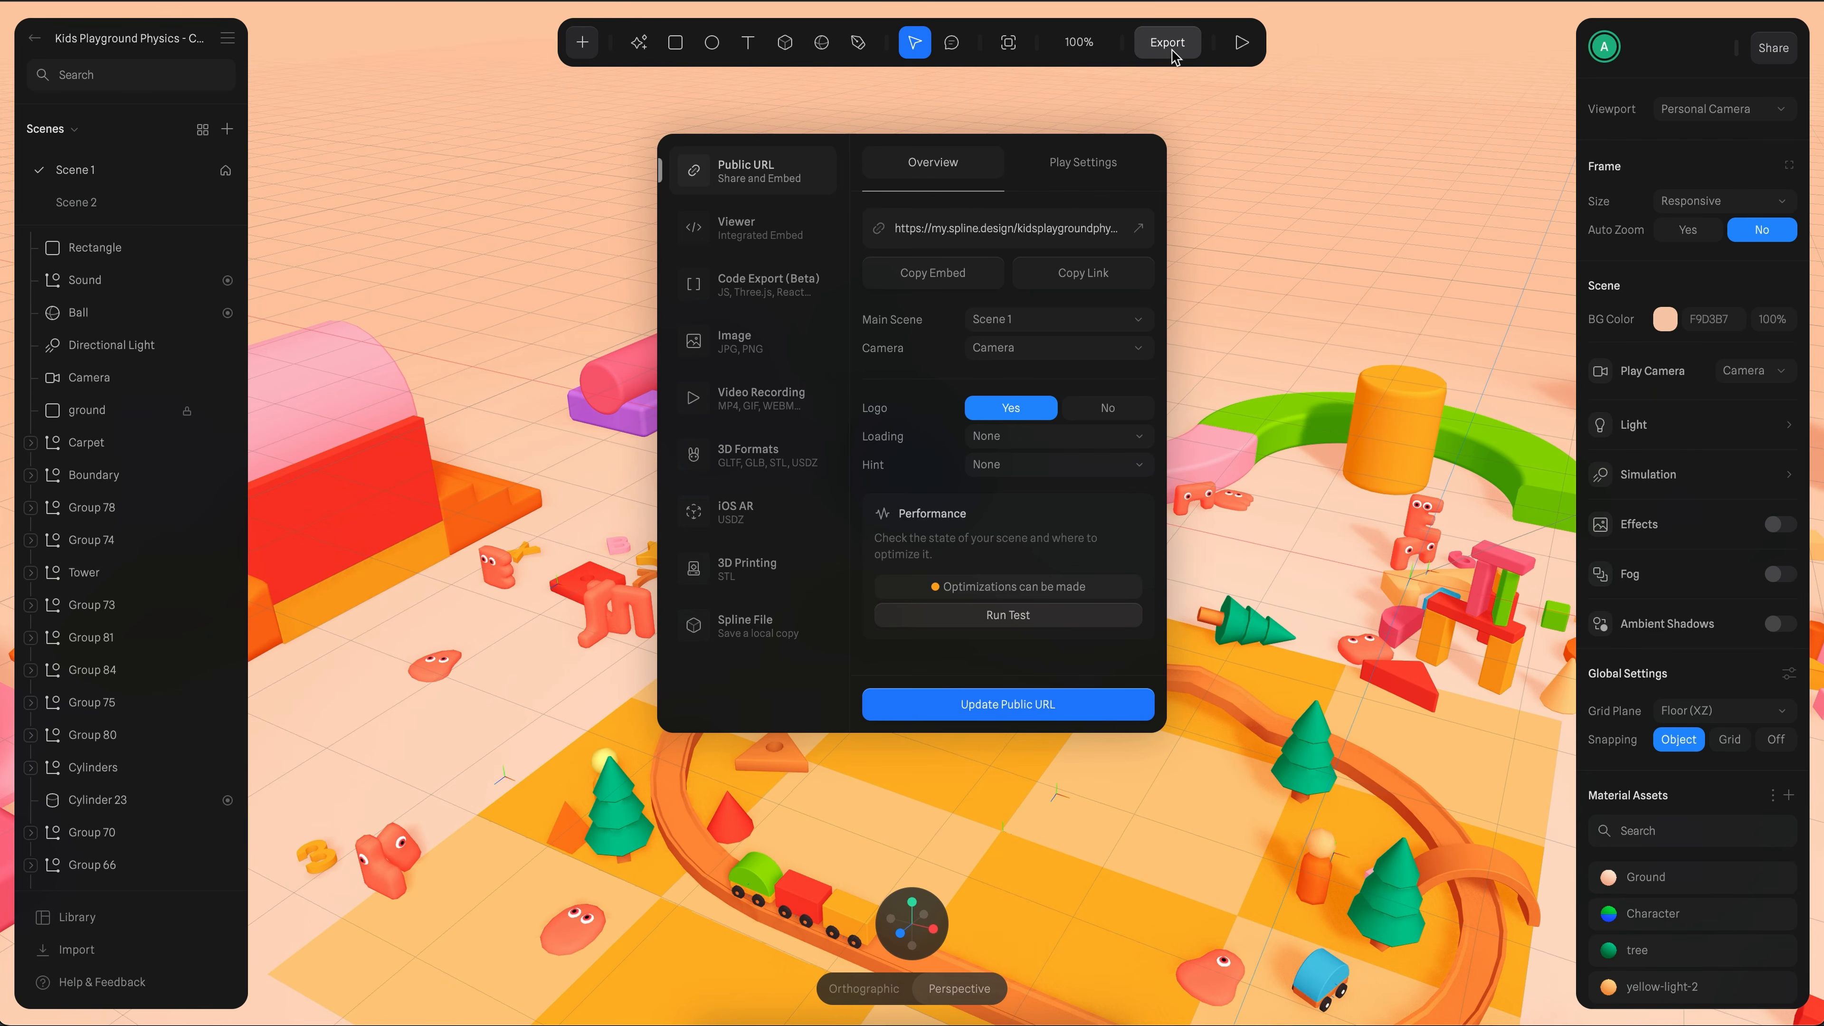
key(ctrl+s)
mouse_move(843, 304)
mouse_down()
mouse_move(1192, 315)
mouse_move(850, 360)
mouse_move(891, 296)
mouse_up()
key(ctrl+x)
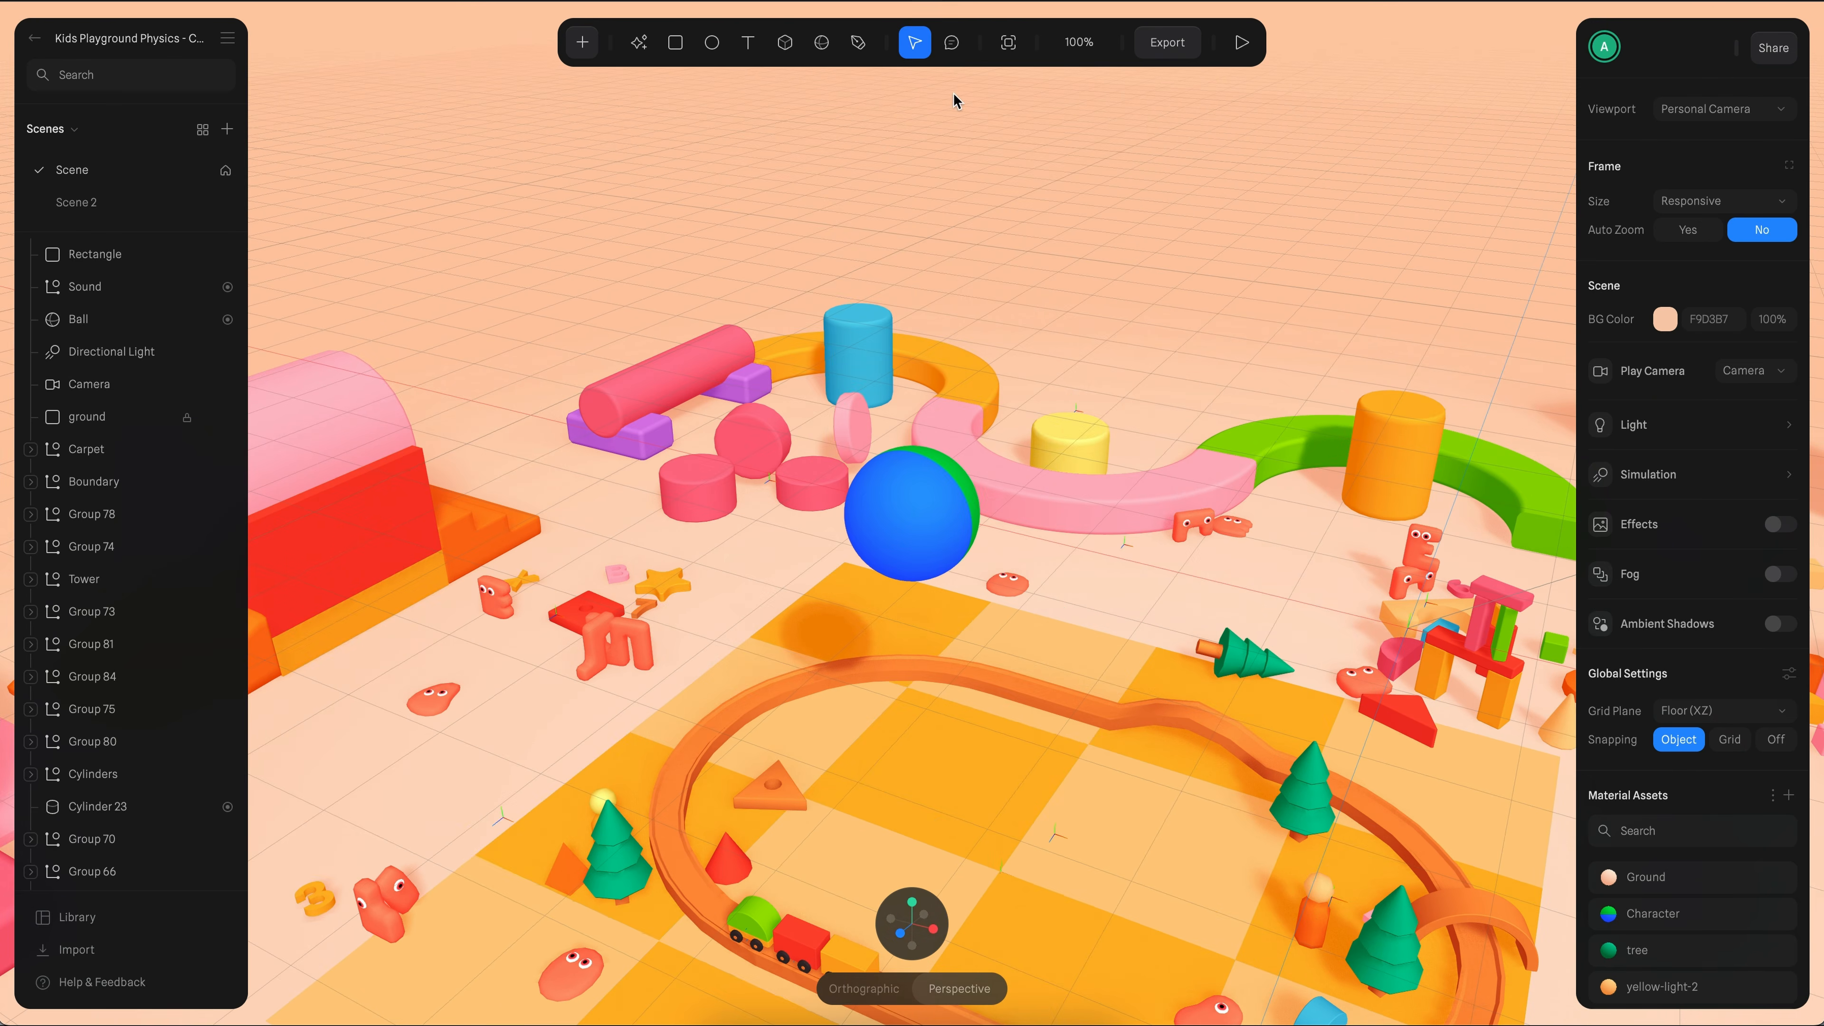
- Open Scene 2, preview it on its own, exit the preview, and return to the playground scene
click(106, 205)
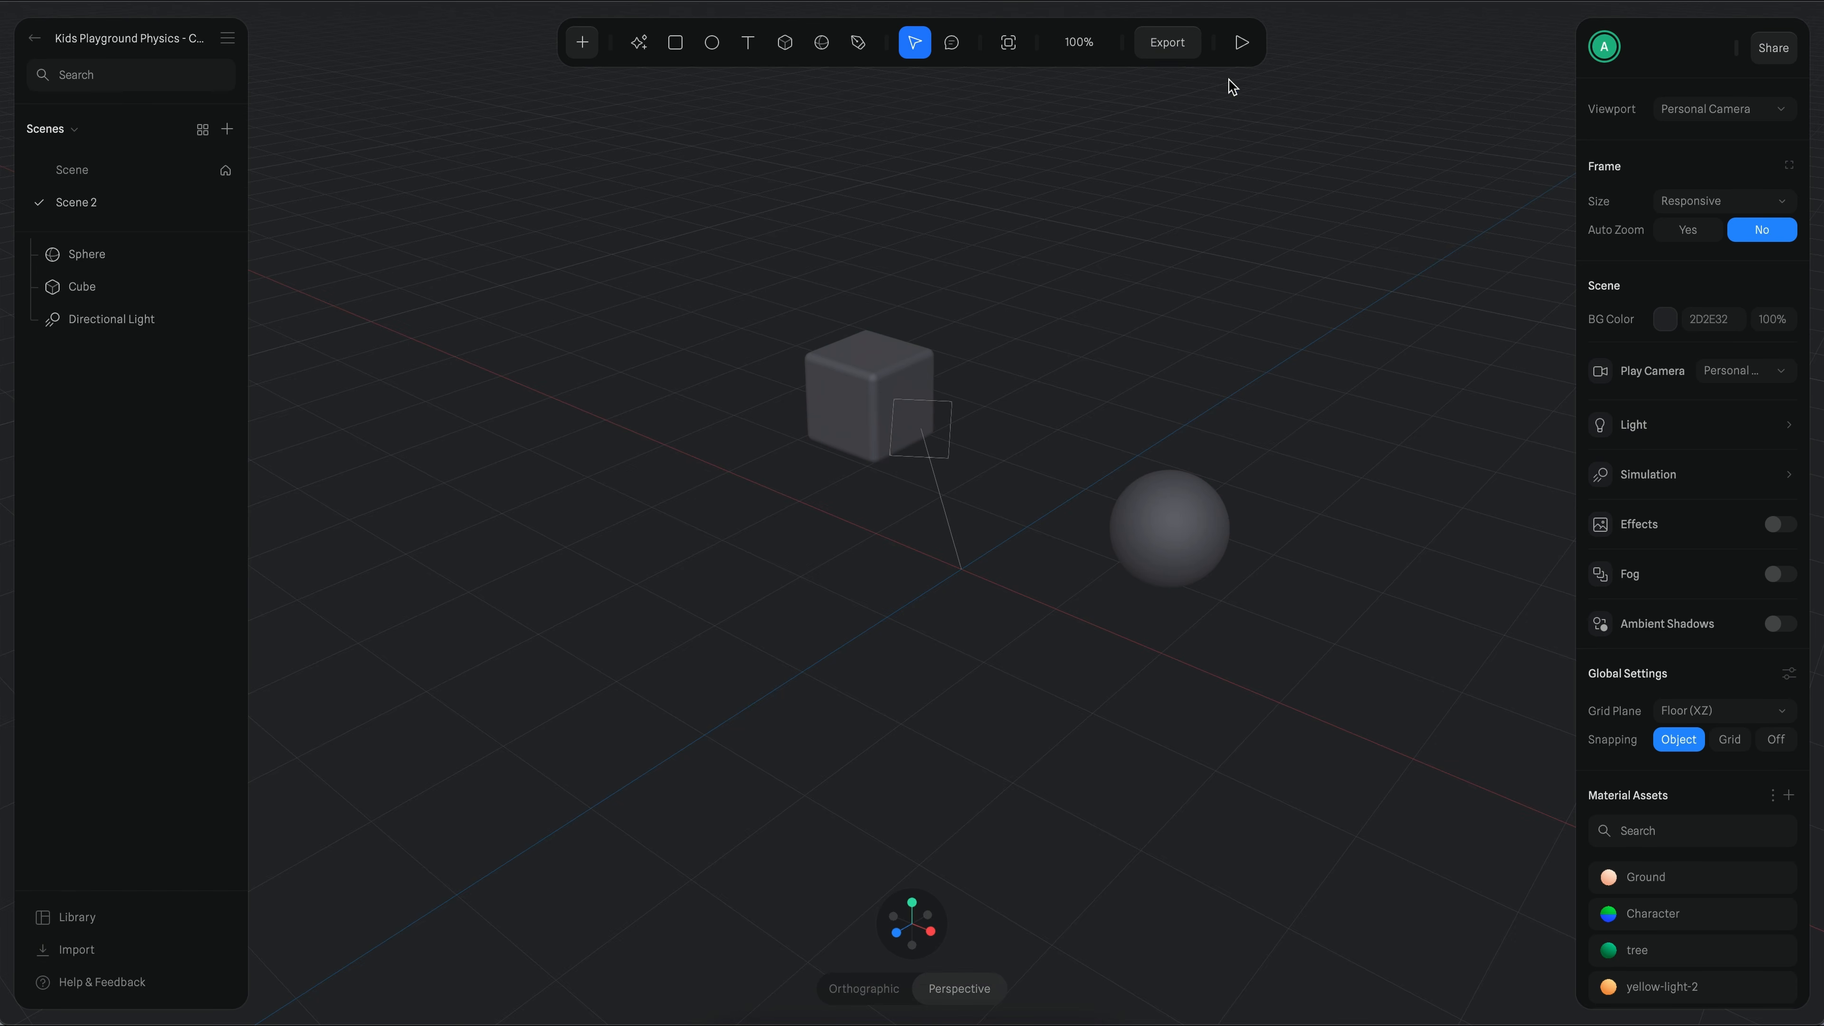
click(1243, 45)
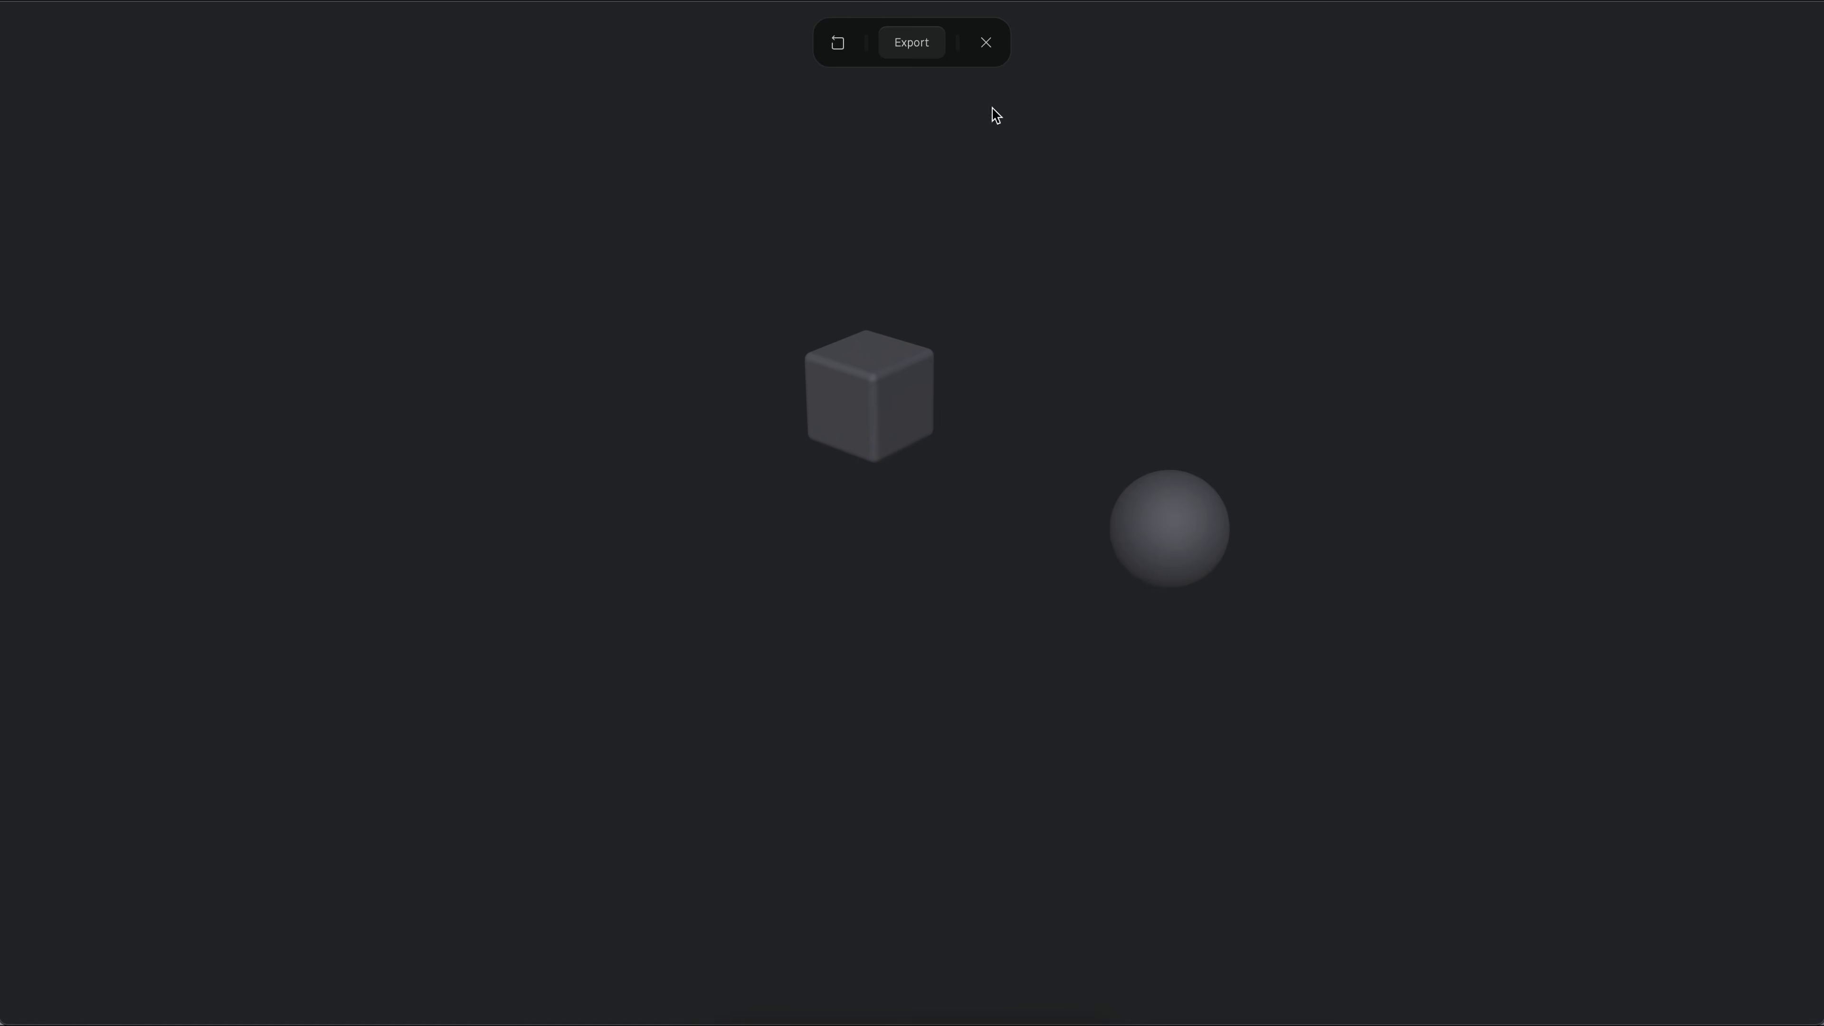
click(986, 42)
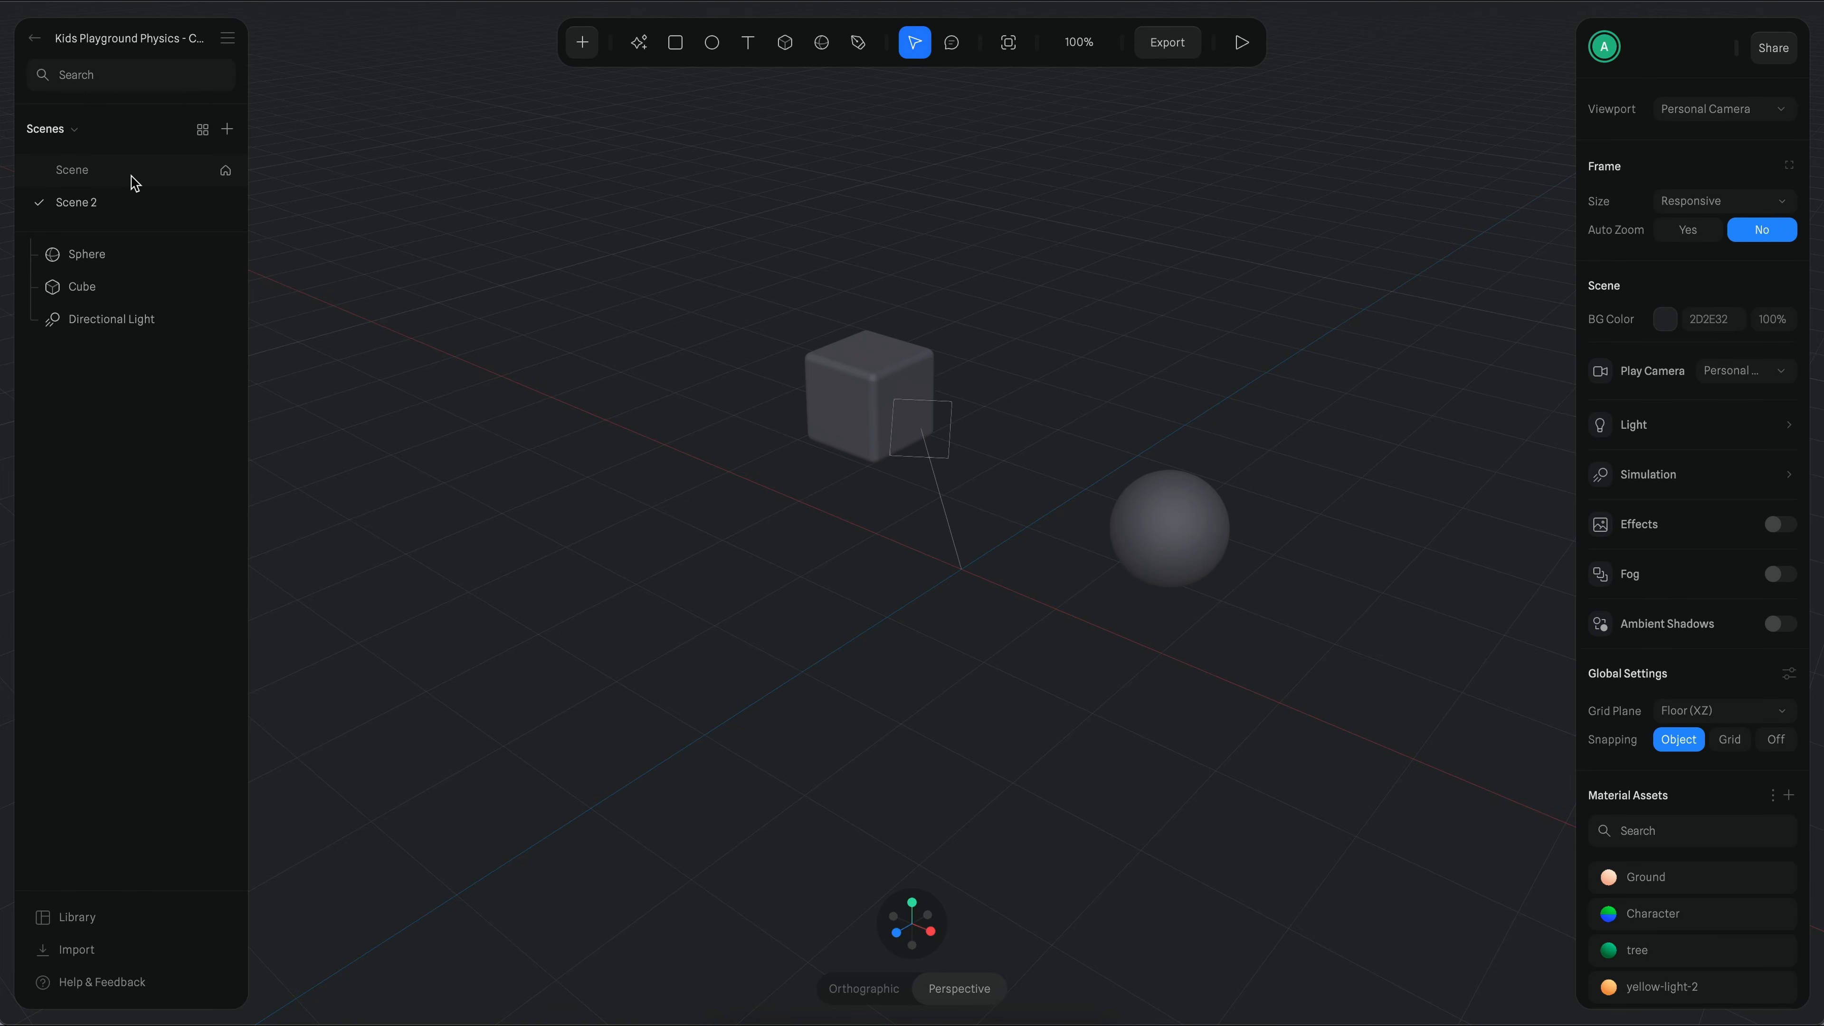
click(119, 178)
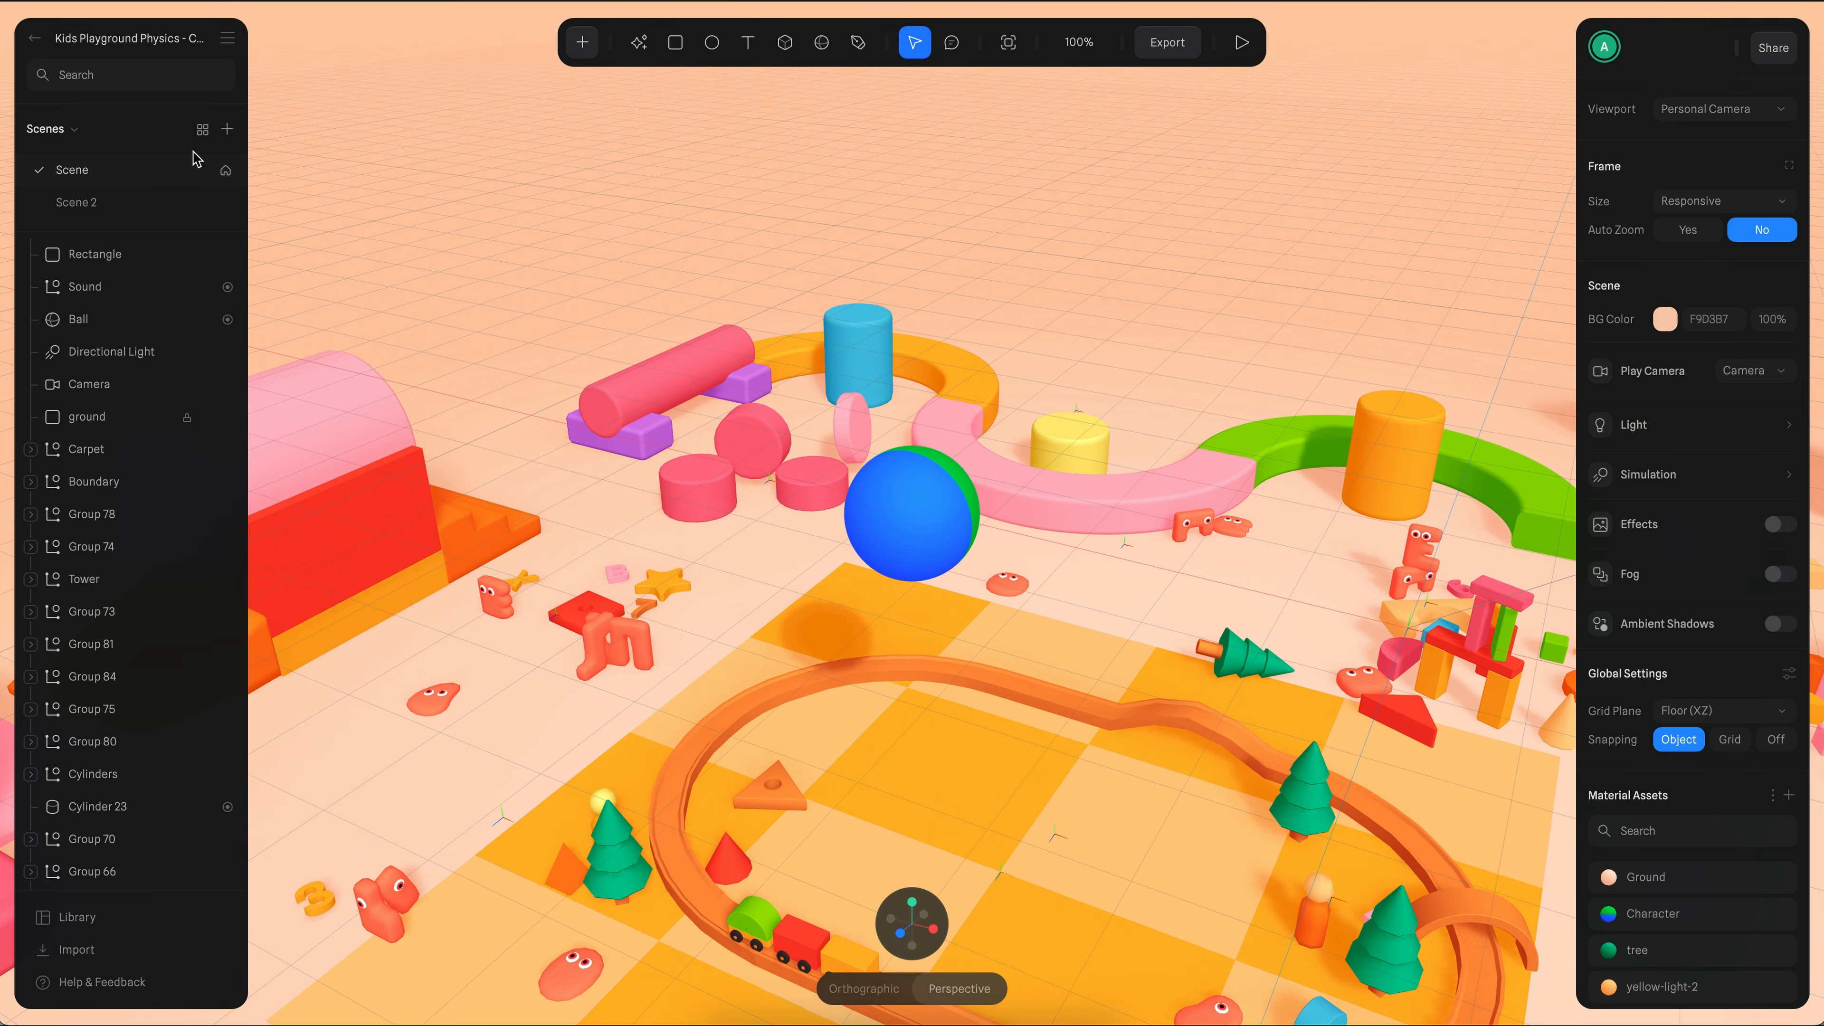
- Create a third scene from the scene overview and open it for editing
click(202, 132)
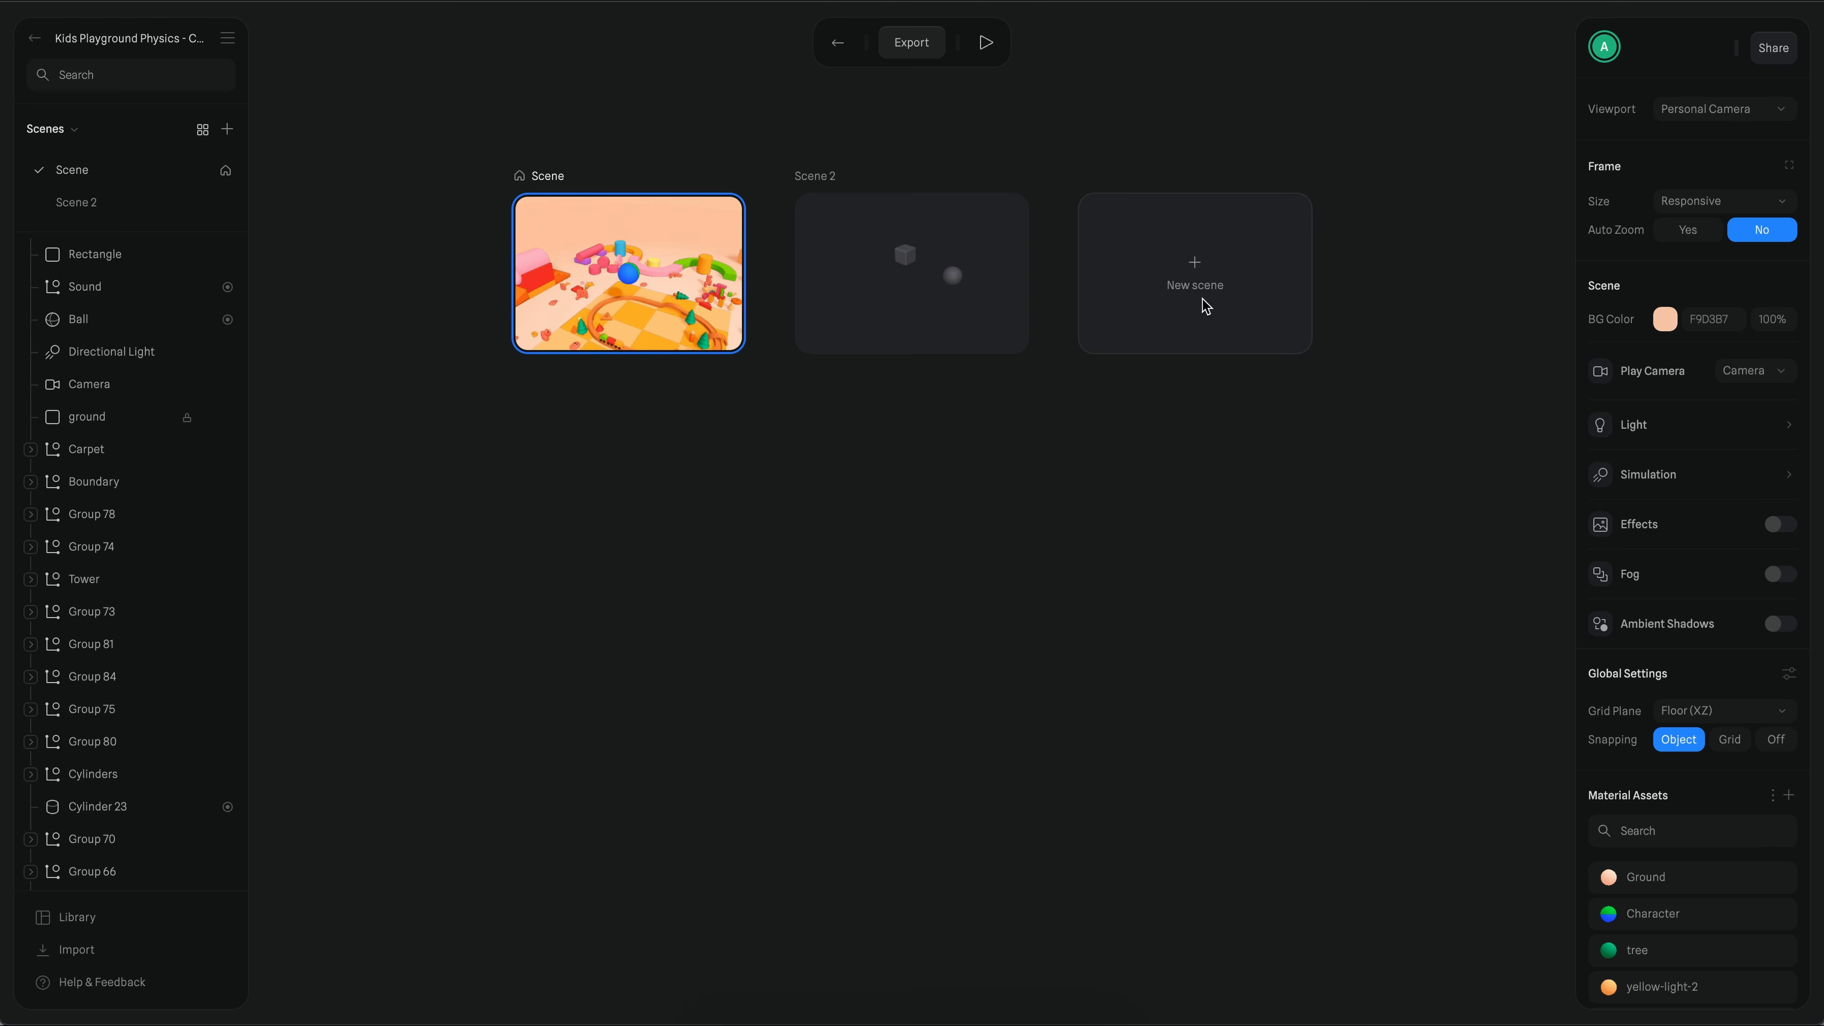
click(1188, 272)
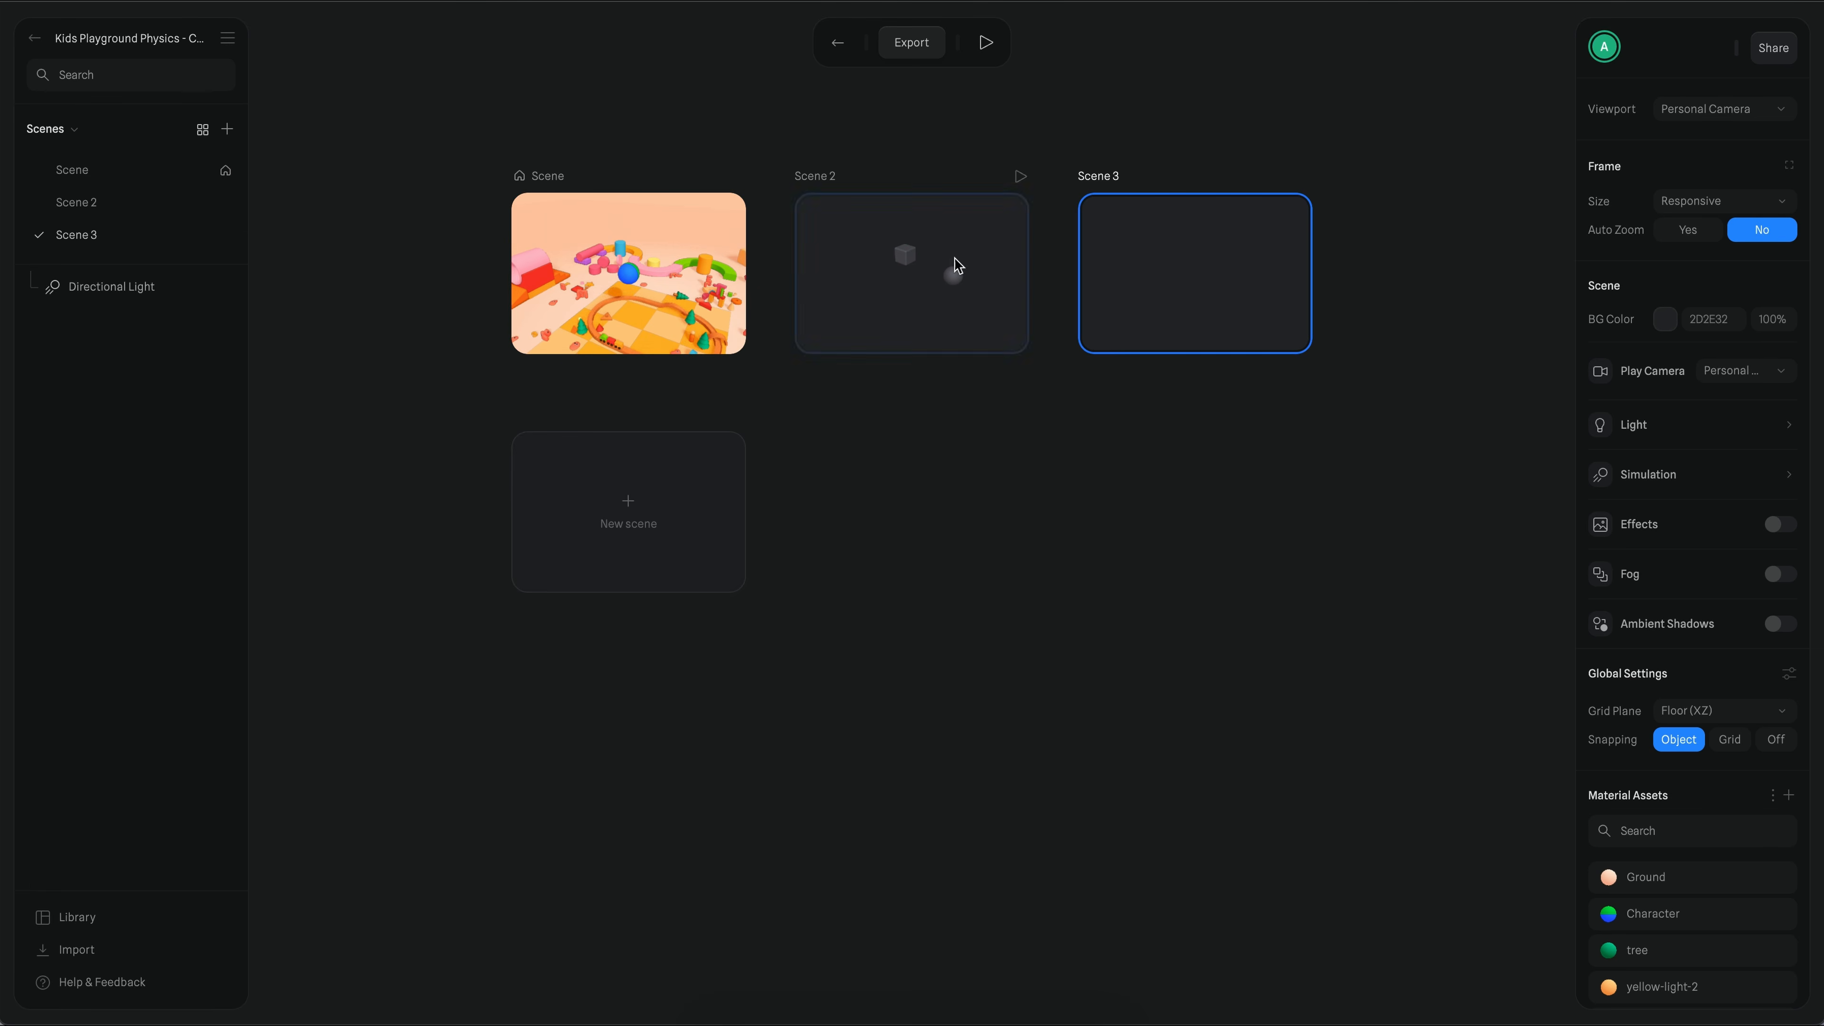
double_click(1165, 267)
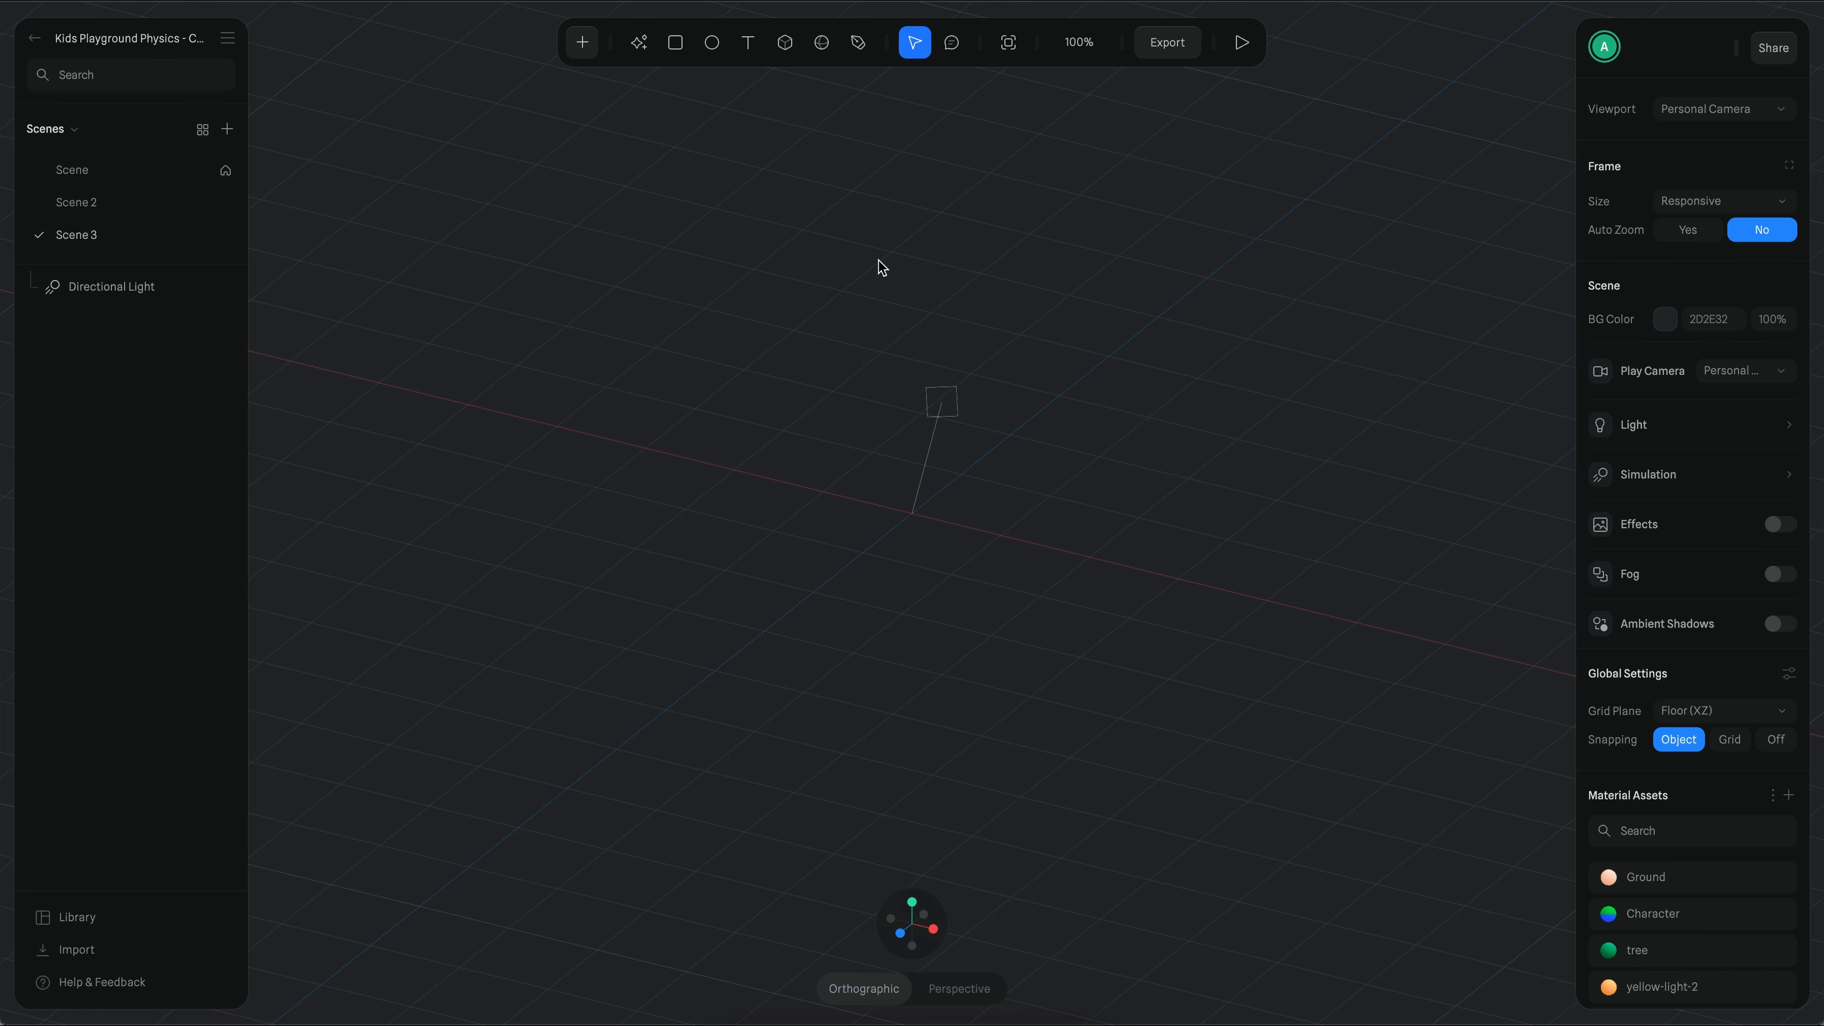
- Add a sphere about 379 in size and, beside it, a cube about 262 by 262 by 125 to Scene 3
click(819, 47)
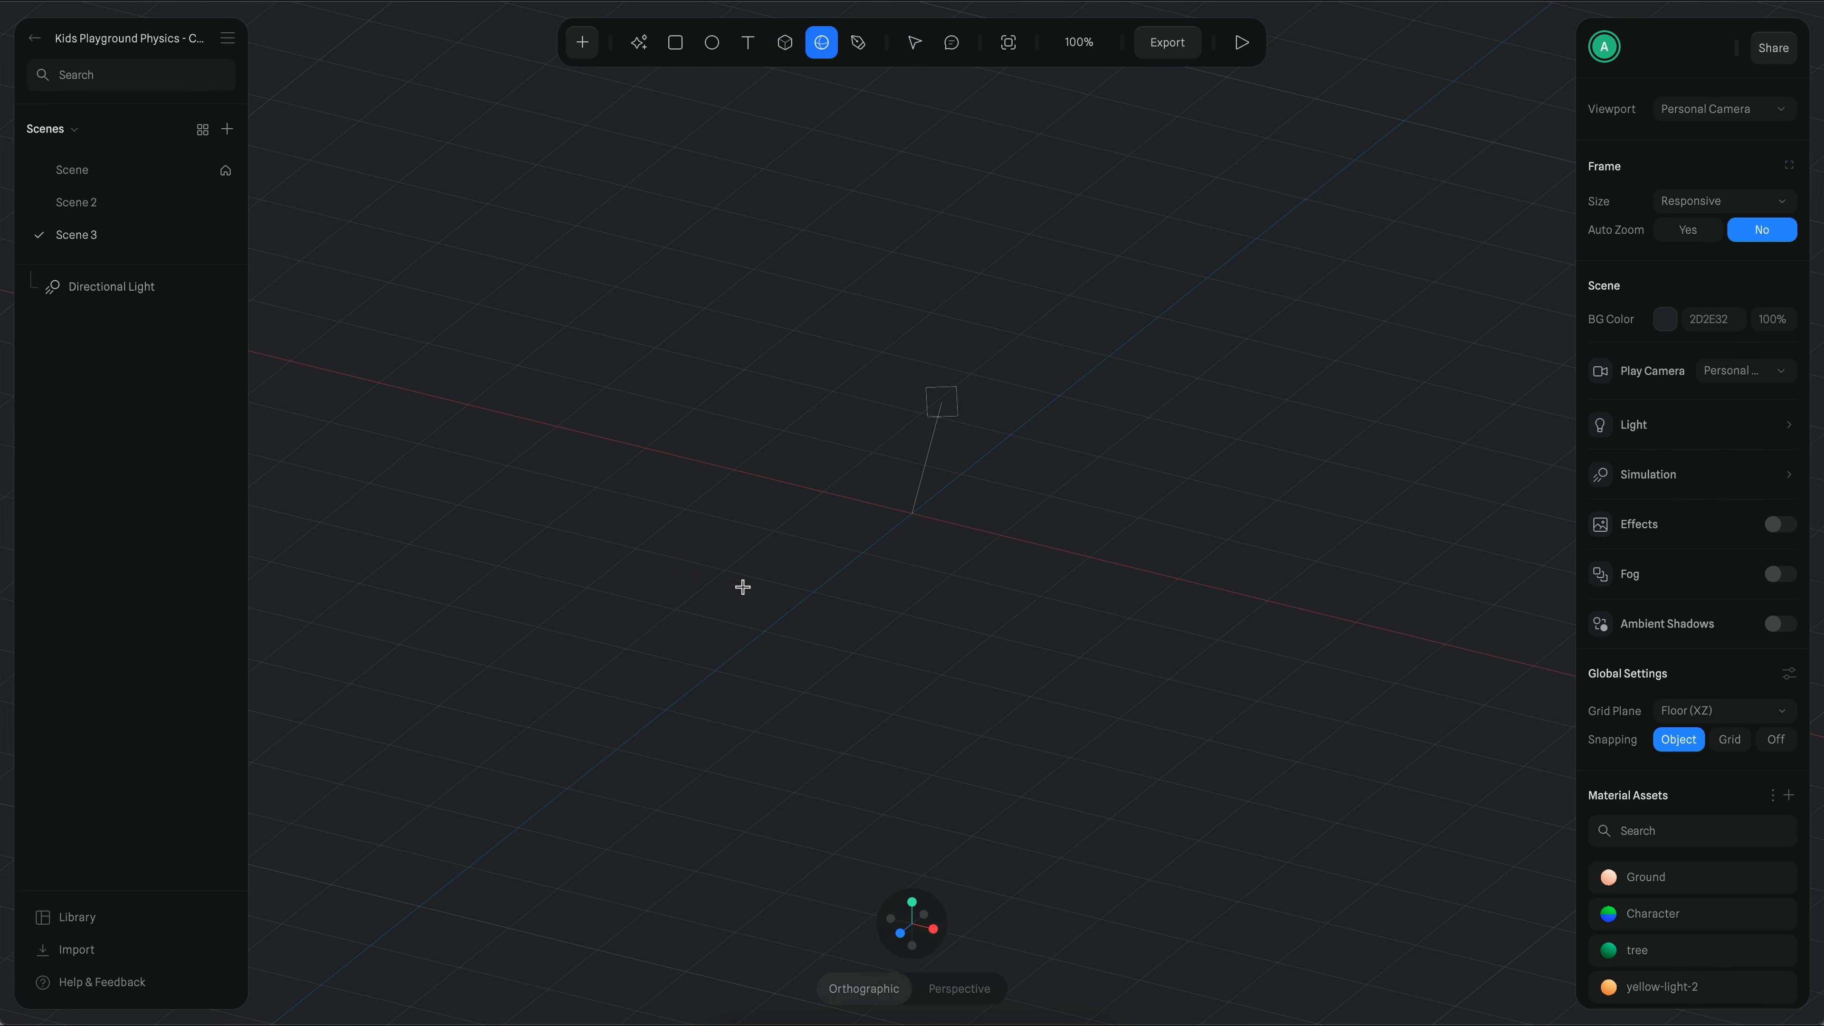
shift+drag(741, 583, 799, 406)
click(785, 42)
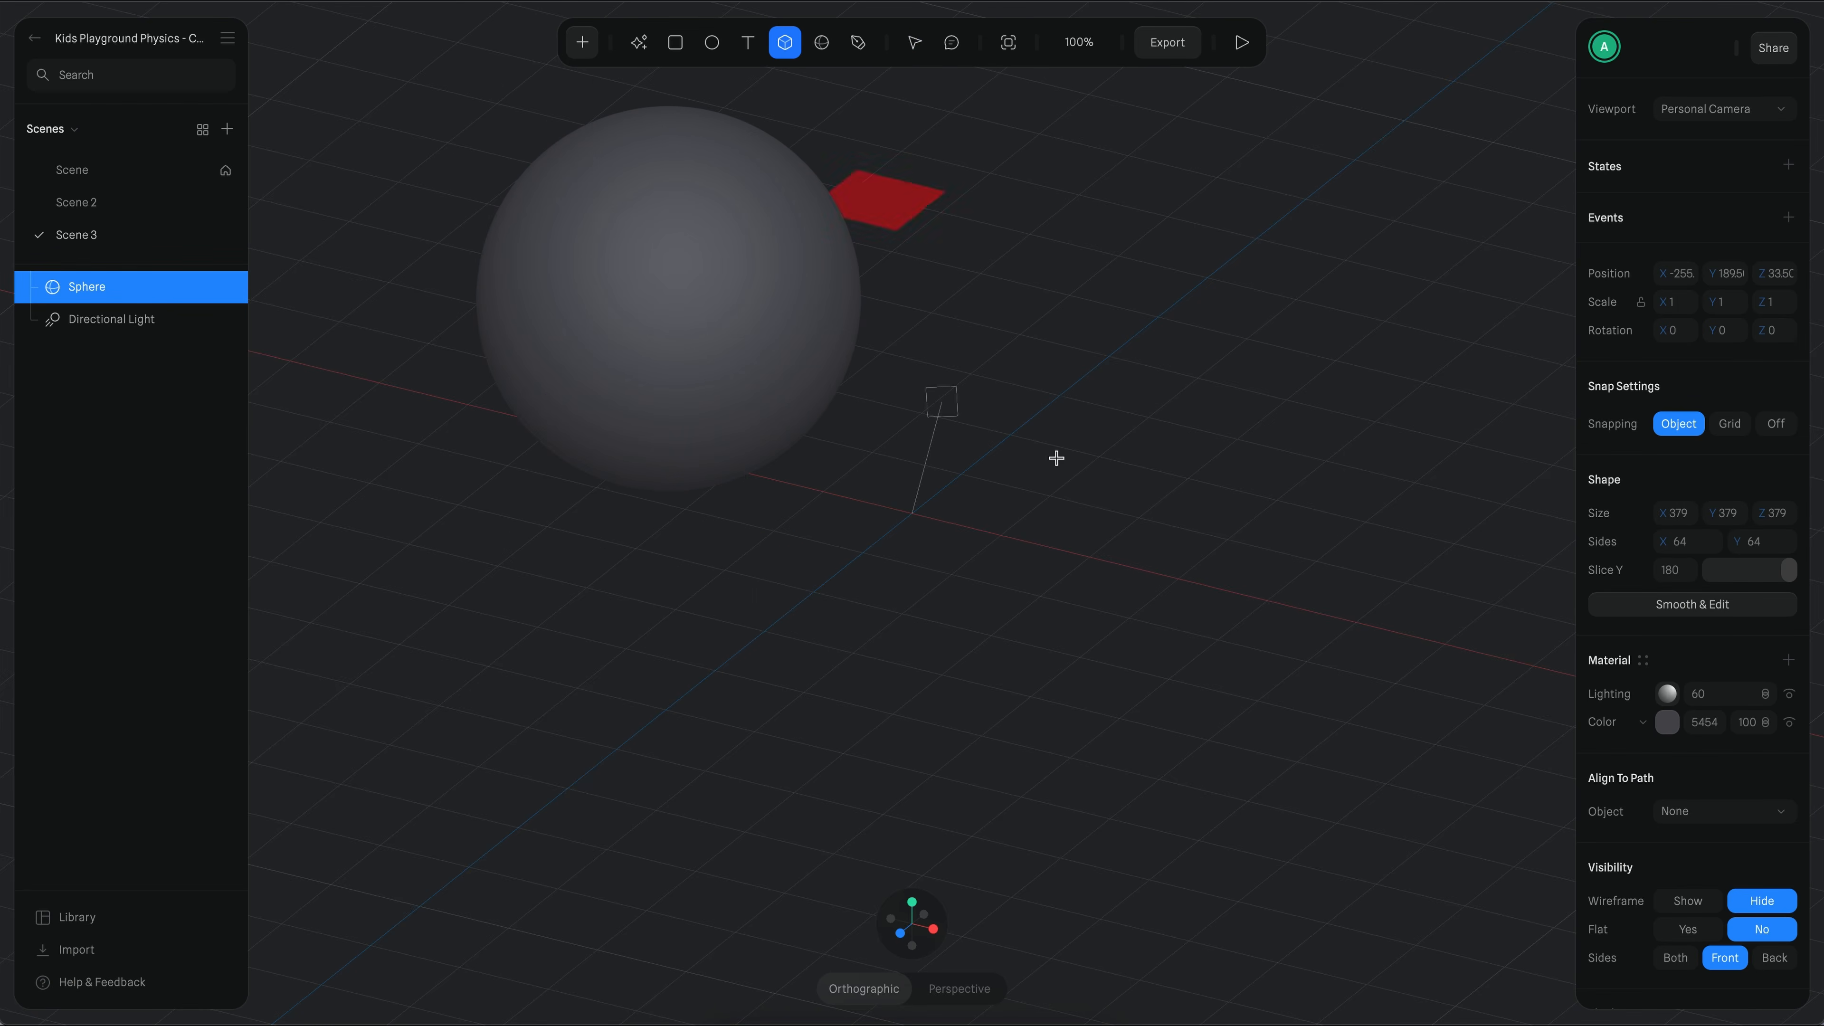
drag(1093, 327, 1214, 411)
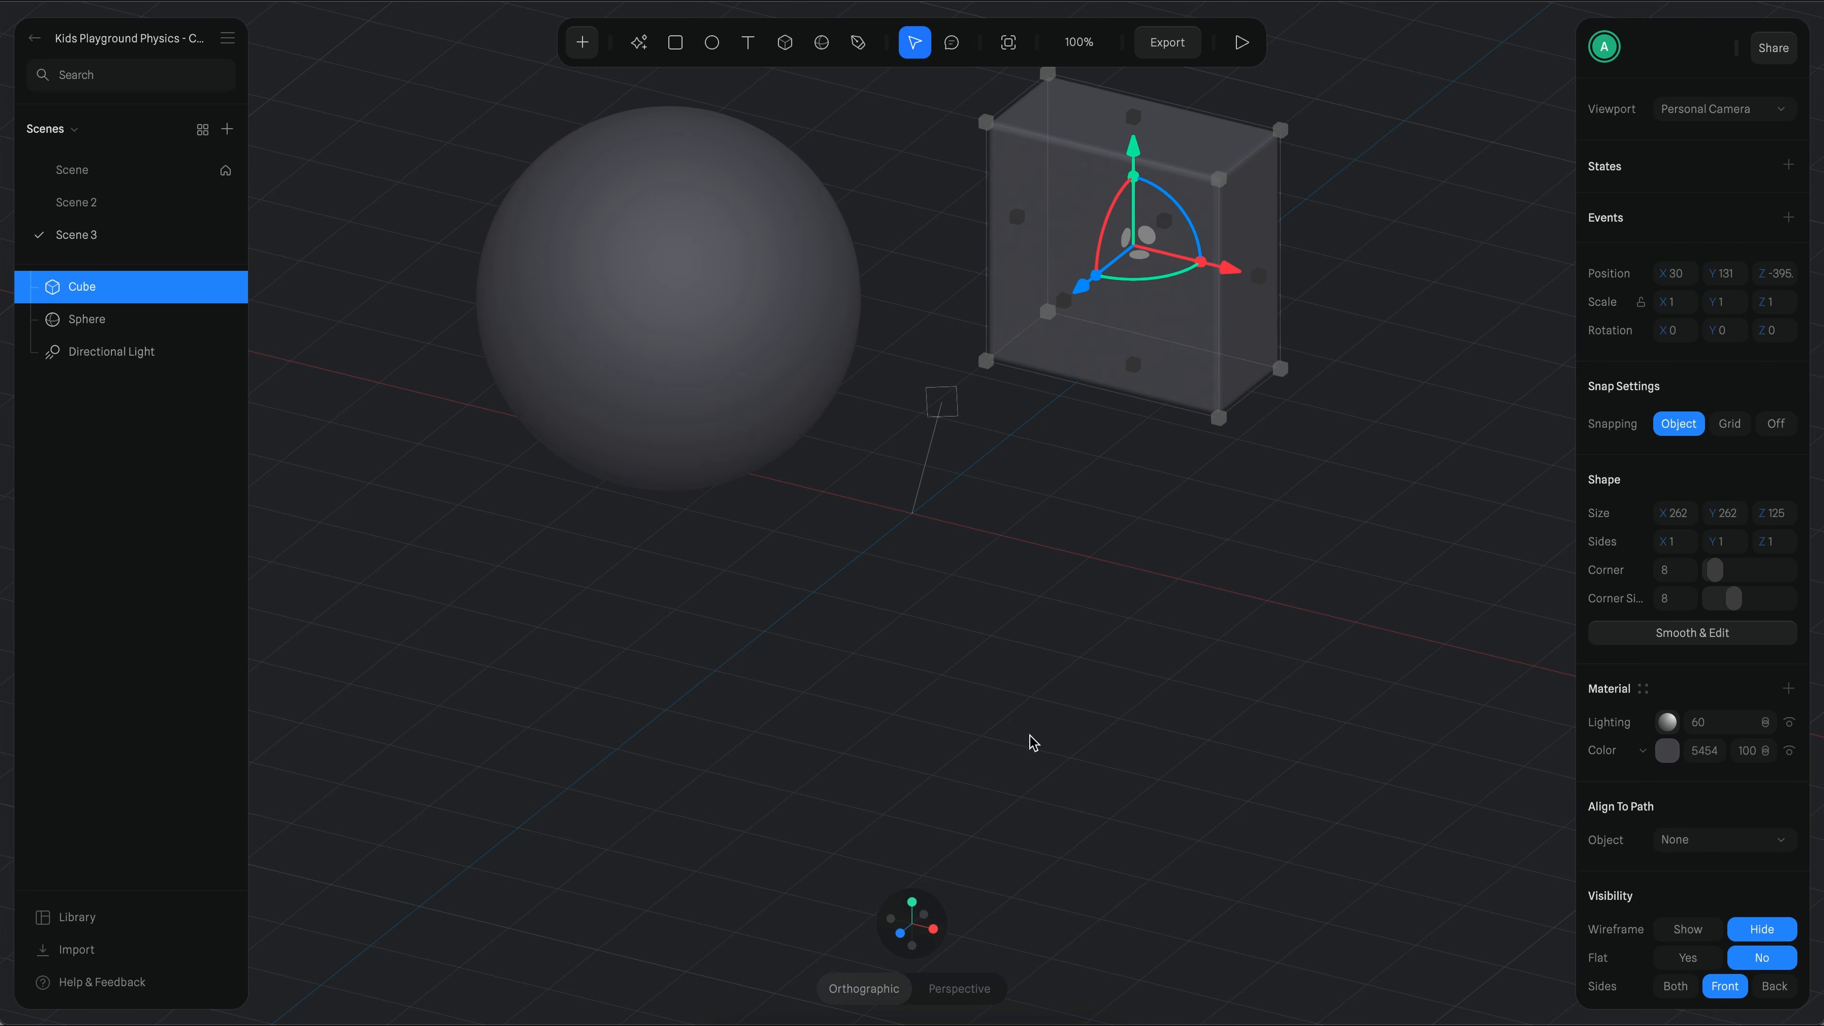
- Switch Scene 3 to Perspective view and draw a large floor rectangle beneath the sphere and cube, leaving nothing selected
click(948, 988)
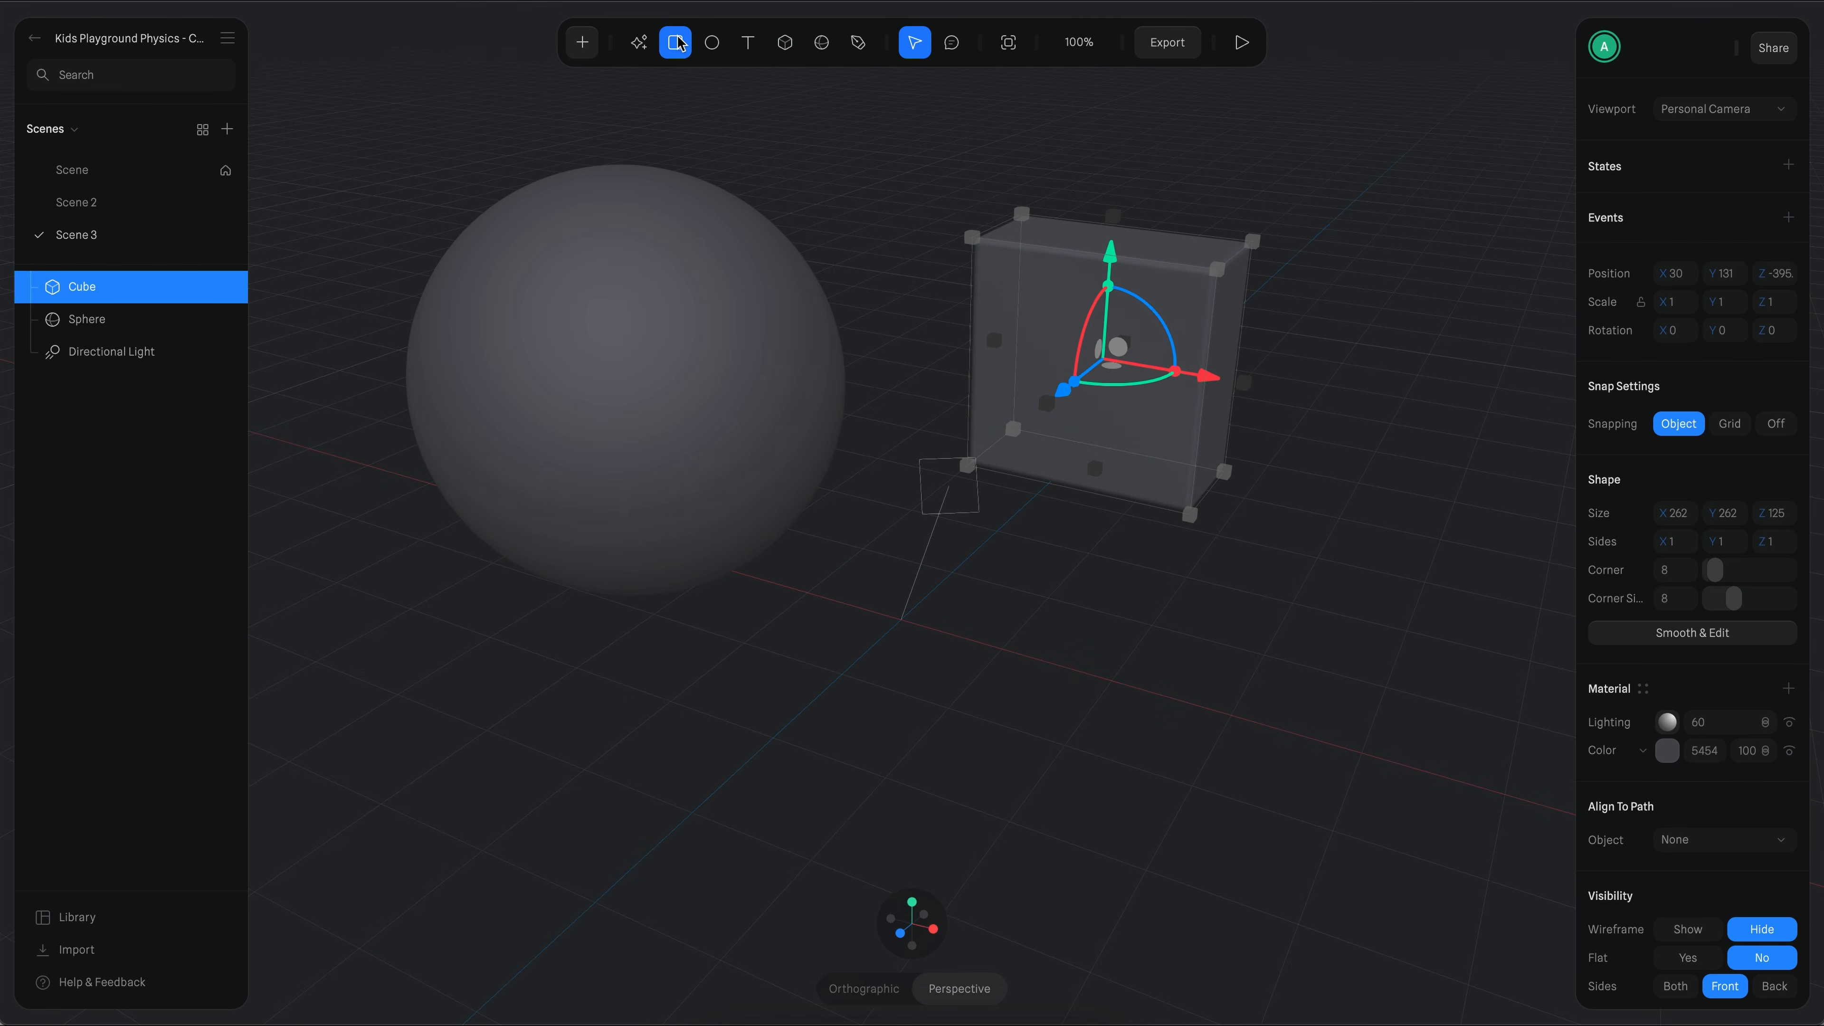
click(675, 42)
mouse_move(880, 391)
mouse_down()
mouse_move(1145, 794)
mouse_move(1149, 905)
mouse_move(1187, 950)
mouse_up()
click(884, 277)
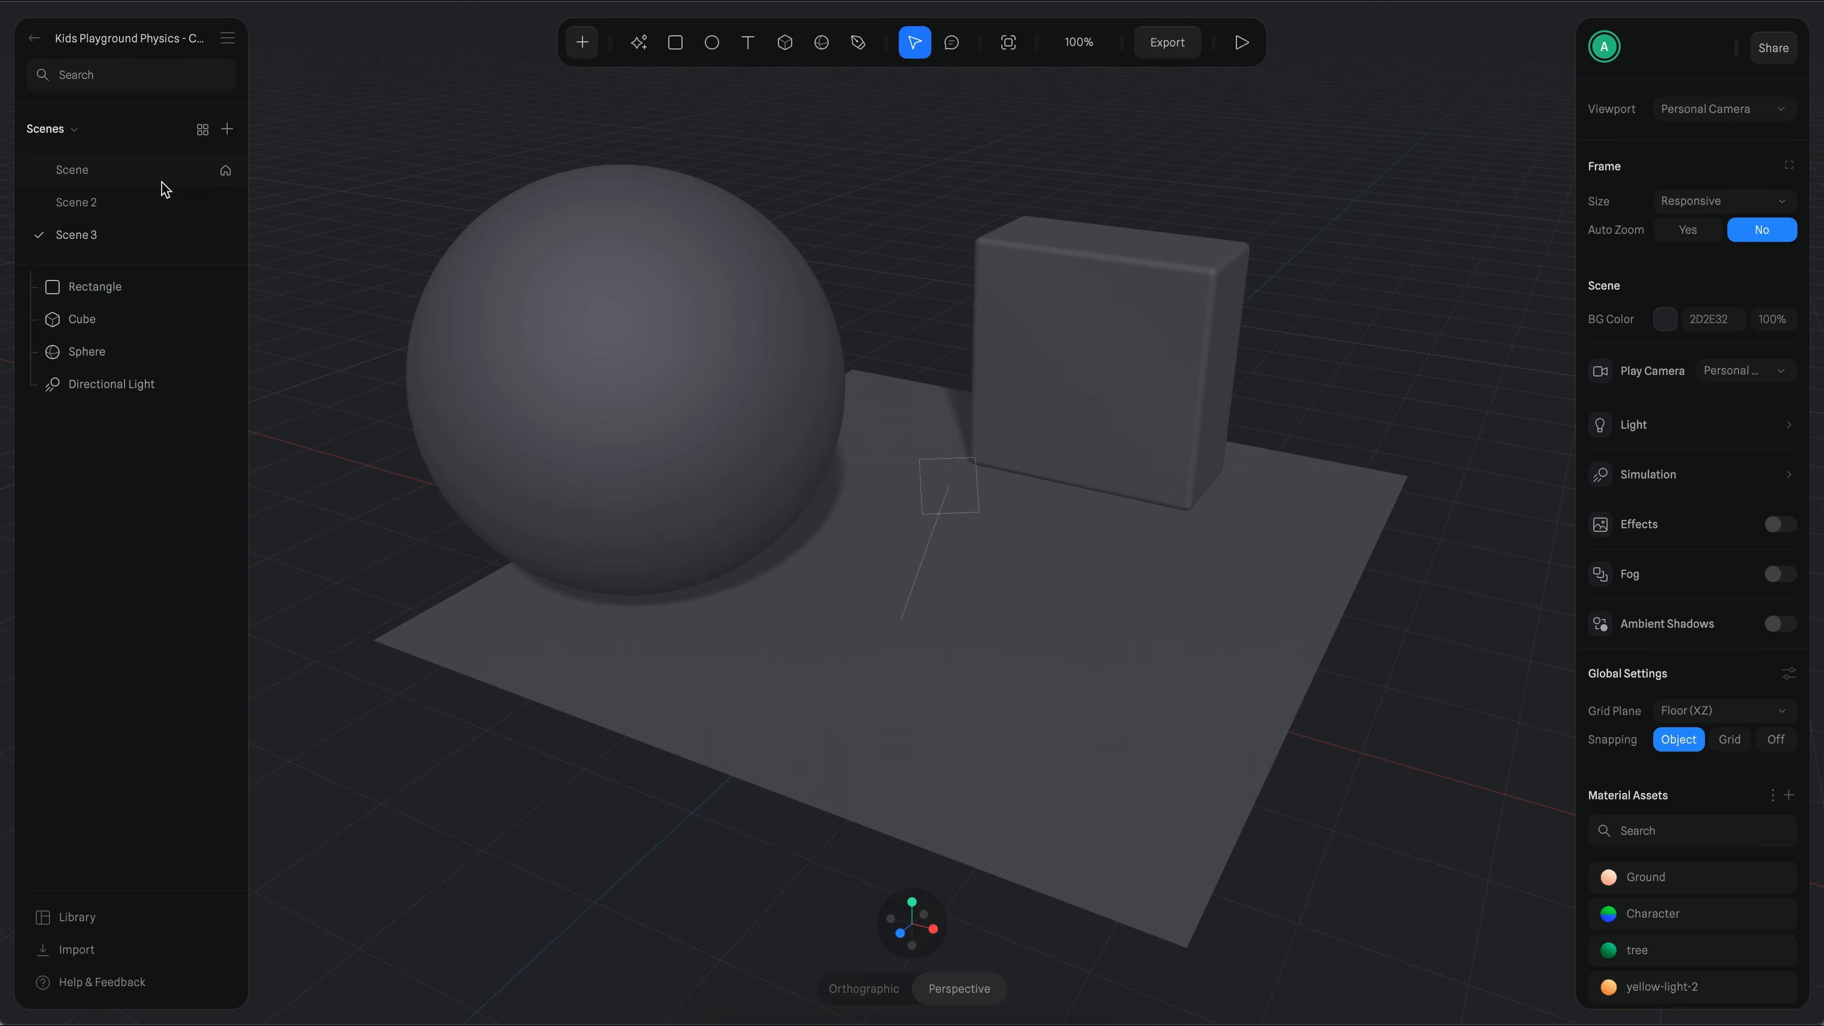
- Show all scenes in the overview, look at the options for Scene 3, and dismiss them
click(202, 128)
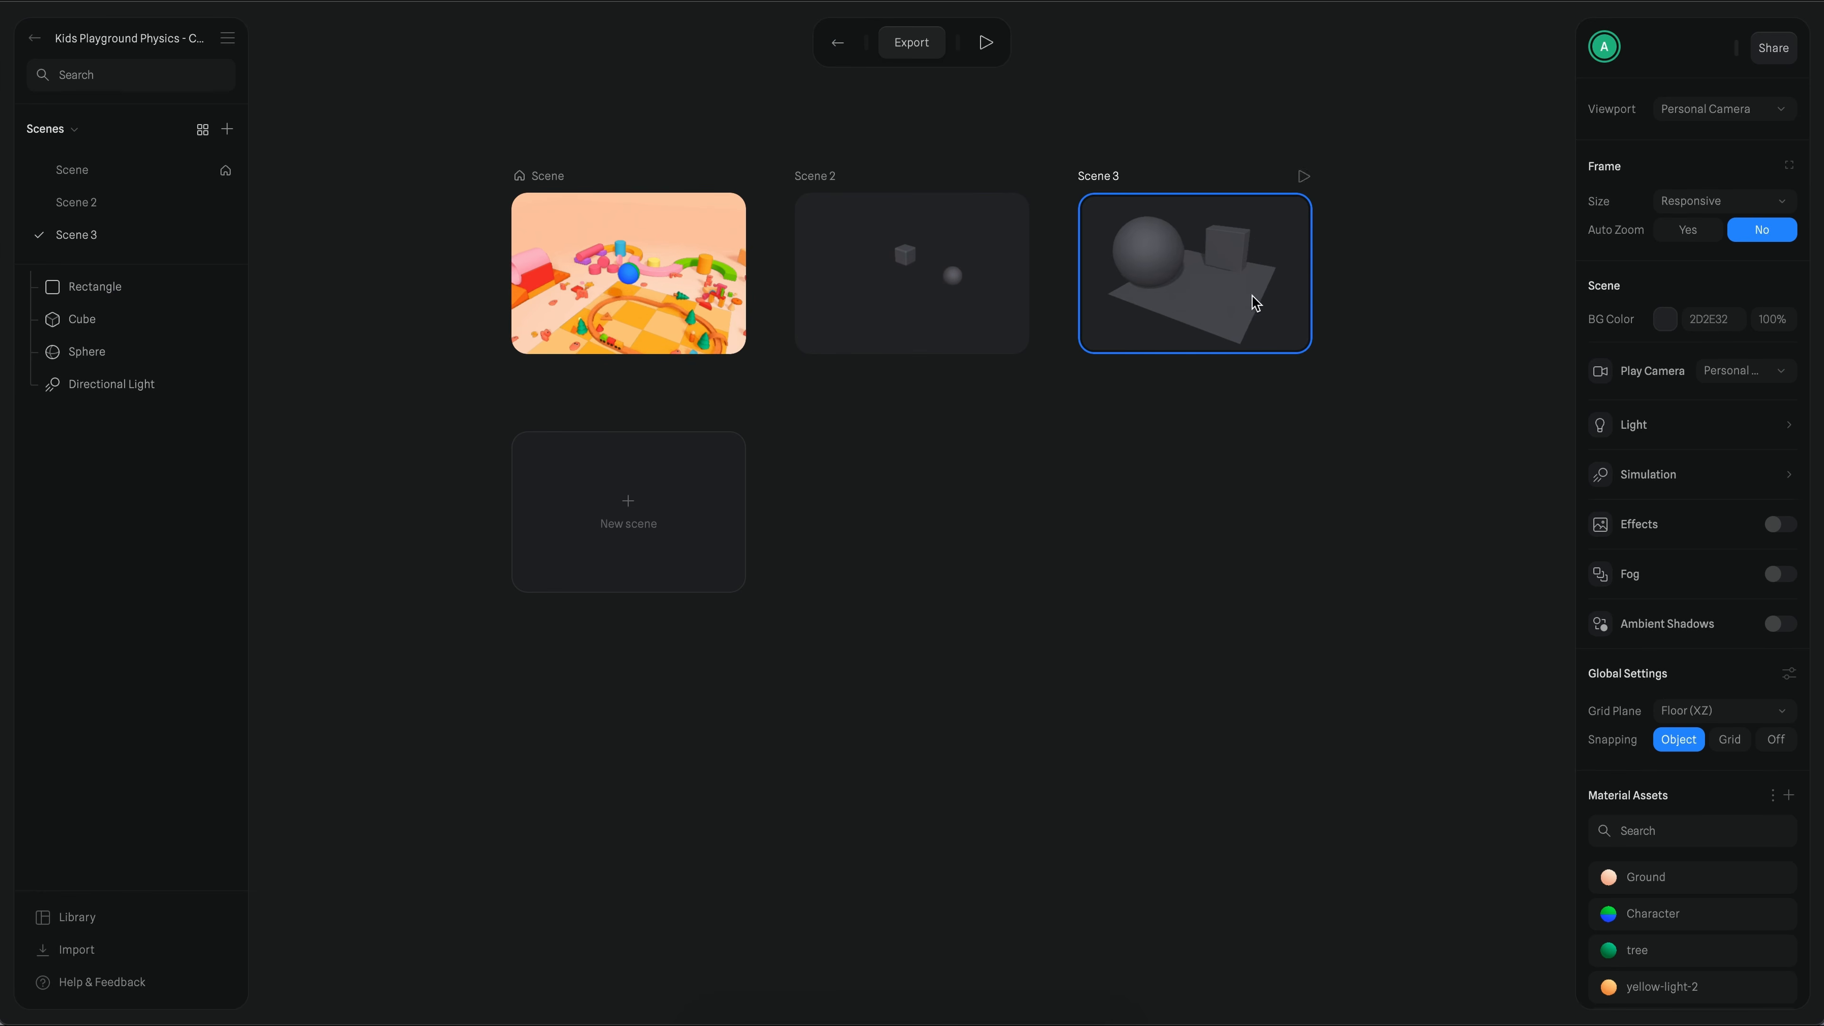
right_click(1138, 291)
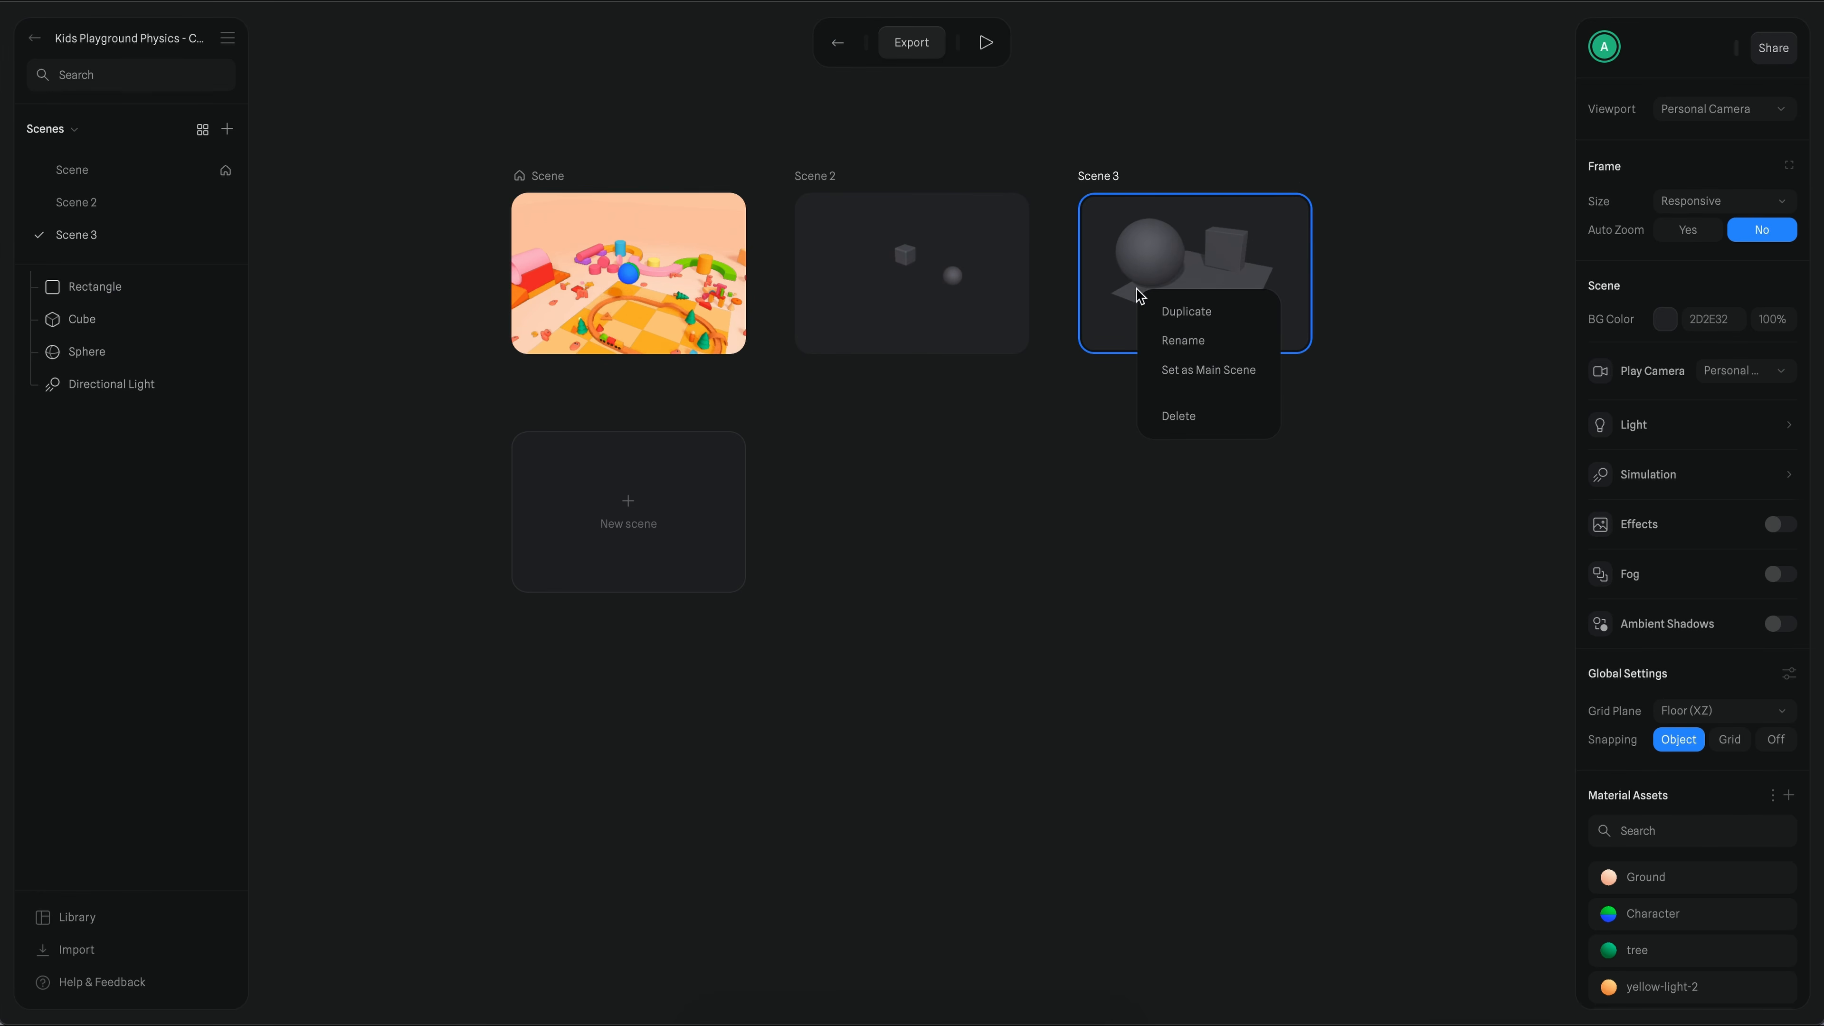
click(976, 475)
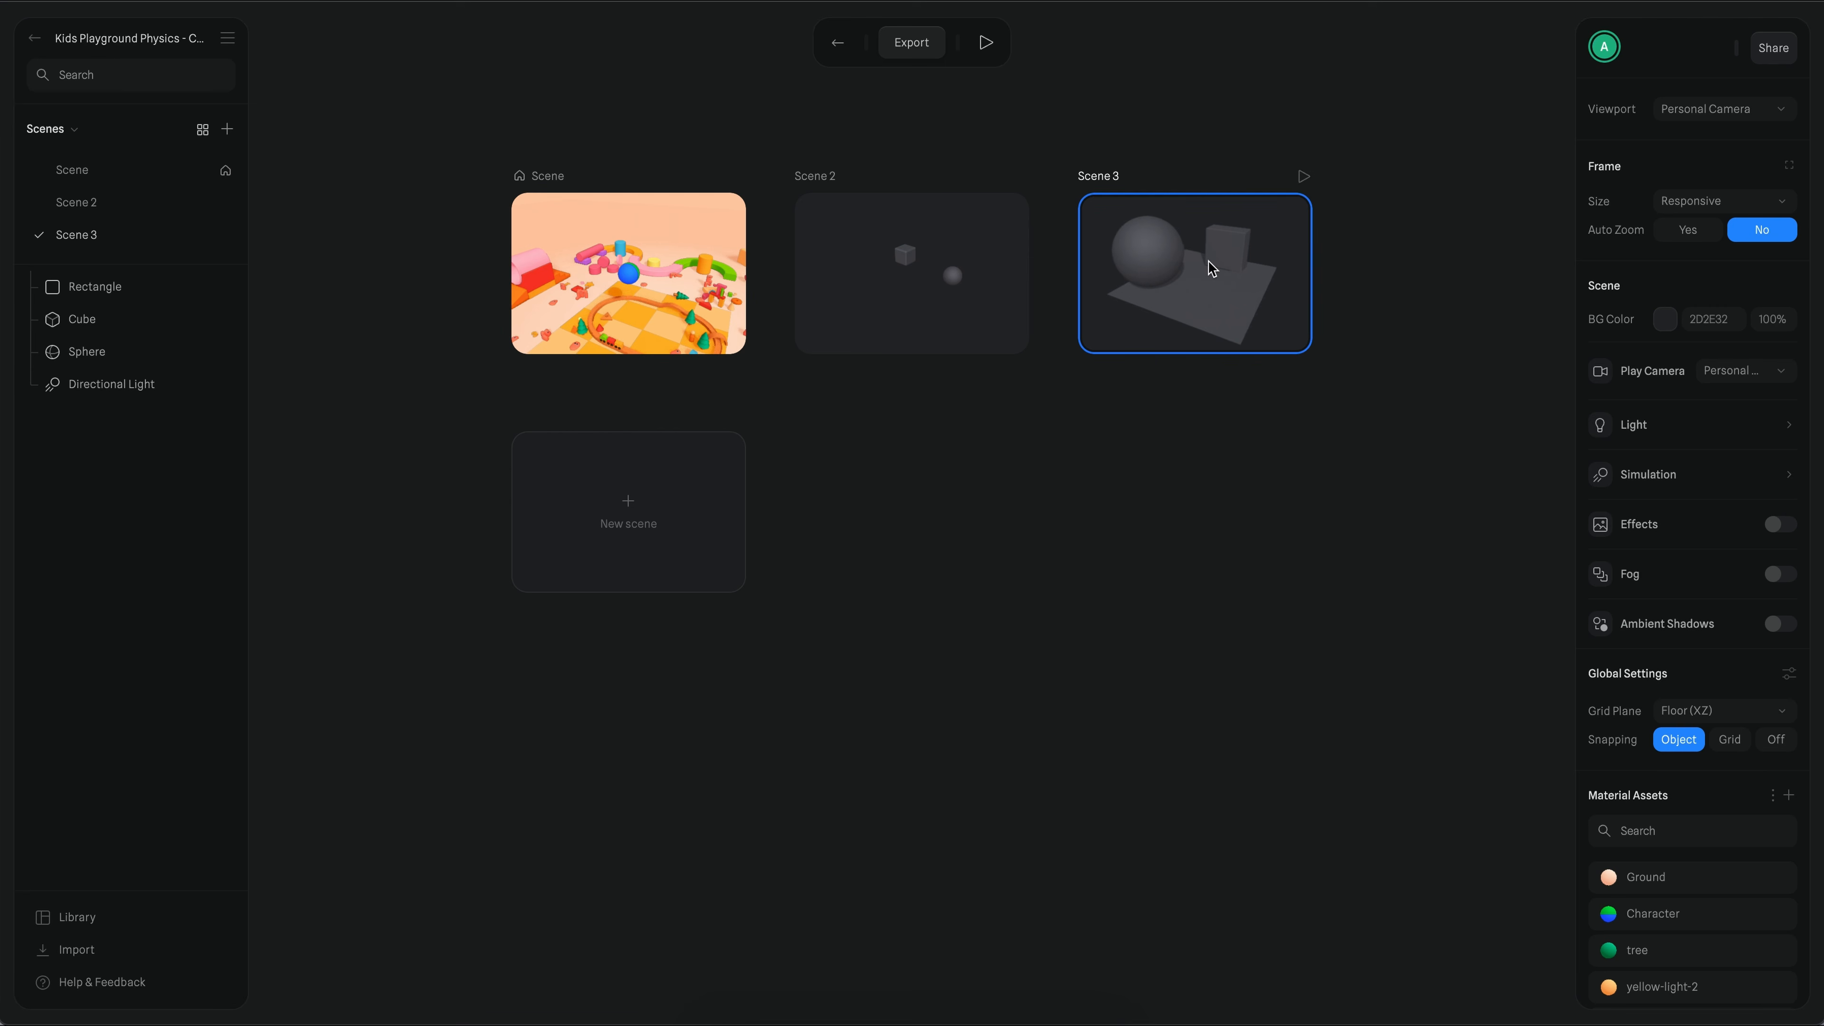
- Preview Scene 3 from the scene overview and exit the preview
click(1302, 176)
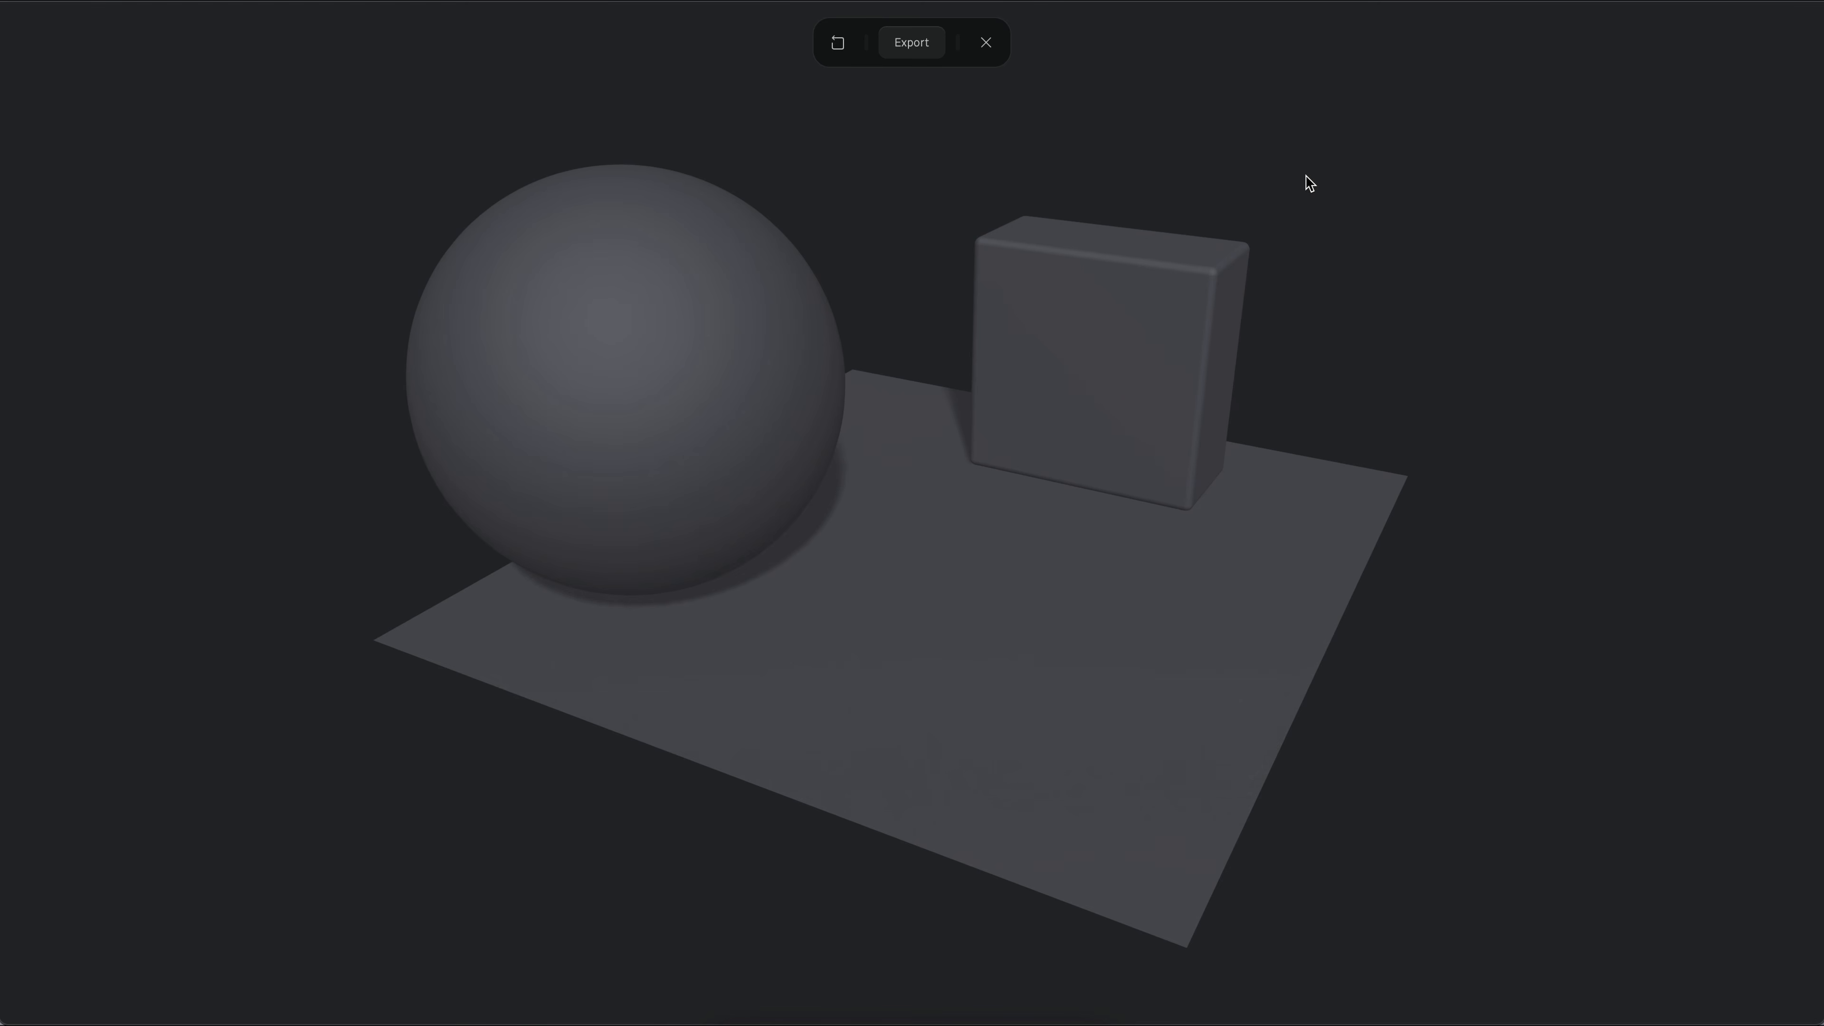
click(985, 43)
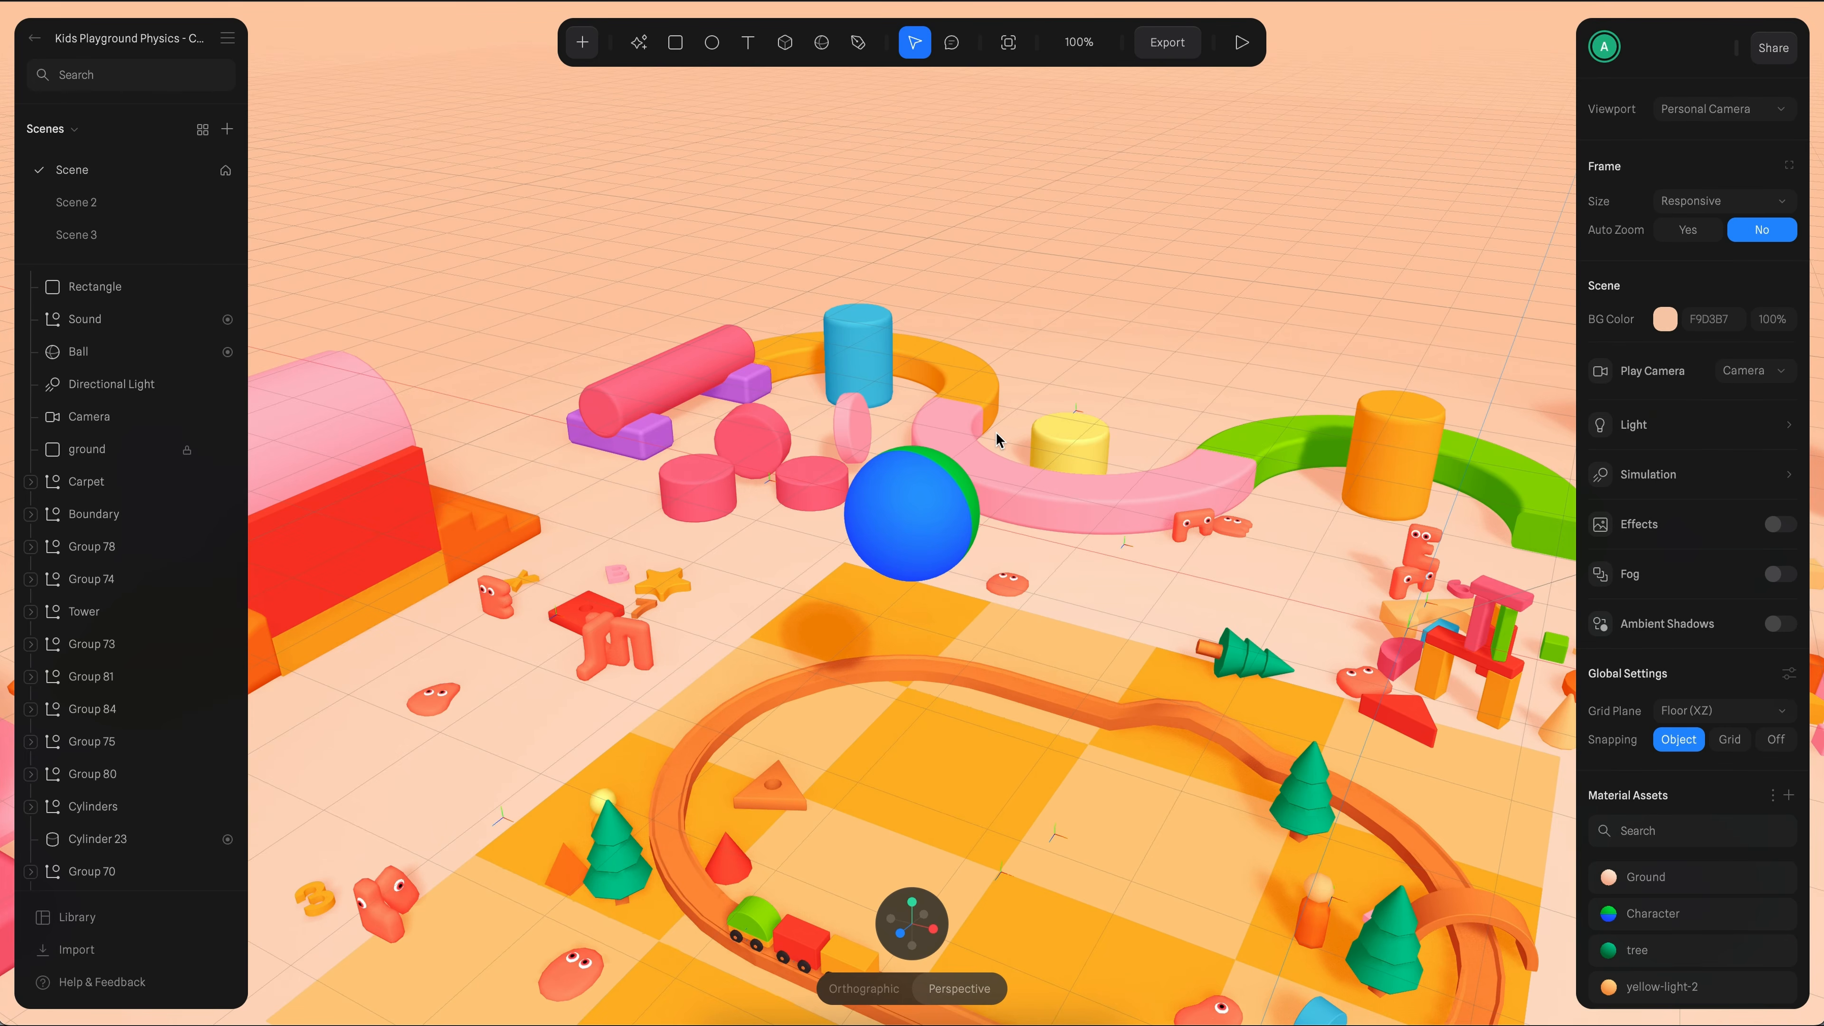
- Duplicate the home playground scene and orbit the copy's view around the ball to a different angle
right_click(101, 174)
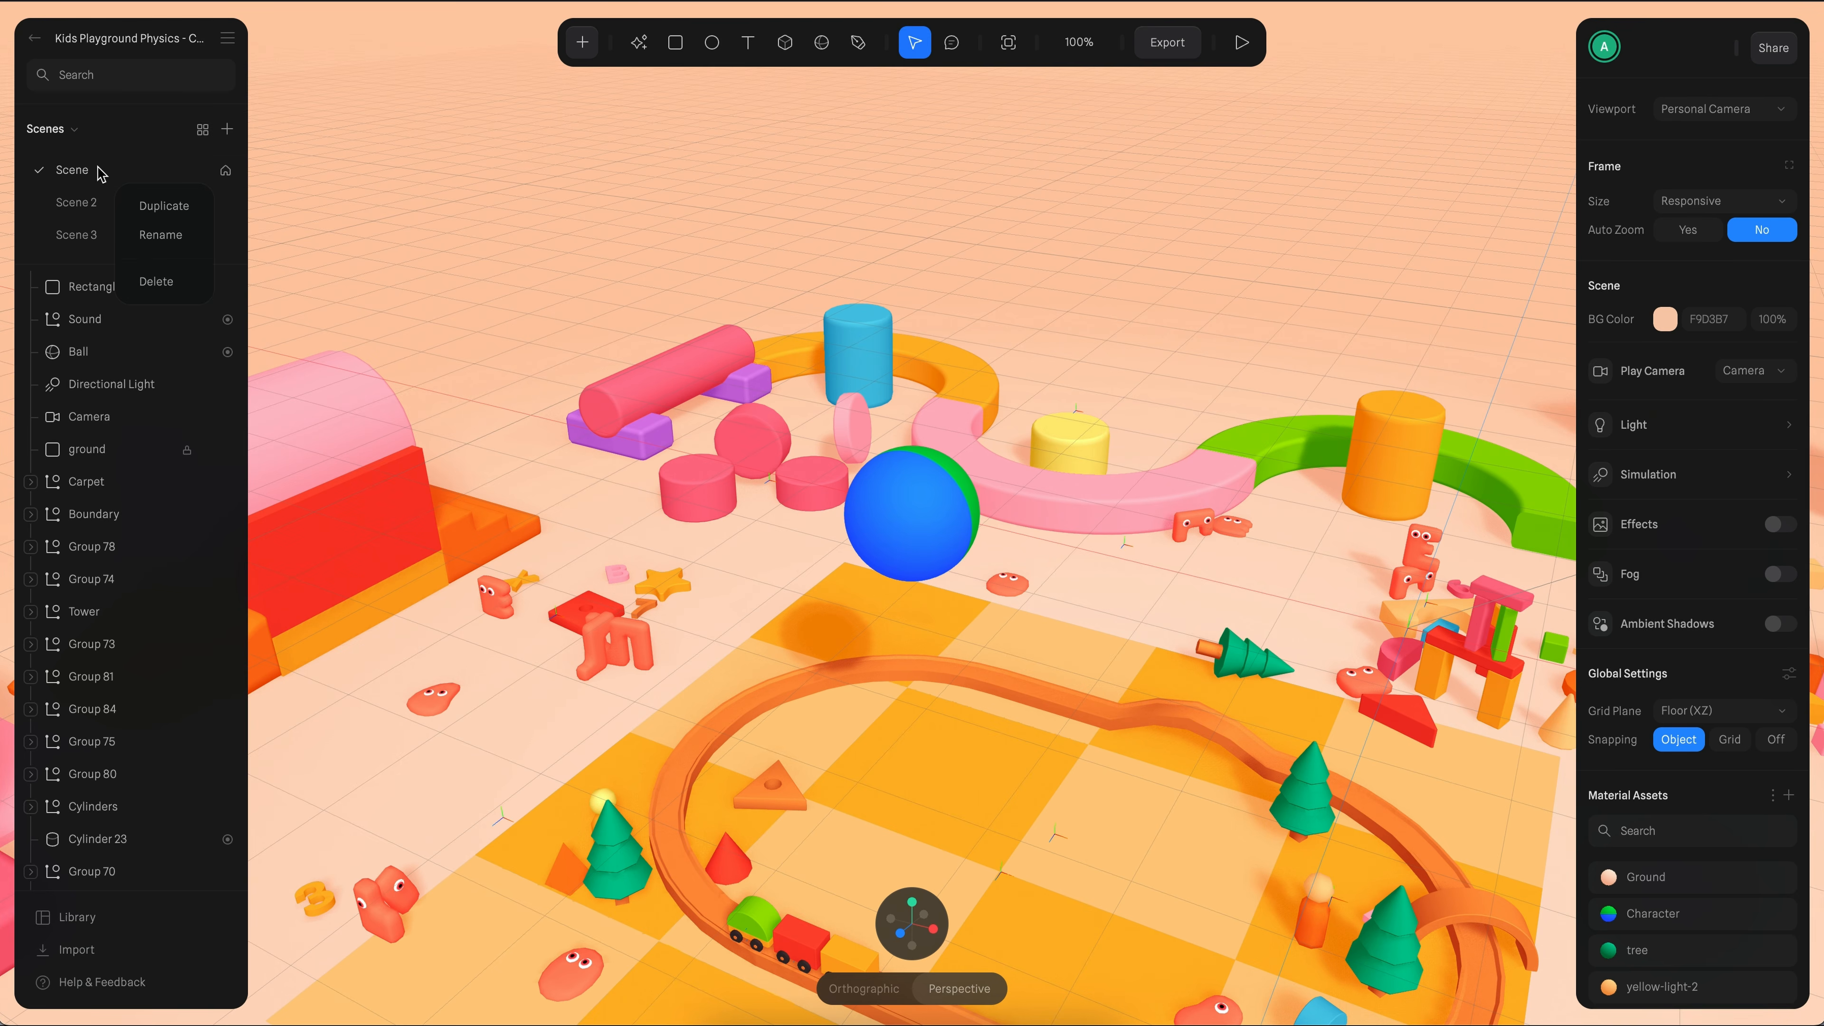
click(159, 210)
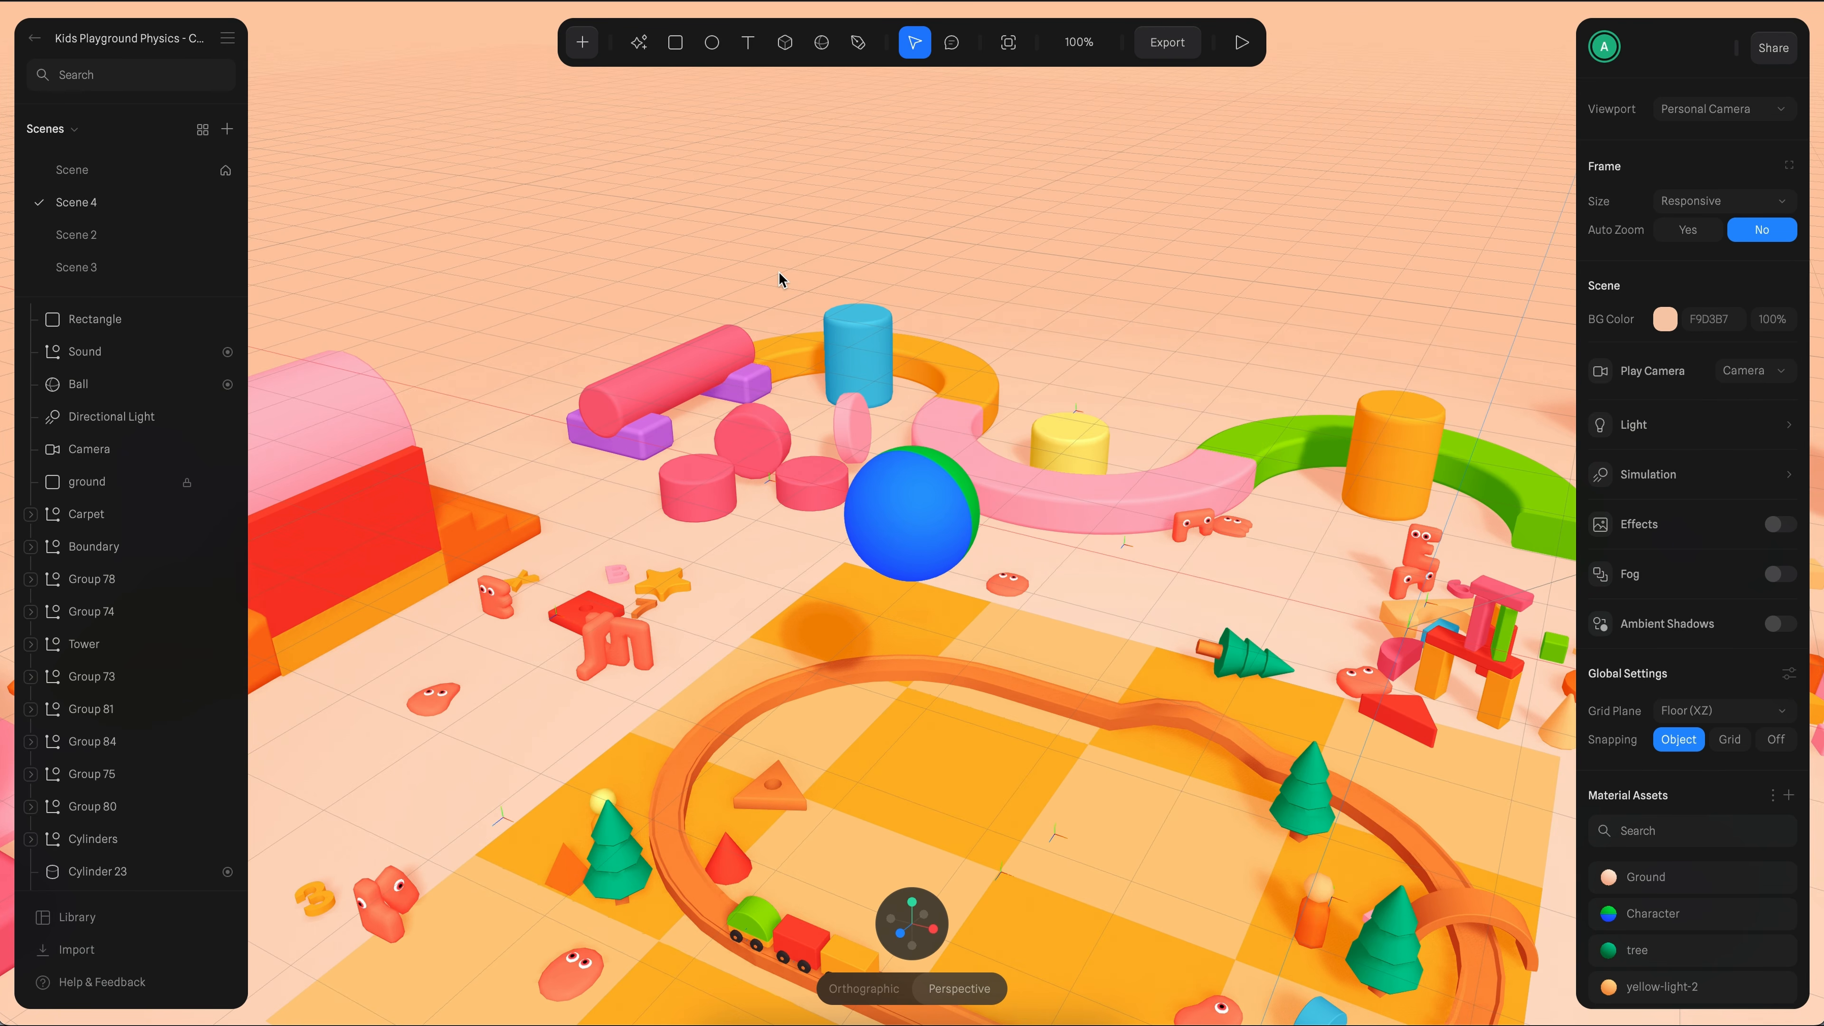
alt+drag(668, 251, 812, 251)
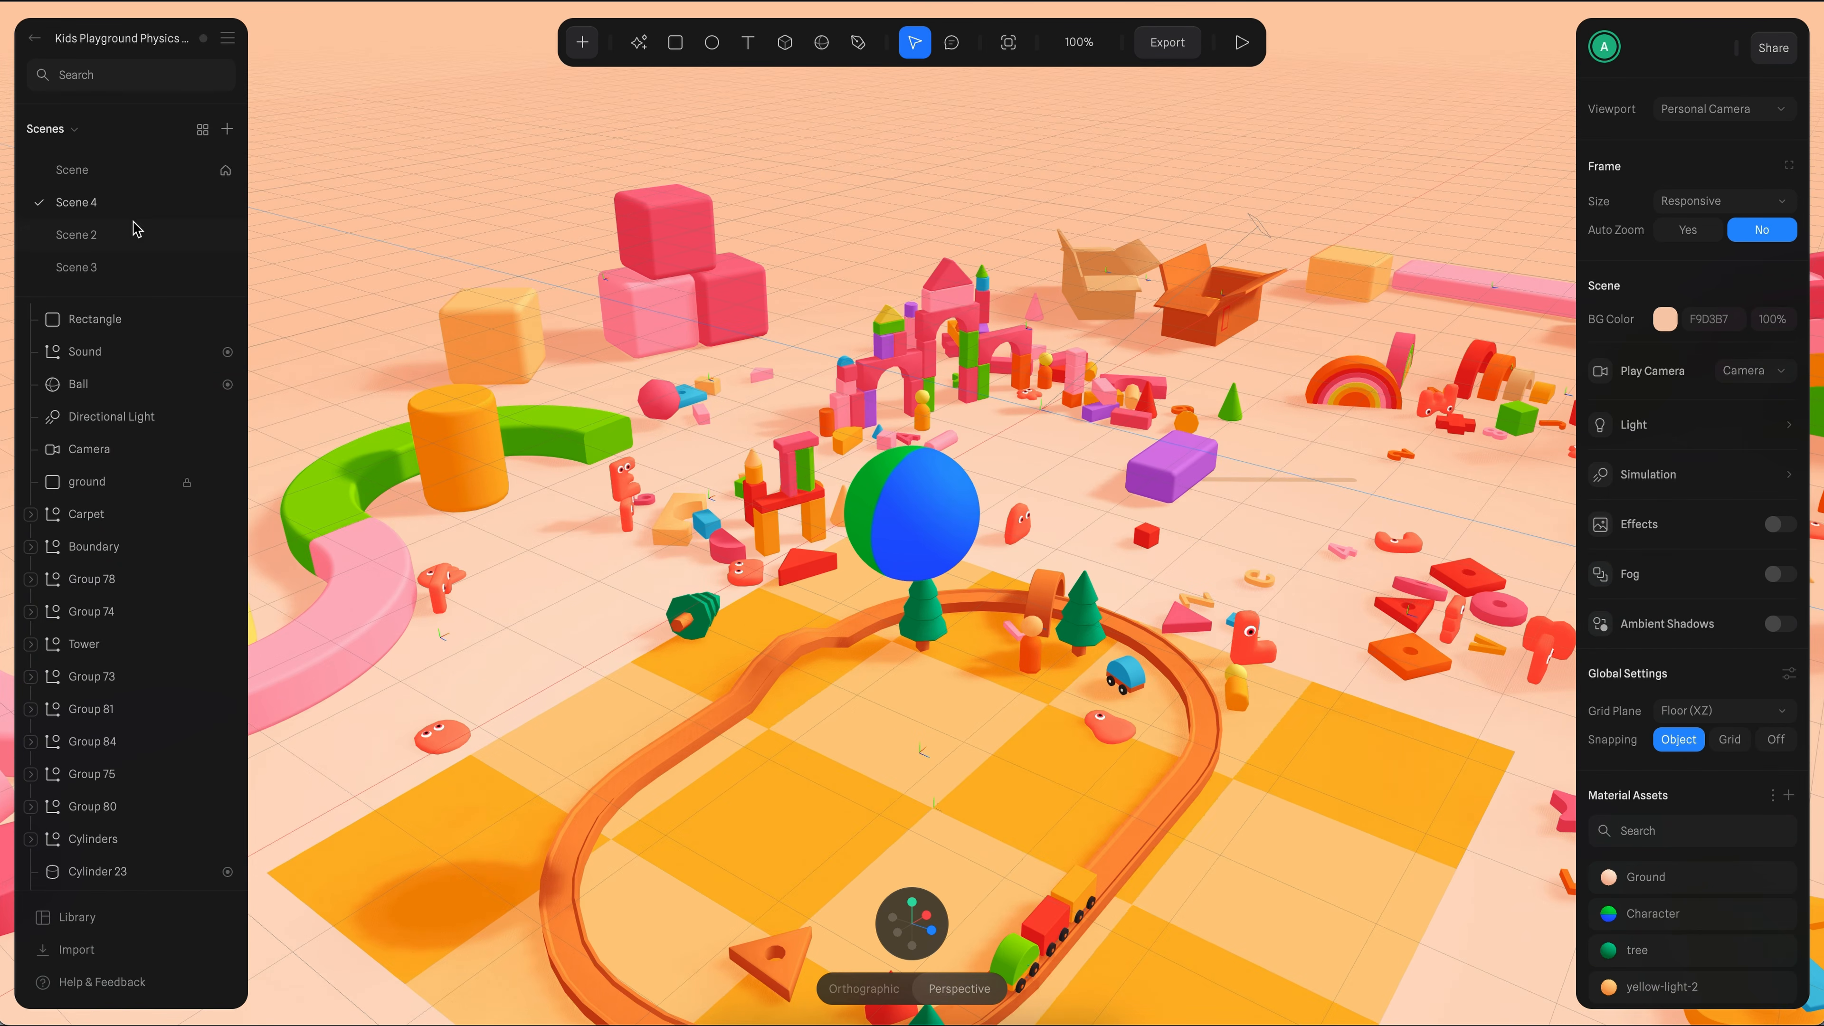
- Compare the original playground scene with its copy, Scene 4, ending on Scene 4
click(86, 173)
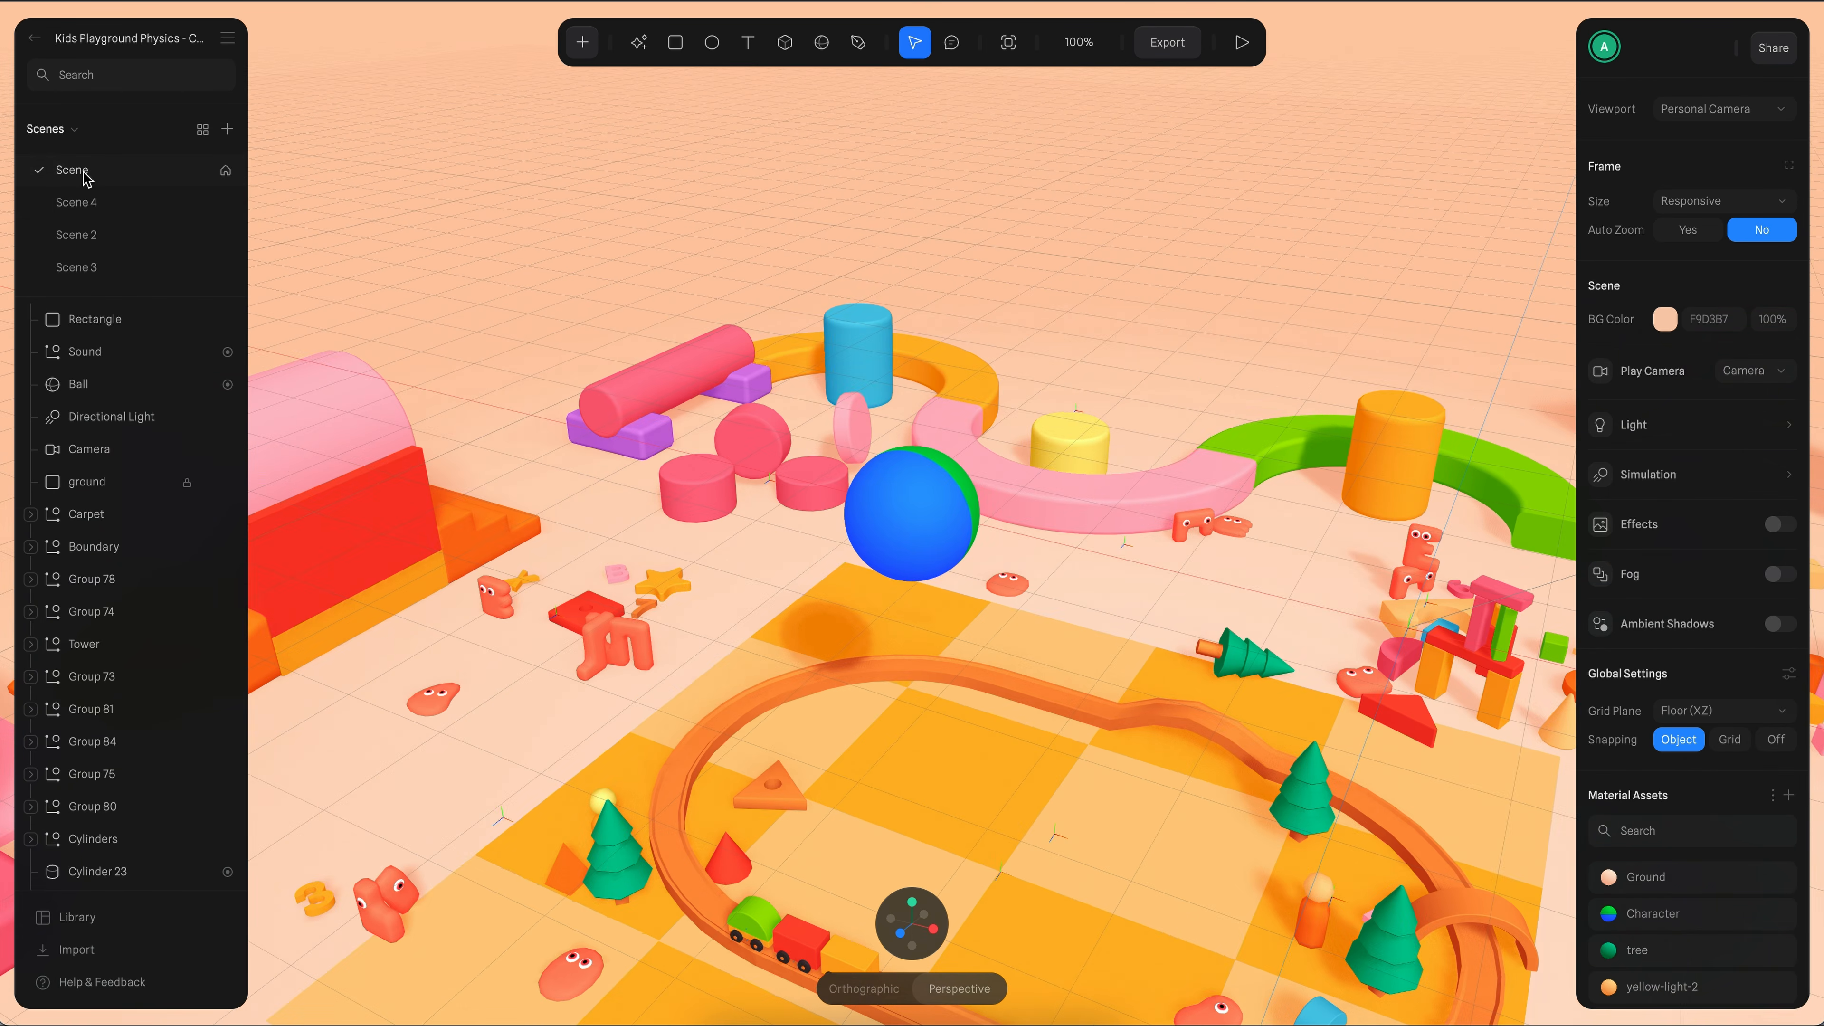
click(85, 203)
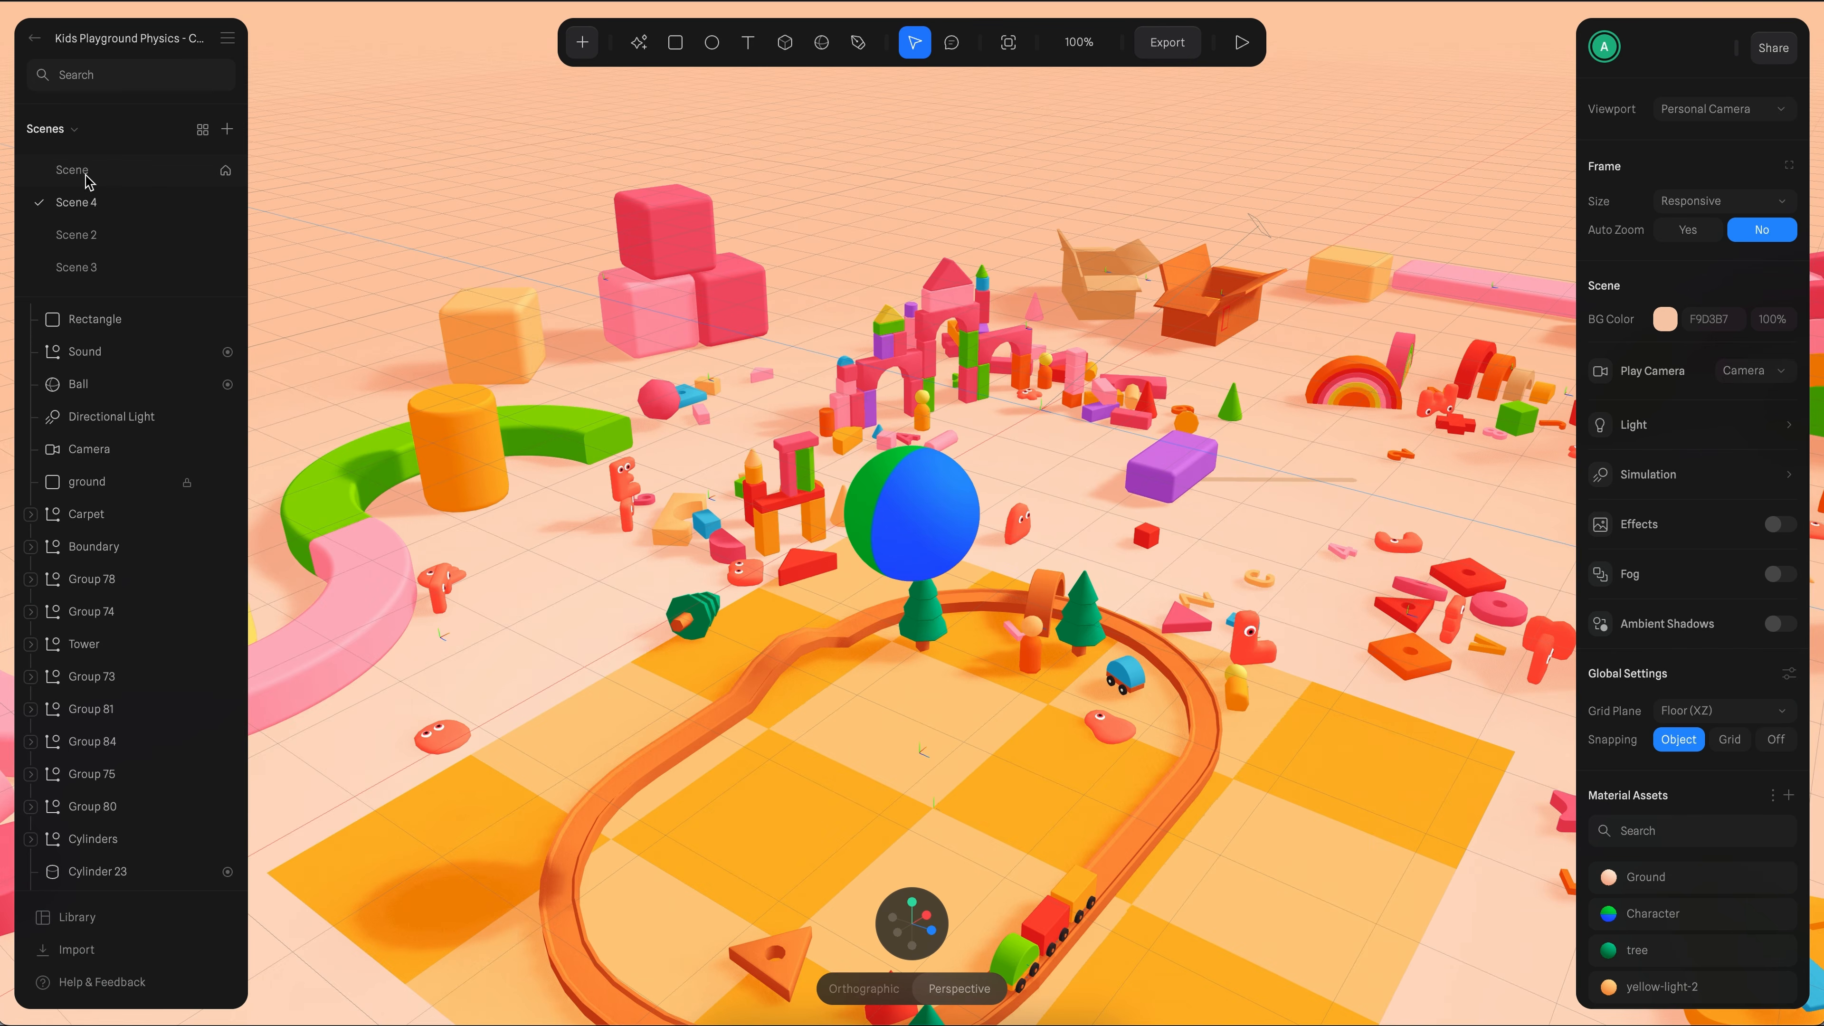
click(86, 176)
click(84, 204)
- Delete the toy castle, the stacked large cubes, the small block tower, the purple block and the rainbow arches from Scene 4
click(982, 359)
key(BackSpace)
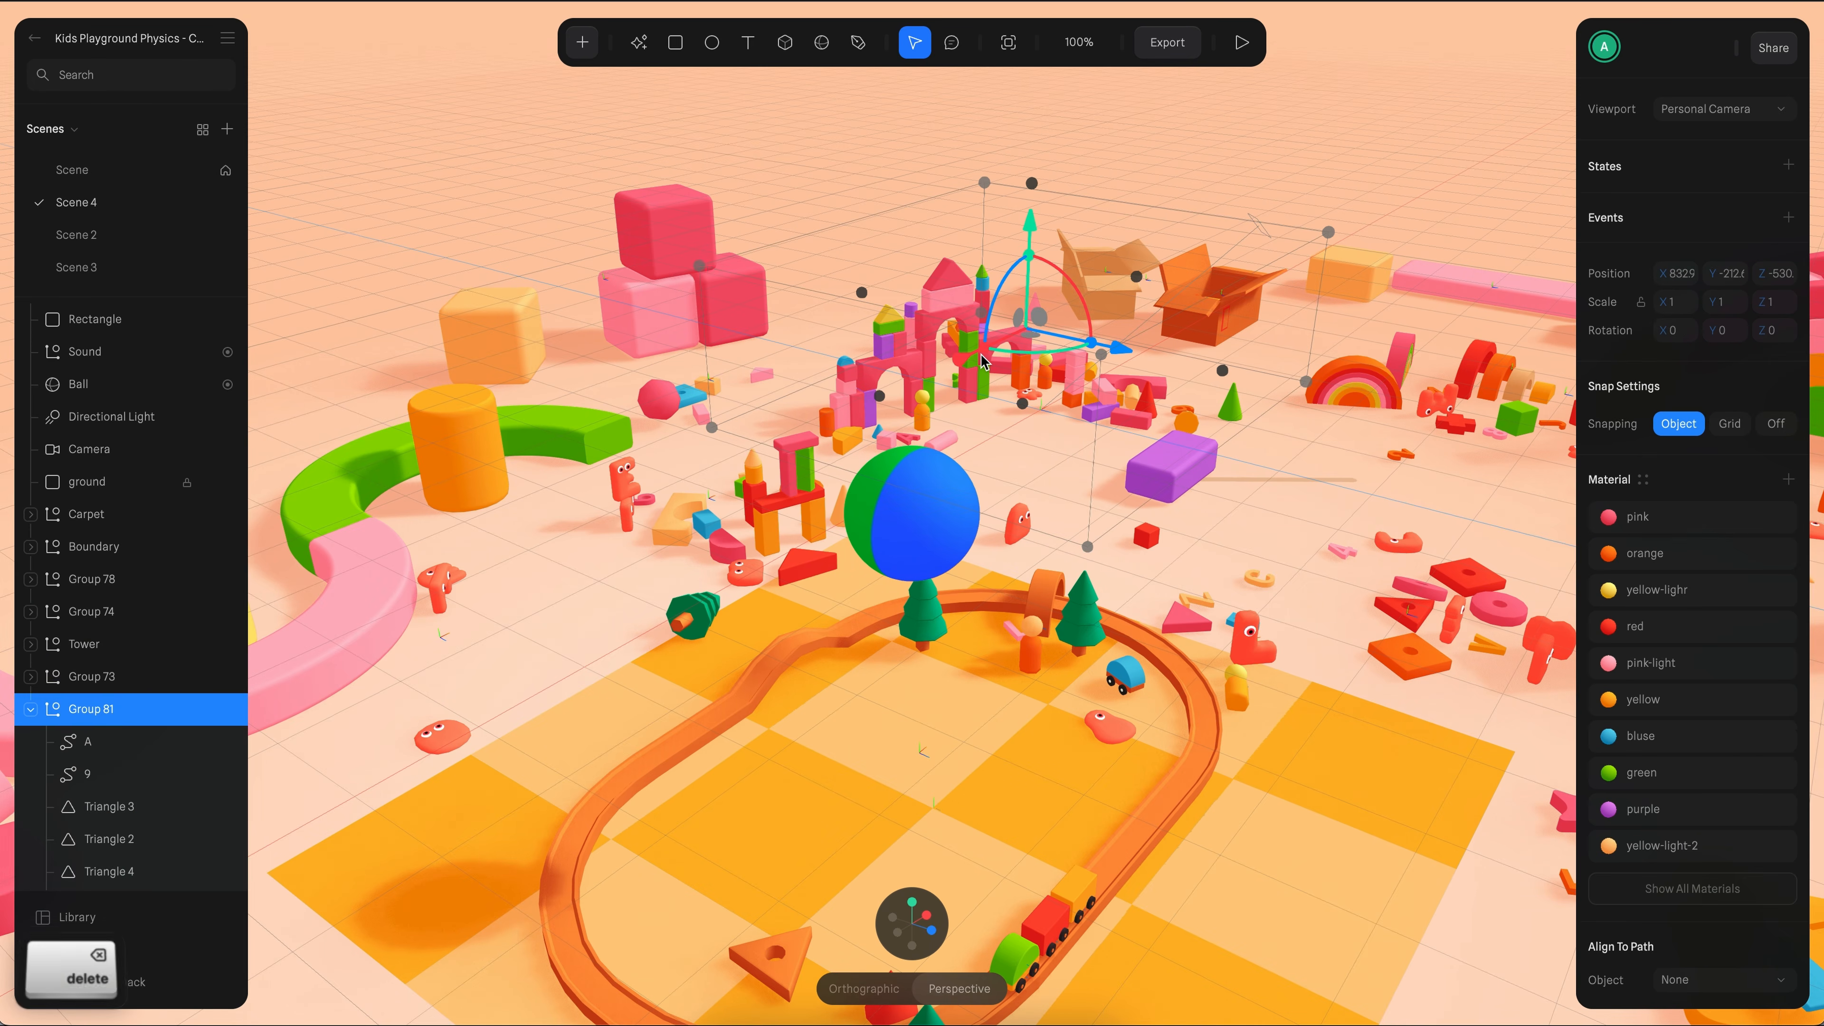
click(734, 293)
key(BackSpace)
click(796, 465)
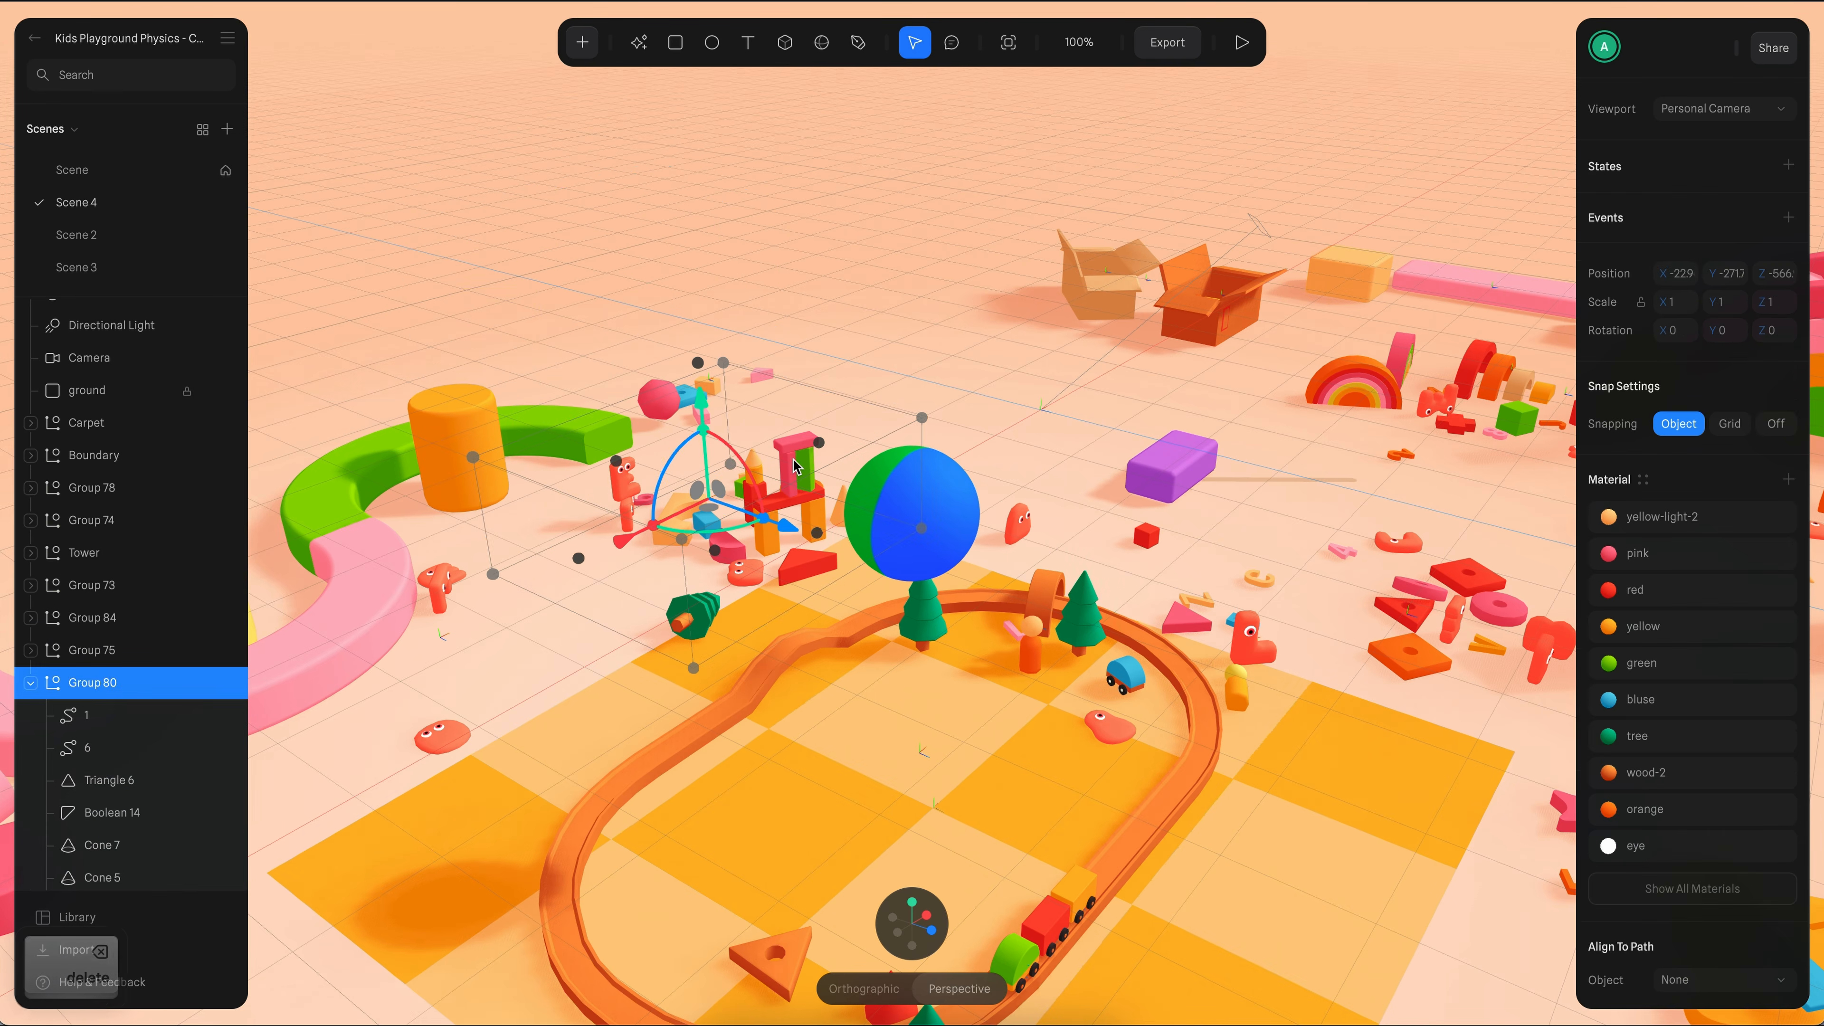
key(BackSpace)
click(1167, 468)
key(BackSpace)
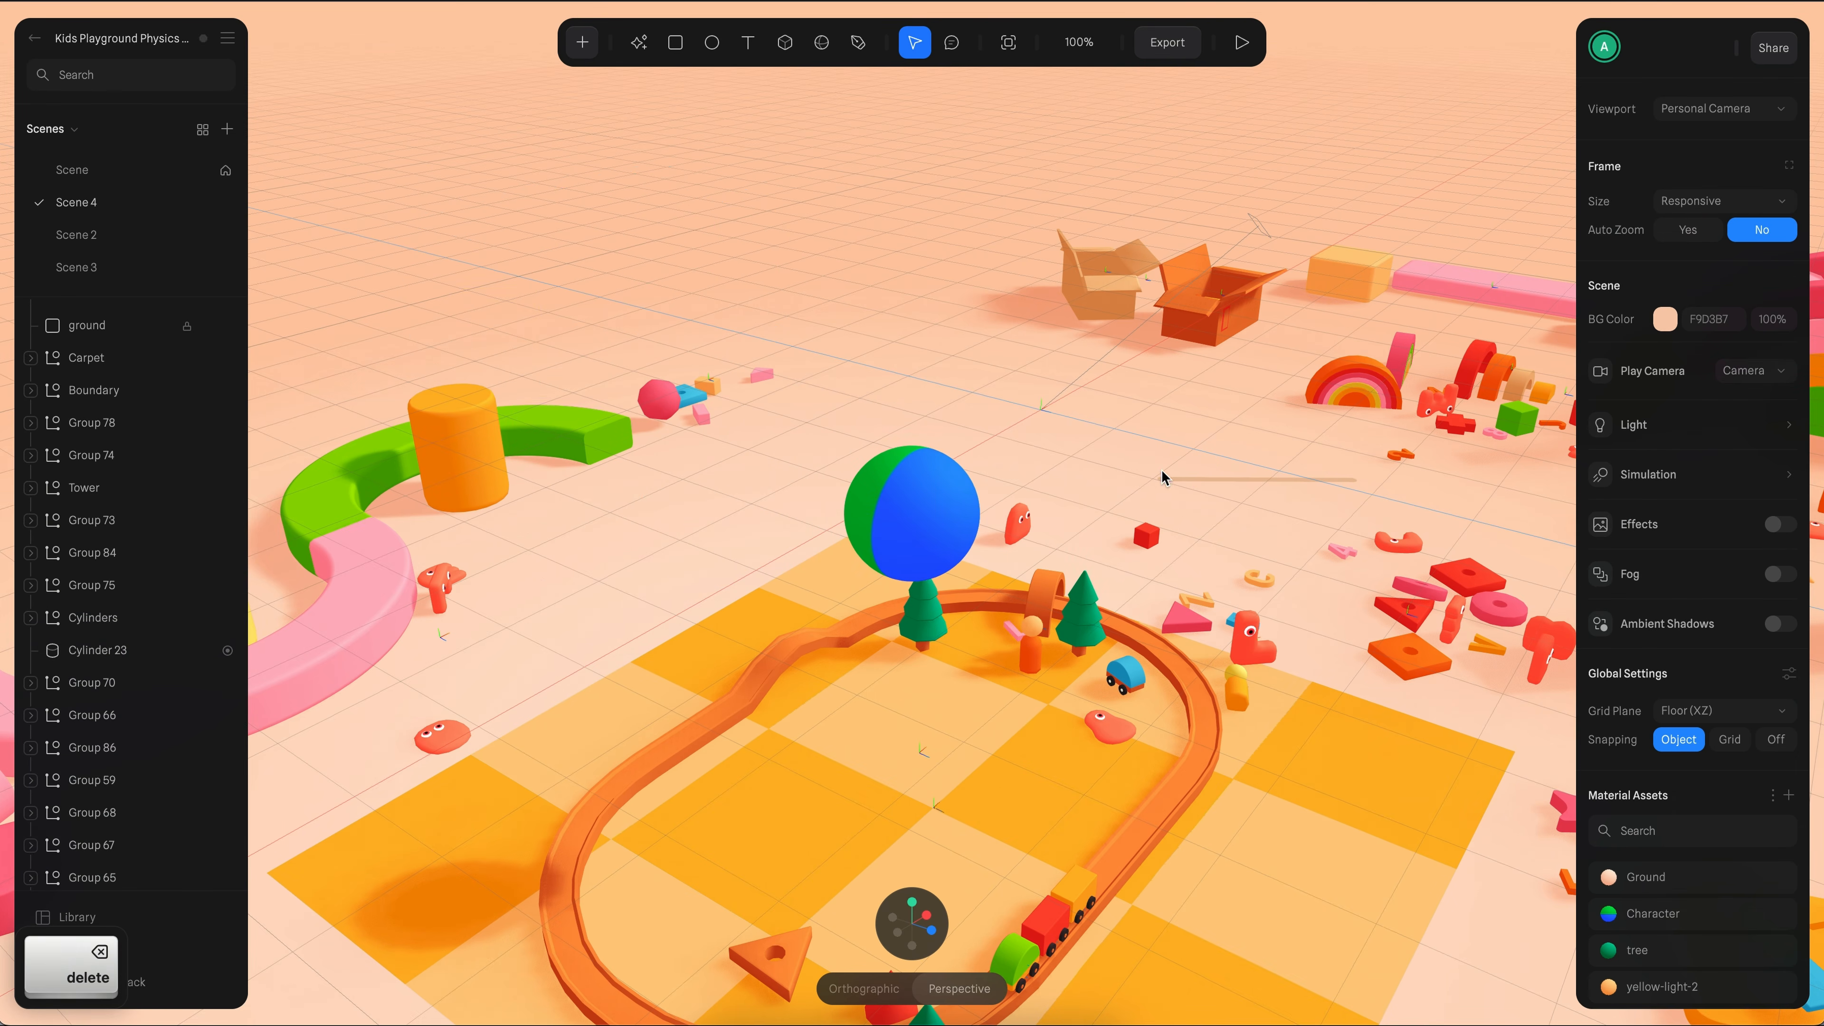
click(1353, 388)
key(BackSpace)
- Recolor Scene 4's checkered carpet, replacing the yellow material with bluse and the yellow-light-2 material with a white one
click(1002, 622)
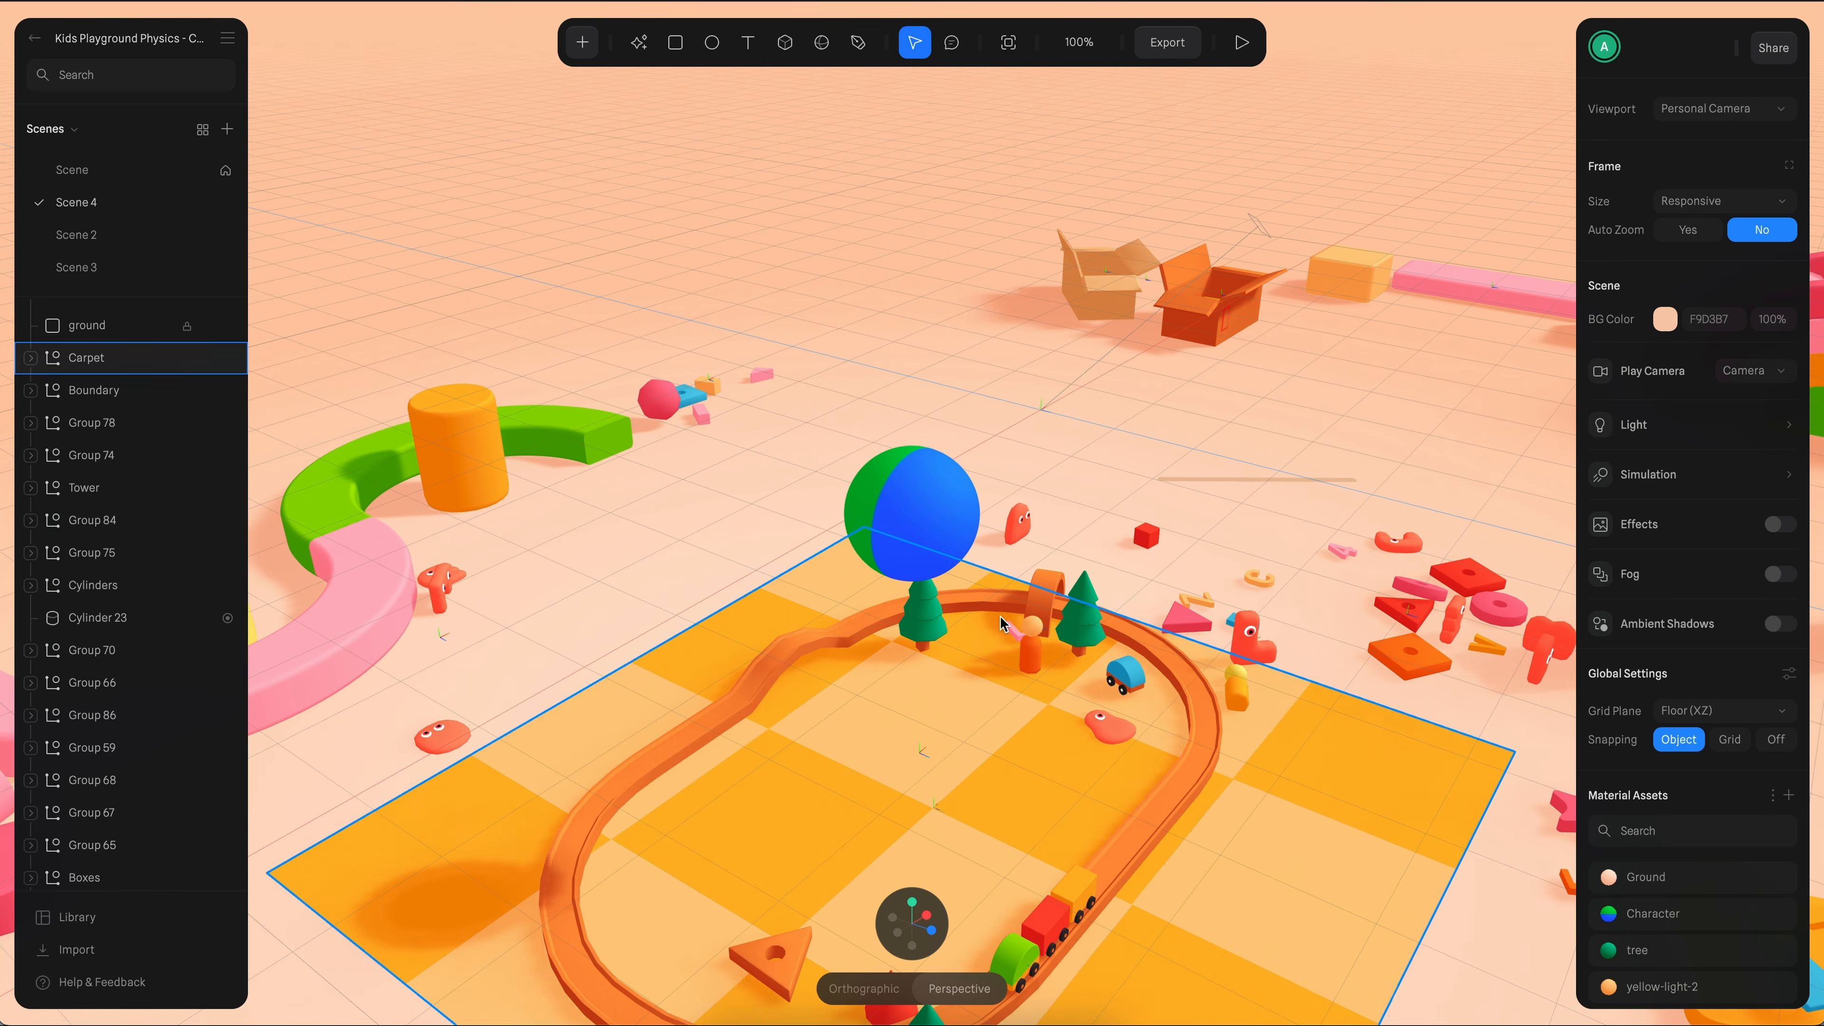
click(1002, 622)
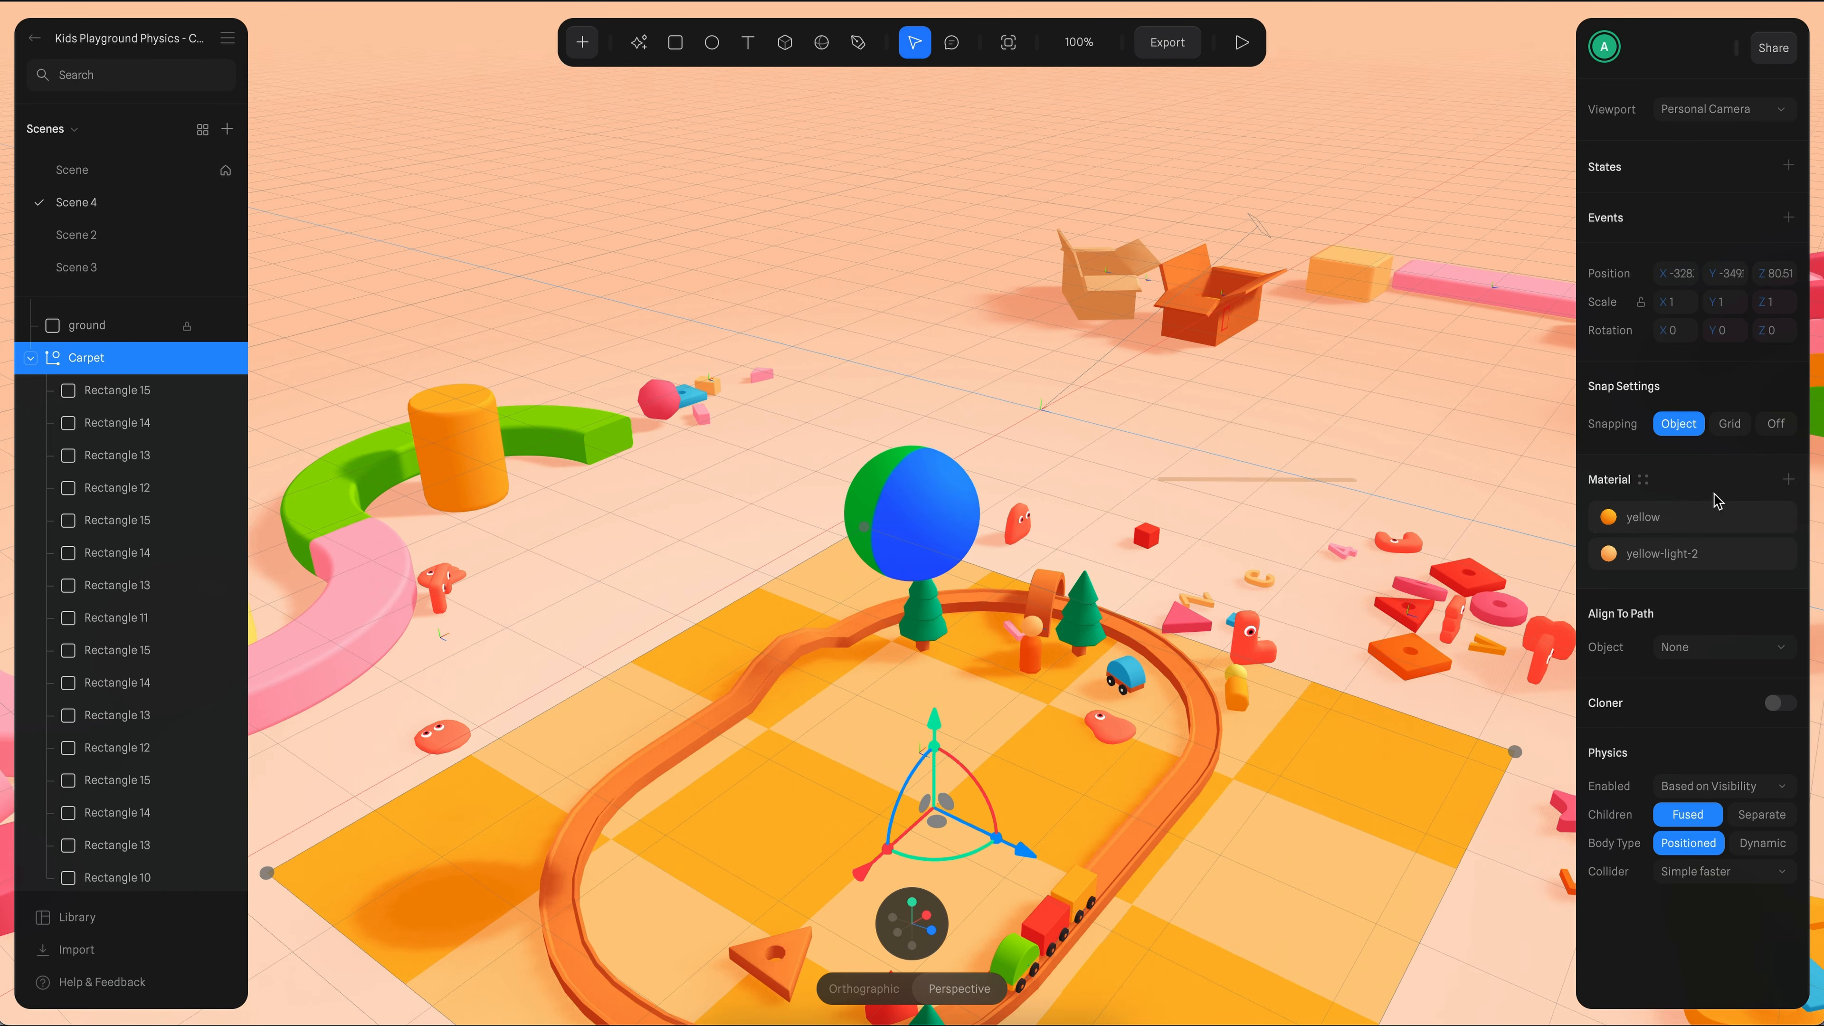
click(1762, 517)
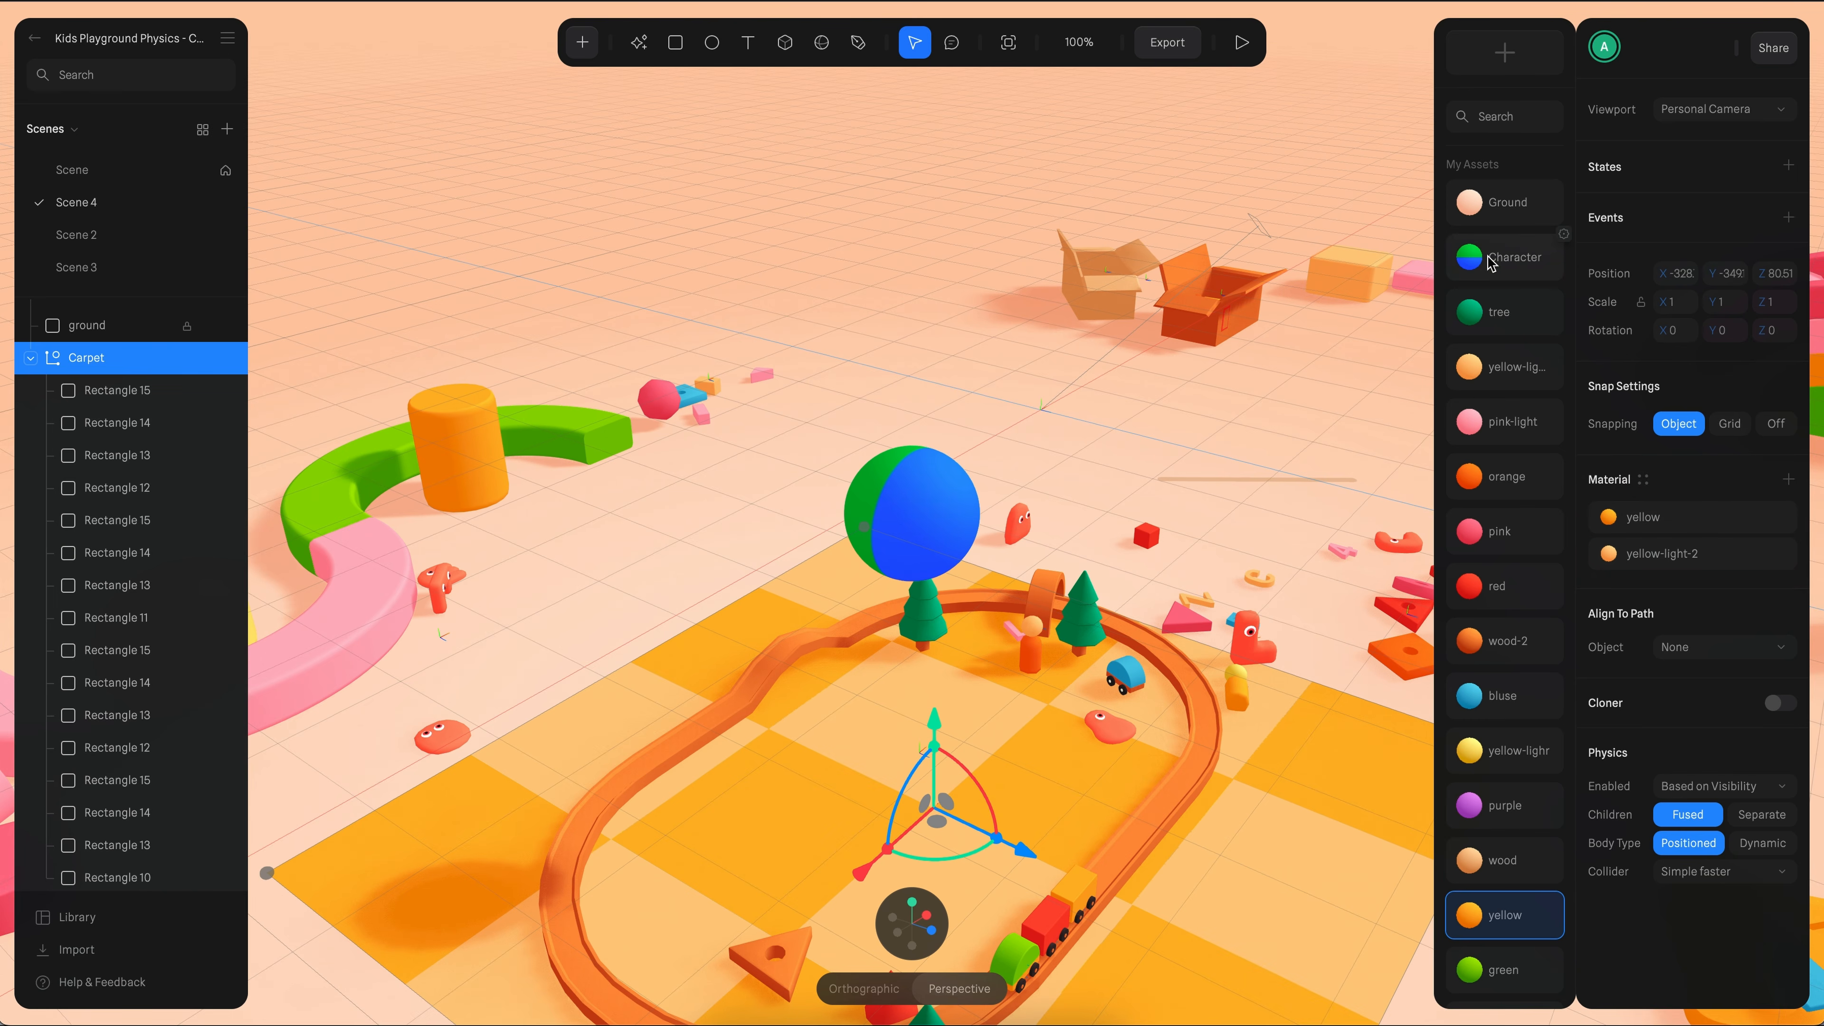
click(1506, 698)
click(1512, 421)
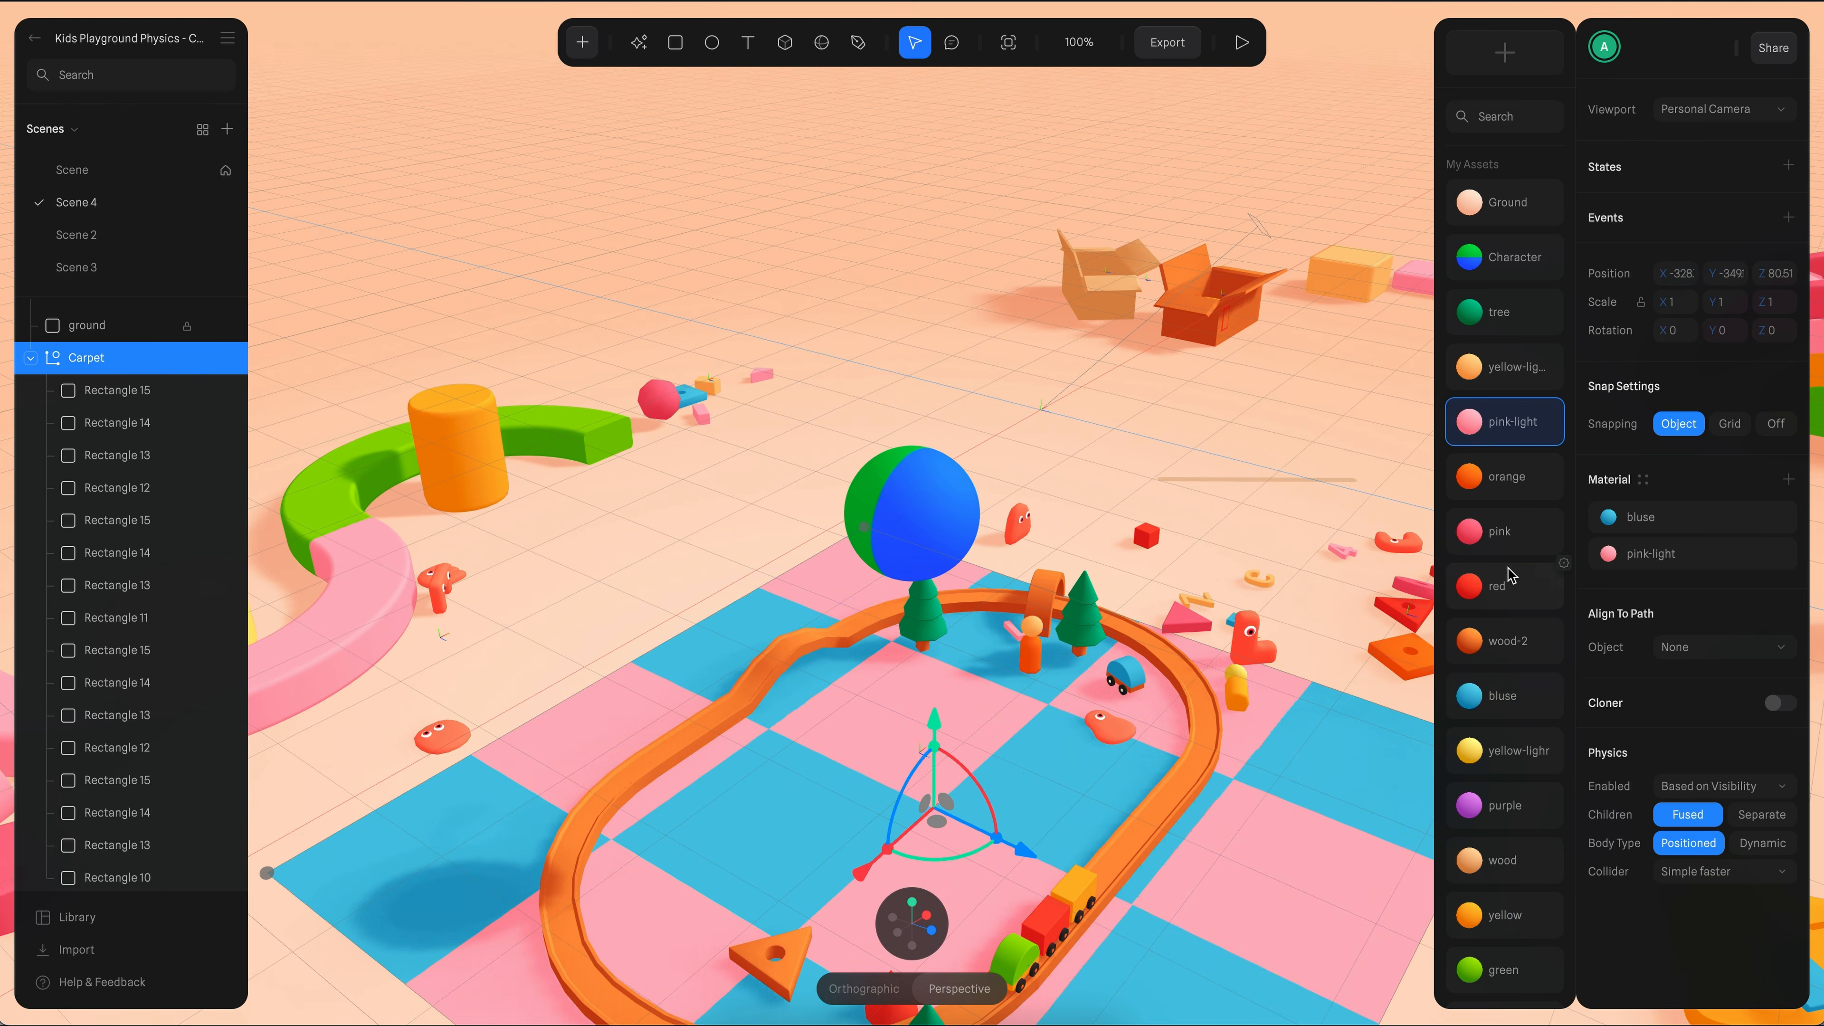
scroll(1511, 574, down, 5)
click(1505, 674)
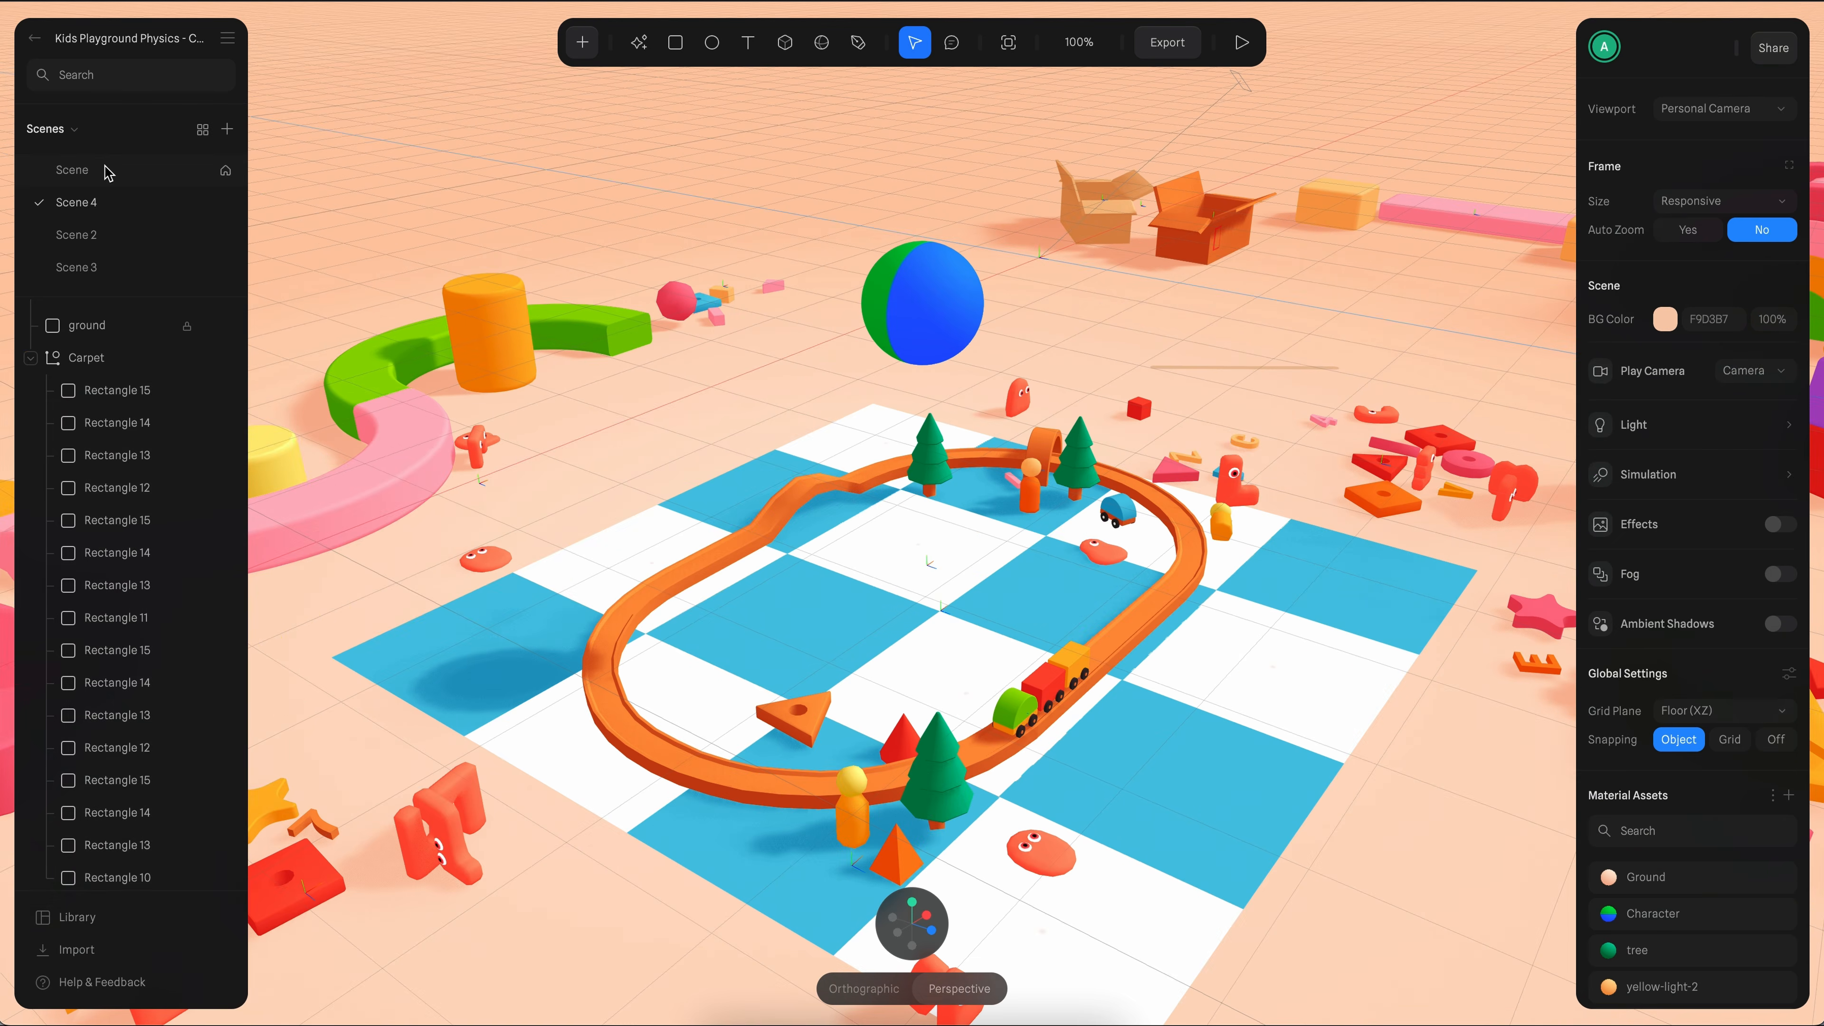
- In the home scene, change the orange cylinder's event to a Trigger Area about 202 tall that transitions to Scene 4
click(108, 171)
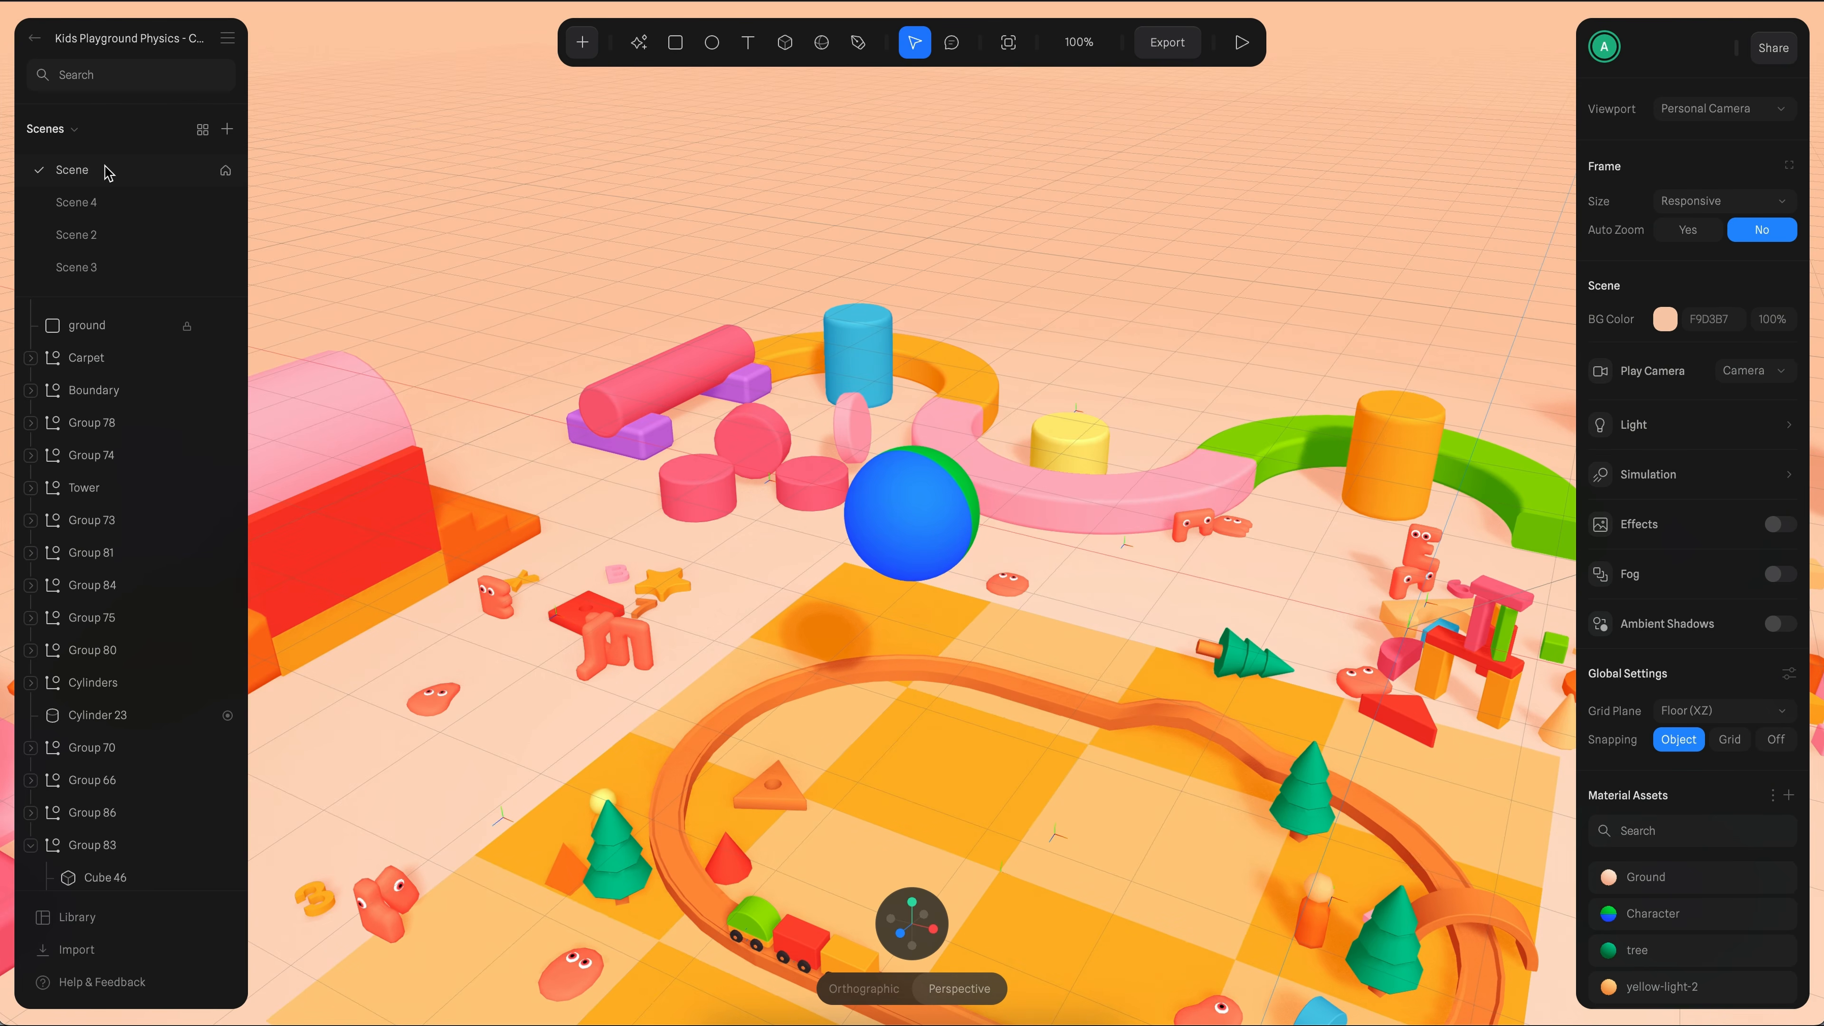
double_click(1429, 449)
click(1684, 255)
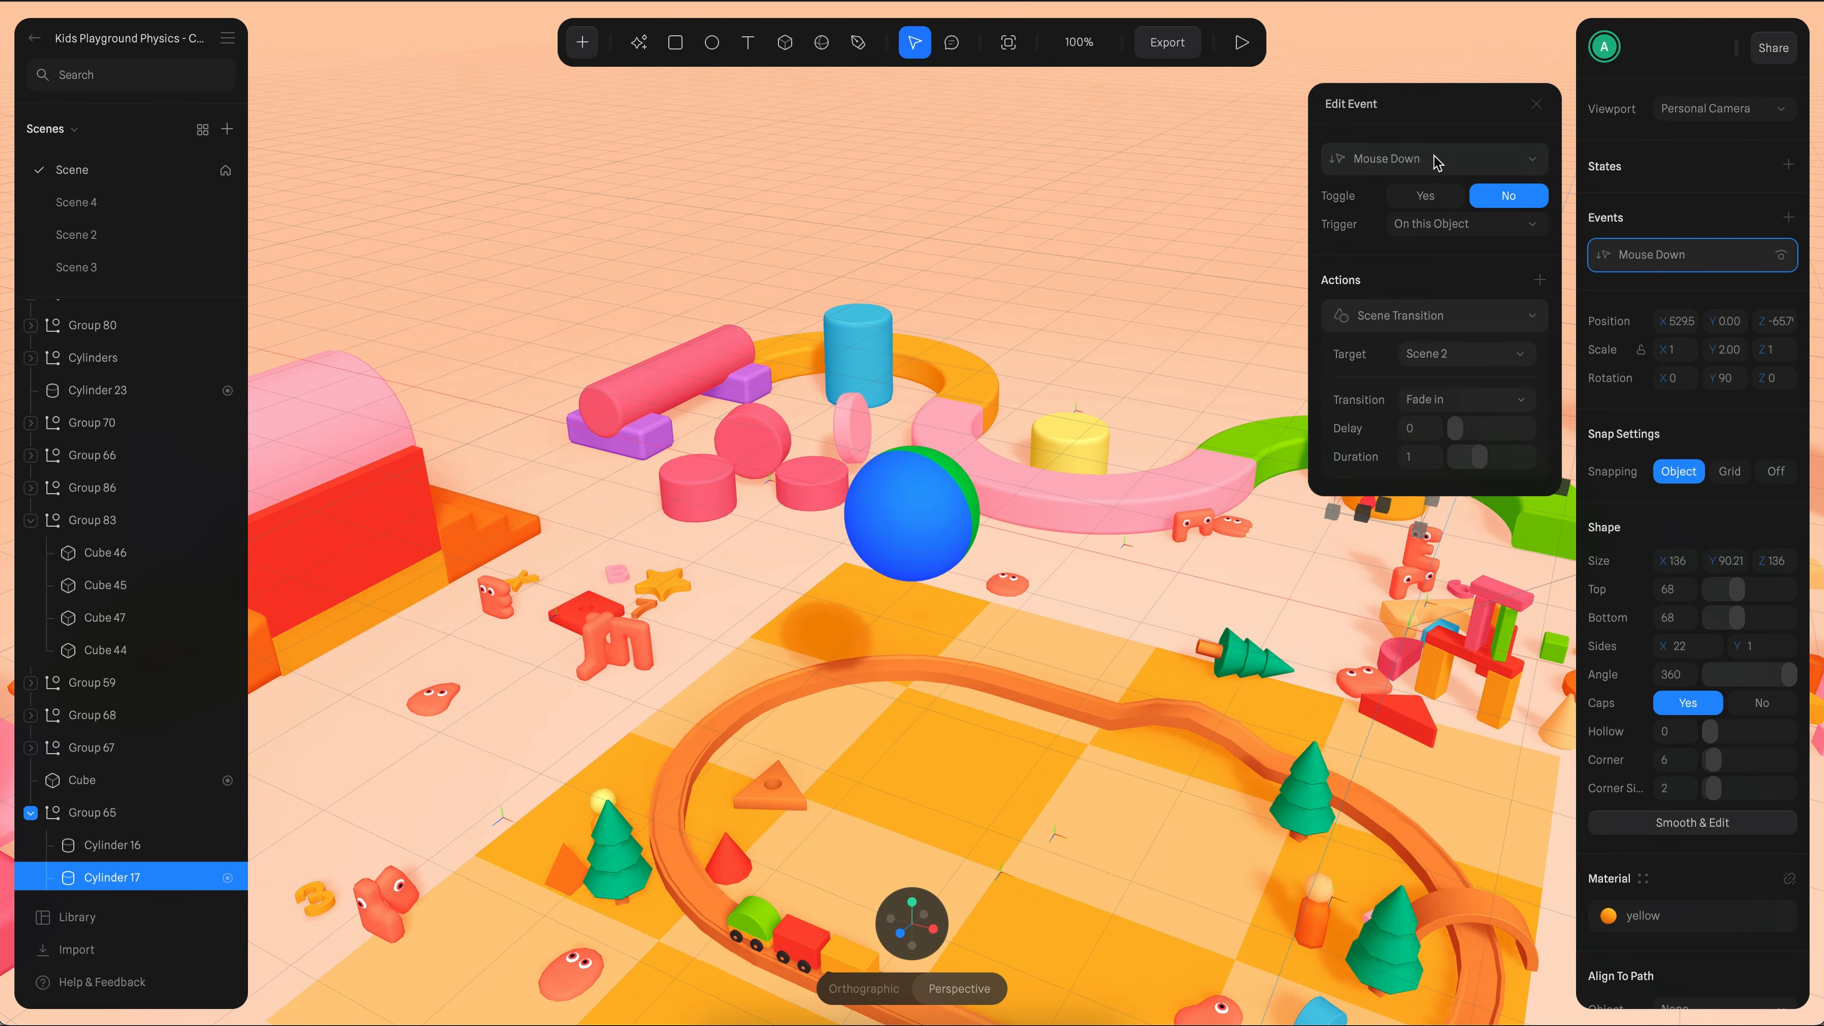
click(1434, 161)
click(1397, 649)
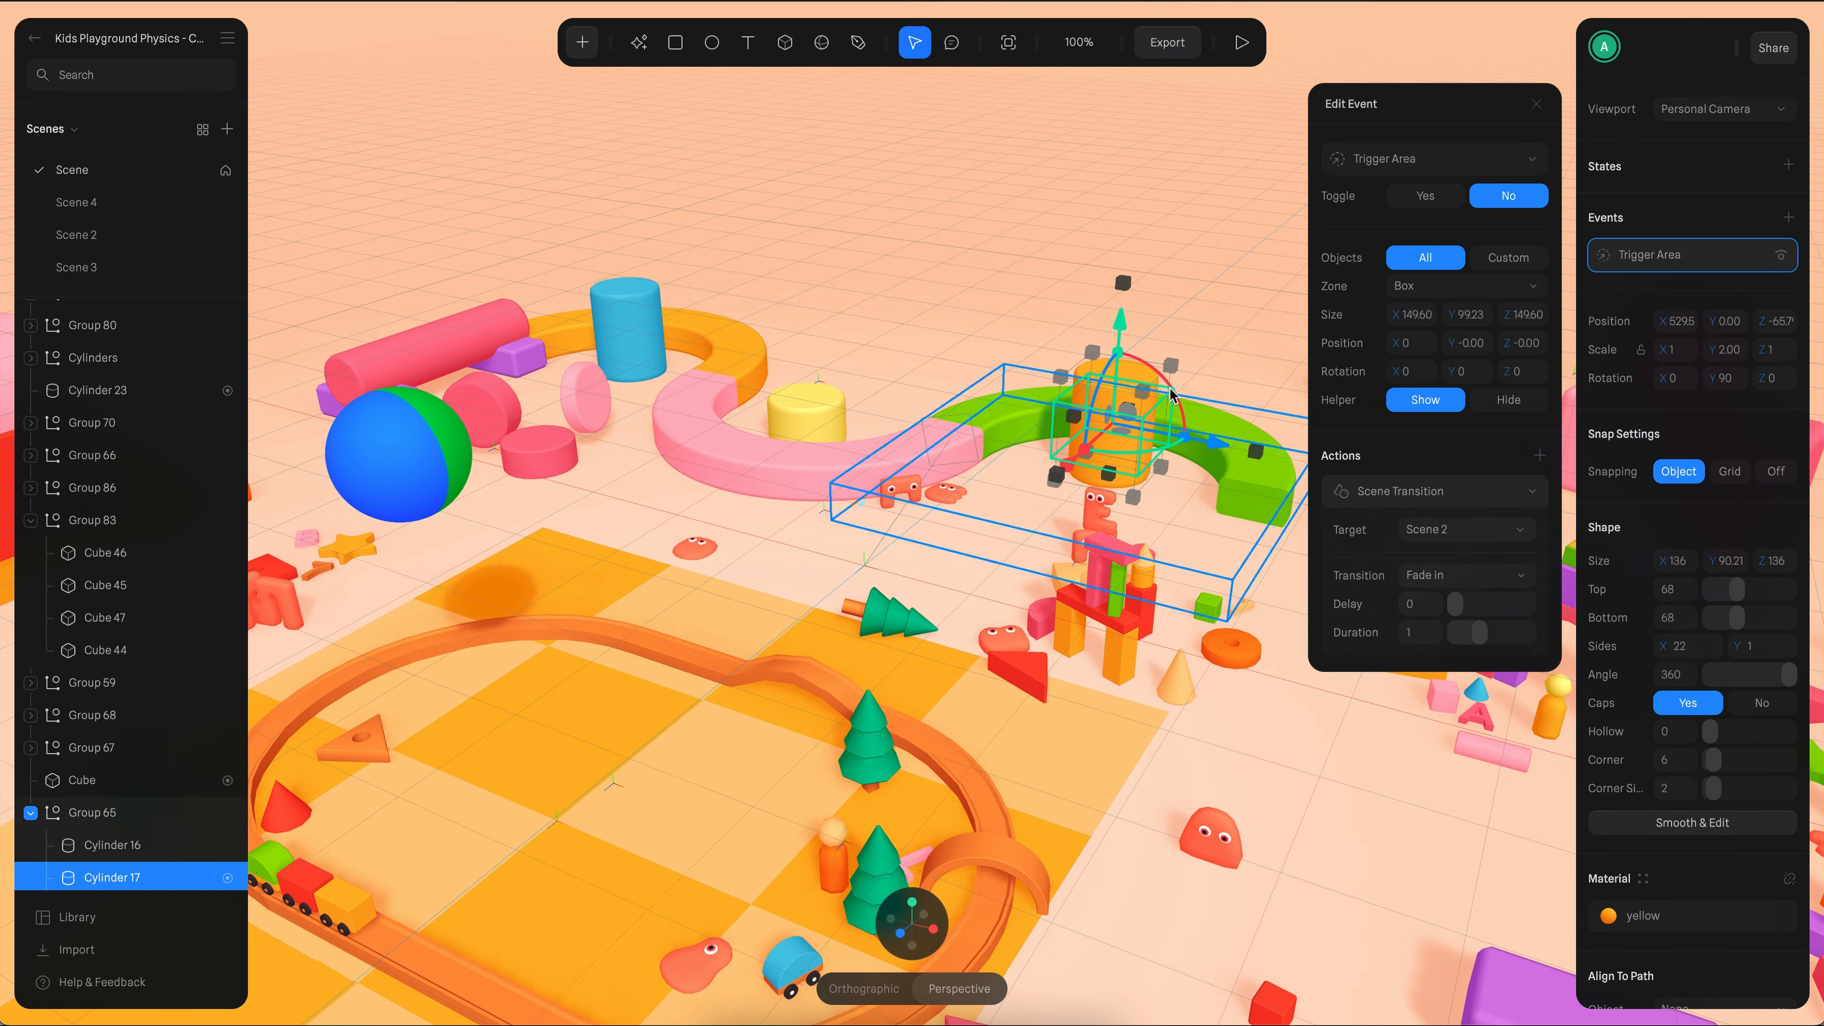
drag(1454, 317, 1498, 316)
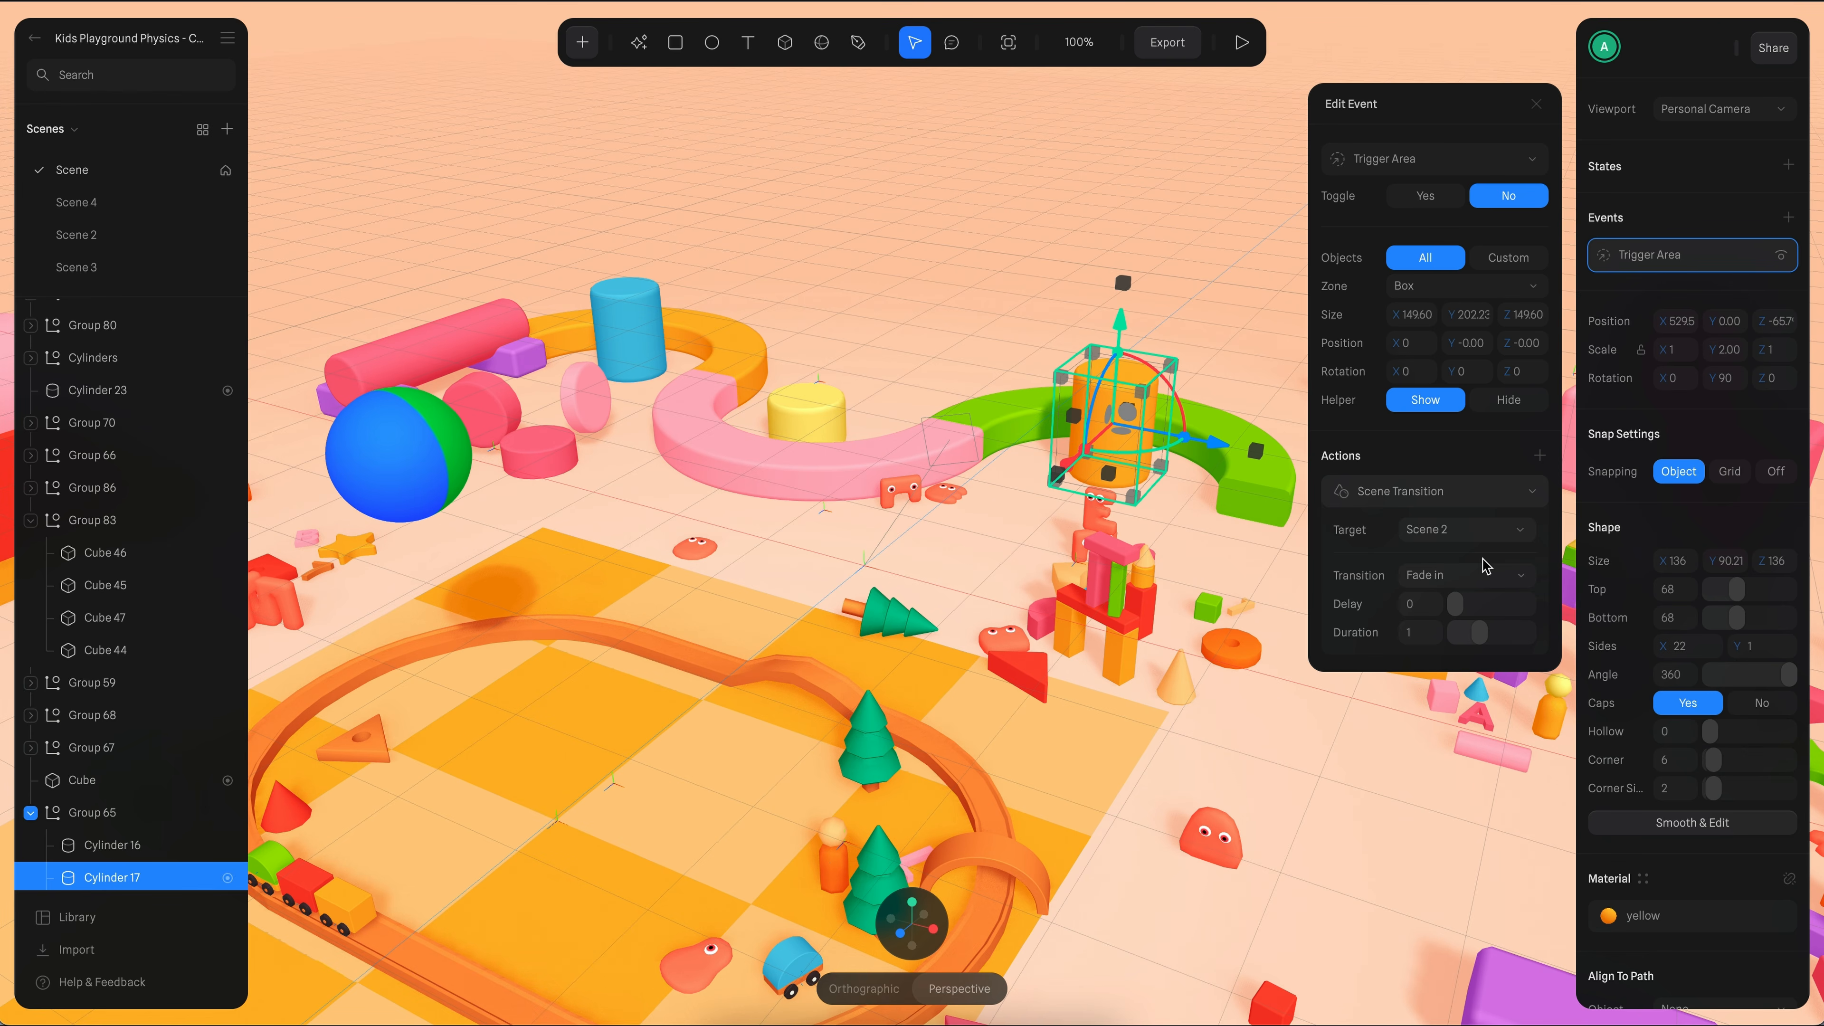
click(1447, 535)
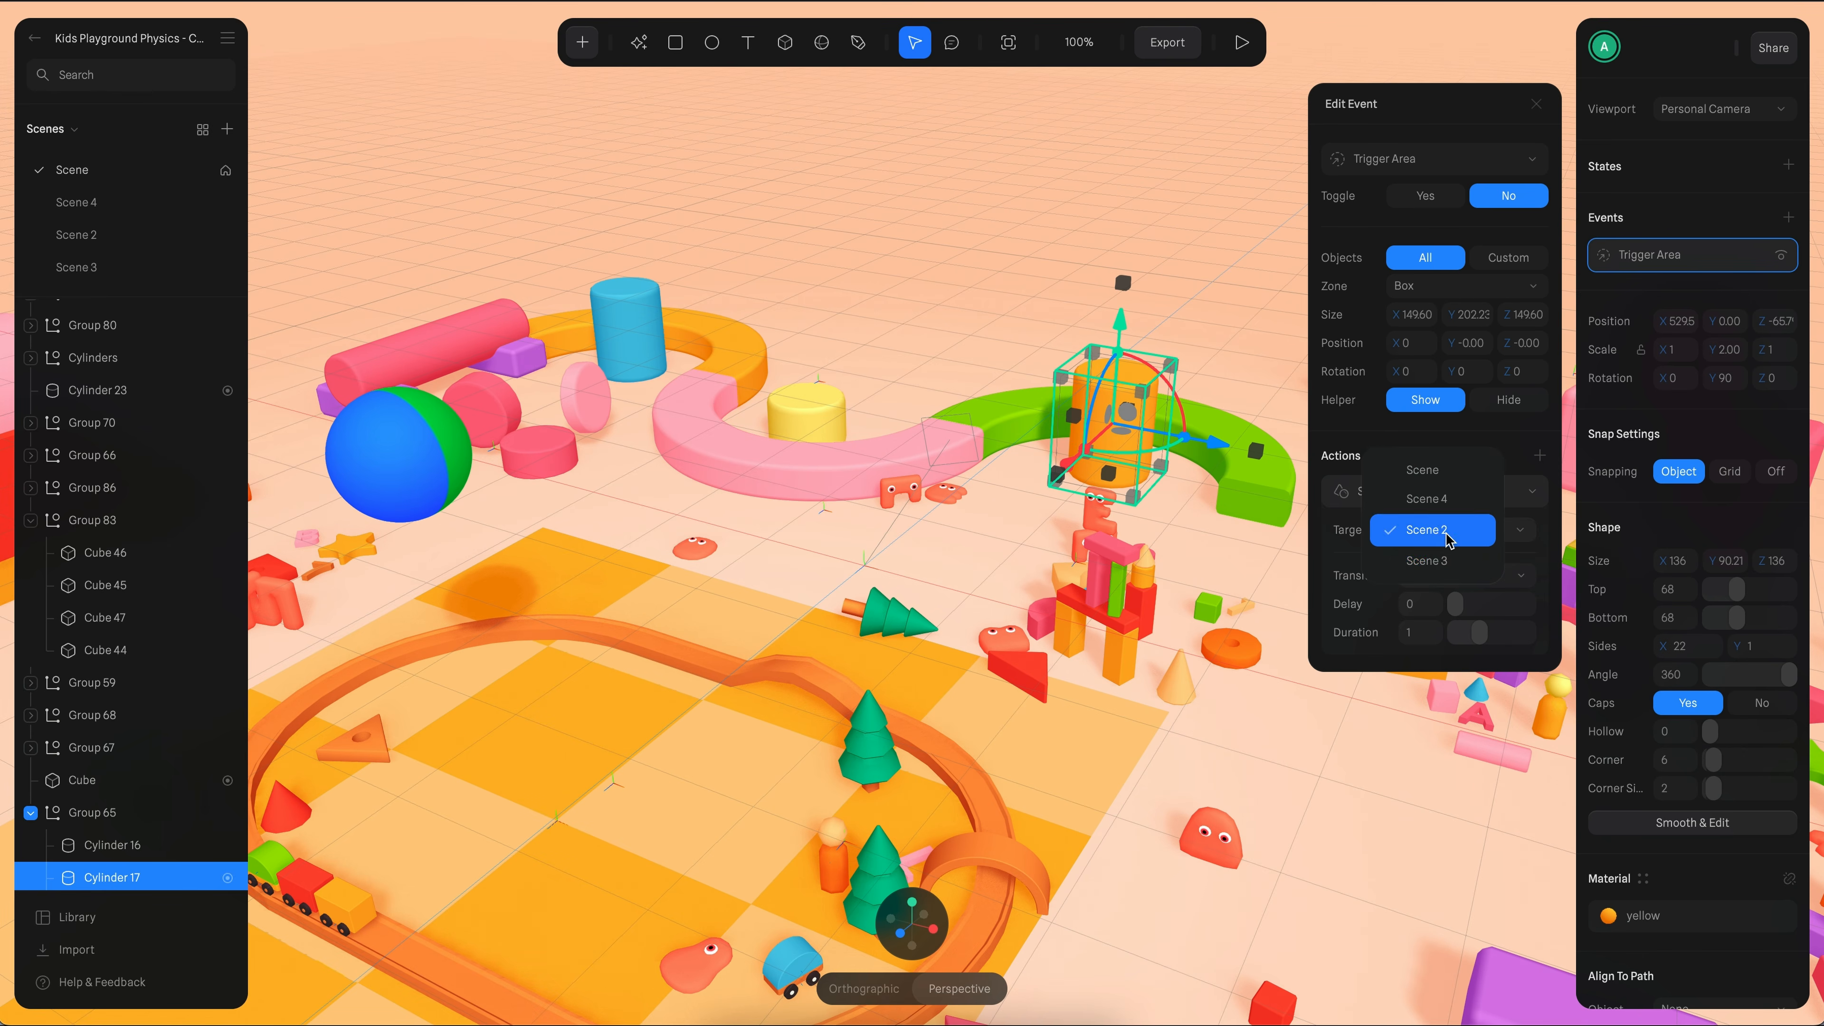
click(1427, 503)
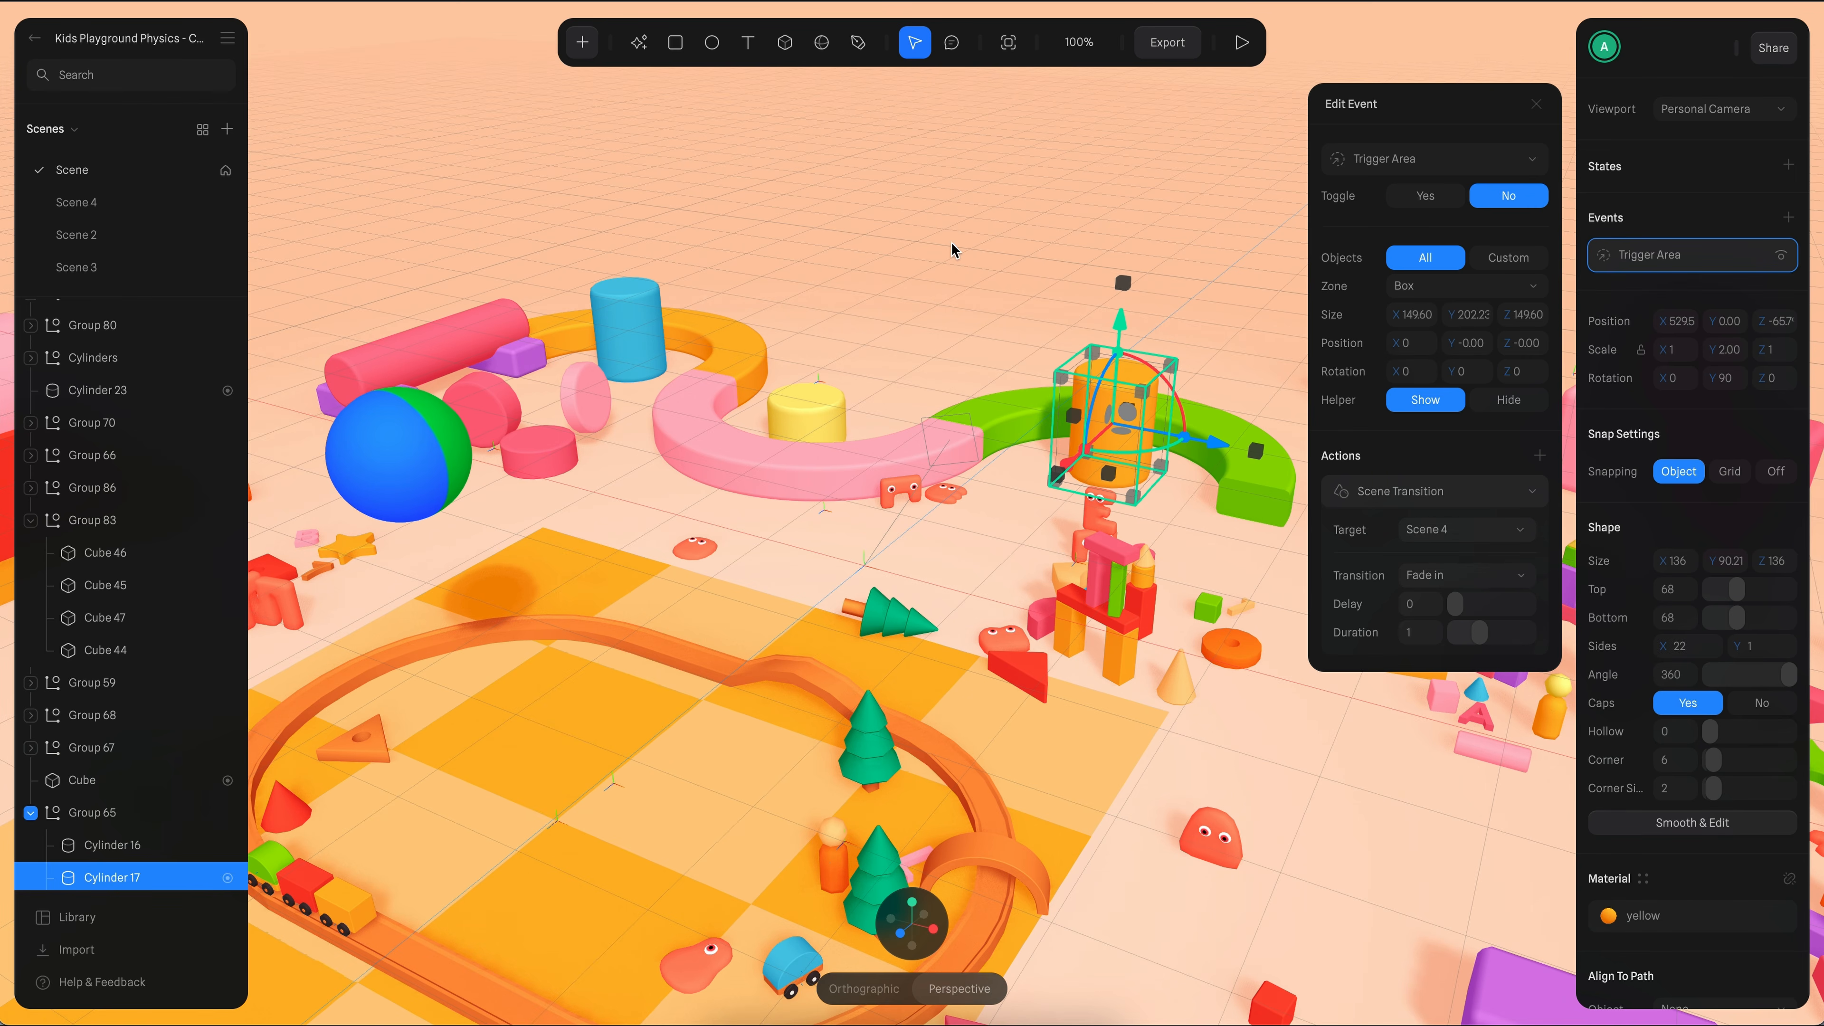
- In Scene 4, change the orange cylinder's Mouse Down event to Trigger Area
click(106, 205)
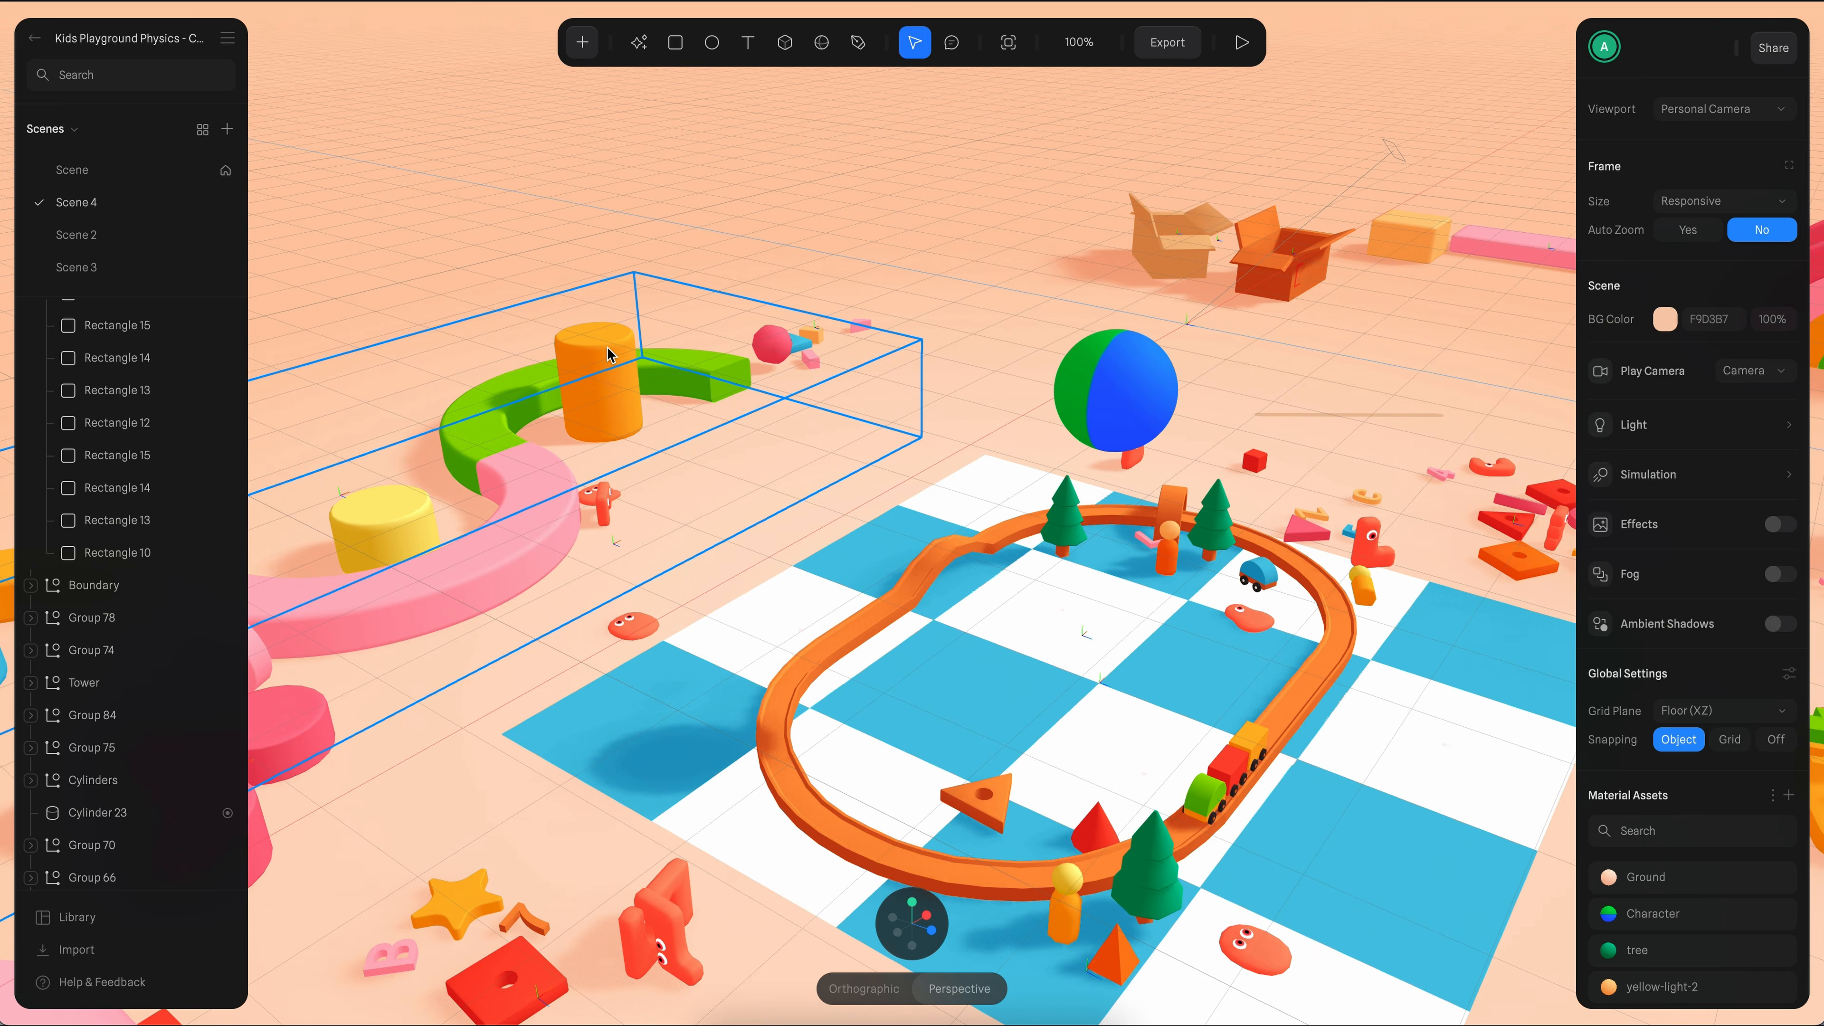
click(609, 354)
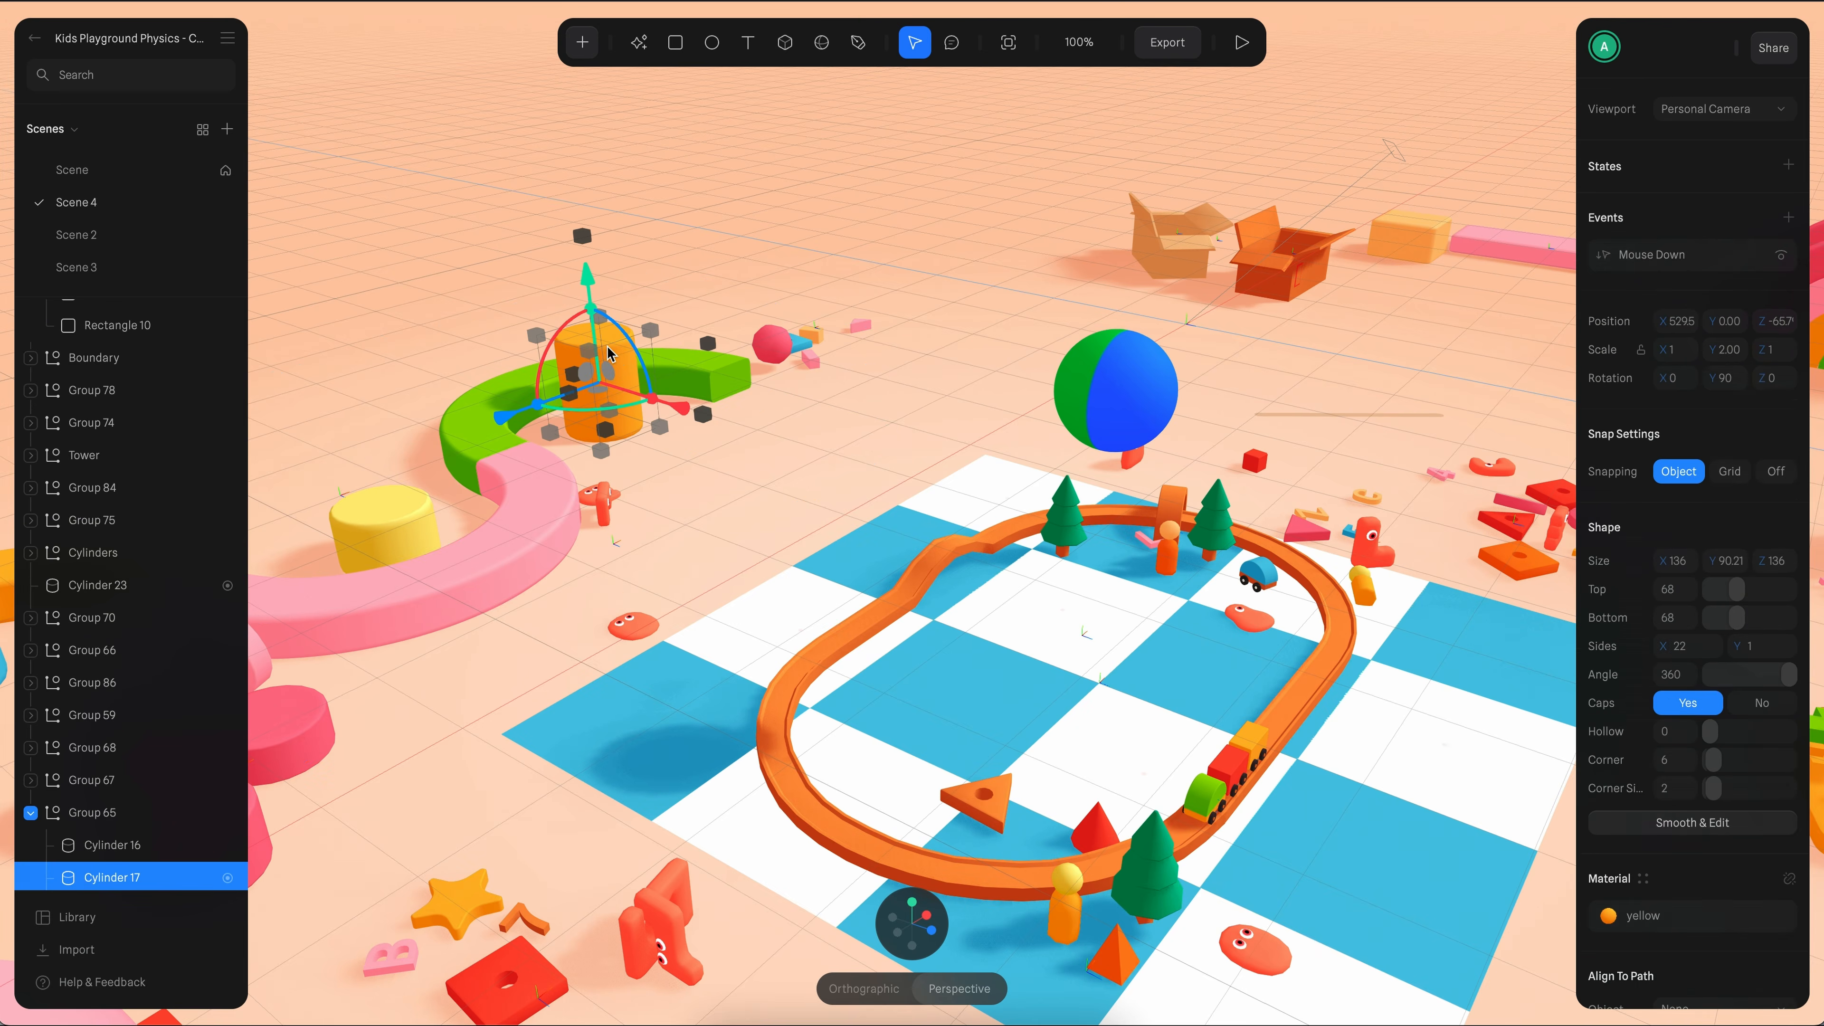
click(1681, 263)
click(1431, 167)
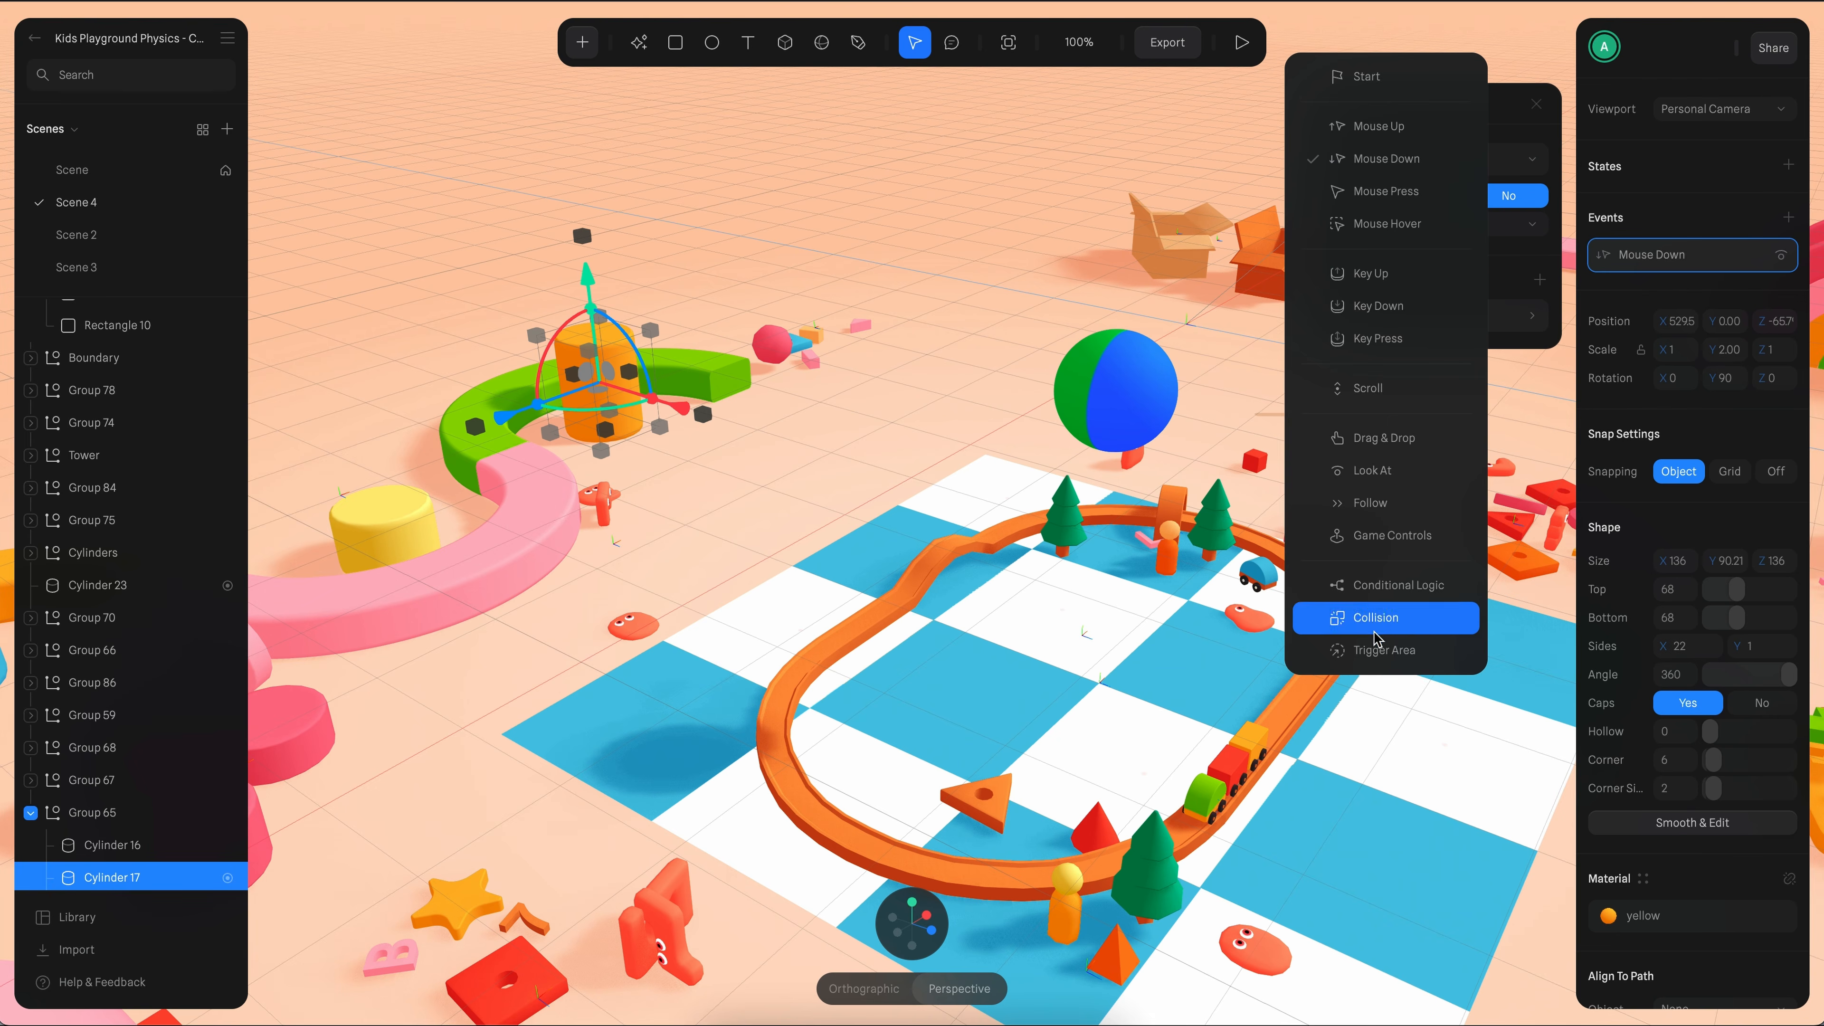
click(1382, 650)
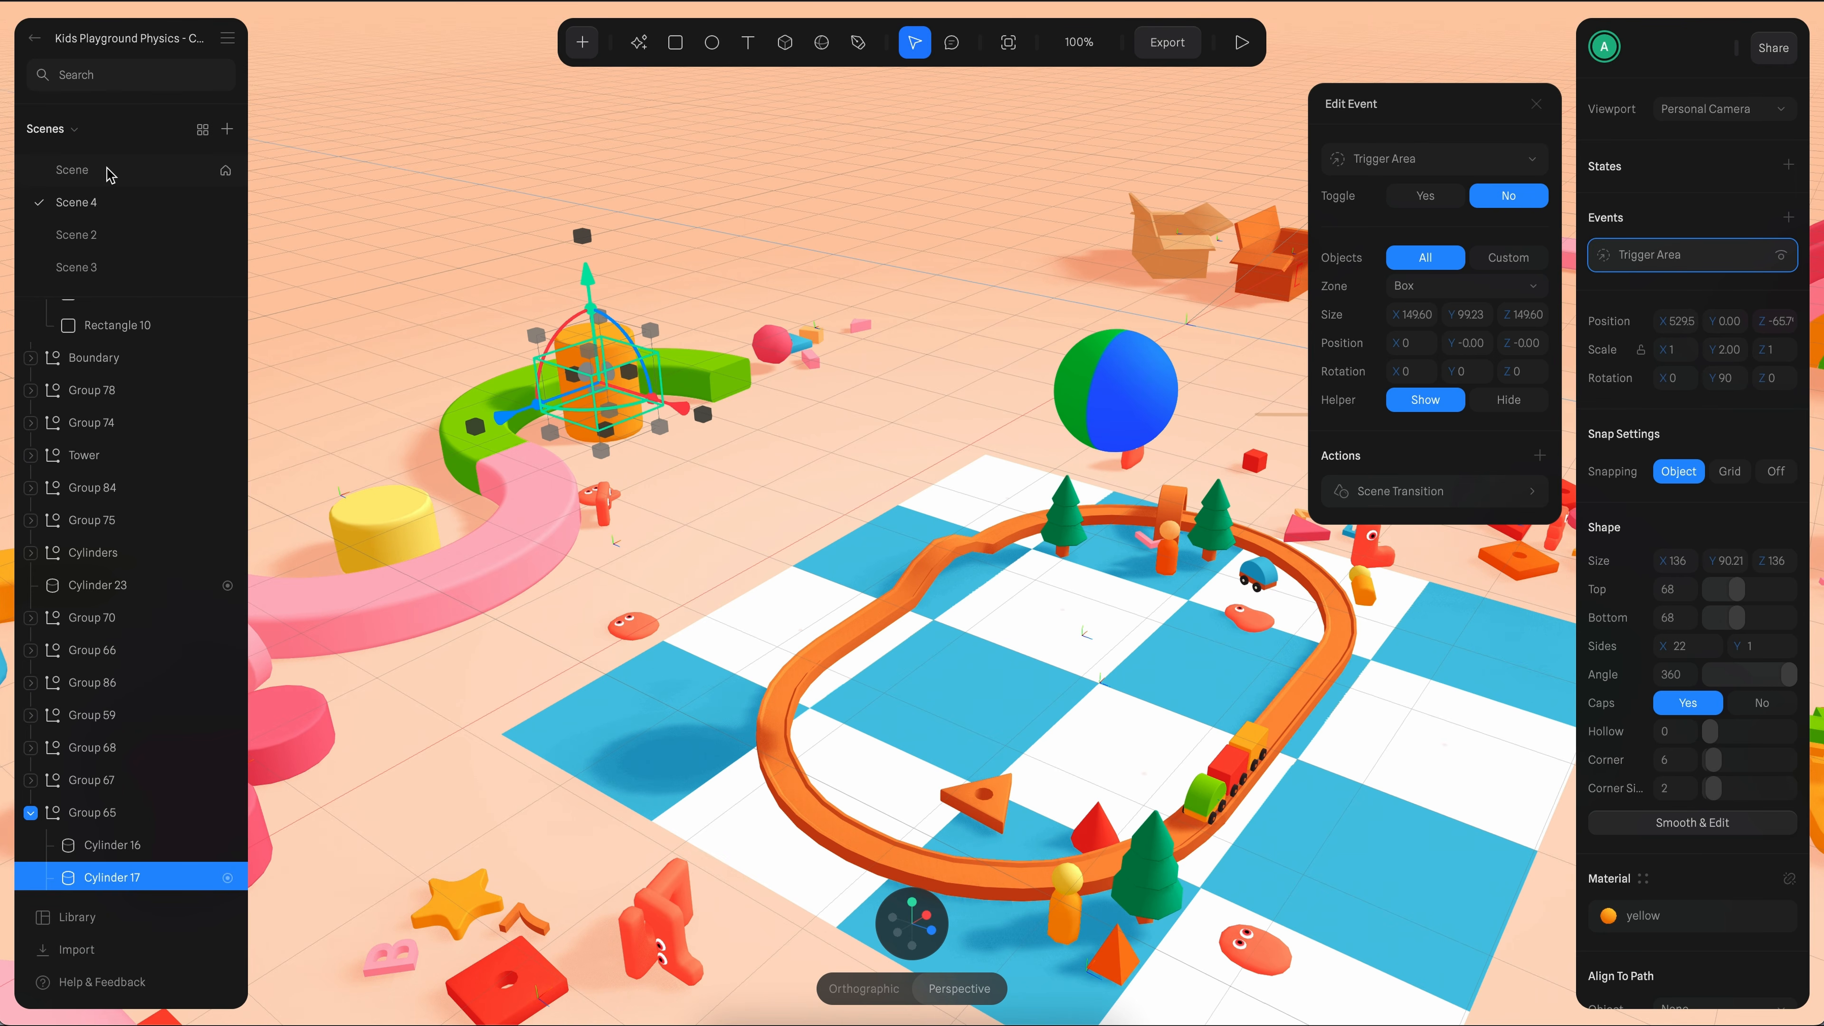
- In the home scene, move the orange cylinder out of Group 65 and rename it portal
click(72, 170)
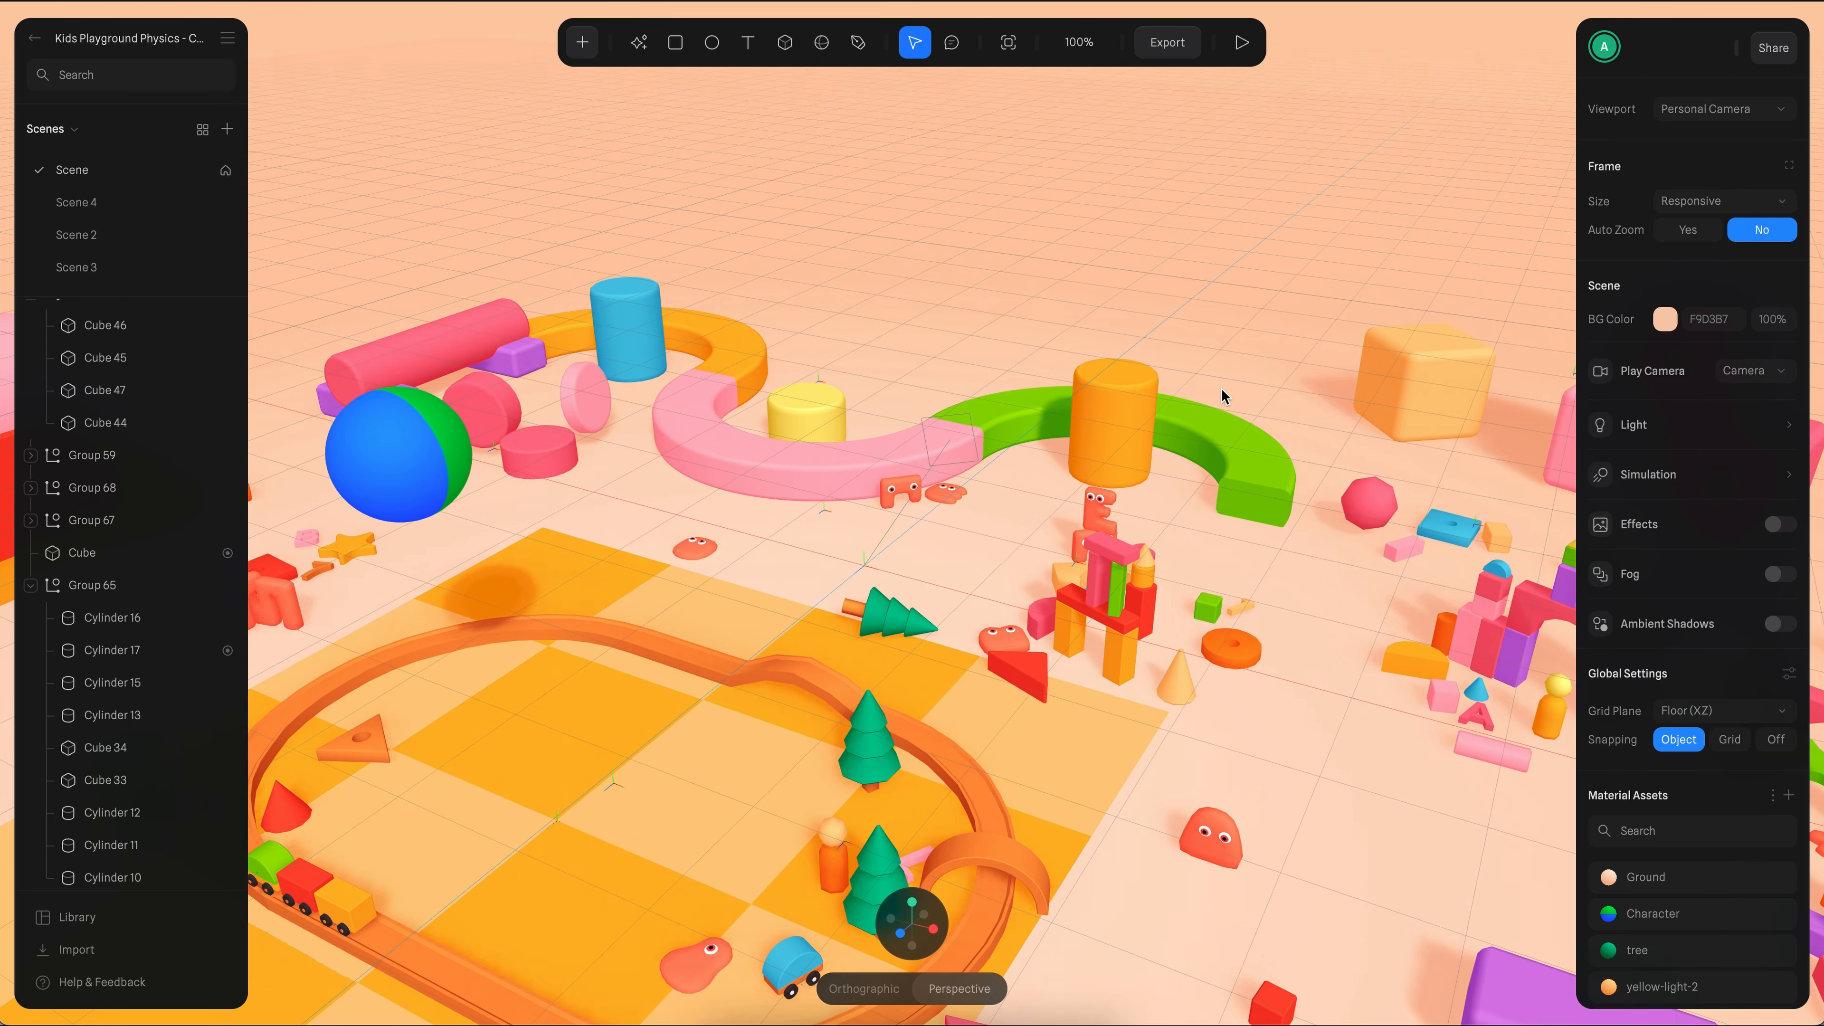
double_click(1122, 406)
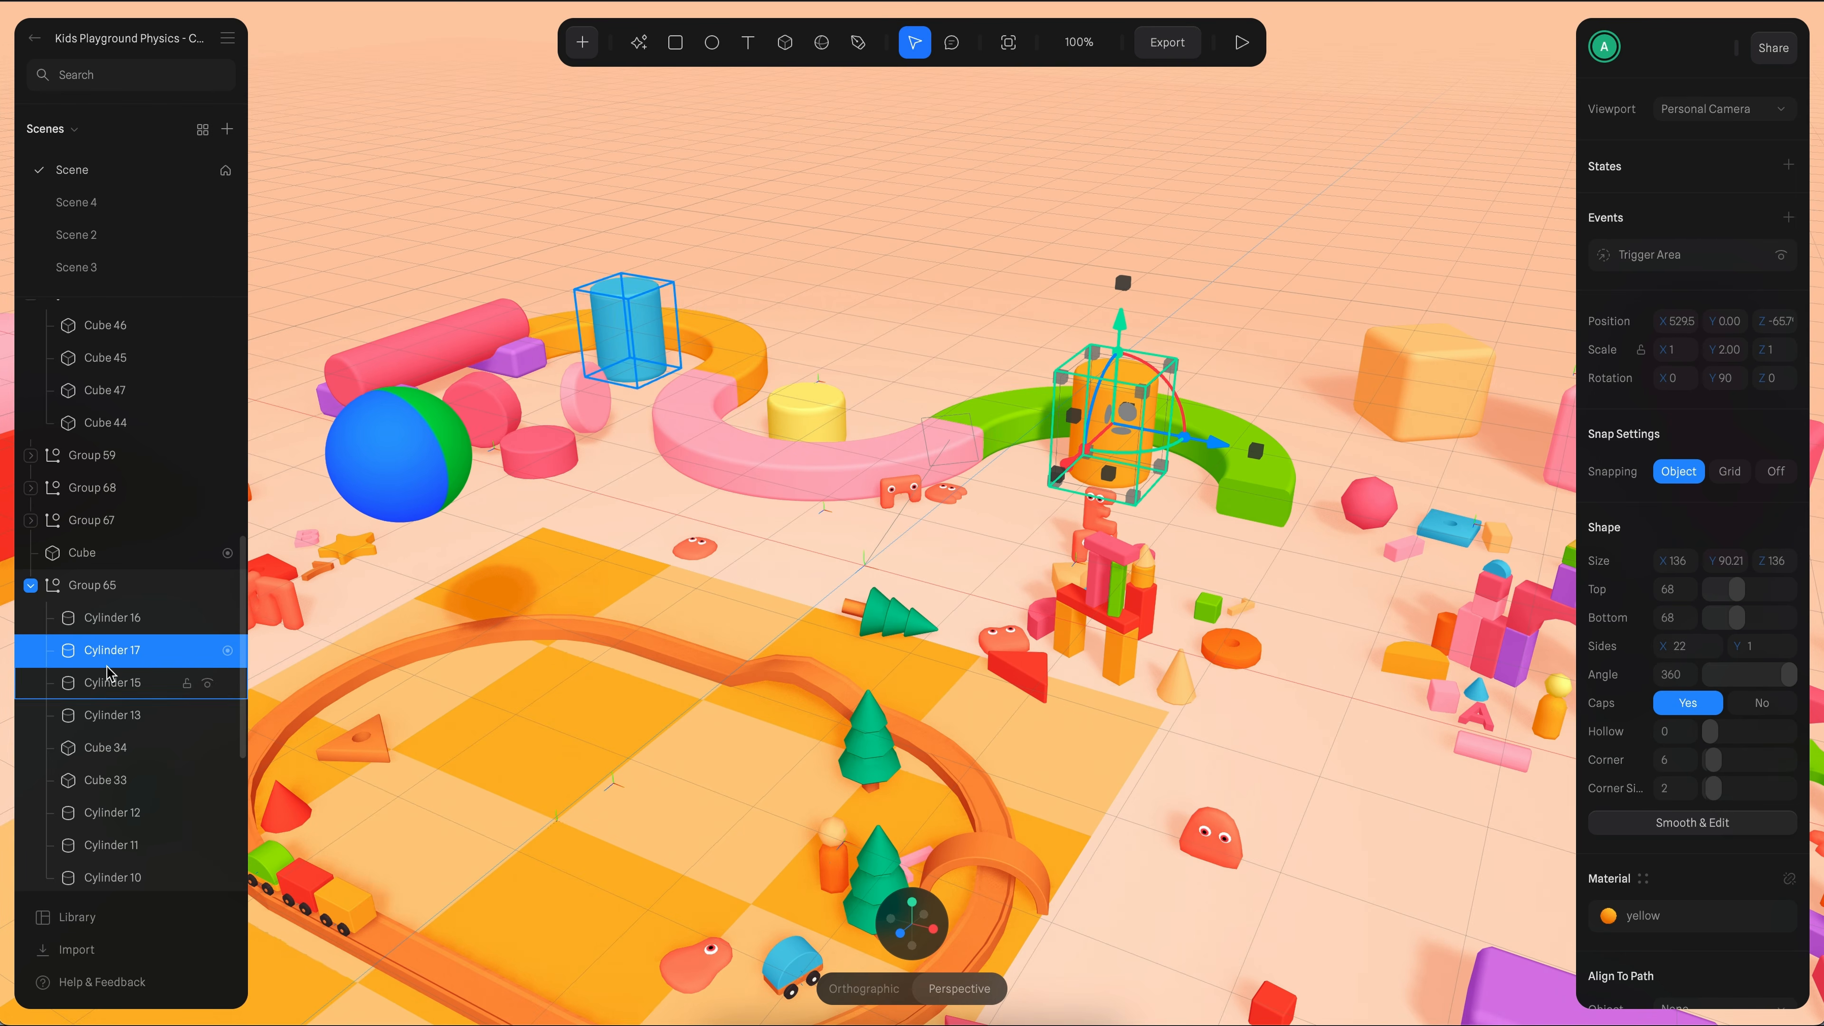
drag(101, 650, 109, 578)
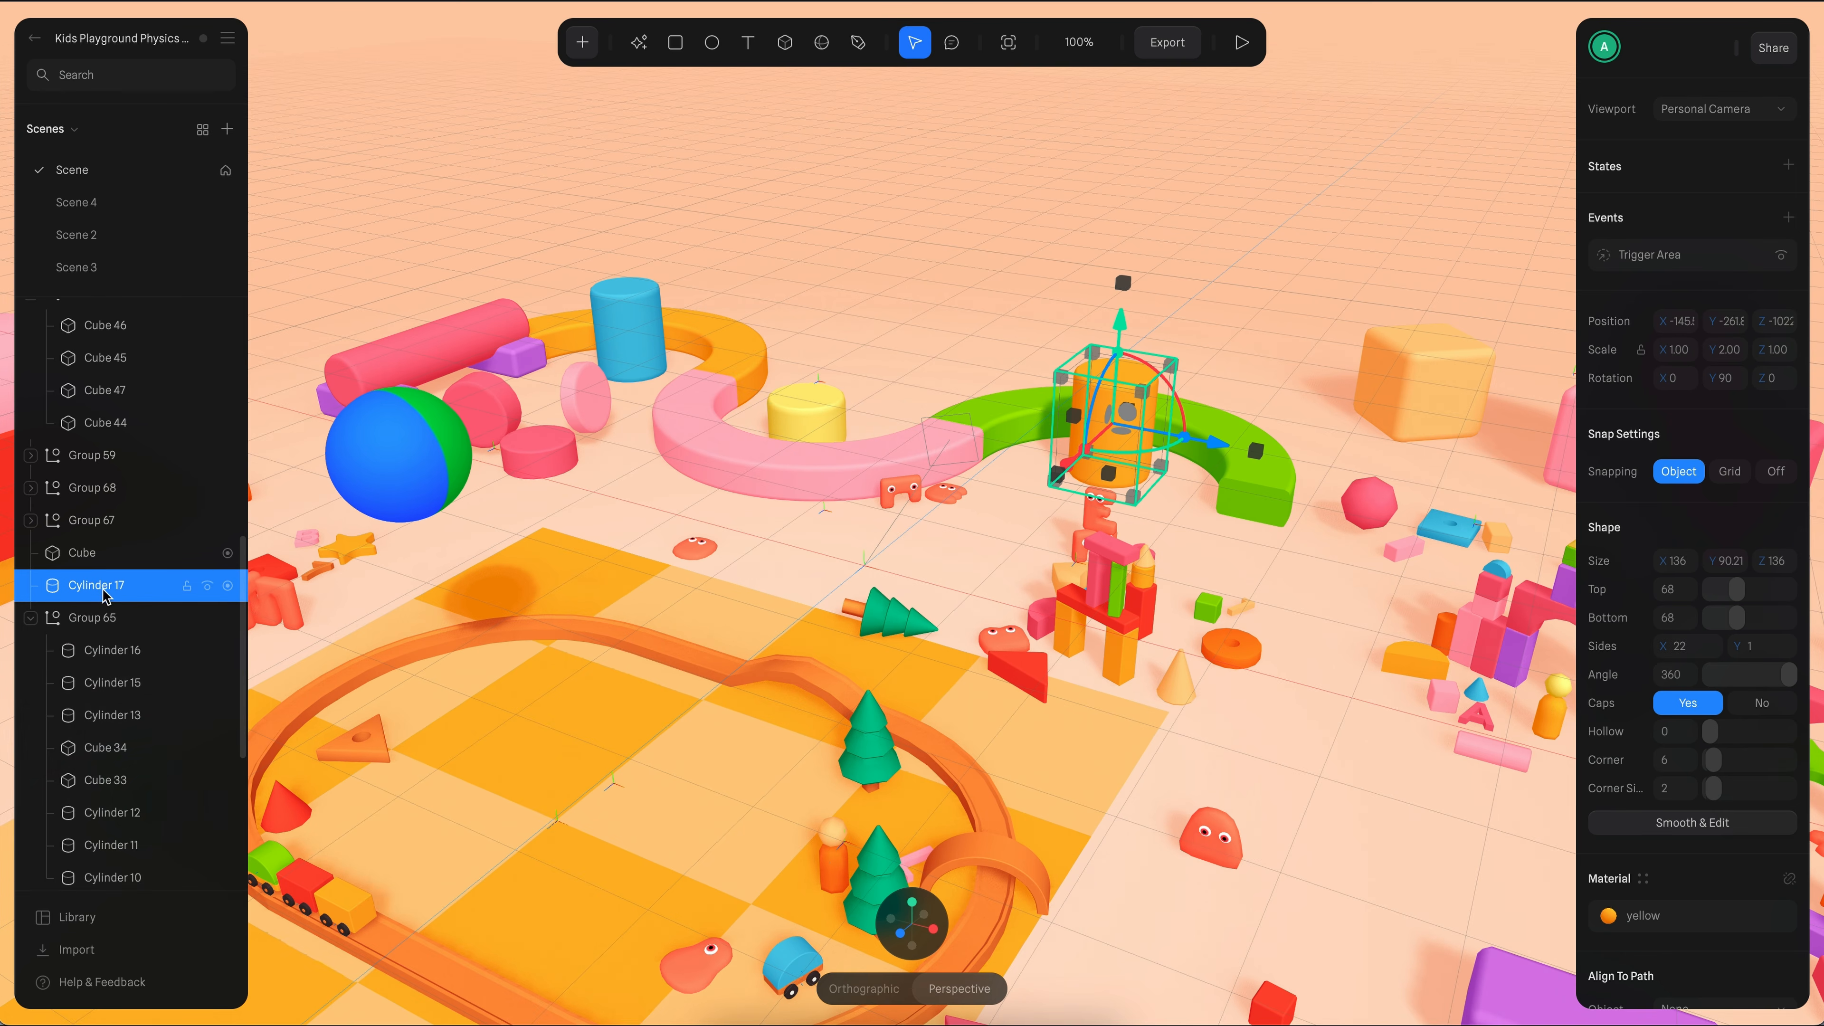
double_click(94, 587)
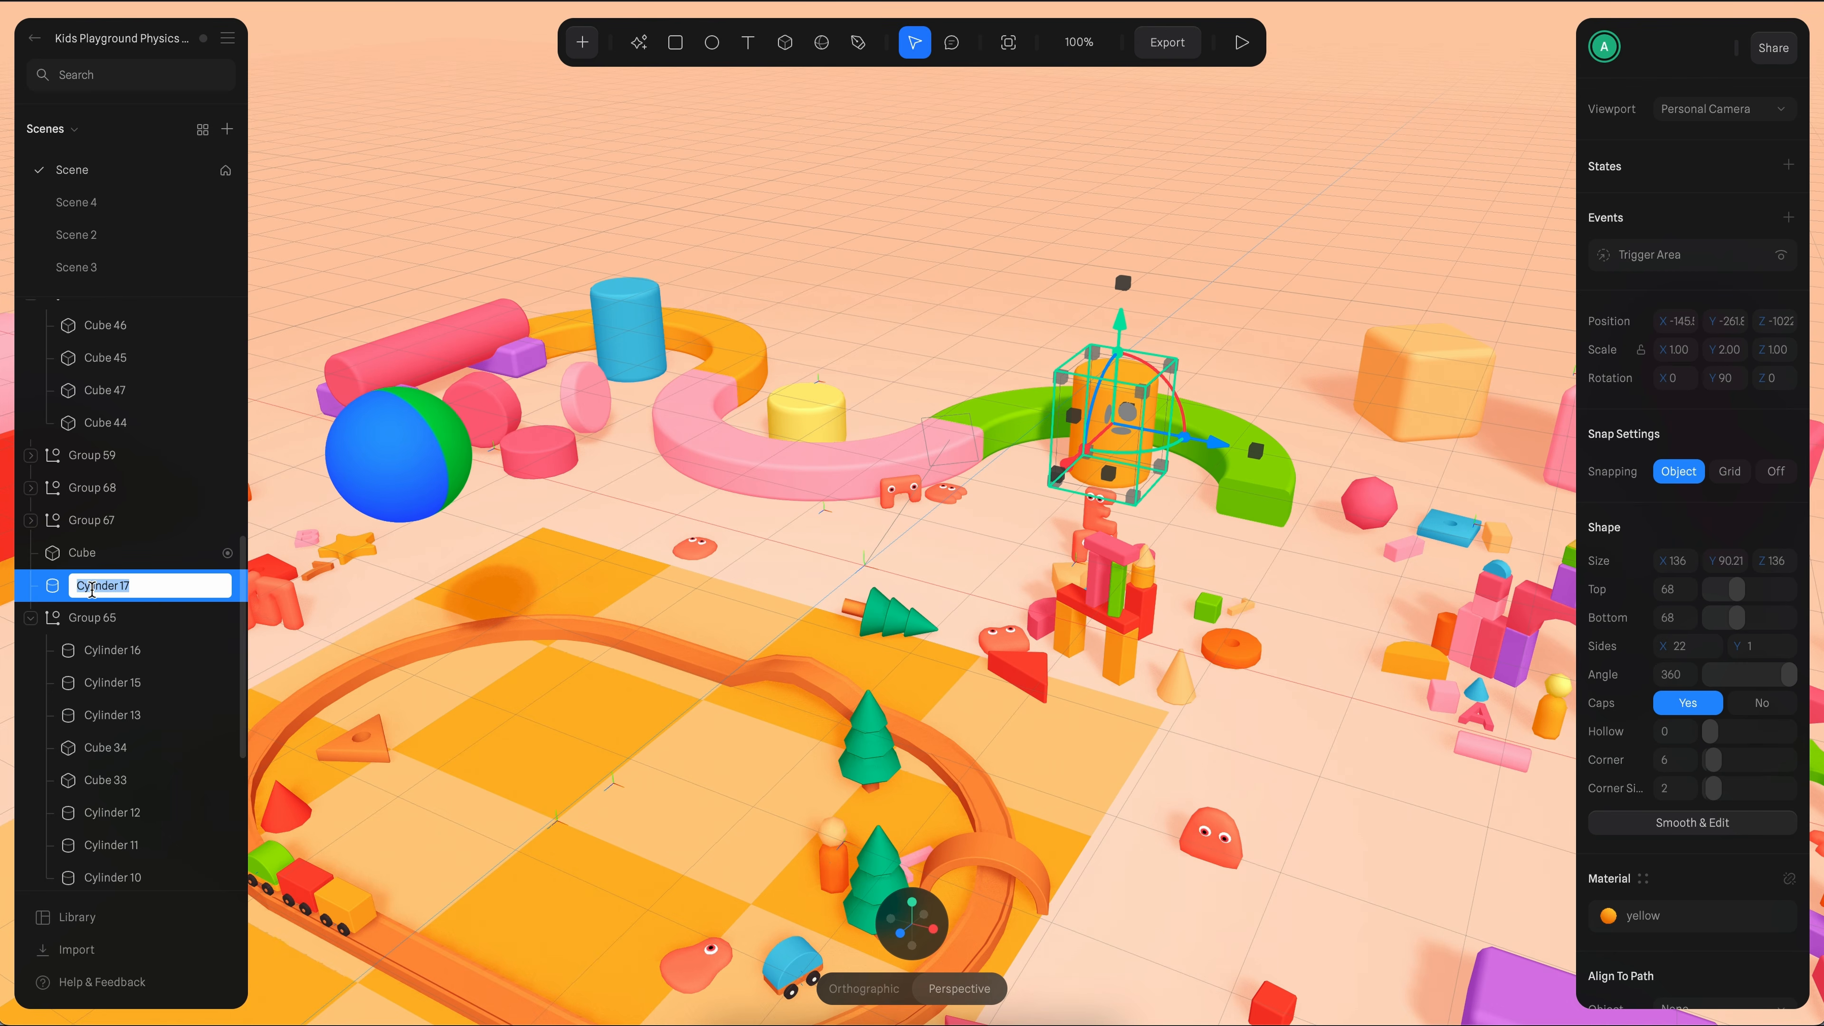
text(p)
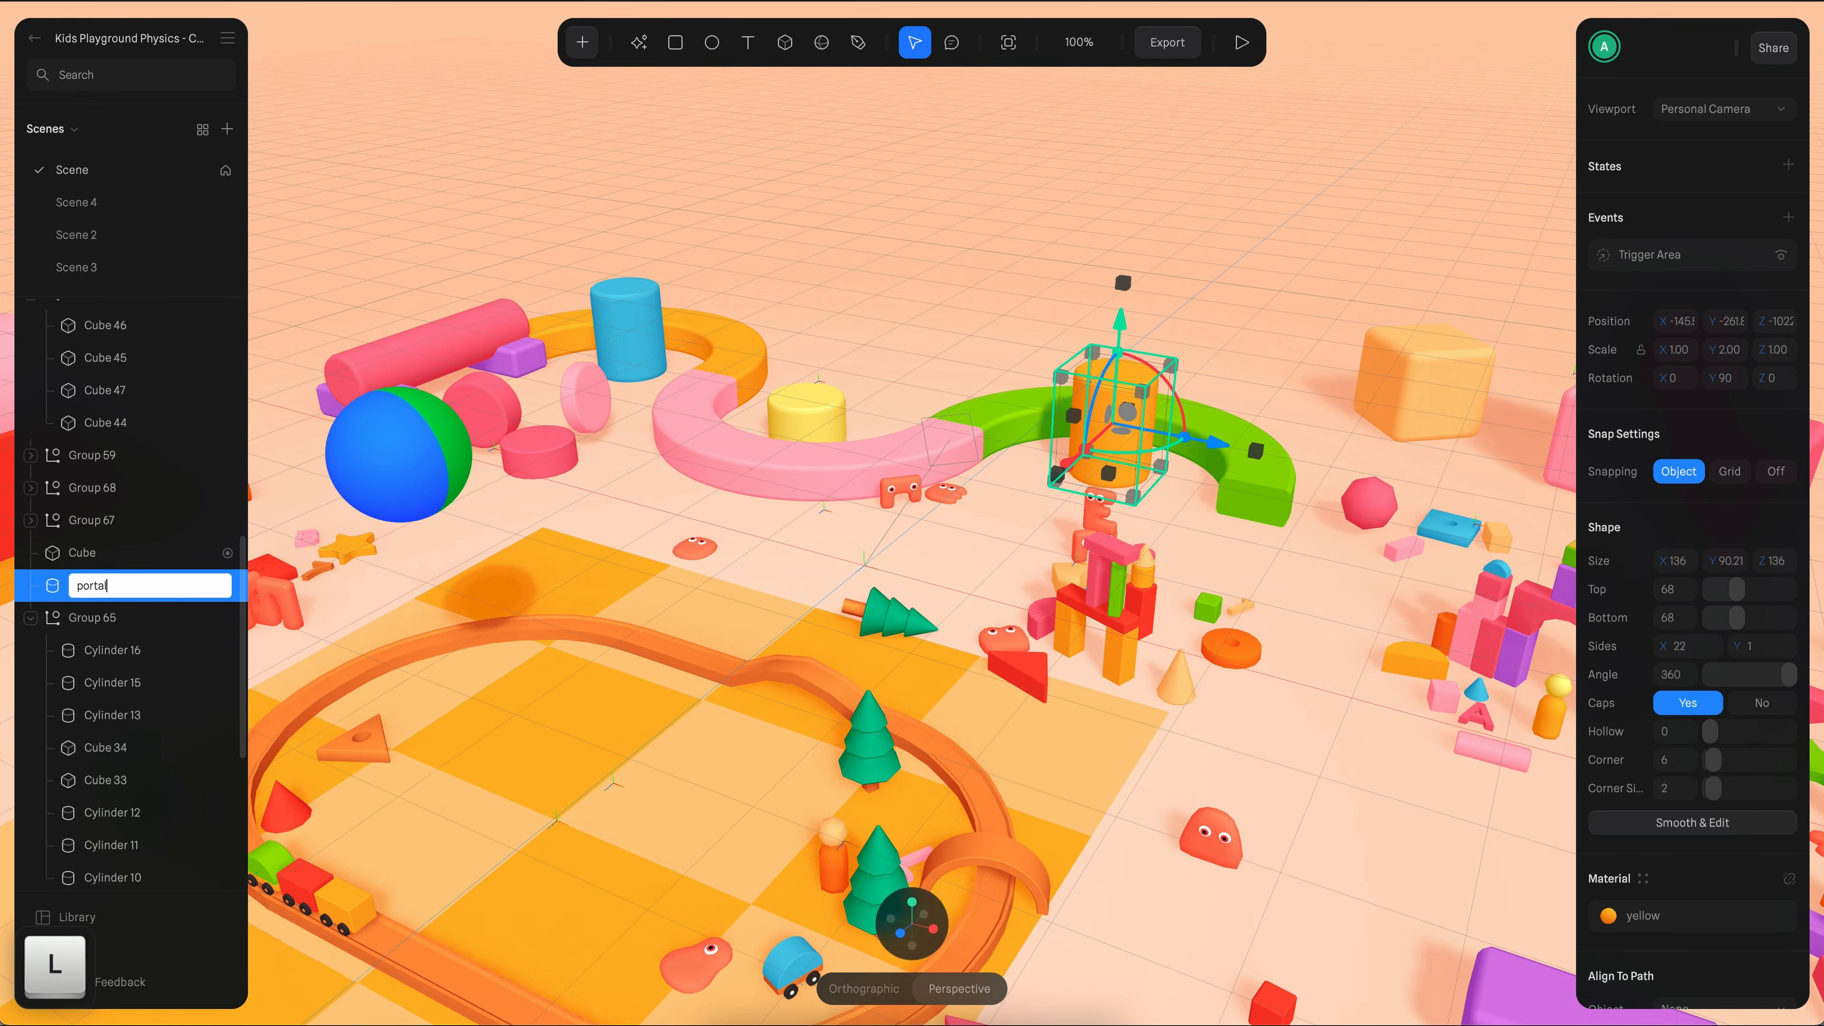
text(ortal)
key(Return)
- Create a component from the portal cylinder, inspect the inner cylinder's Trigger Area event, and select the component
right_click(88, 588)
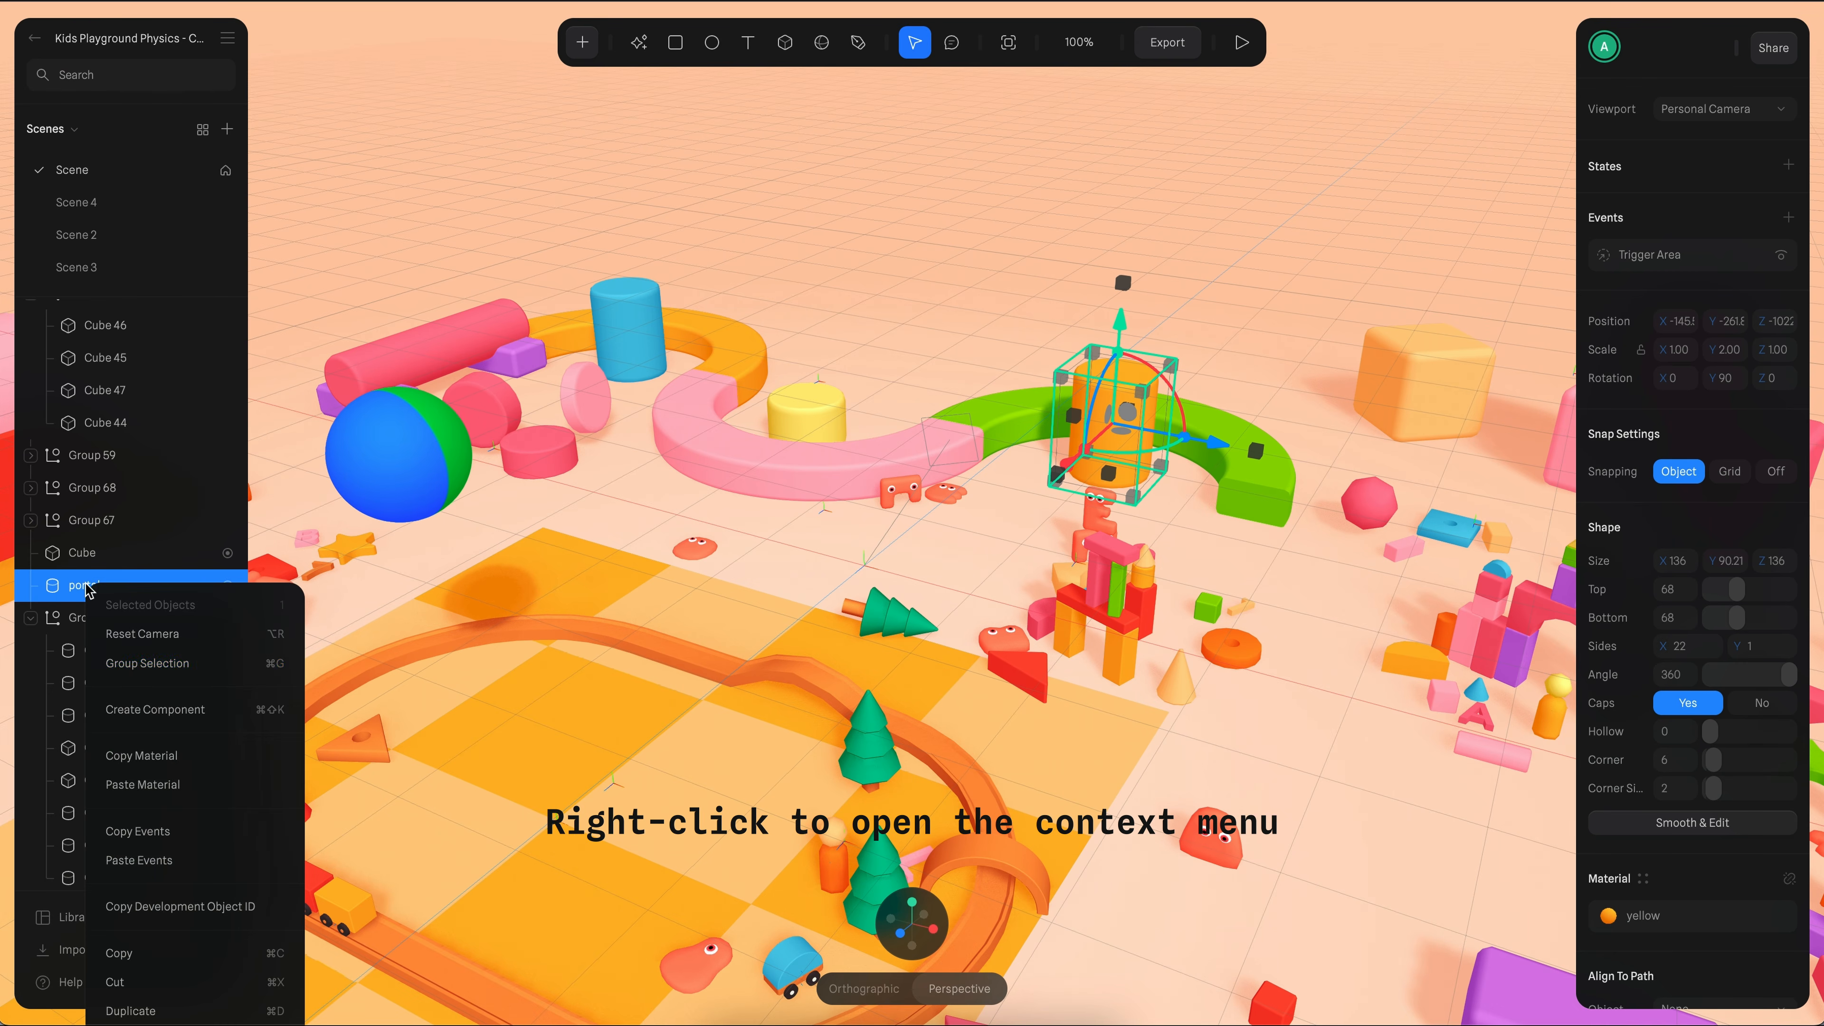
click(178, 710)
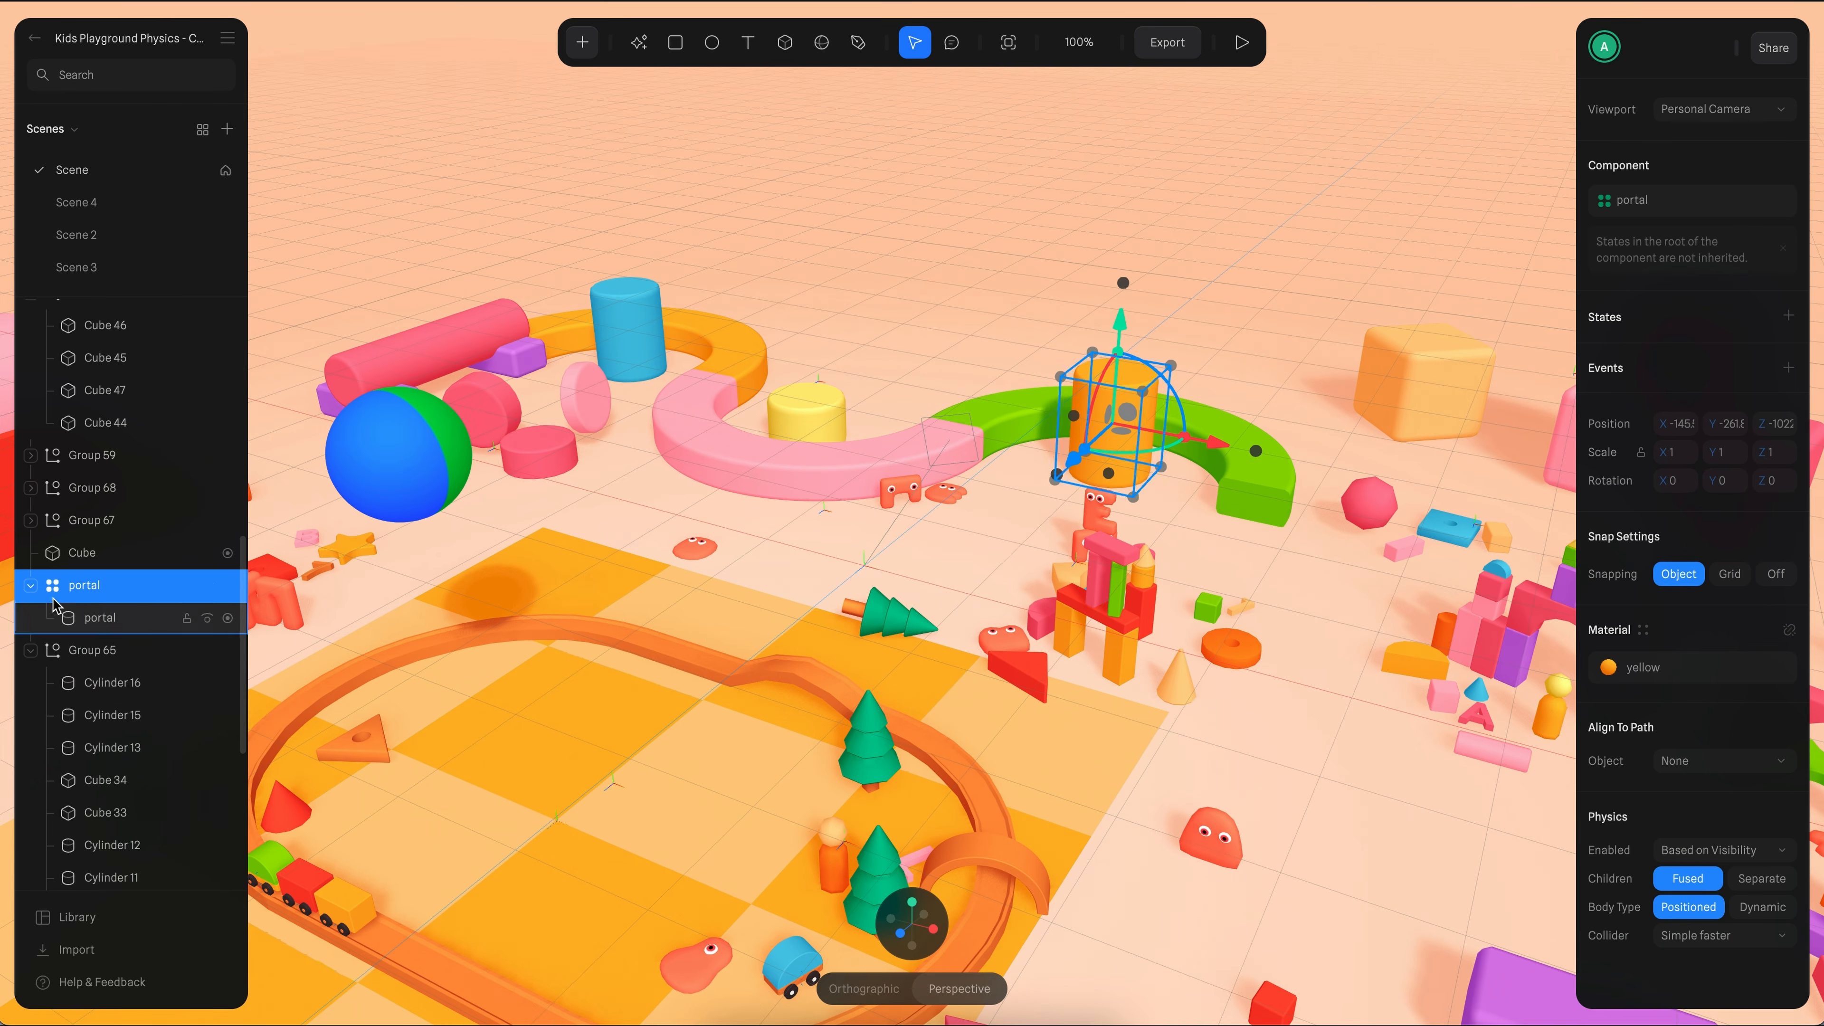
click(115, 618)
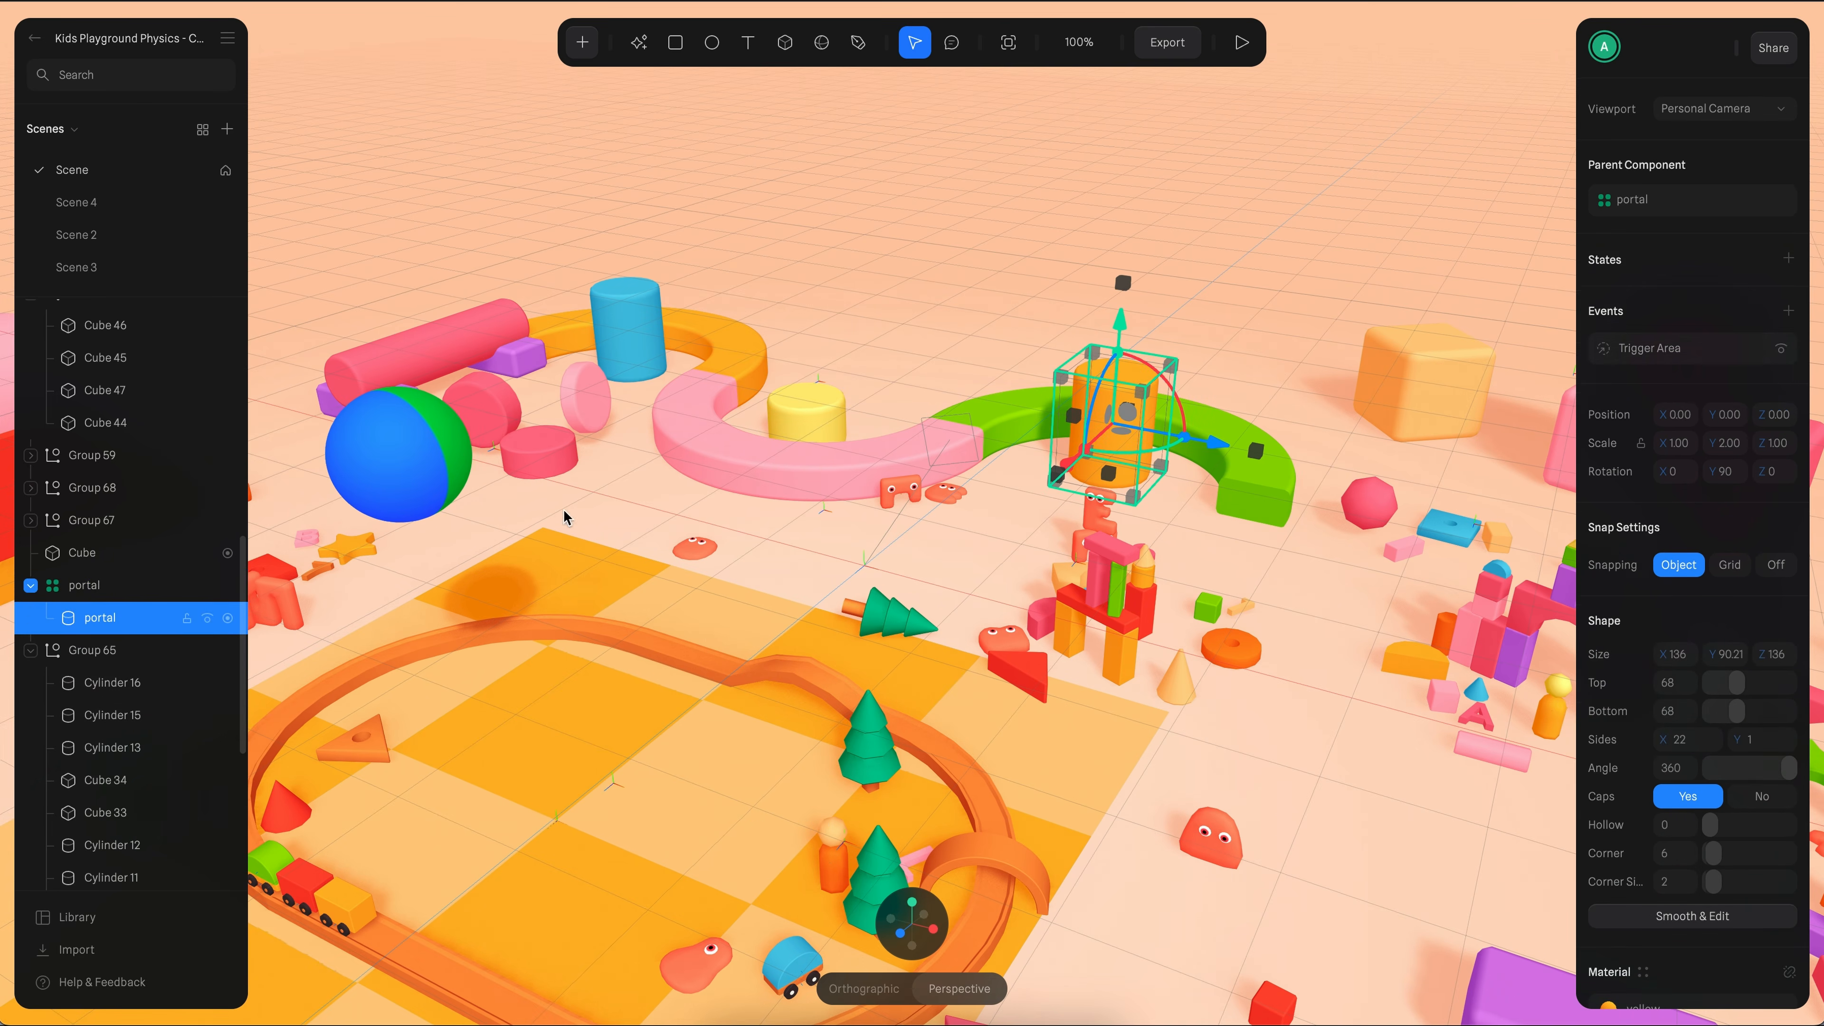
click(1685, 355)
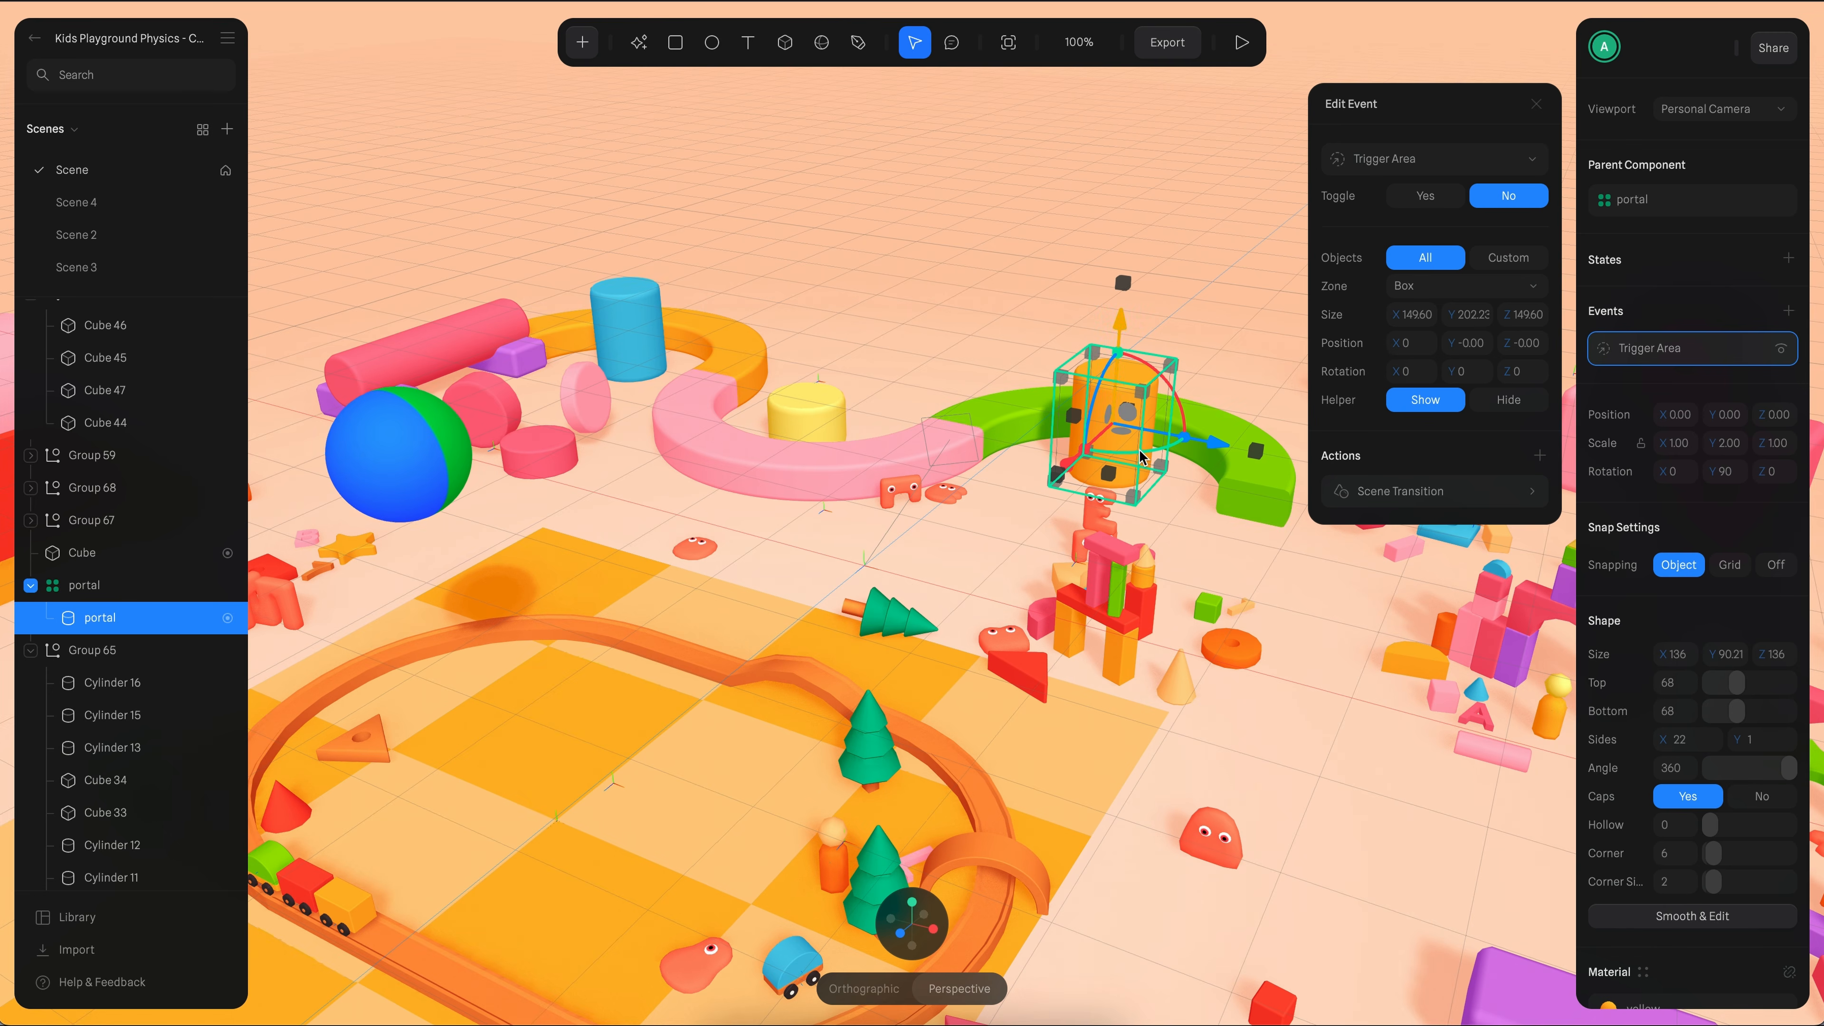
click(120, 585)
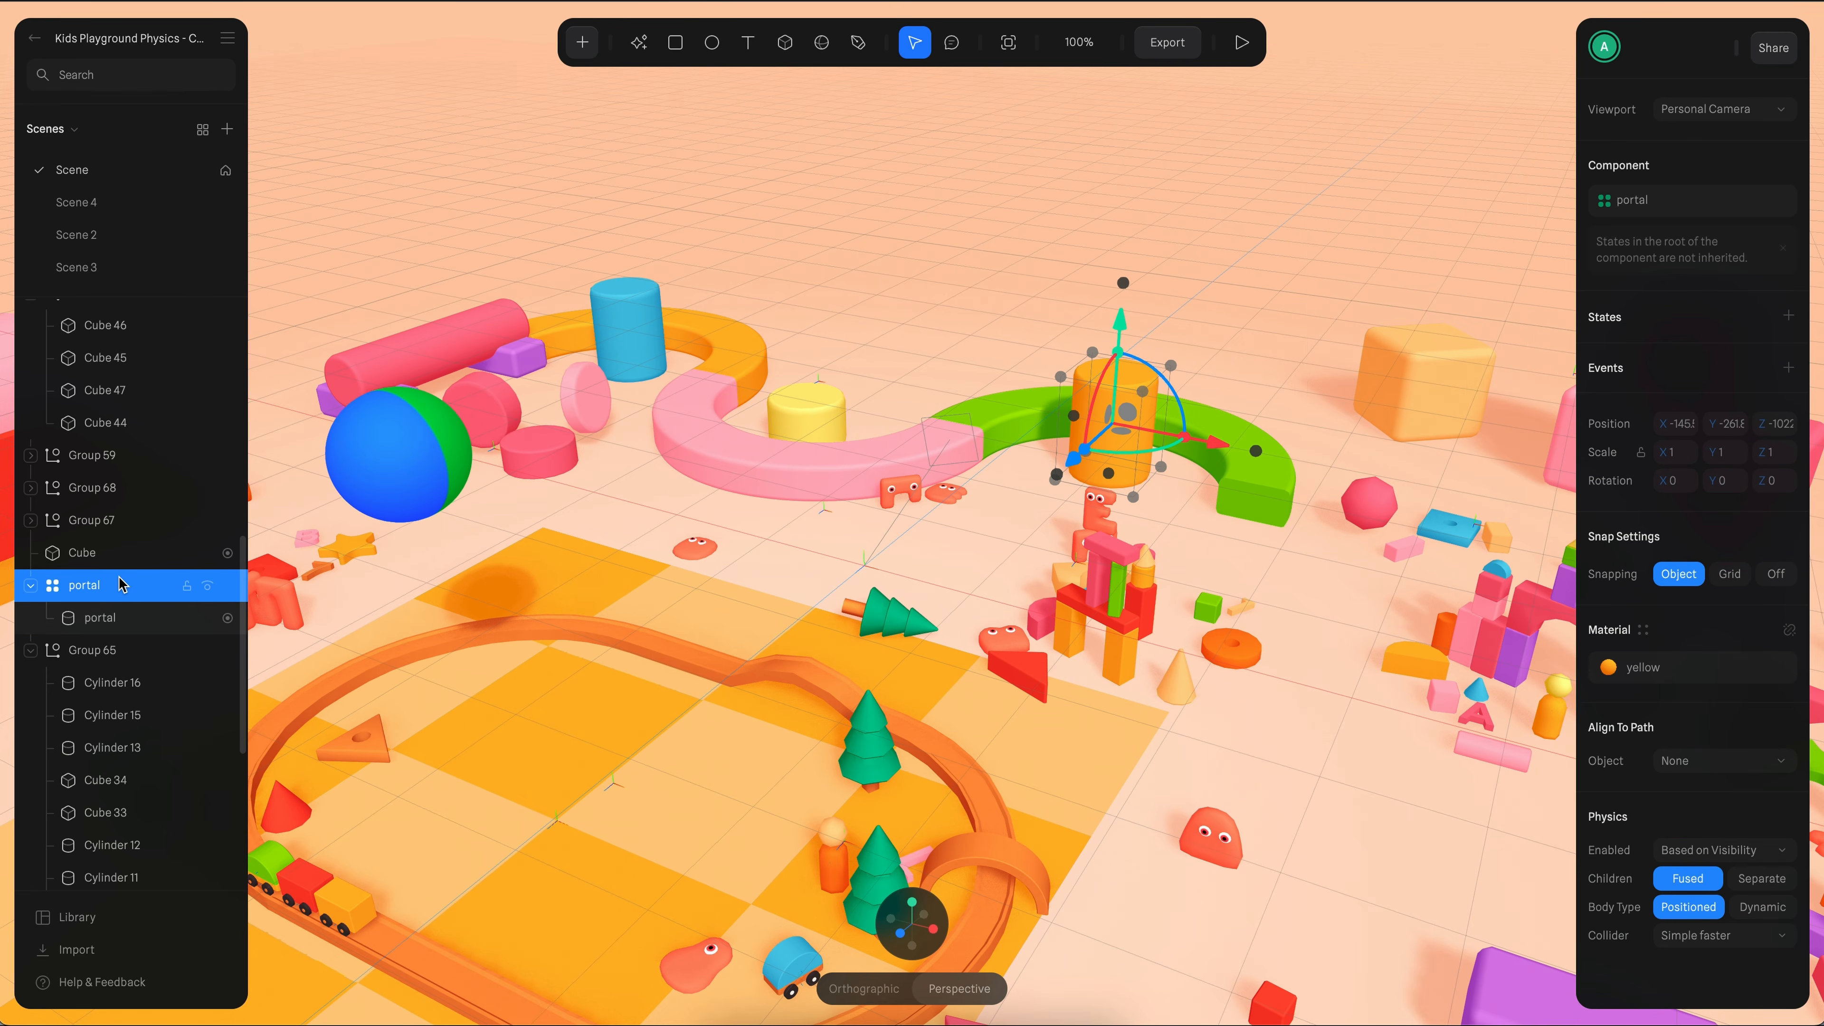
- Copy the portal component from the home scene and paste it as an instance into Scene 4 in place of the orange cylinder
key(super+c)
click(113, 210)
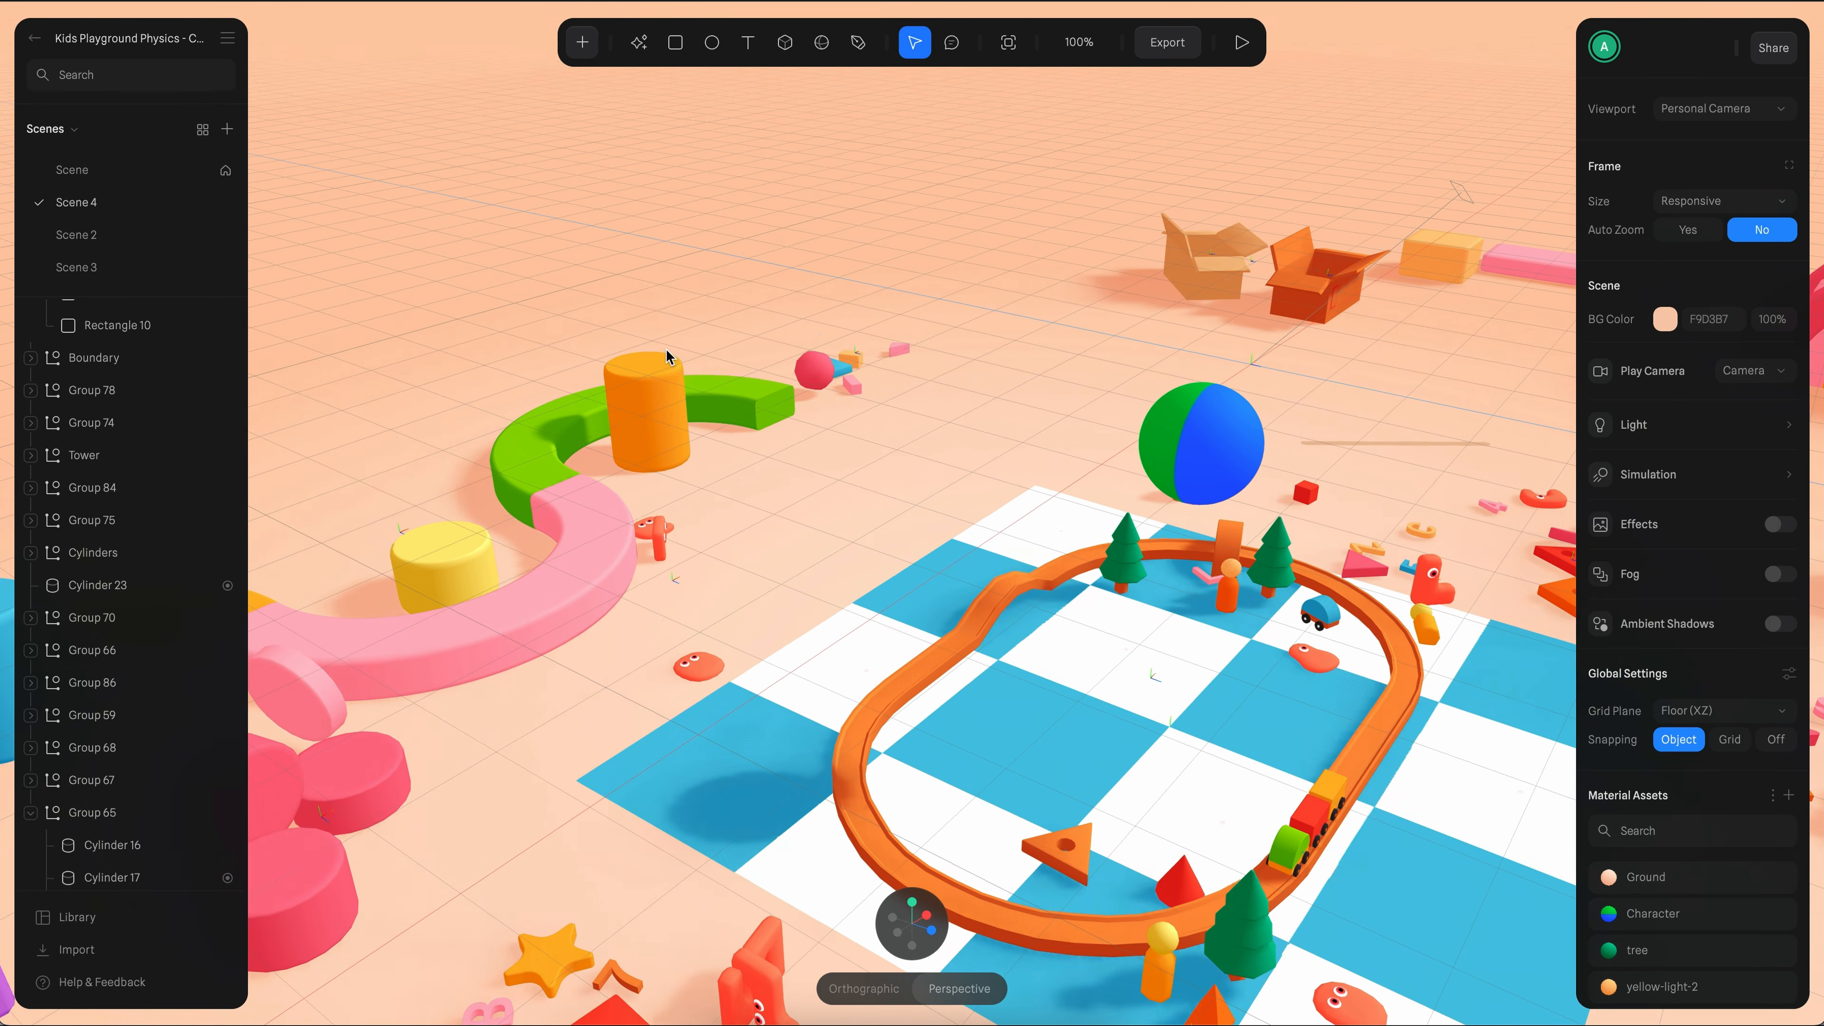
click(653, 391)
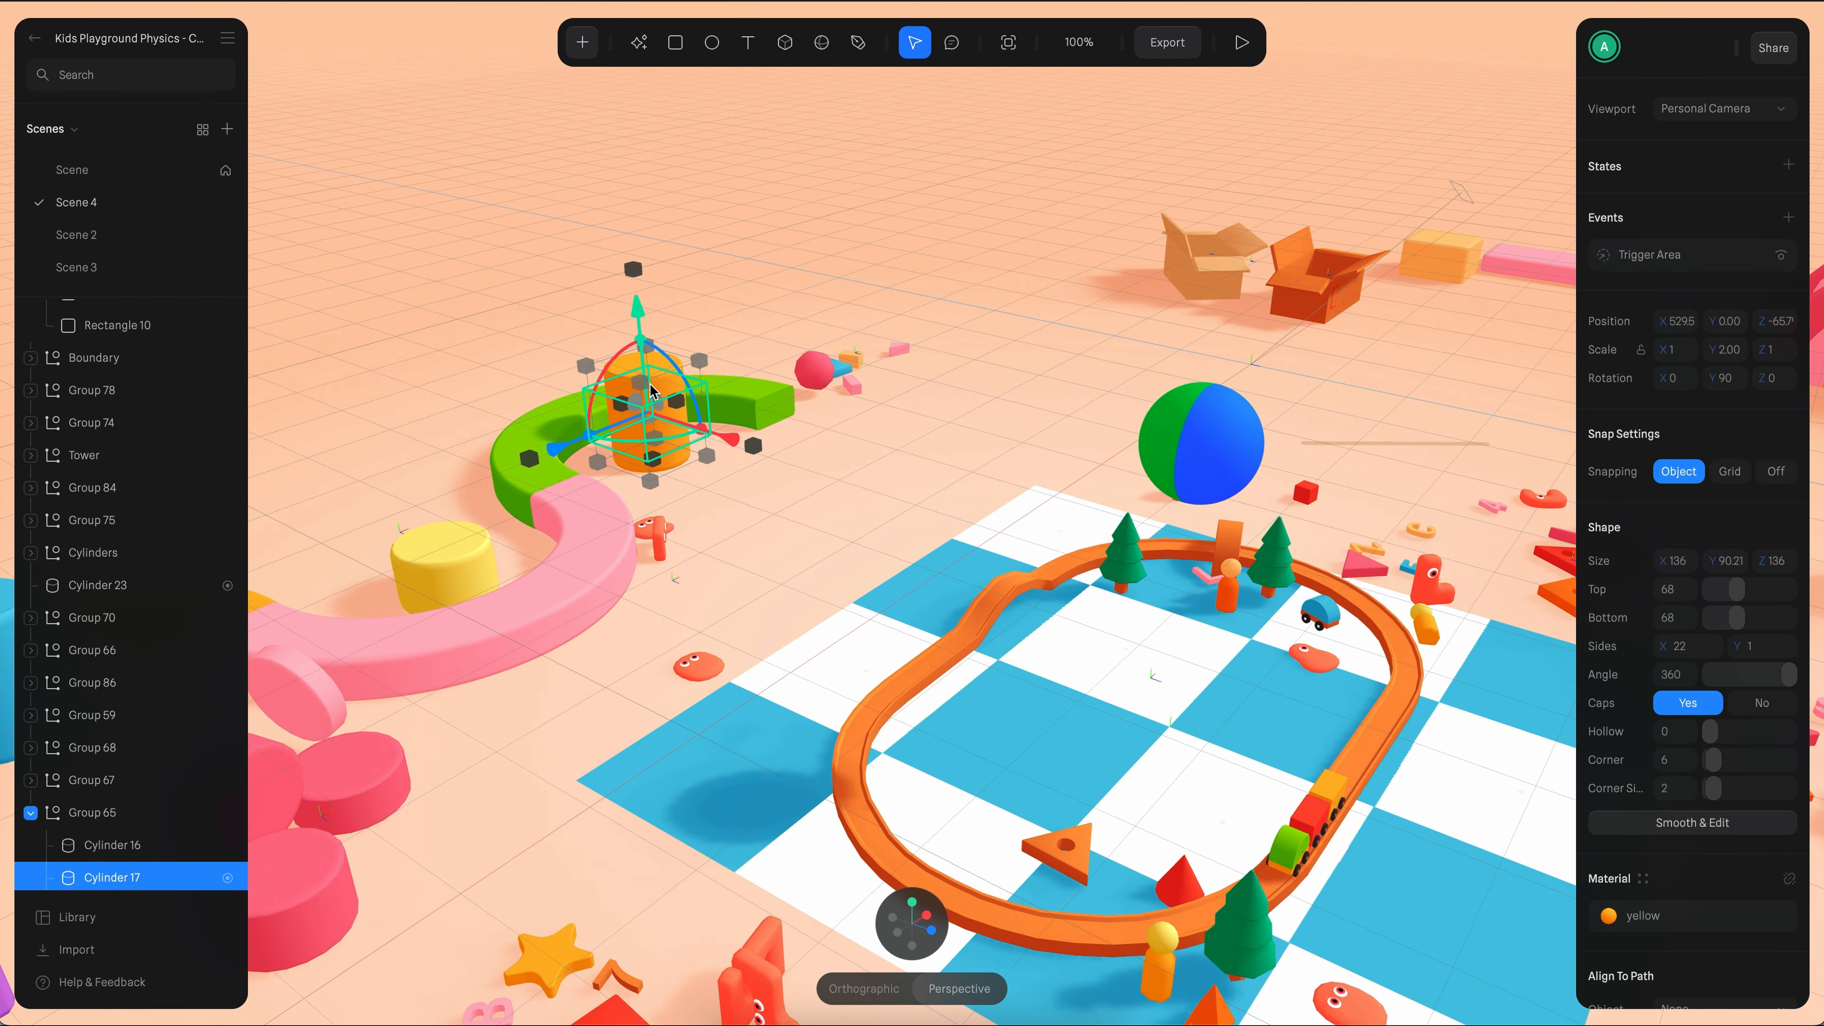
key(super+v)
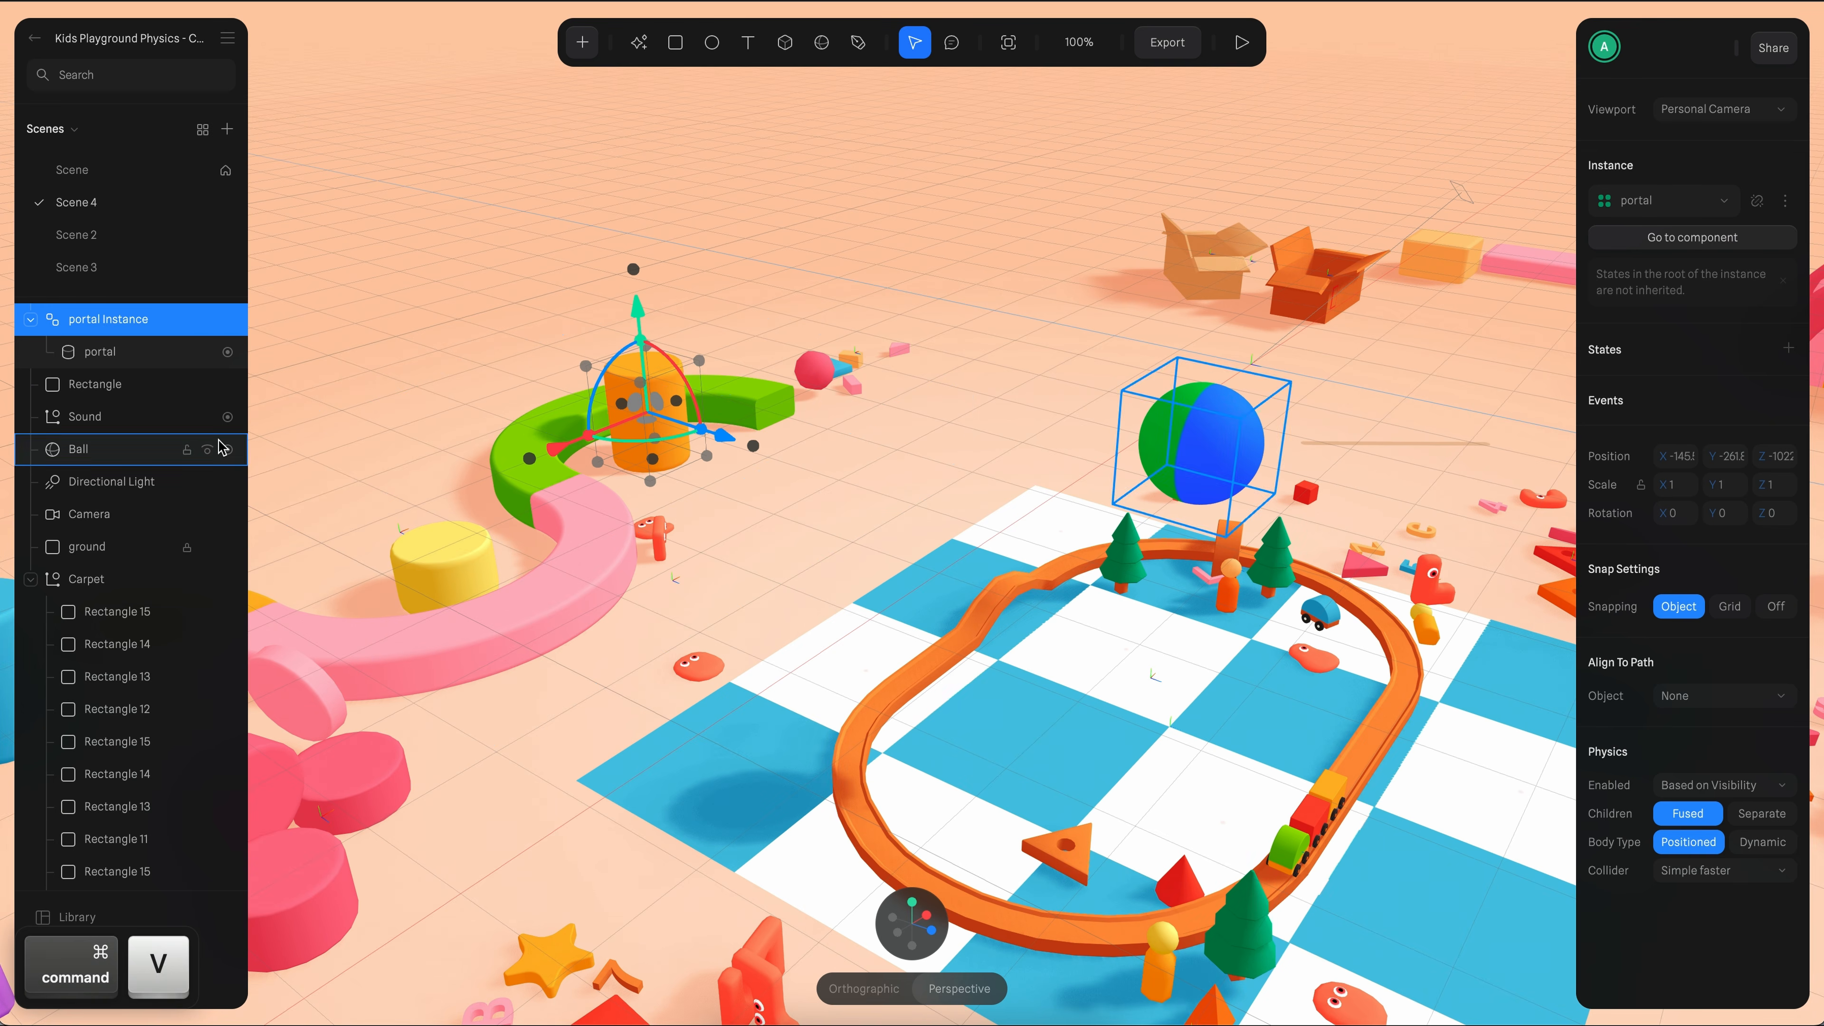
scroll(865, 460, left, 3)
scroll(889, 352, left, 2)
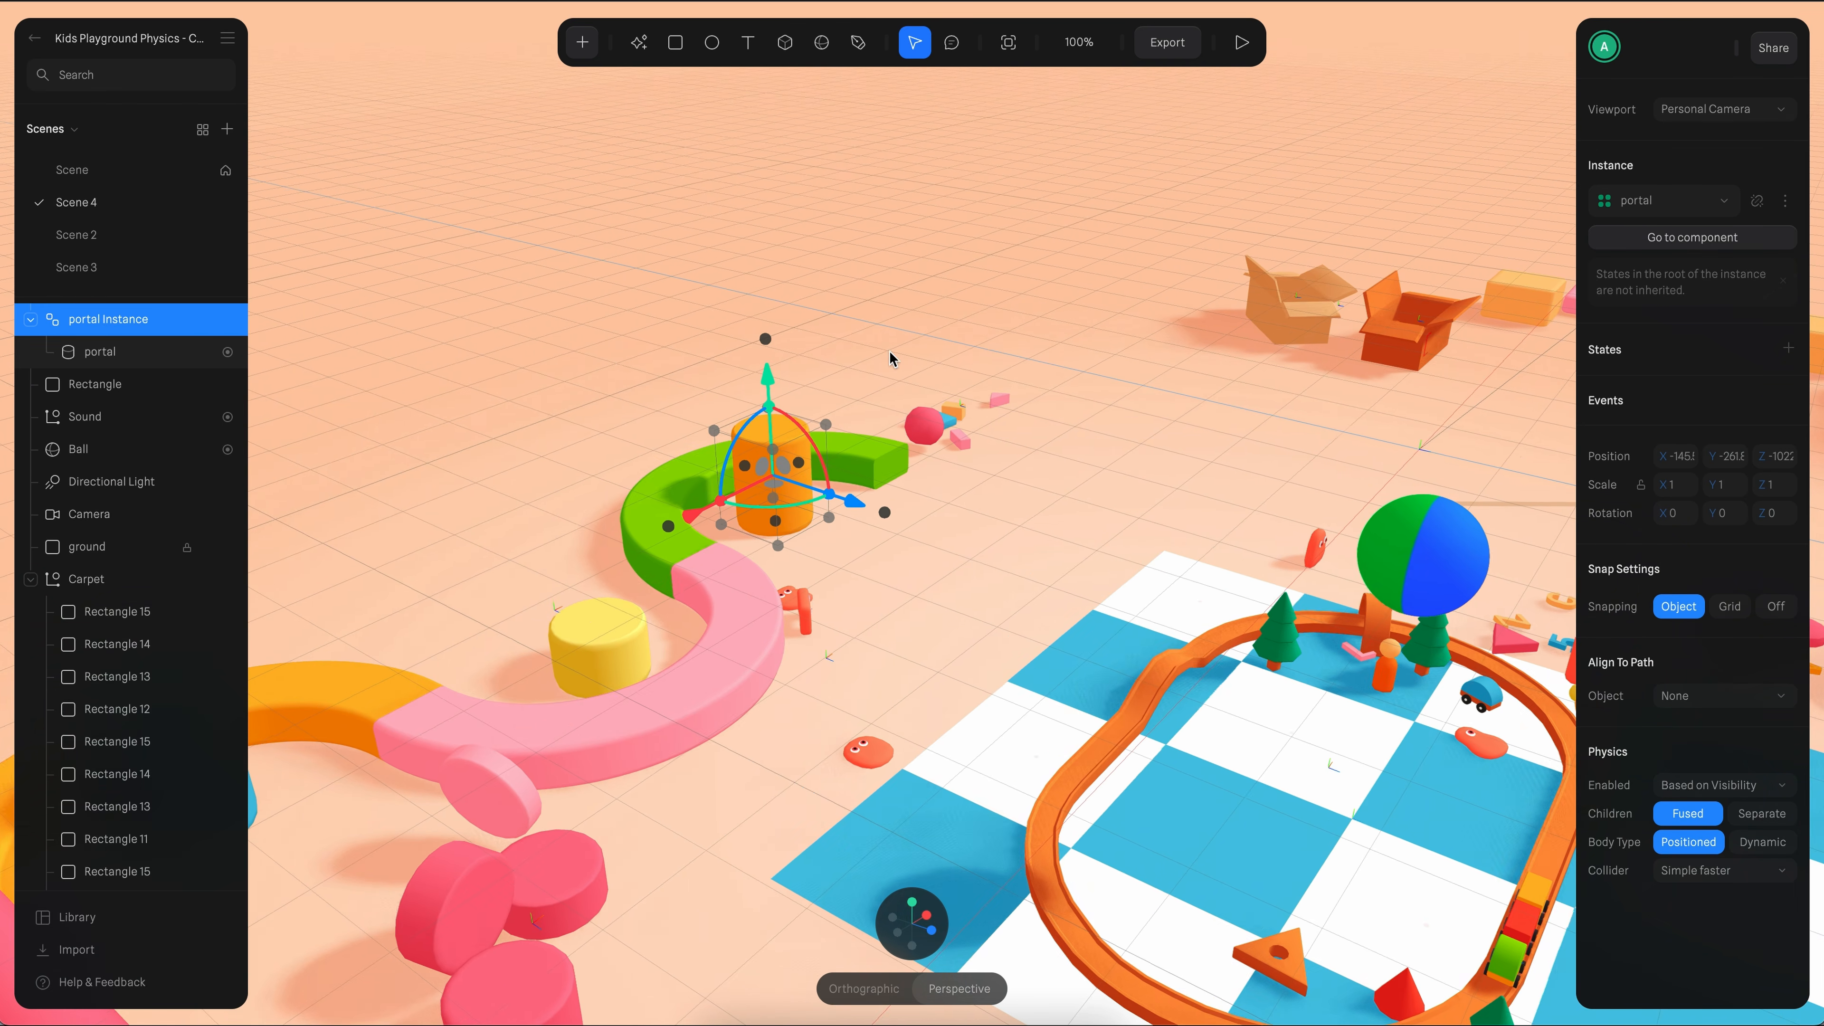
alt+drag(1003, 371, 948, 375)
scroll(948, 375, right, 3)
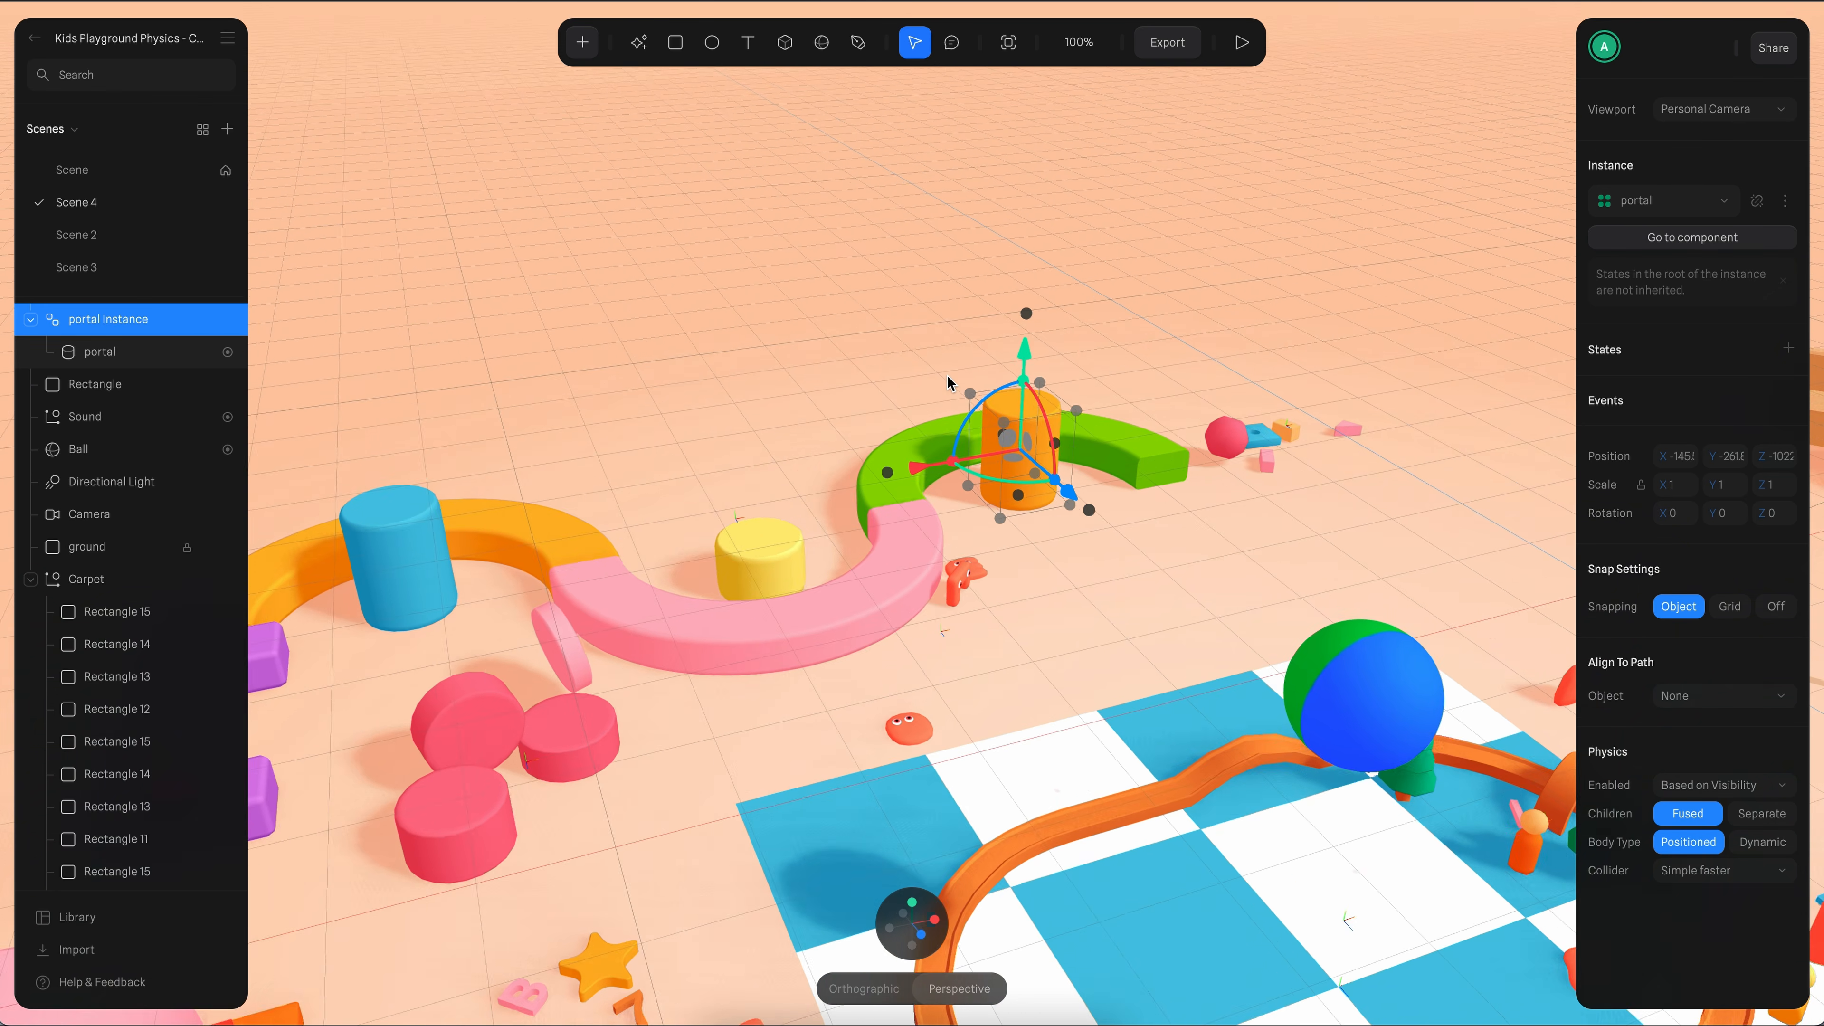
scroll(1043, 381, up, 5)
scroll(1044, 381, right, 3)
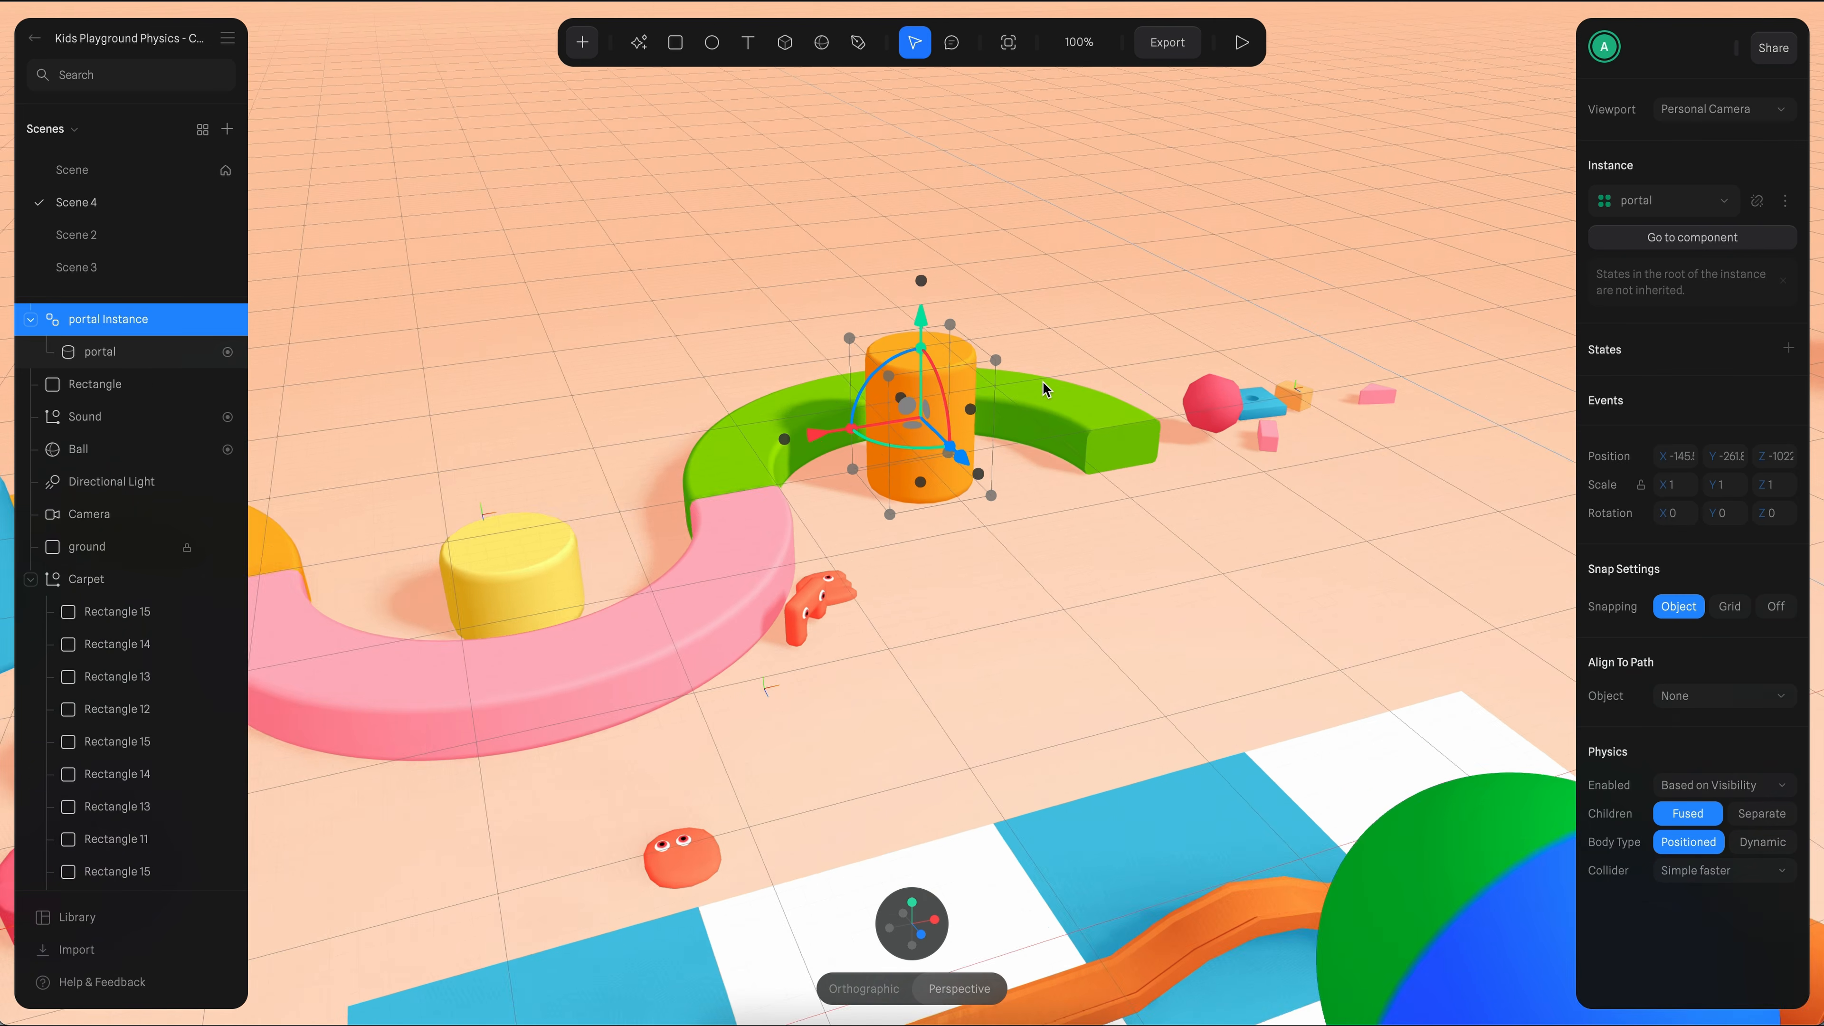
- Apply the bluse material asset to the cylinder inside the portal instance in Scene 4
click(100, 351)
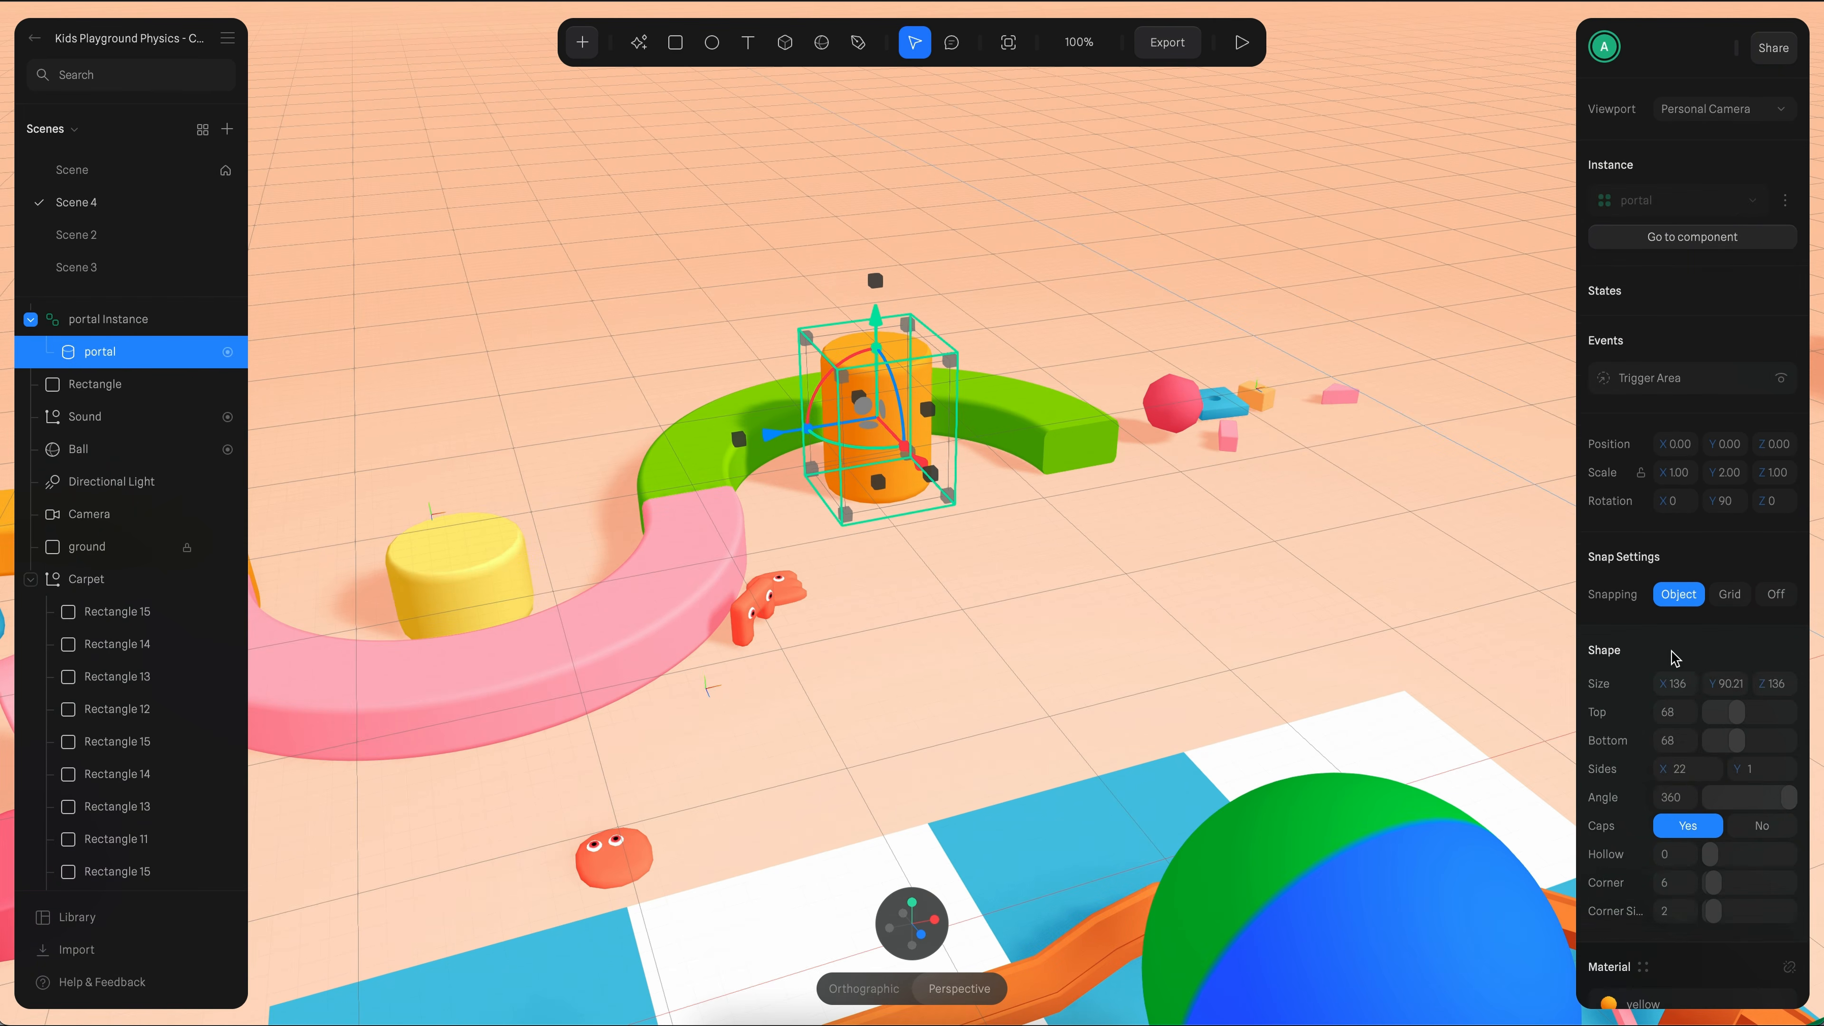
scroll(1674, 657, down, 4)
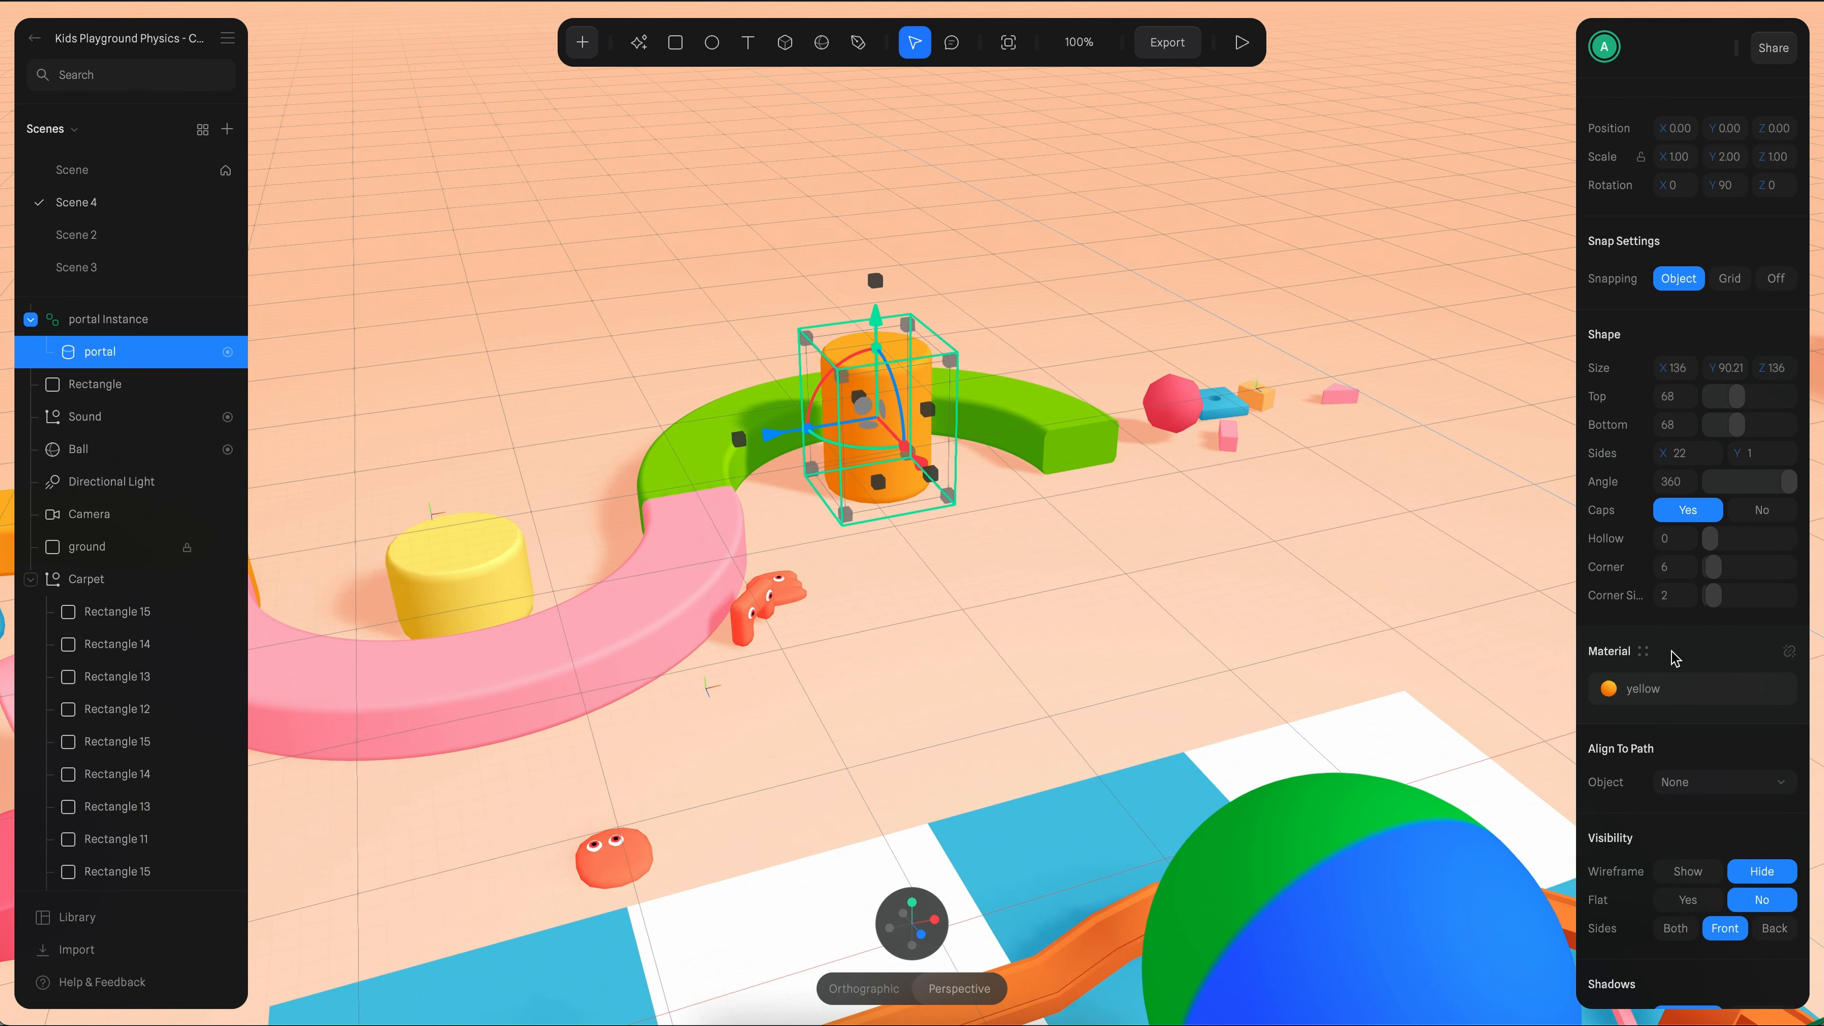
click(1646, 655)
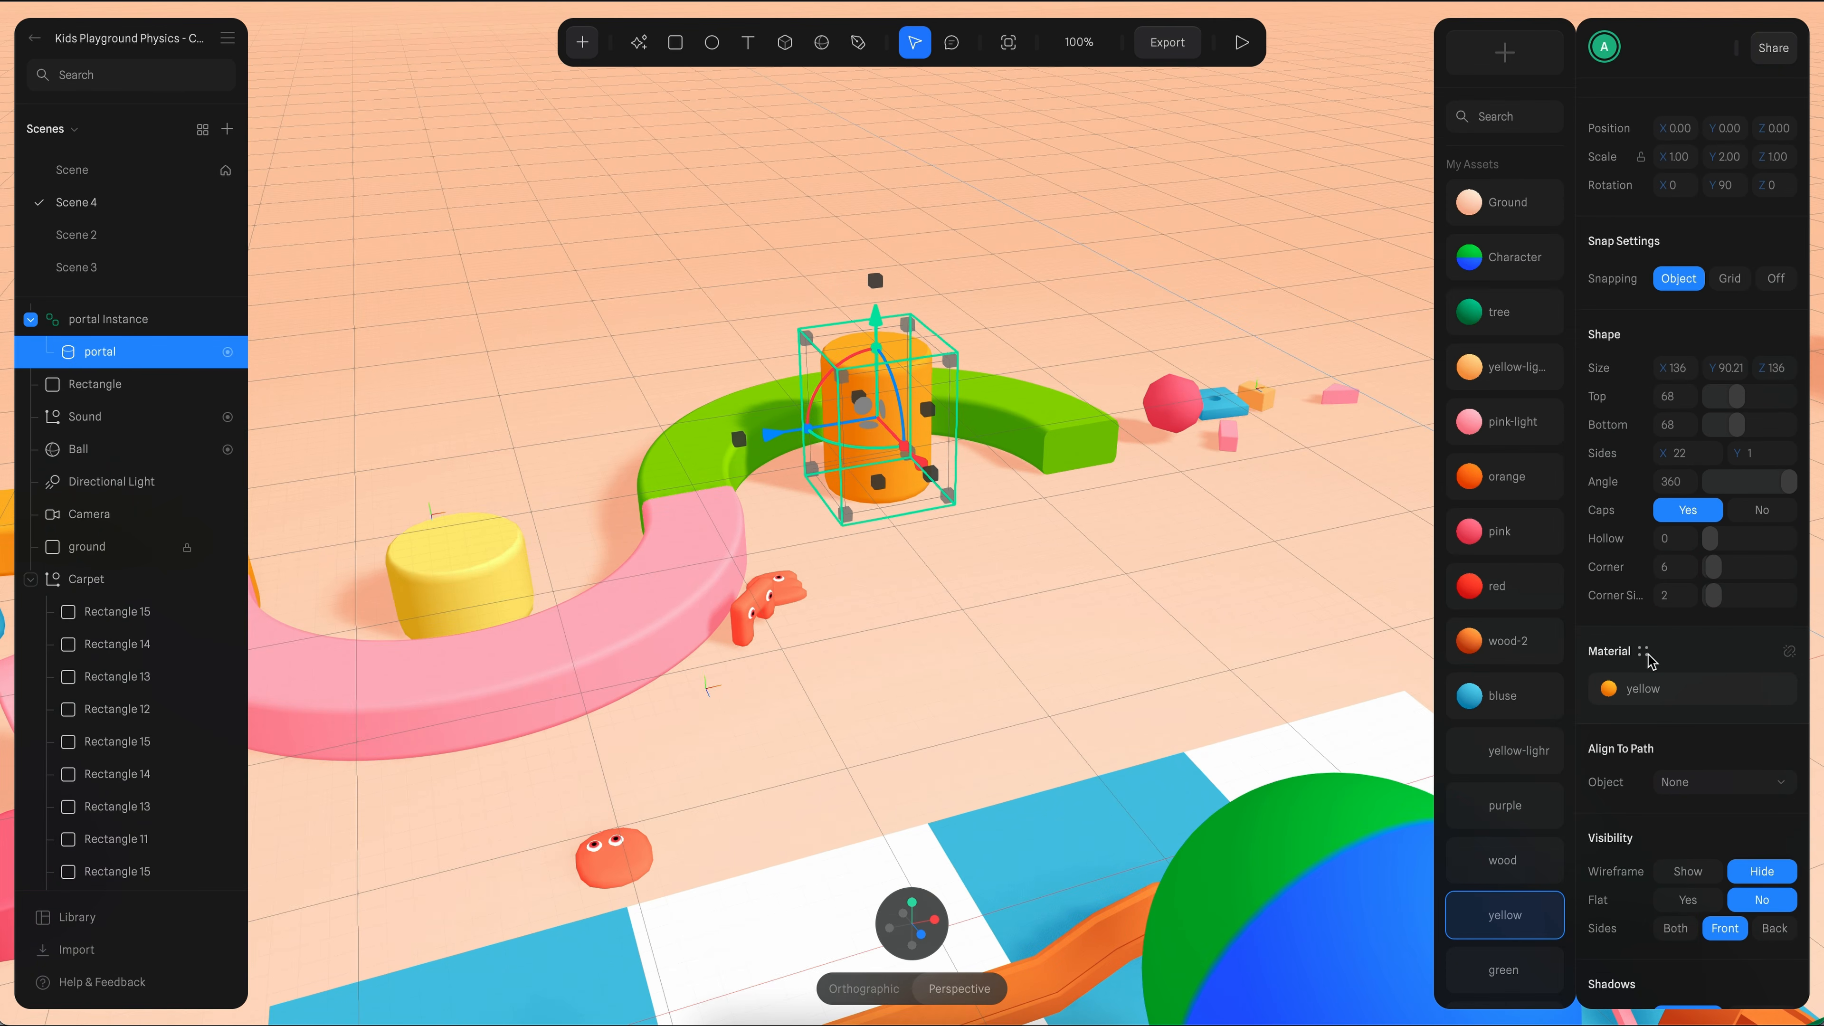
click(1504, 695)
scroll(1684, 307, up, 4)
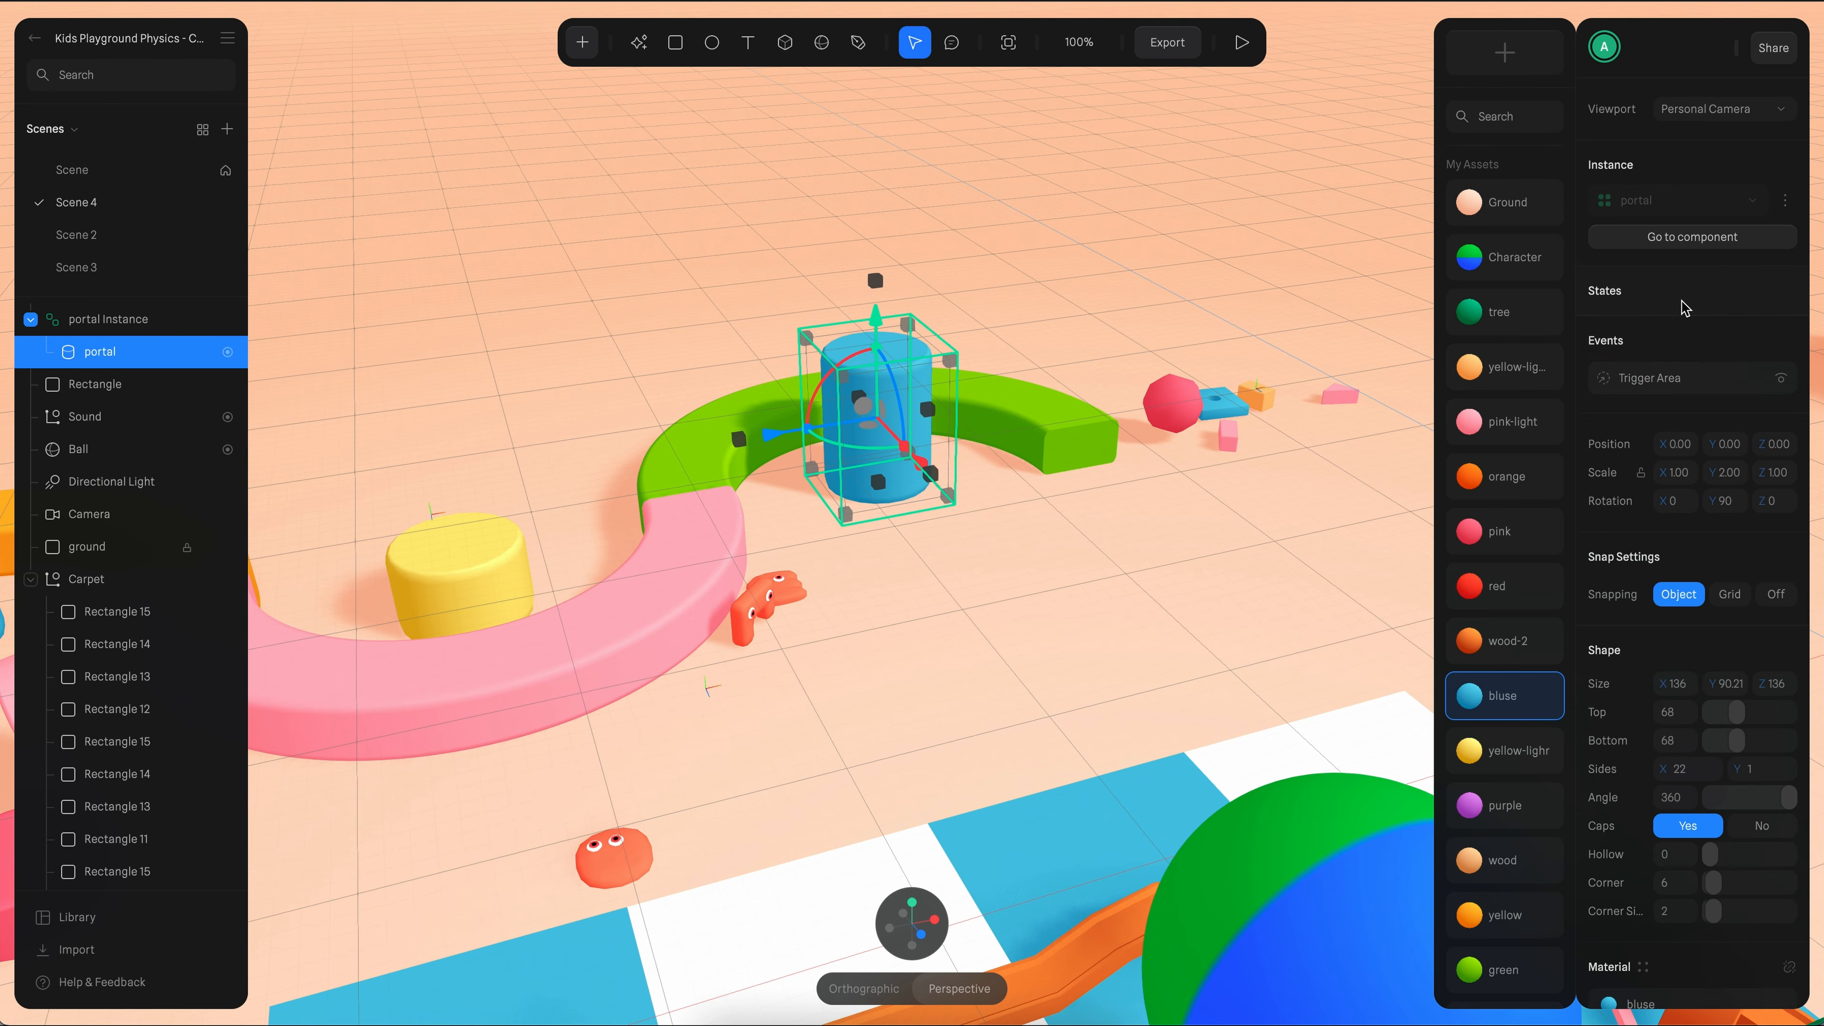
- Set the Scene Transition target of the portal instance's Trigger Area event to Scene
click(1688, 381)
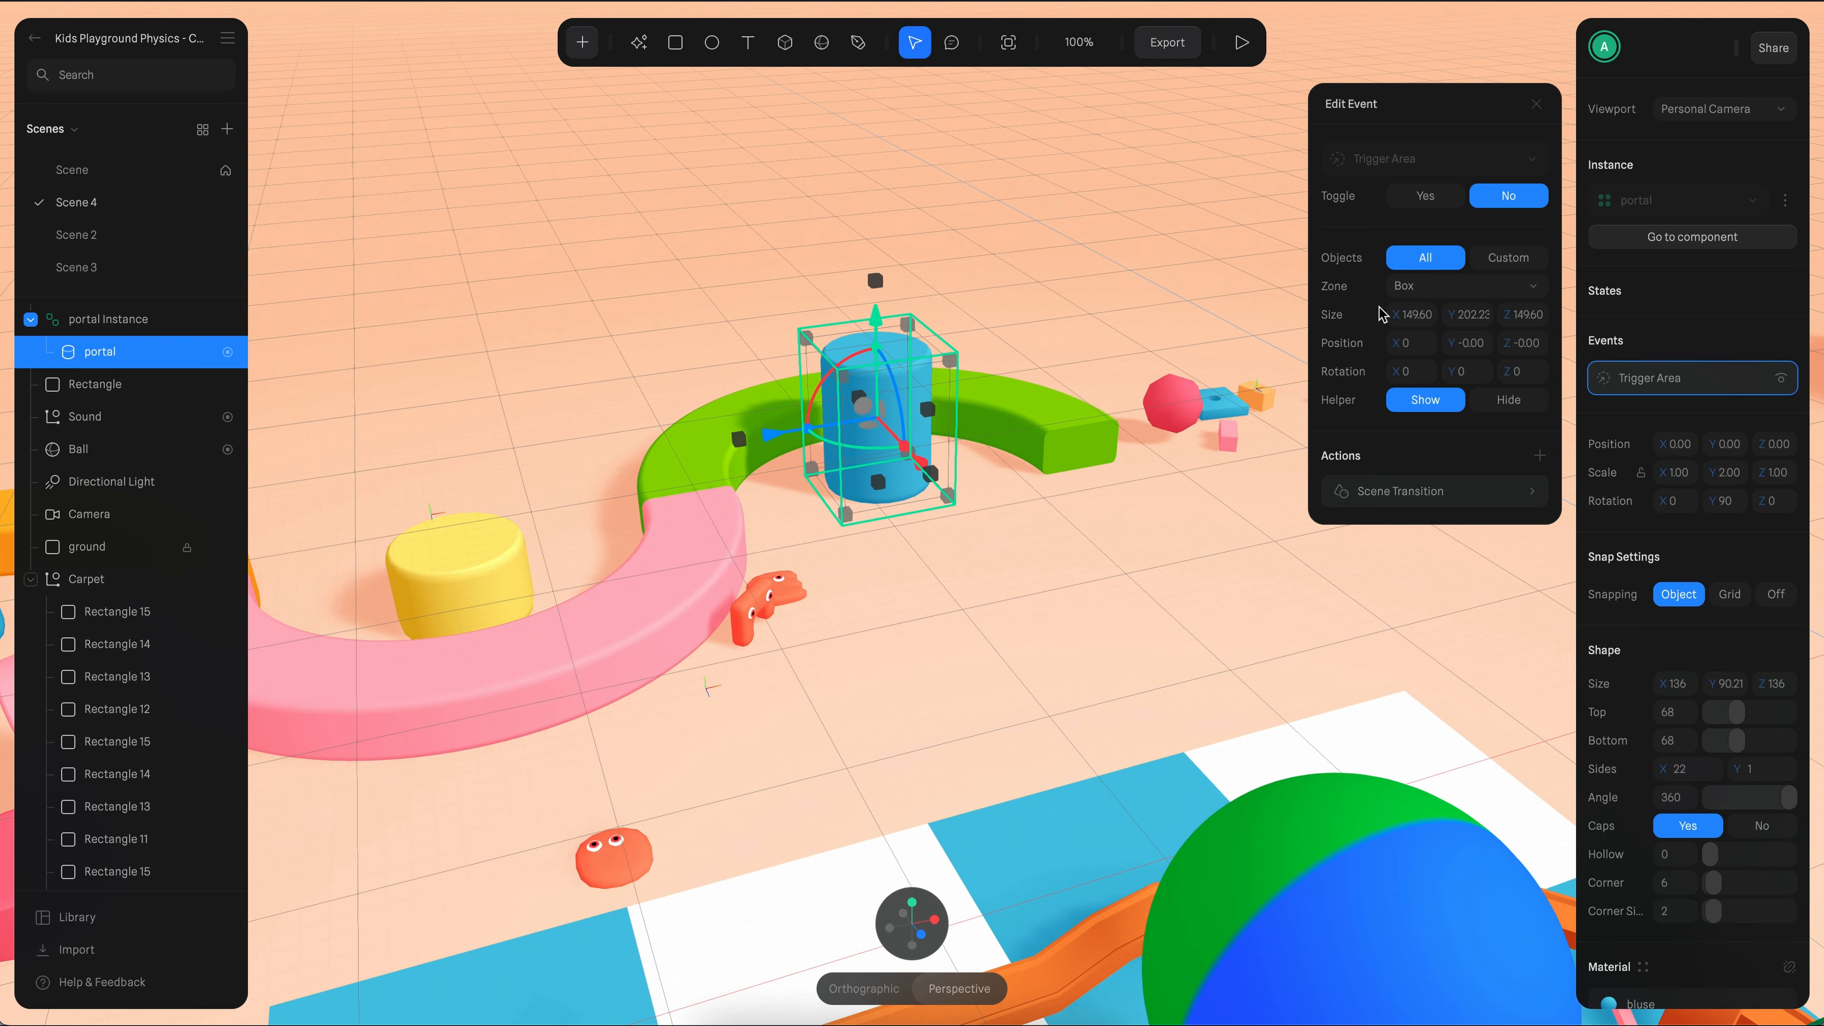
click(1447, 492)
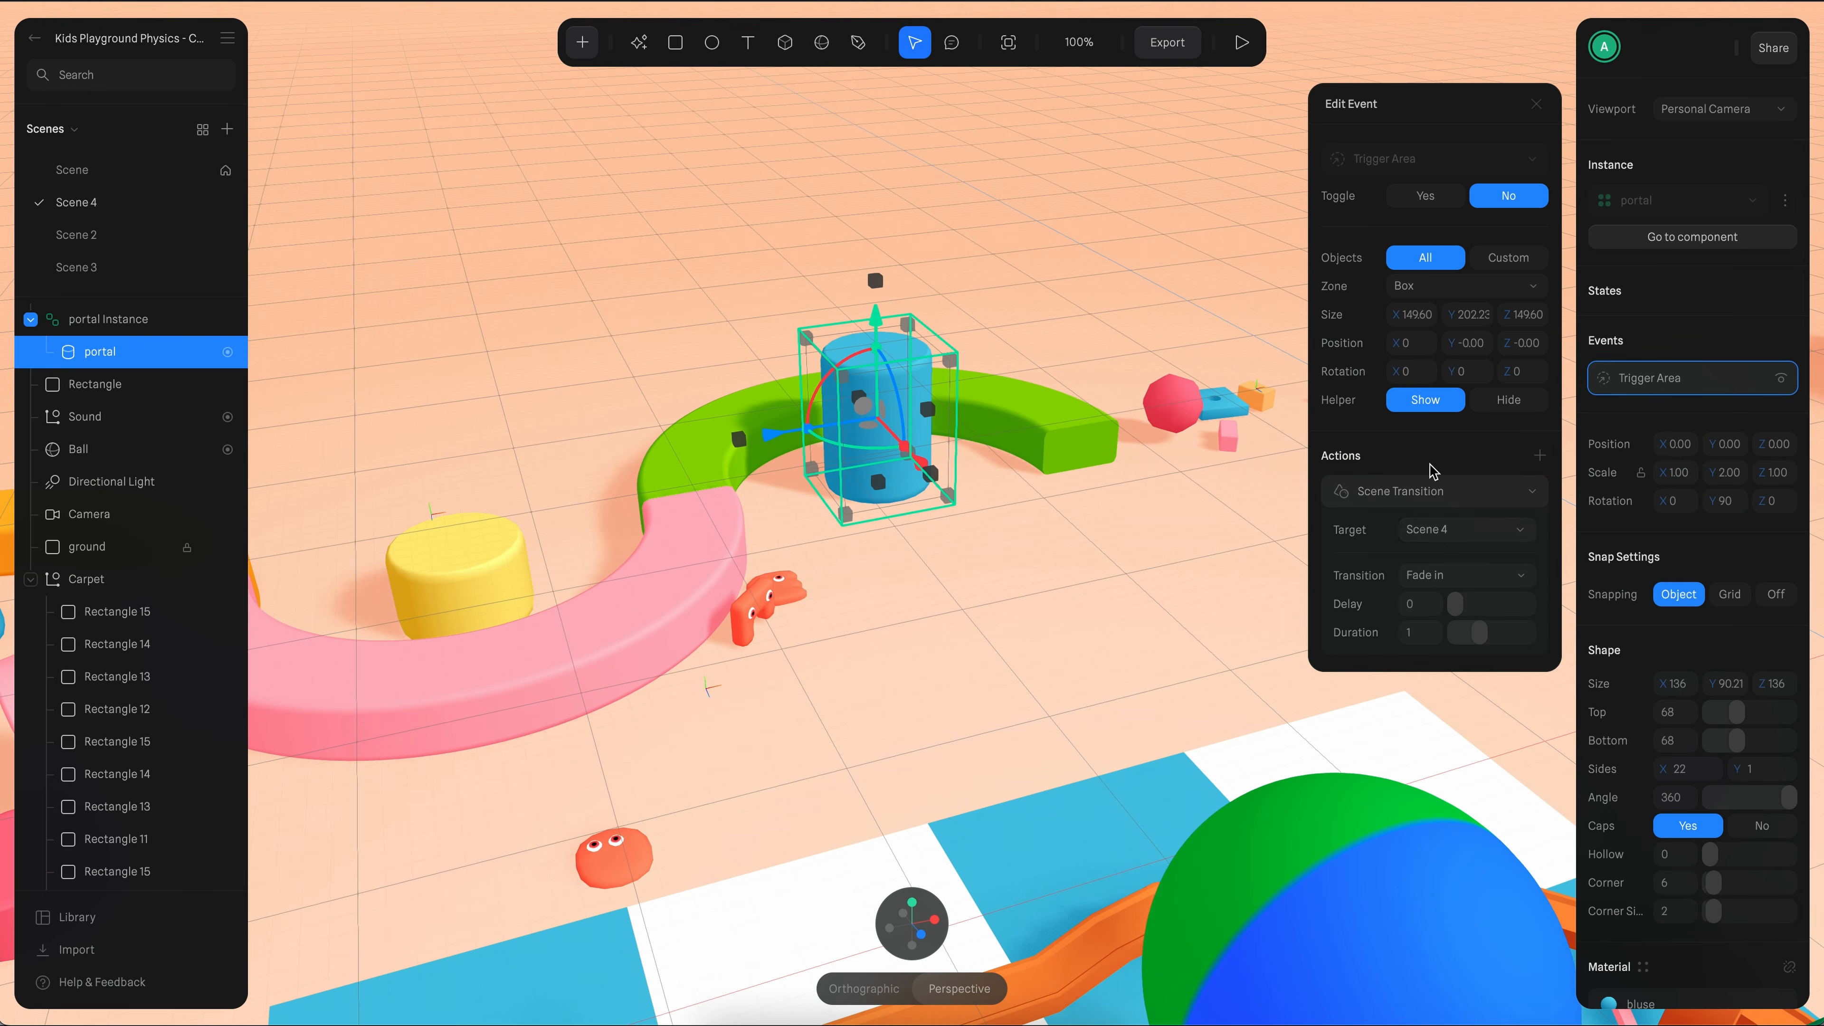
click(1450, 534)
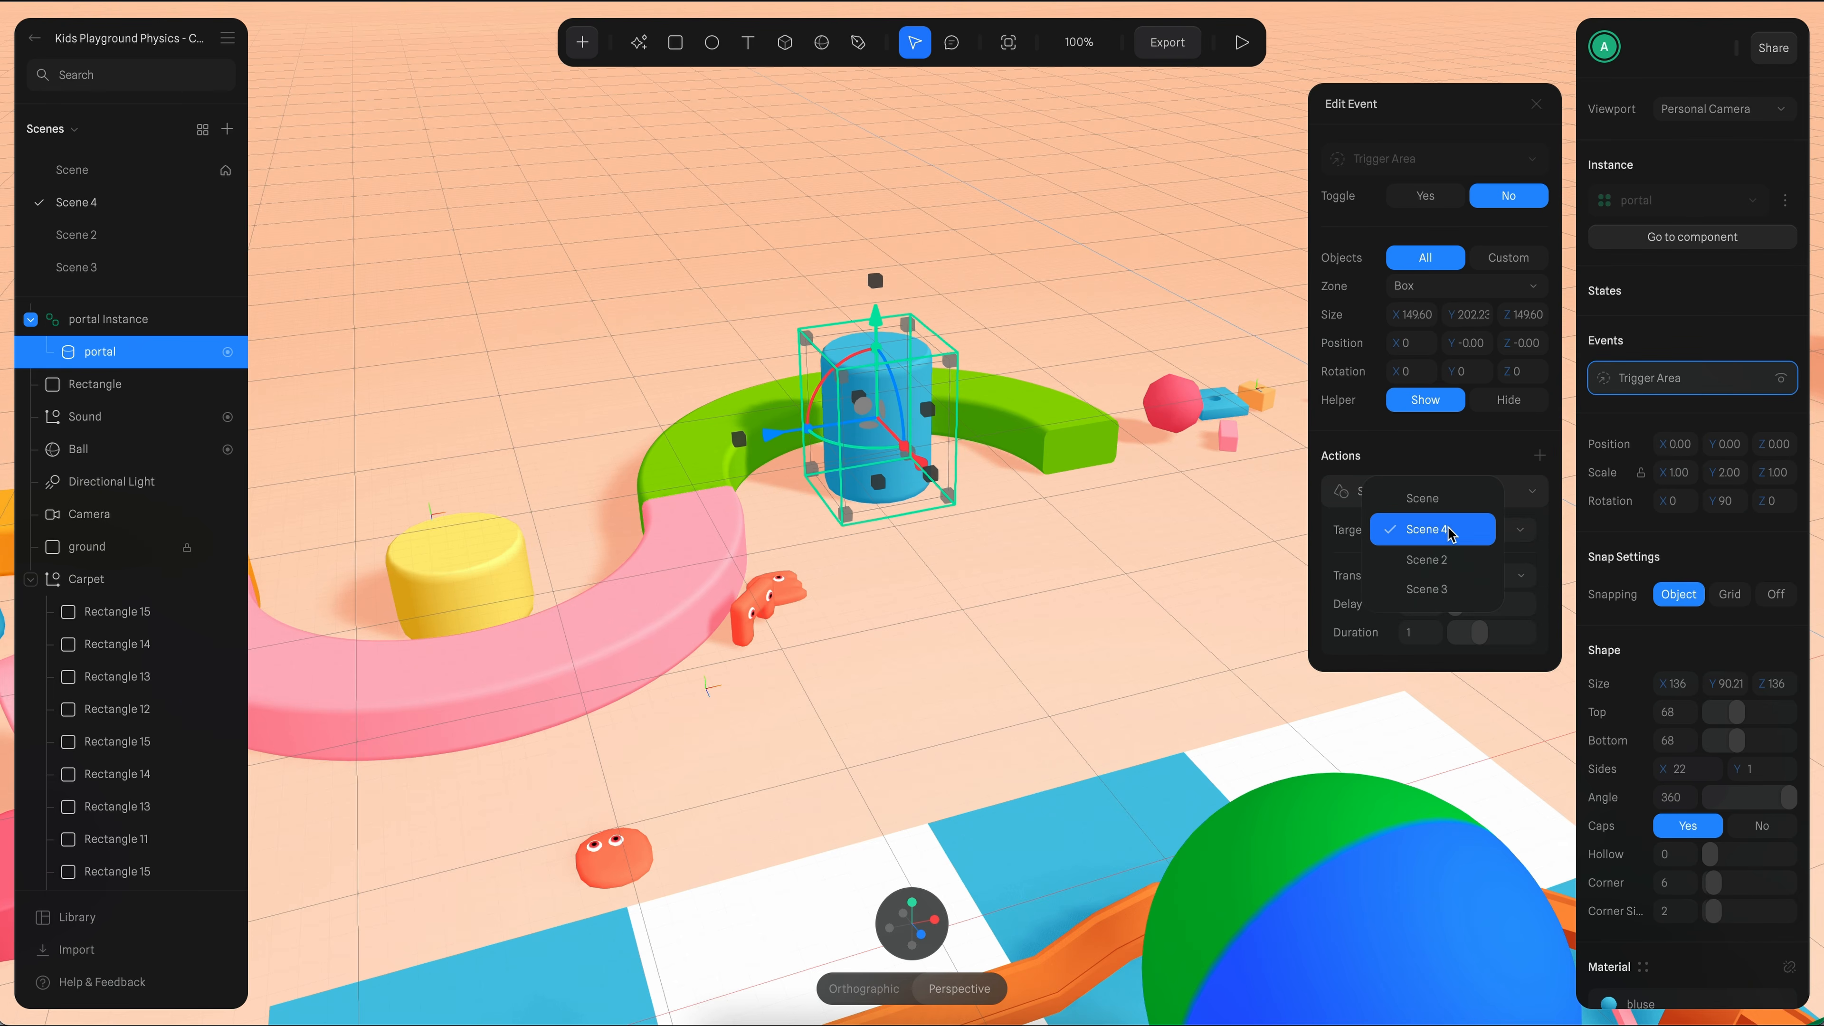
click(1413, 500)
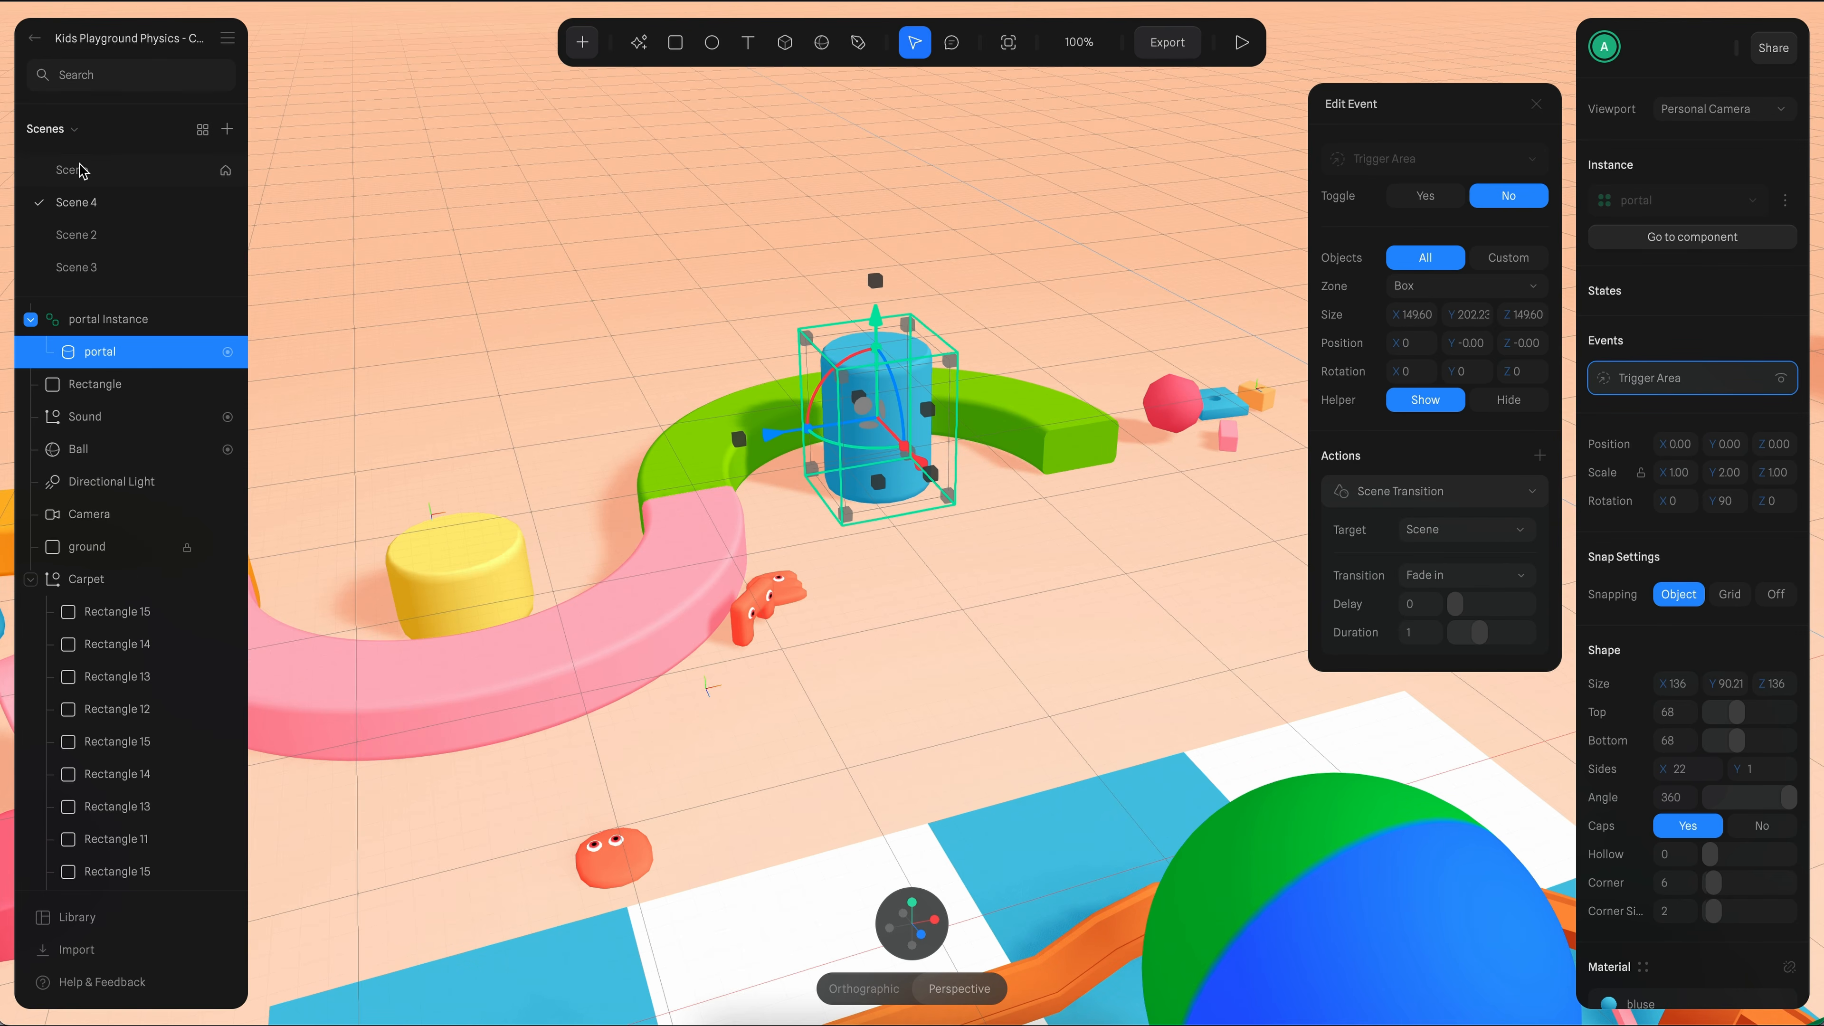
- Rename the home scene as Scene 1 and the blue-carpet playground scene as Scene 2
double_click(120, 174)
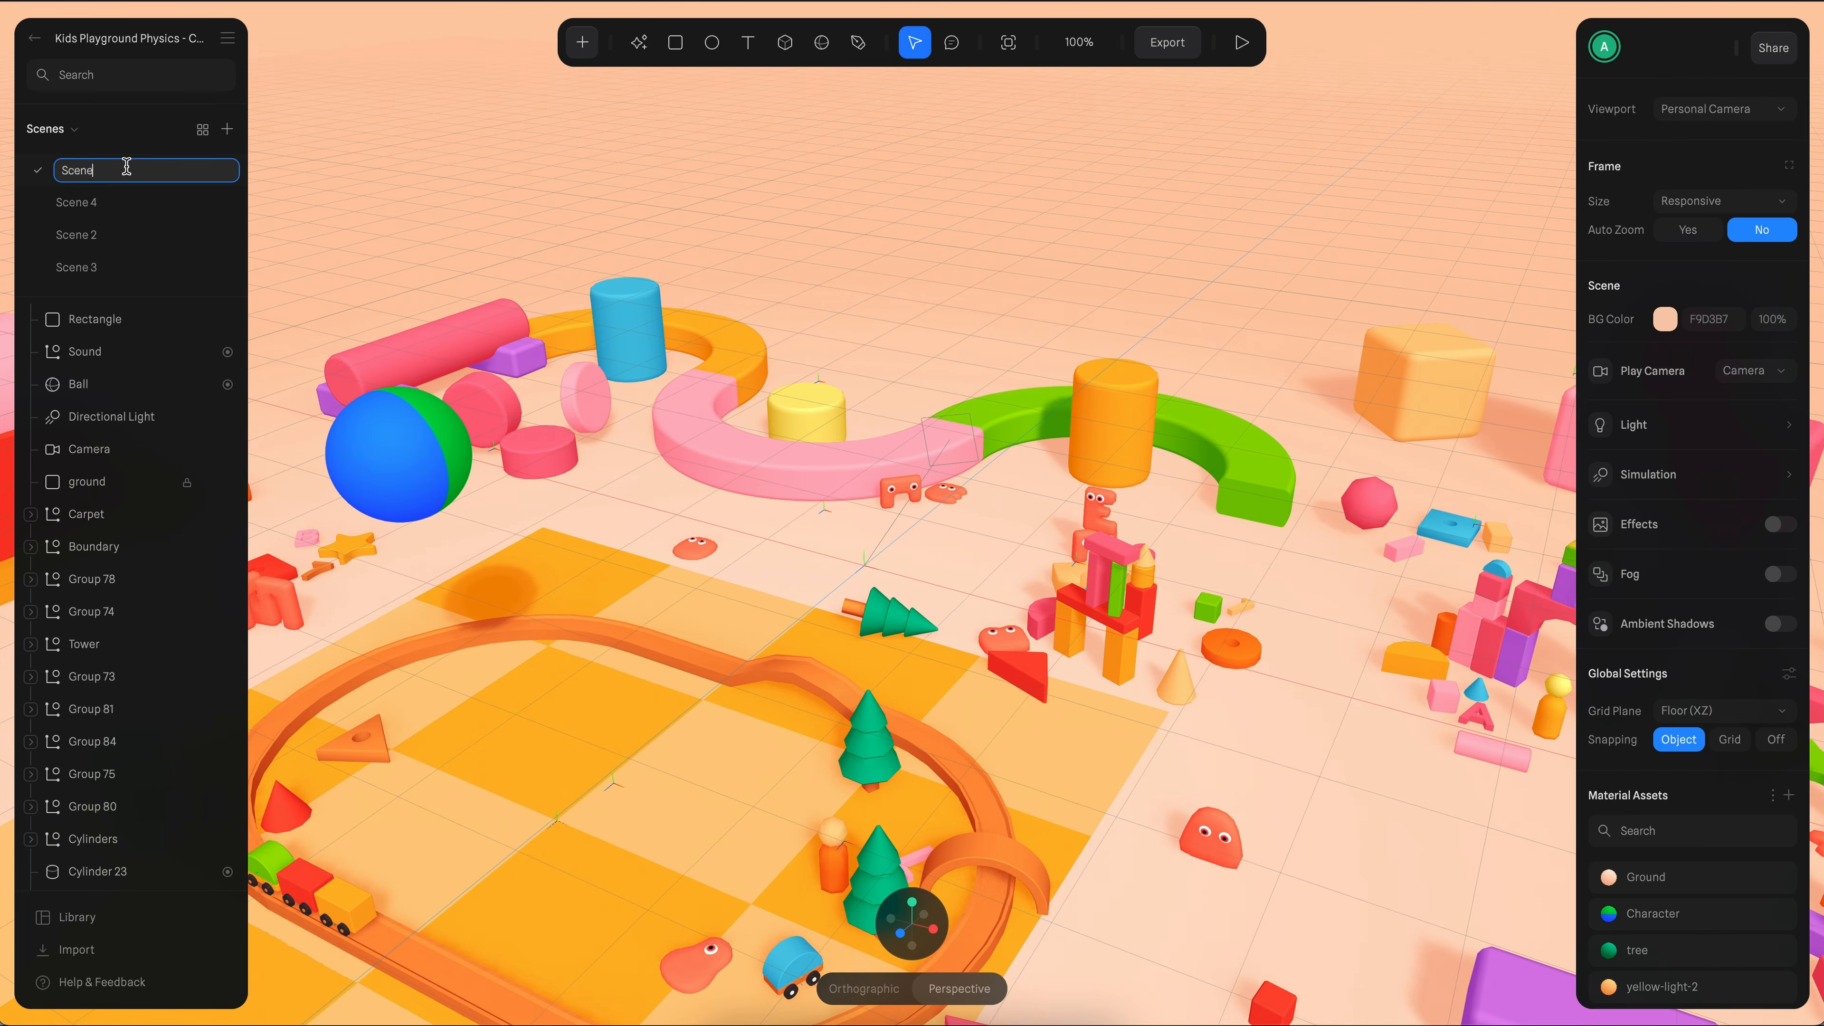
text(1)
key(Return)
double_click(119, 203)
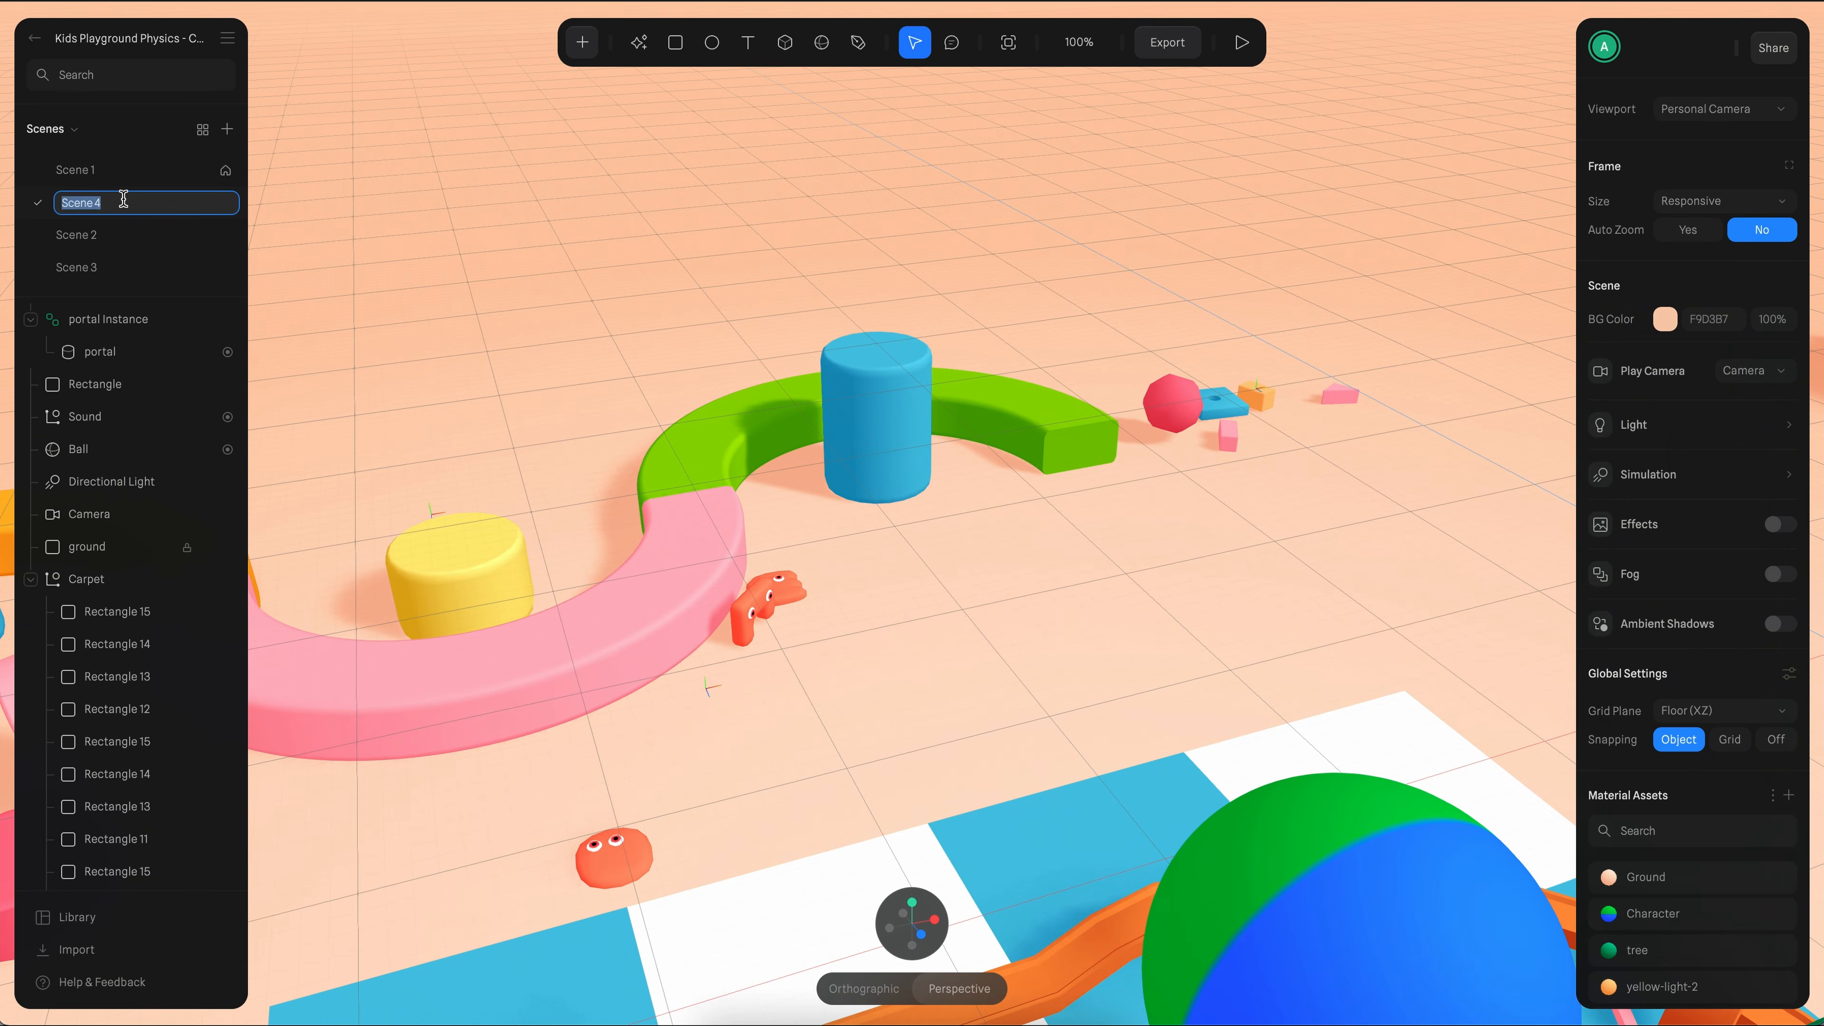
key(BackSpace)
text(2)
key(Return)
- Rename the two remaining grey scenes in the list as Scene 3 and Scene 4
double_click(117, 237)
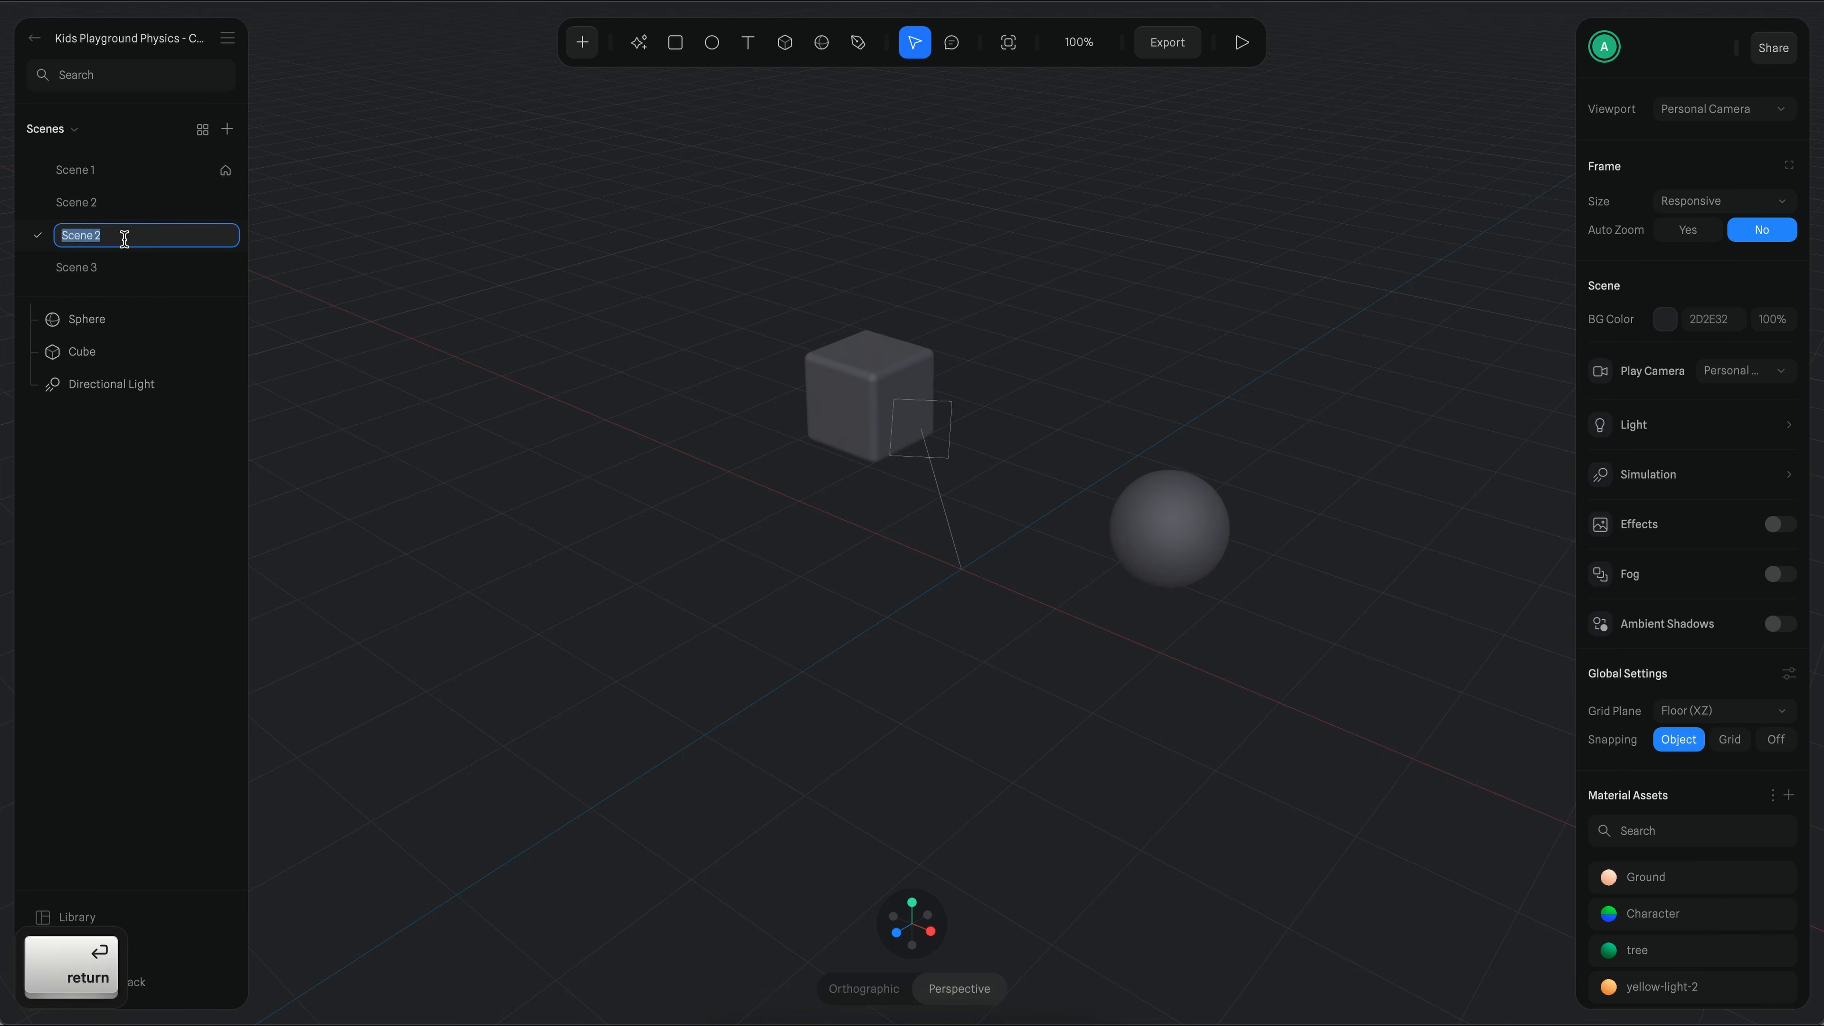
click(122, 237)
key(BackSpace)
text(3)
key(Return)
click(122, 267)
double_click(124, 267)
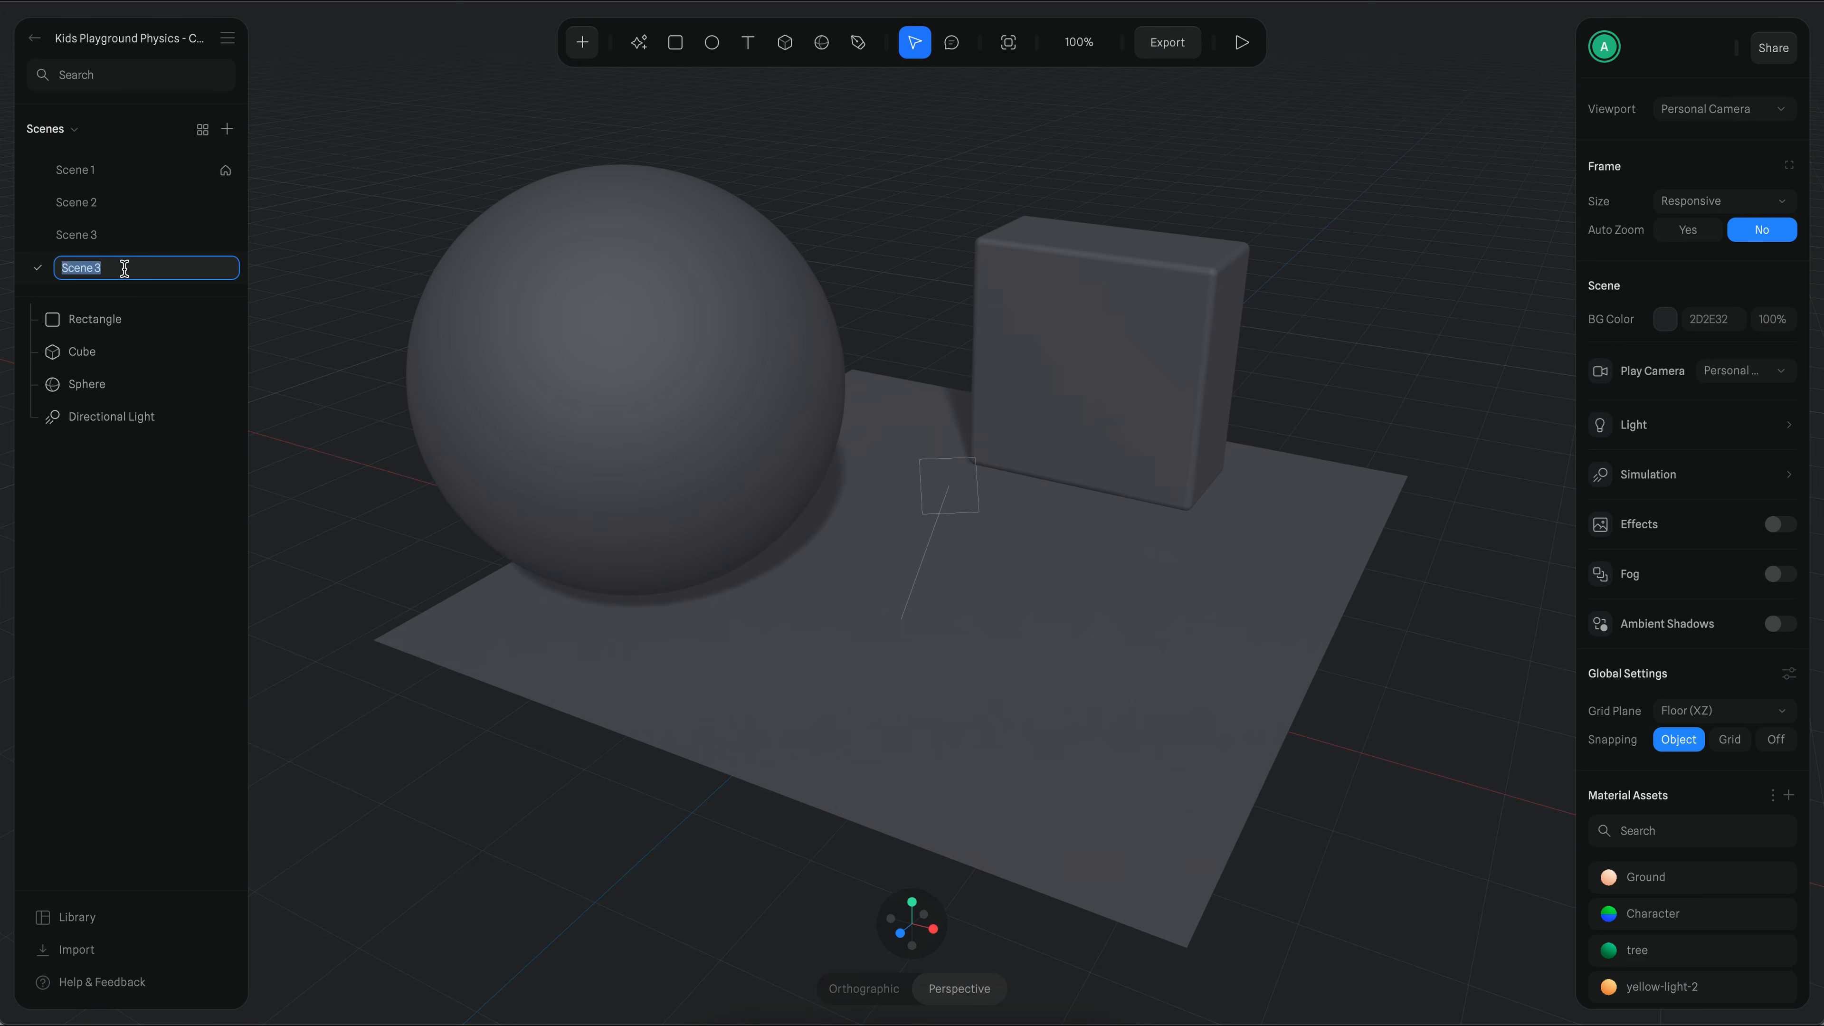
key(BackSpace)
text(4)
key(Return)
- Play Scene 1 and roll the ball into the orange portal to test the transition to Scene 2
click(115, 171)
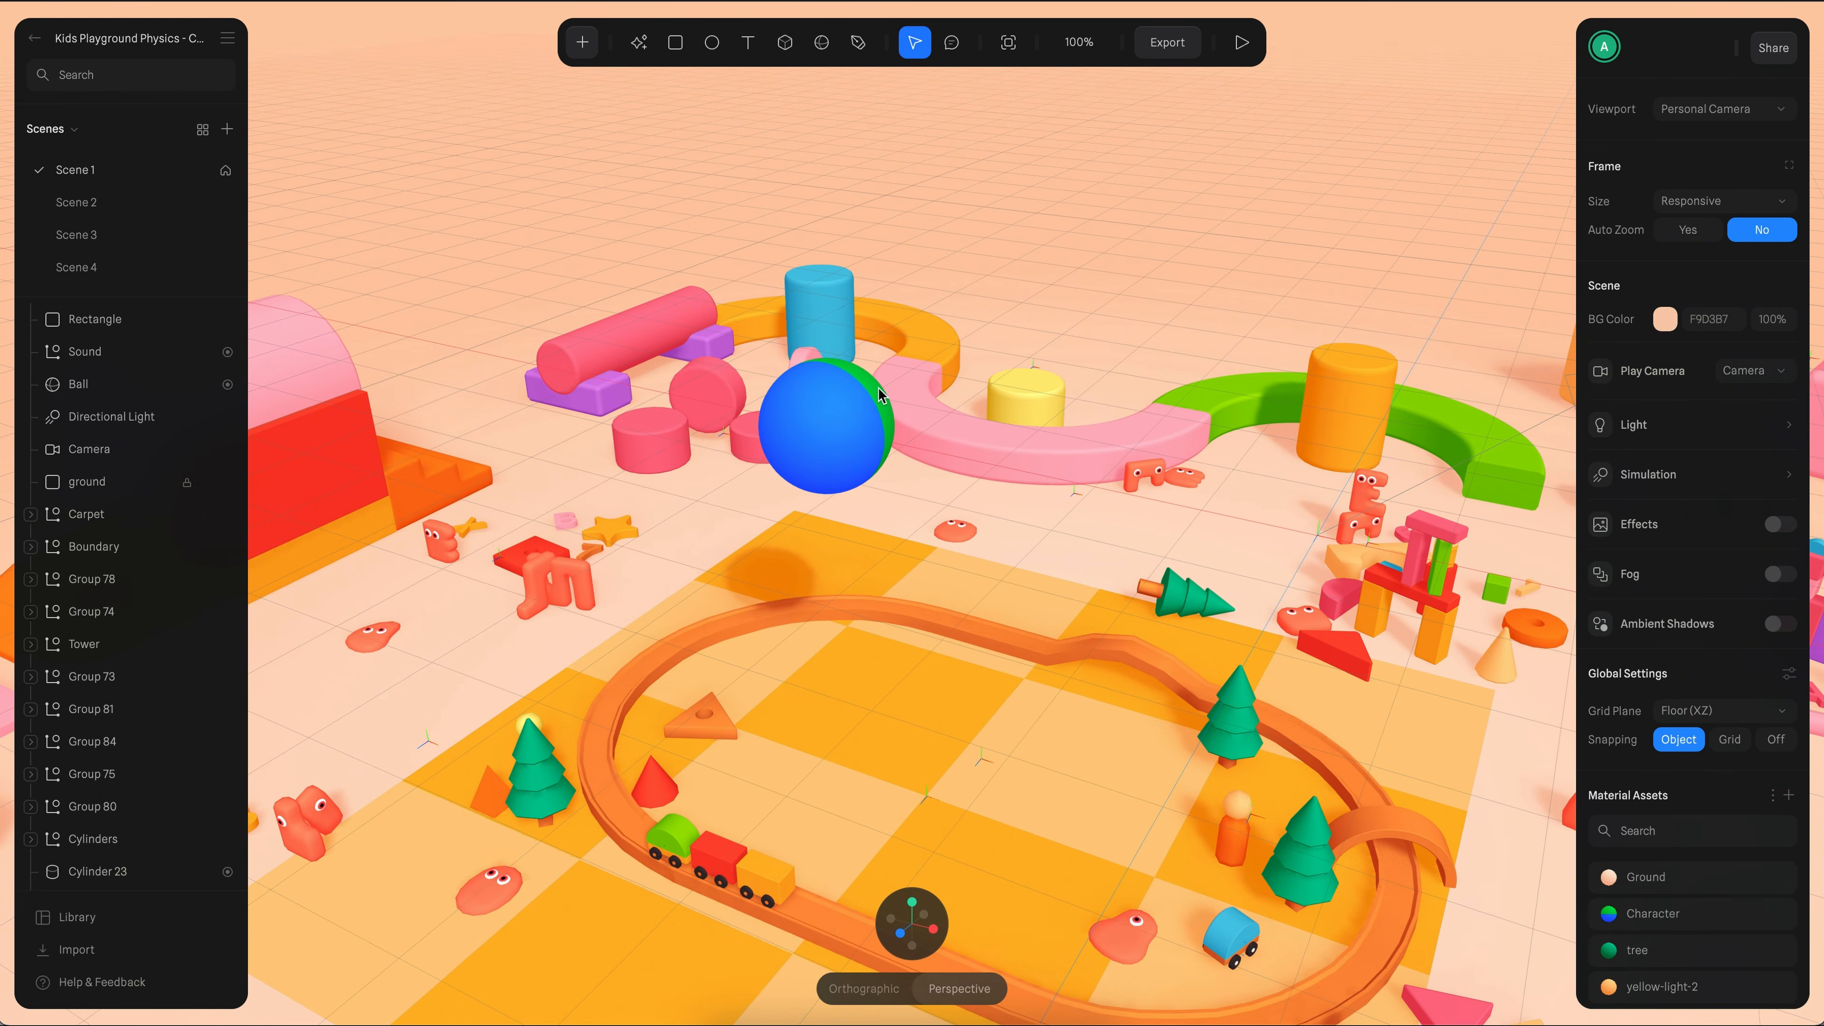
click(1254, 53)
key(w)
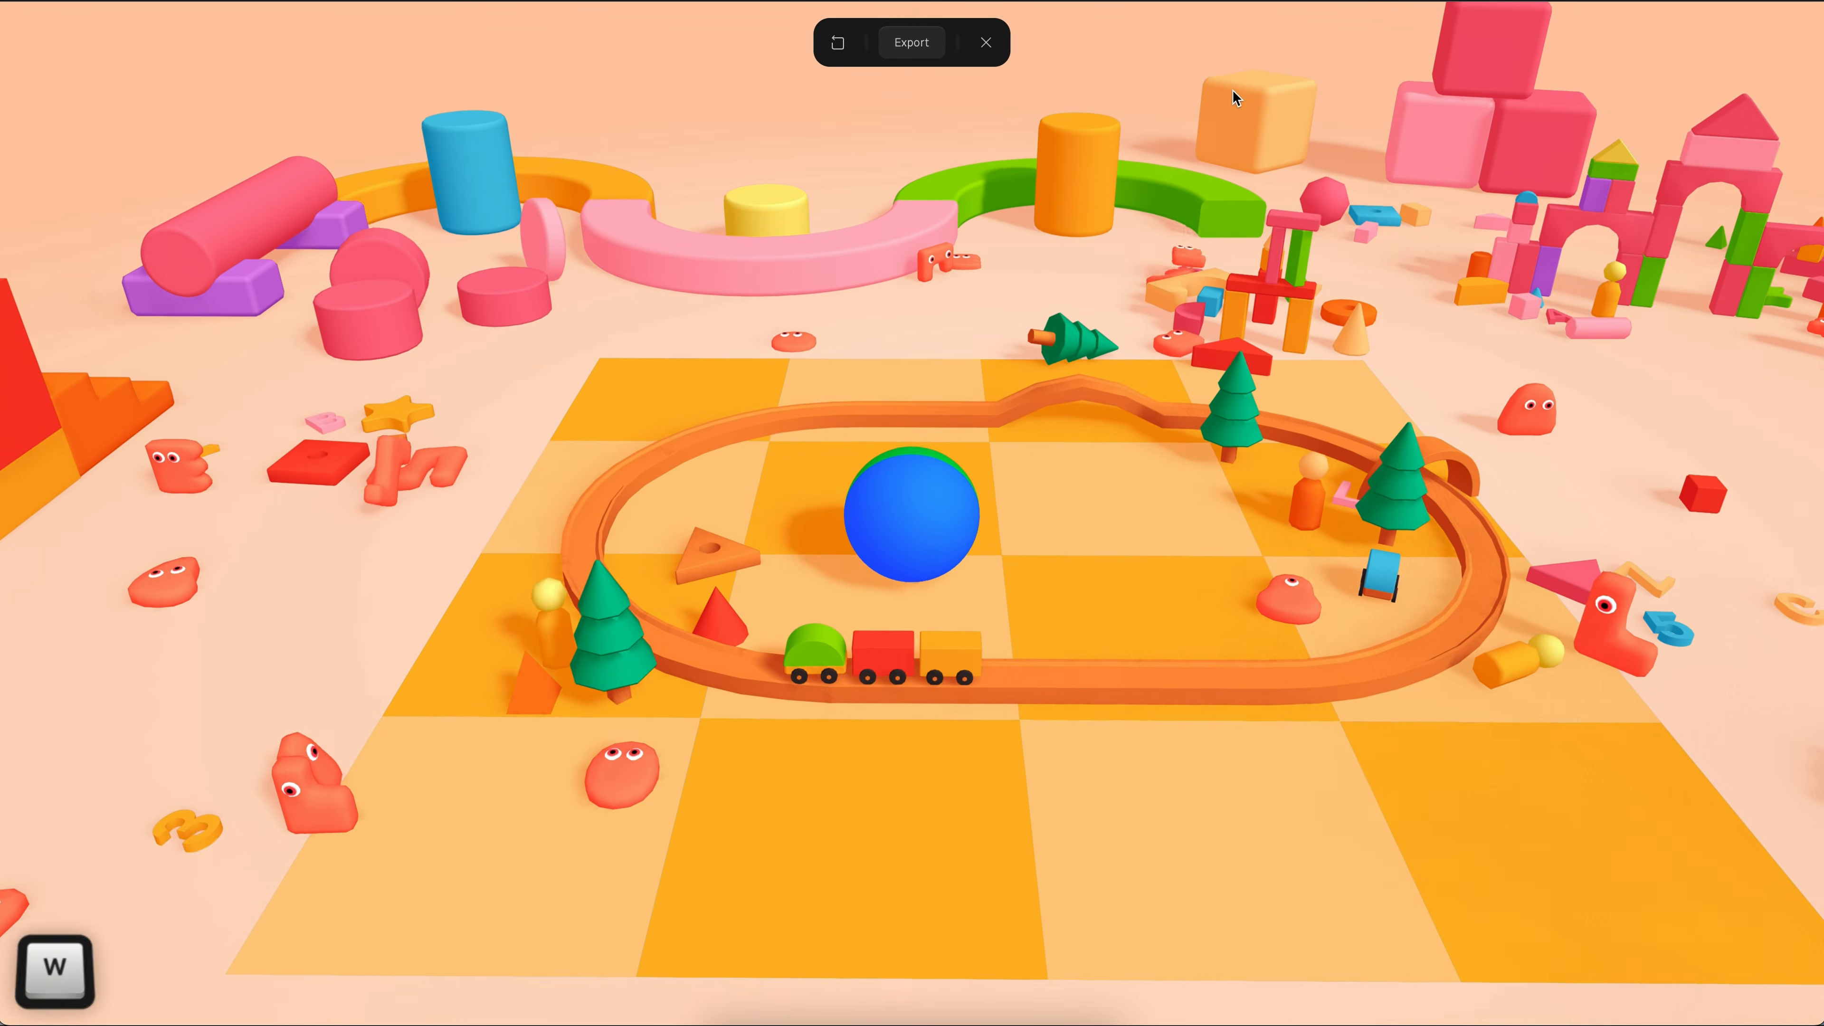
key(d)
key(a)
key(w)
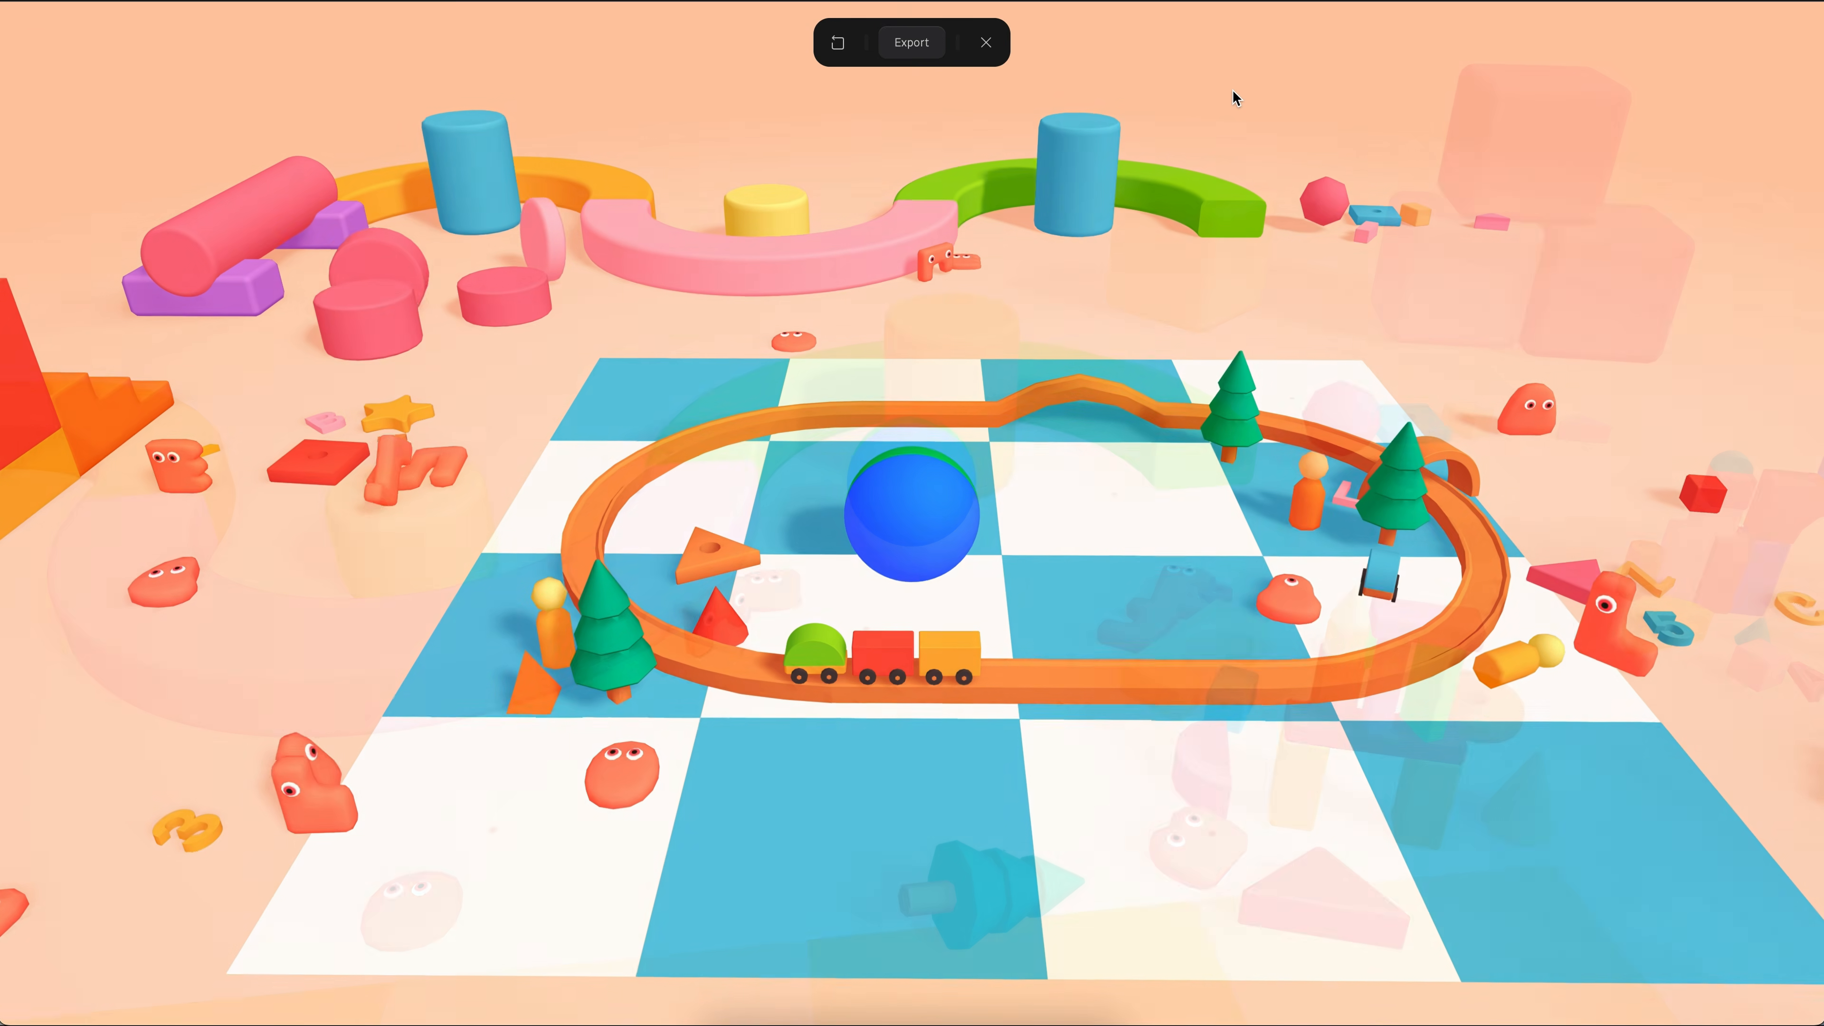
- Roll the ball into the blue portal in Scene 2 to test the transition back to Scene 1
key(a)
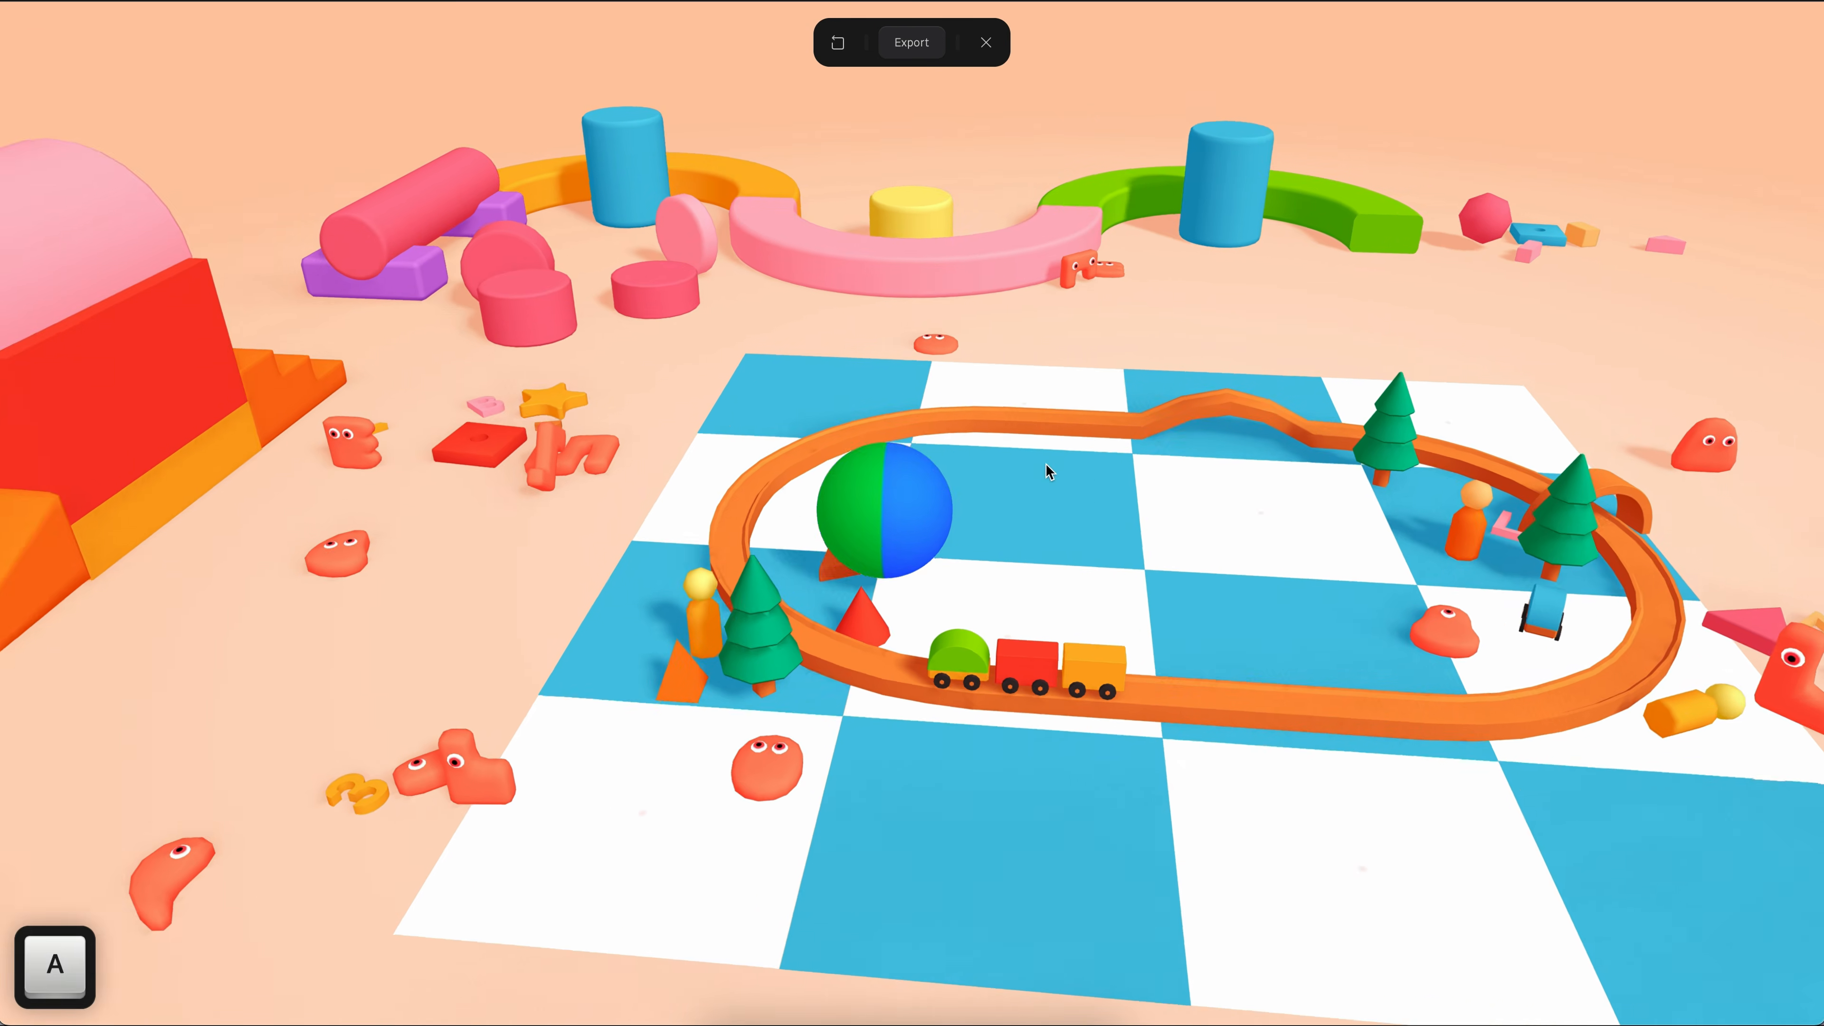
key(w)
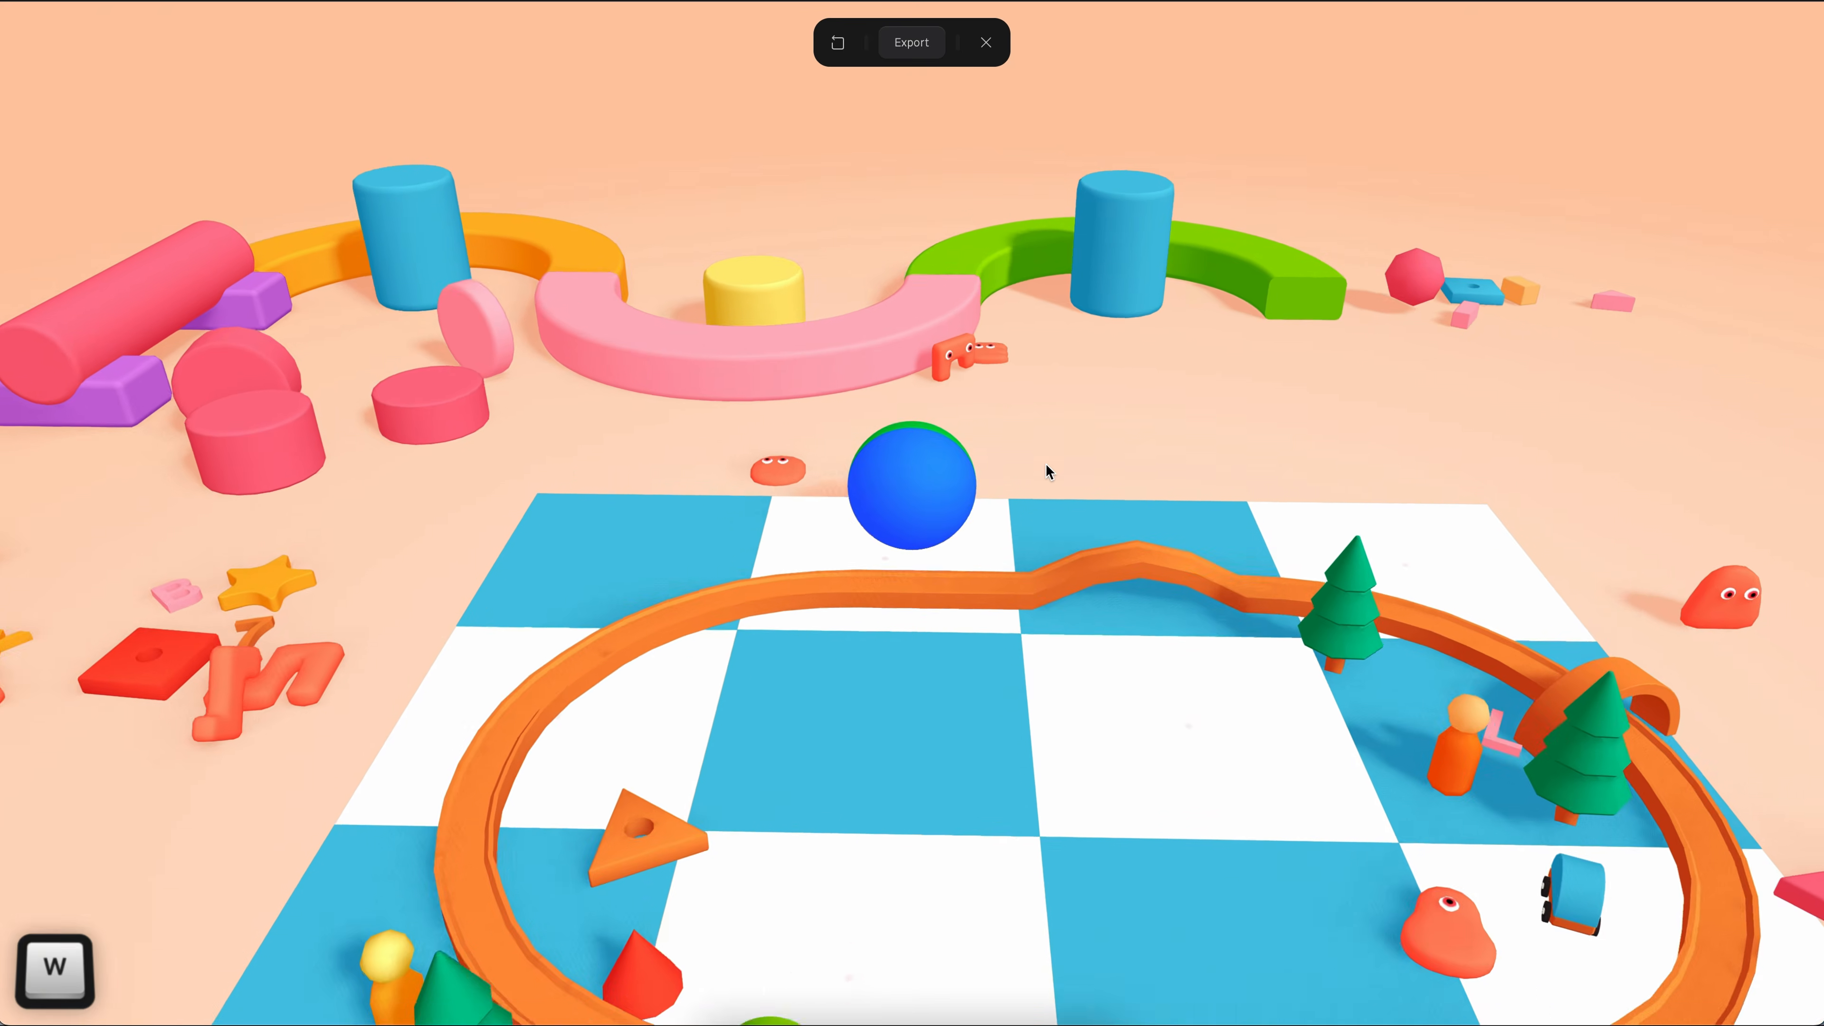
key(d)
key(w)
key(w)
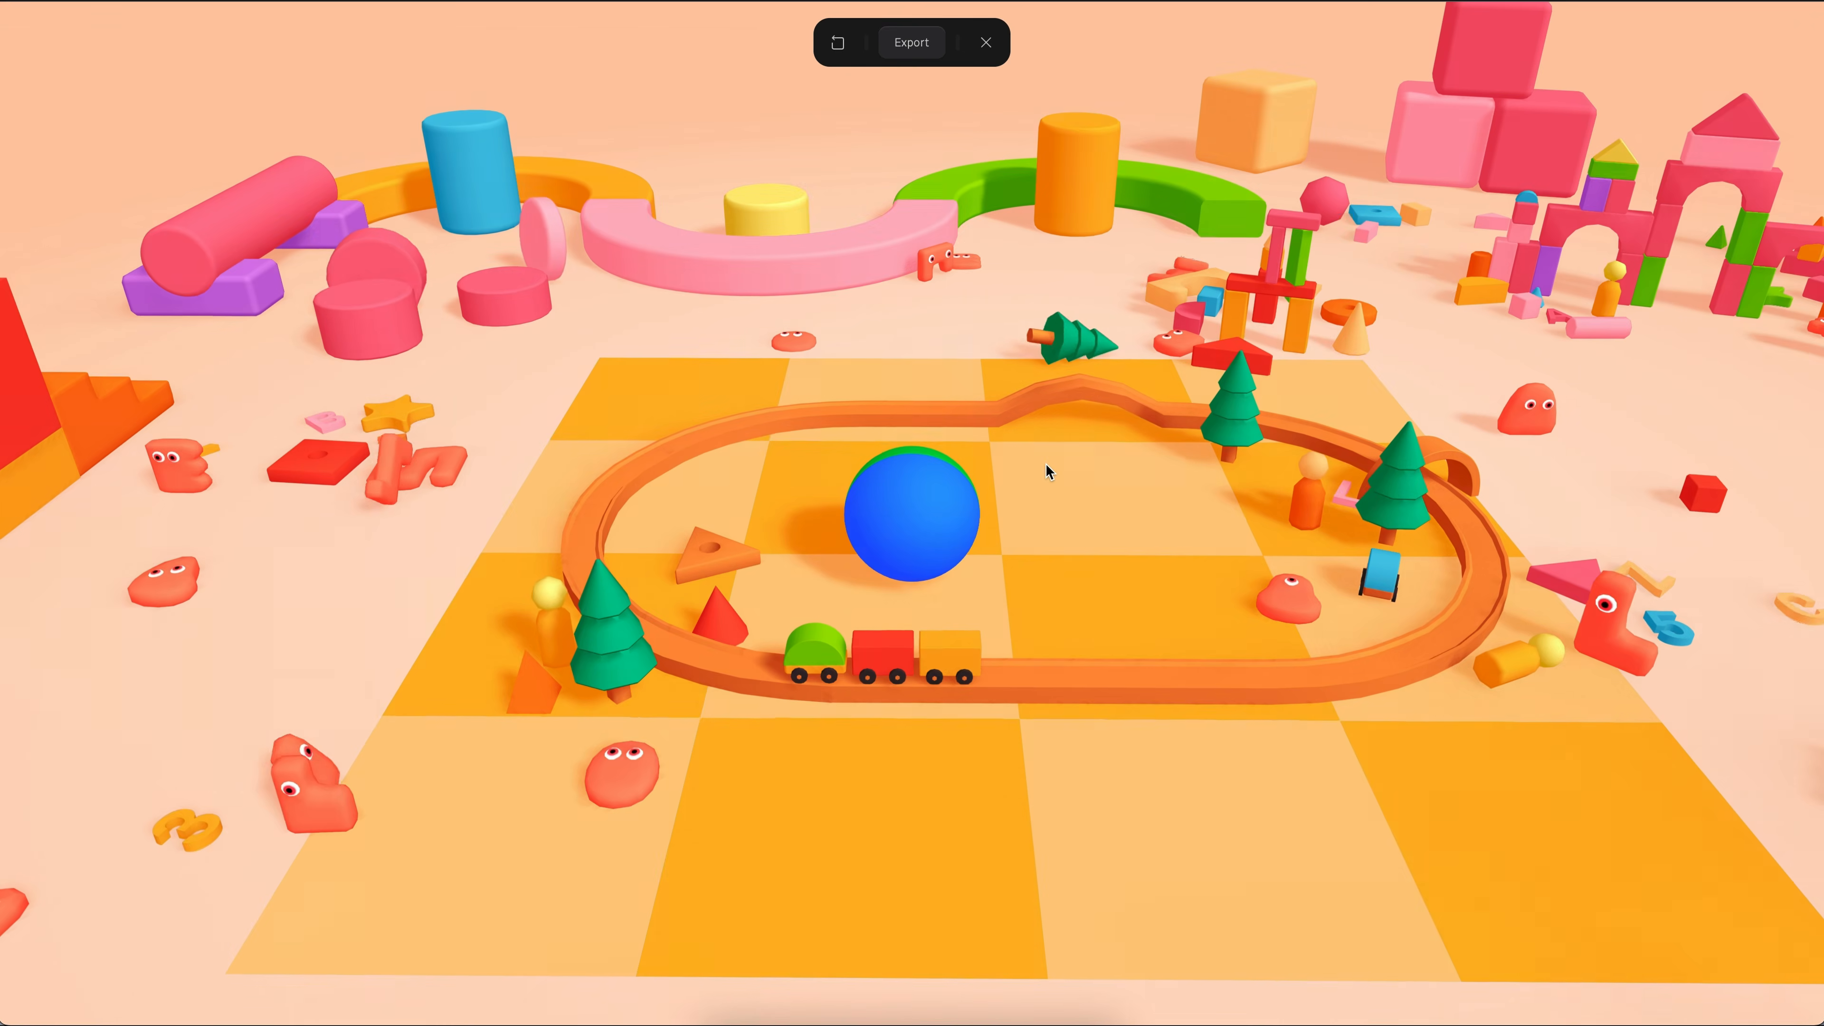
- Roll and jump the ball around the orange-carpet playground to test its movement in Scene 1
key(w)
key(d)
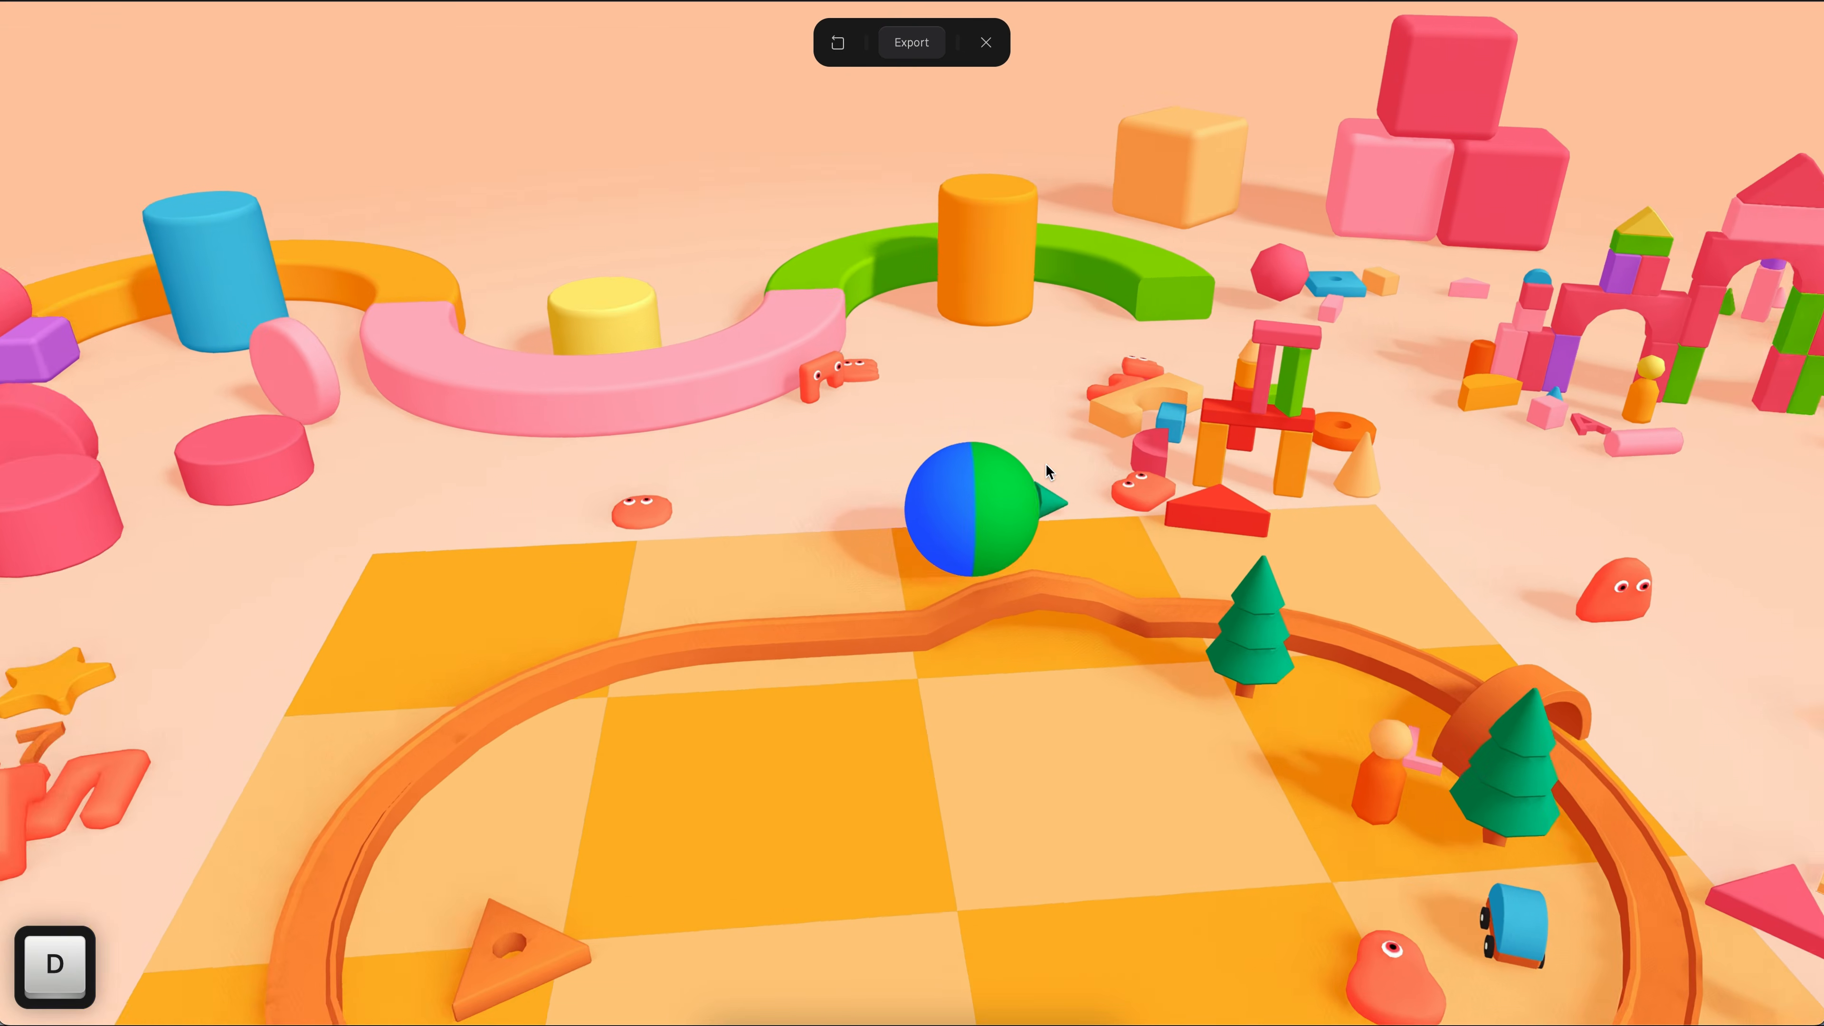
key(s)
key(space)
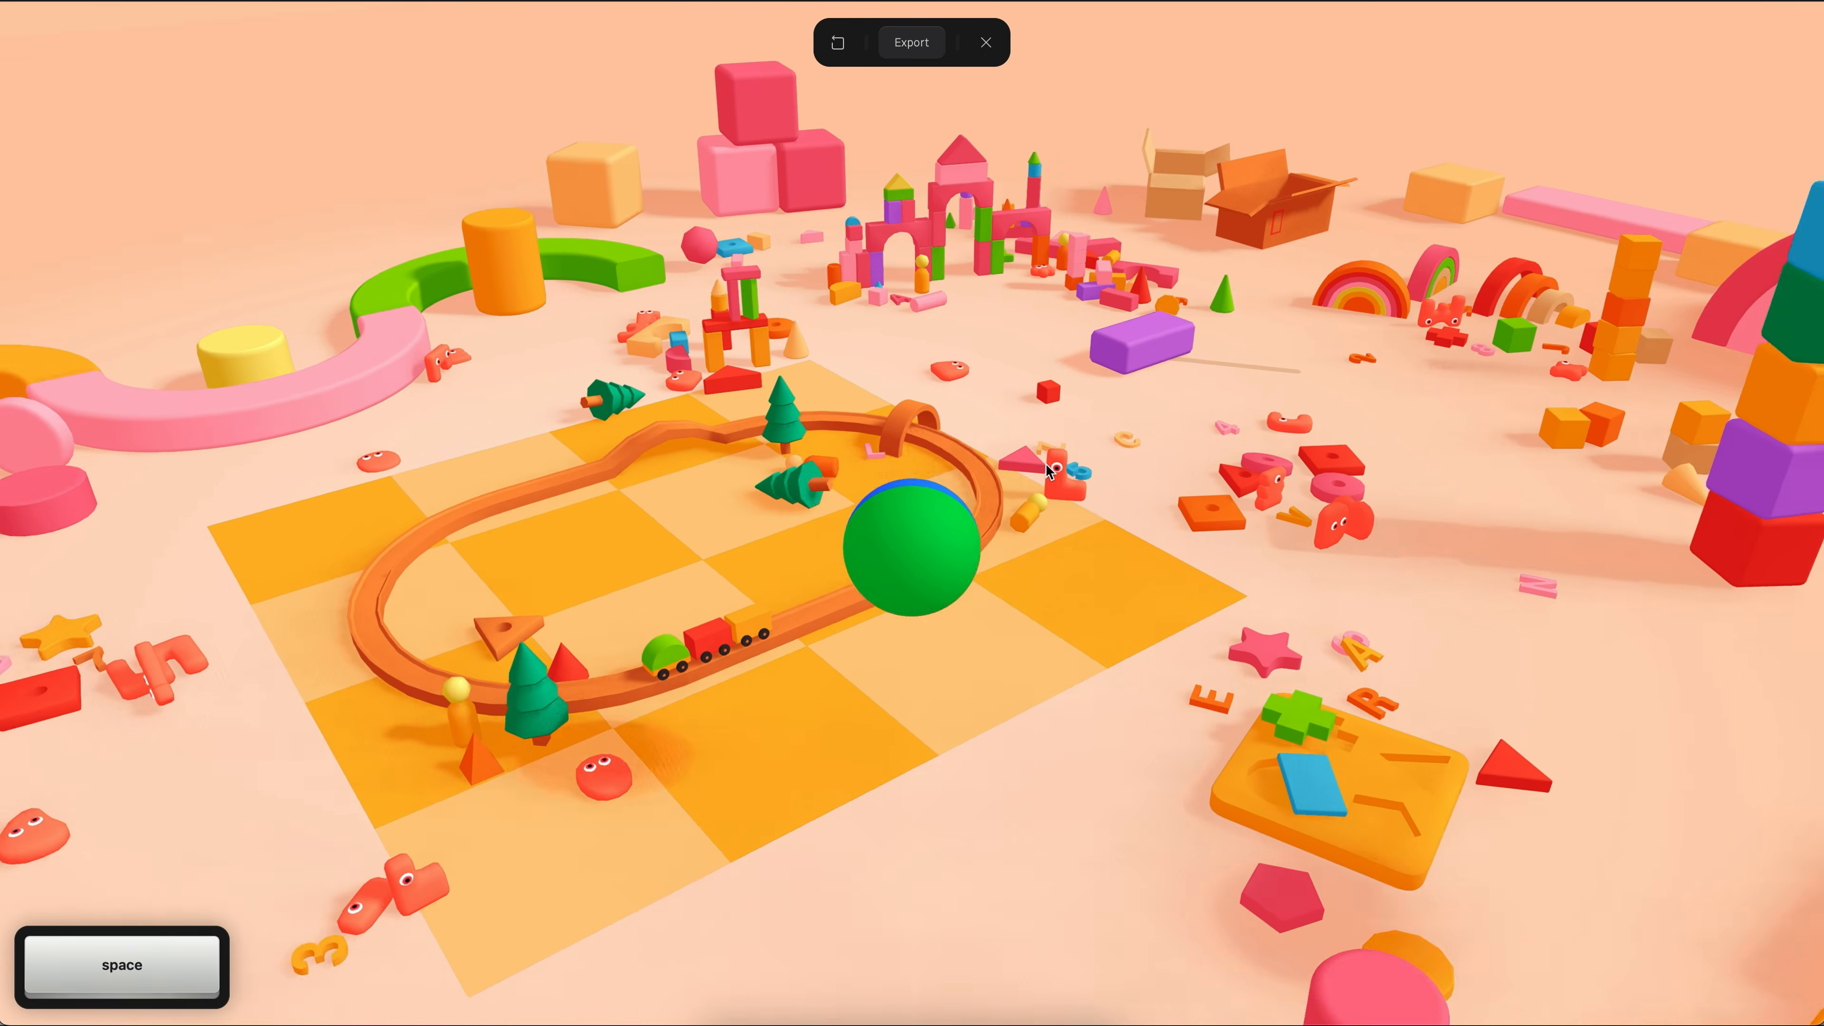
key(w)
key(space)
key(a)
key(s)
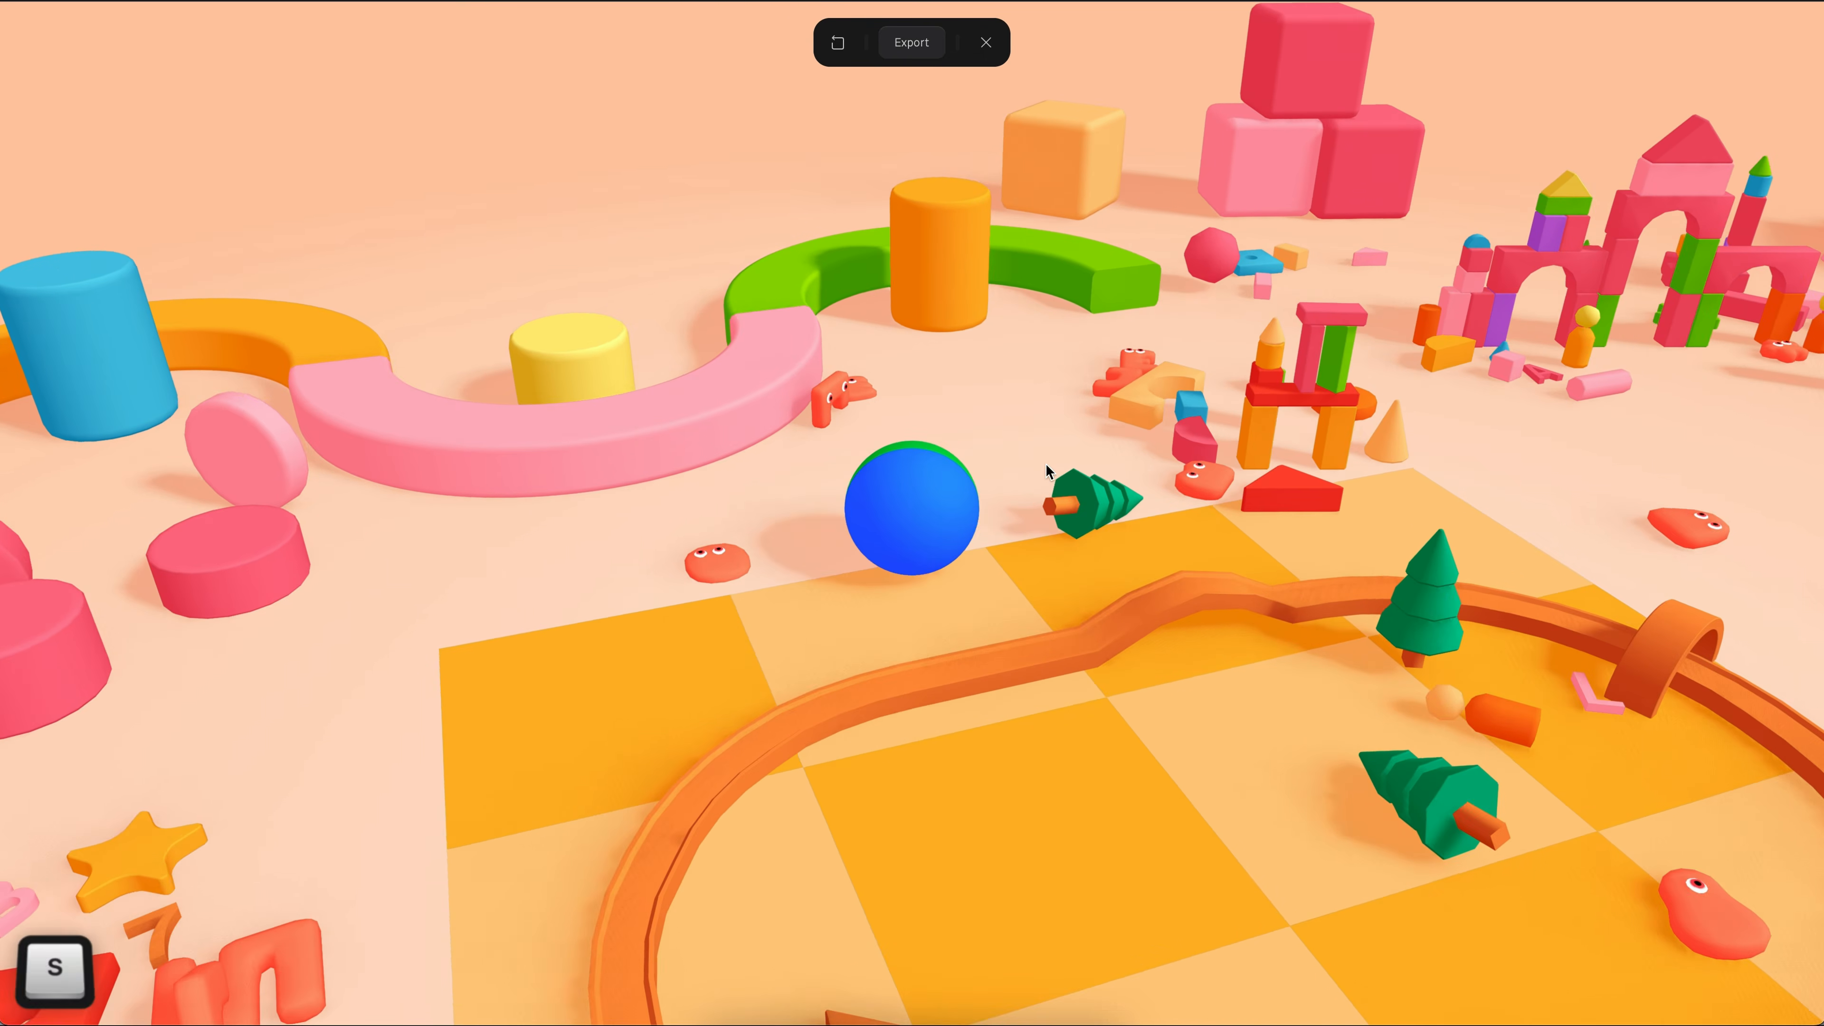
key(space)
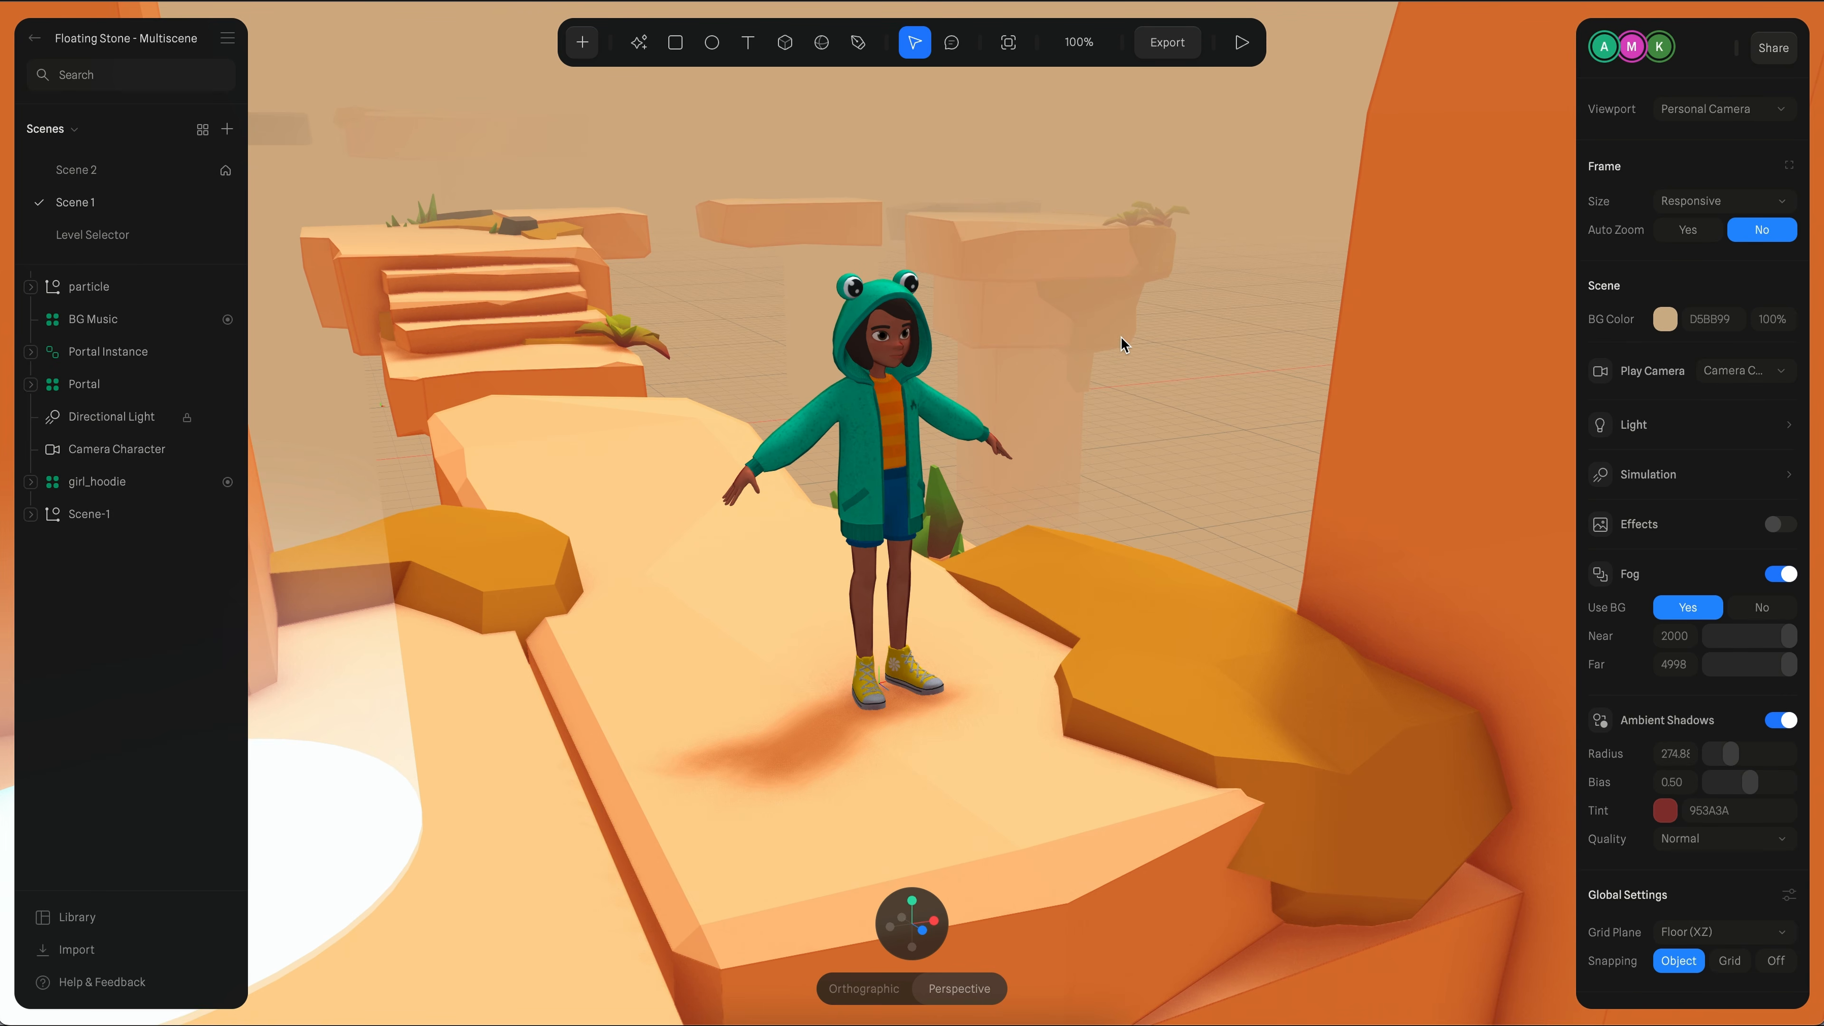
- Play Scene 1 of the Floating Stone - Multiscene project and walk the hooded character along the rock path
click(1242, 45)
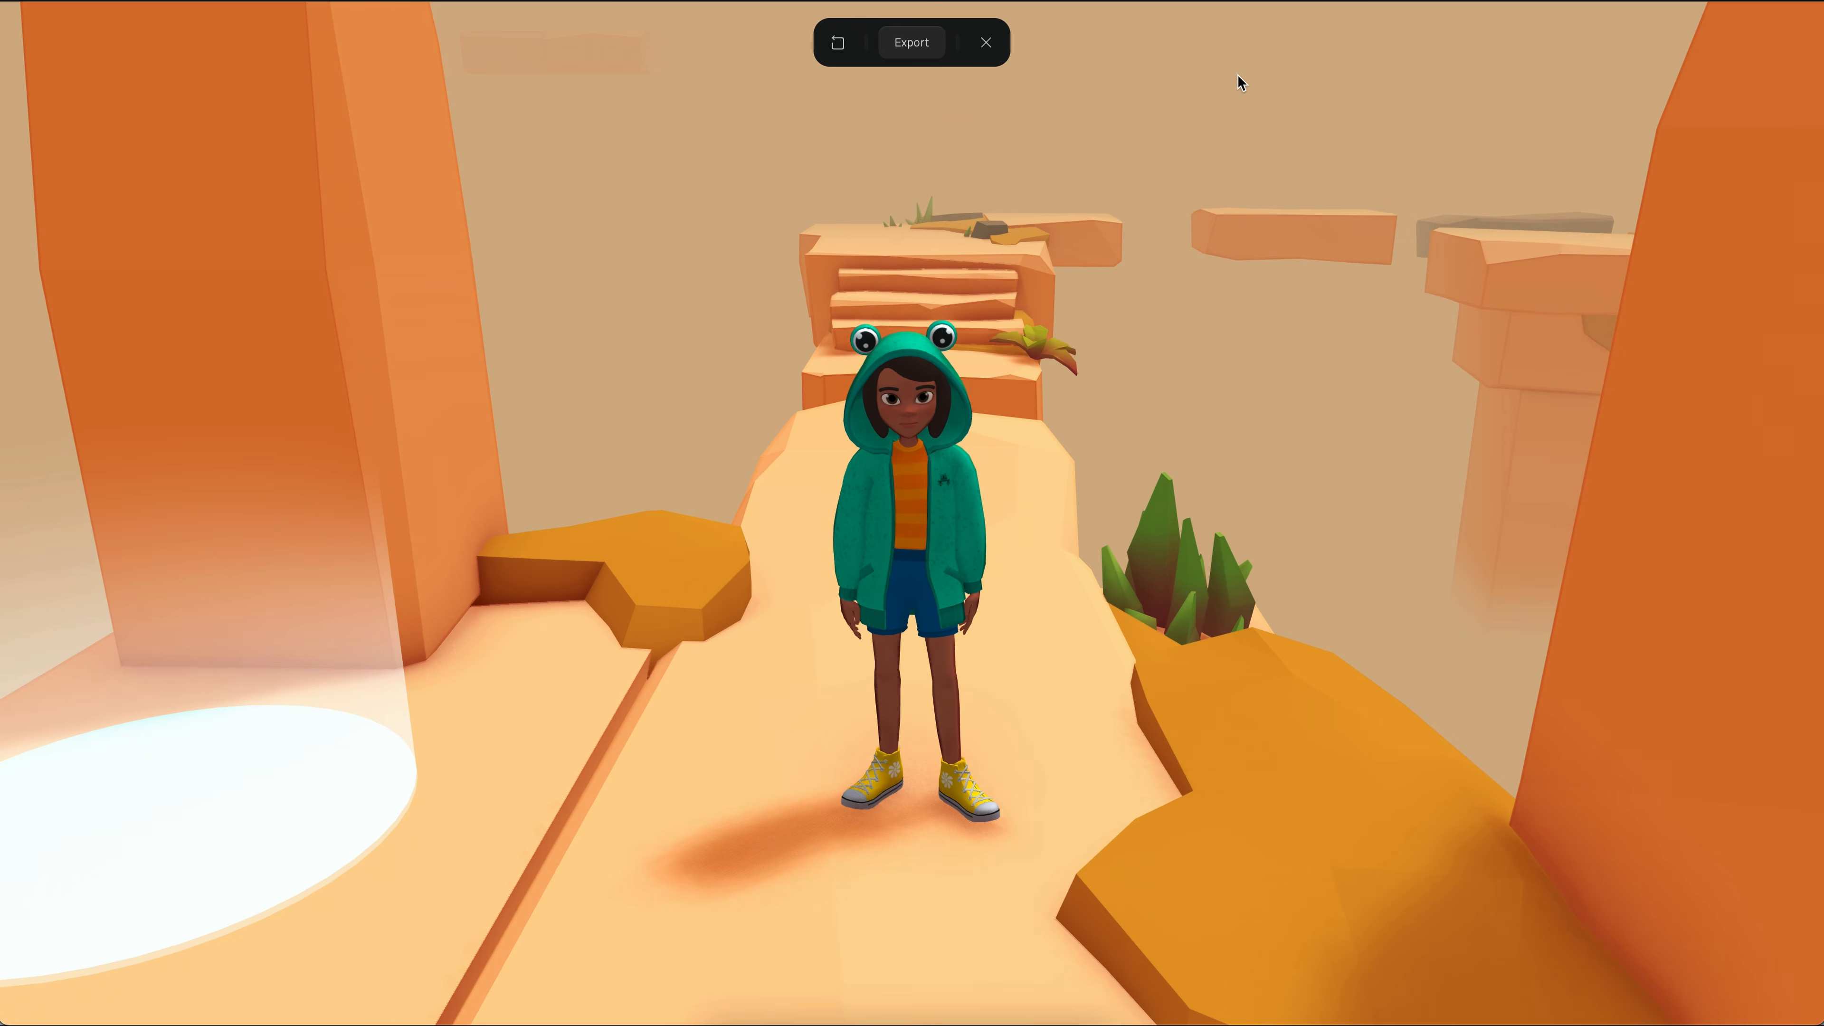
key(w)
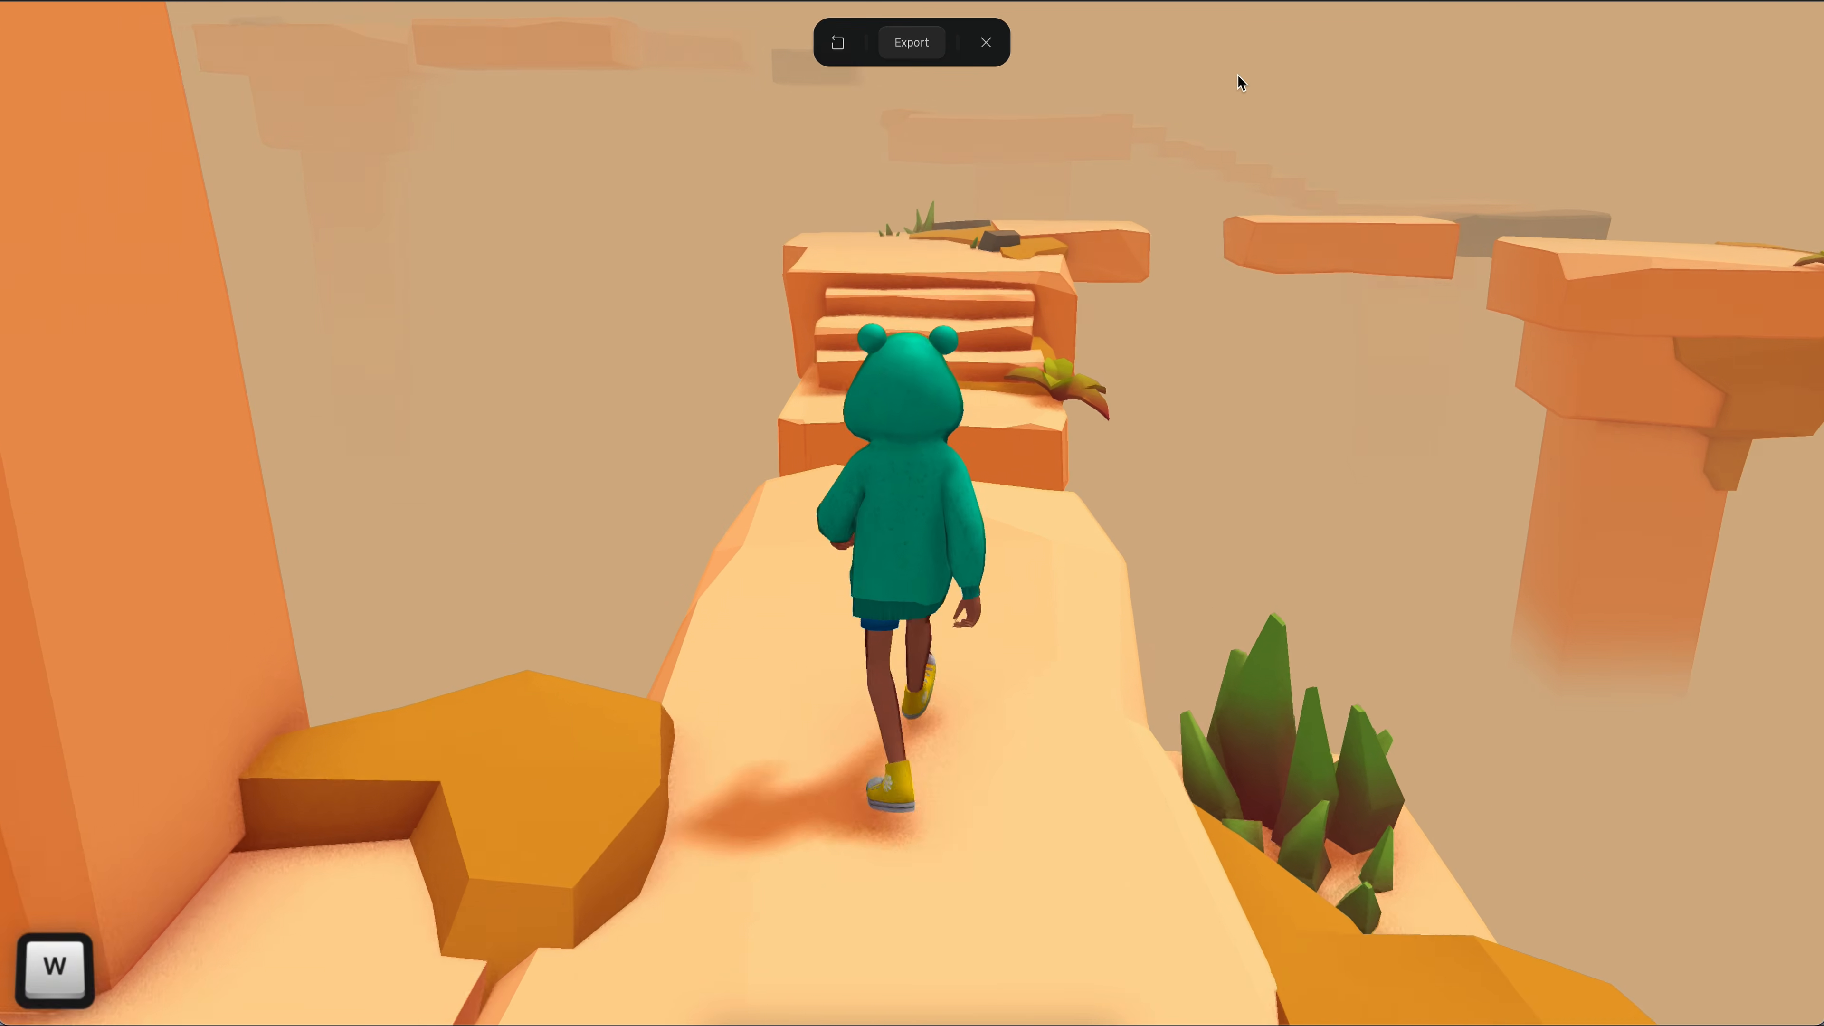
key(s)
key(w)
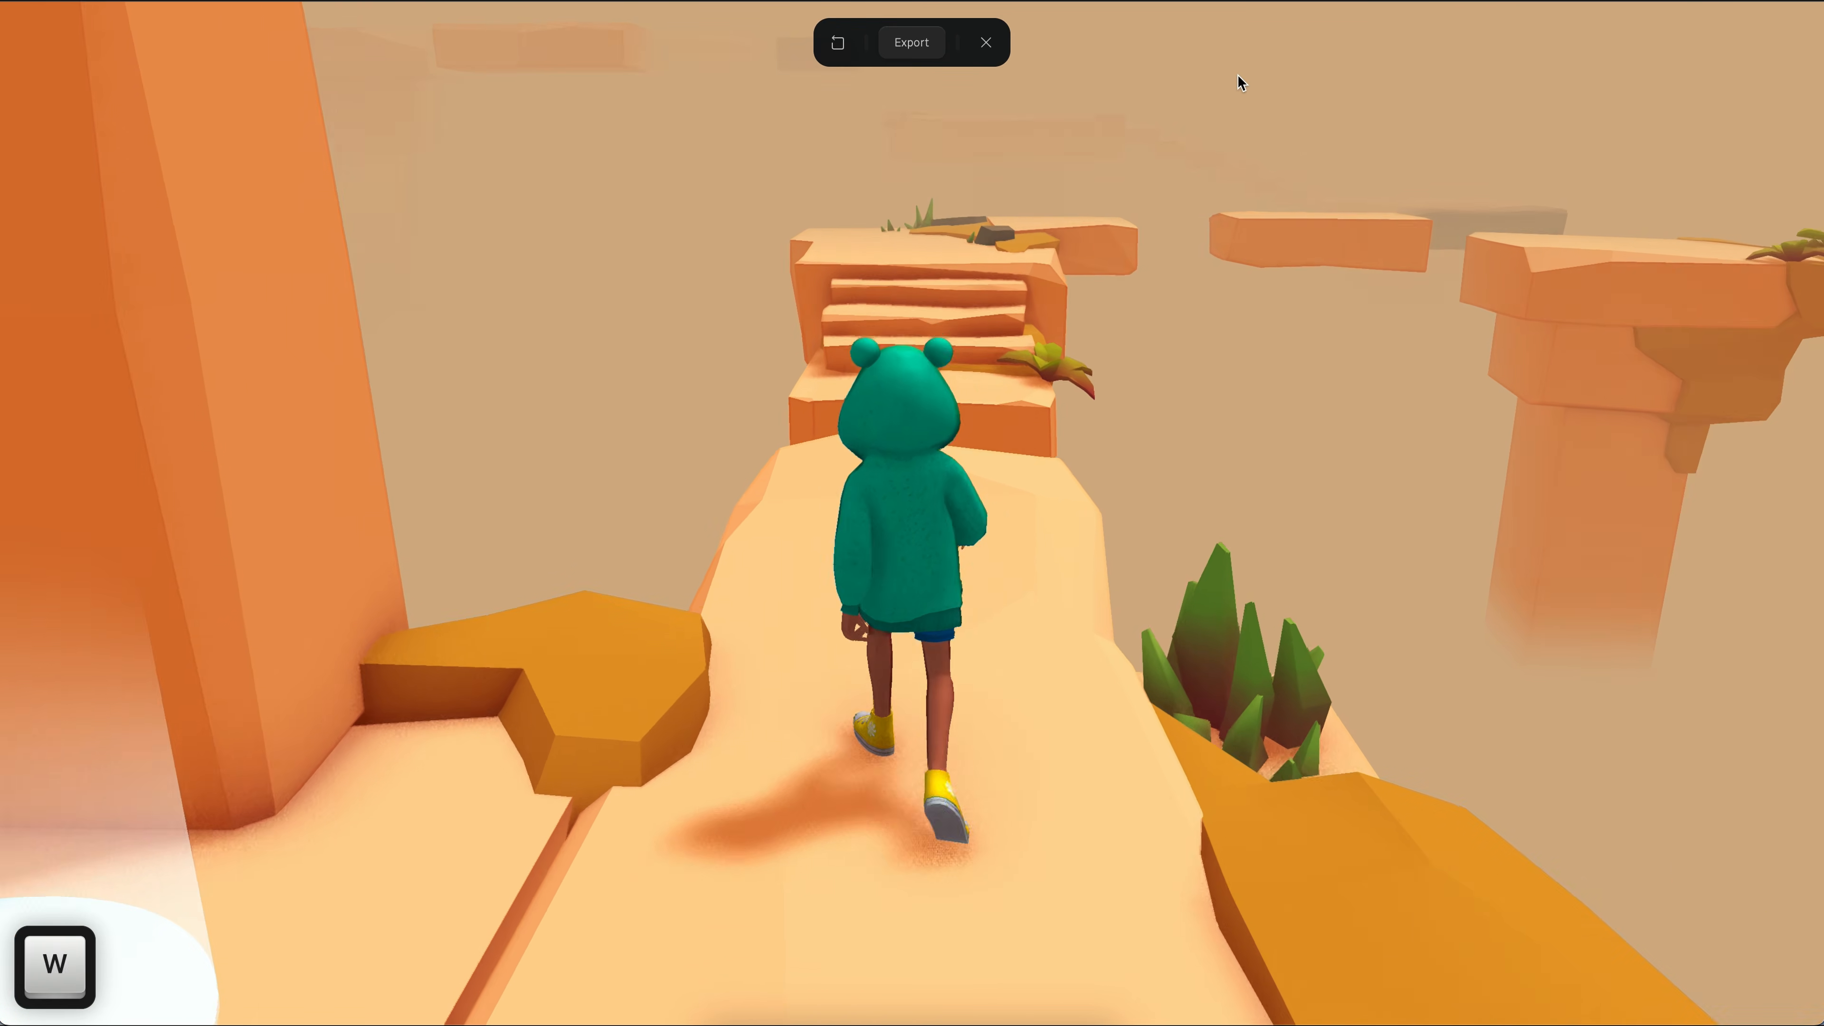
key(d)
key(a)
key(d)
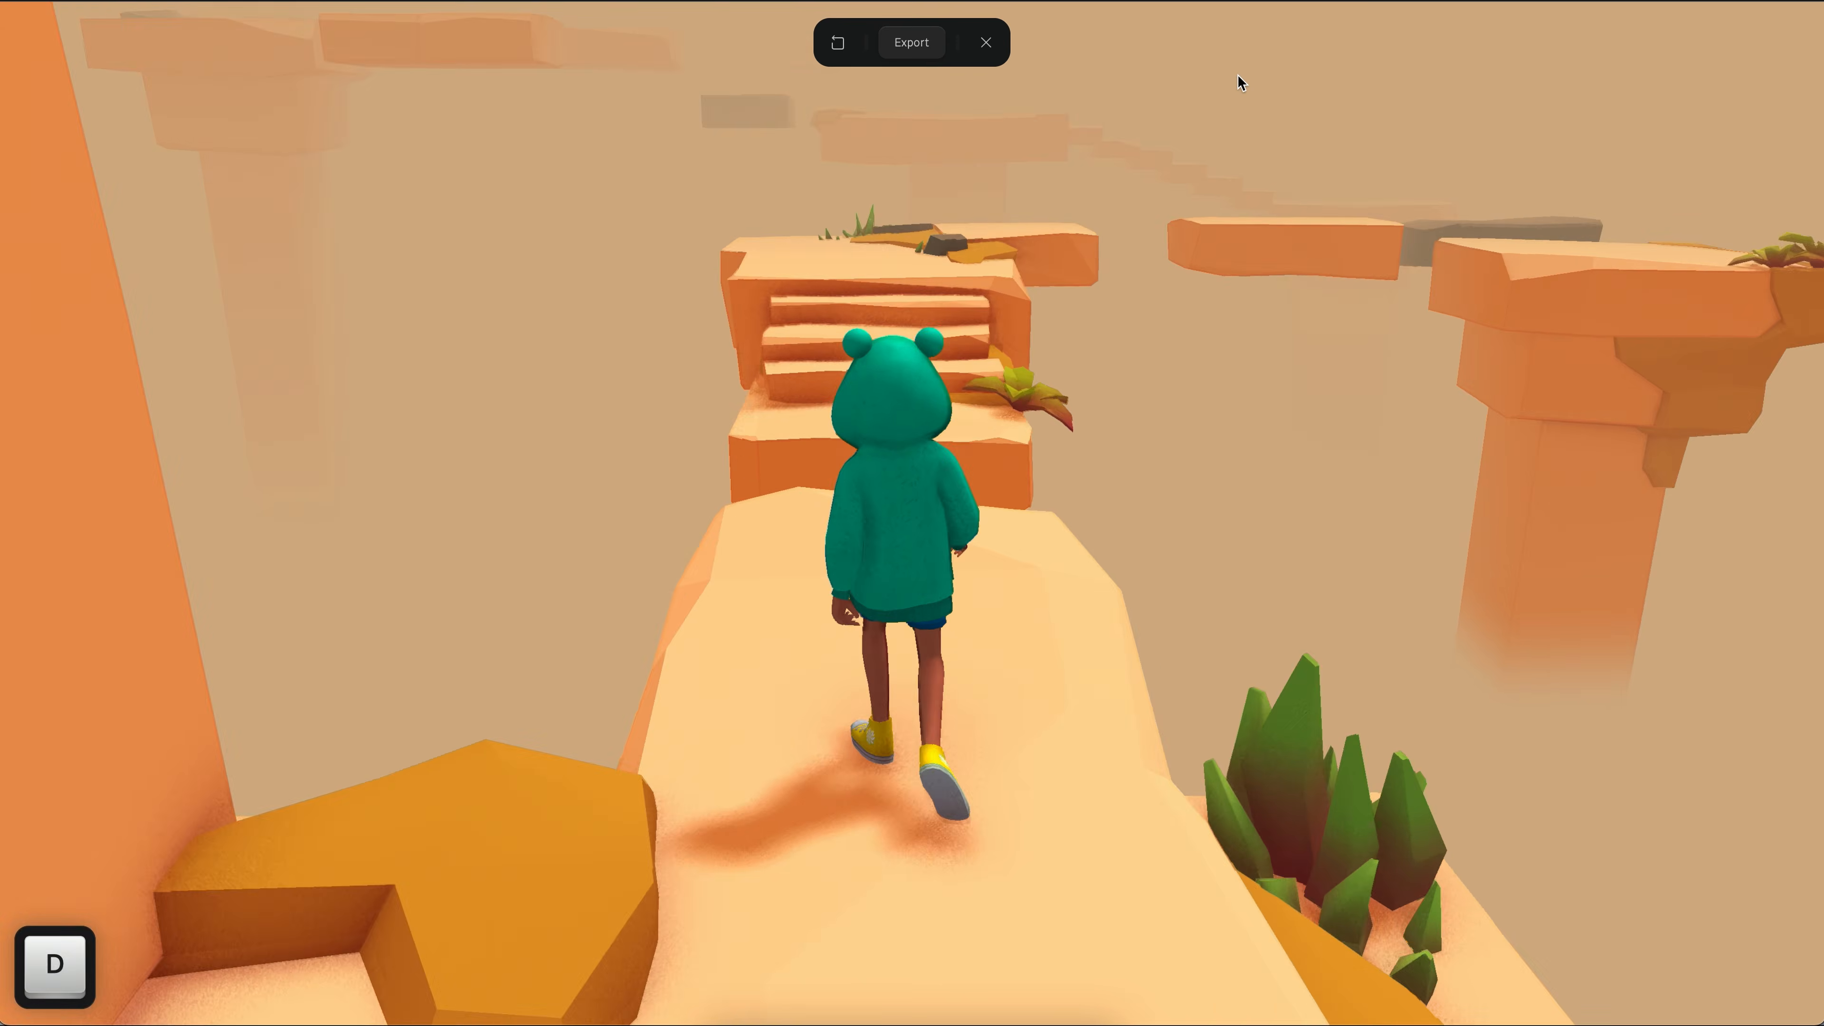
- Jump the character up the stone steps and across the gap to the neighbouring rock platform
key(a)
key(space)
key(space)
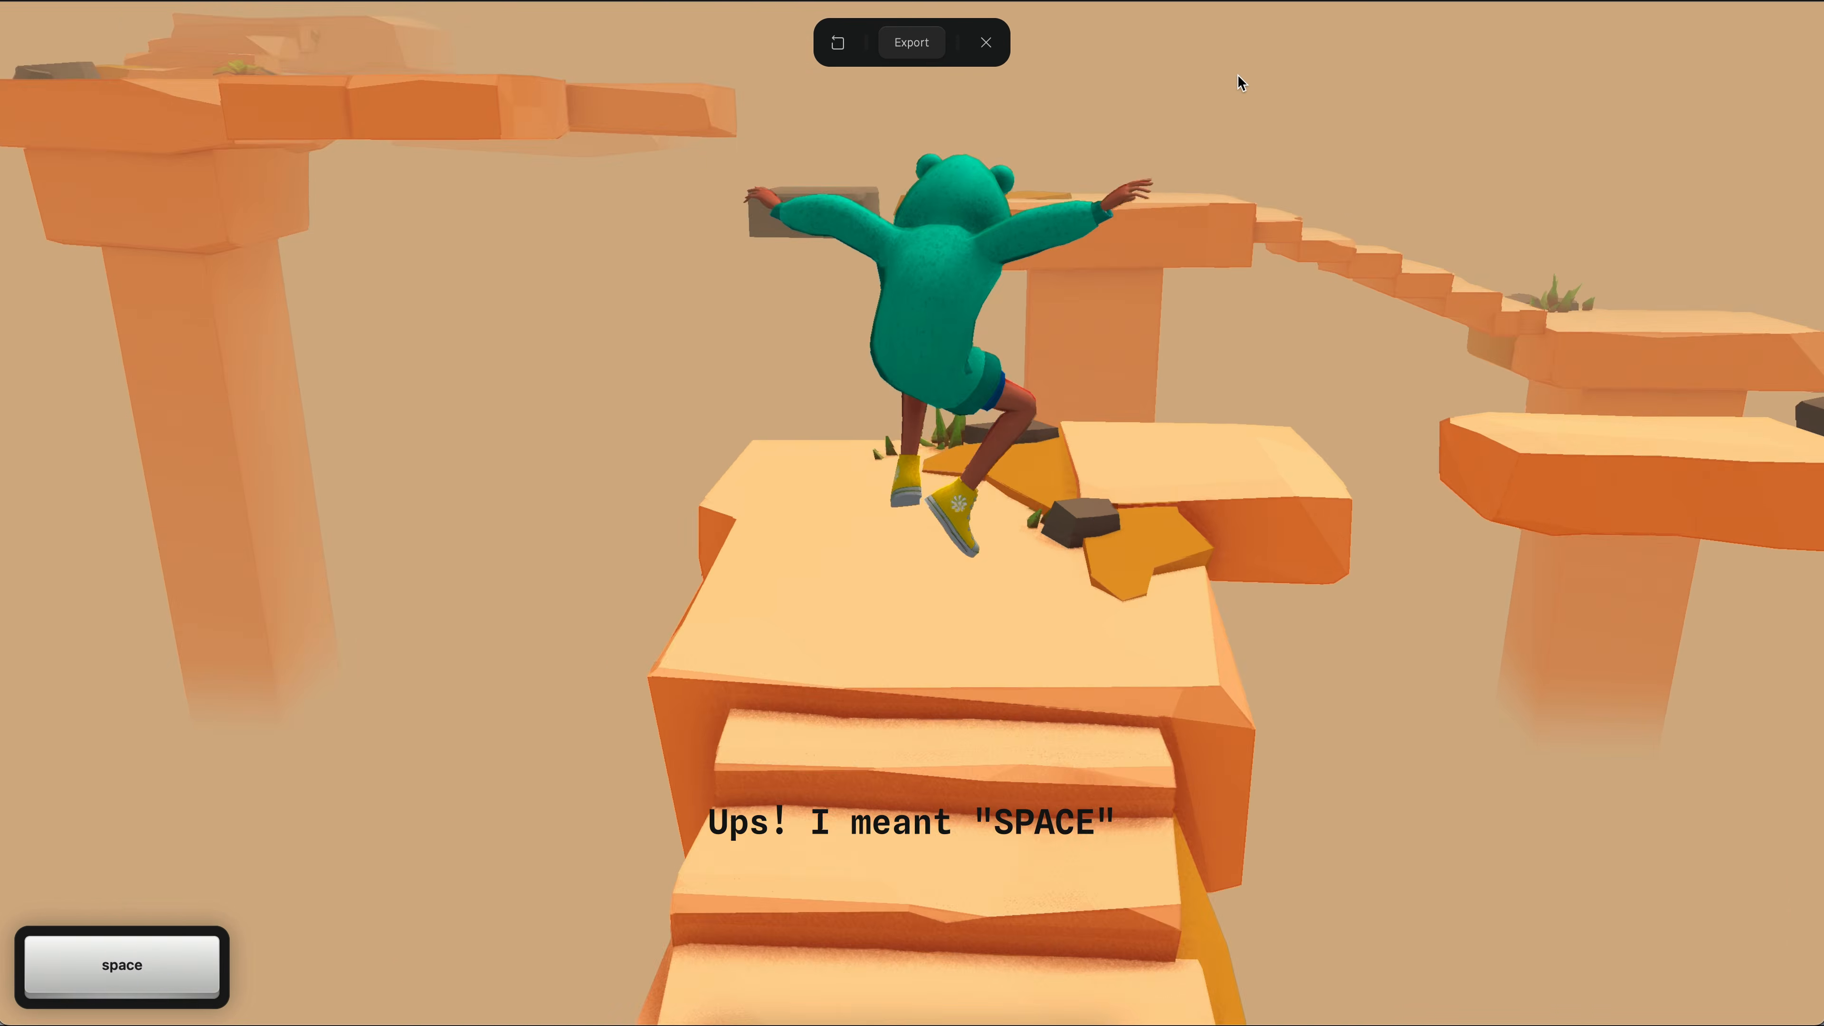
key(d)
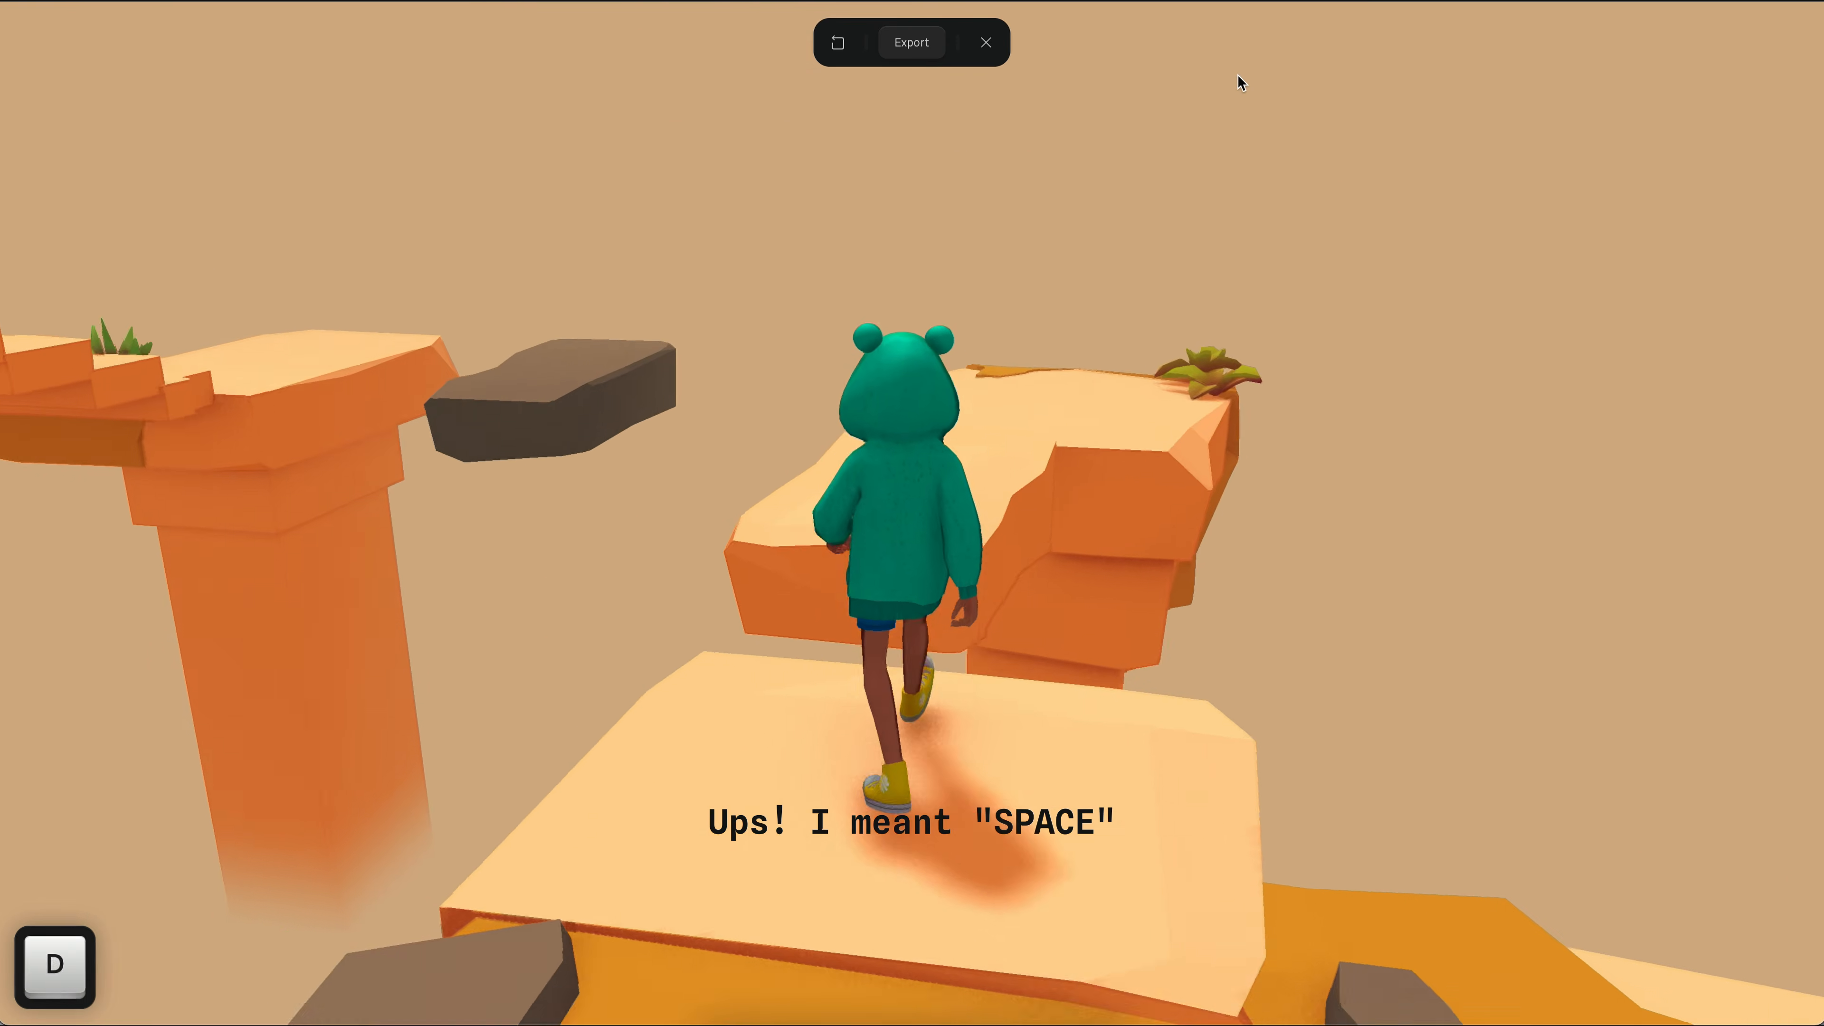
key(space)
key(d)
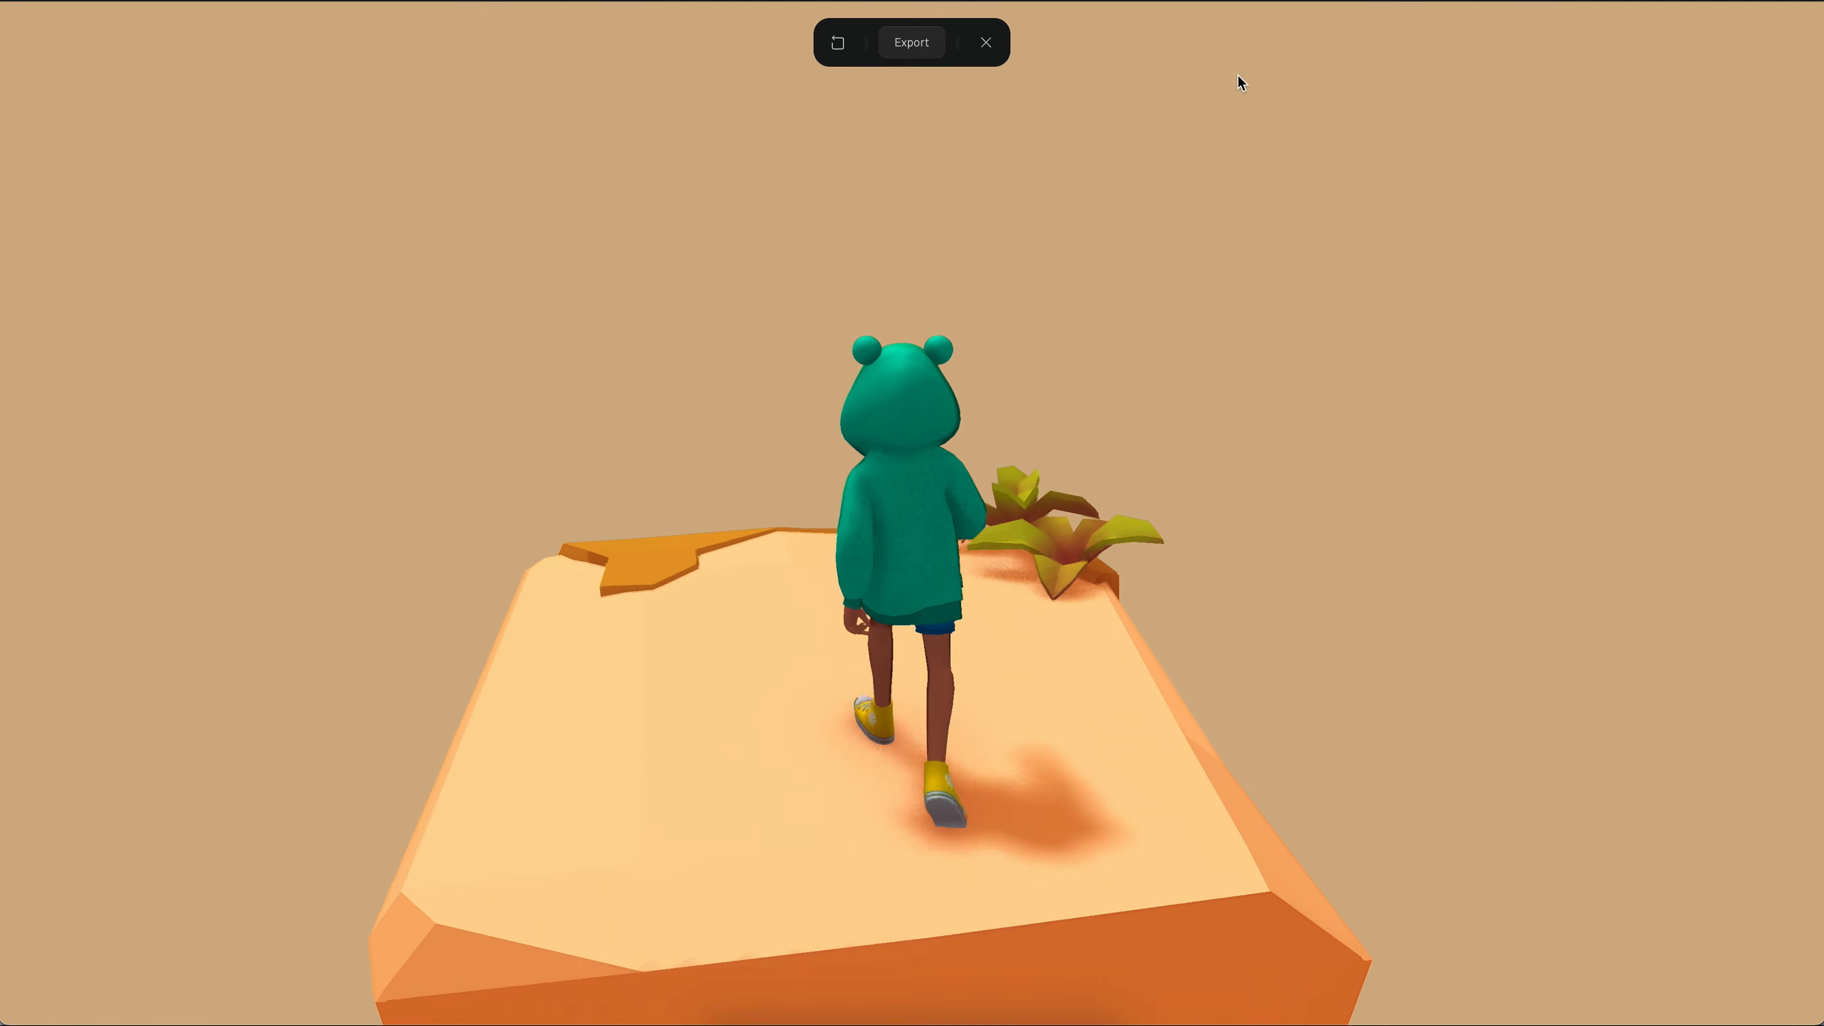
- Run and jump the hooded character across the gaps between the floating orange rock platforms in Scene 1
key(a)
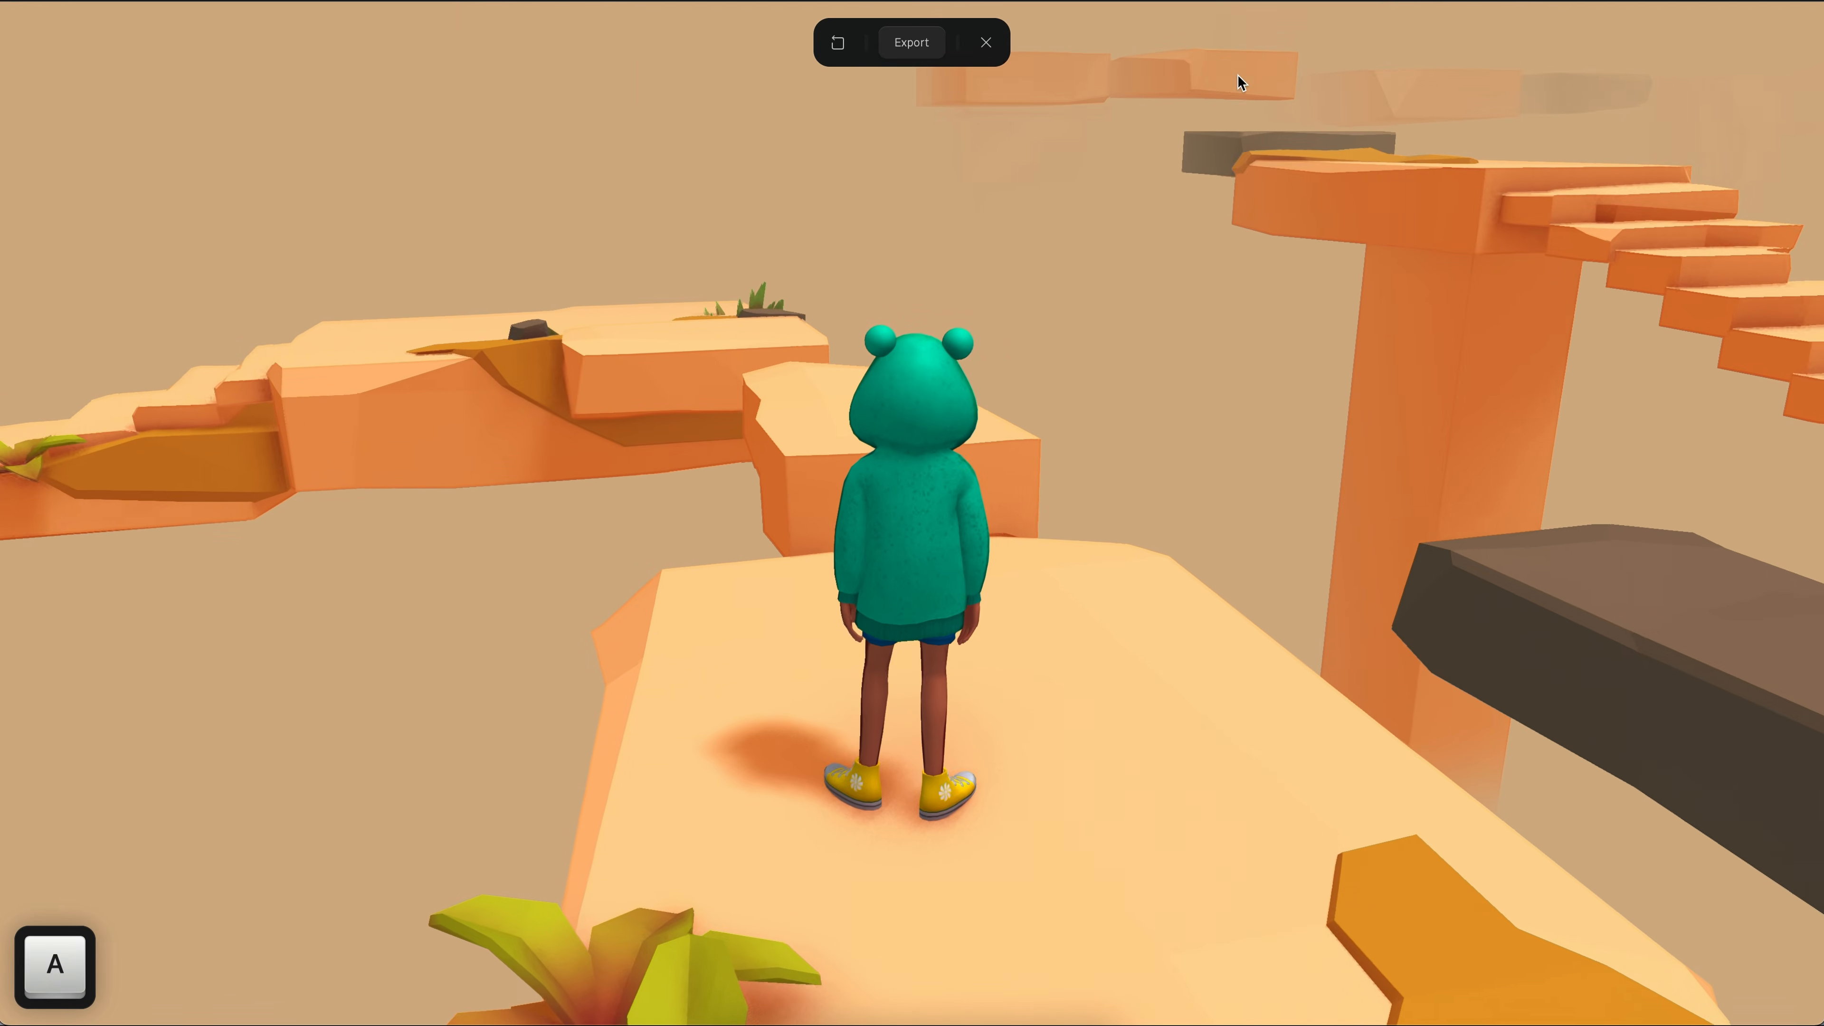
key(w)
key(shift+a)
key(shift+space)
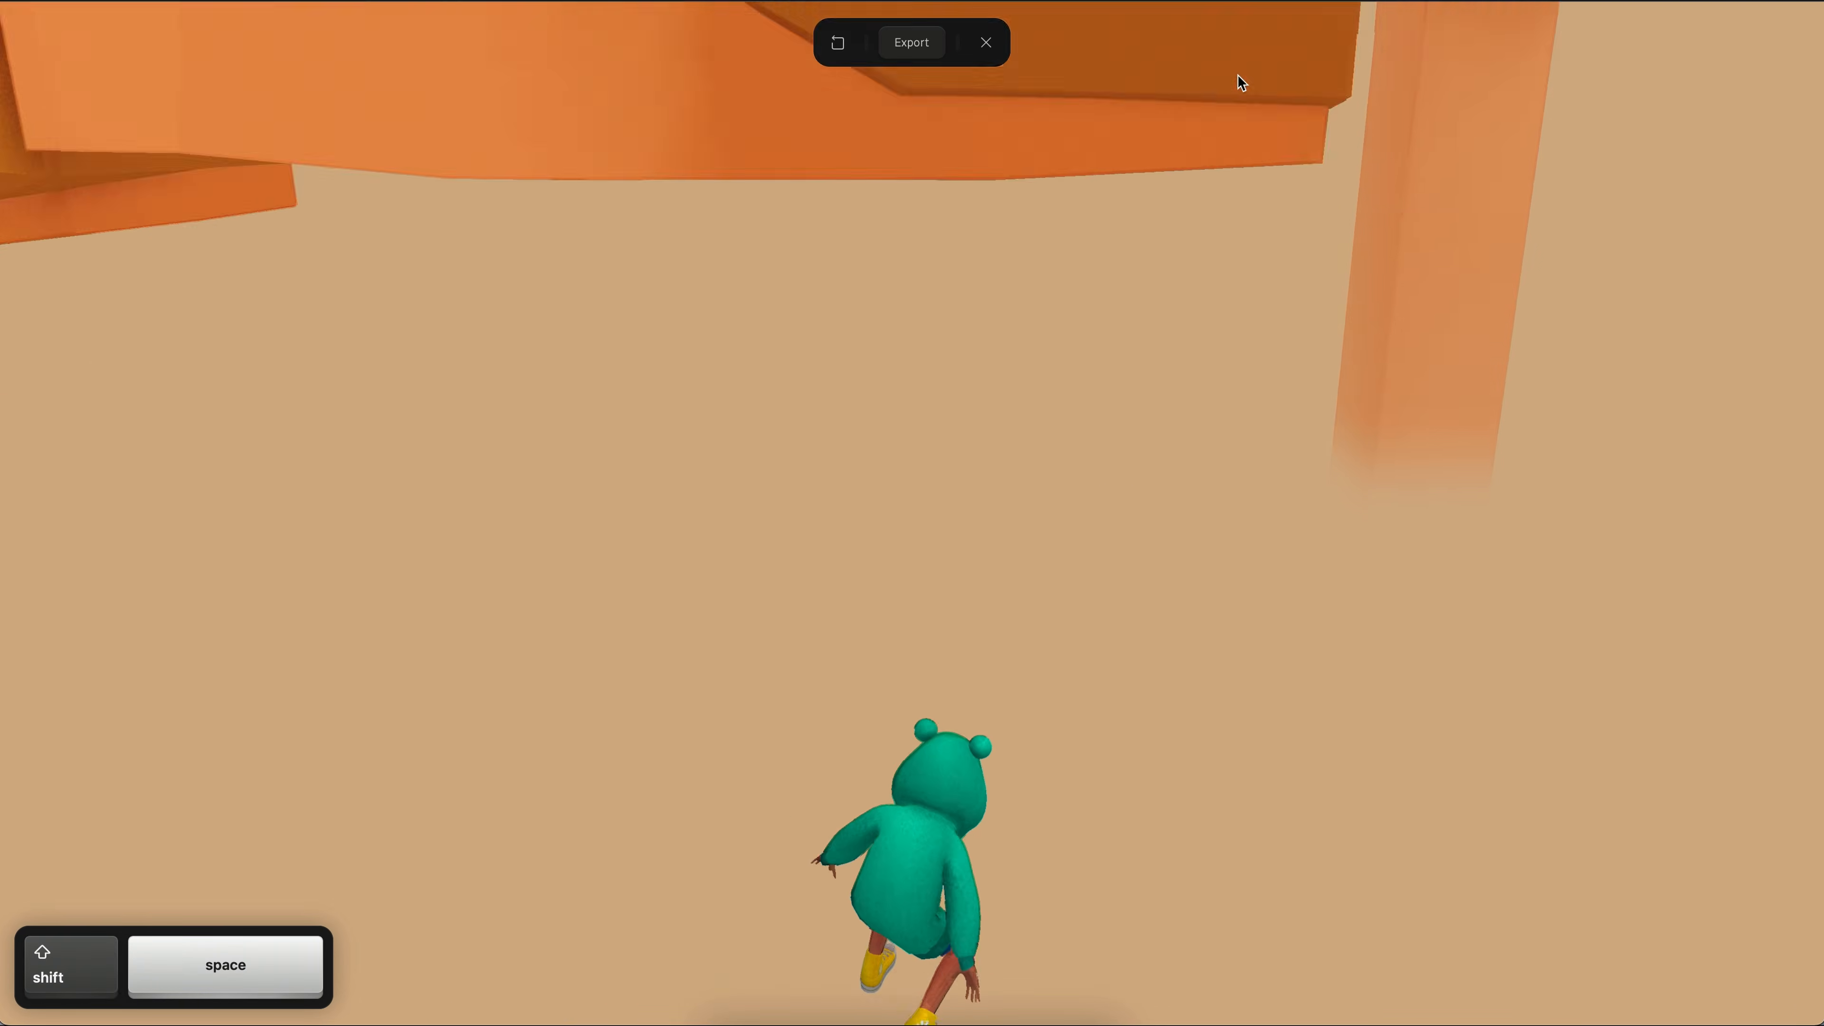
key(w)
key(shift+space)
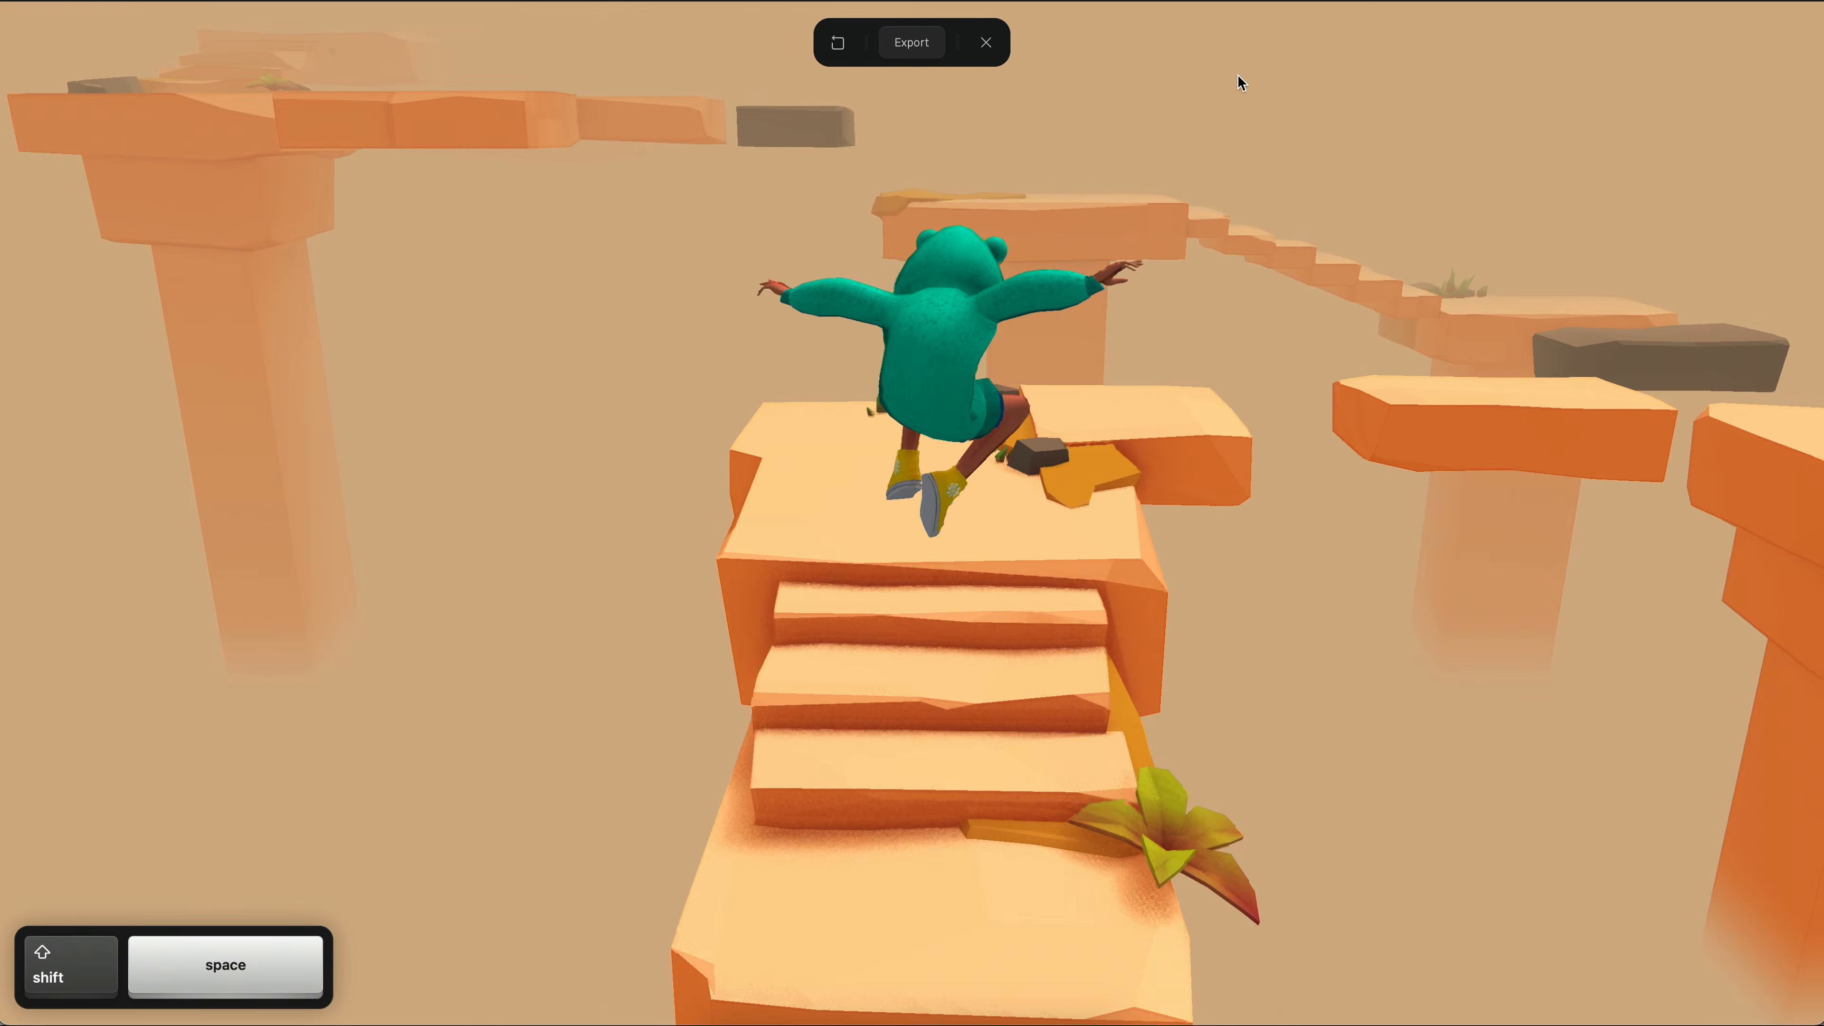
- Sprint and jump the character over the orange rocks to the path near the white portal
key(shift+d)
key(shift+space)
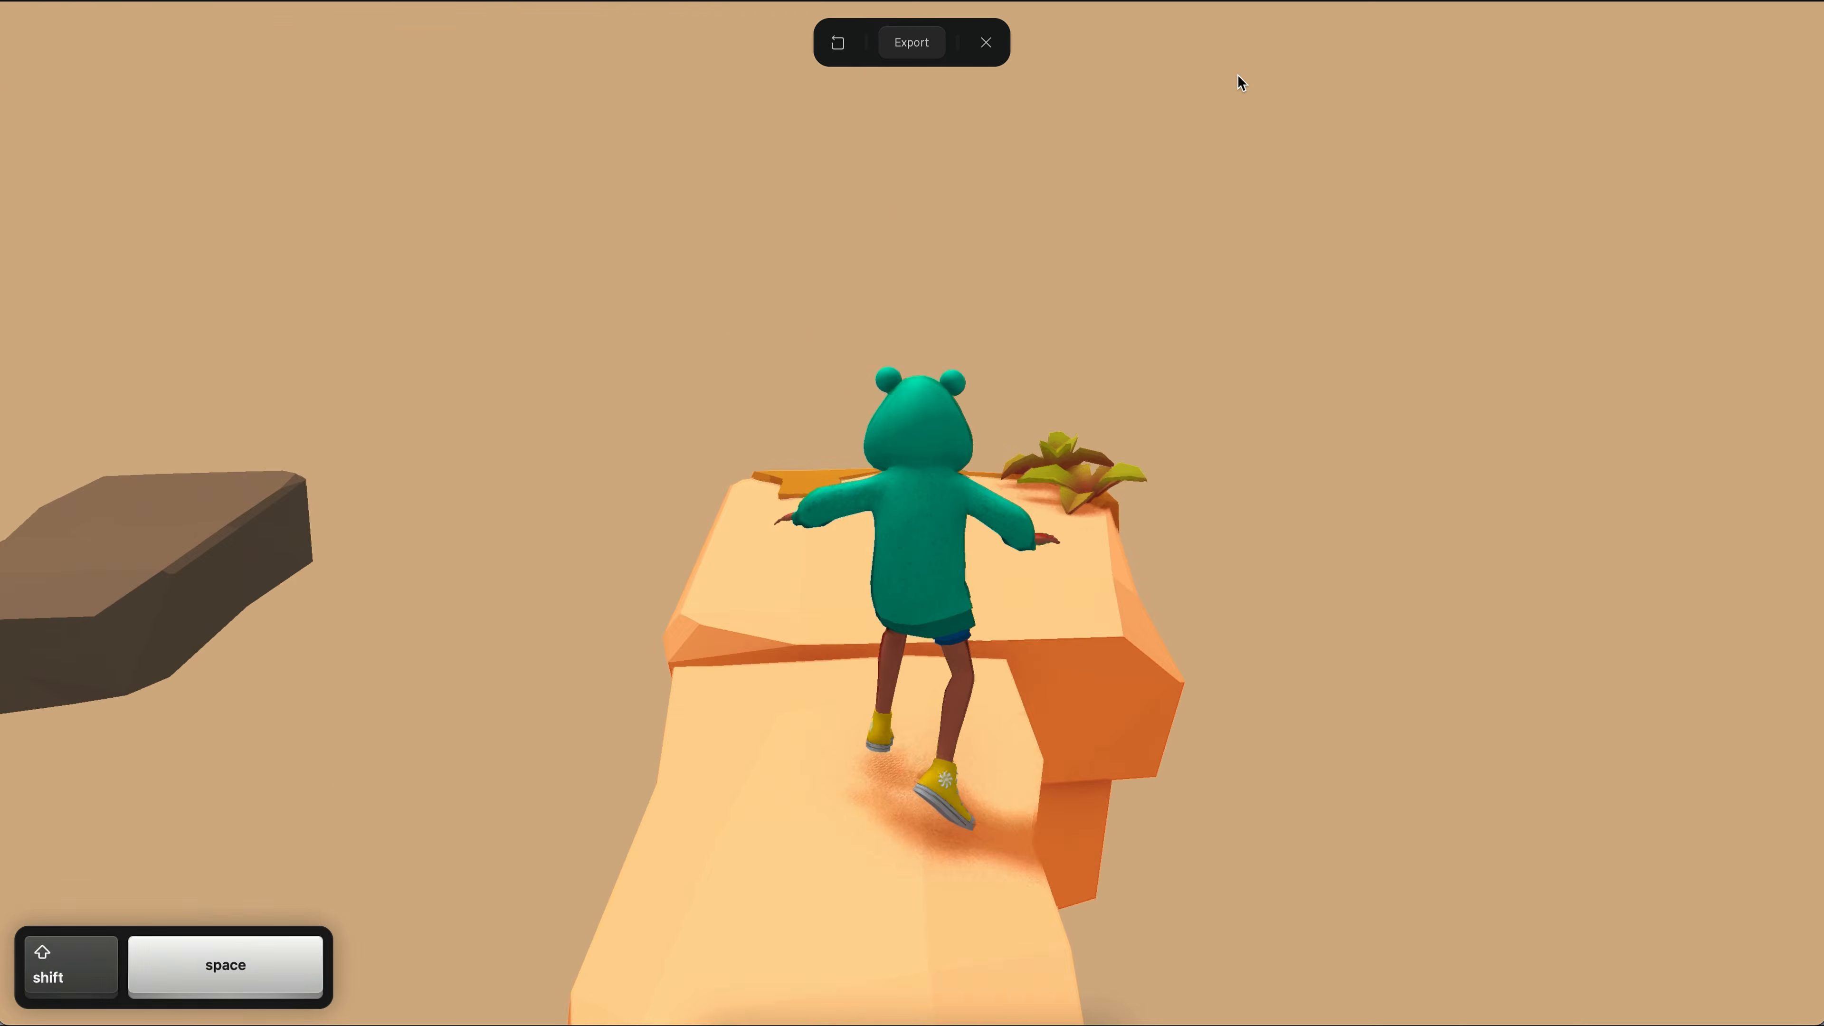
key(a)
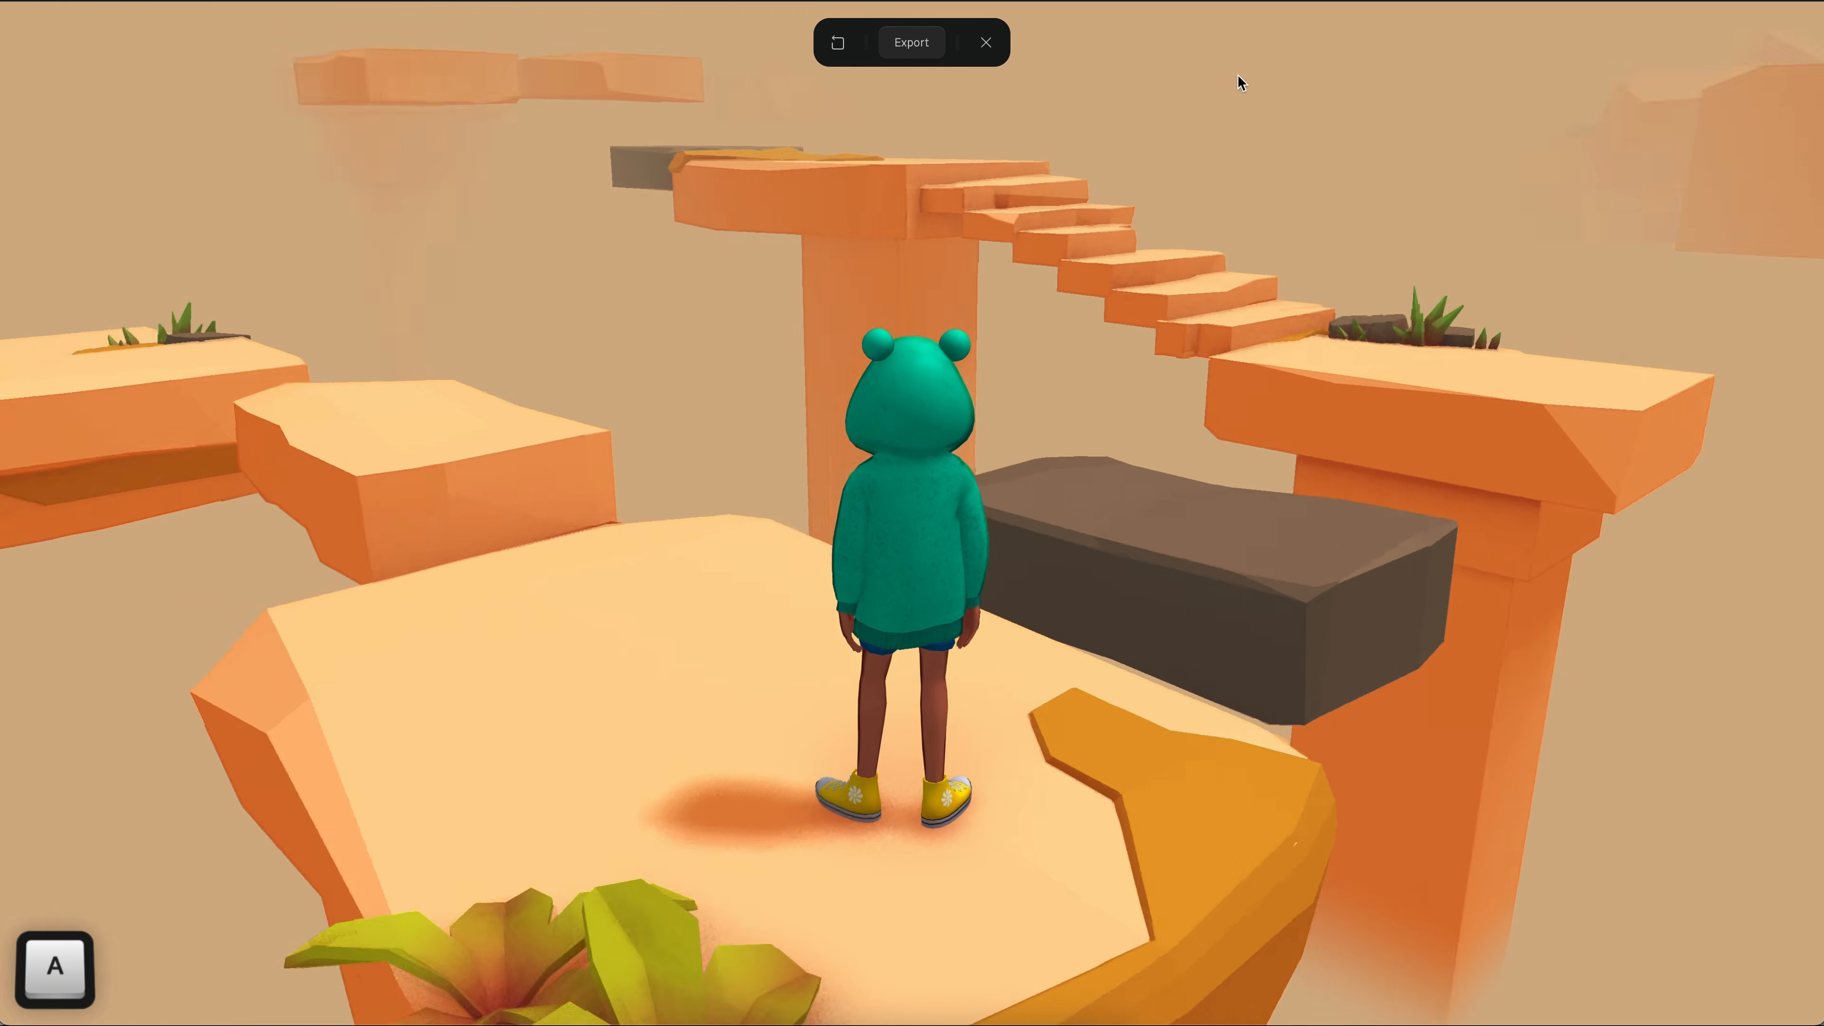
key(shift+space)
key(shift+a)
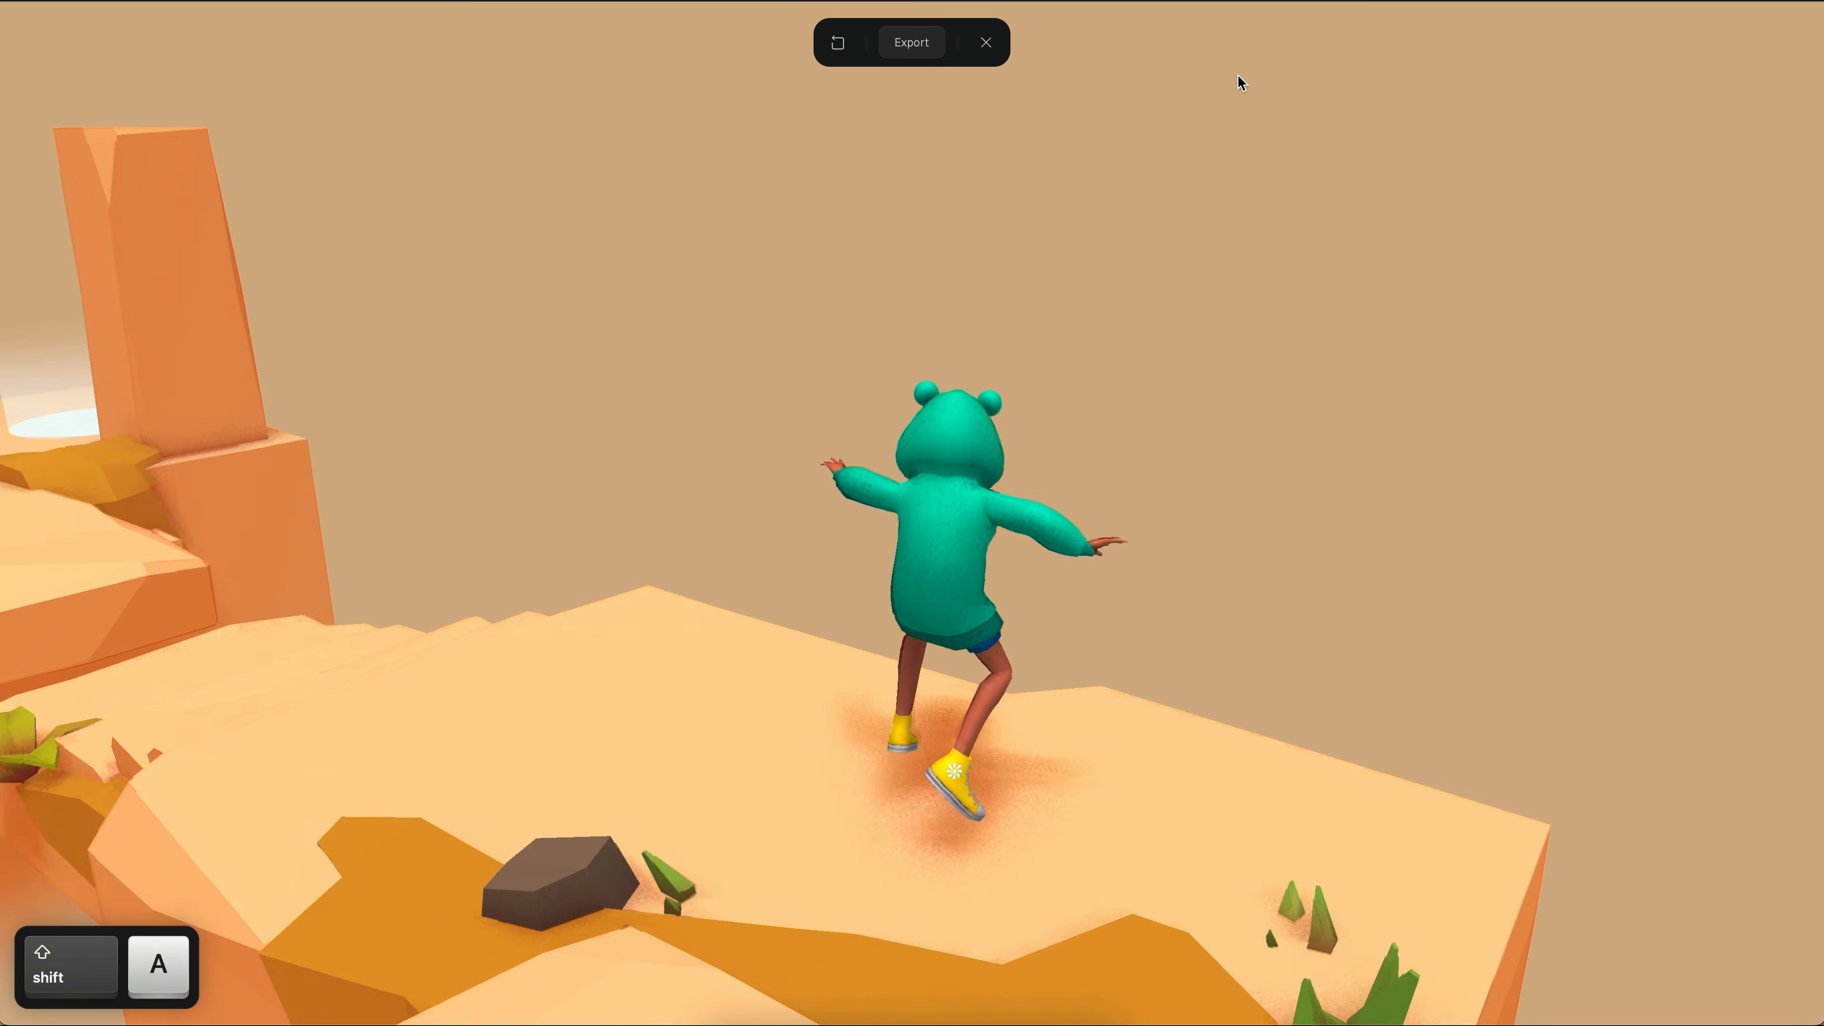
key(shift+space)
key(shift+s)
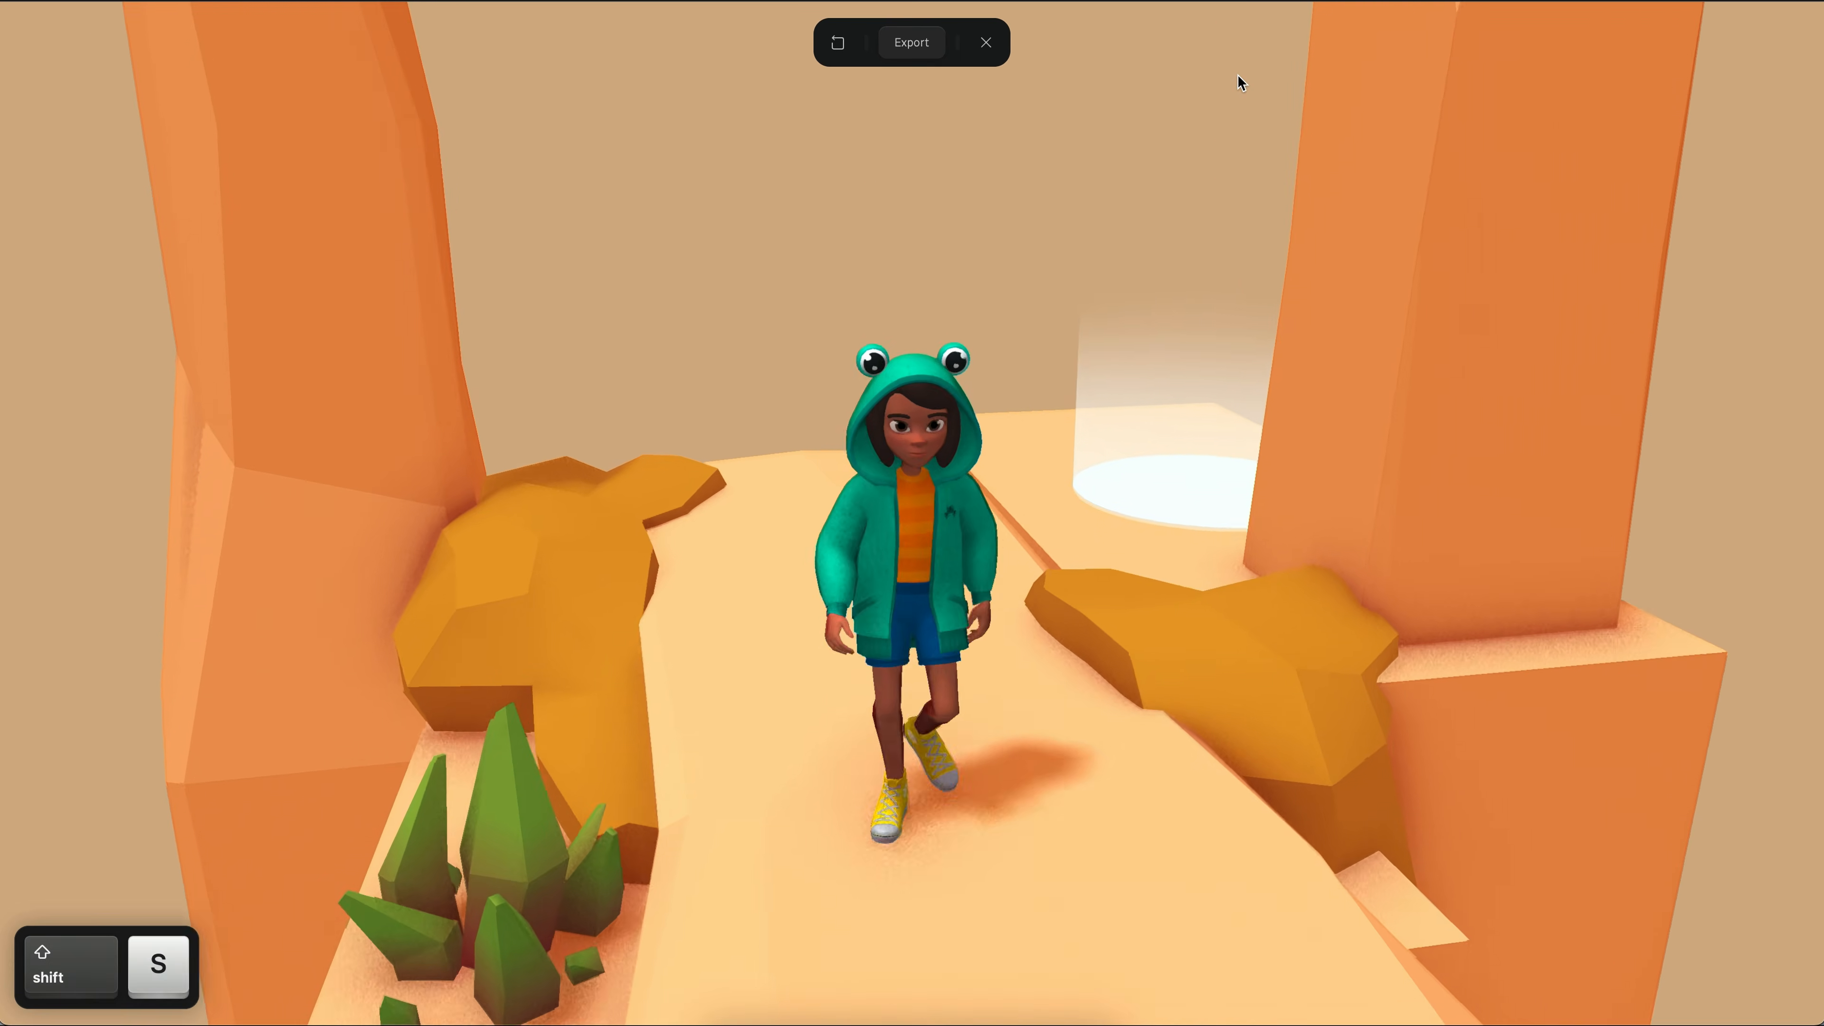
- Walk the character into the glowing white portal beside the rock pillar to test the transition to the grey ruins
key(shift+space)
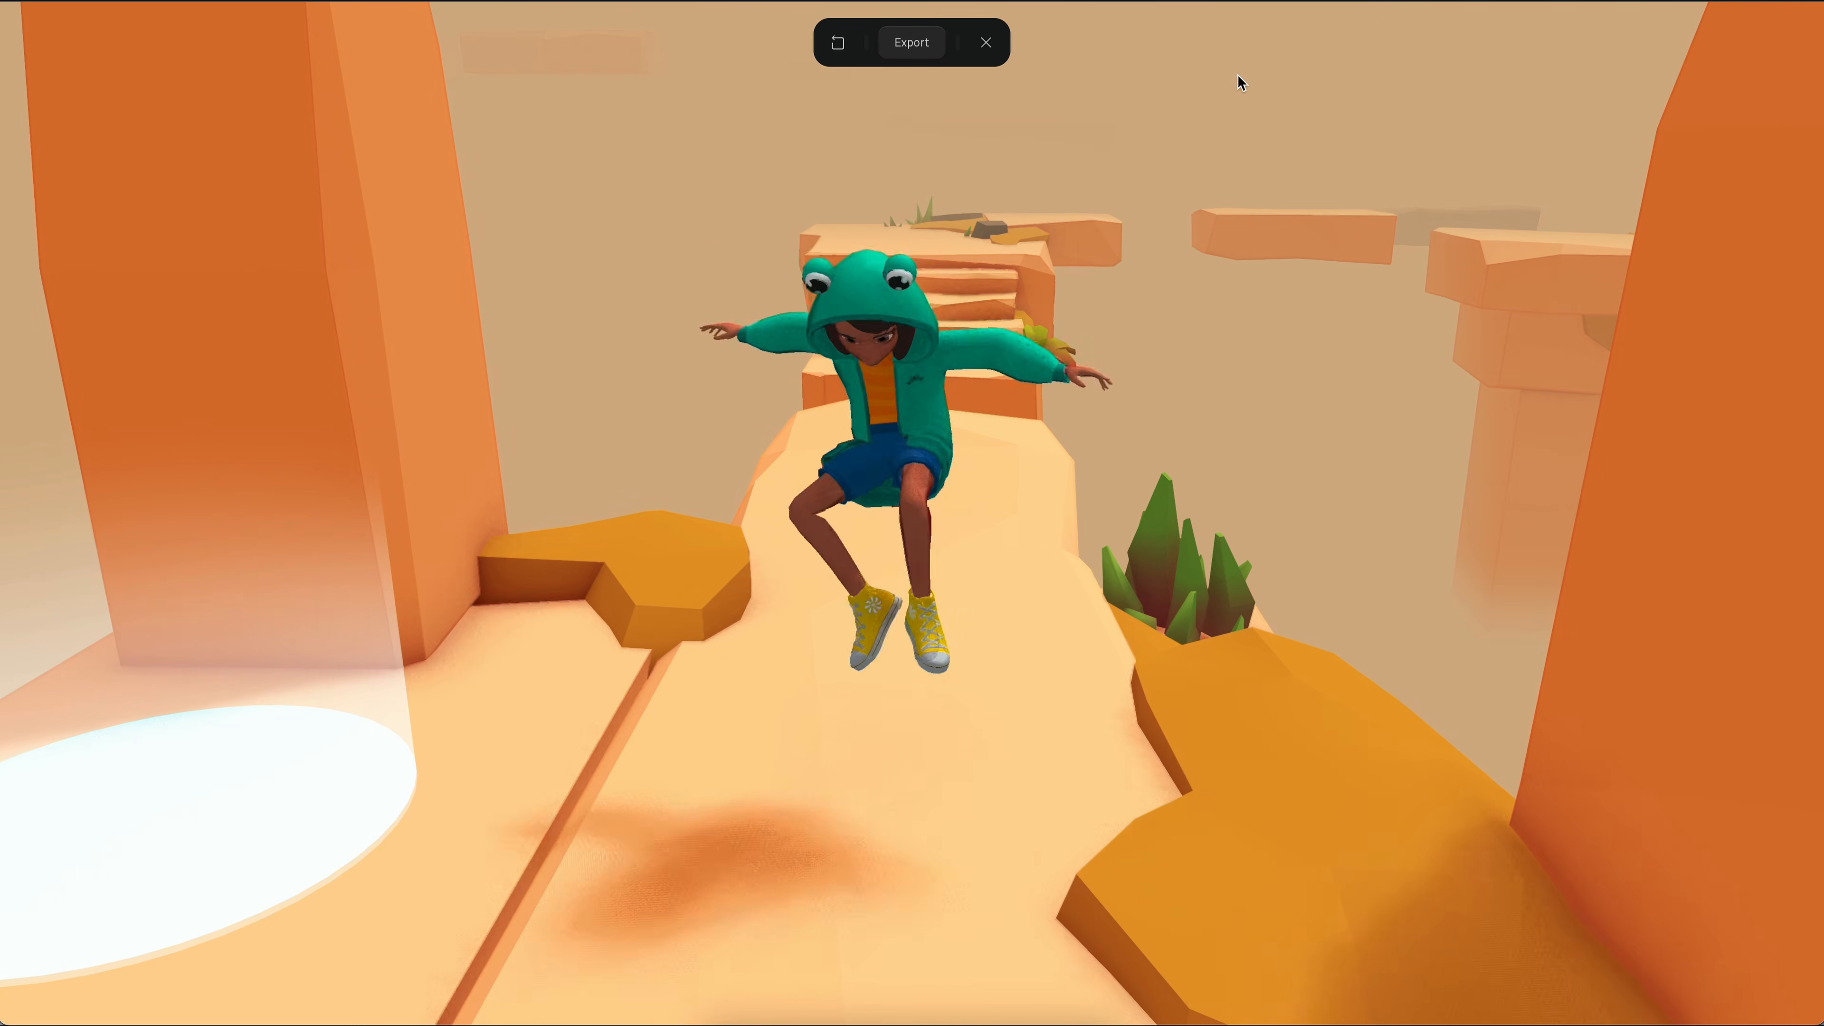
key(a)
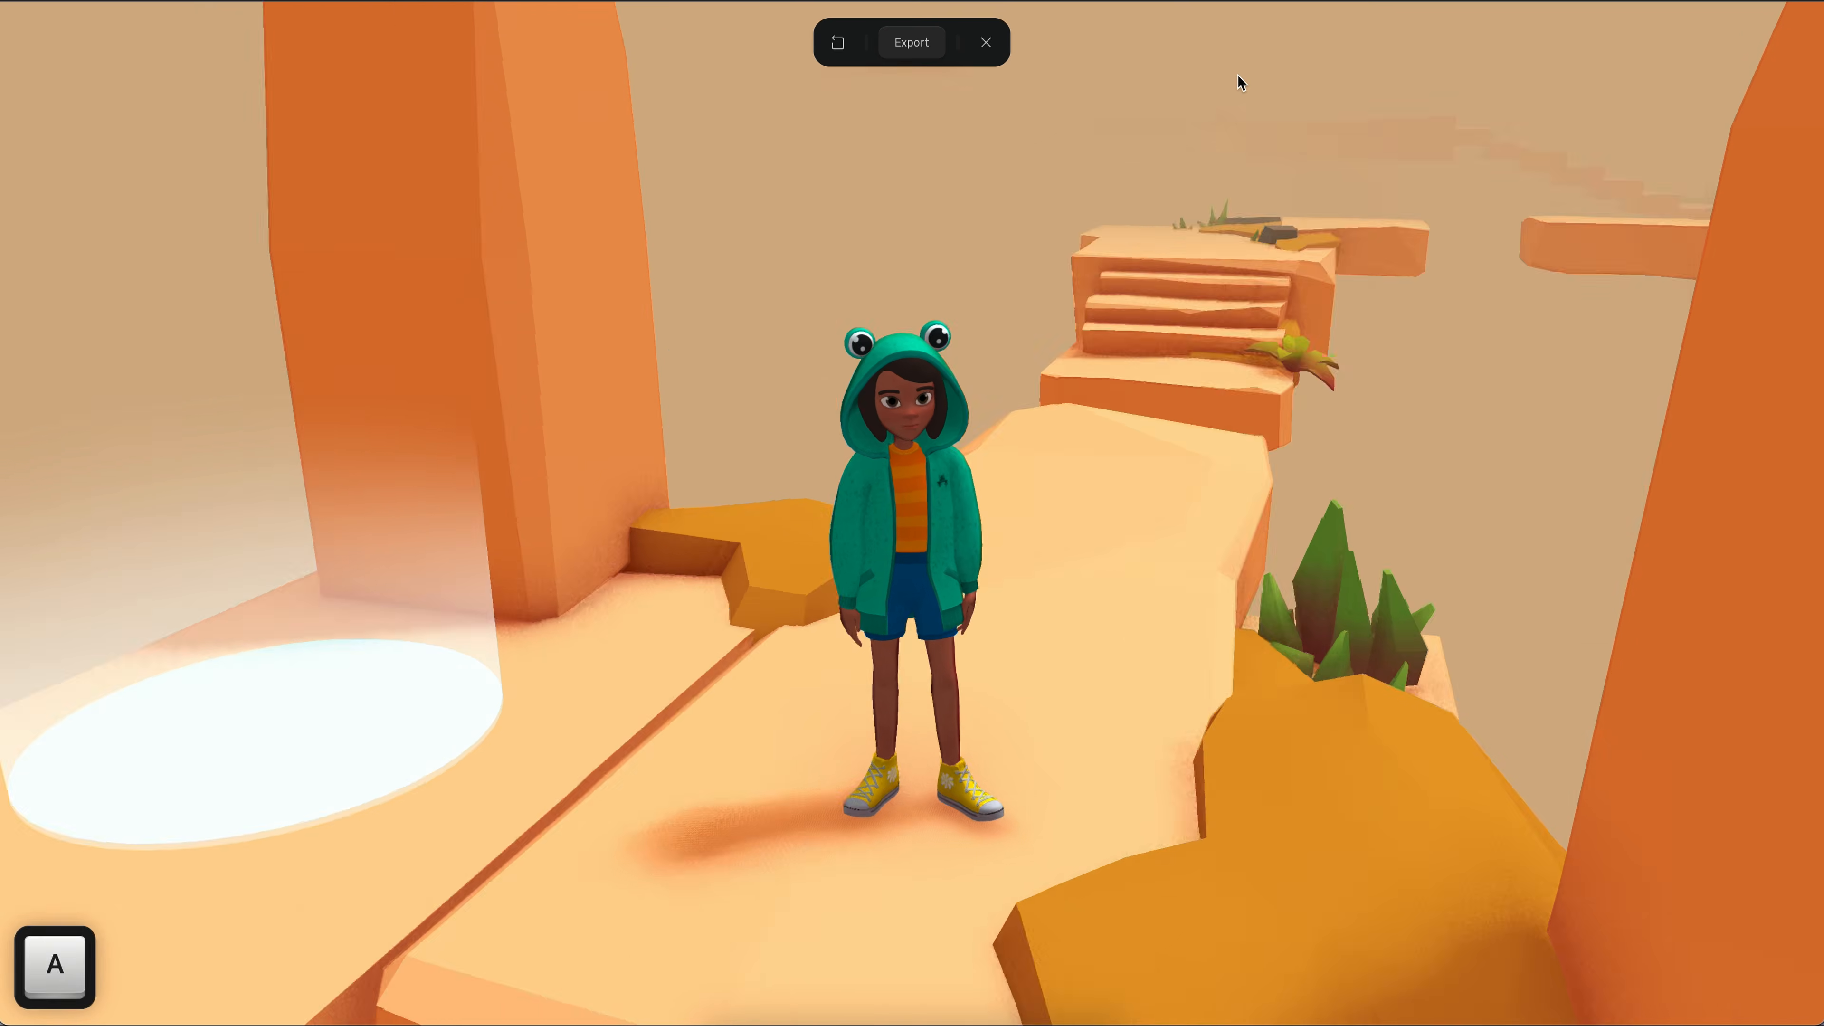
key(w)
key(d)
key(a)
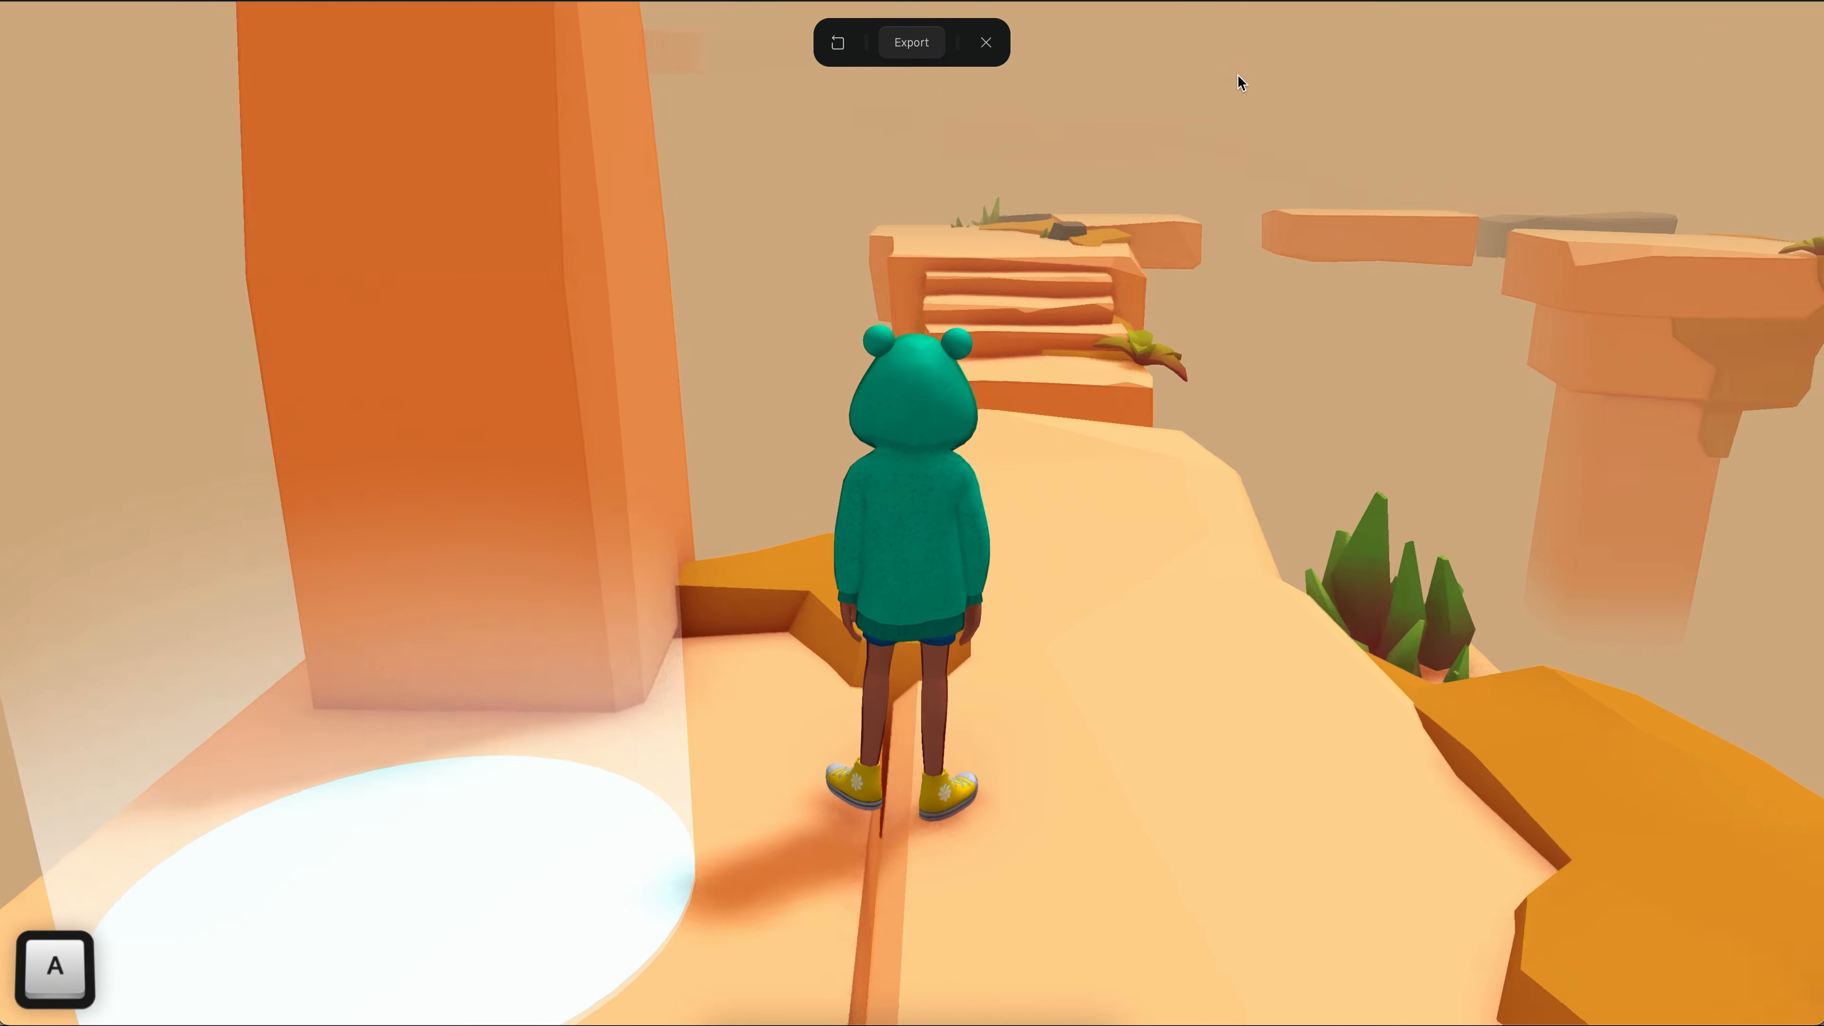
key(w)
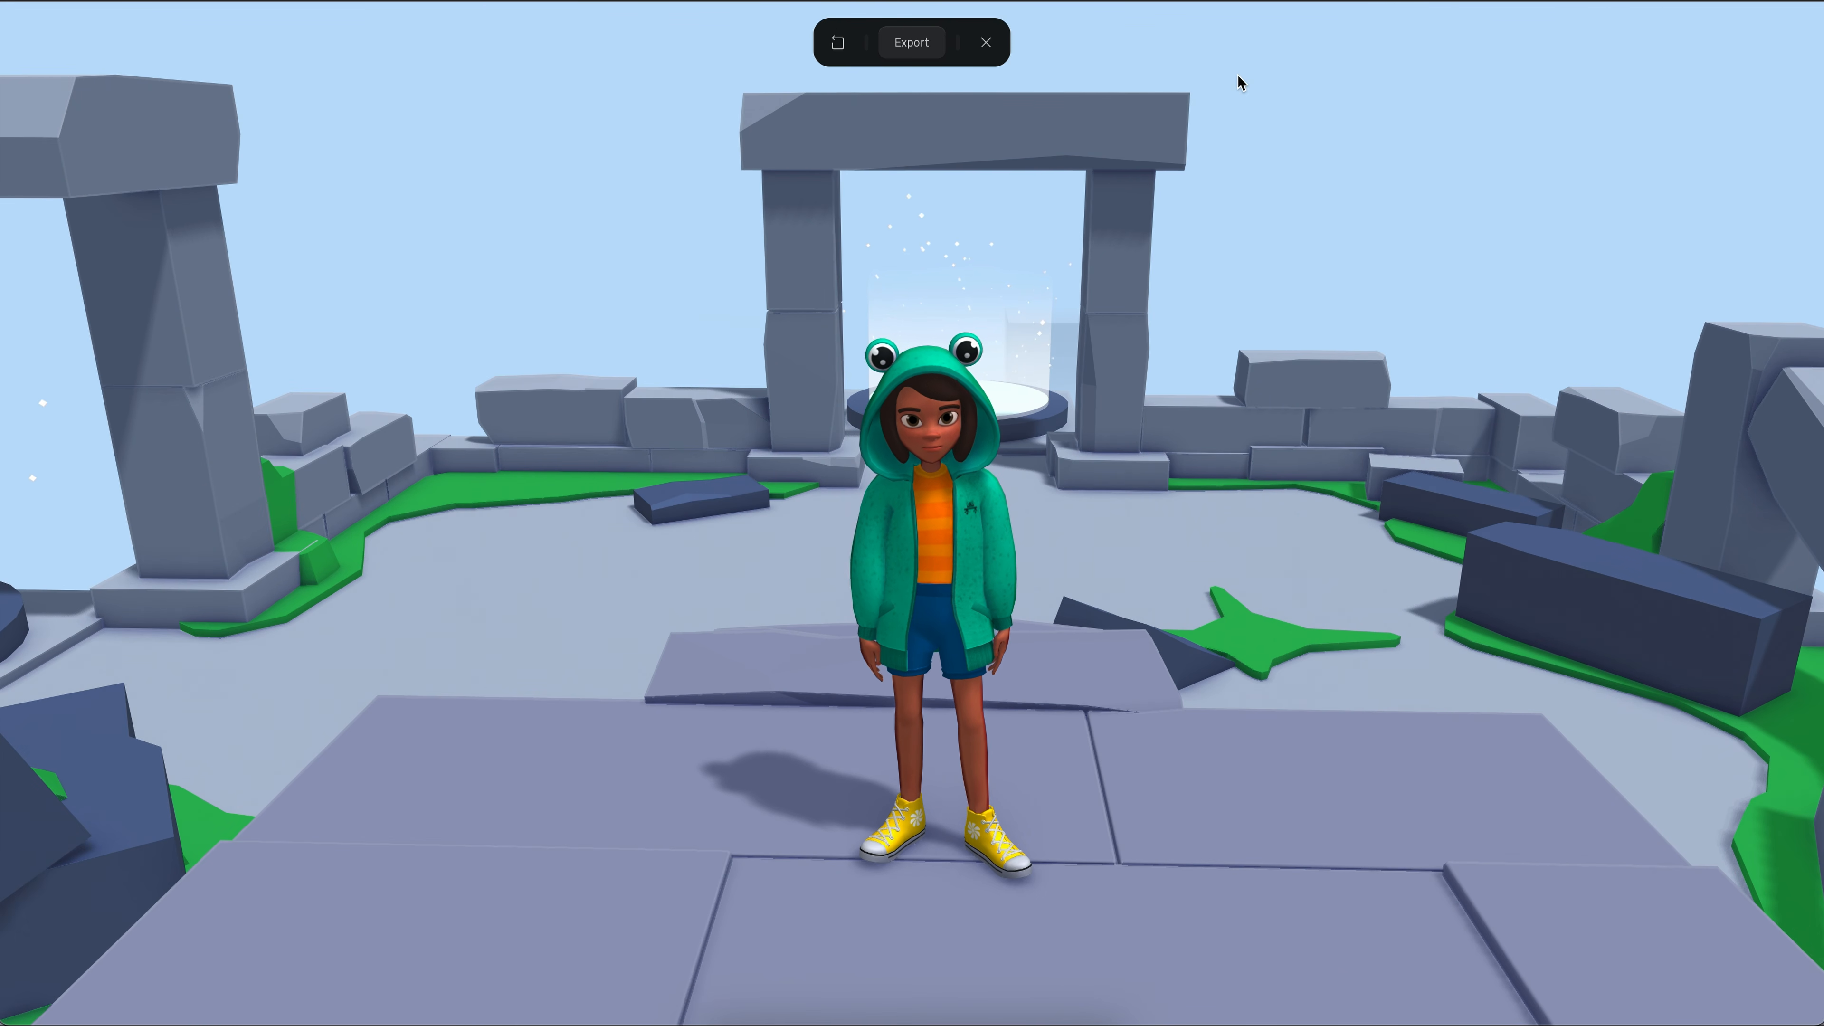
- Walk the character around the grey ruins courtyard and through a portal to the blue rock scene
key(w)
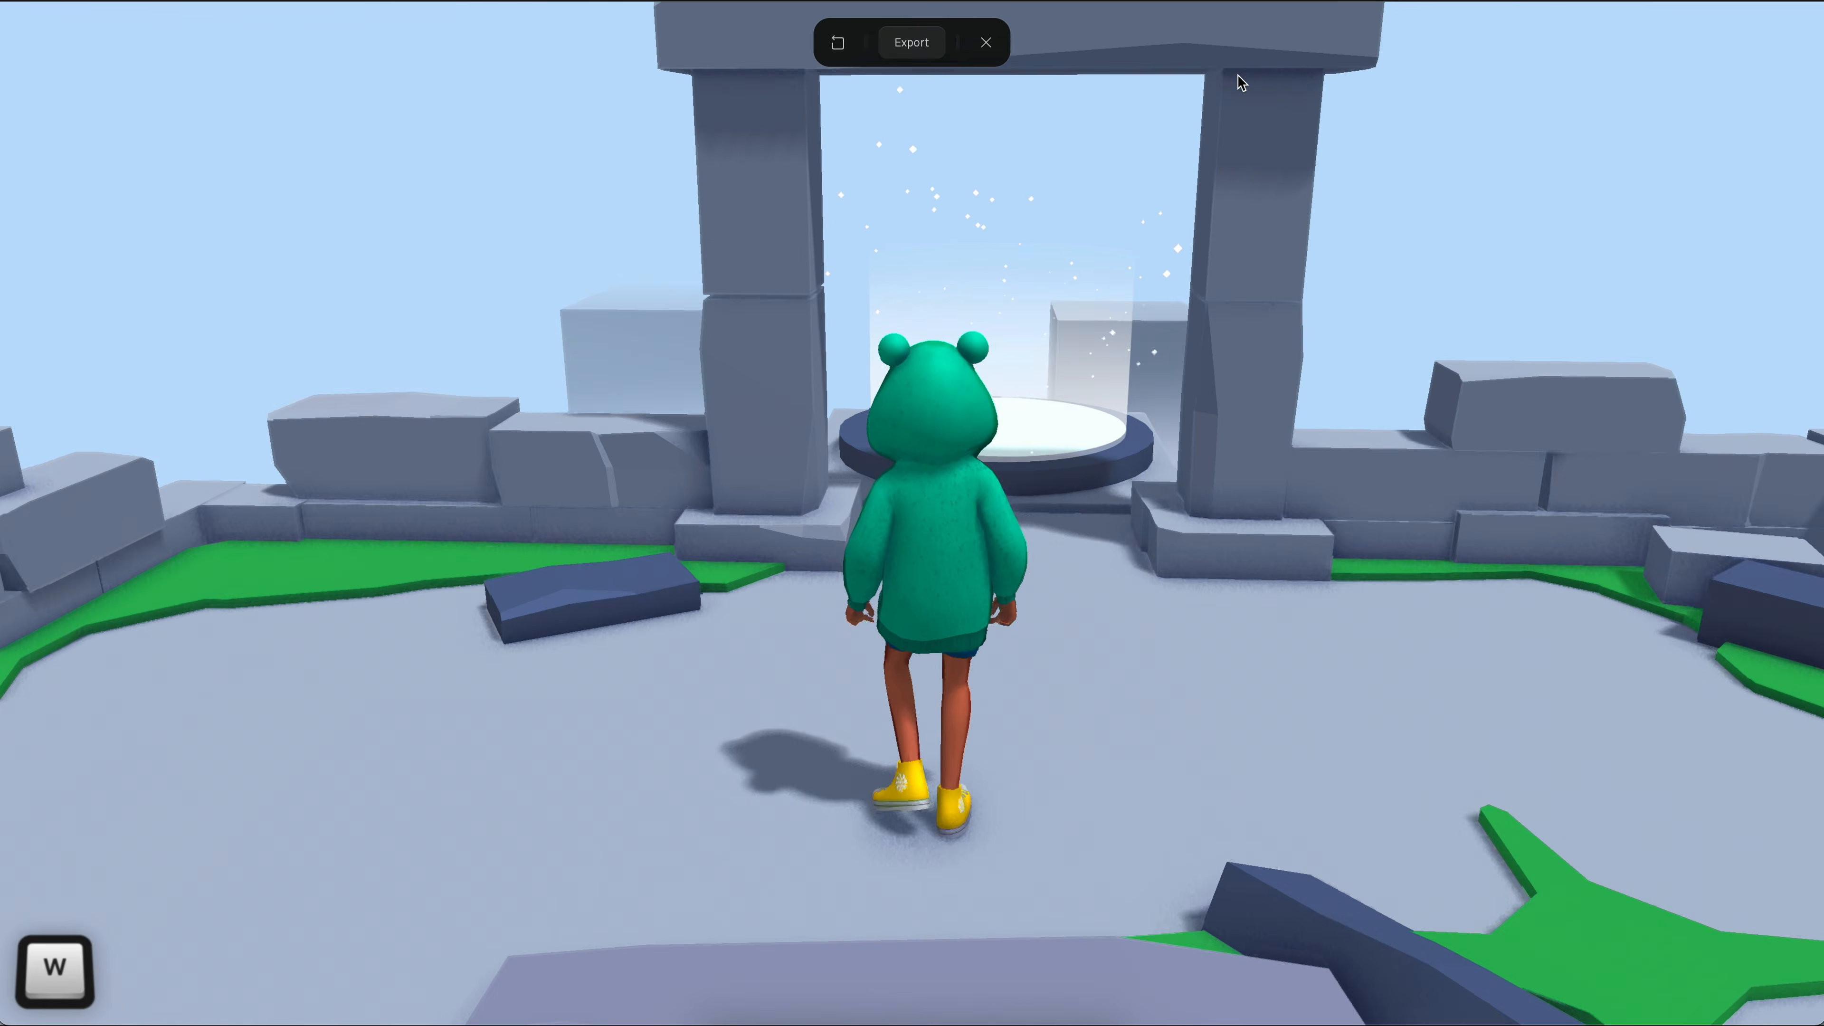
key(d)
key(w)
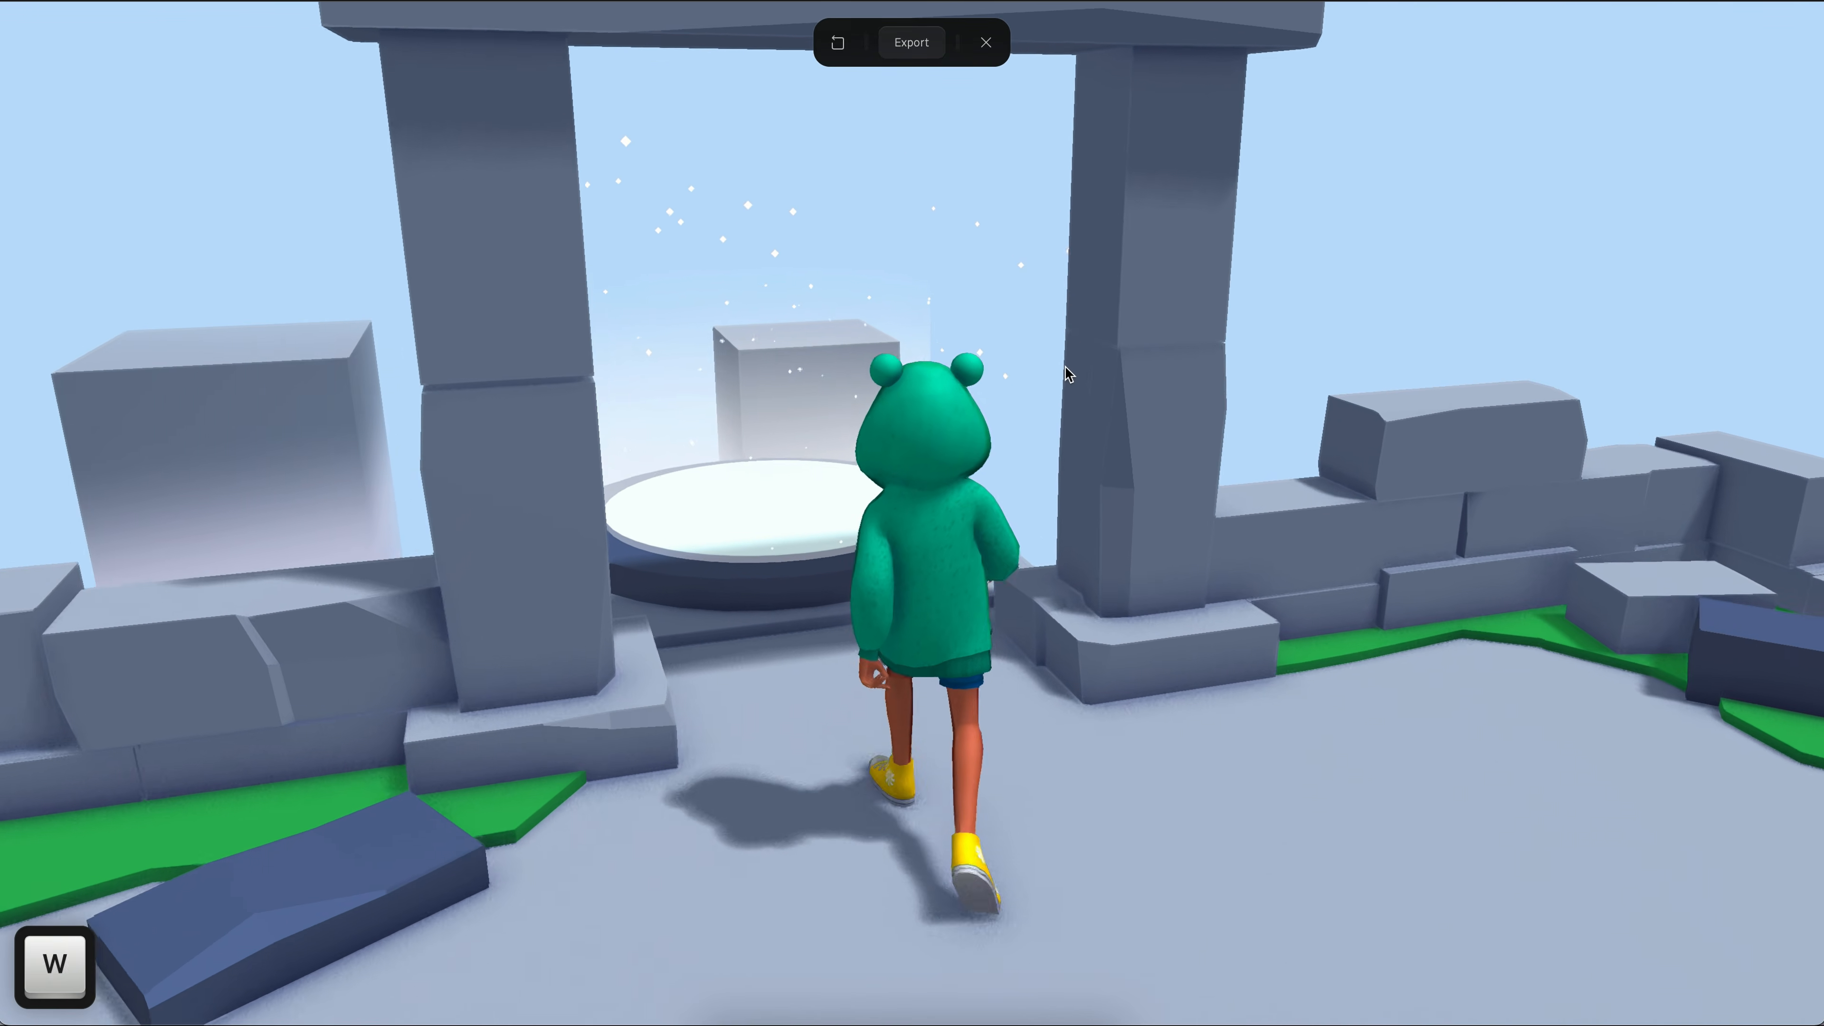
key(a)
key(s)
key(a)
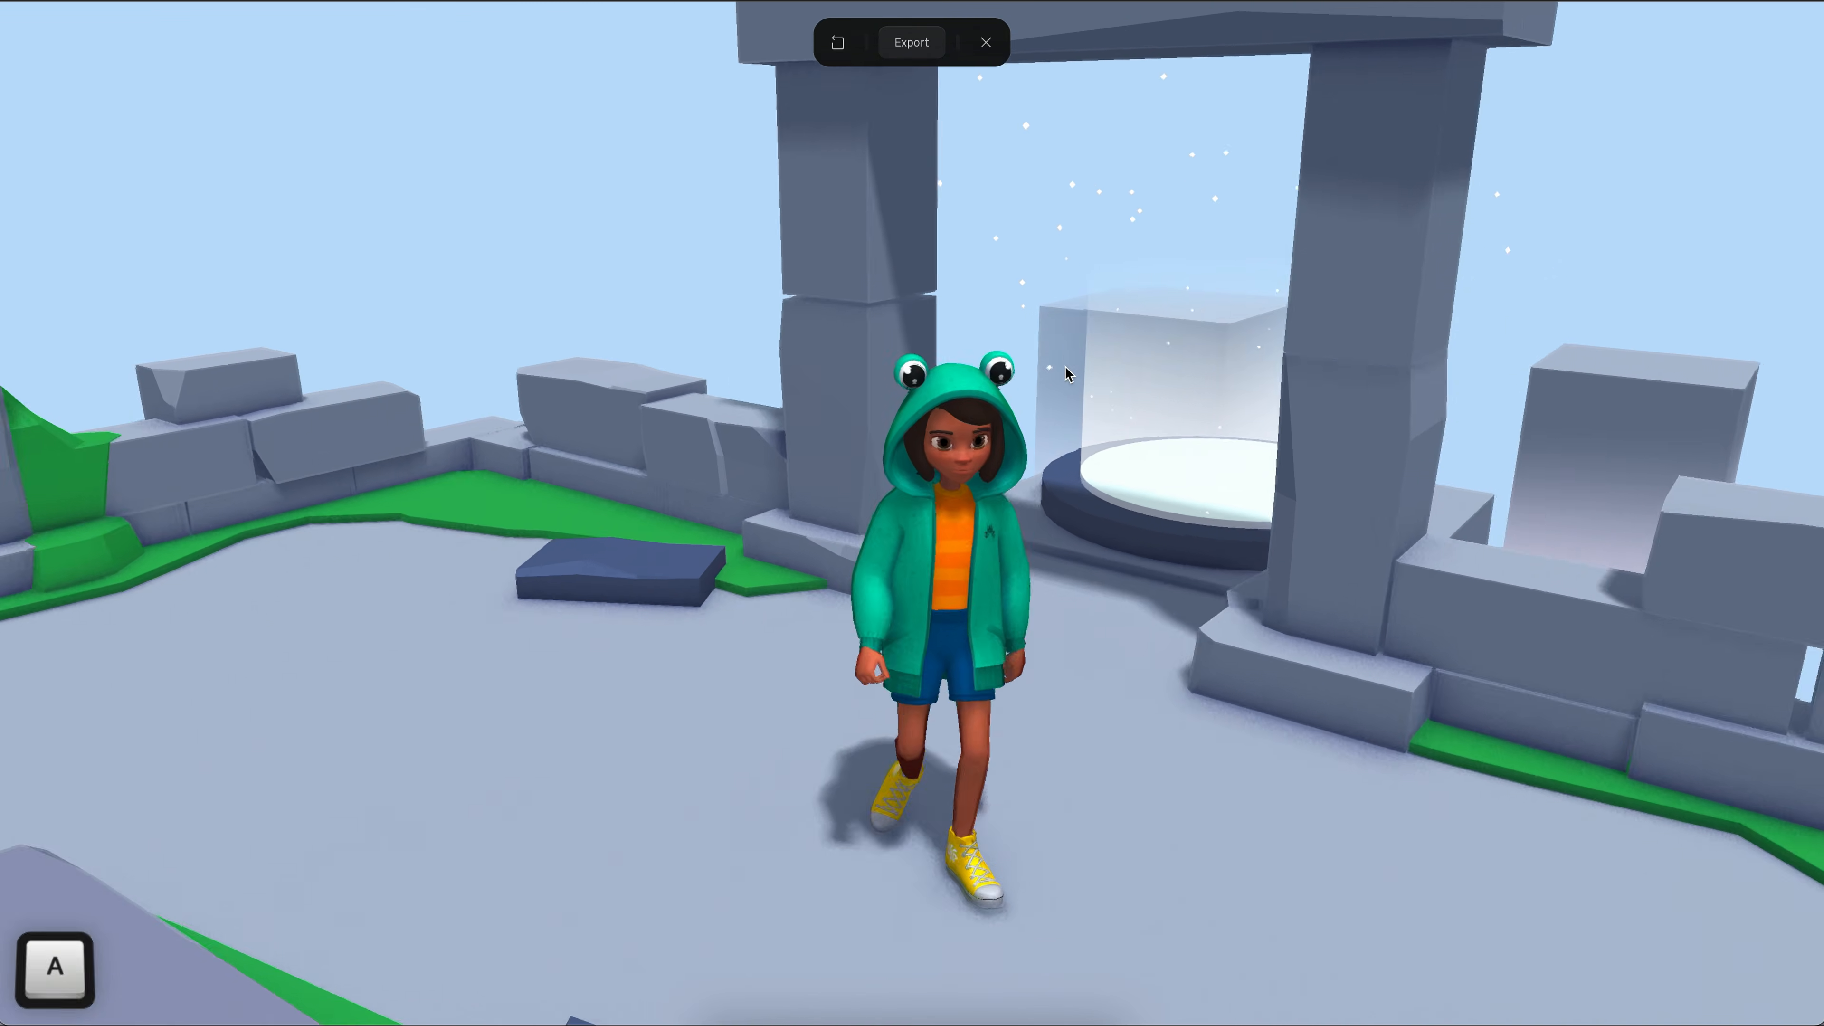
key(w)
key(a)
key(d)
key(a)
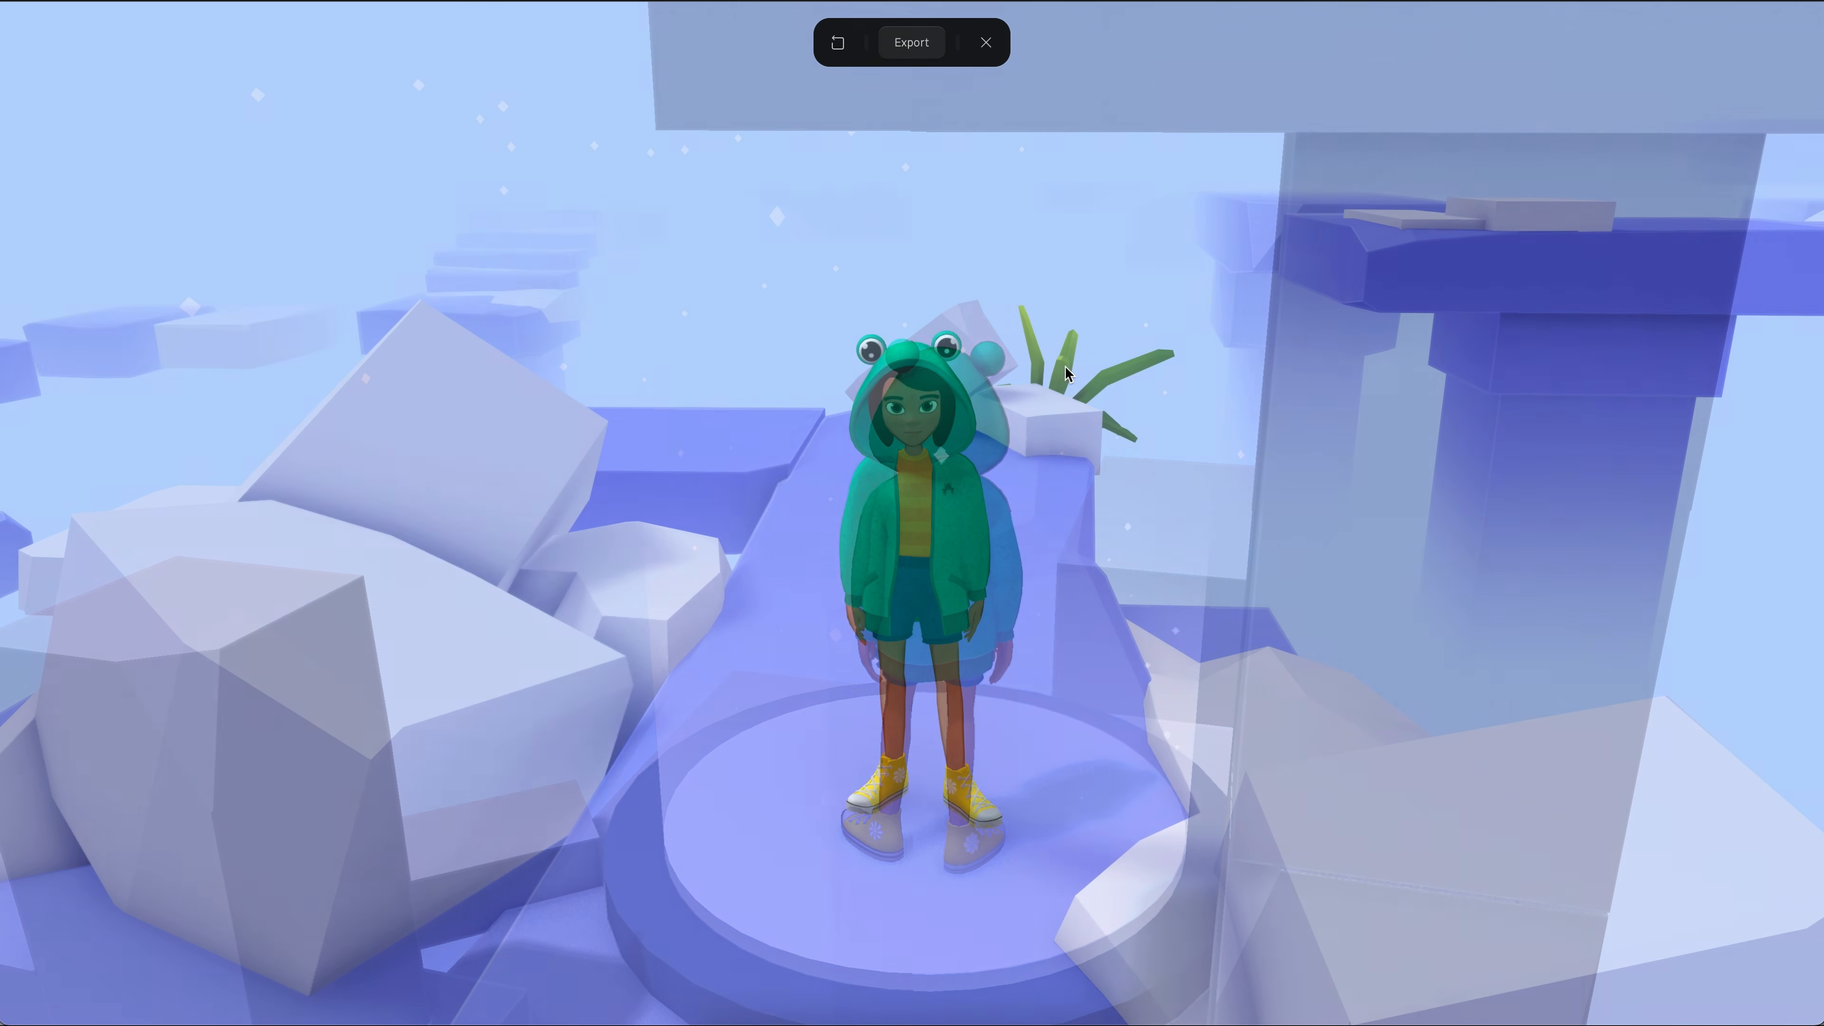
- Walk the character around the starting path of the blue rock scene, between the pale boulders and plants
key(w)
key(s)
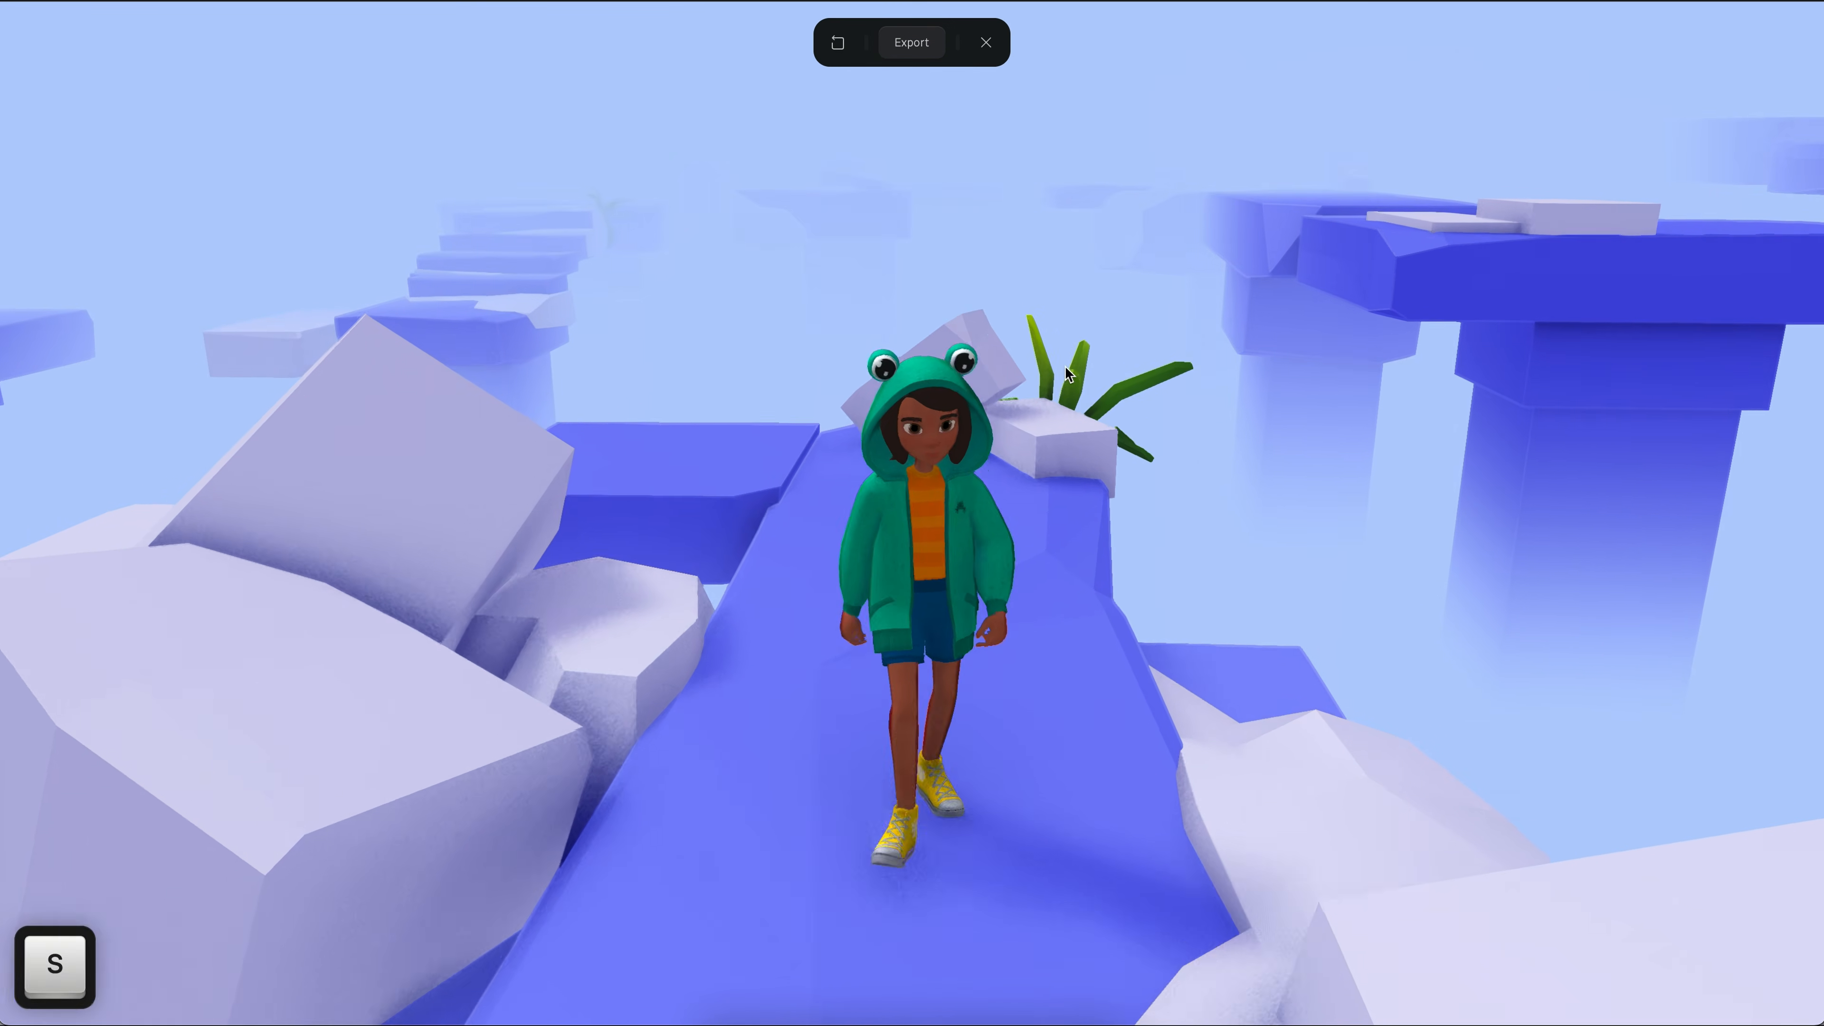
key(a)
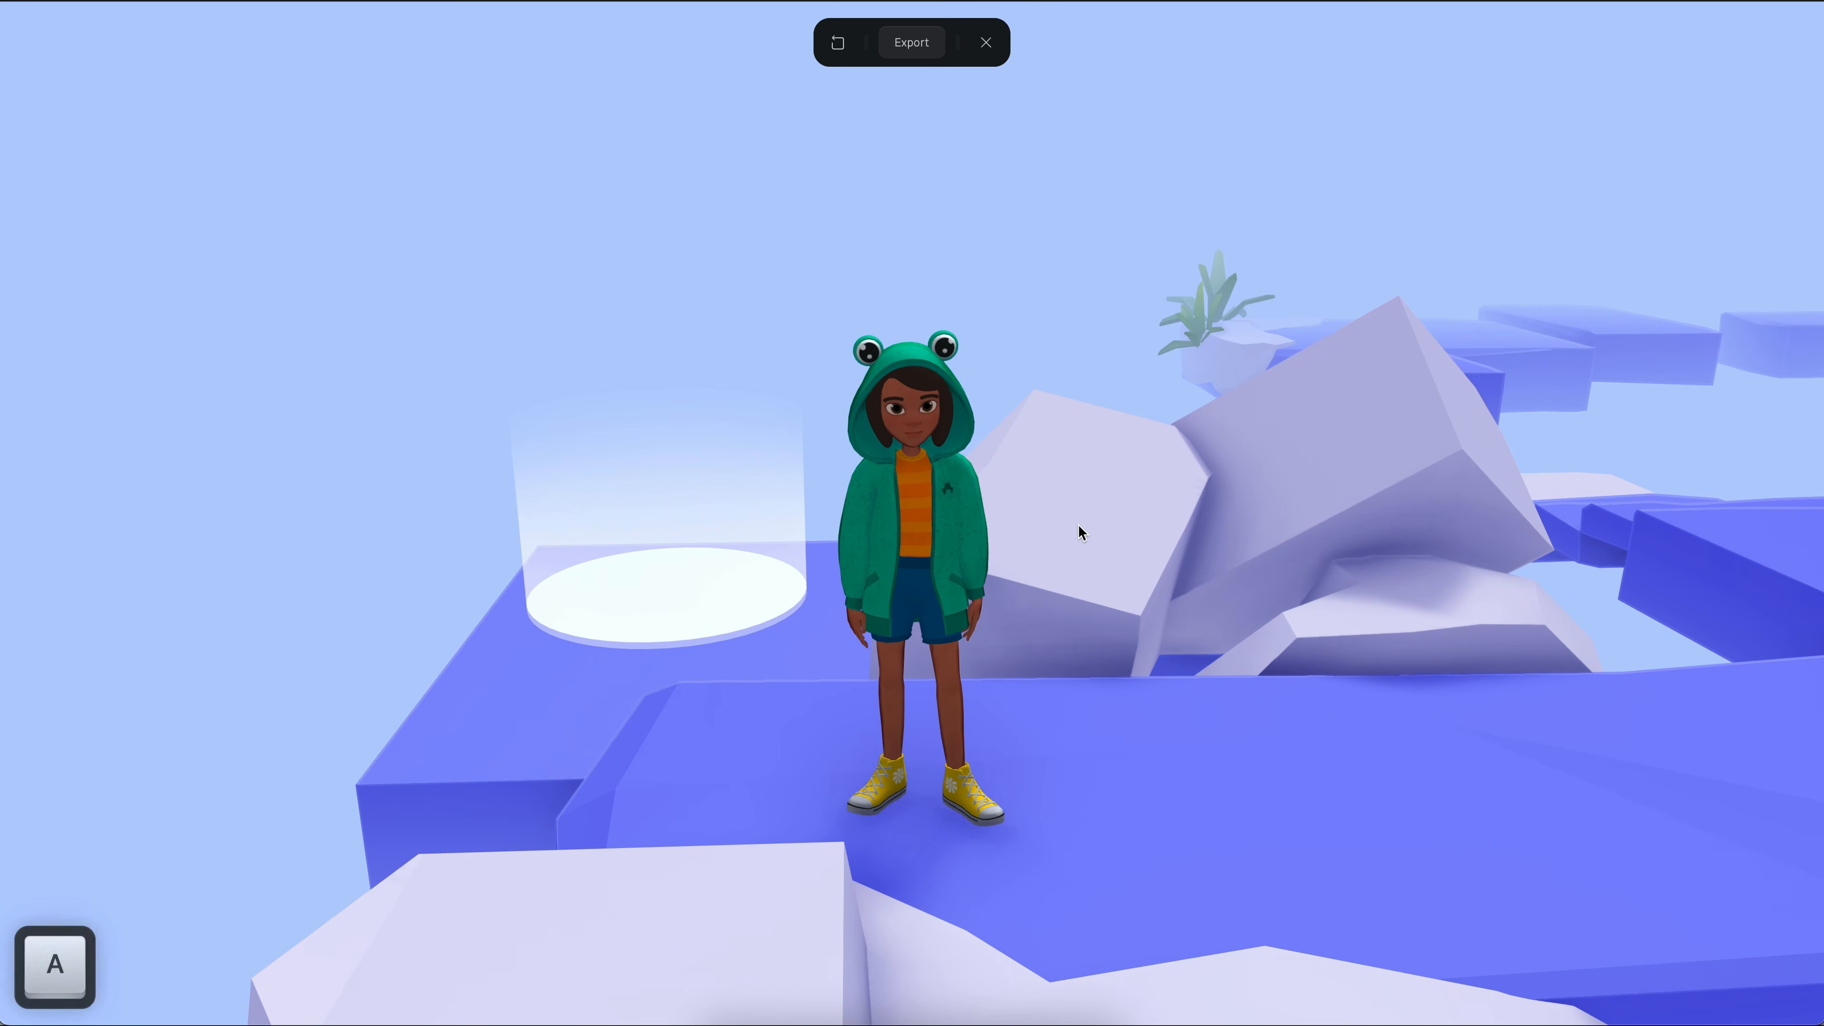
key(d)
key(w)
key(space)
key(a)
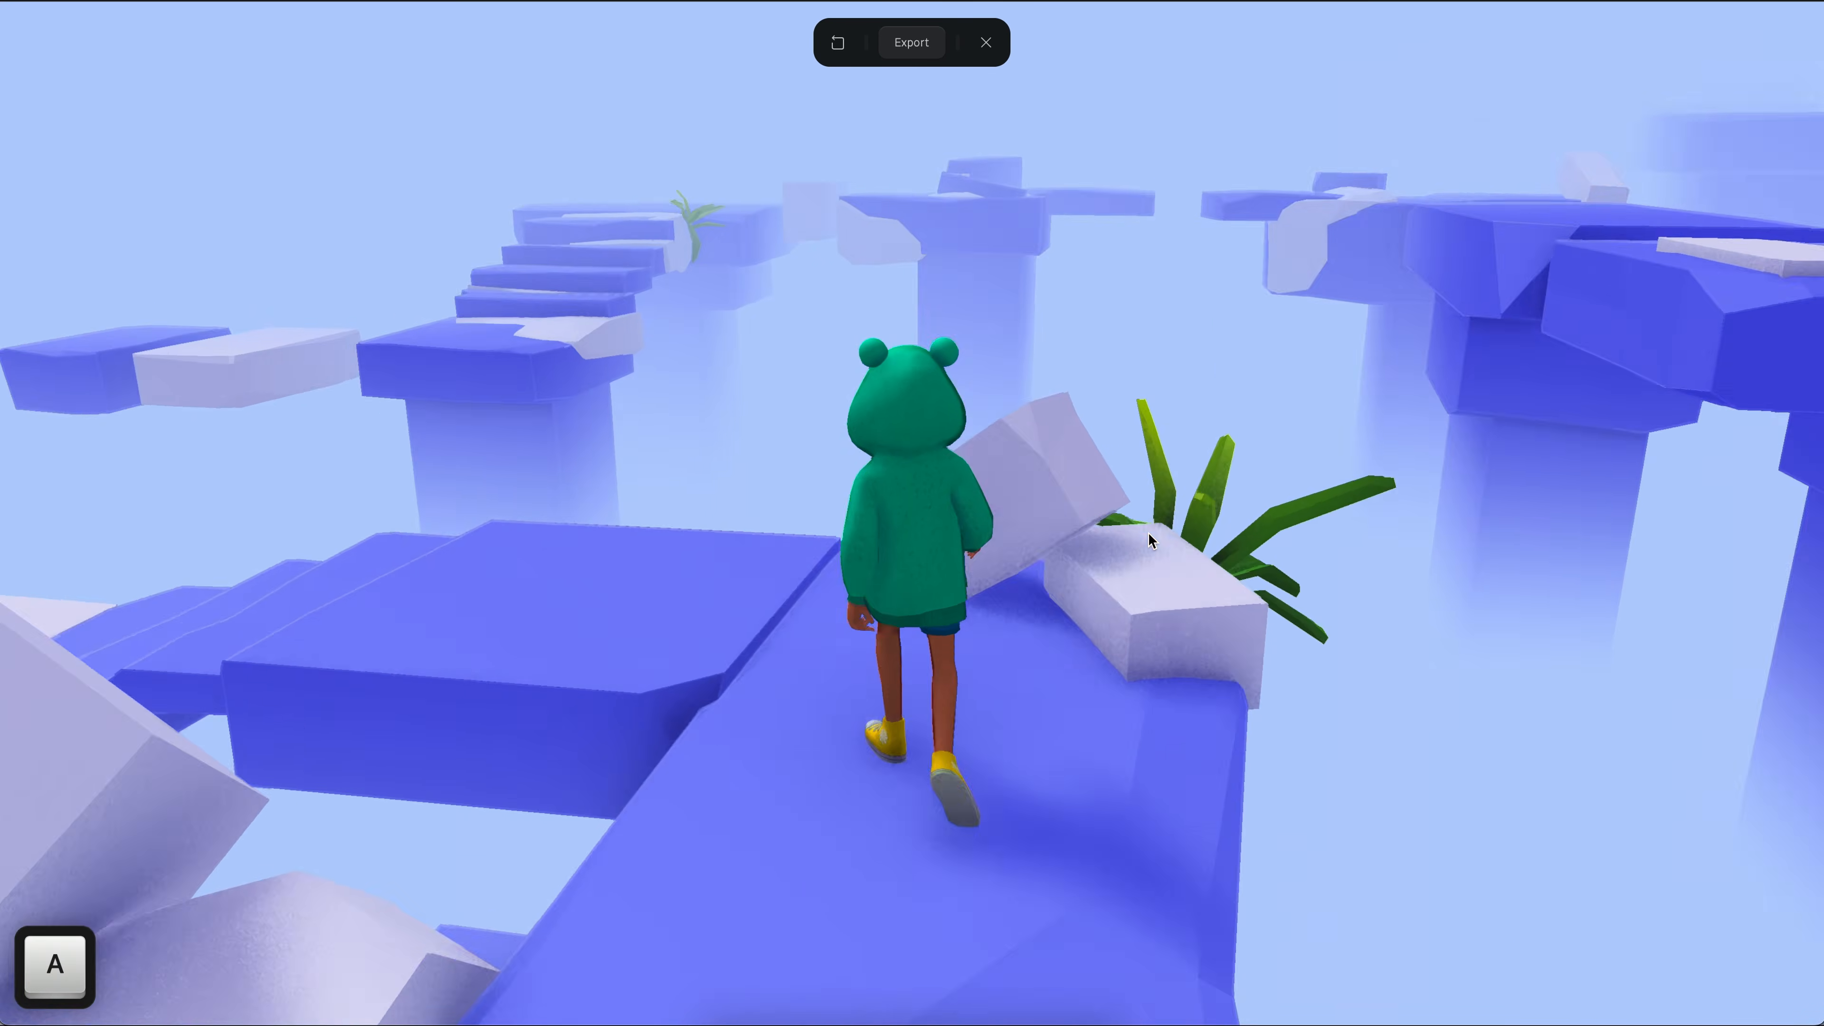
- Sprint and jump the character across the floating blue platforms
key(shift)
key(space)
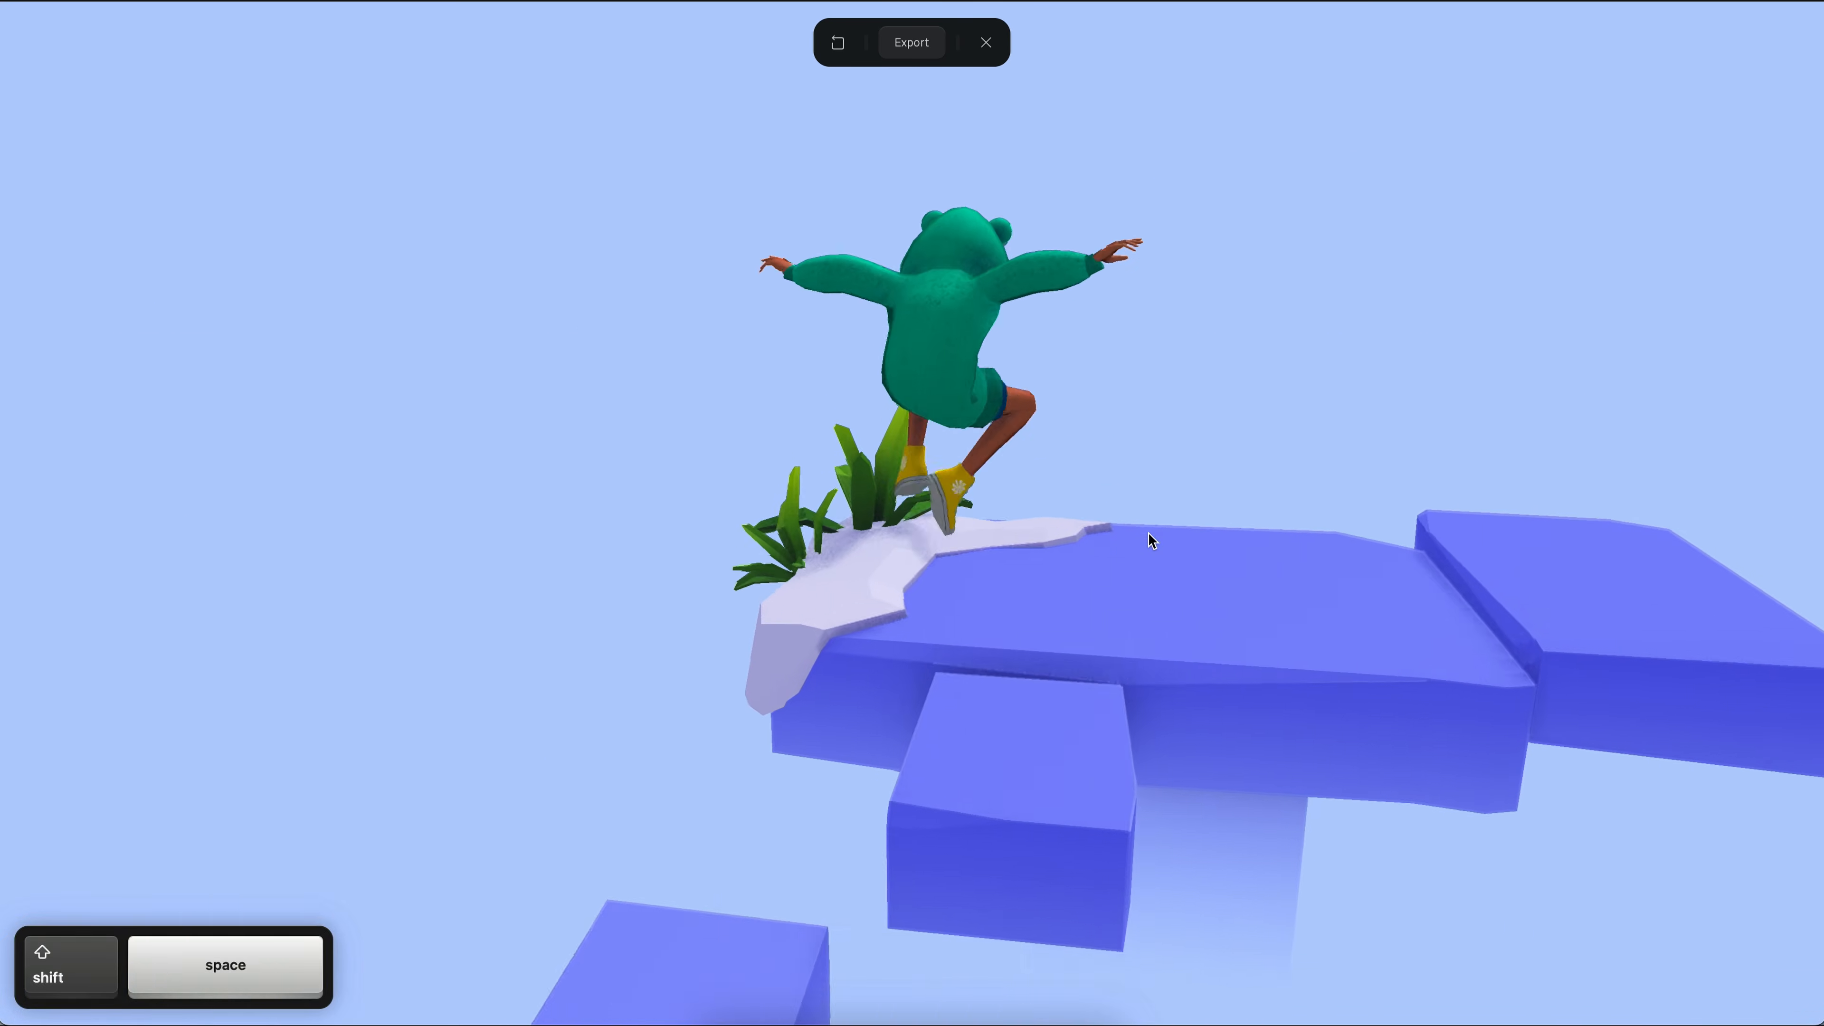
key(shift+d)
key(shift+a)
key(shift+space)
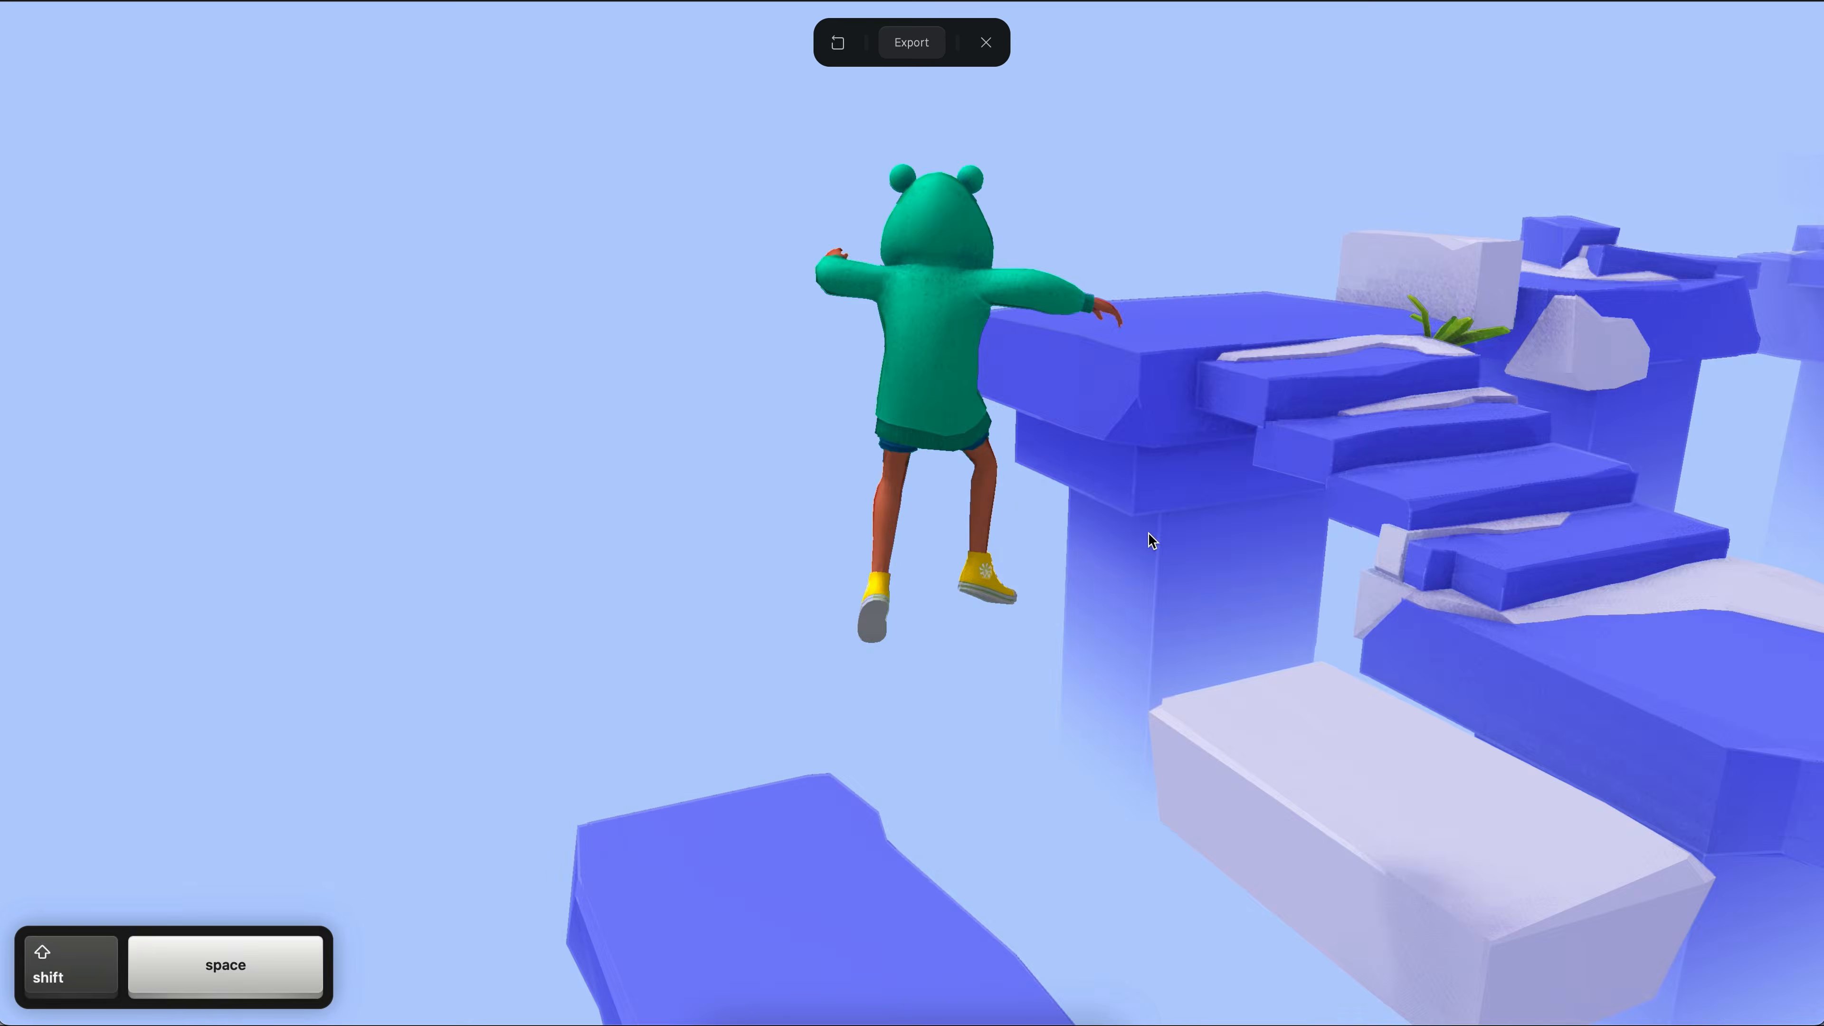
key(w)
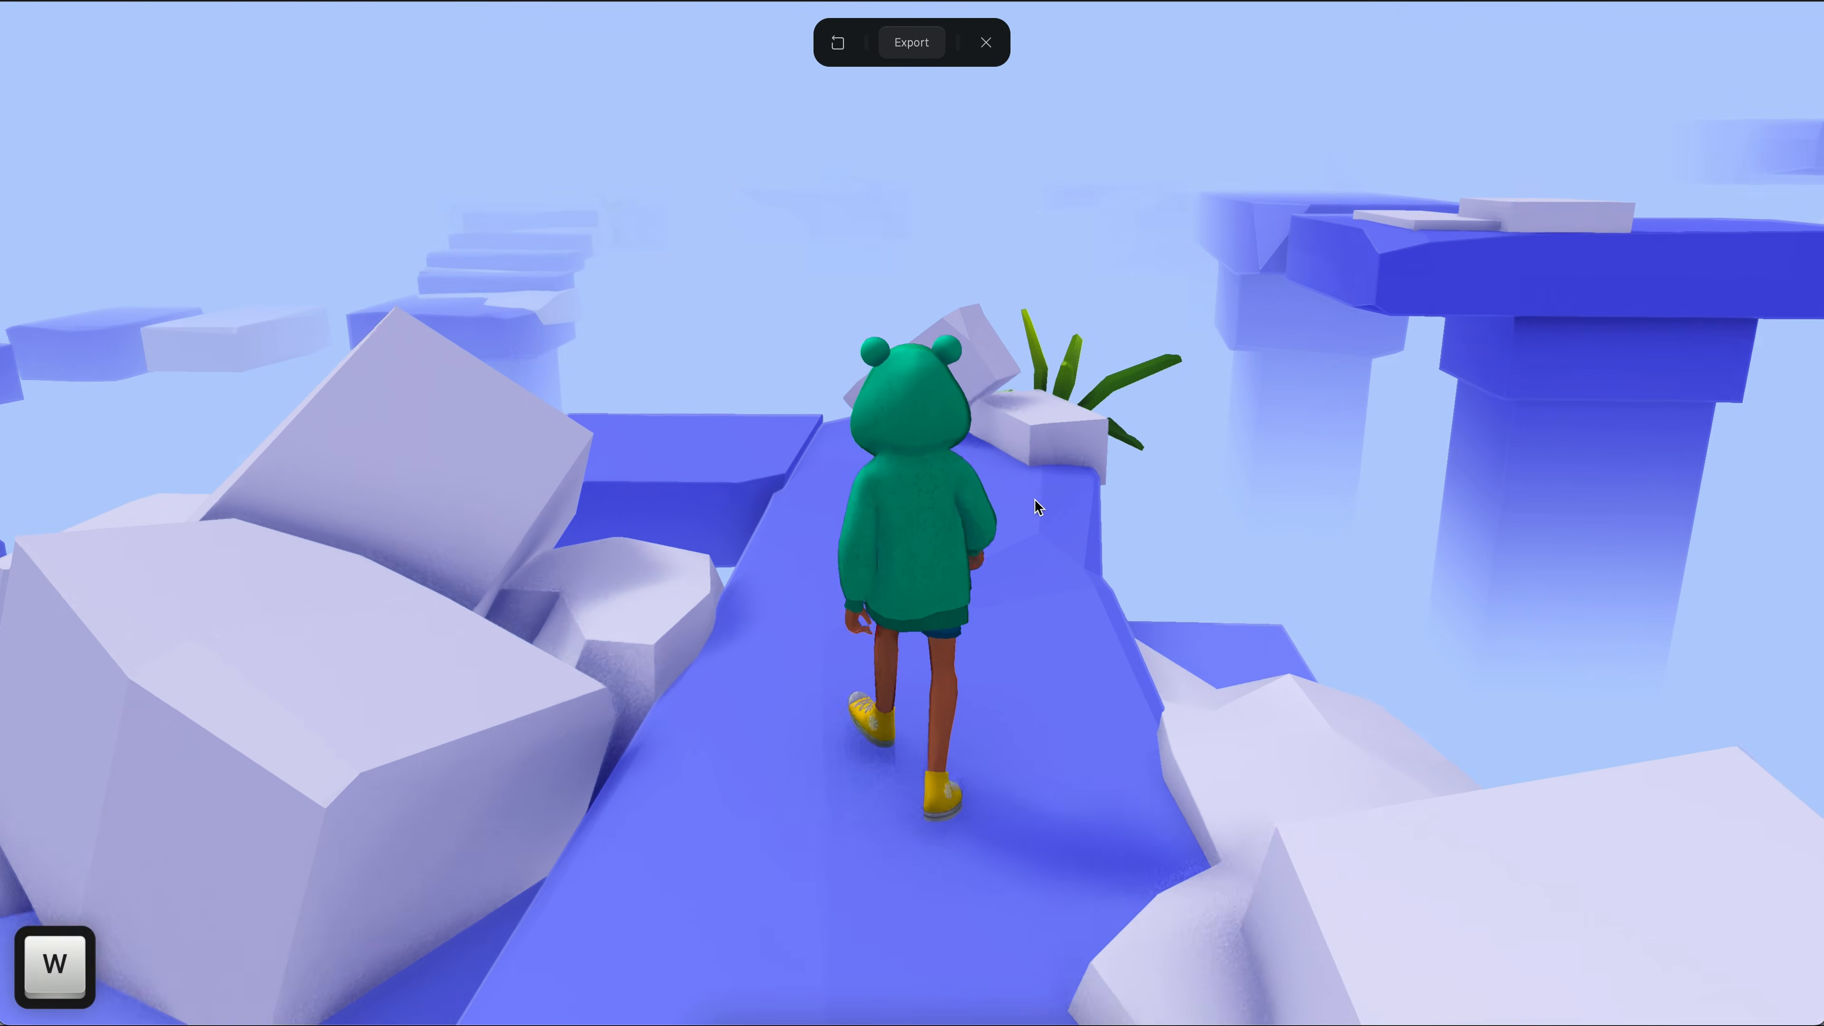
- Climb the orange stone staircase with the character in Scene 1 and stop playing
key(a)
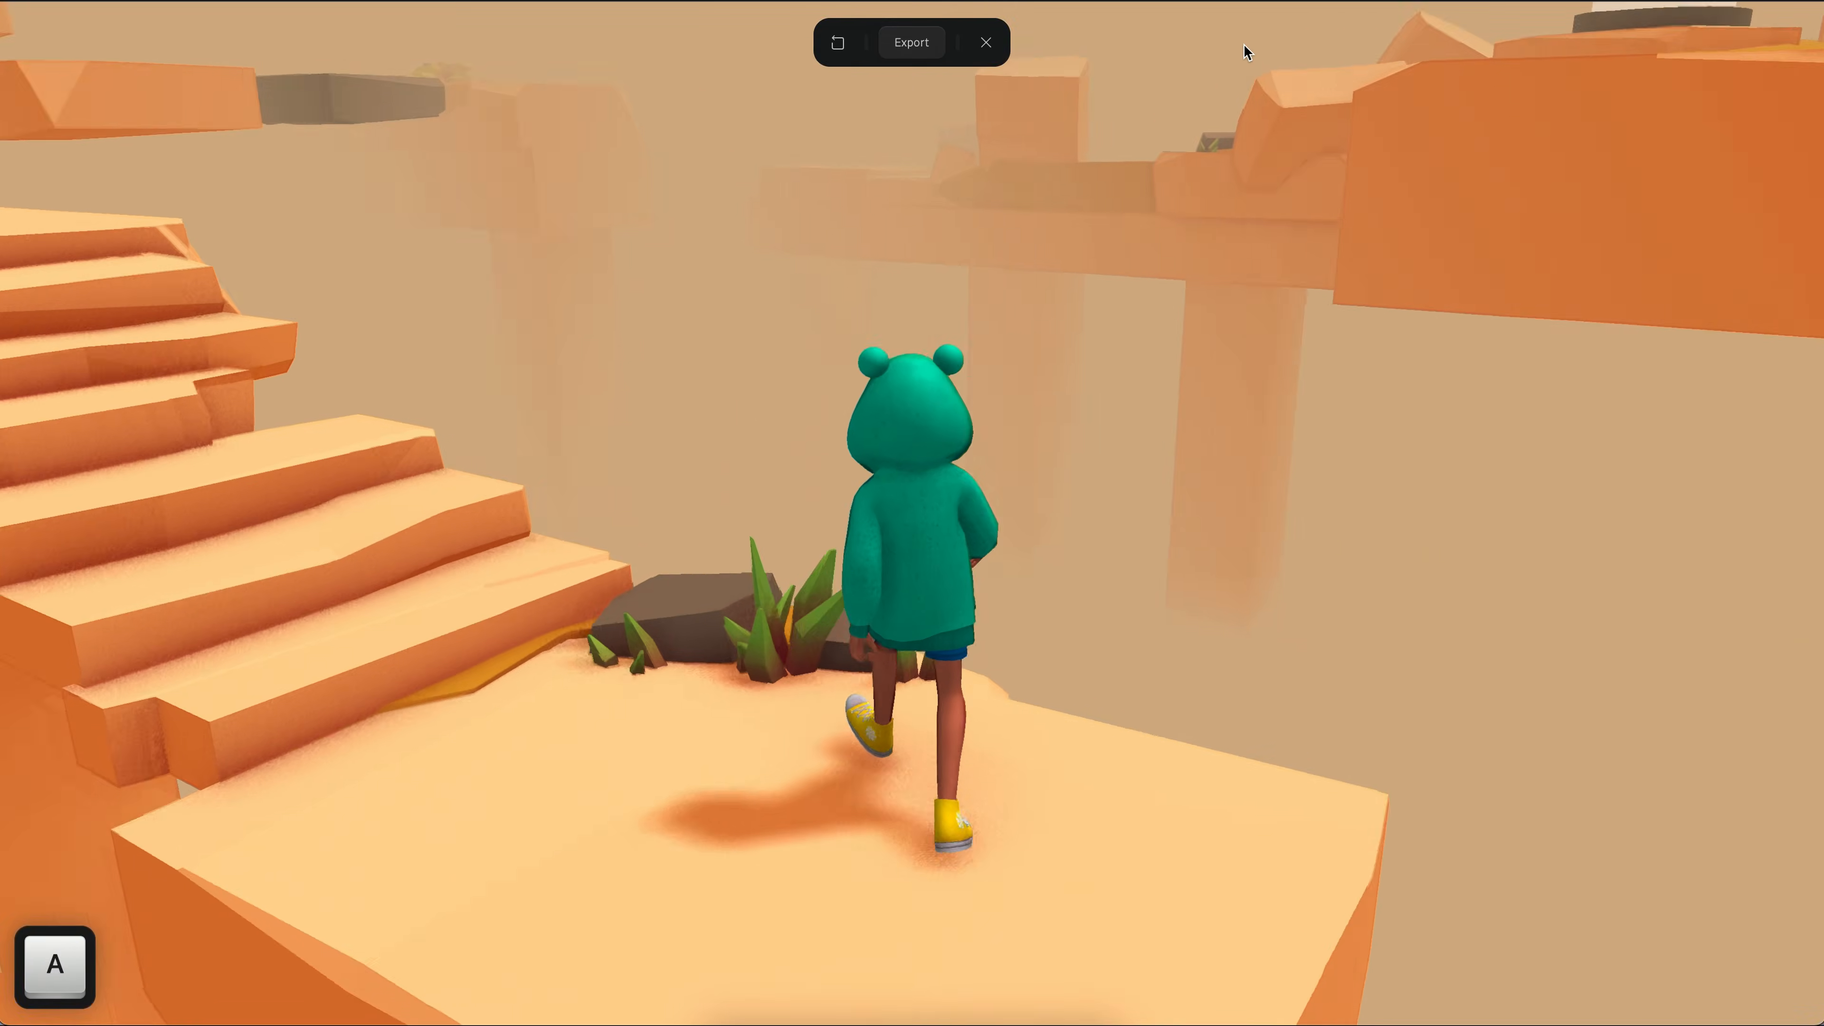
key(w)
key(space)
key(d)
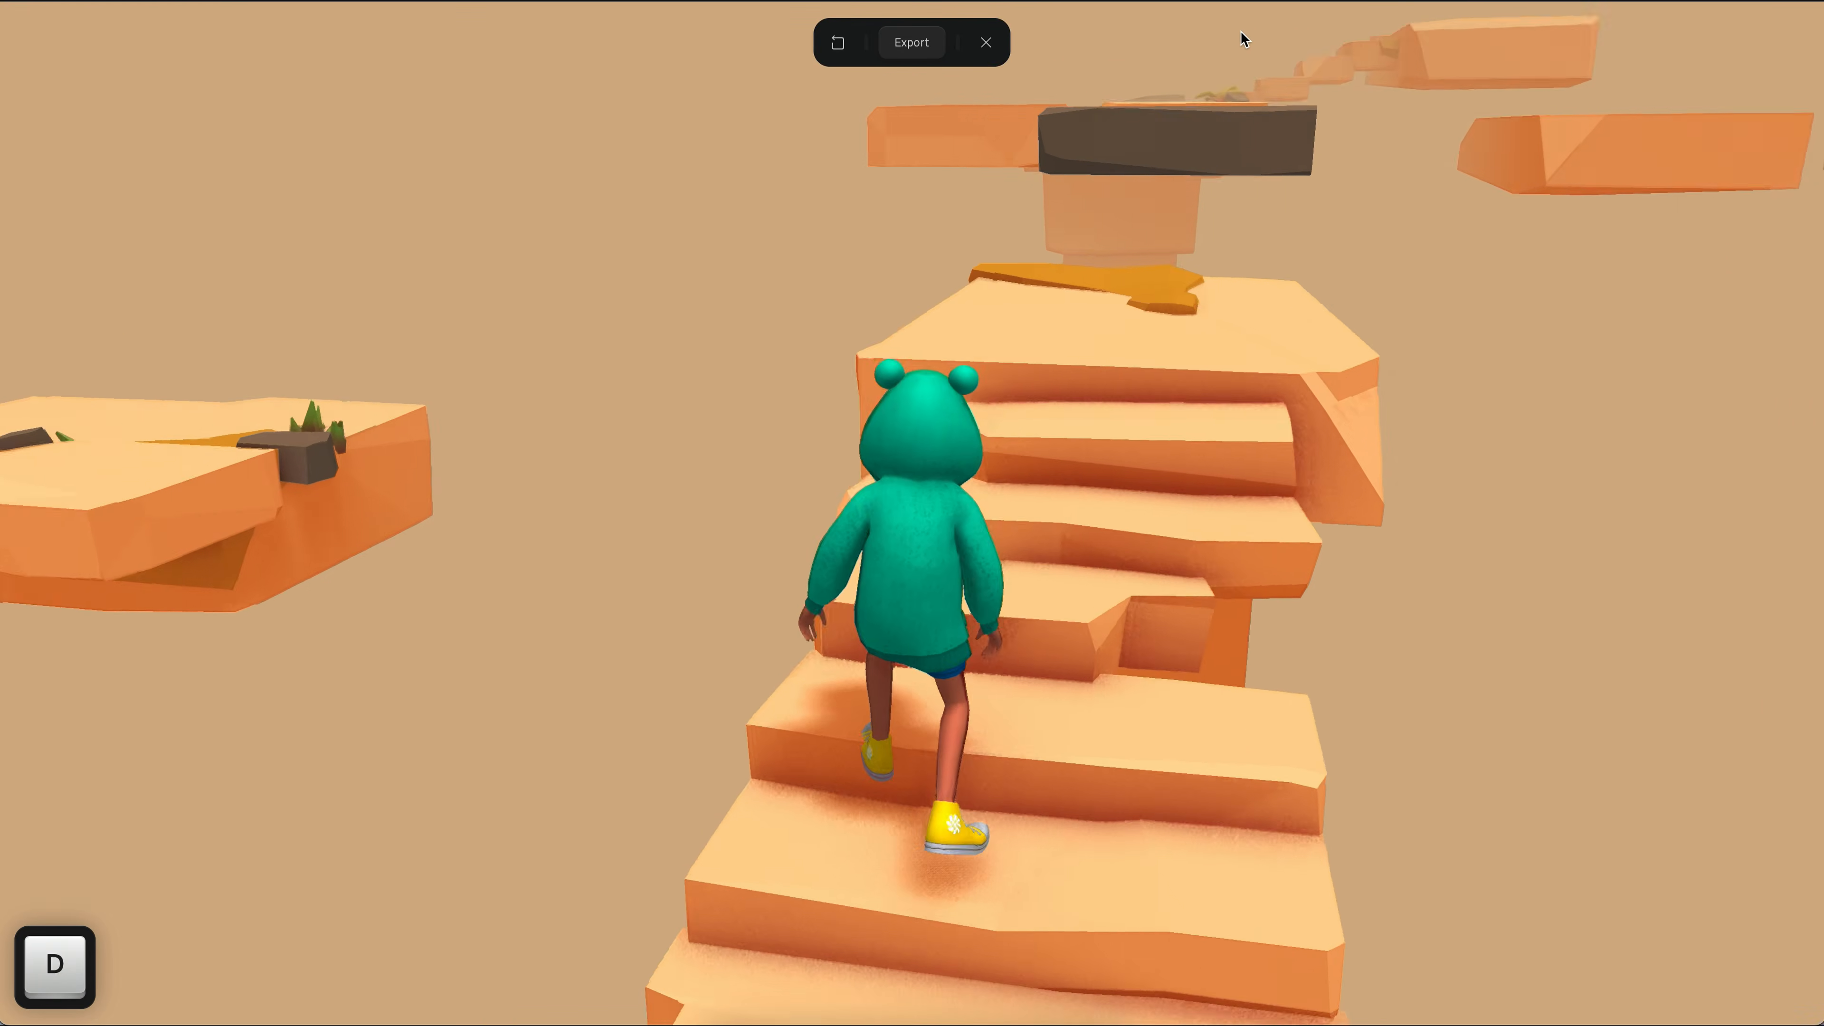
click(986, 42)
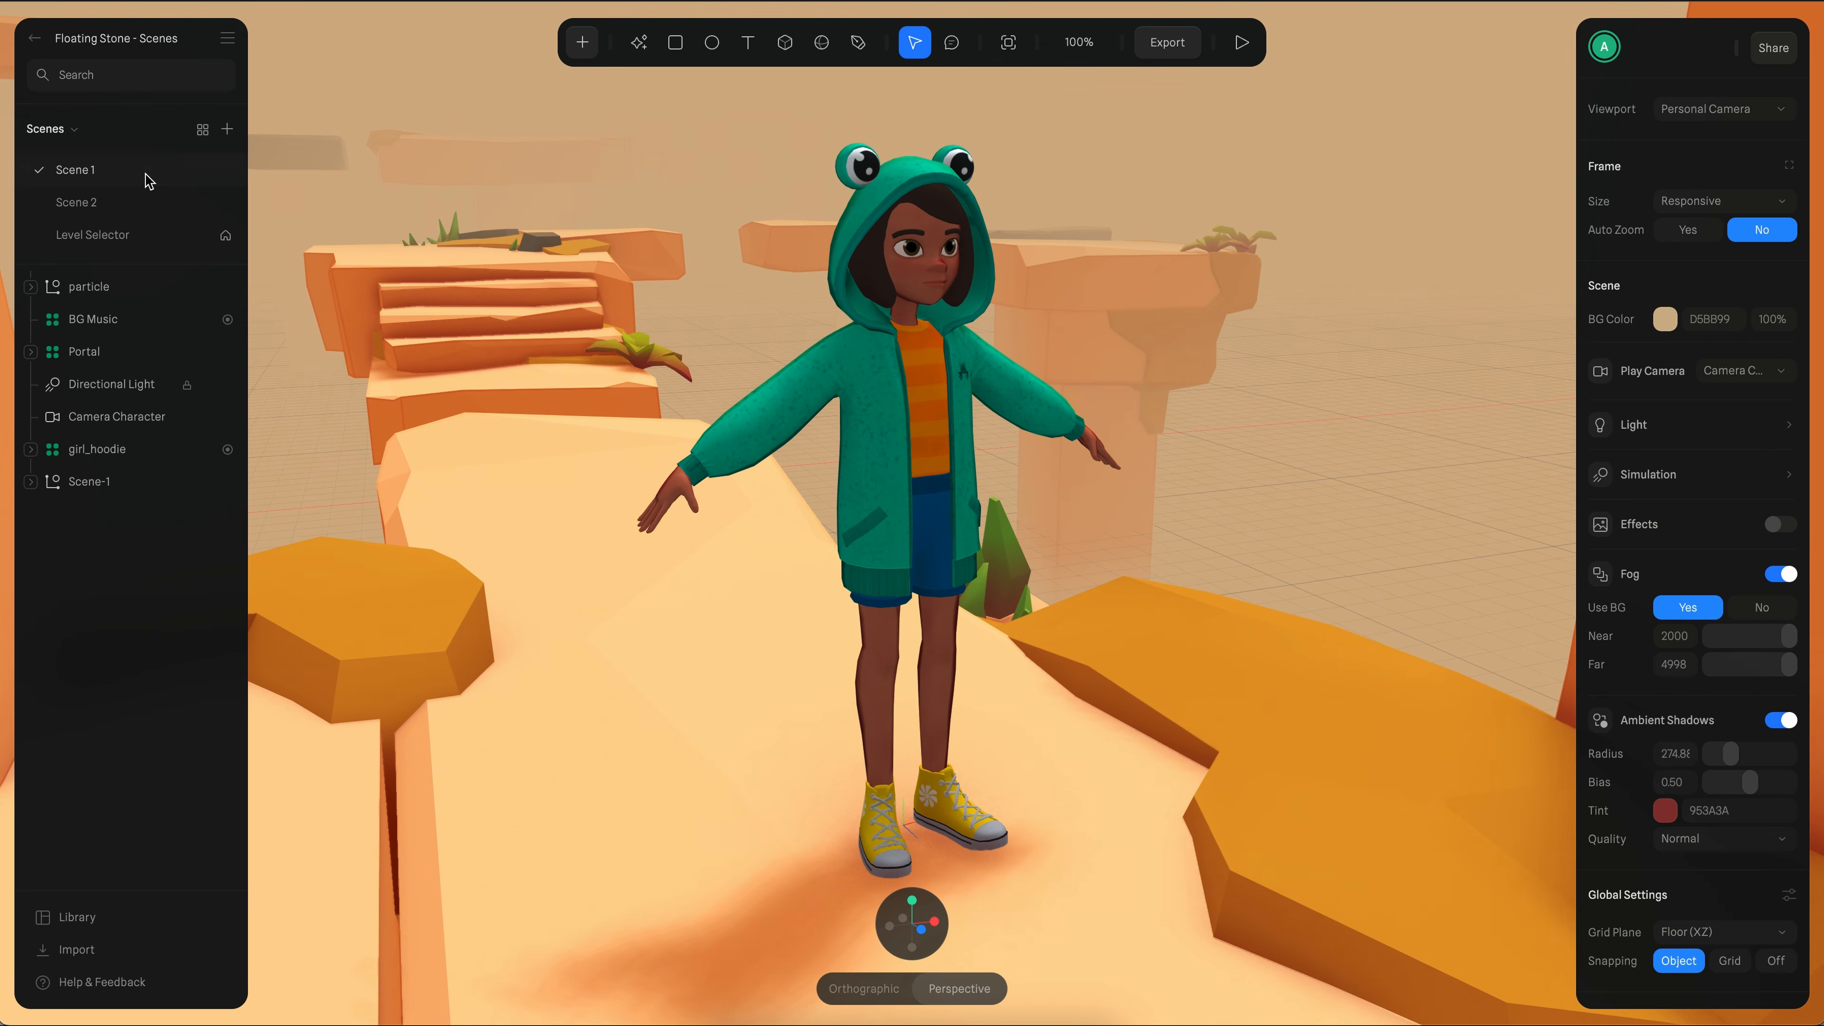
- Select the hooded character's component in Scene 1 and the girl_hoodie model nested inside it
click(203, 131)
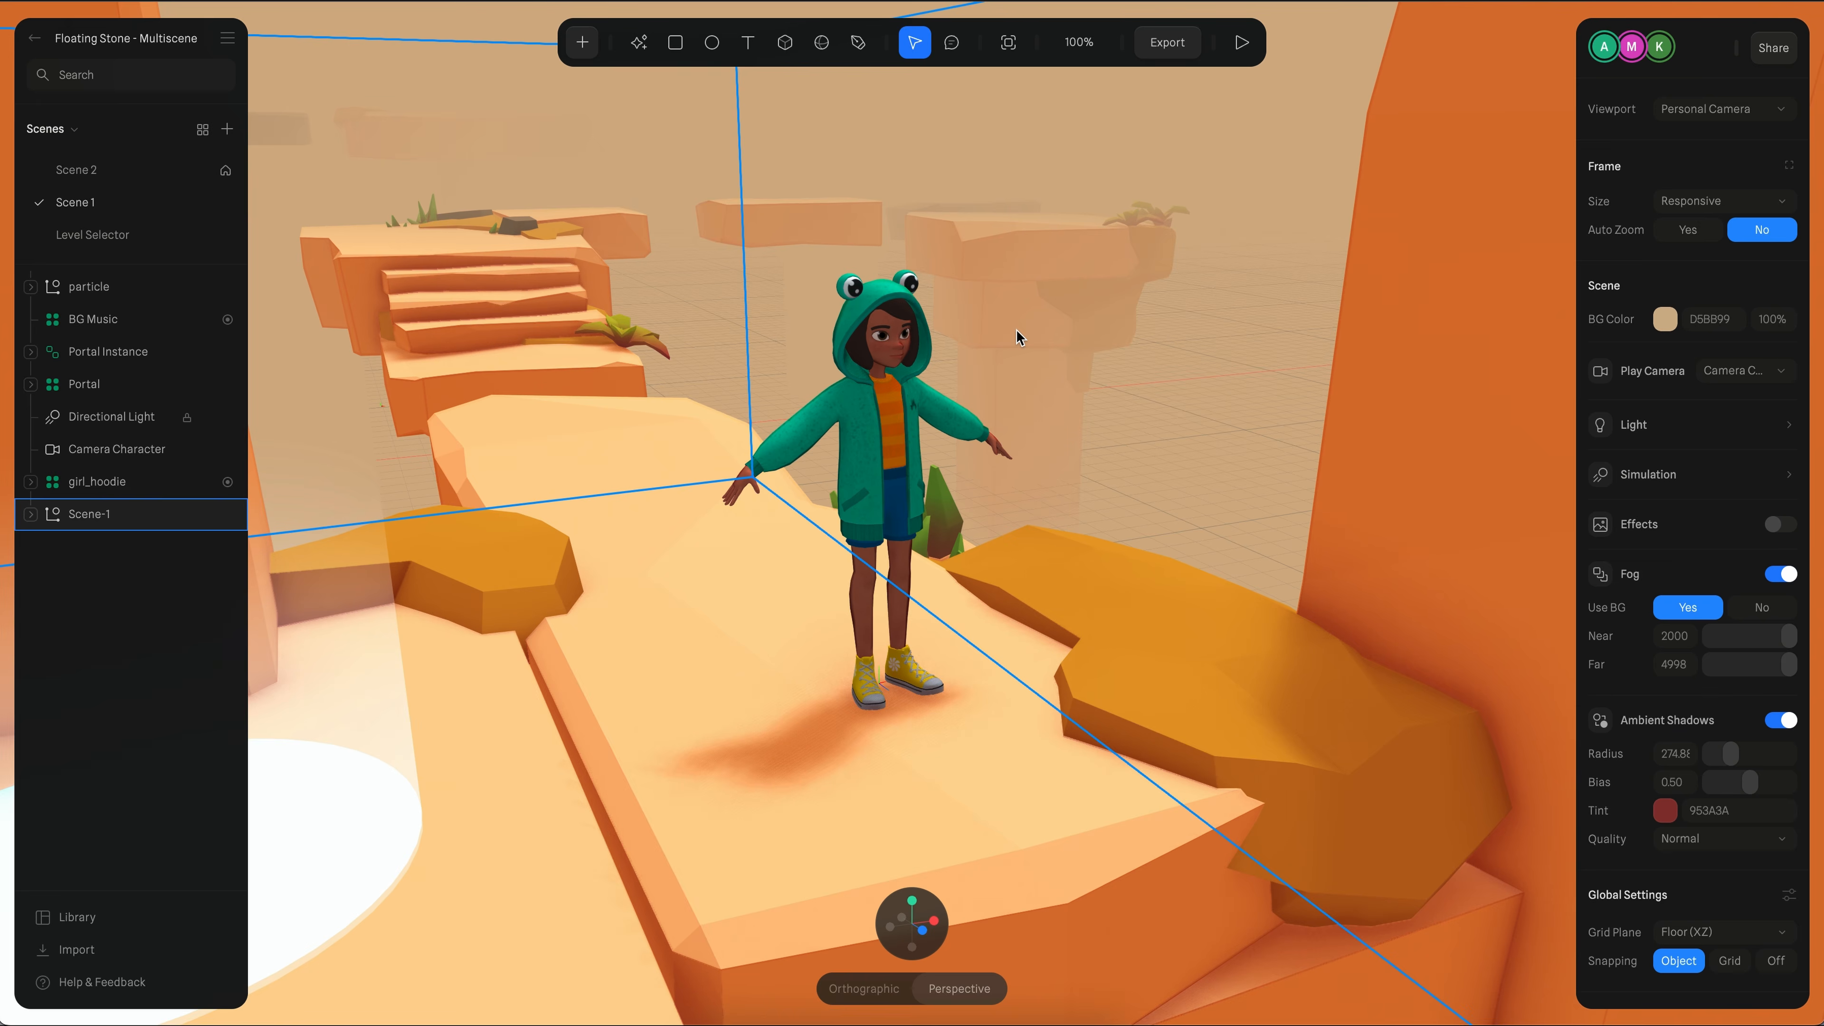
click(870, 386)
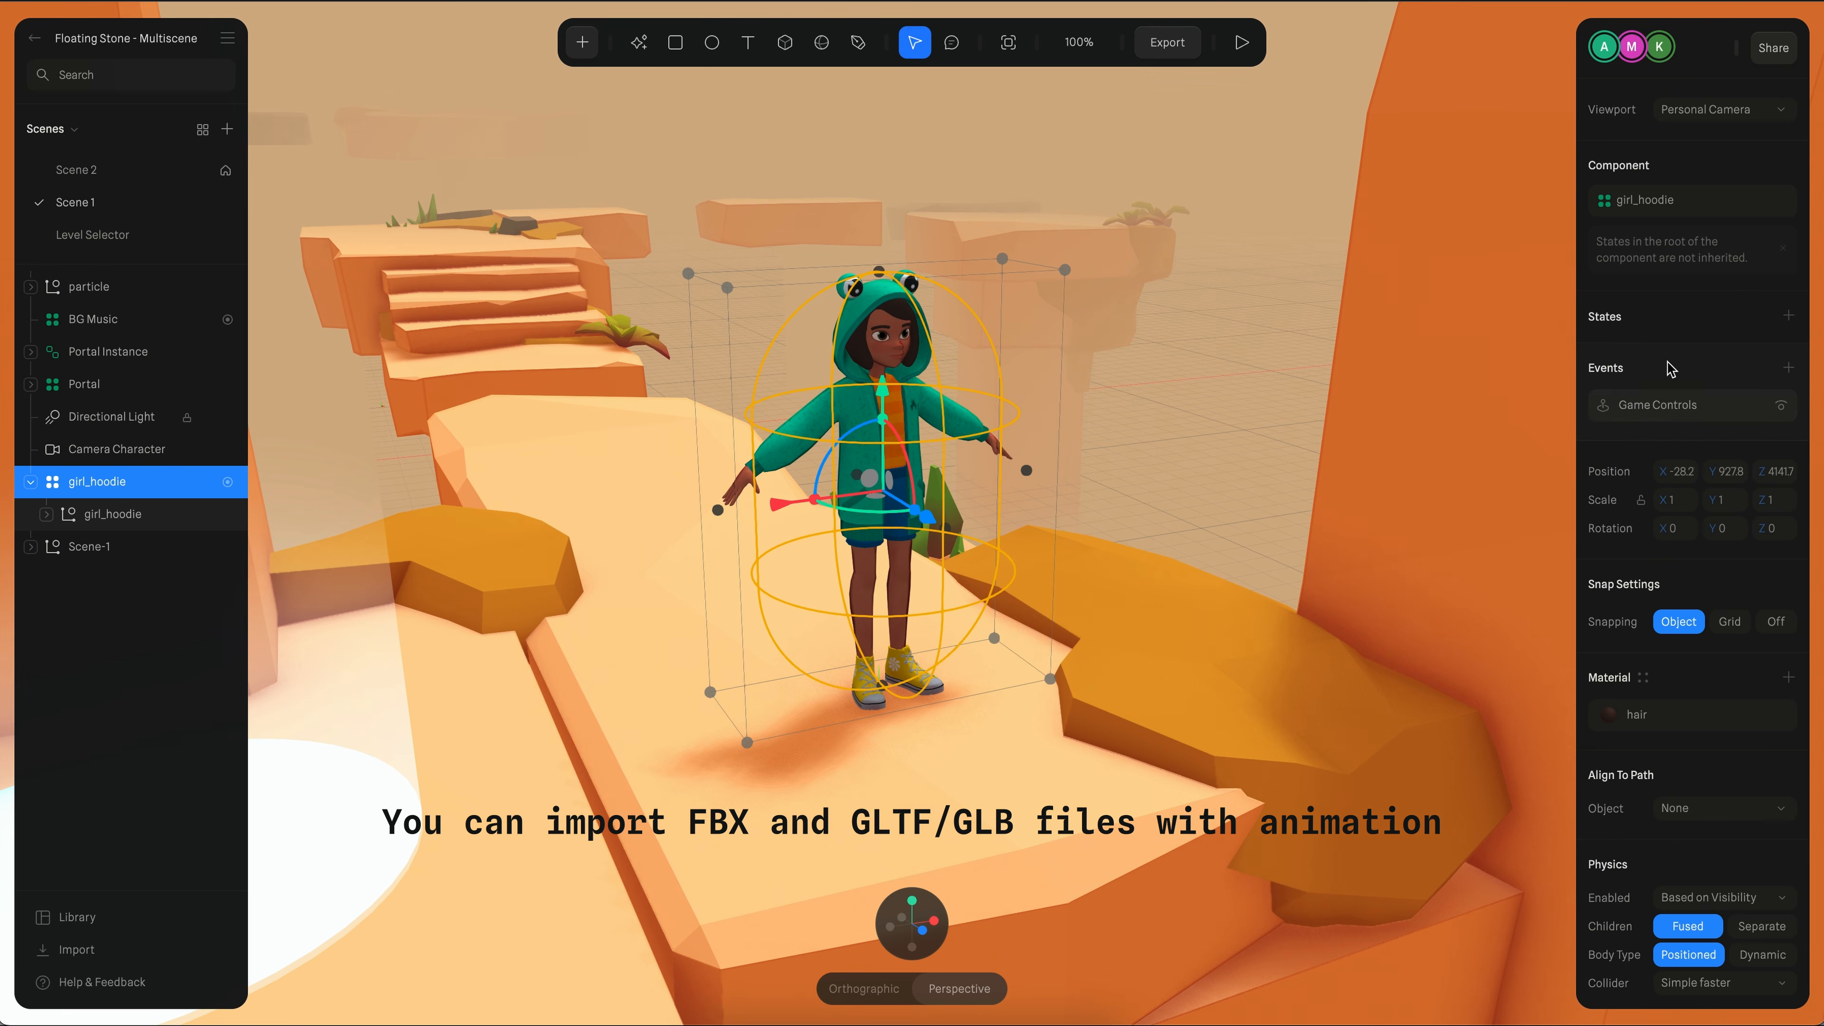
click(100, 522)
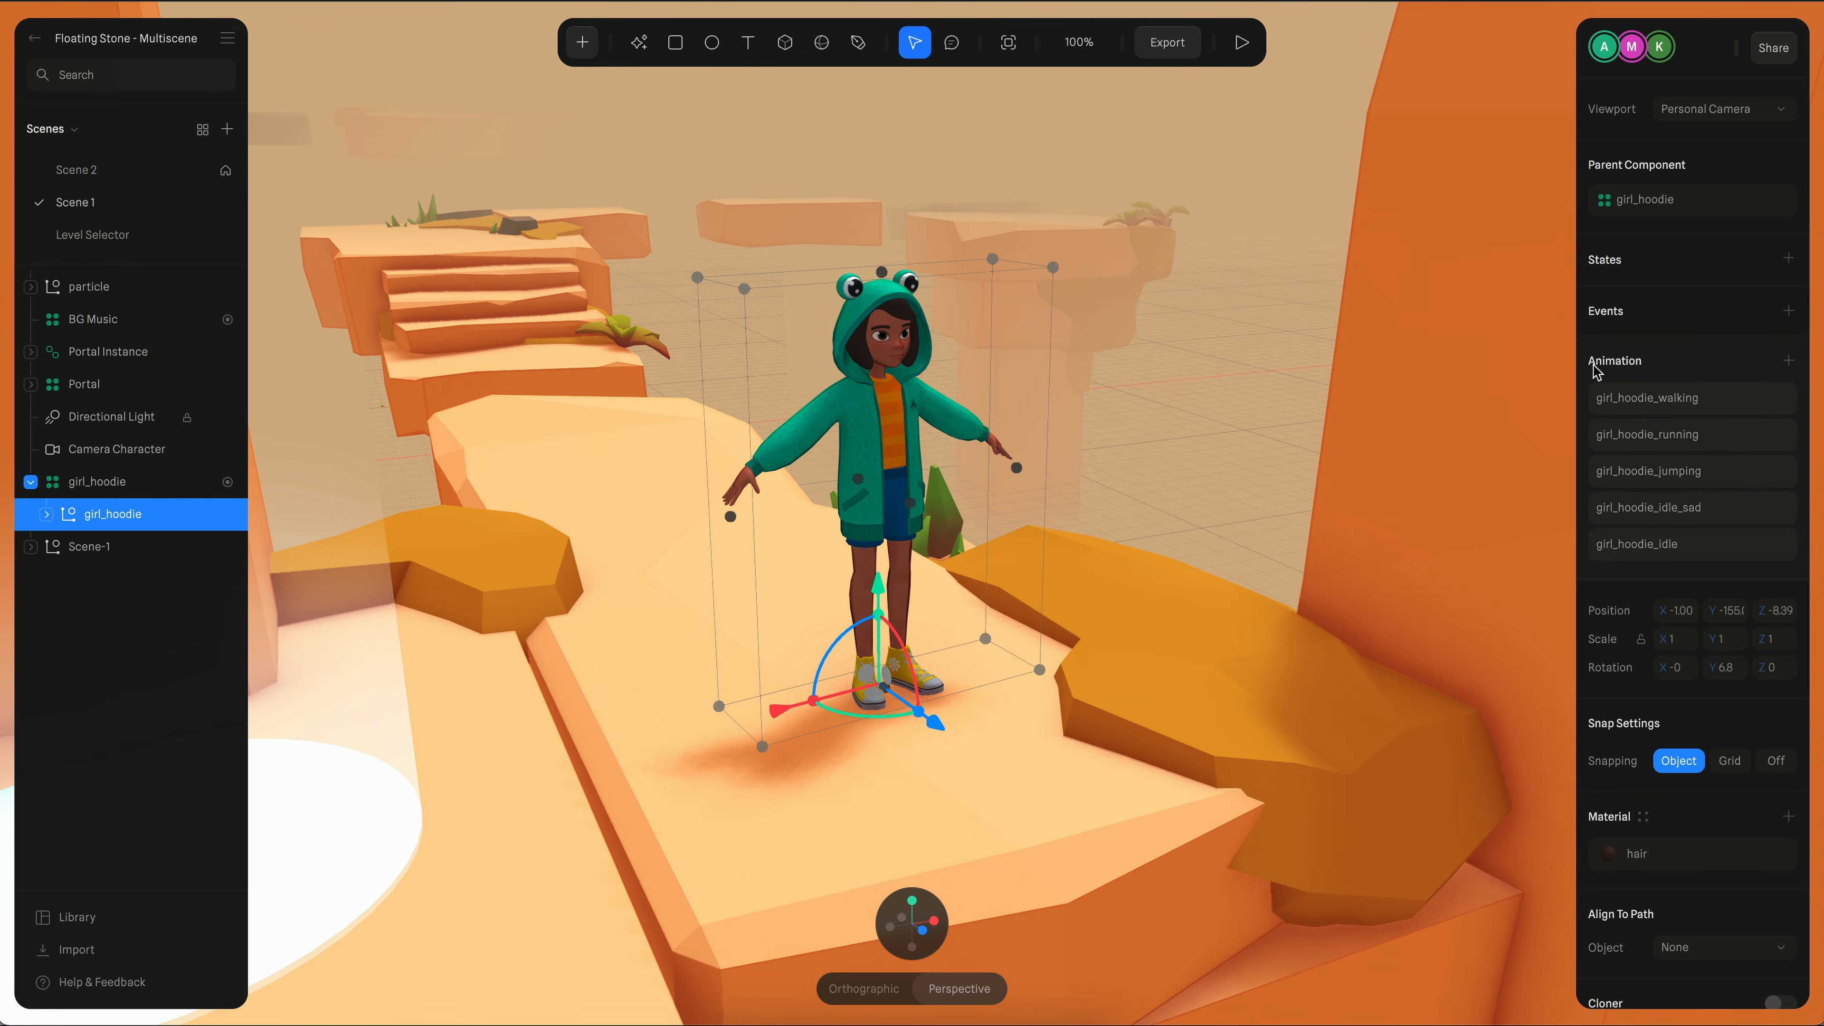
- Preview the girl_hoodie model's walking, running, jumping and idle_sad animations
click(1649, 402)
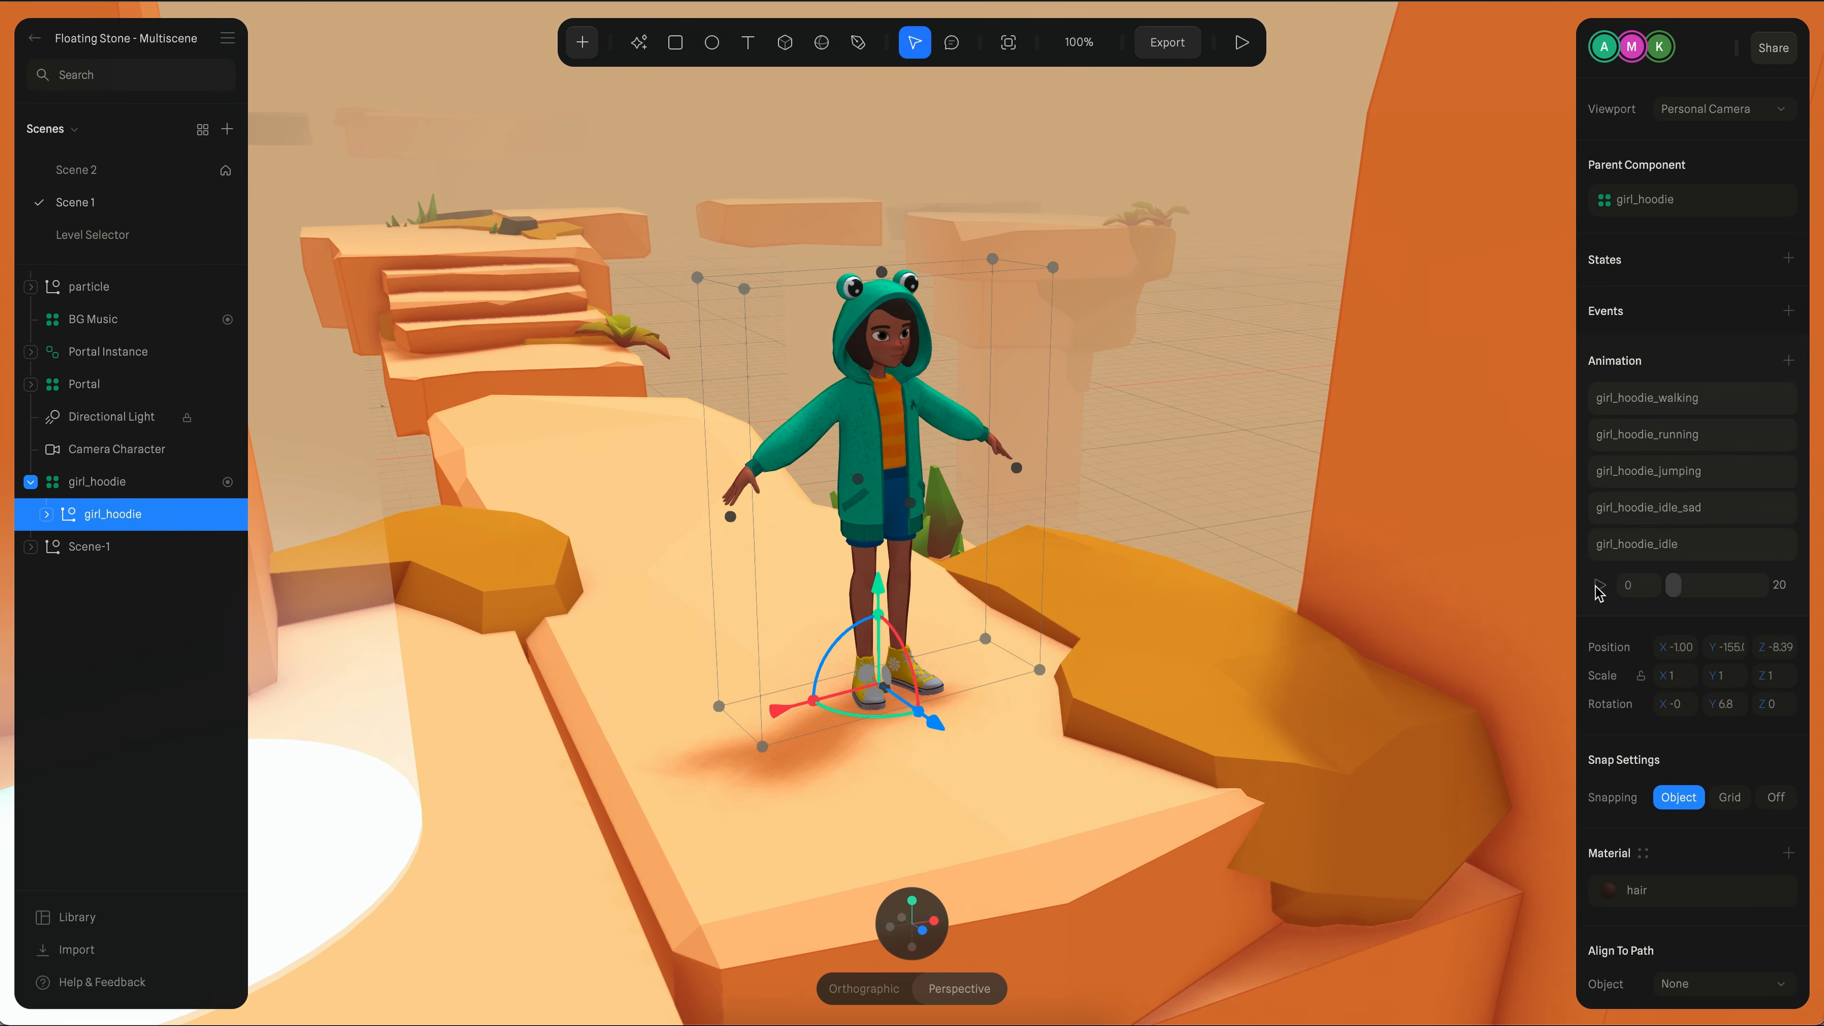
click(1602, 587)
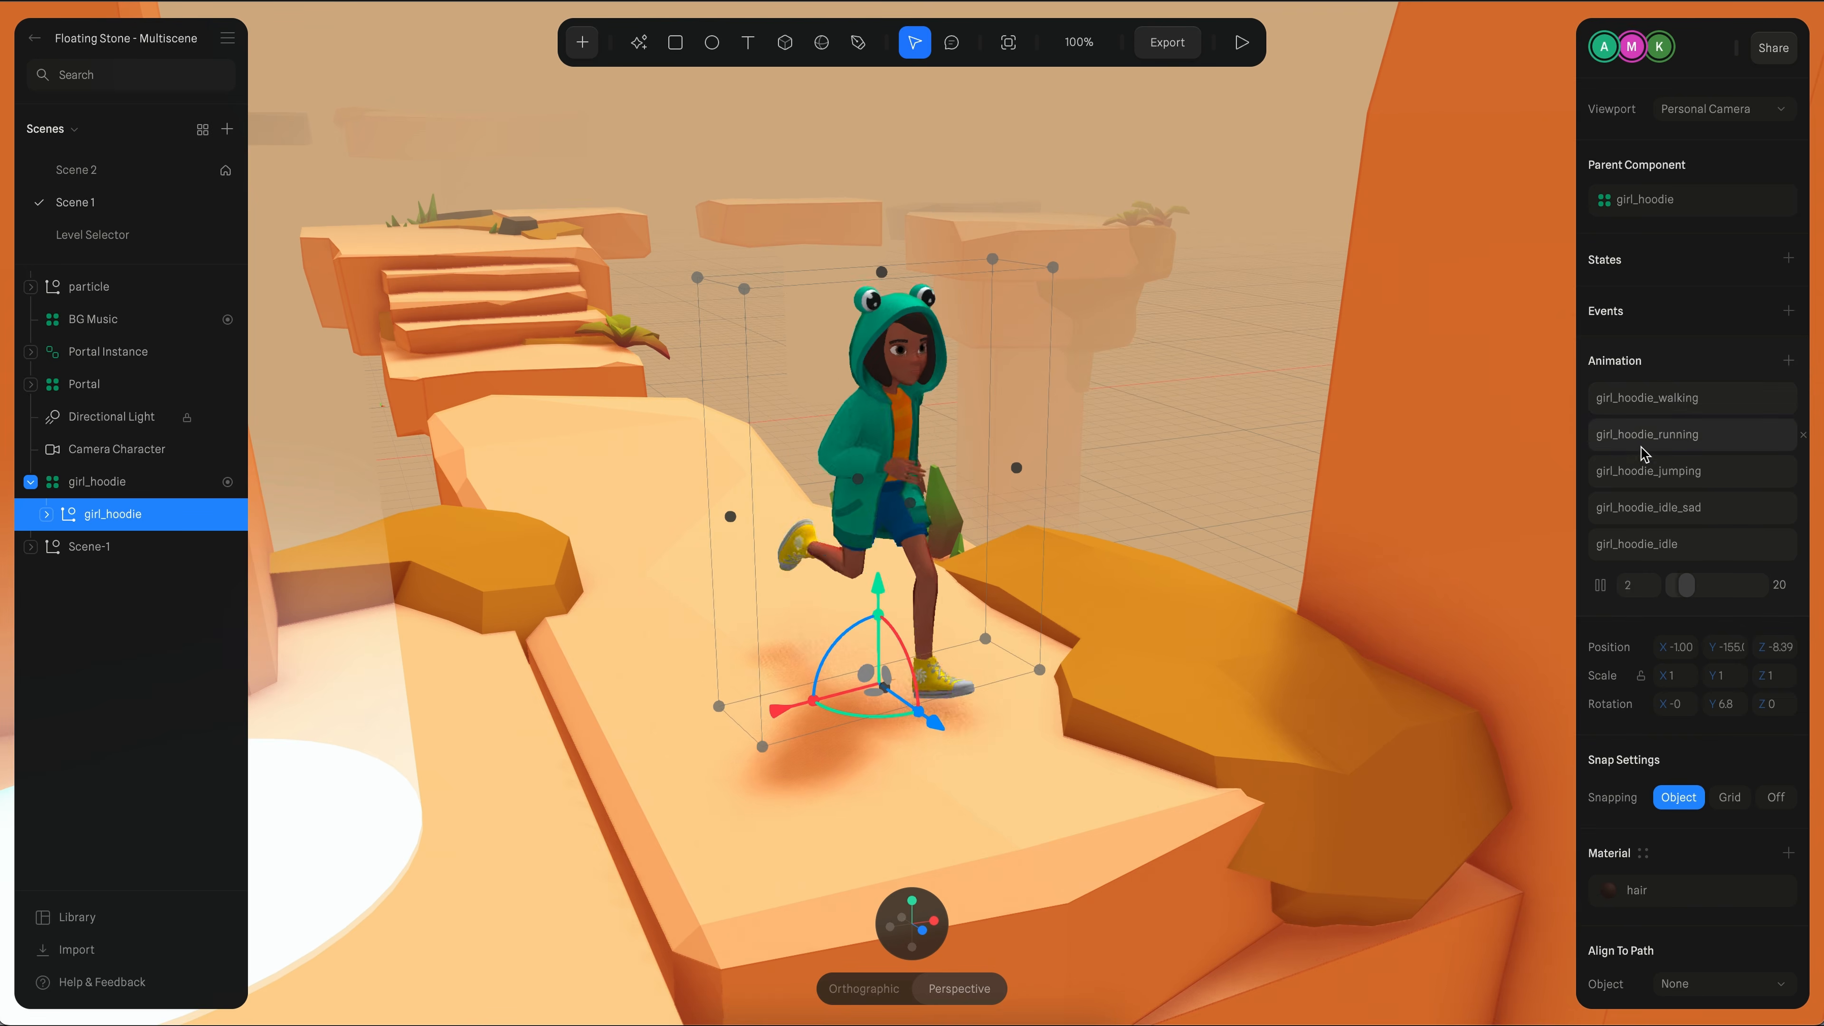
click(1636, 510)
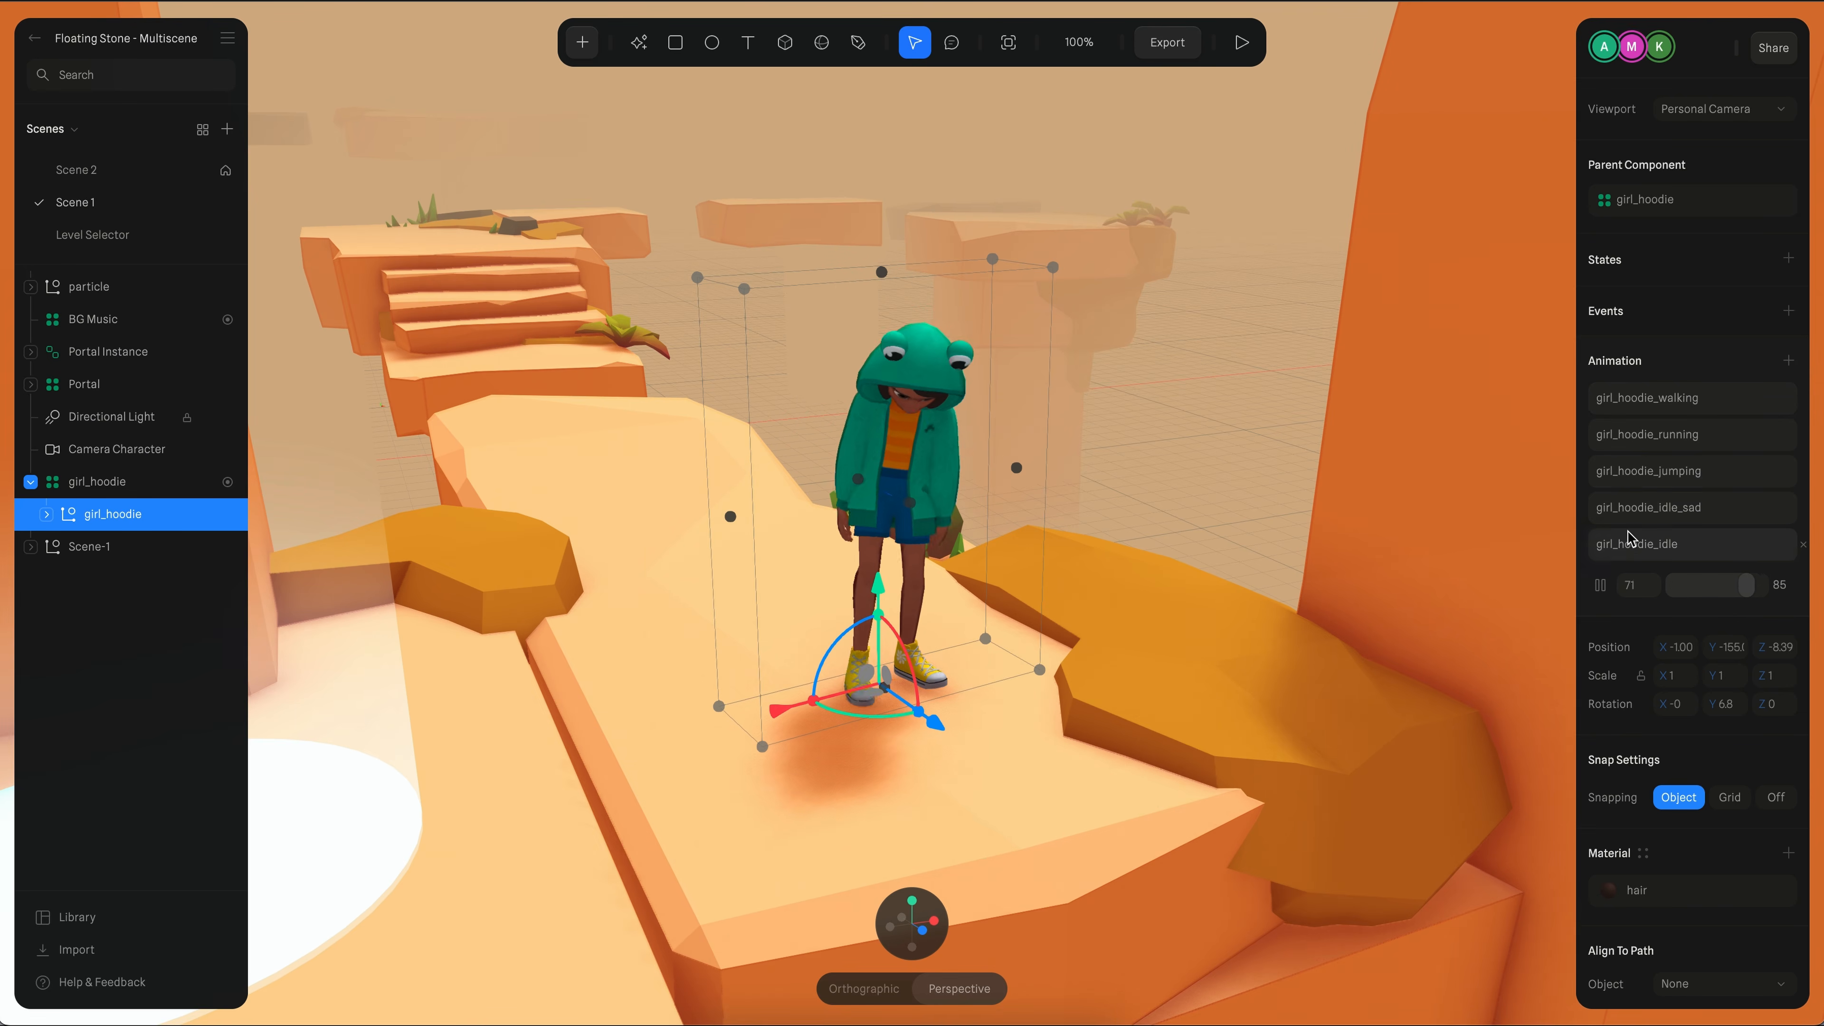
click(1631, 479)
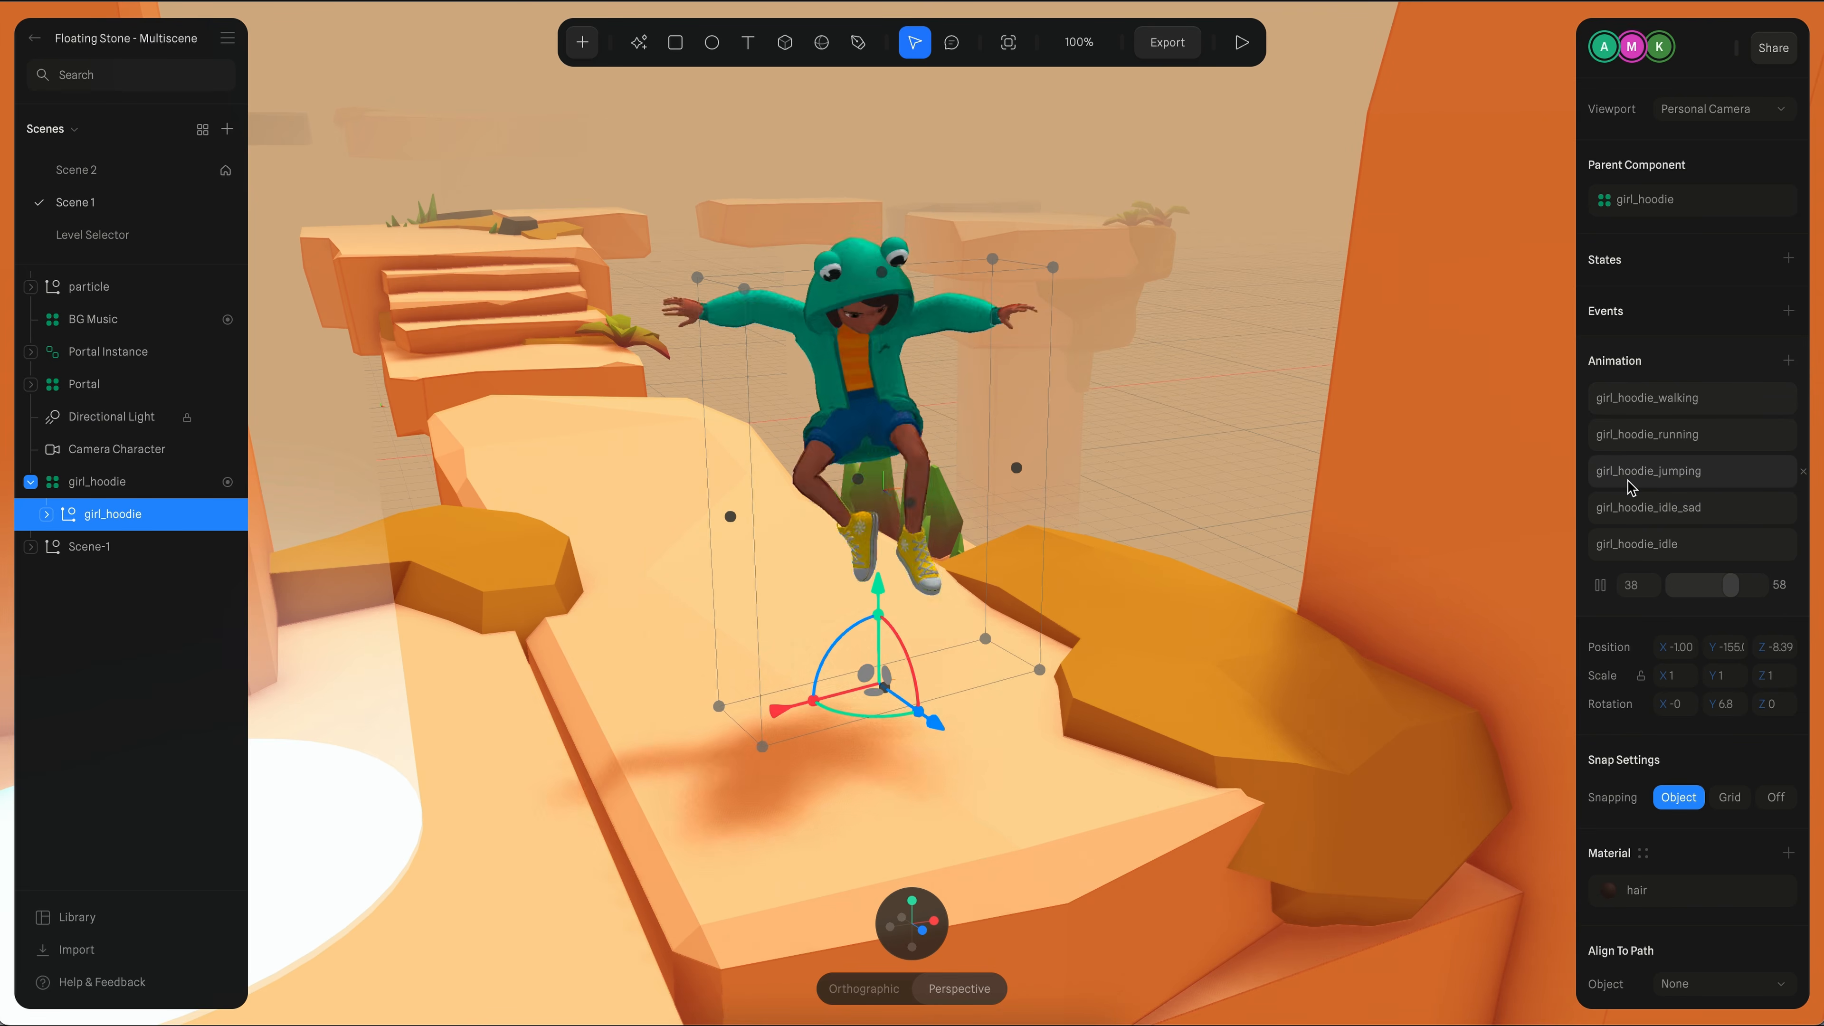
click(1645, 439)
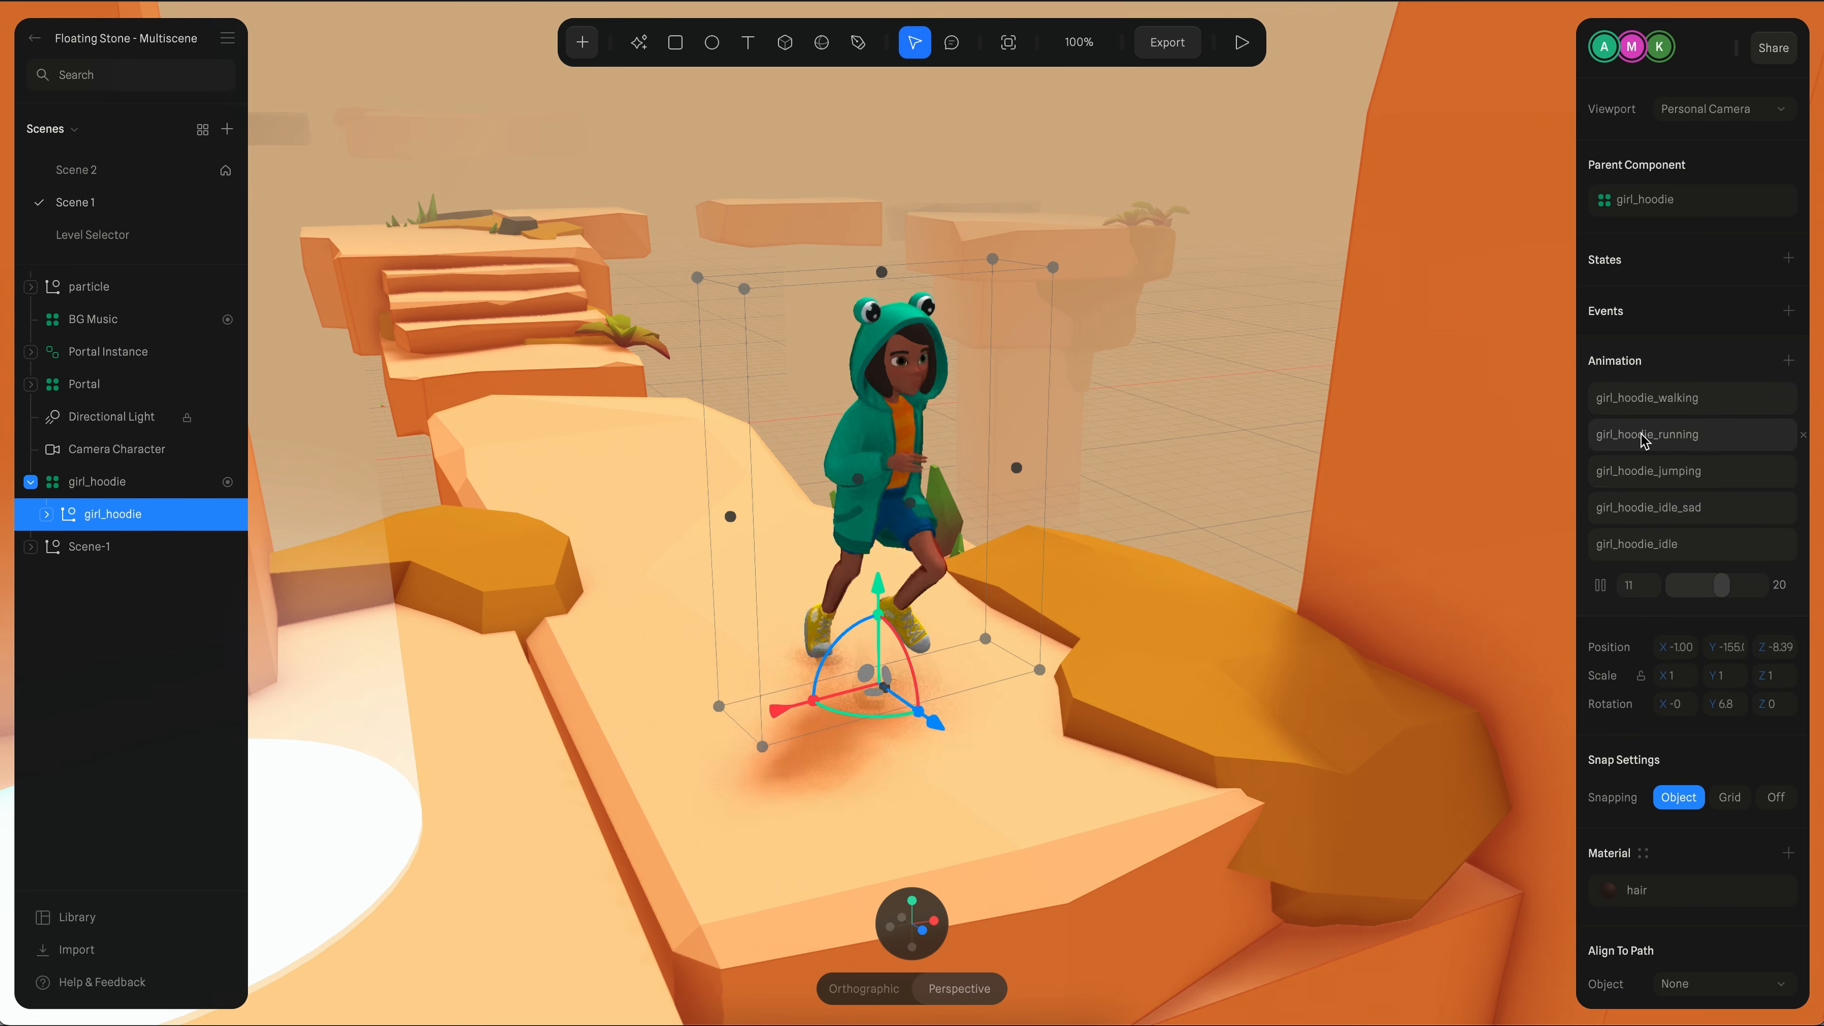
click(1651, 402)
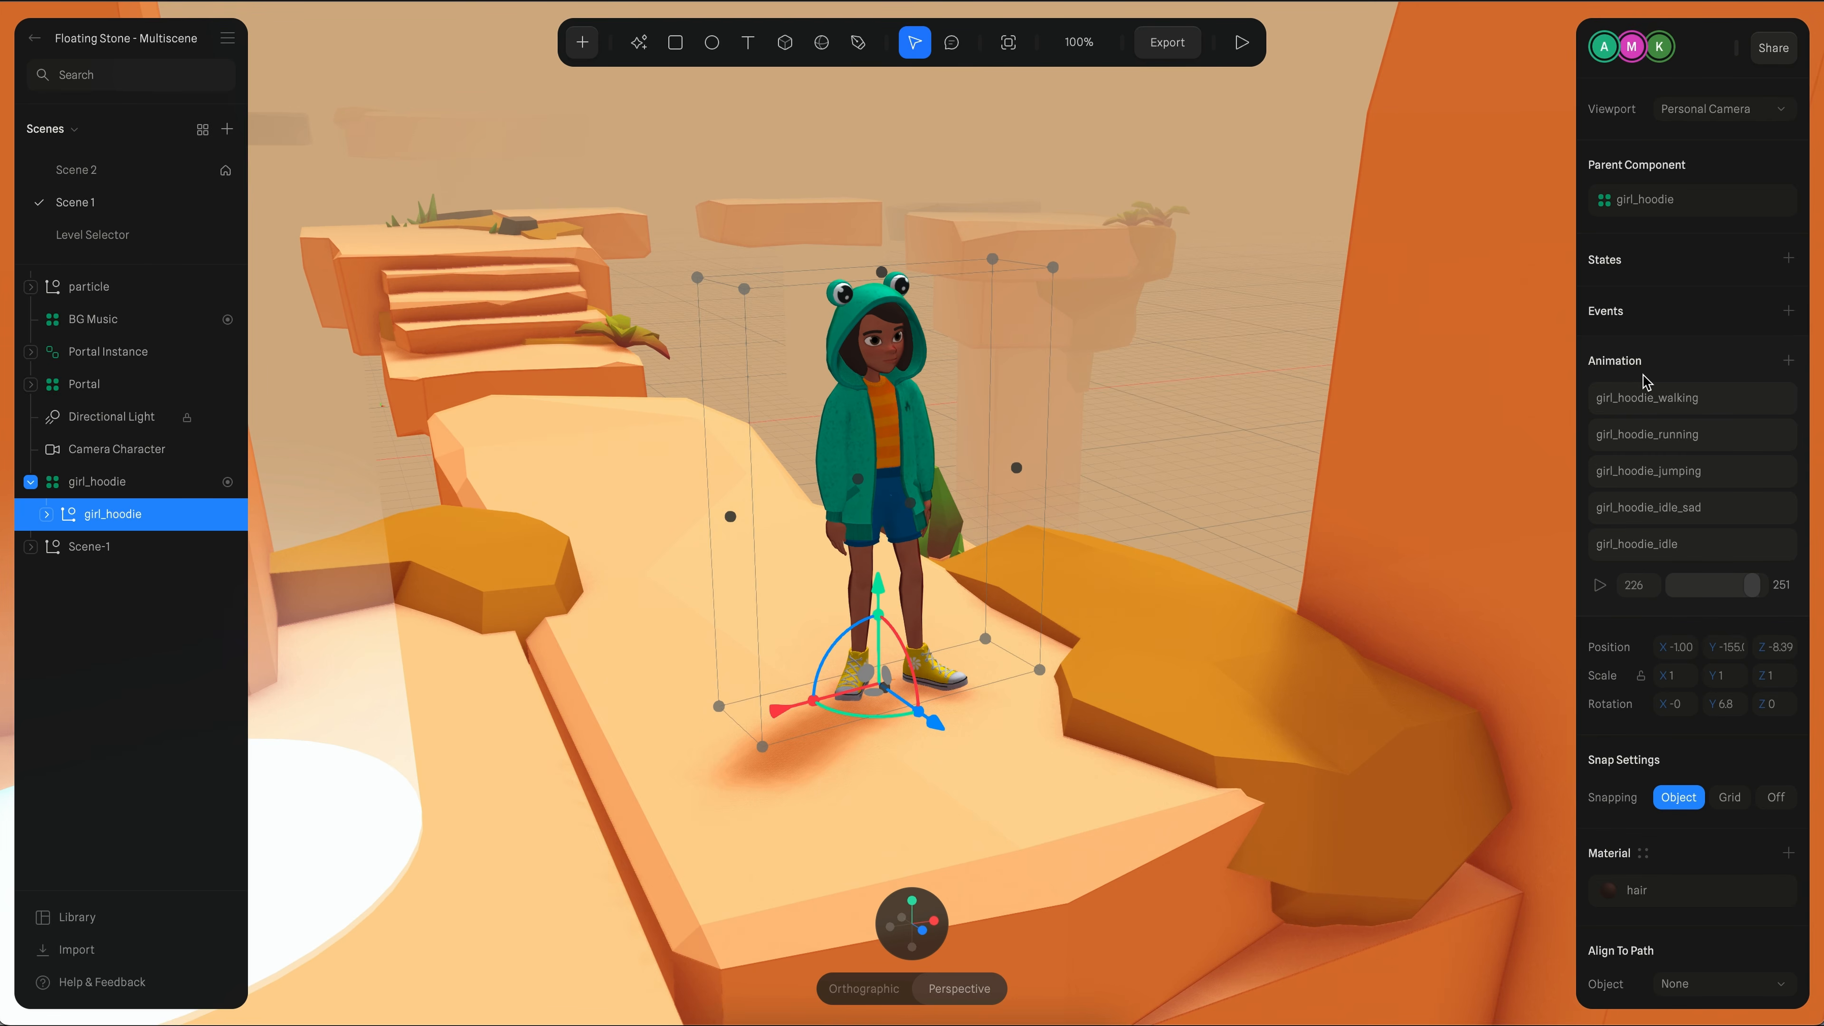
- Open the girl_hoodie component's Game Controls event and examine its collision, camera follow and behavior settings
click(86, 483)
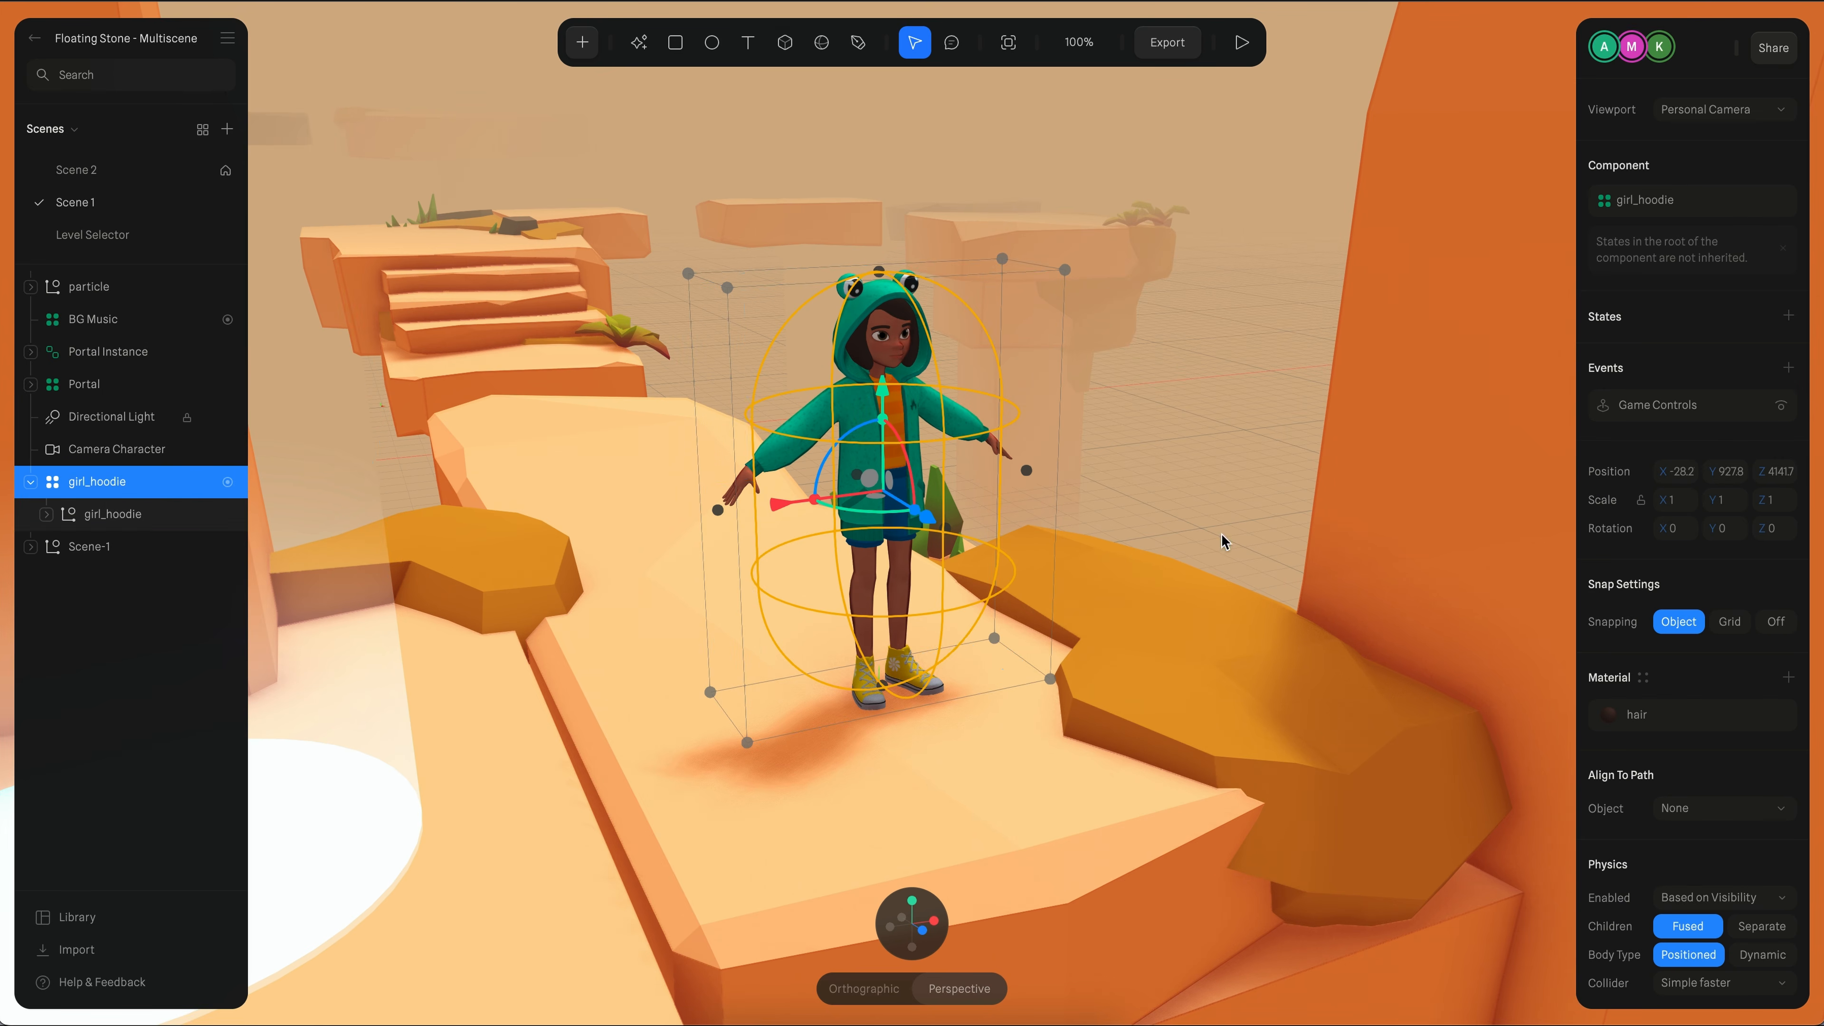
click(1667, 408)
scroll(1376, 474, down, 10)
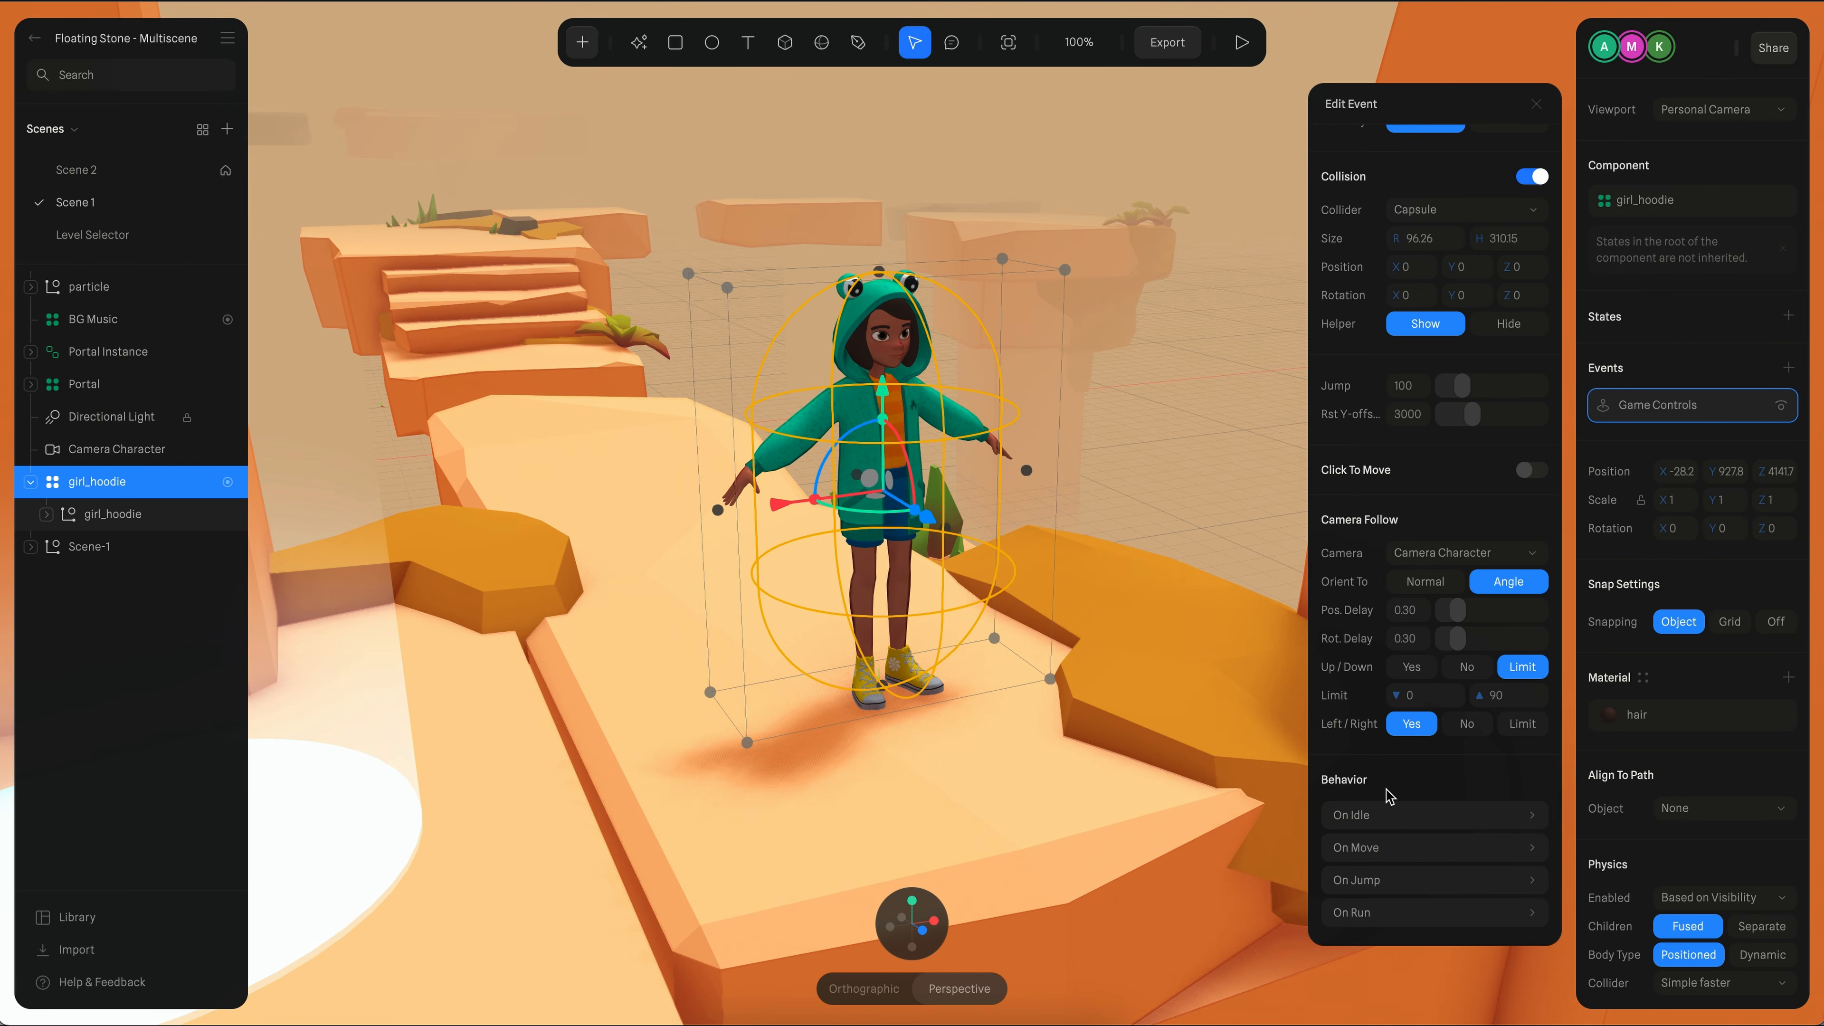
- Expand the On Idle behavior's Animation action and examine its available animation clips without changing the selected one
click(1364, 819)
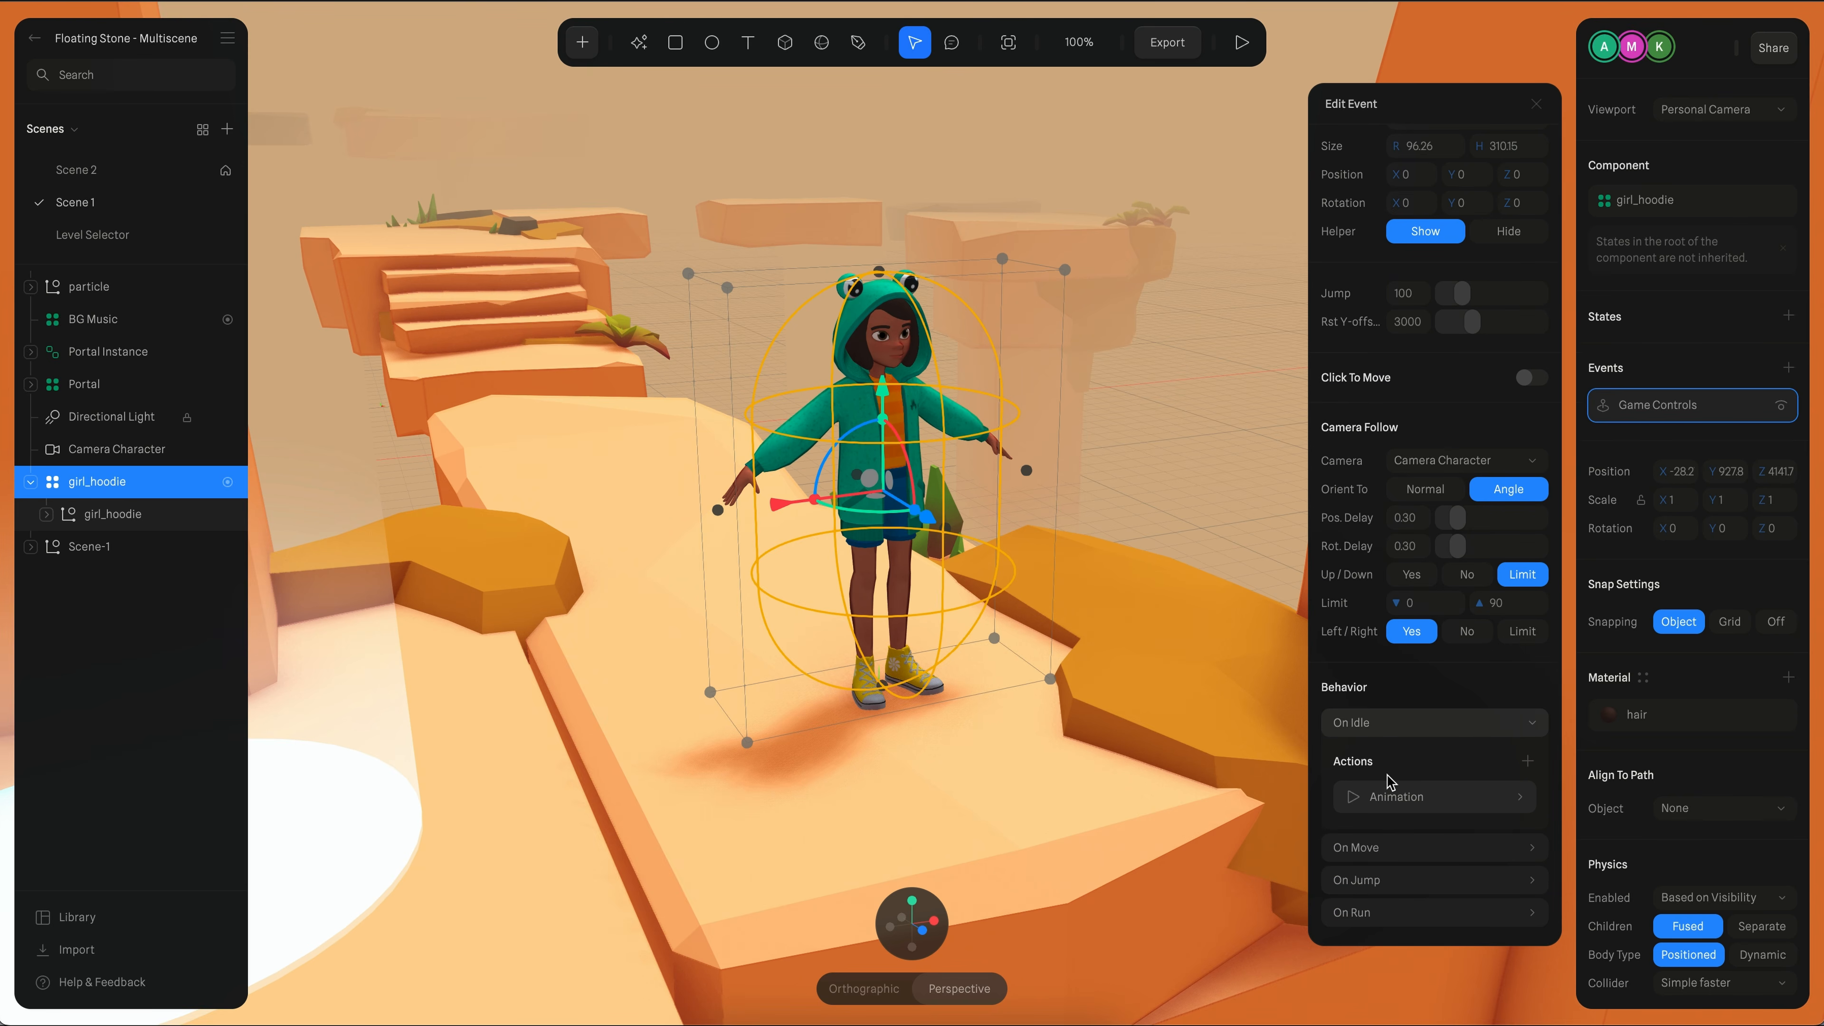
click(1413, 796)
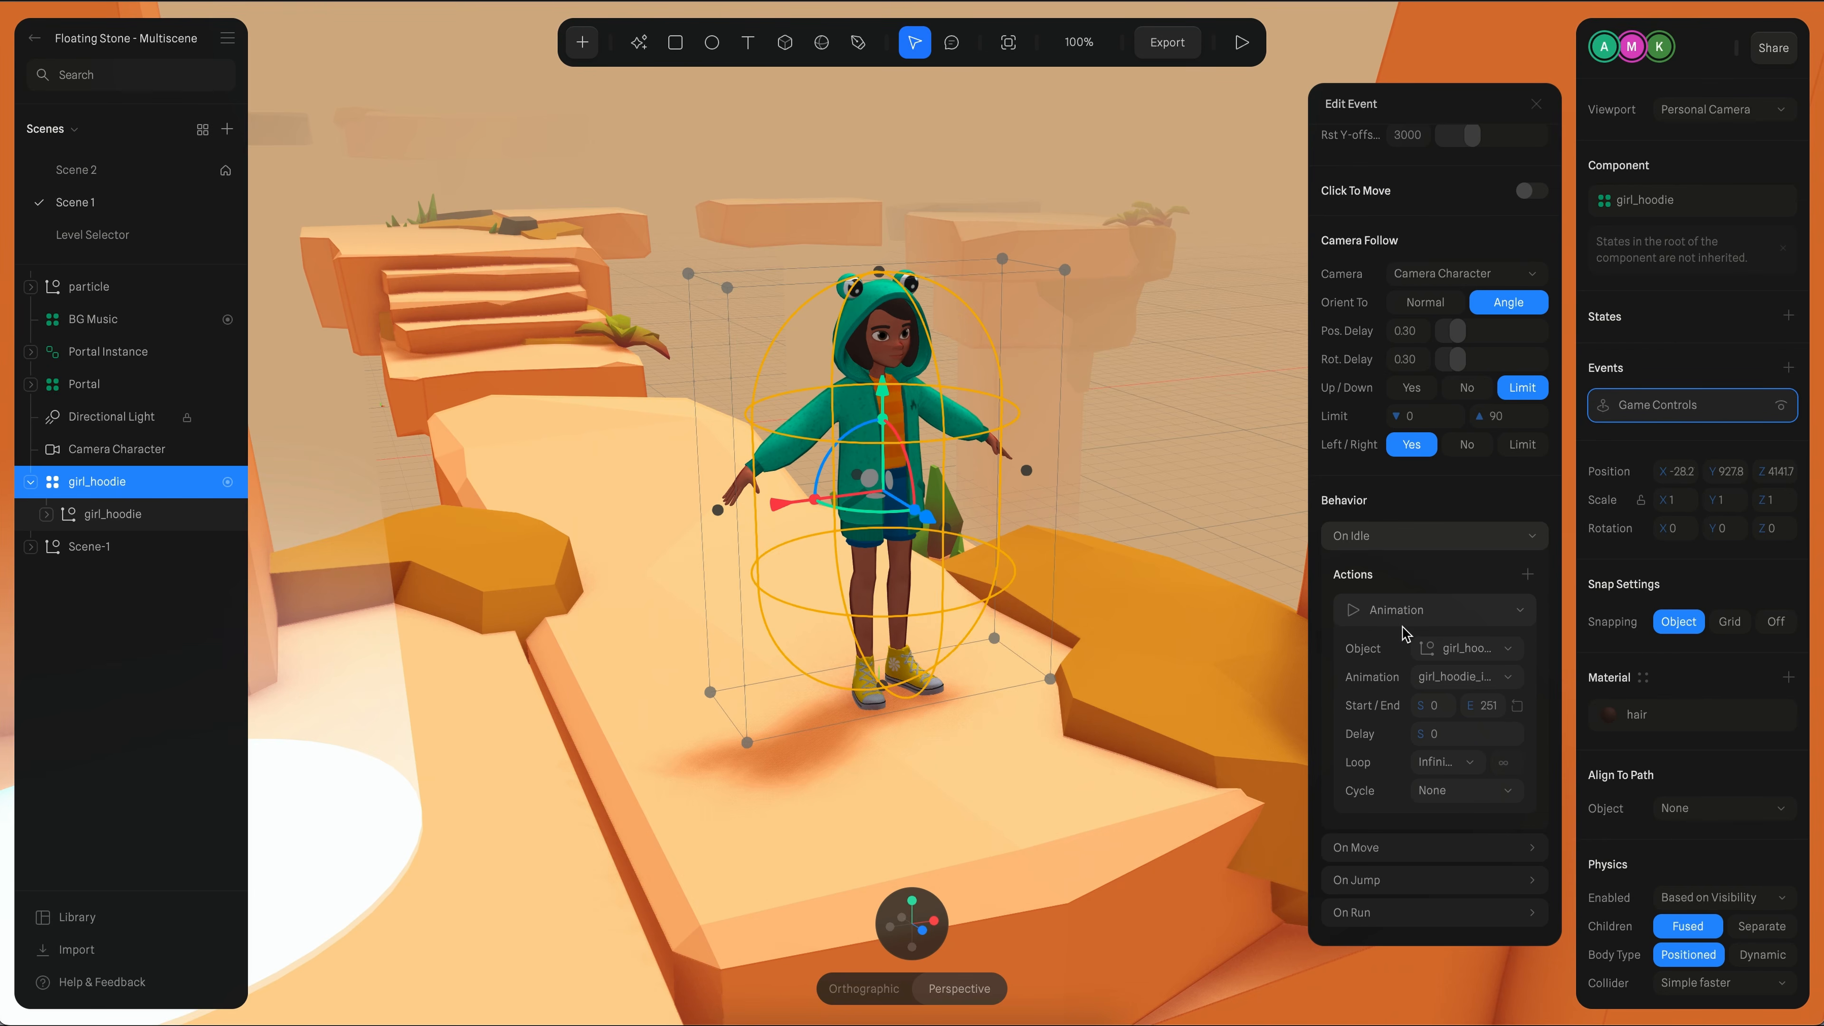
click(1458, 677)
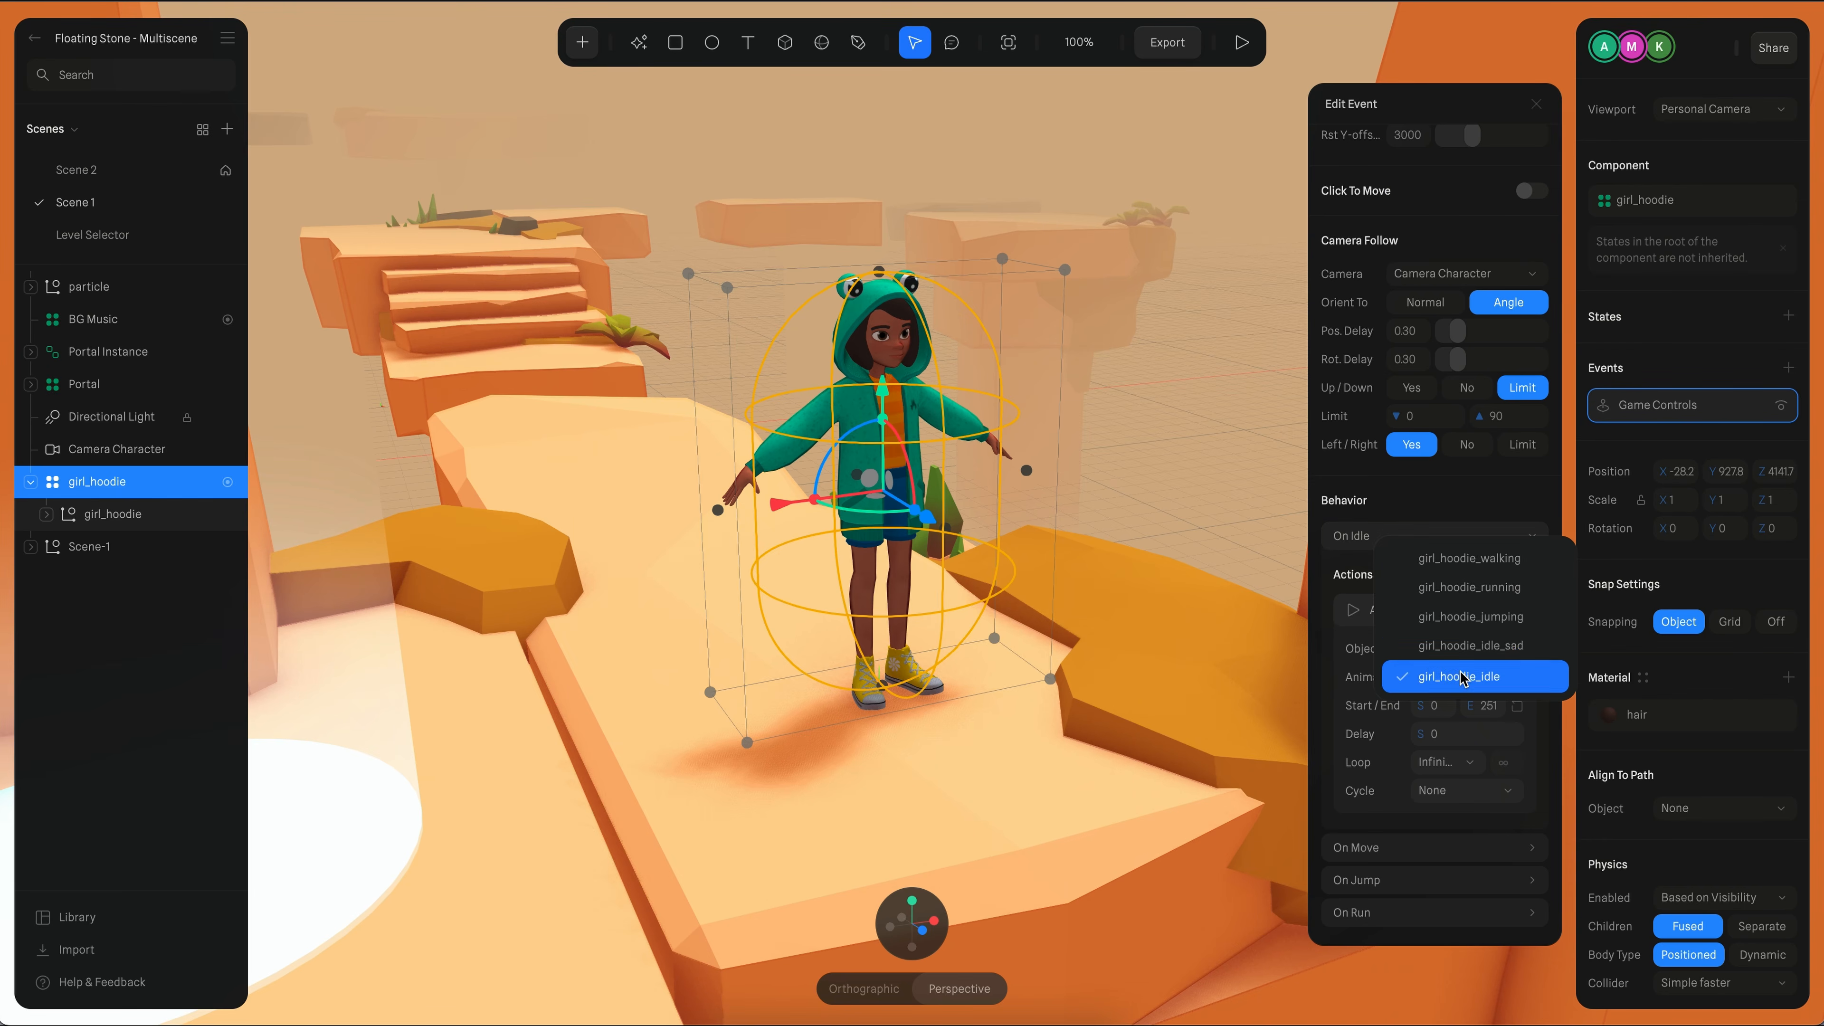
click(1362, 697)
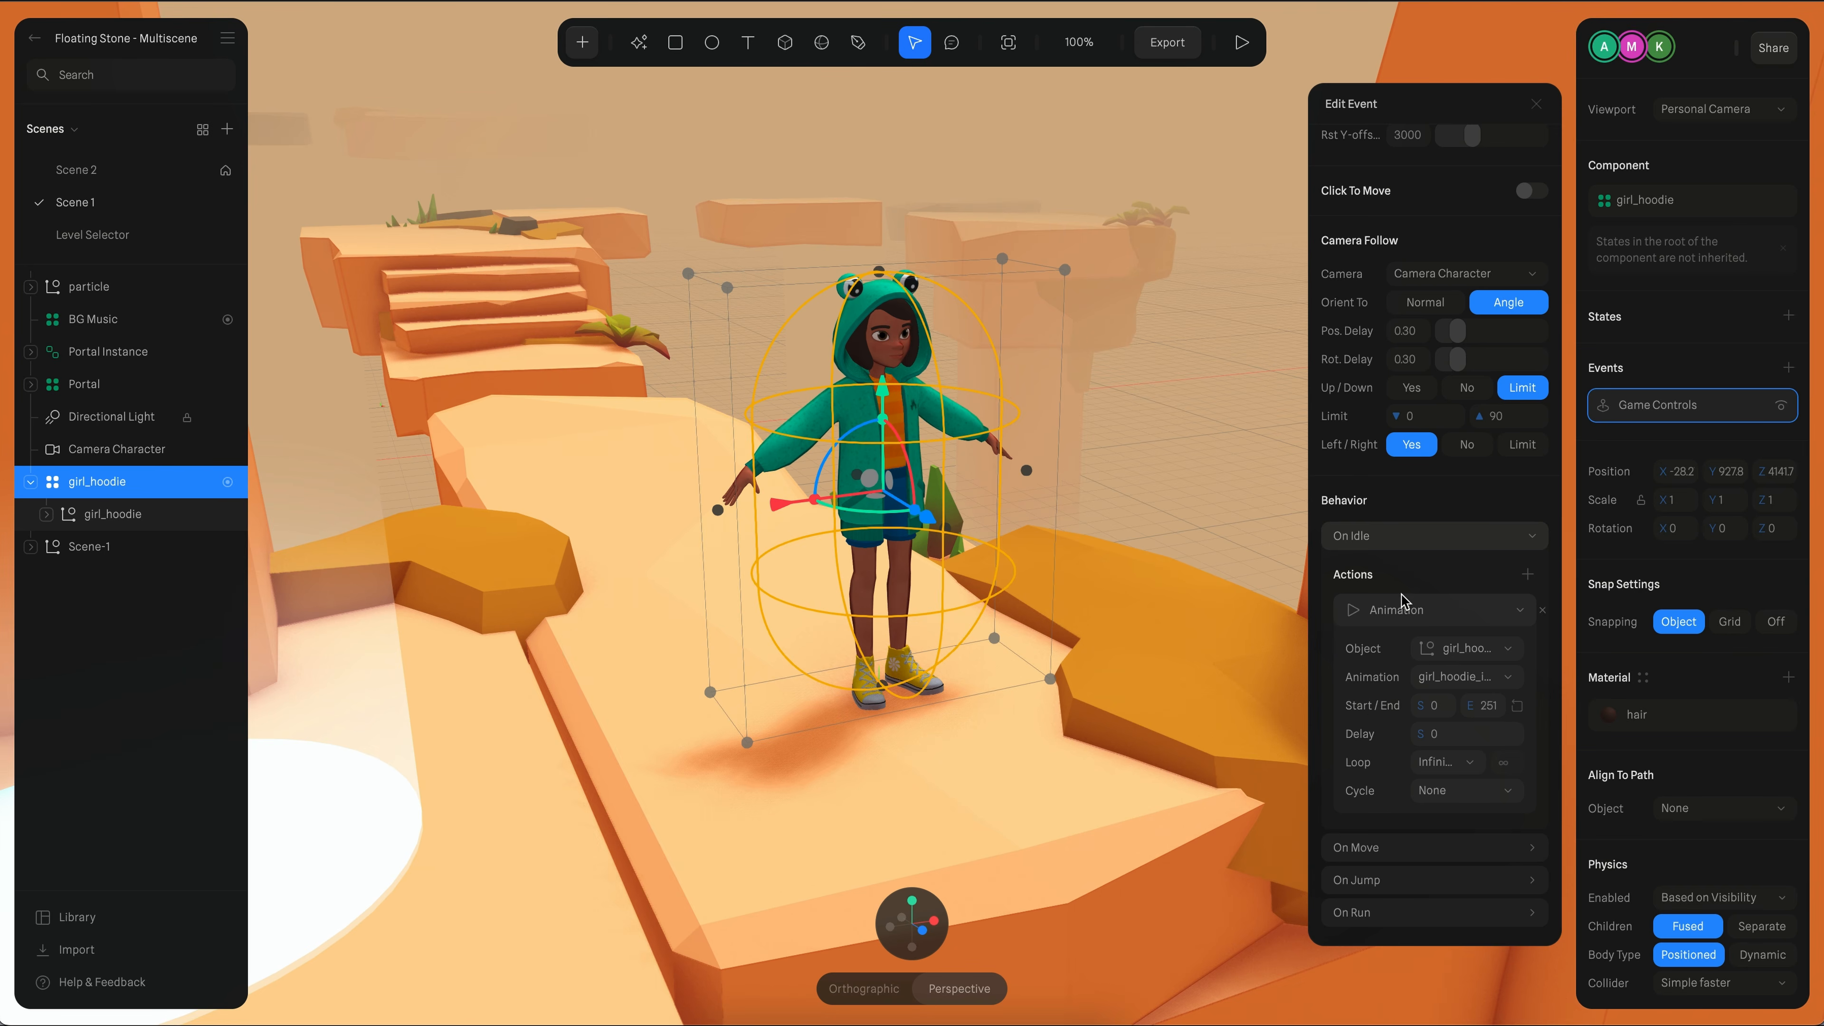
- Expand the On Move behavior and examine the settings of its Animation and Sound actions
click(1388, 859)
scroll(1388, 792, down, 3)
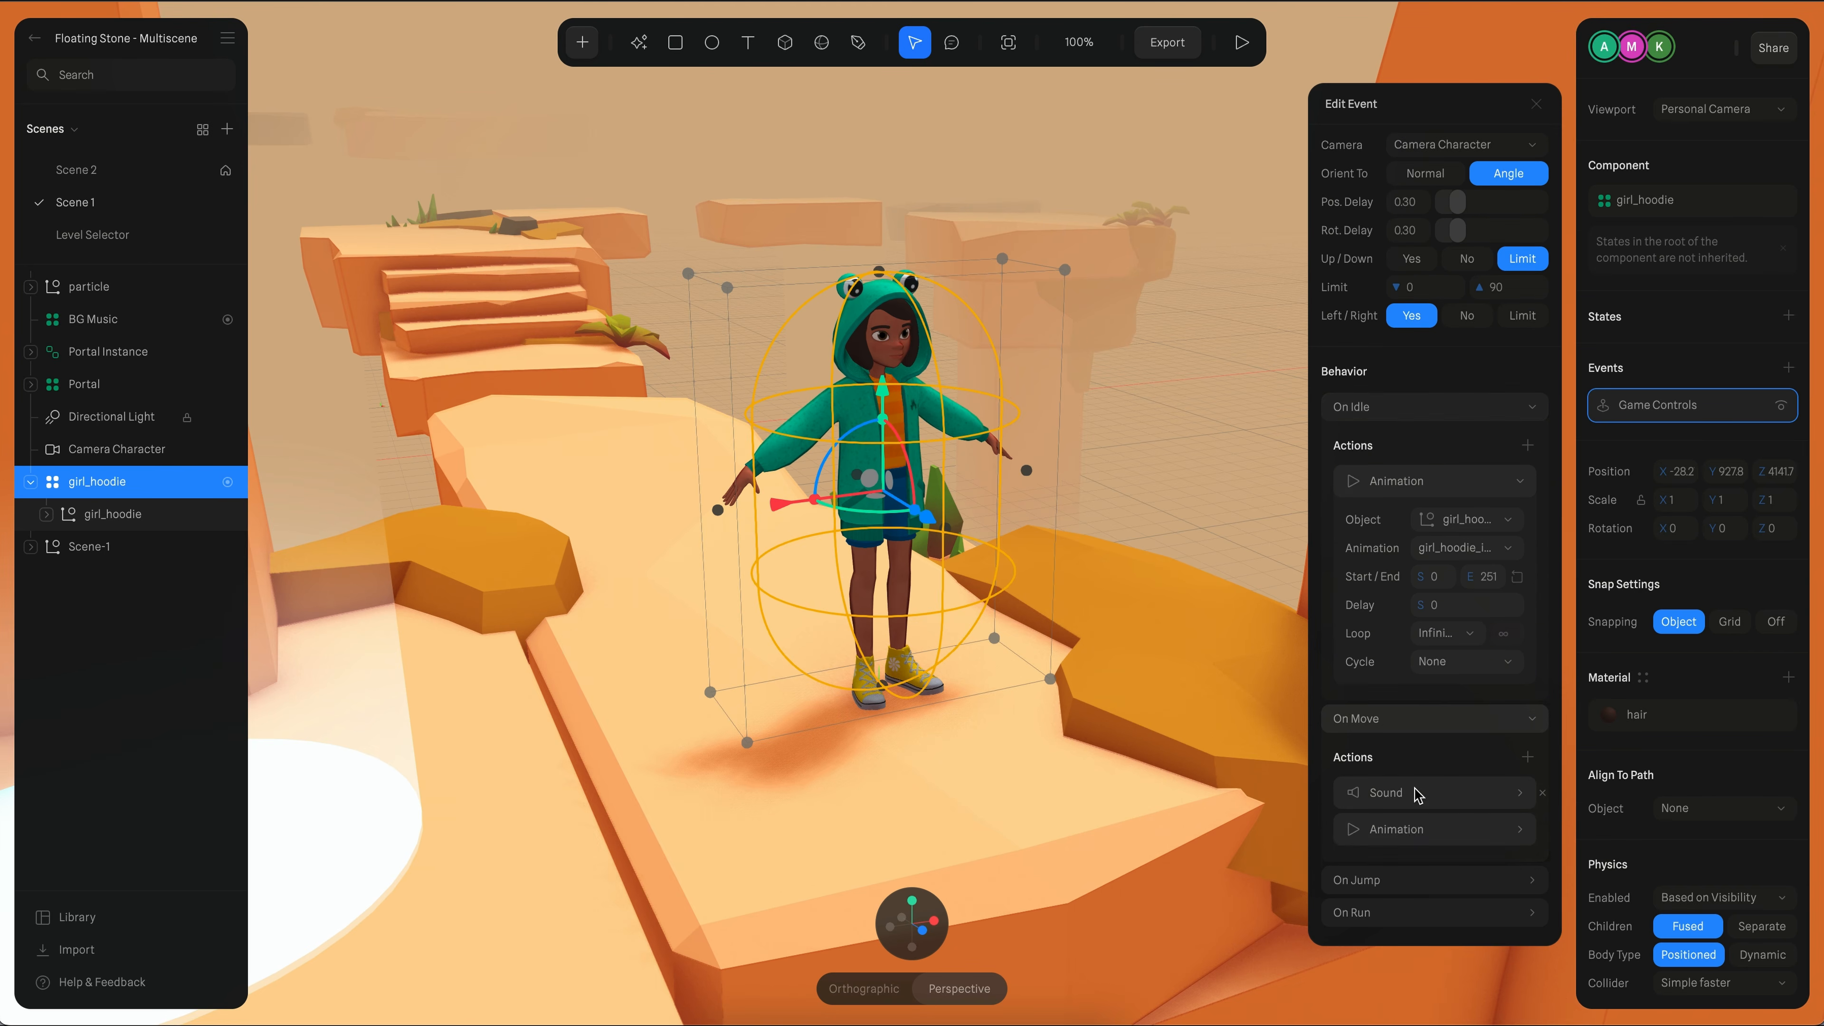
click(1410, 837)
scroll(1412, 841, down, 3)
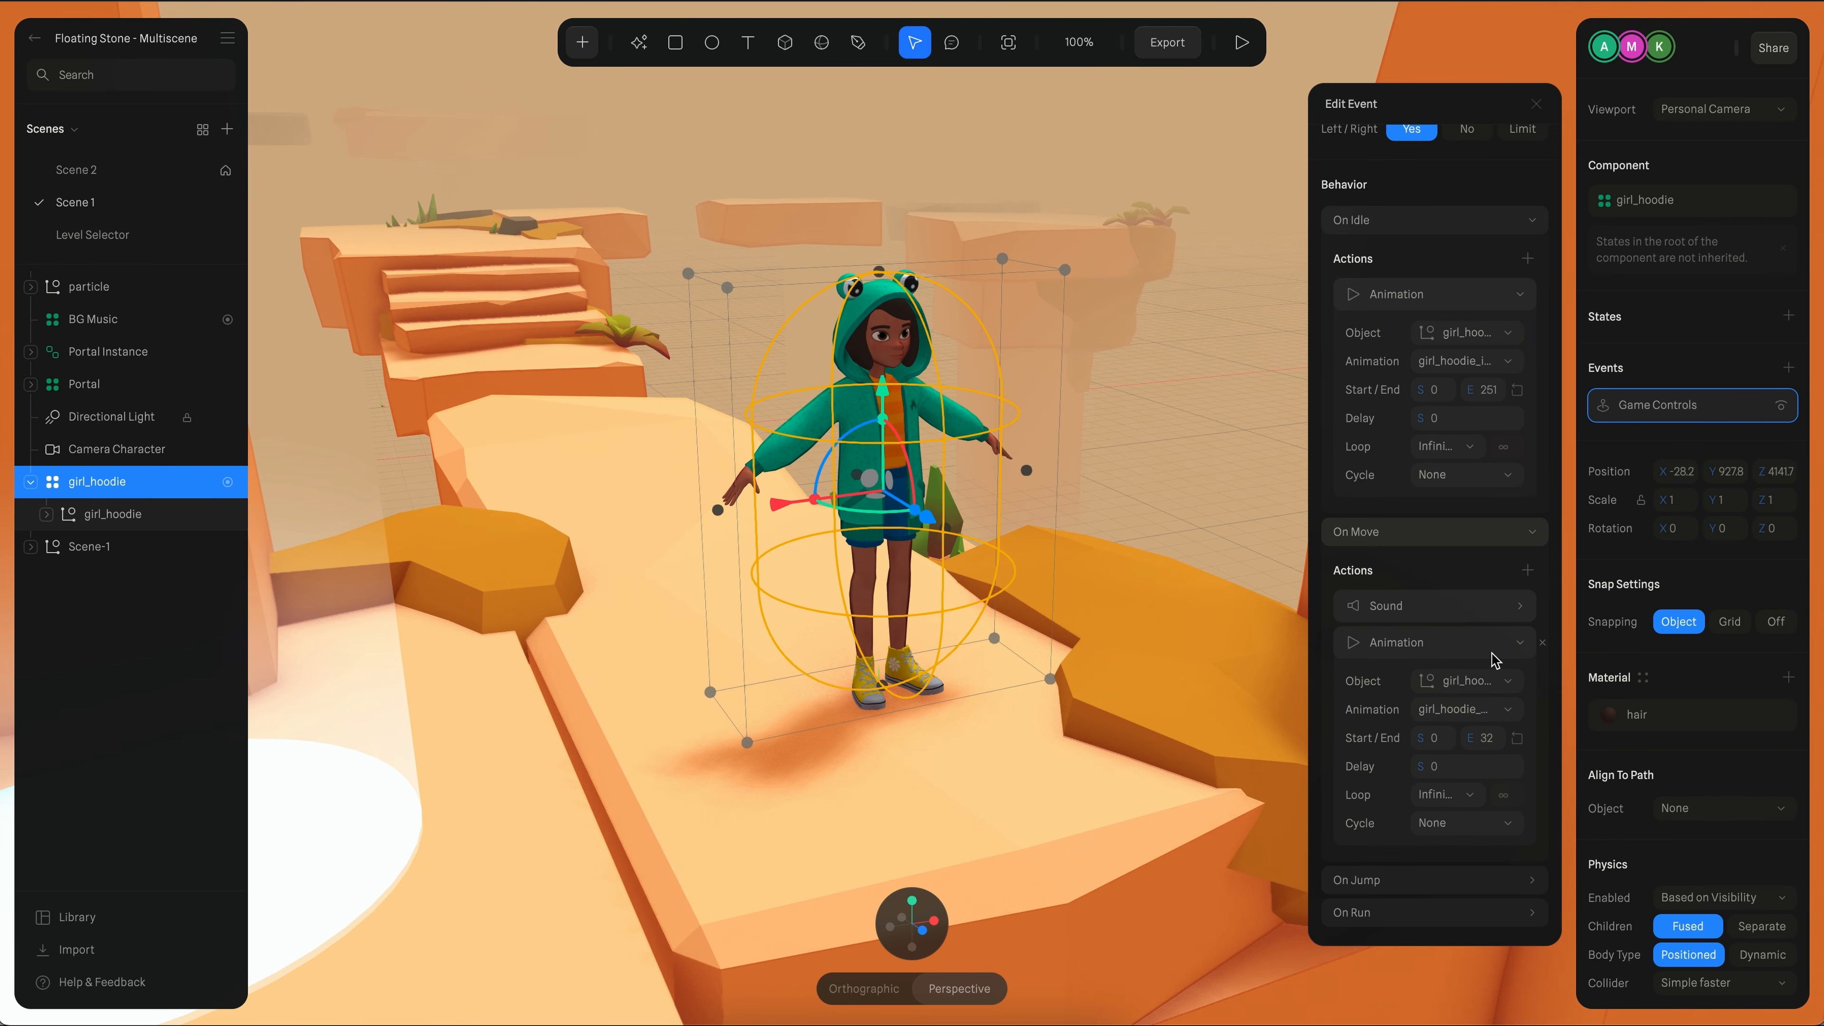
click(1402, 607)
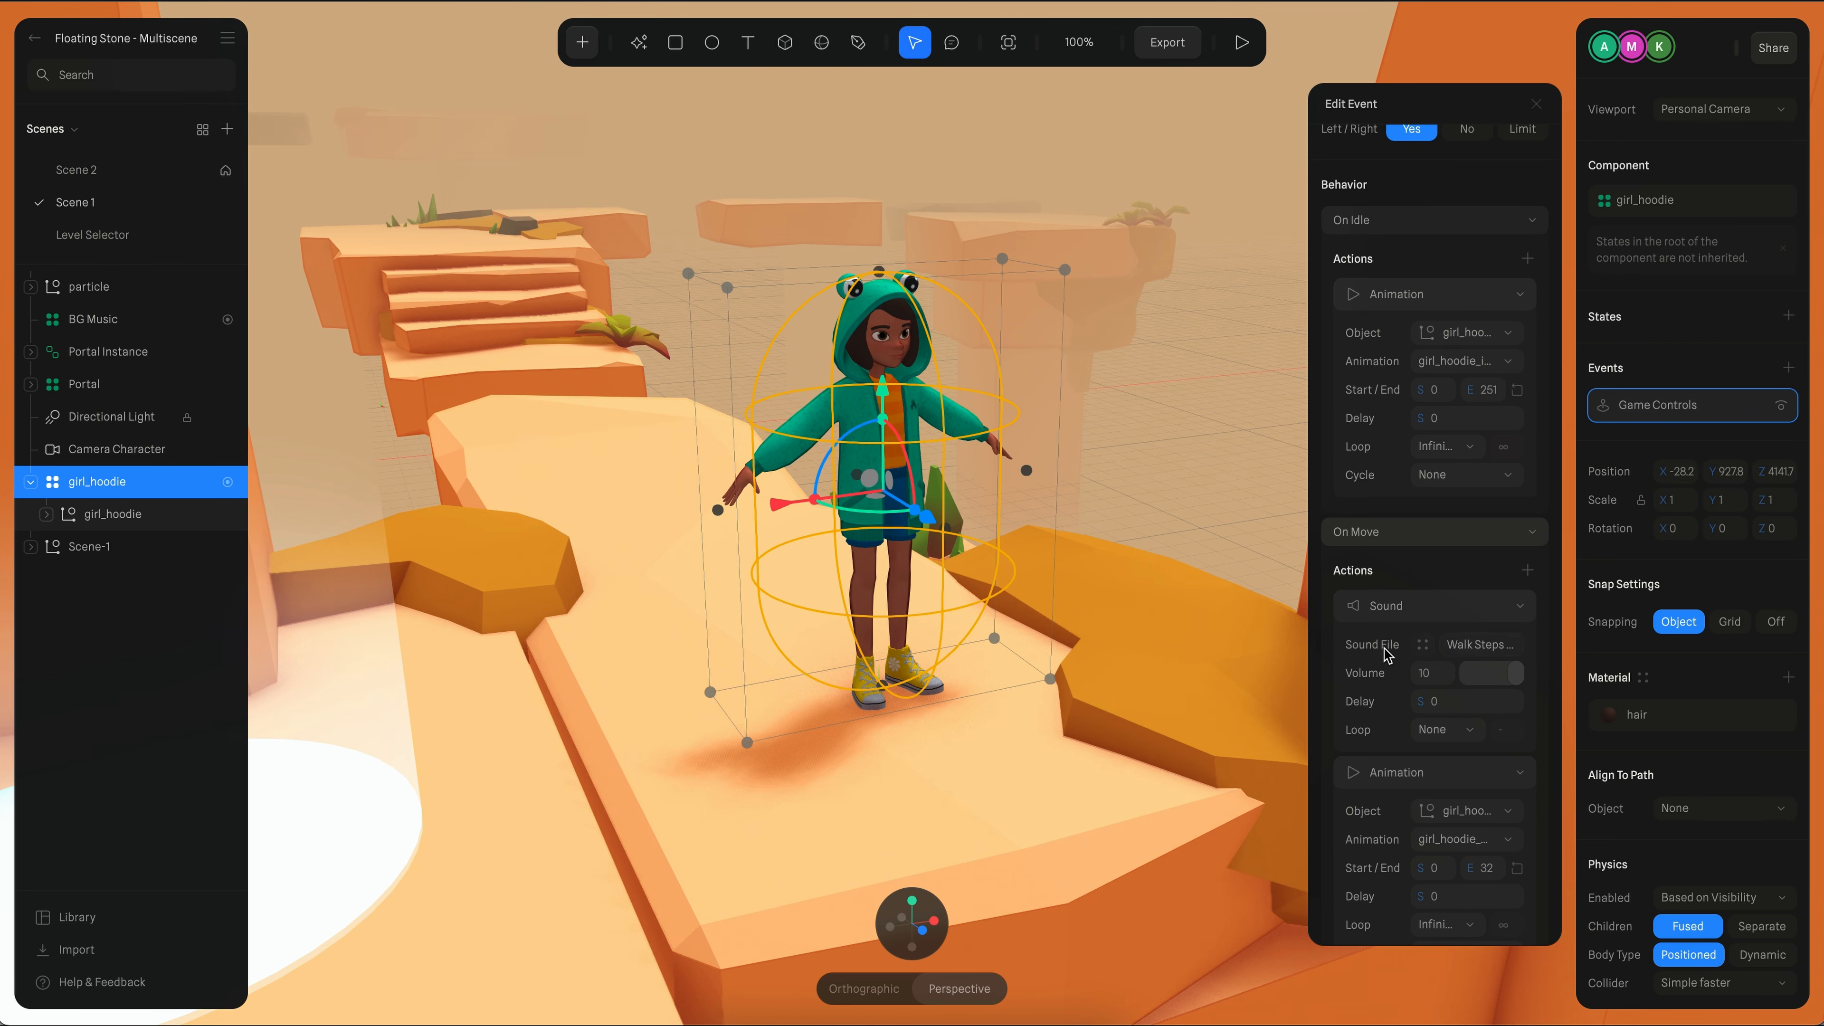
- Examine the On Jump and On Run behaviors, including the Start/End frames of the jump animation
scroll(1387, 650, down, 3)
click(1381, 880)
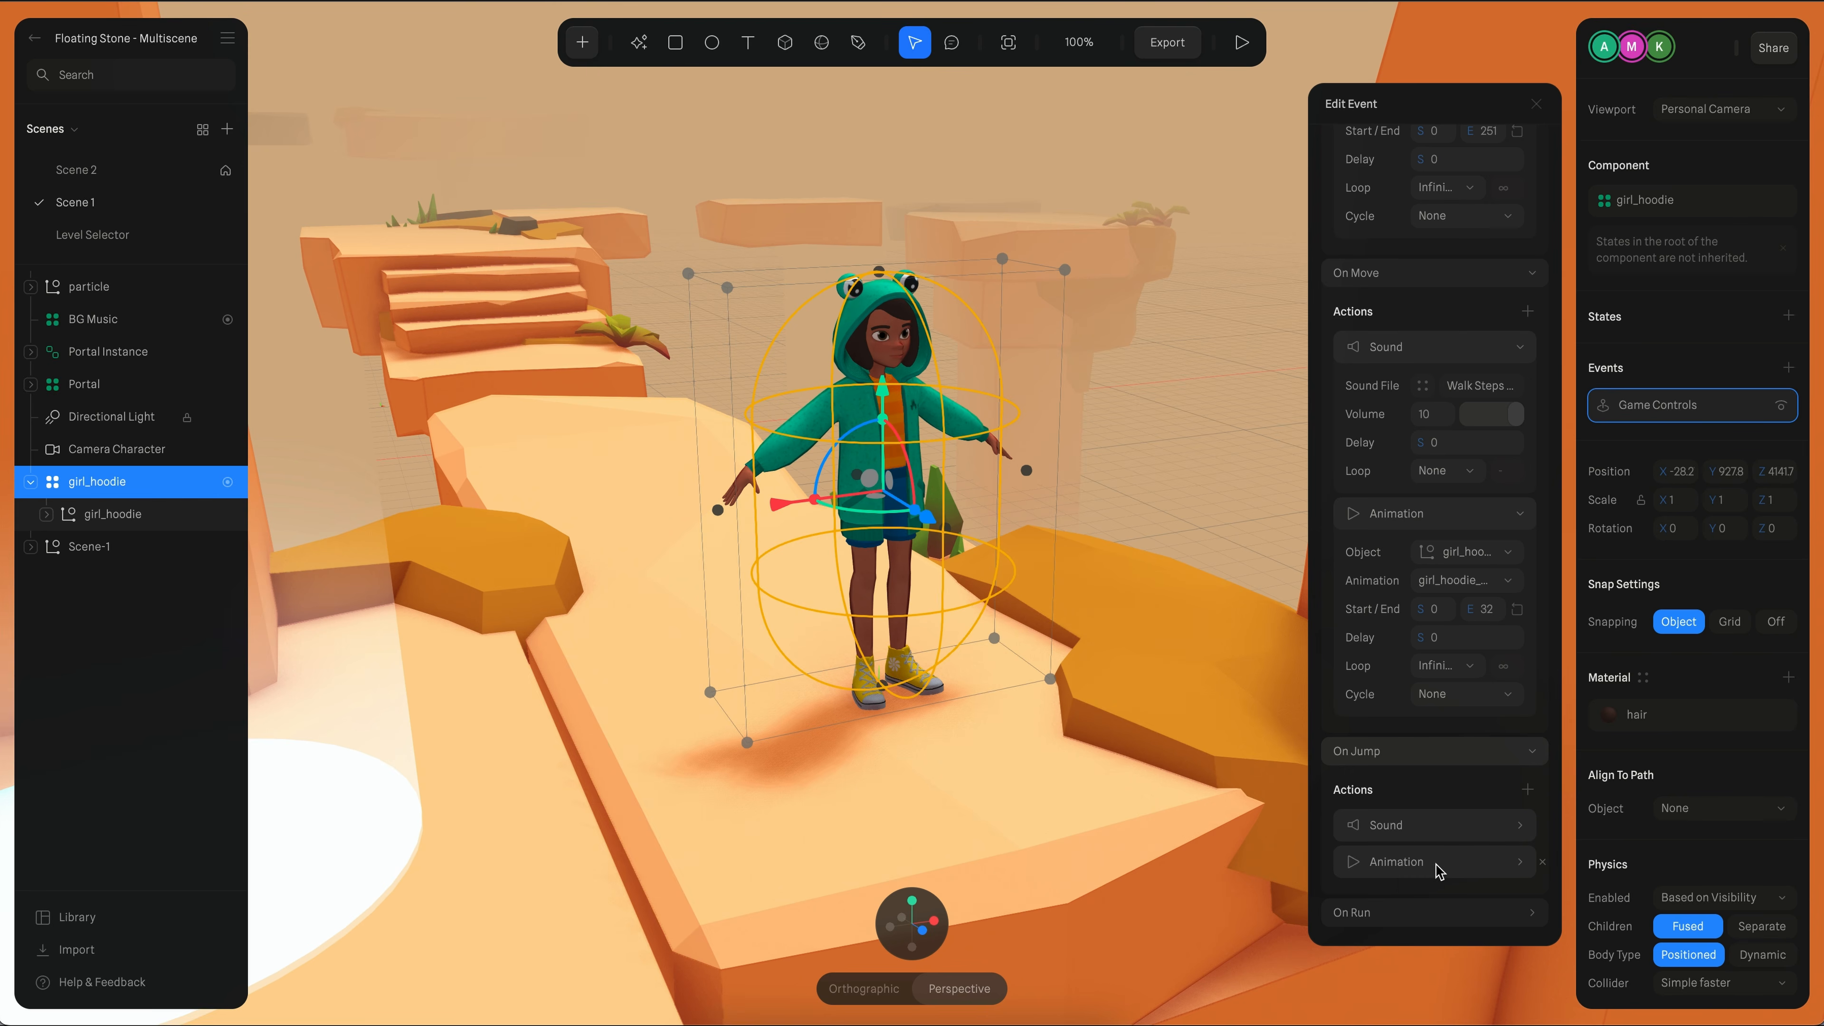
click(1402, 916)
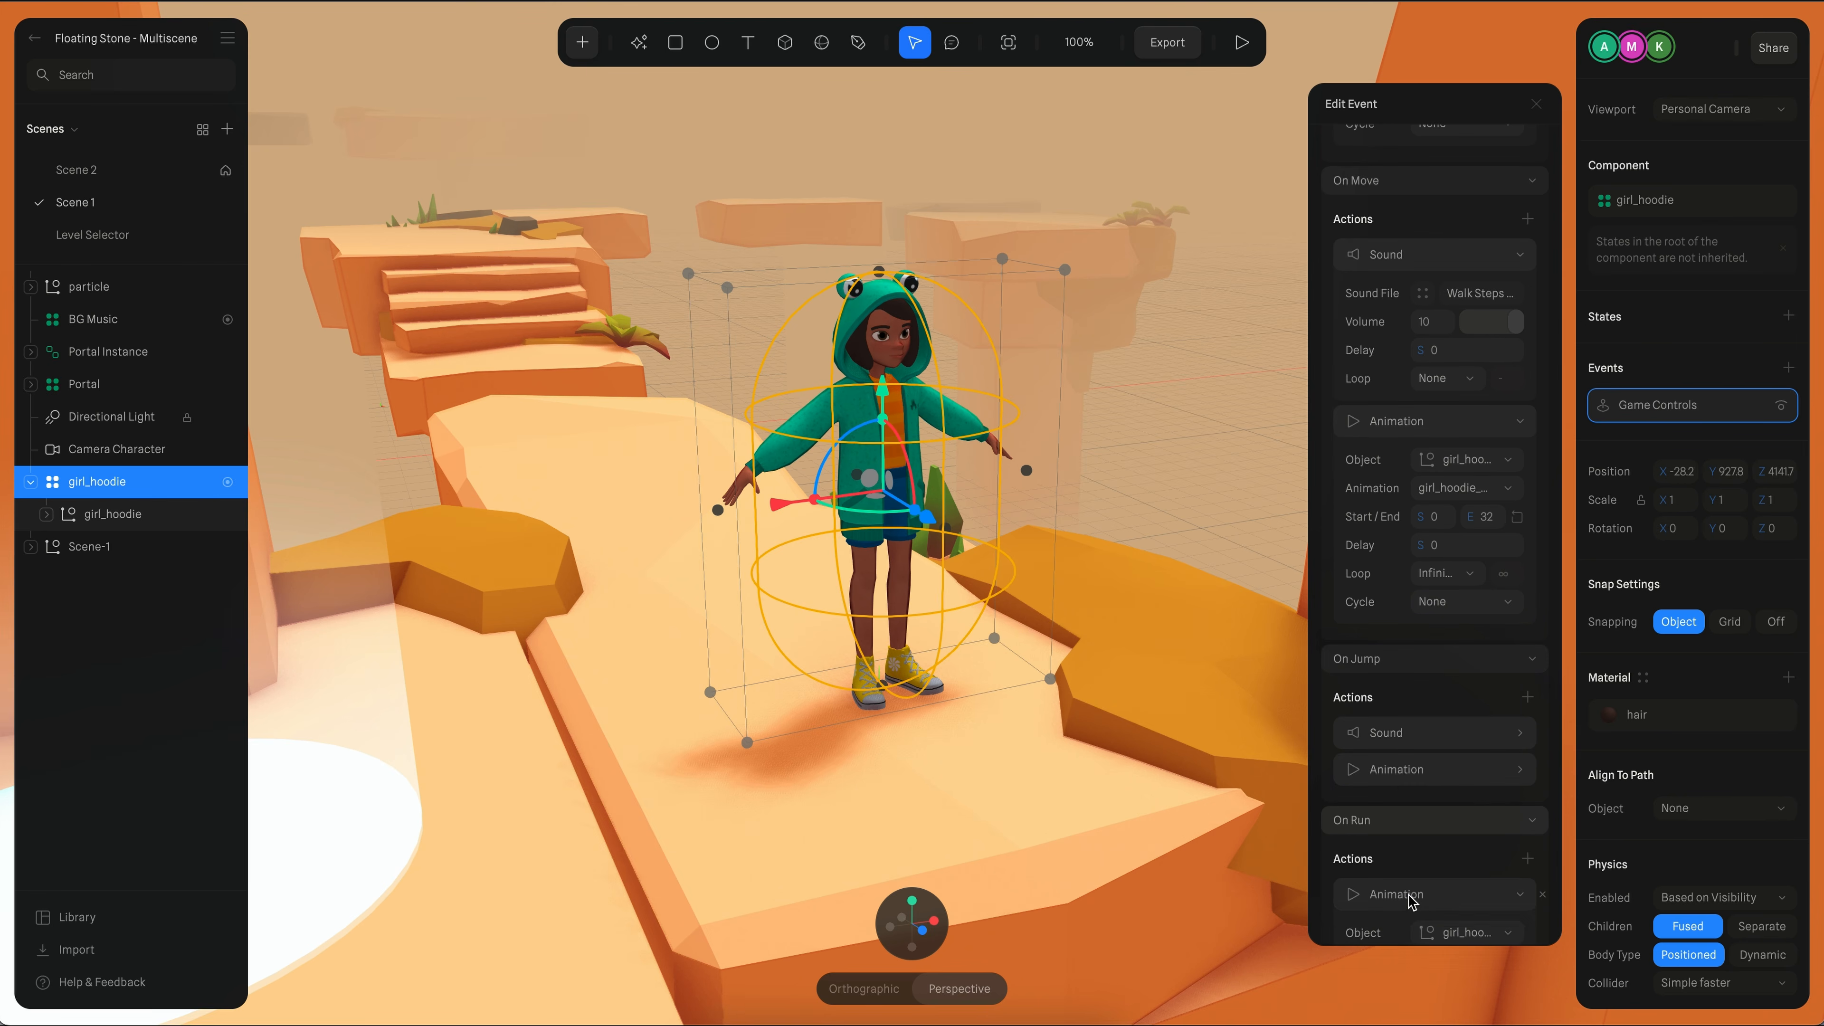
click(1412, 834)
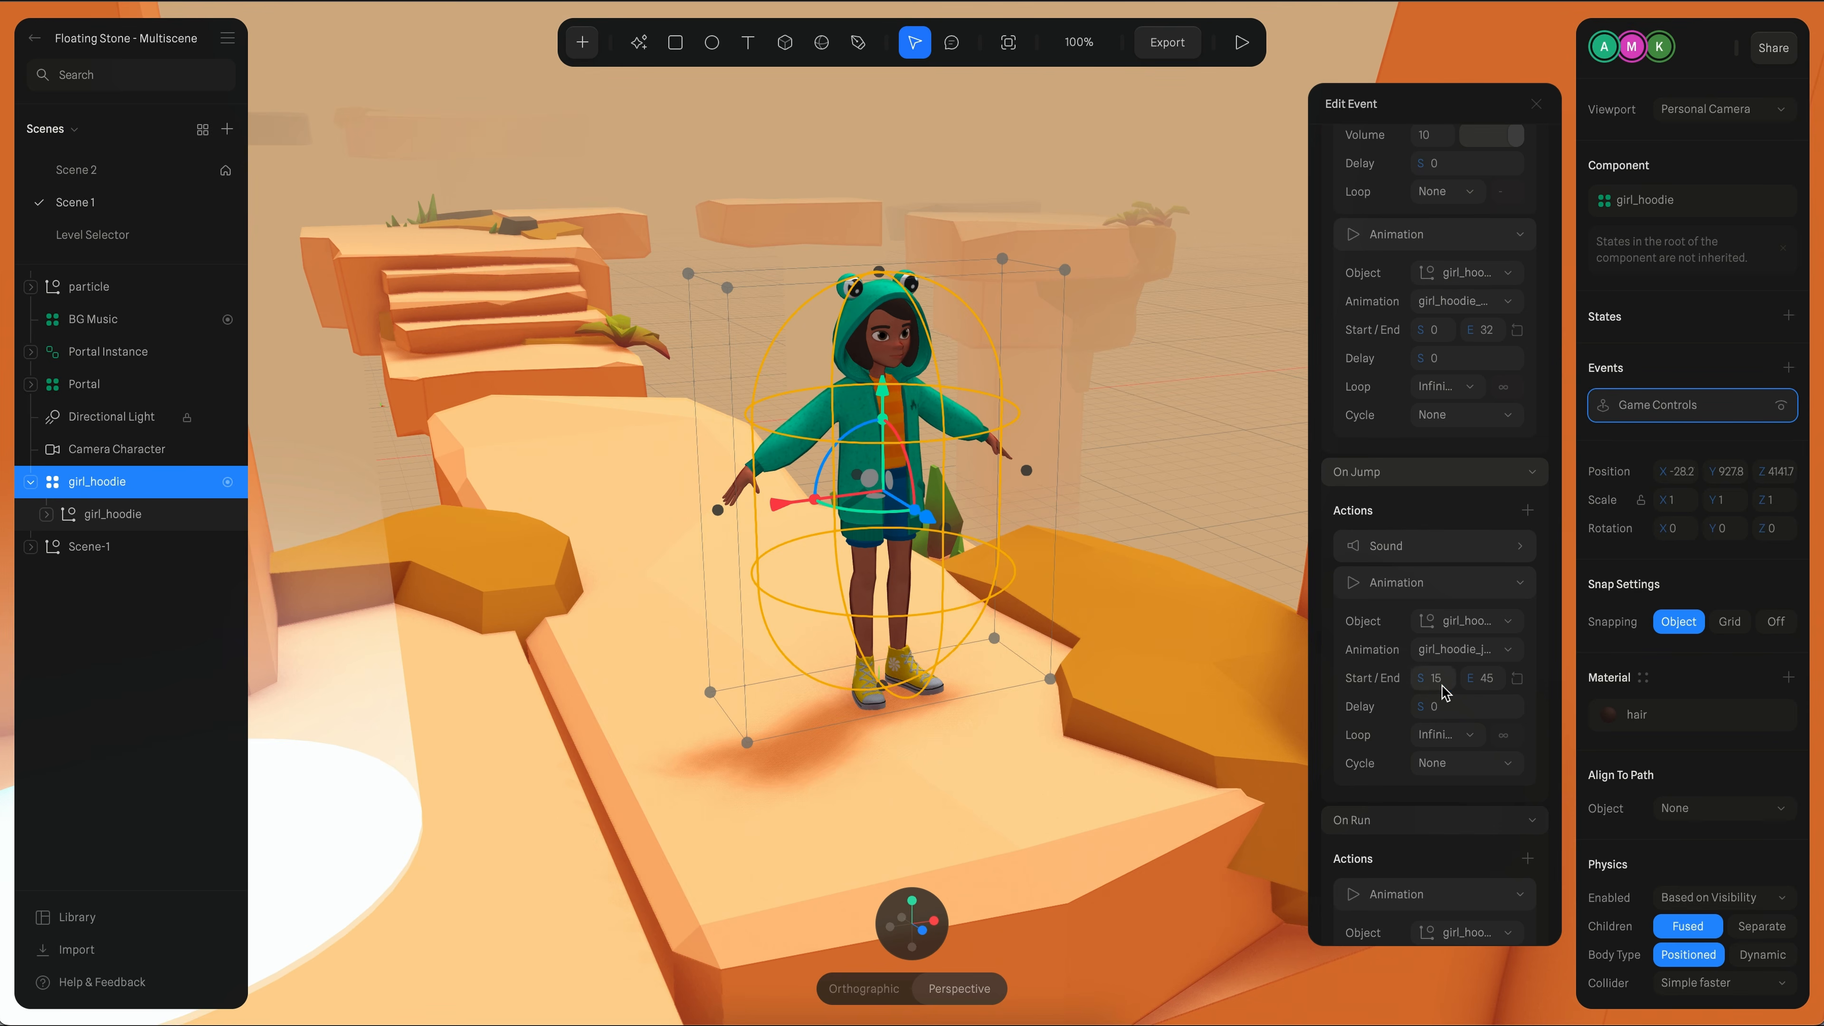
click(1443, 686)
click(1386, 680)
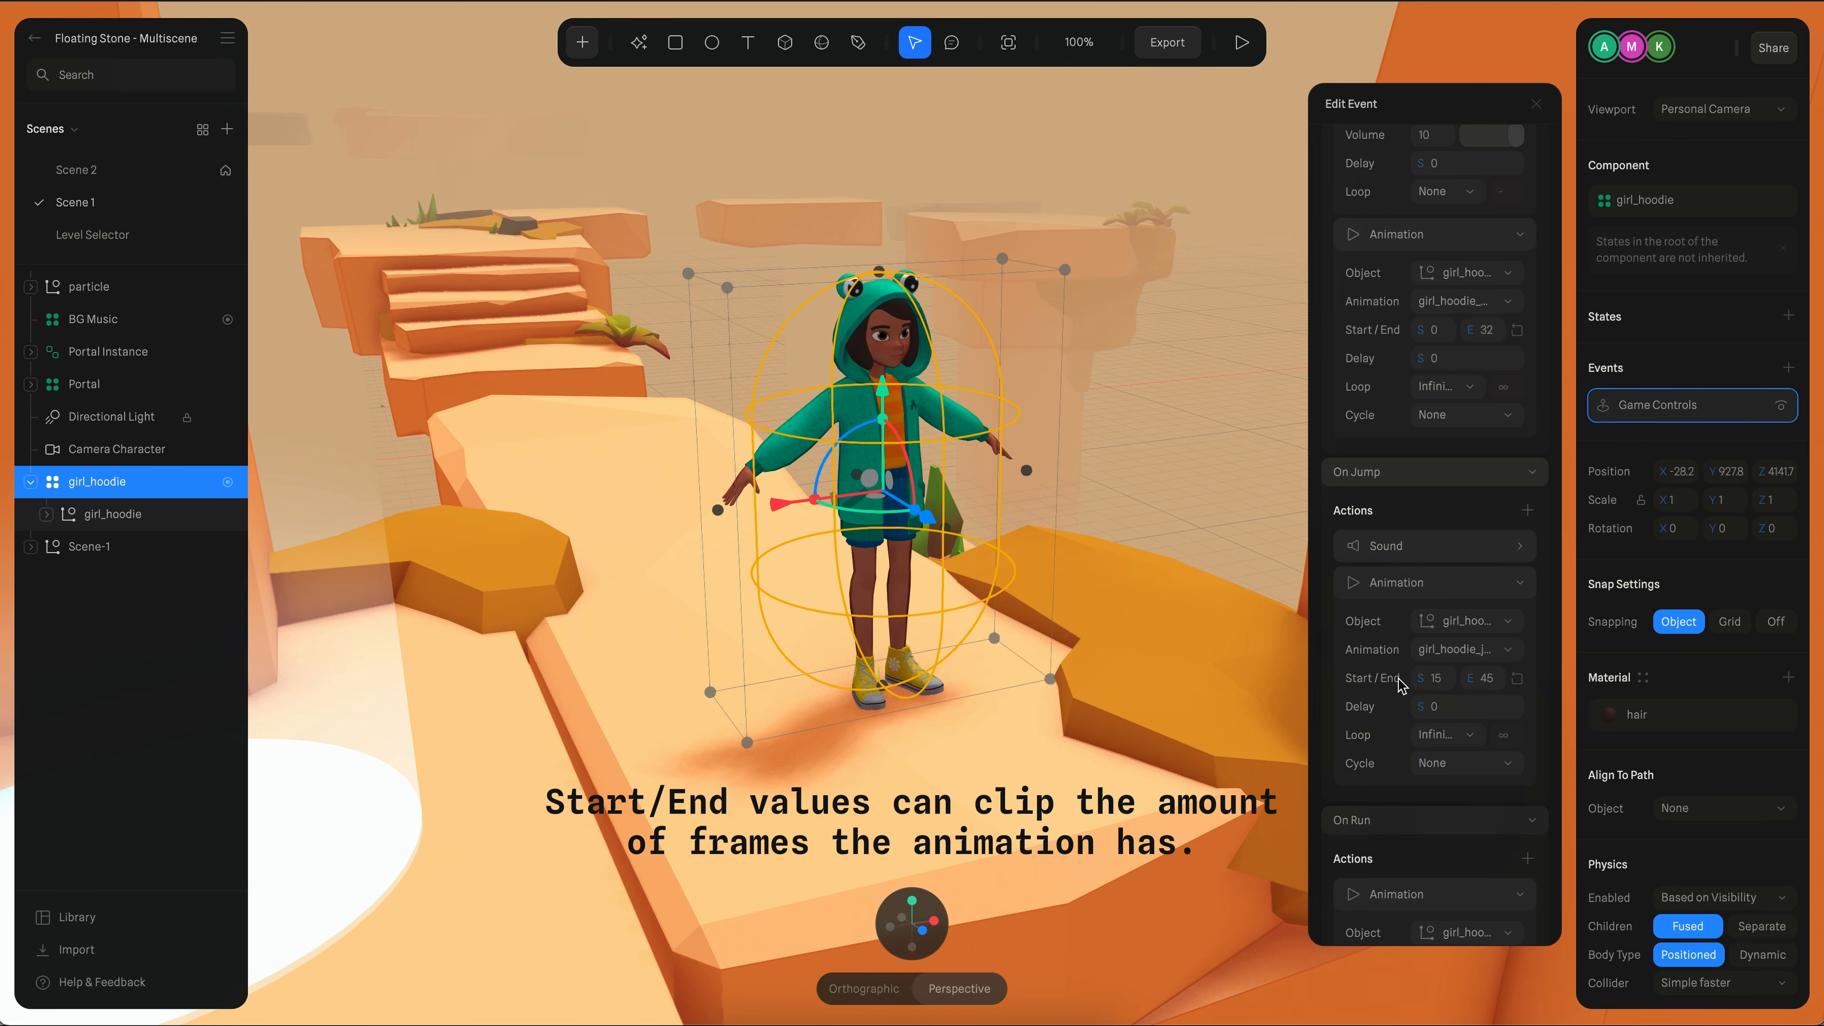
click(1445, 684)
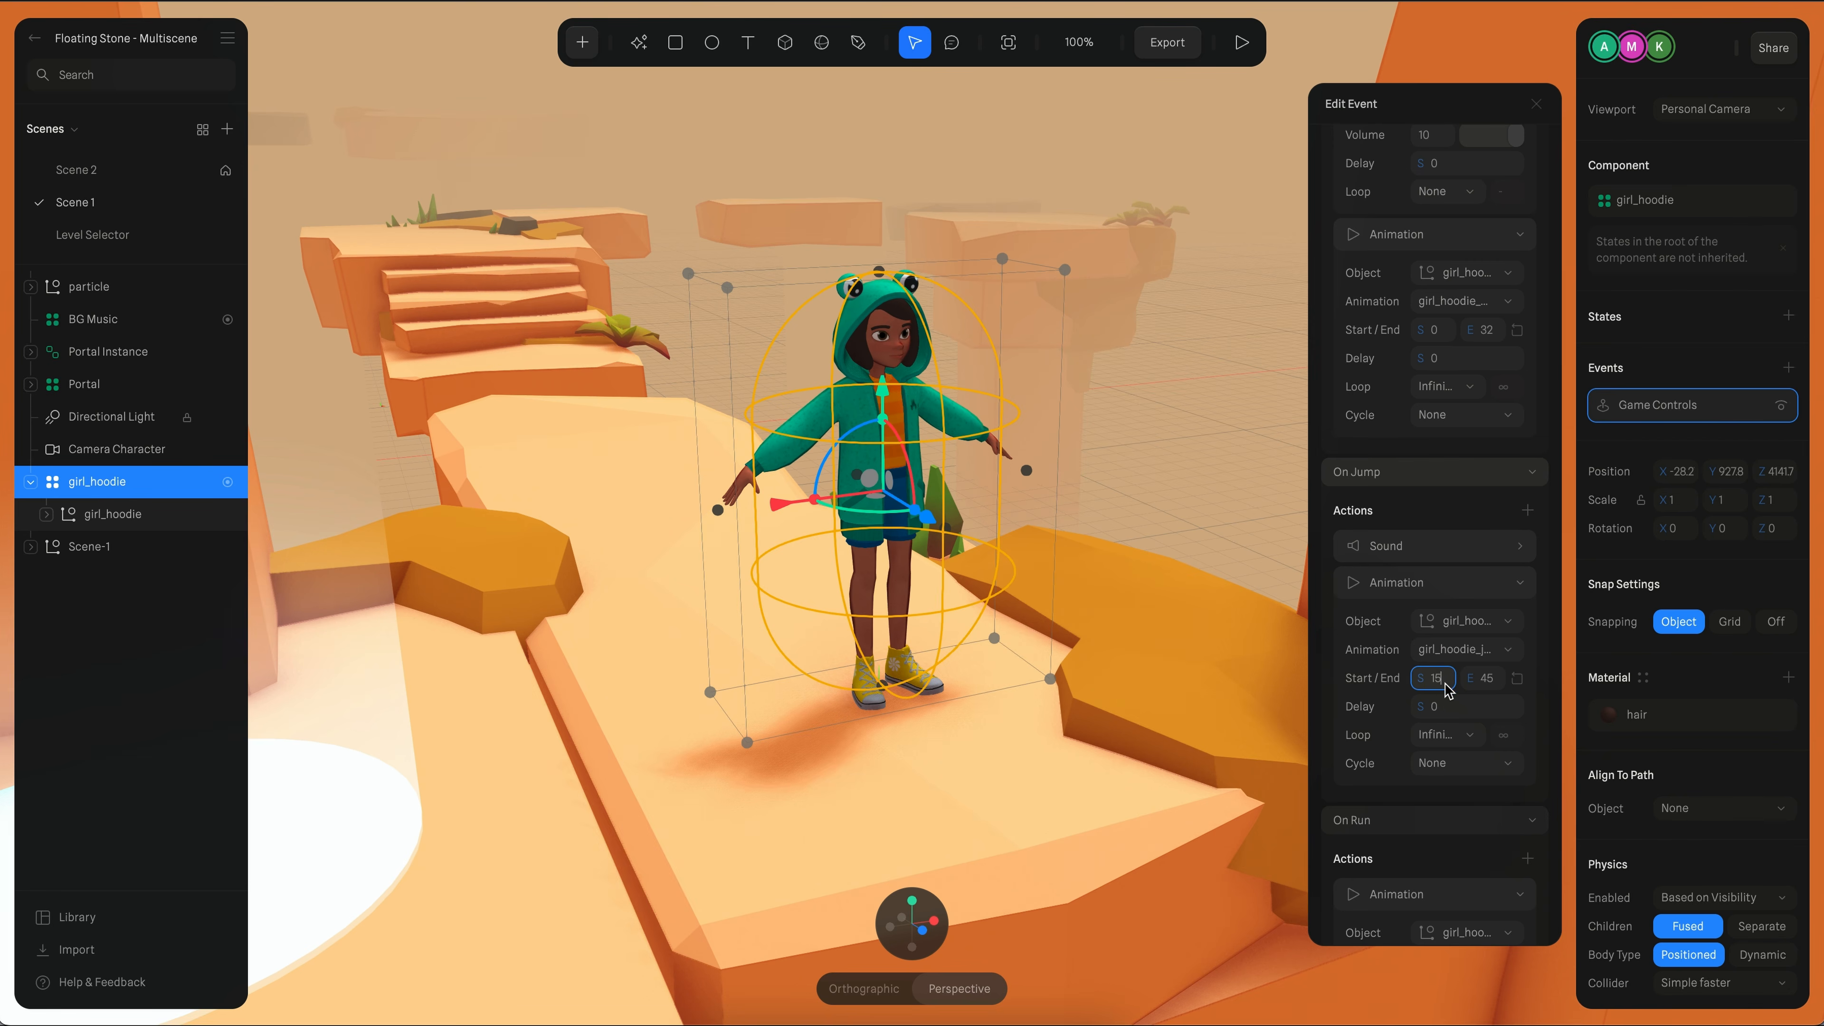
scroll(1442, 681, up, 10)
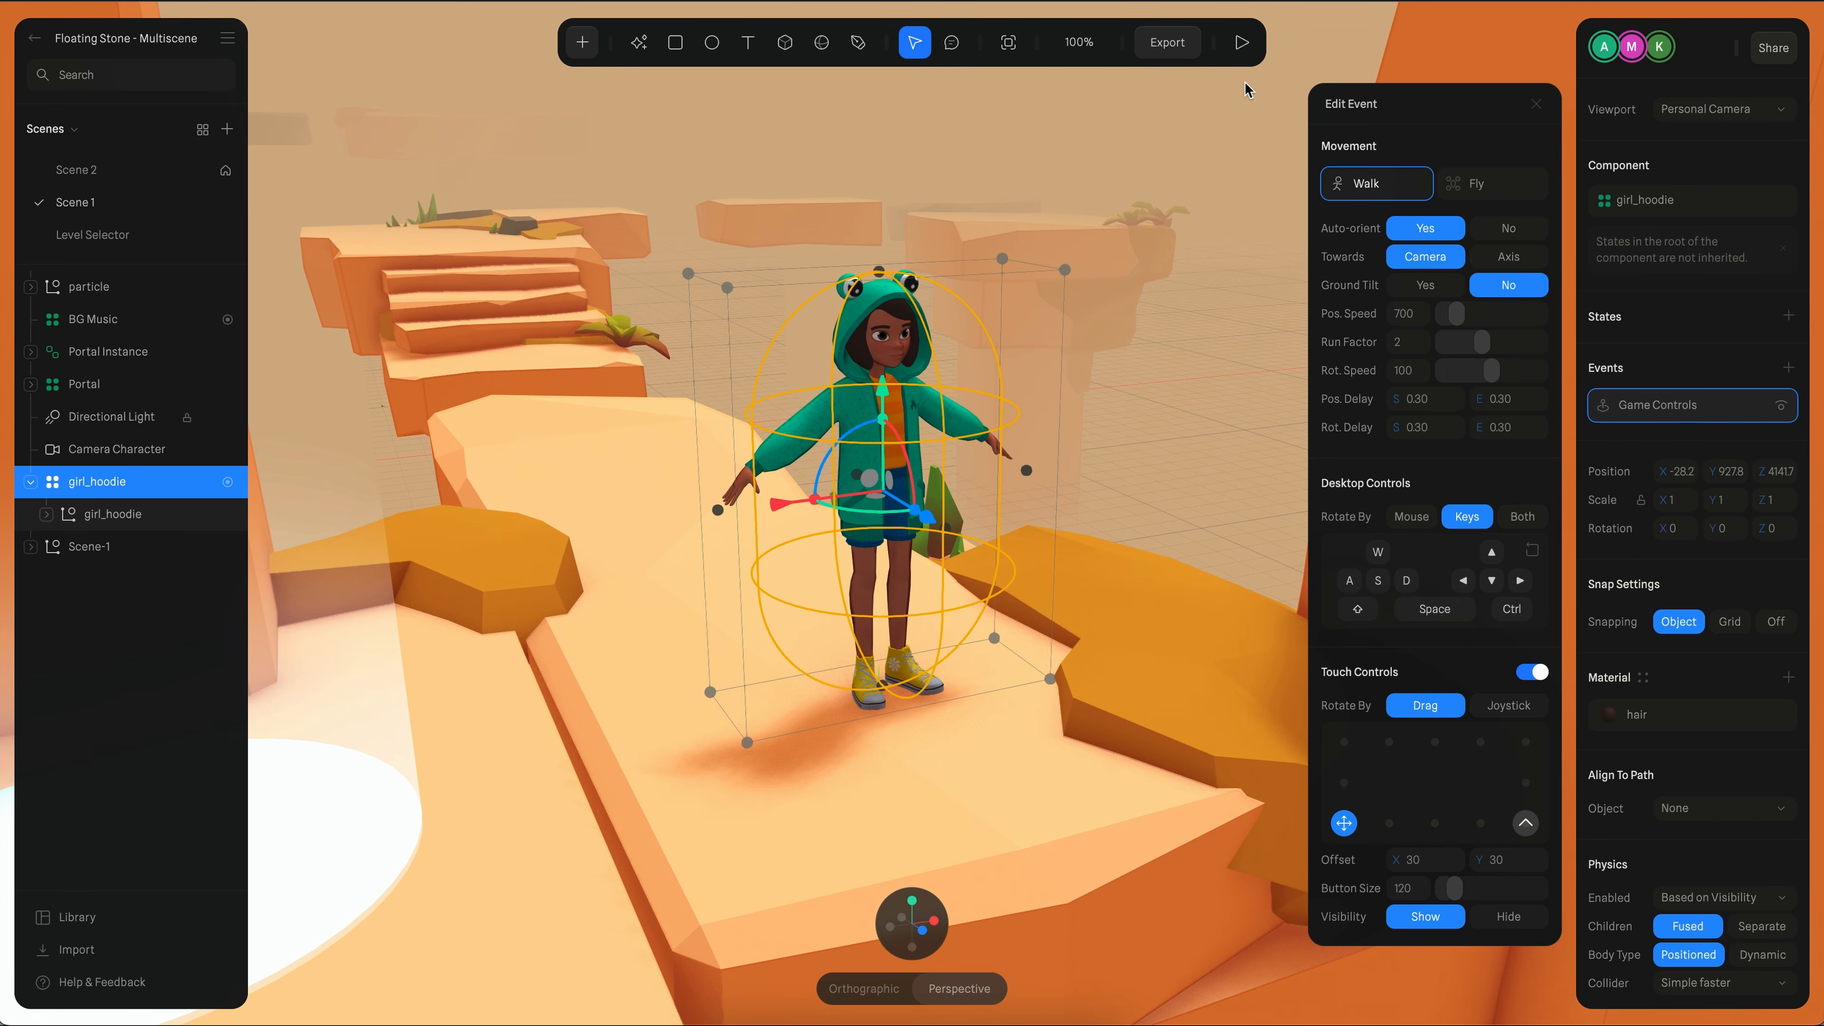
- Play Scene 1 and test the character's jumping, walking, running and sideways movement
click(1241, 46)
key(space)
key(w)
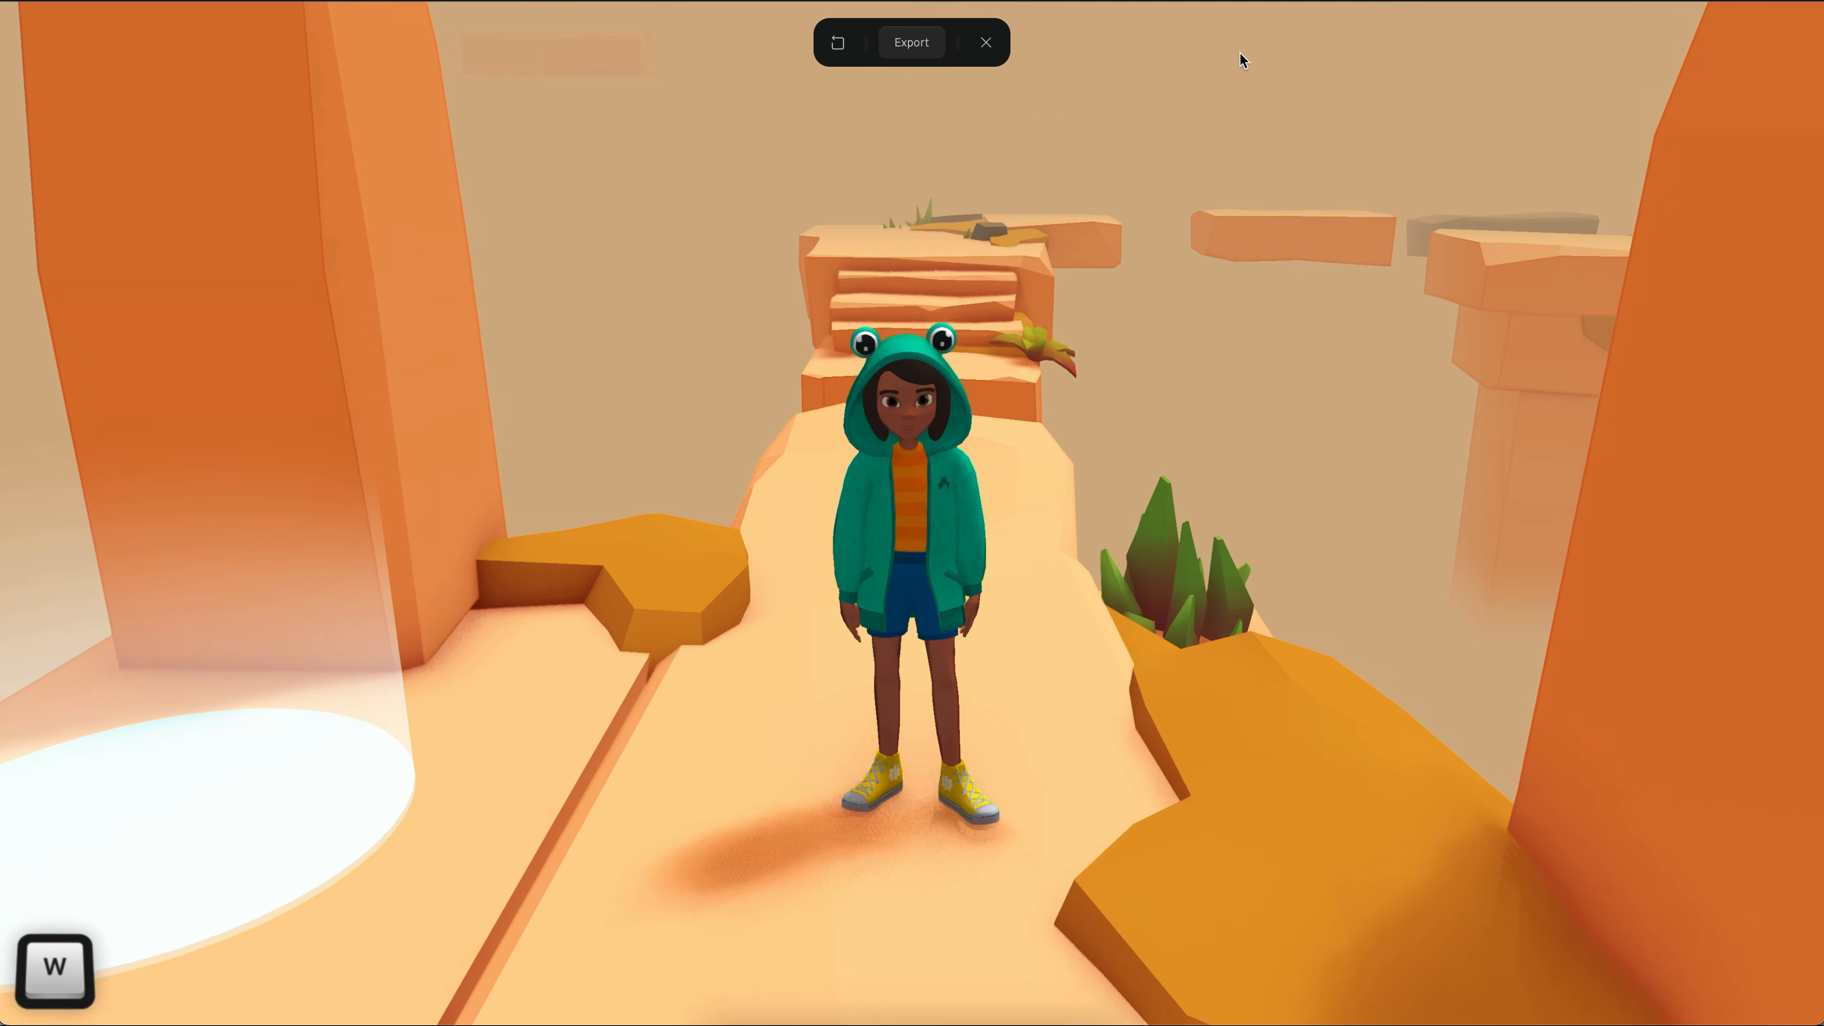
key(s)
key(shift)
key(shift+s)
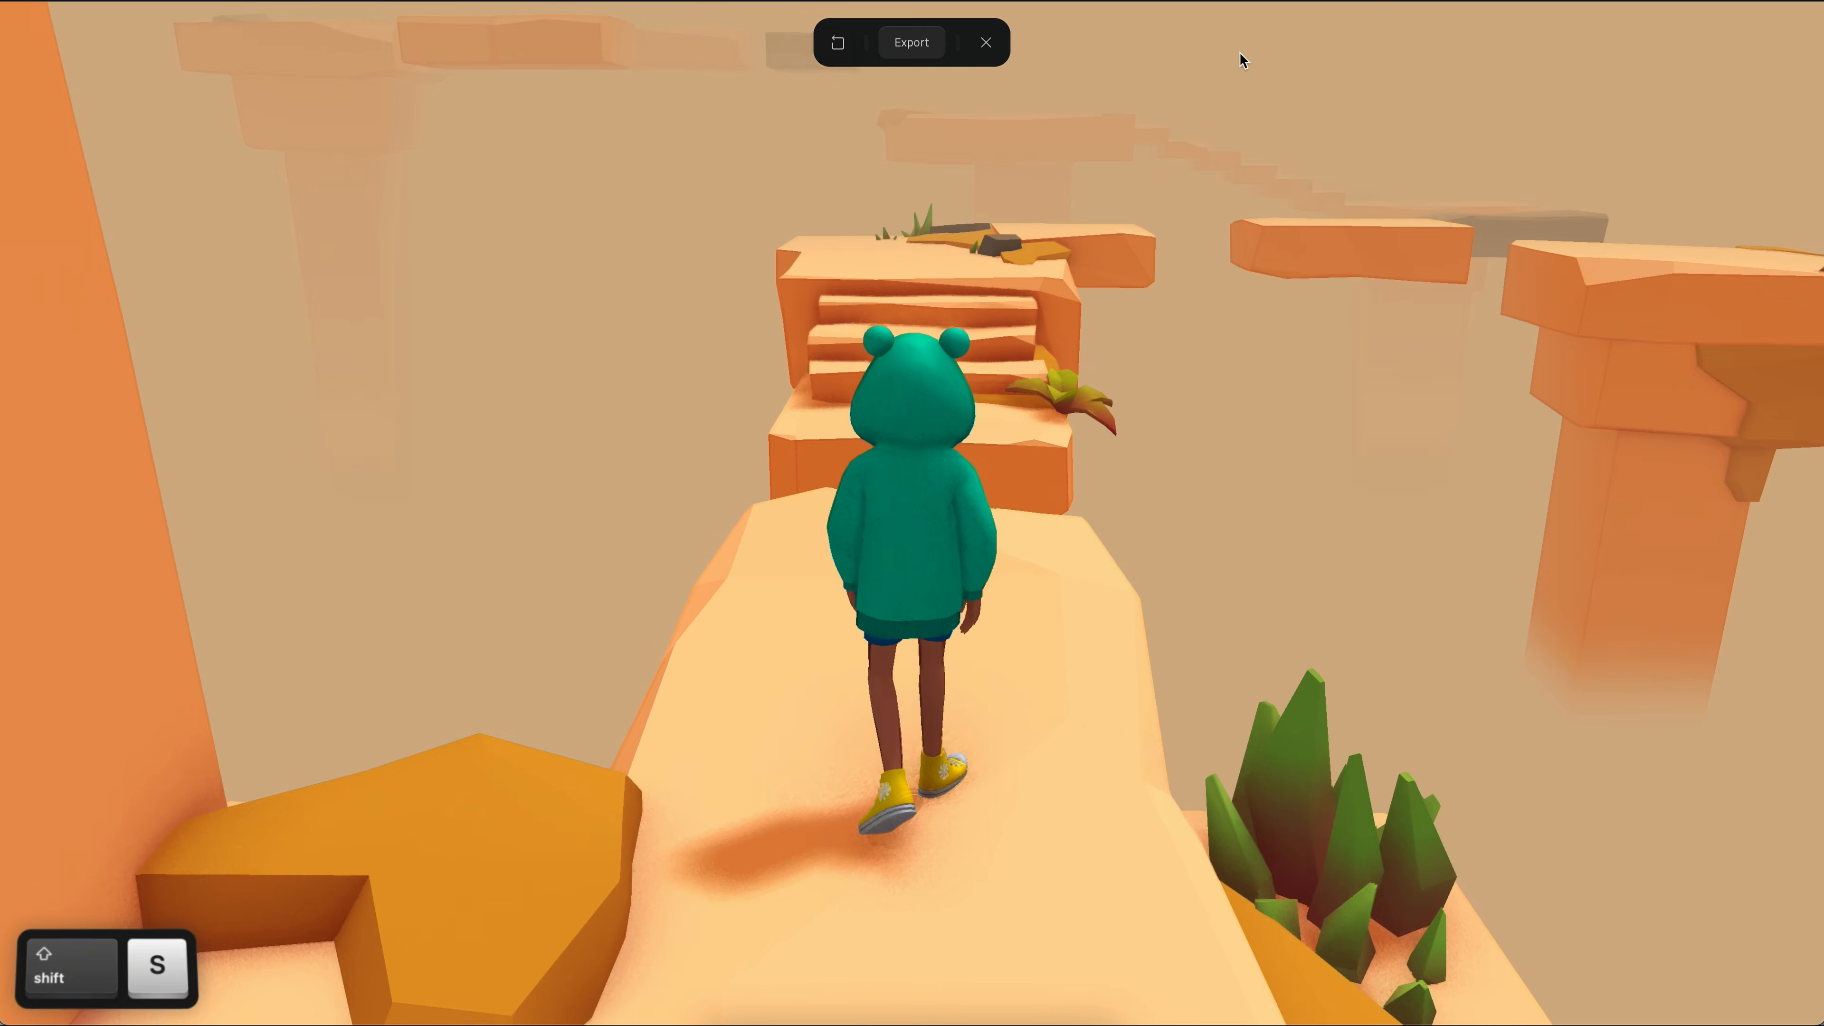
key(shift+w)
key(s)
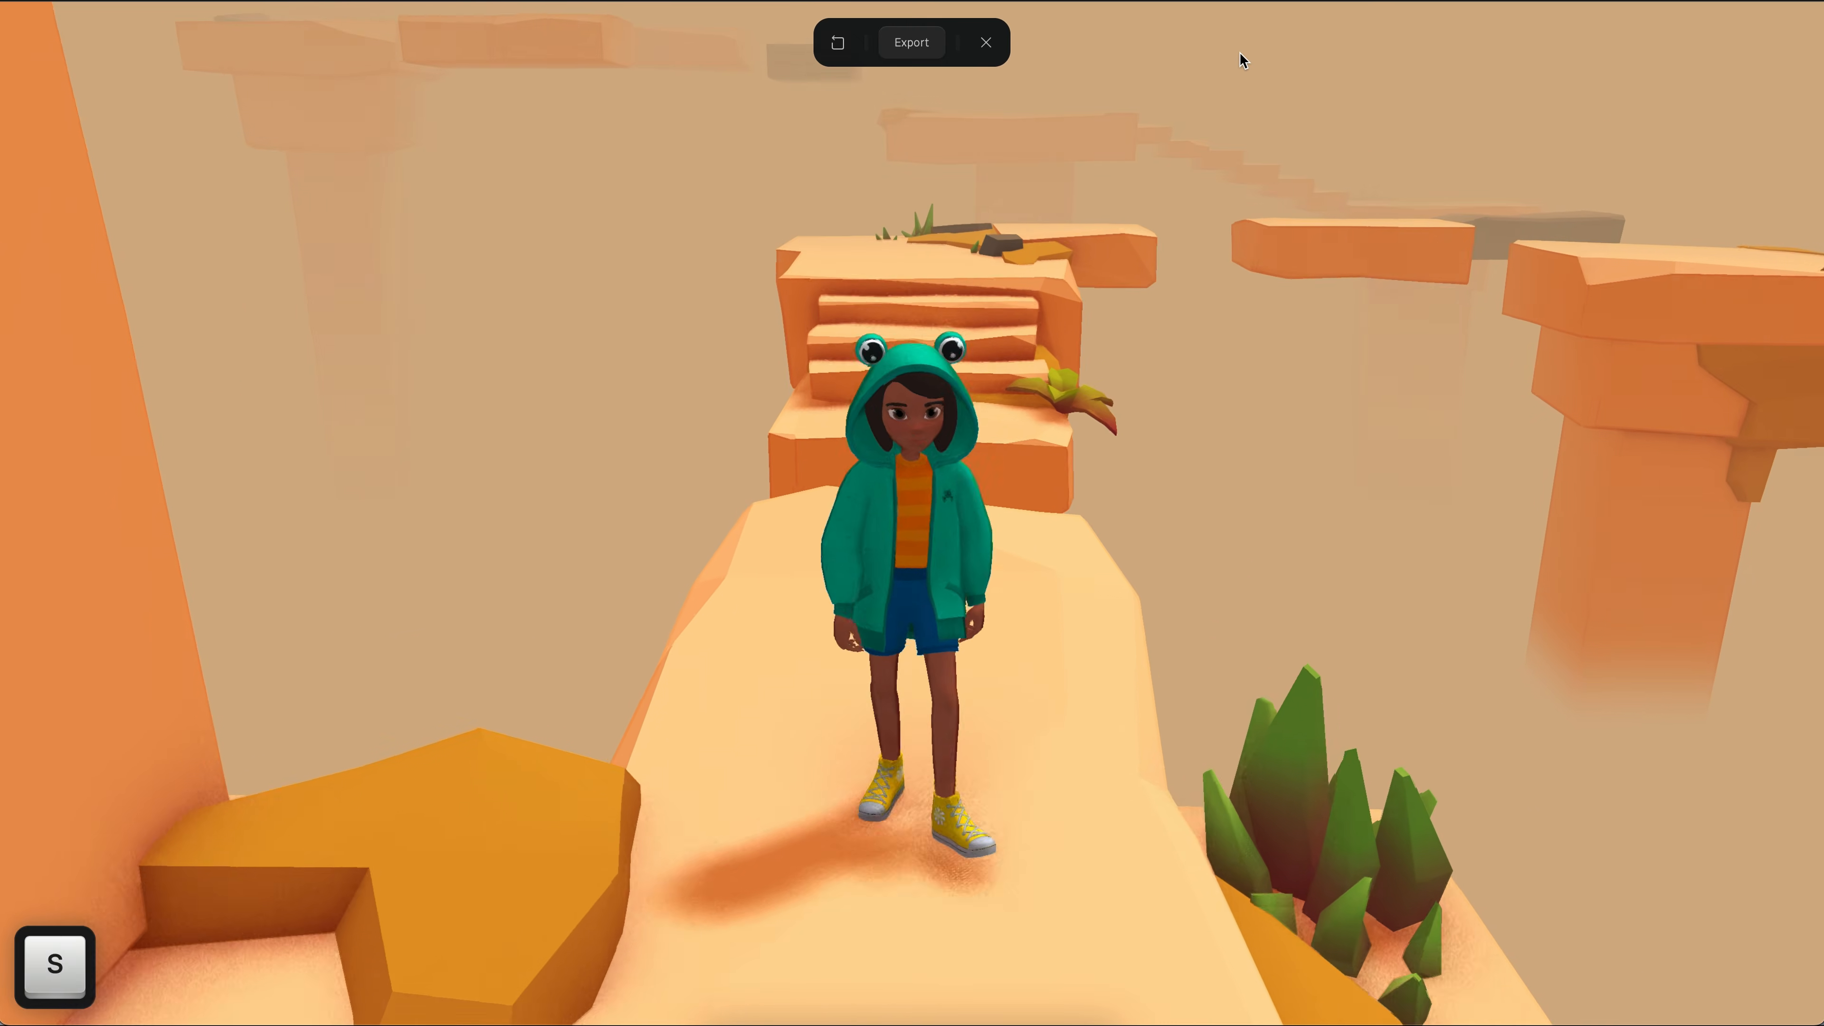
key(a)
key(d)
key(a)
key(d)
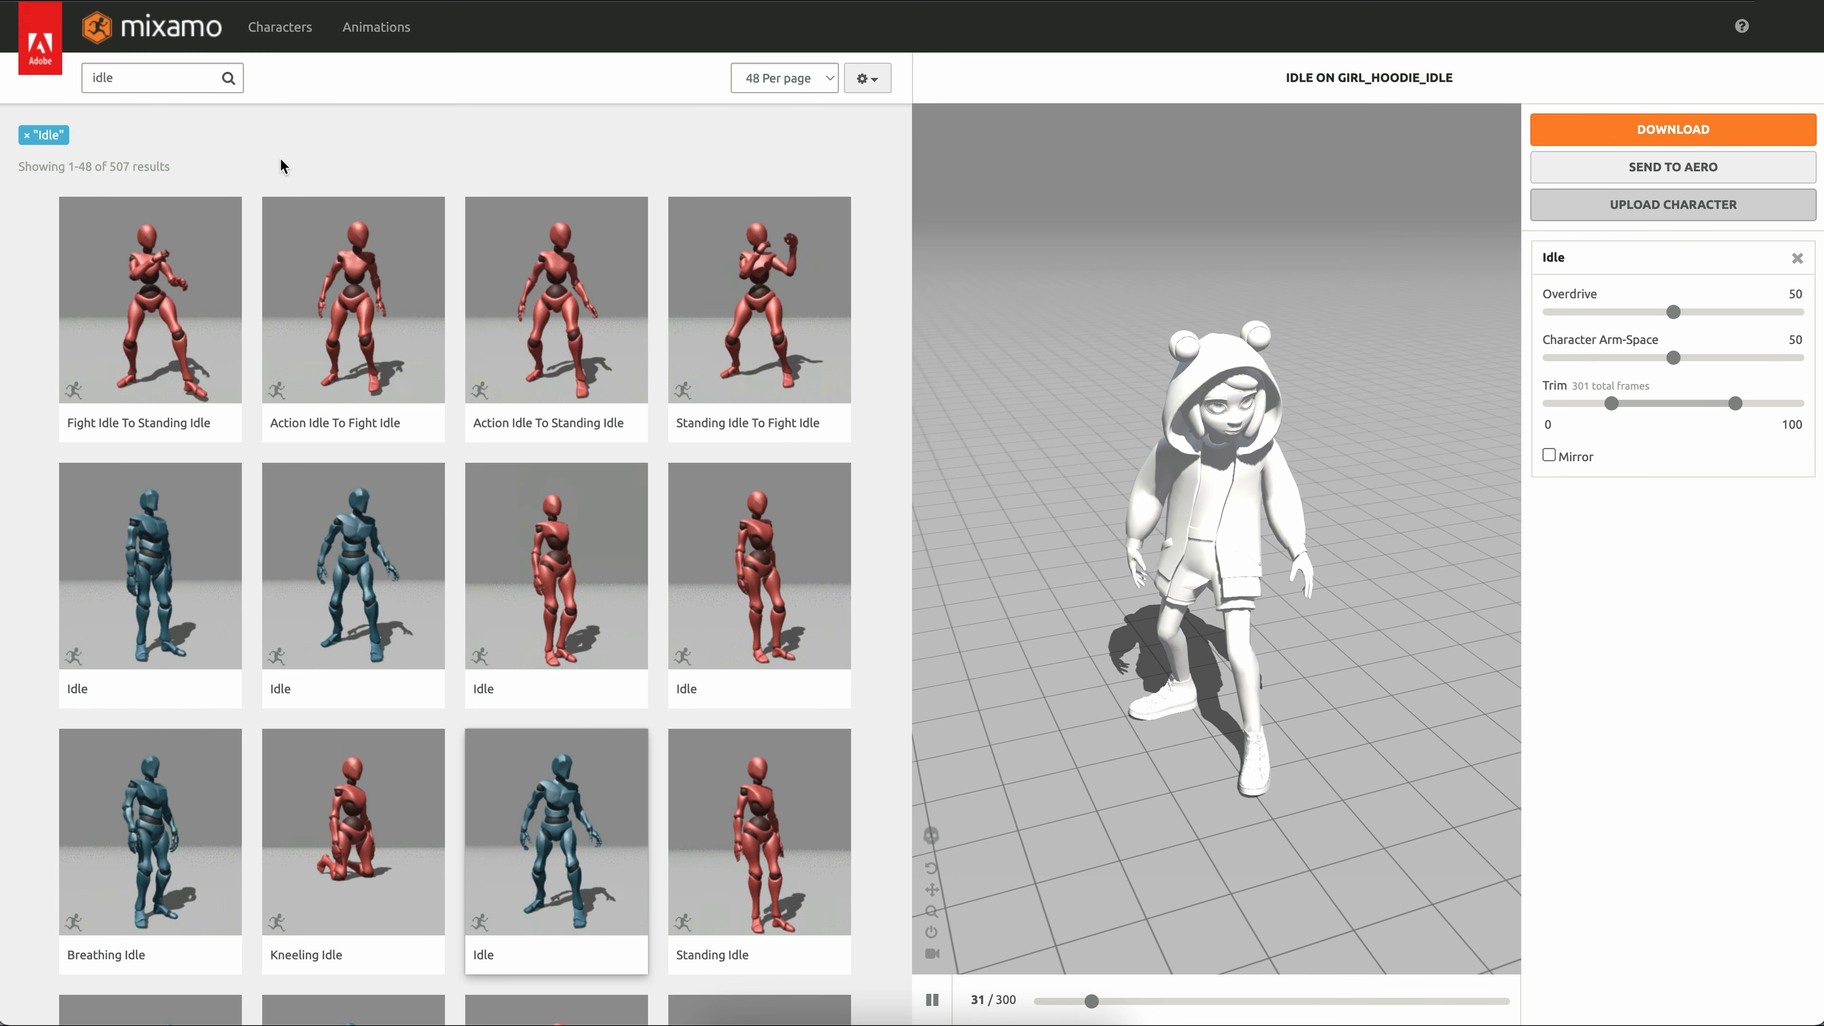
- Switch to Mixamo, upload the girl_hoodie character and auto-rig it with symmetric chin, wrist, elbow, knee and groin markers
click(1616, 209)
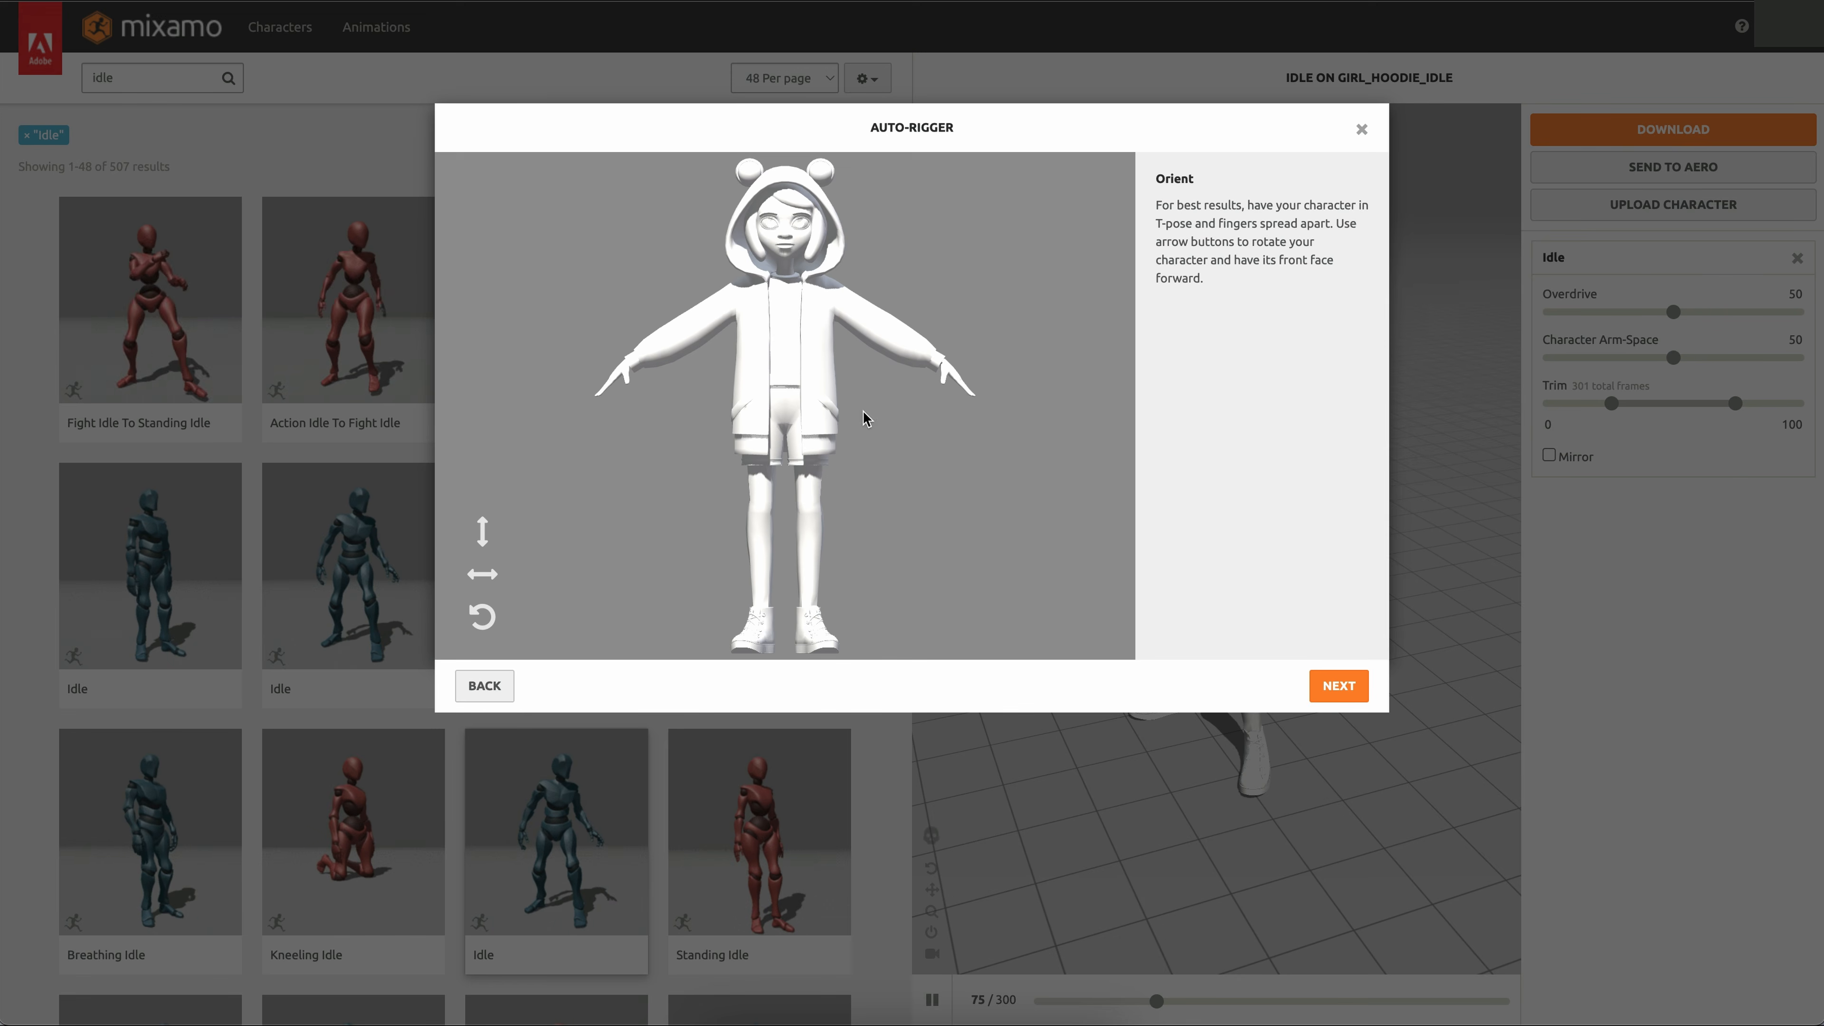
click(1339, 685)
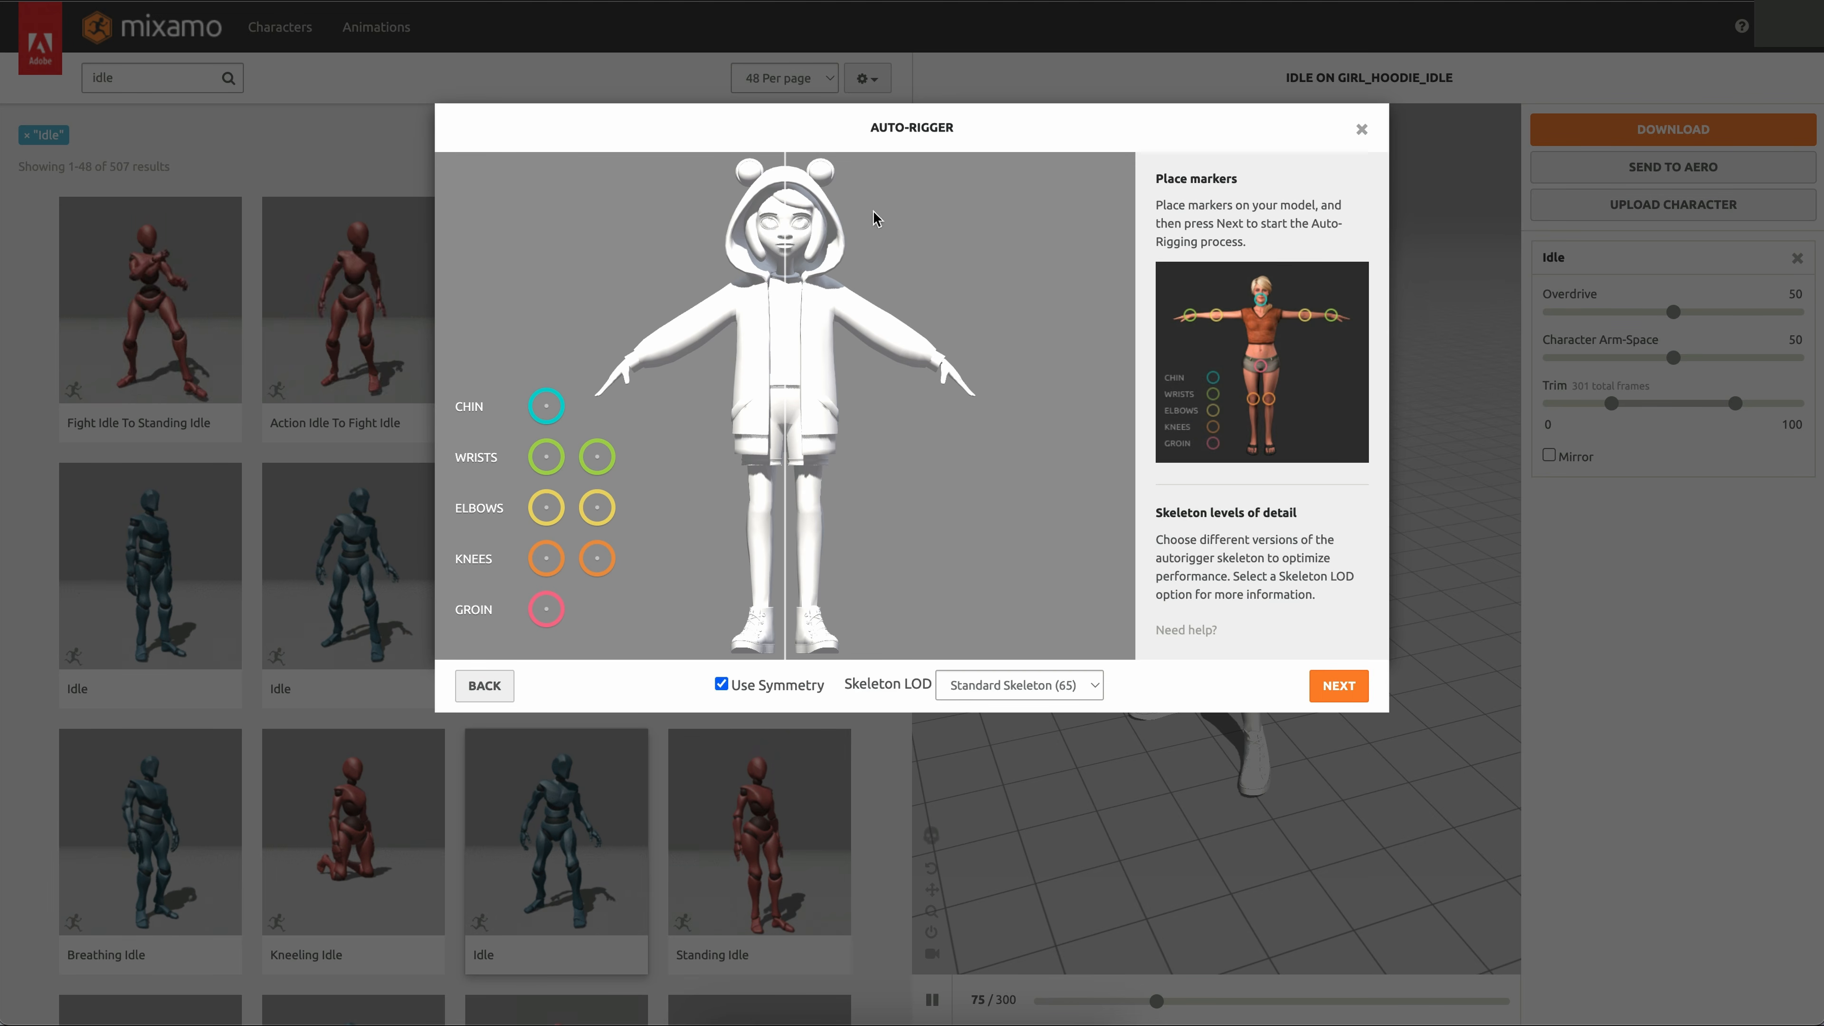
mouse_move(546, 406)
mouse_down()
mouse_move(763, 253)
mouse_move(790, 255)
mouse_up()
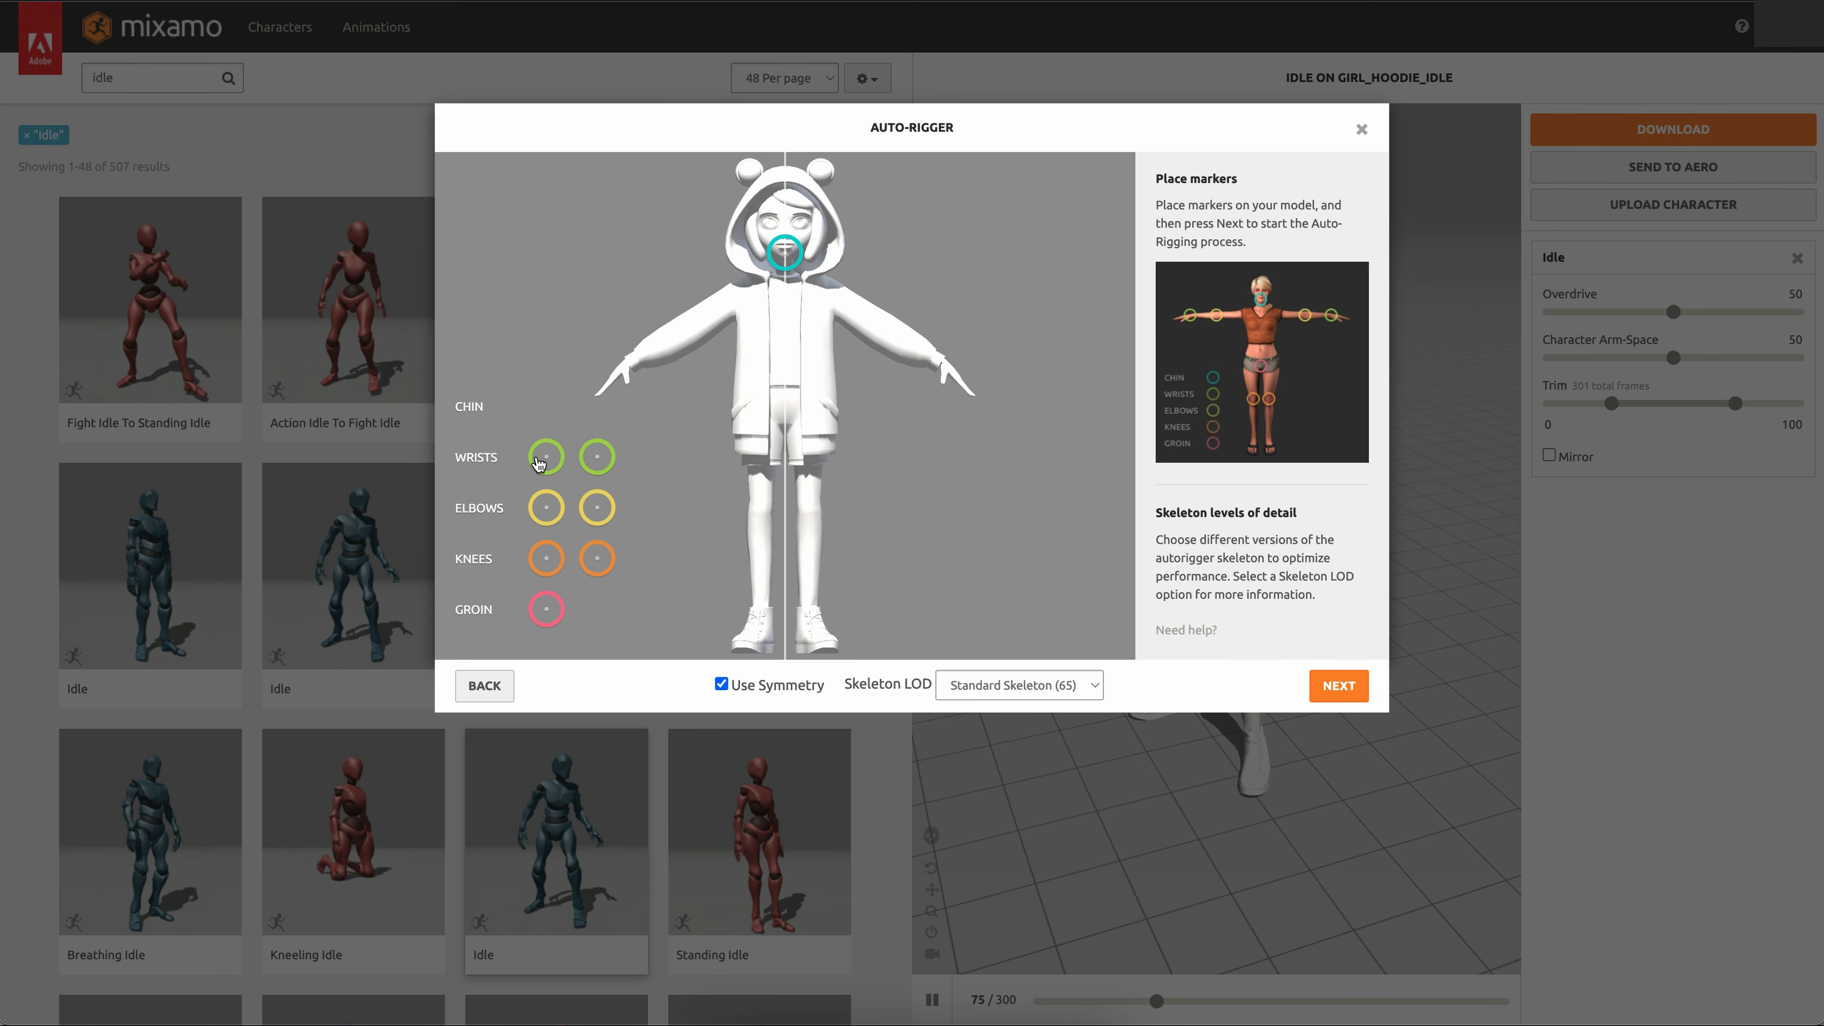
drag(546, 457, 648, 361)
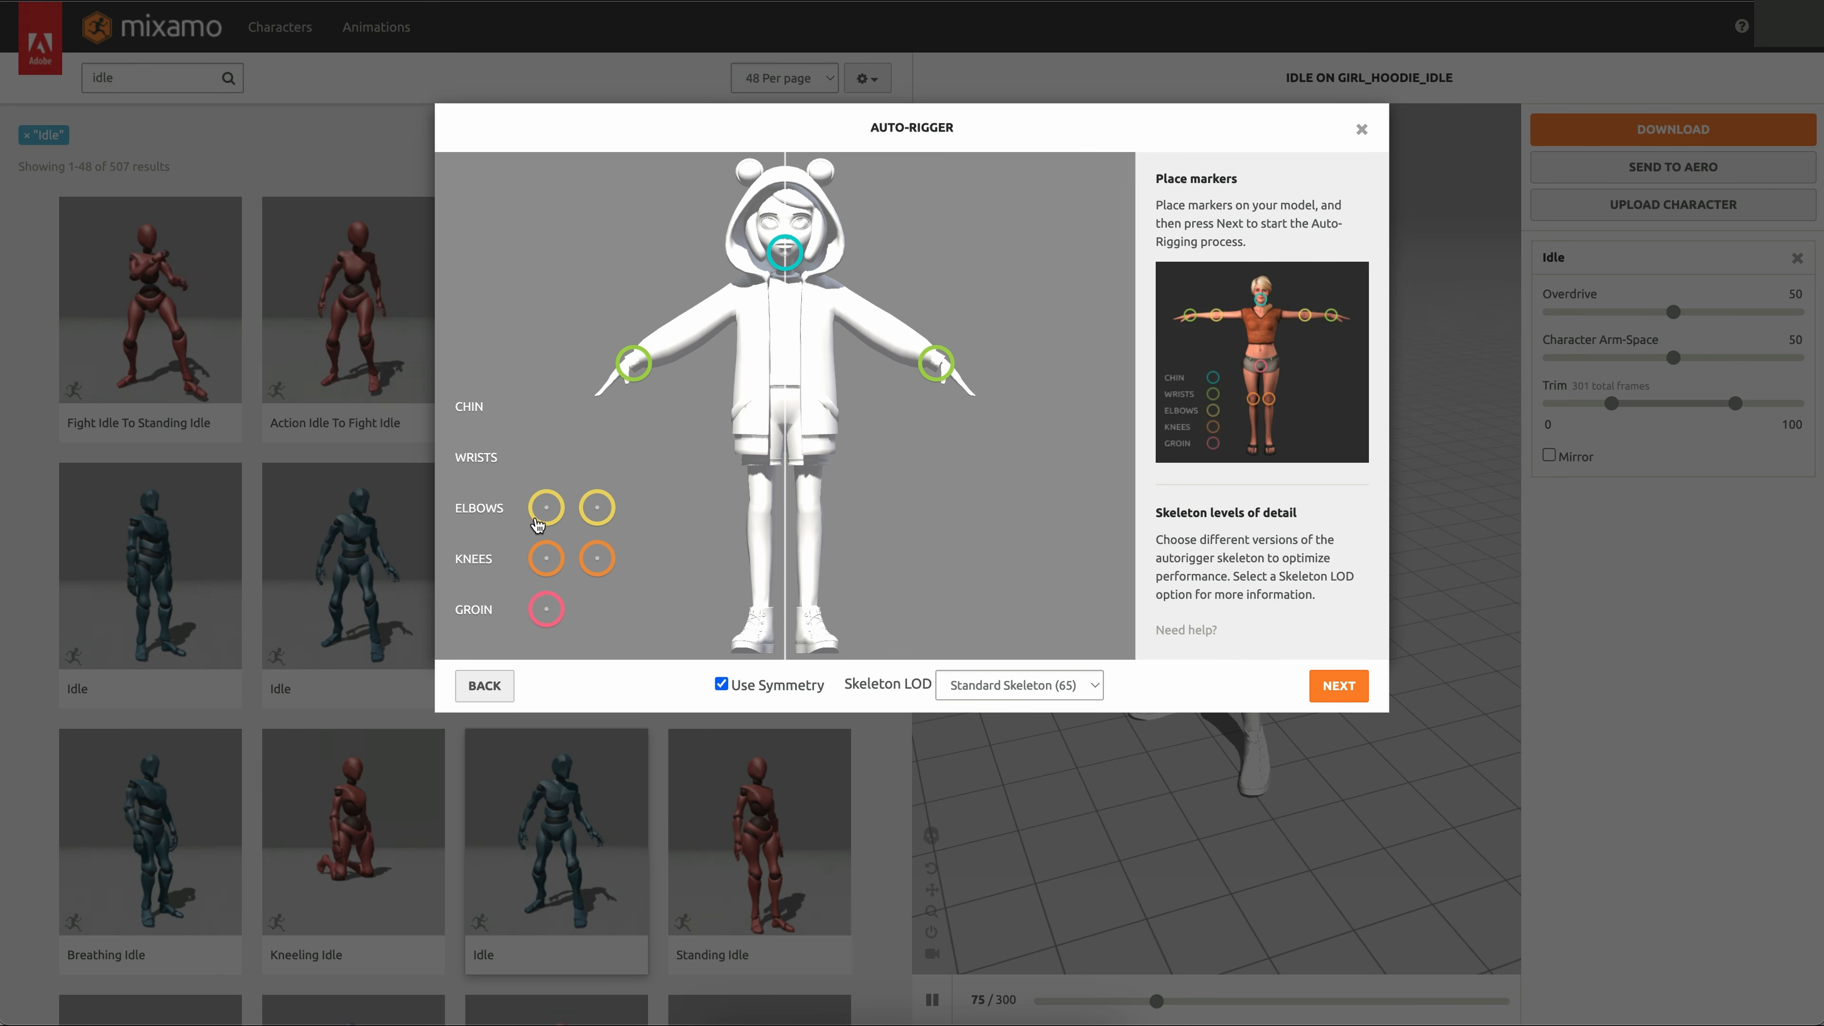
drag(546, 507, 689, 325)
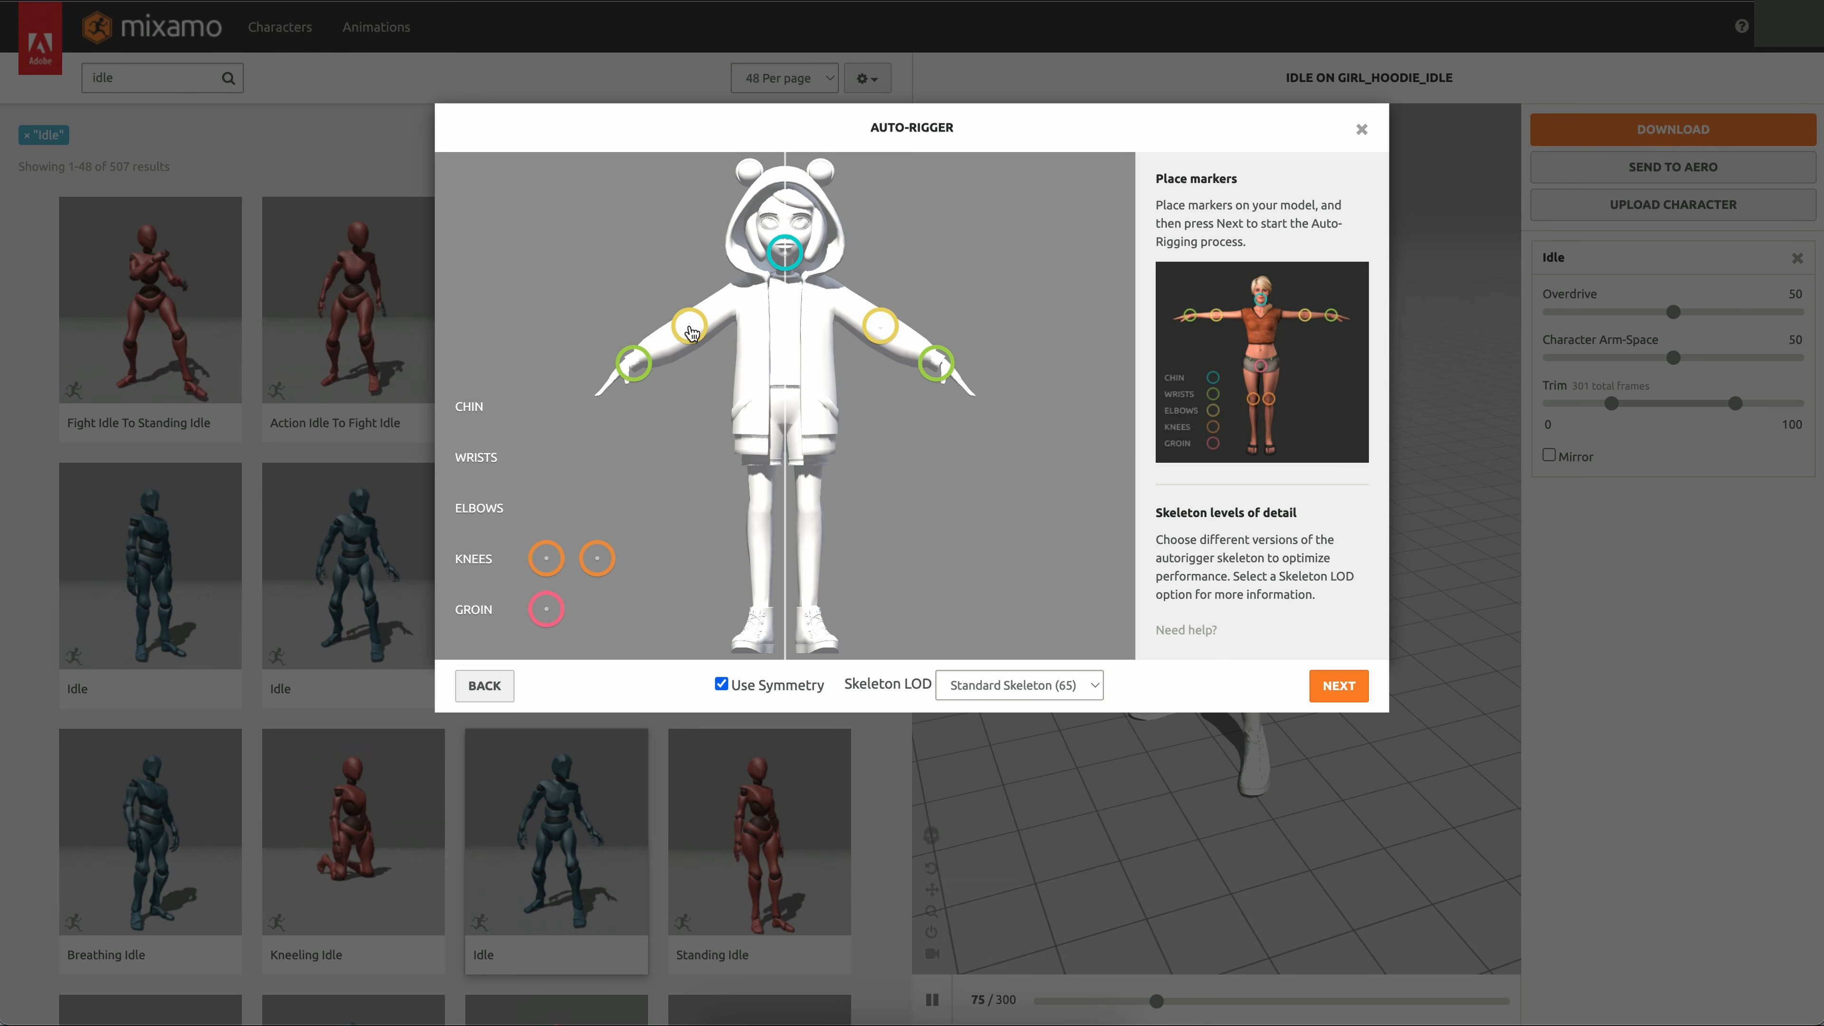
drag(547, 558, 758, 552)
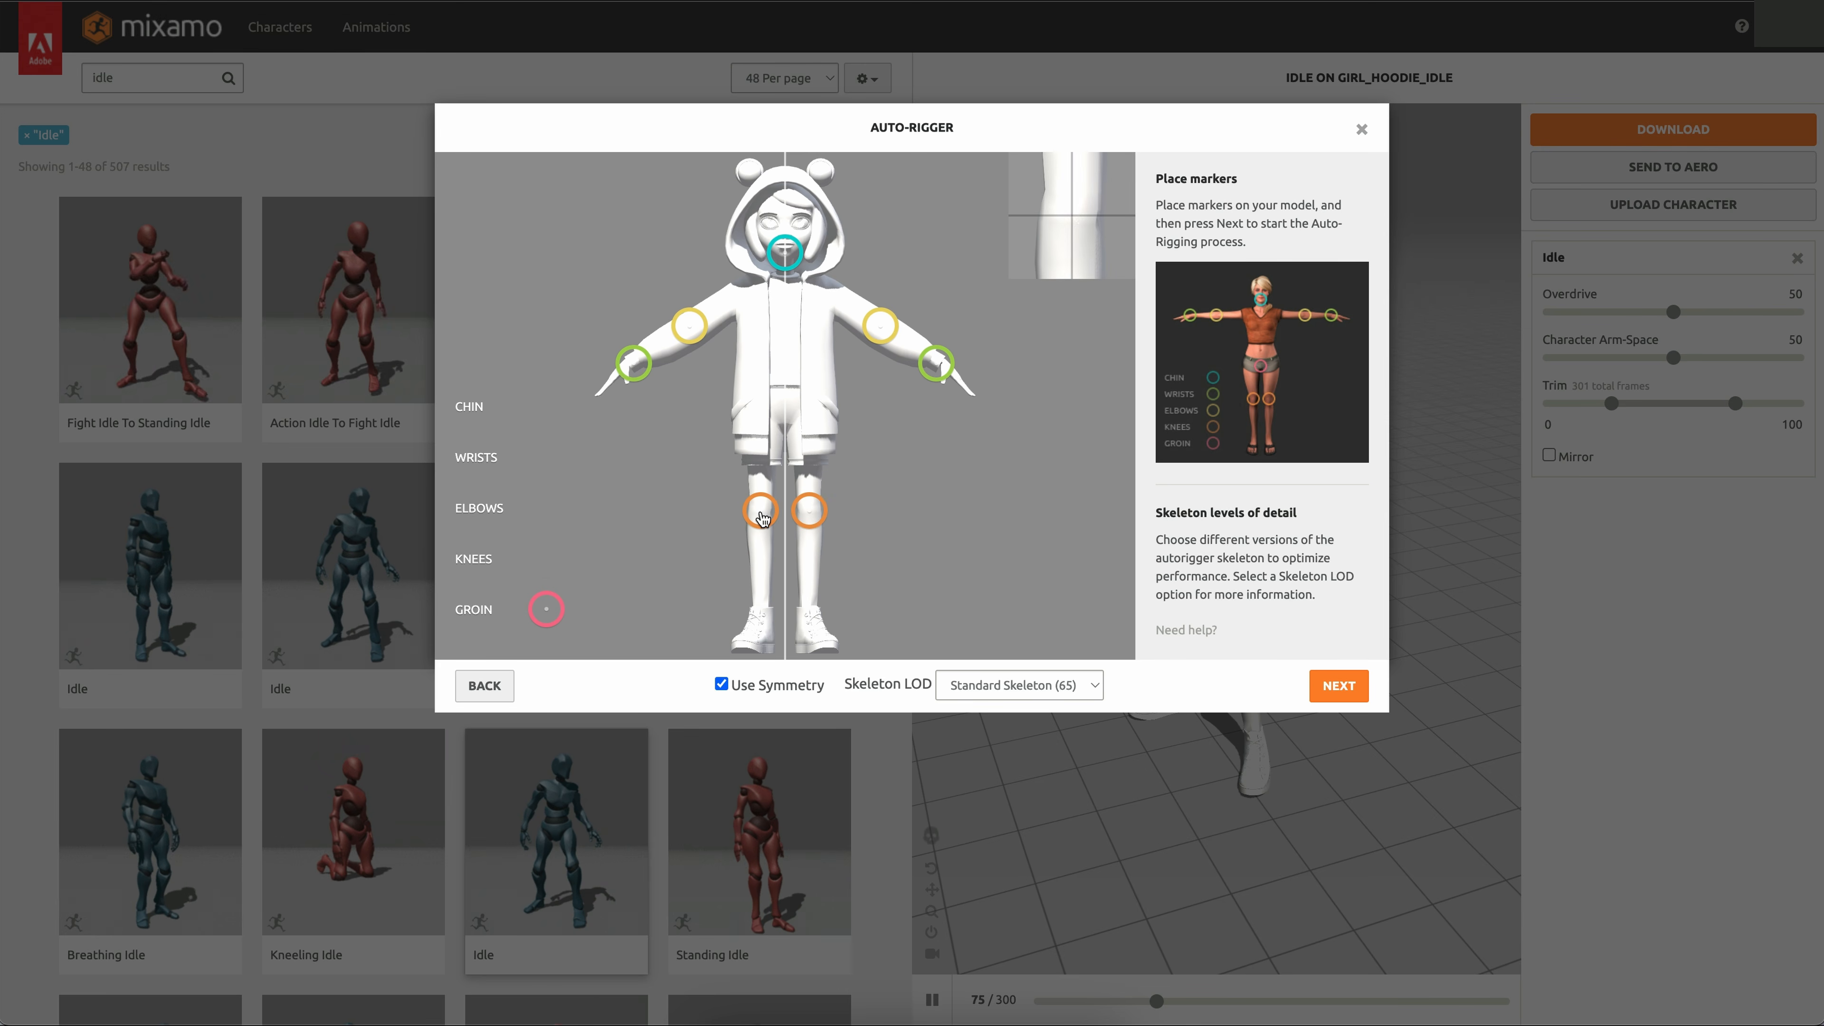
drag(546, 609, 784, 428)
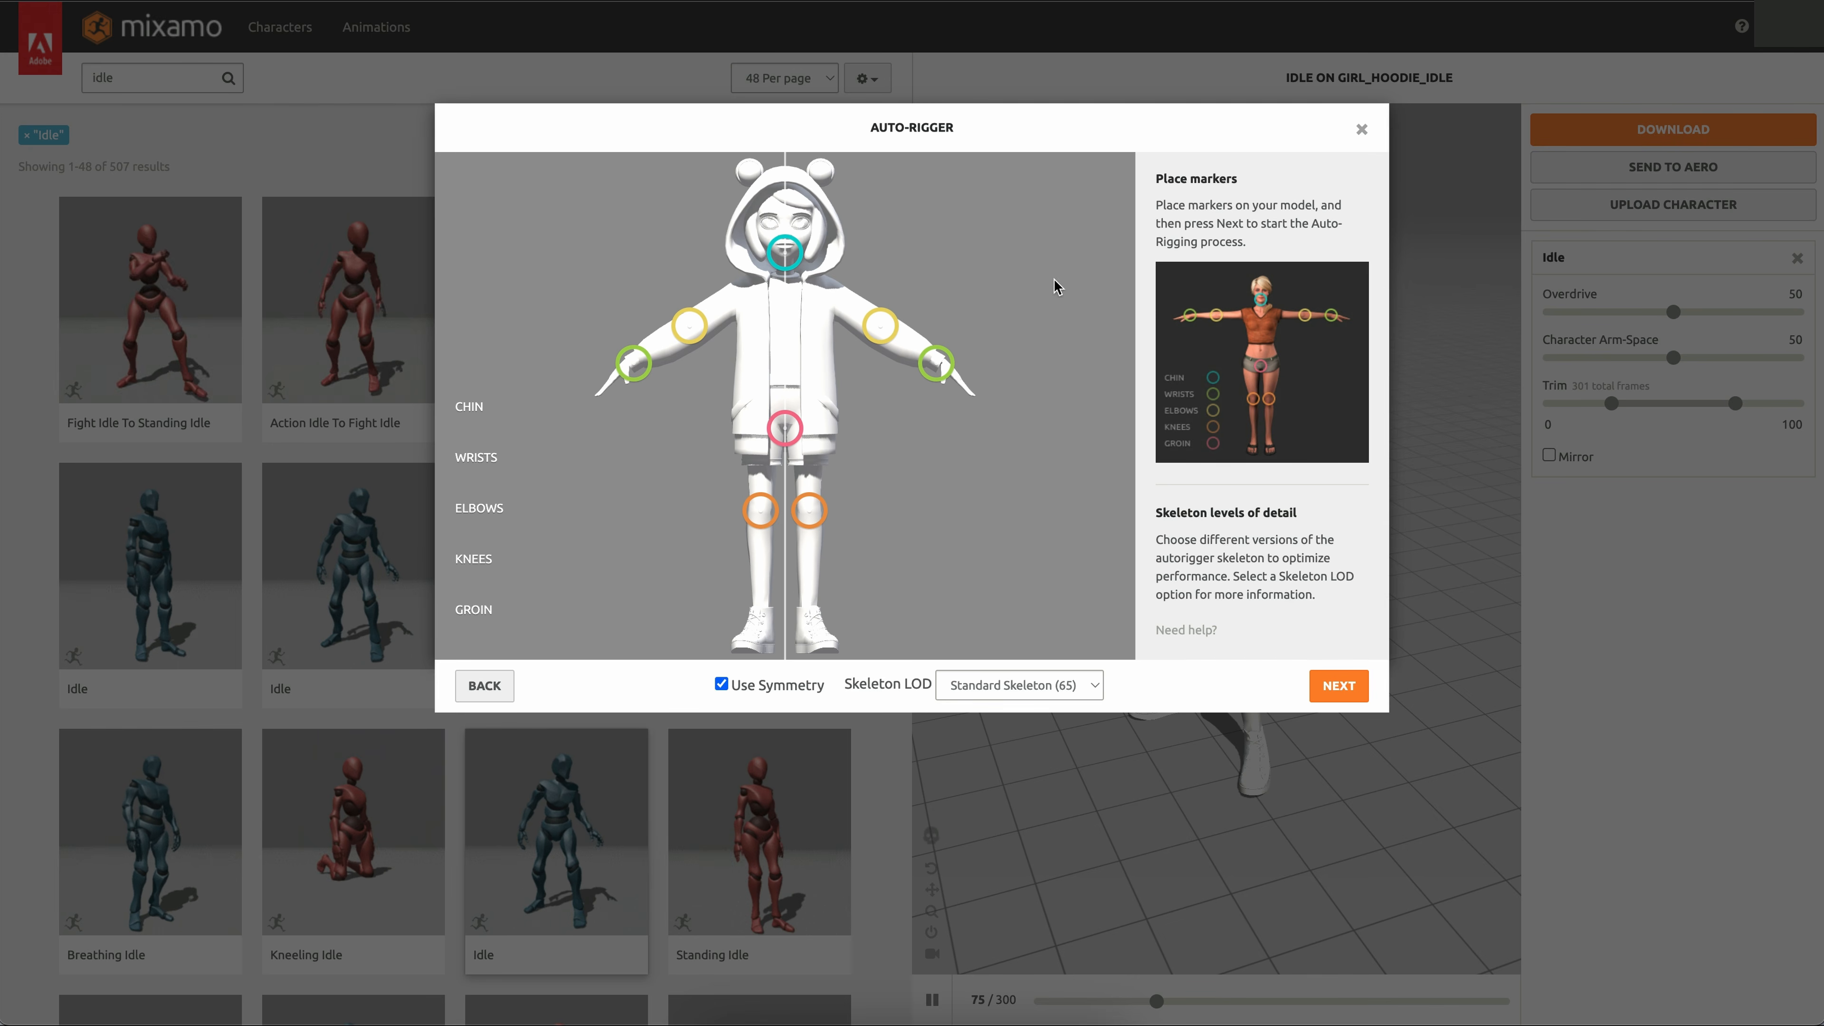
click(1337, 691)
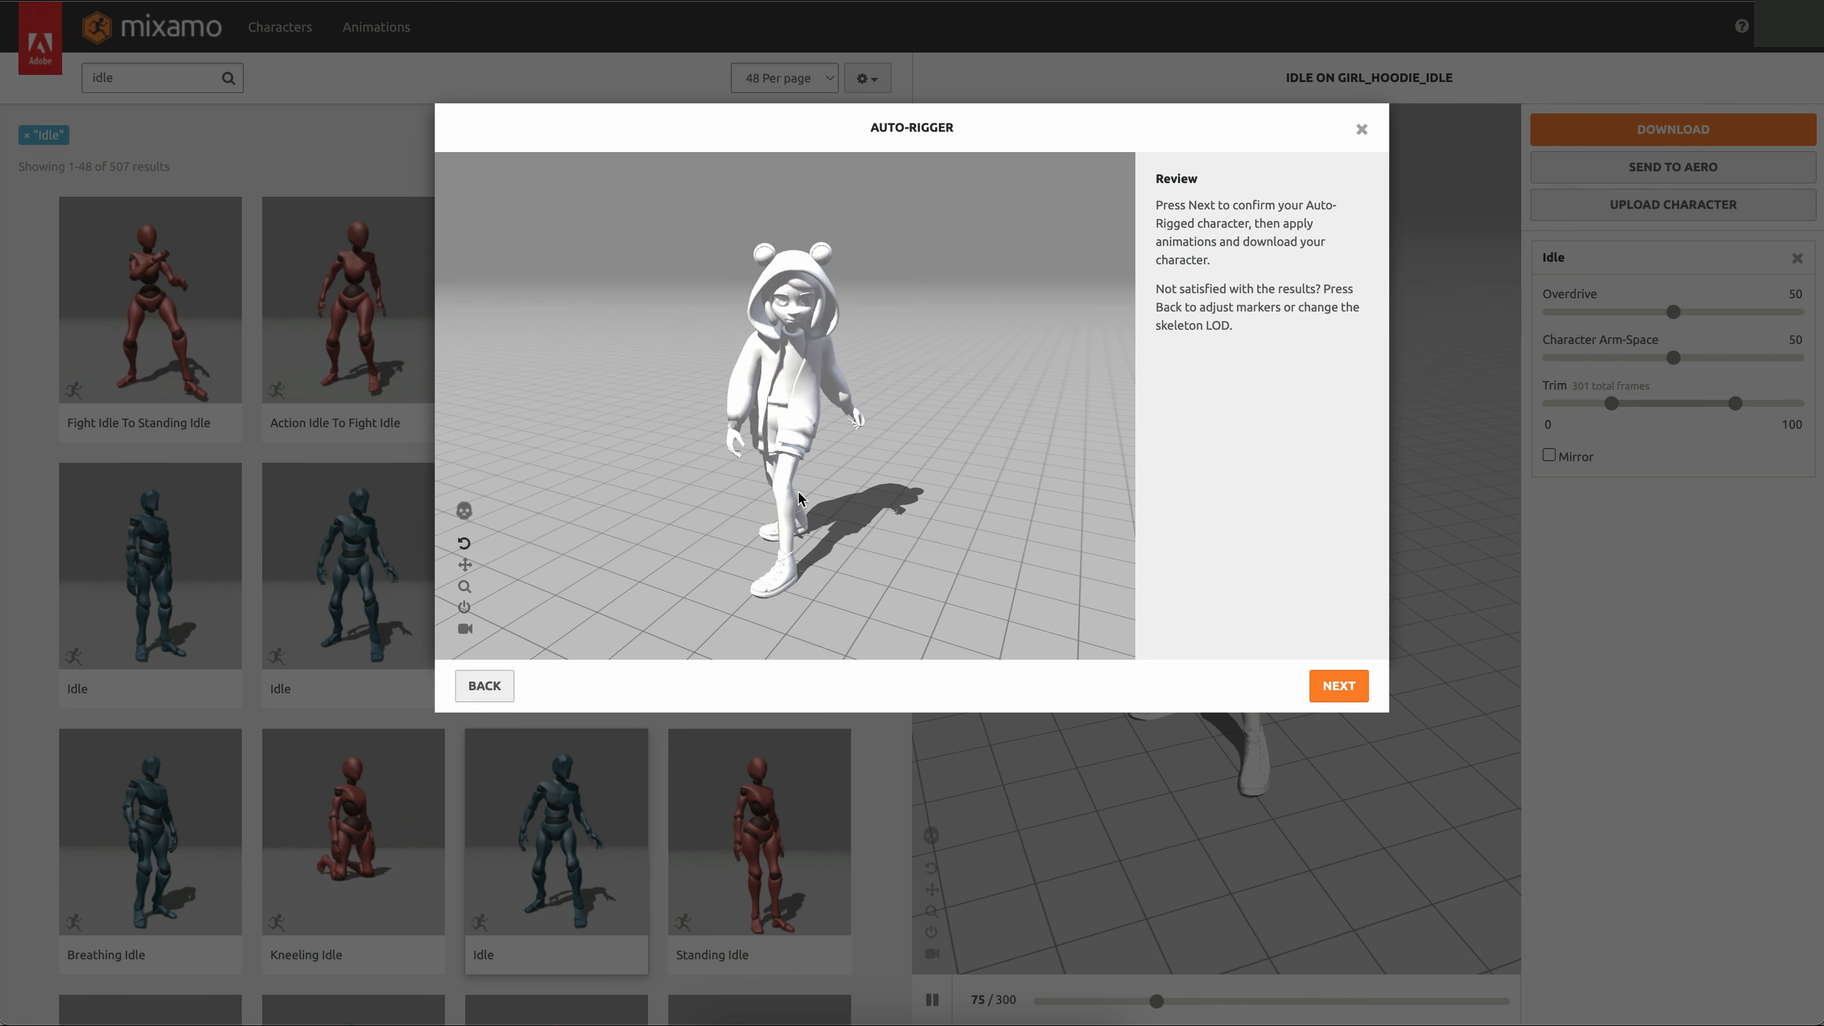
- Inspect the auto-rigged character from another angle and confirm it as the new character
drag(799, 498, 833, 338)
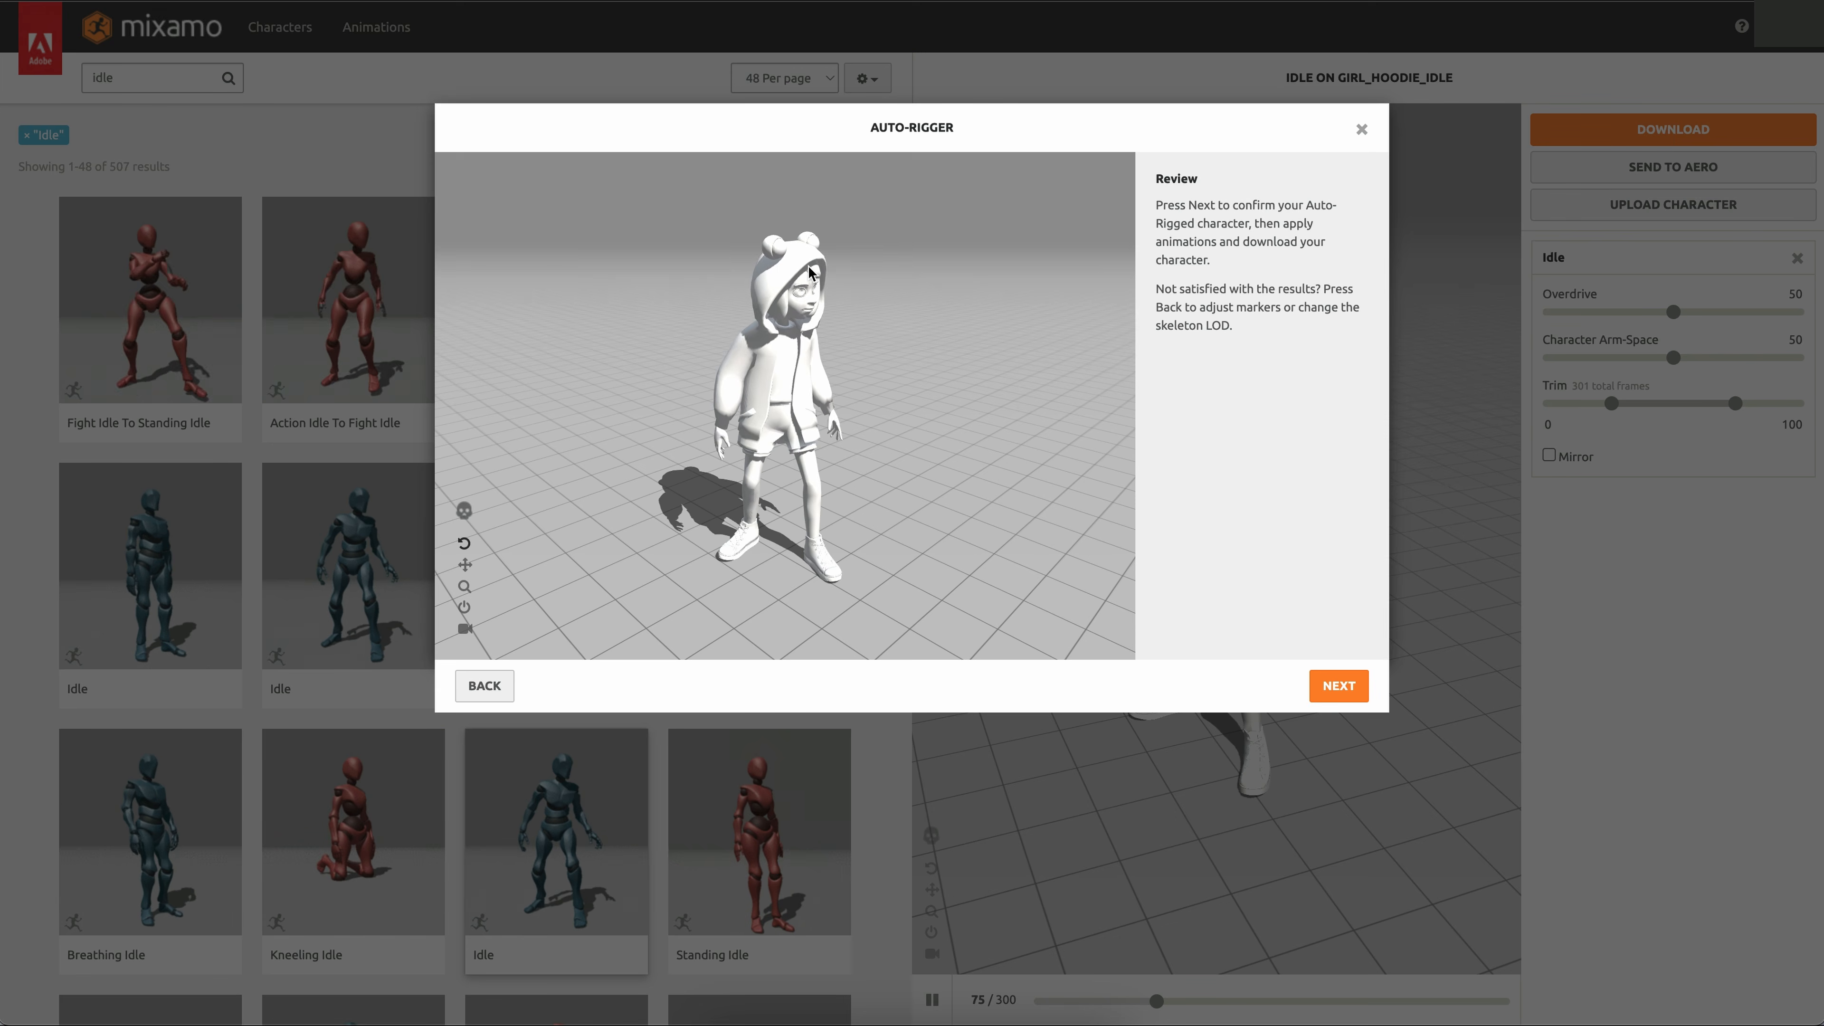
click(1339, 685)
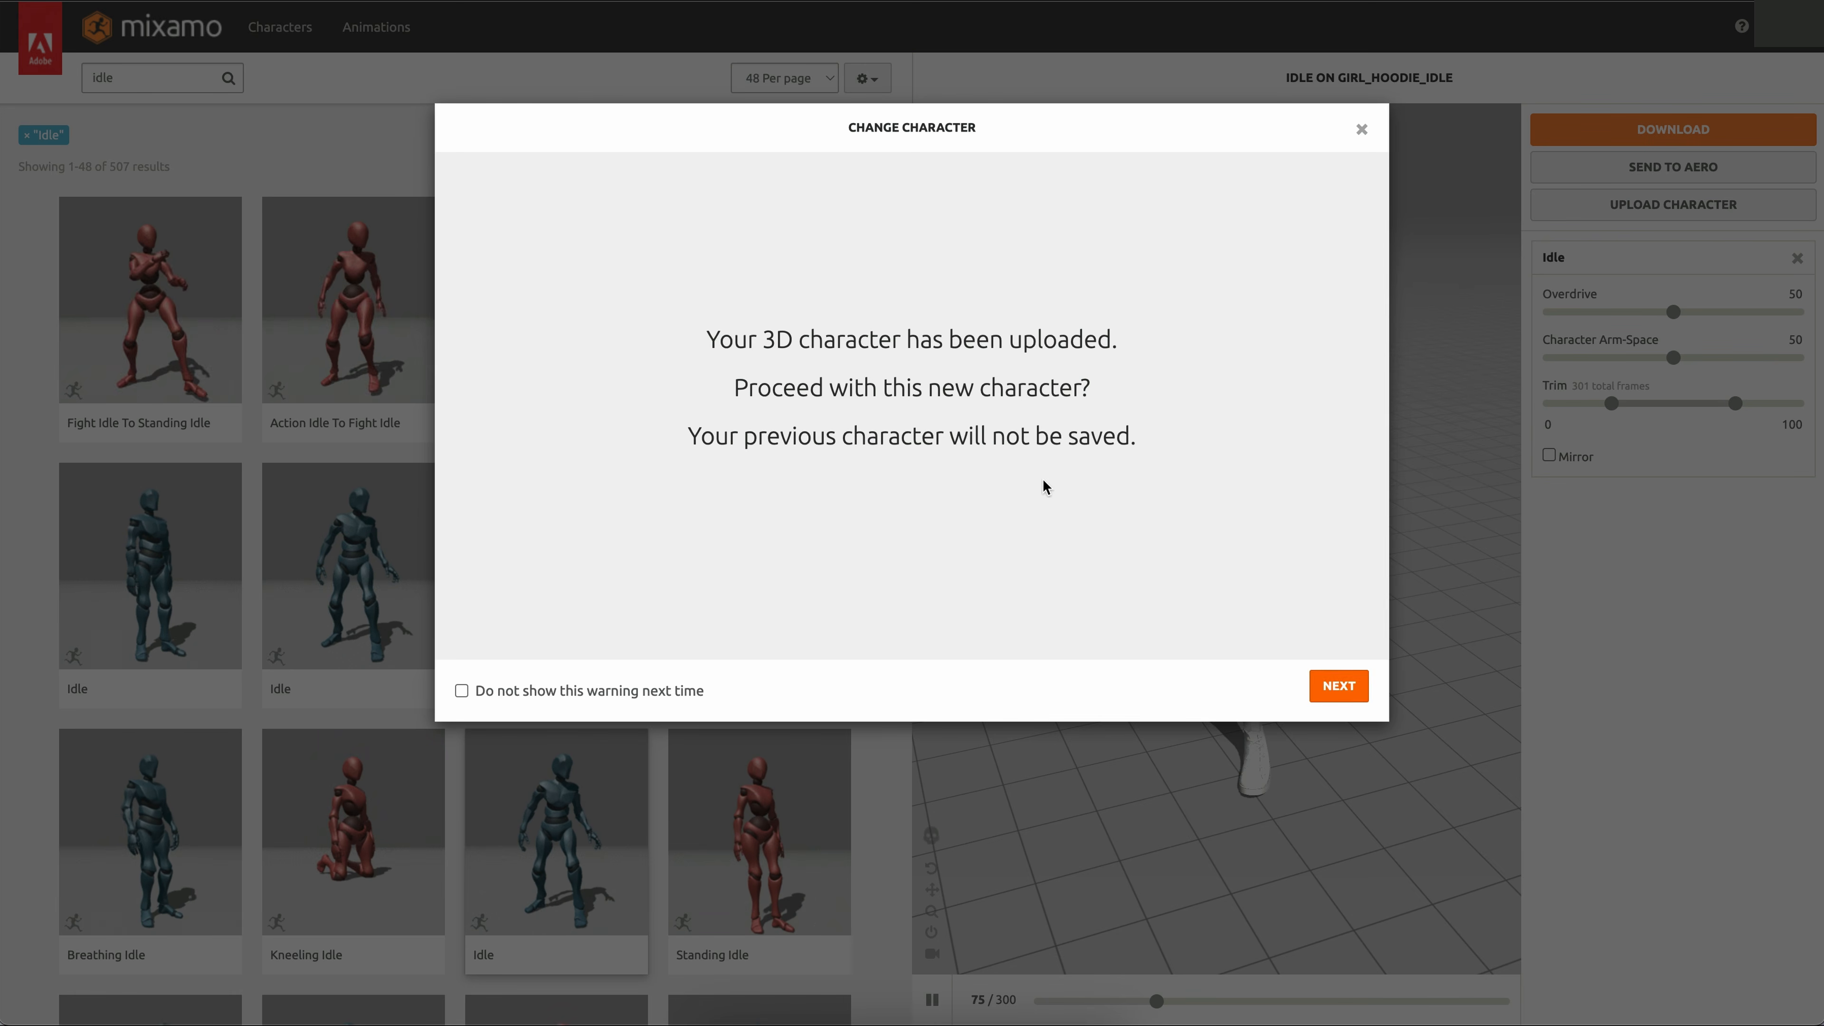
click(1329, 686)
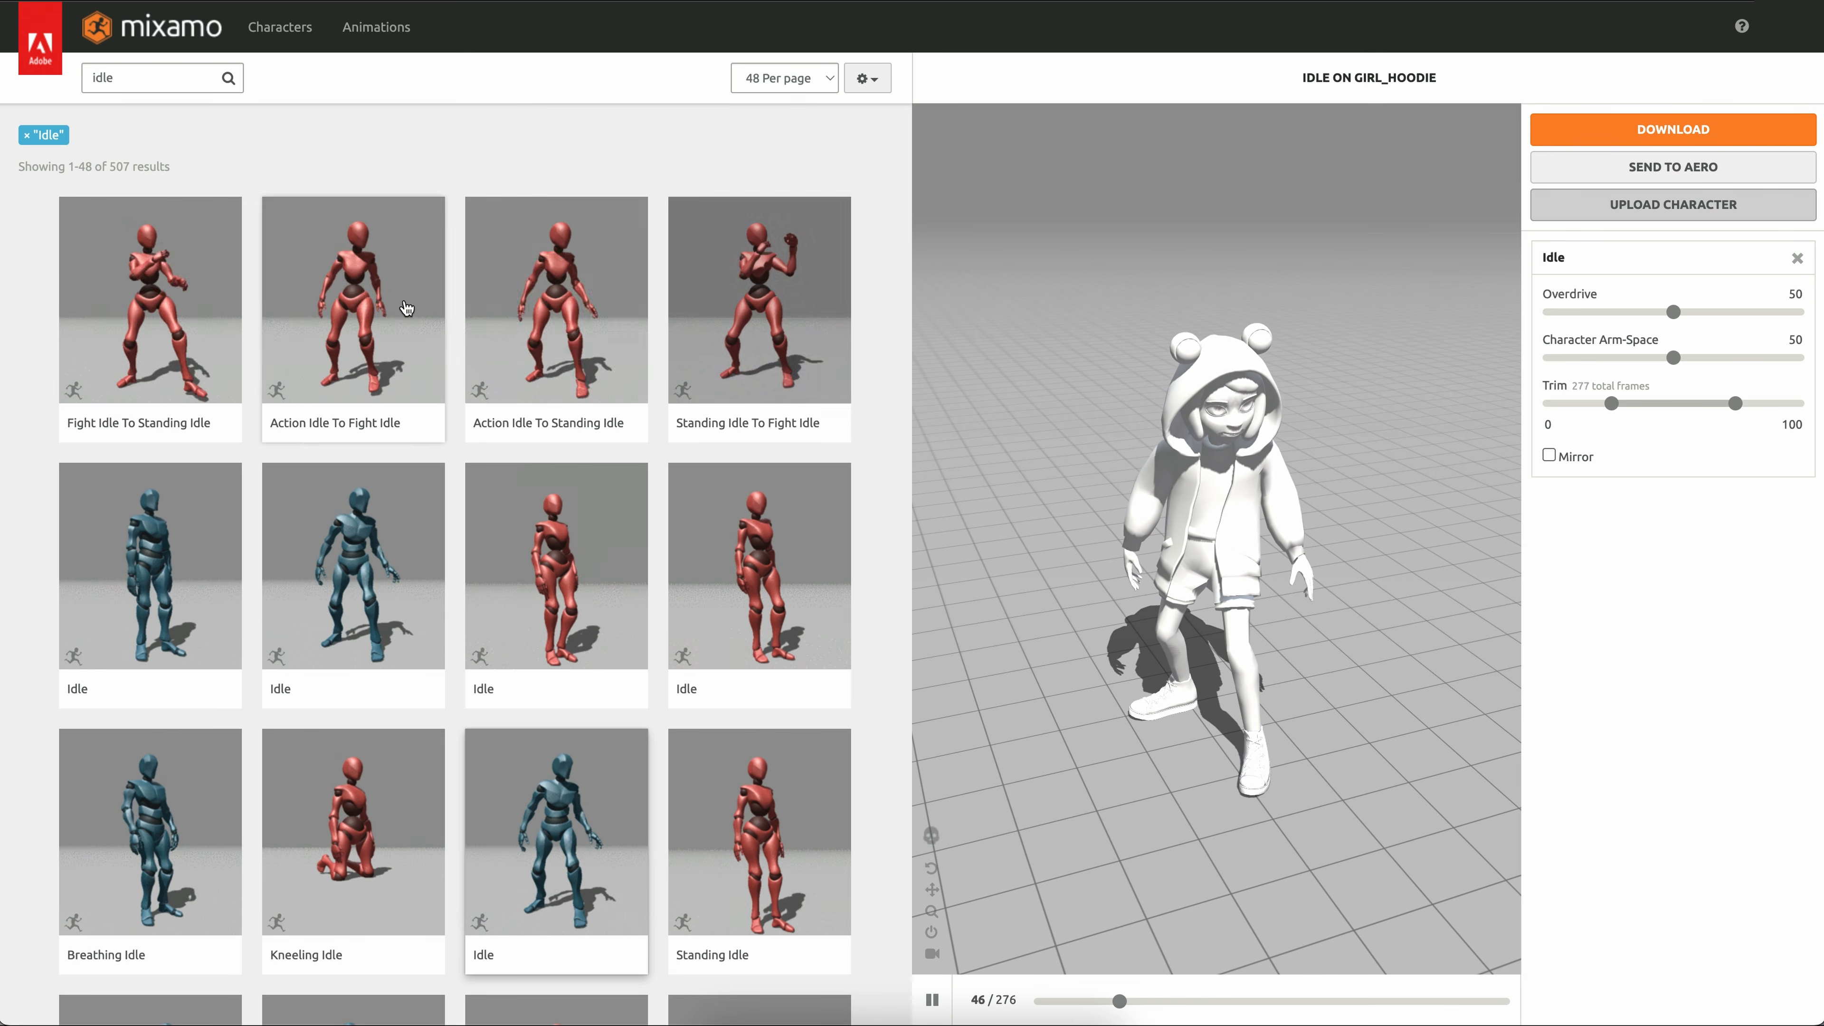
- Browse the idle animations and search the animation library for "run"
scroll(252, 300, down, 3)
scroll(253, 300, down, 4)
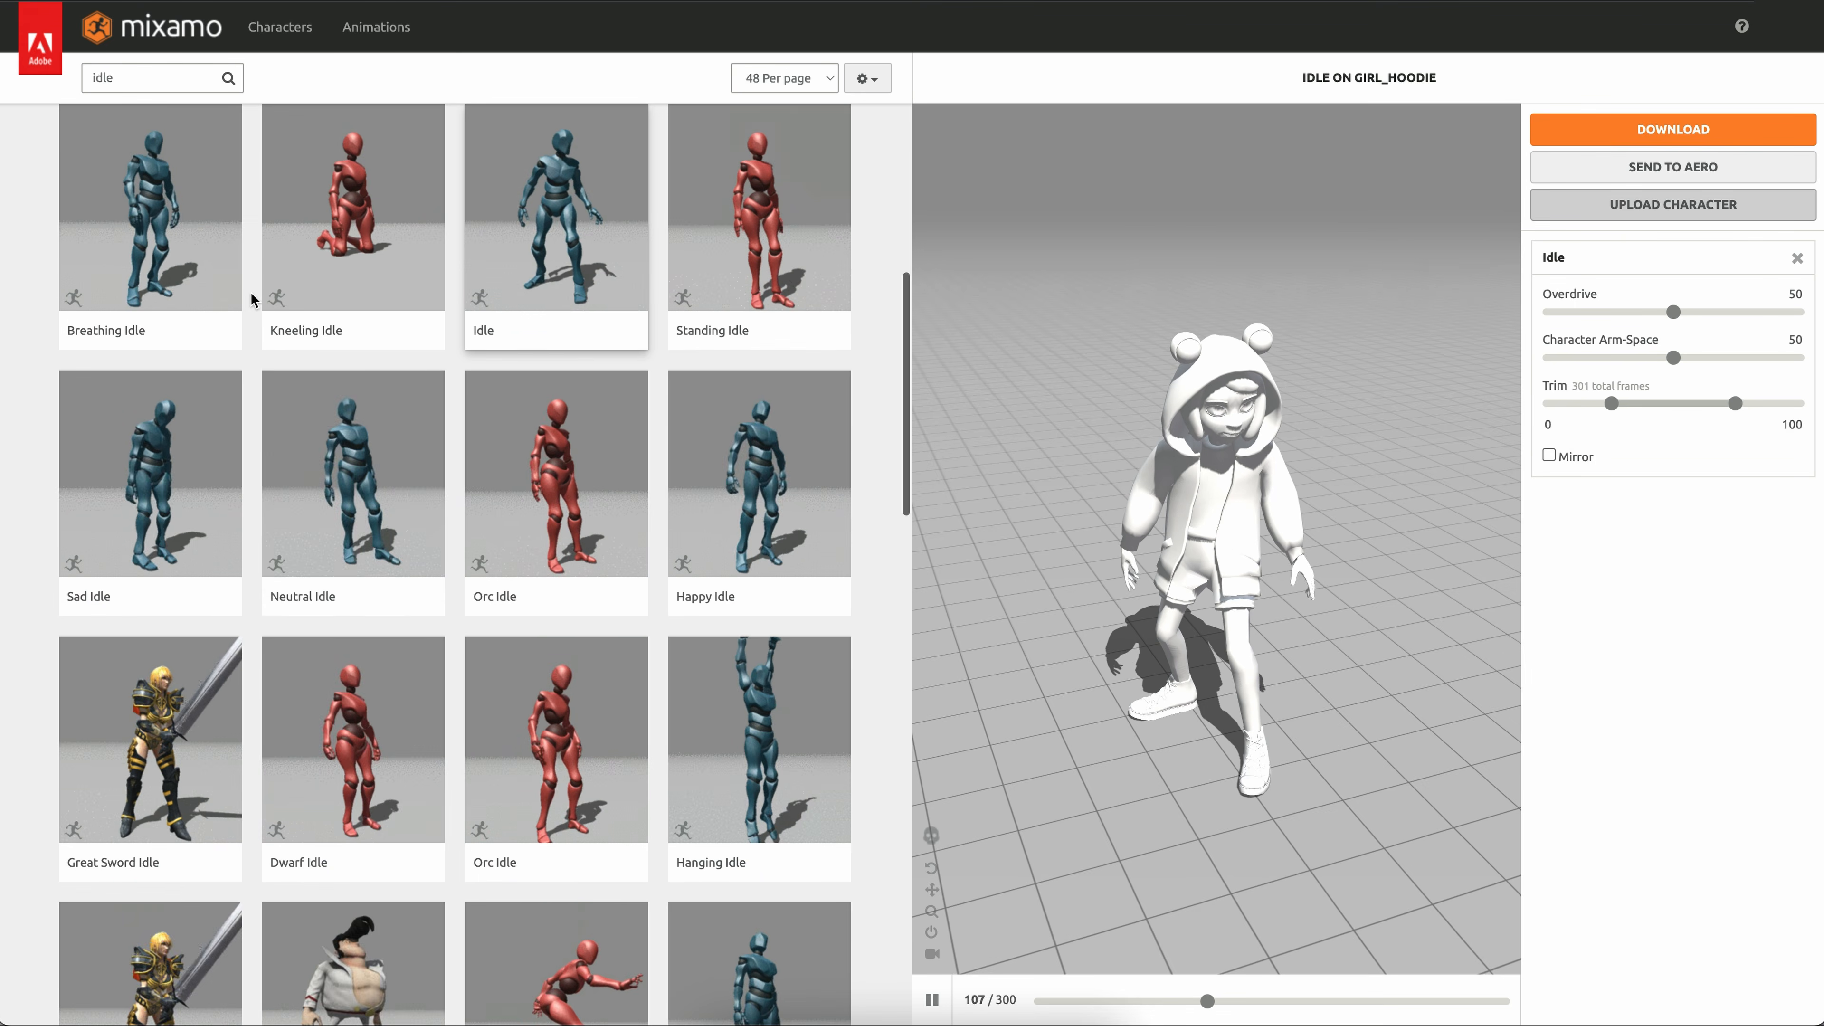
scroll(797, 413, down, 3)
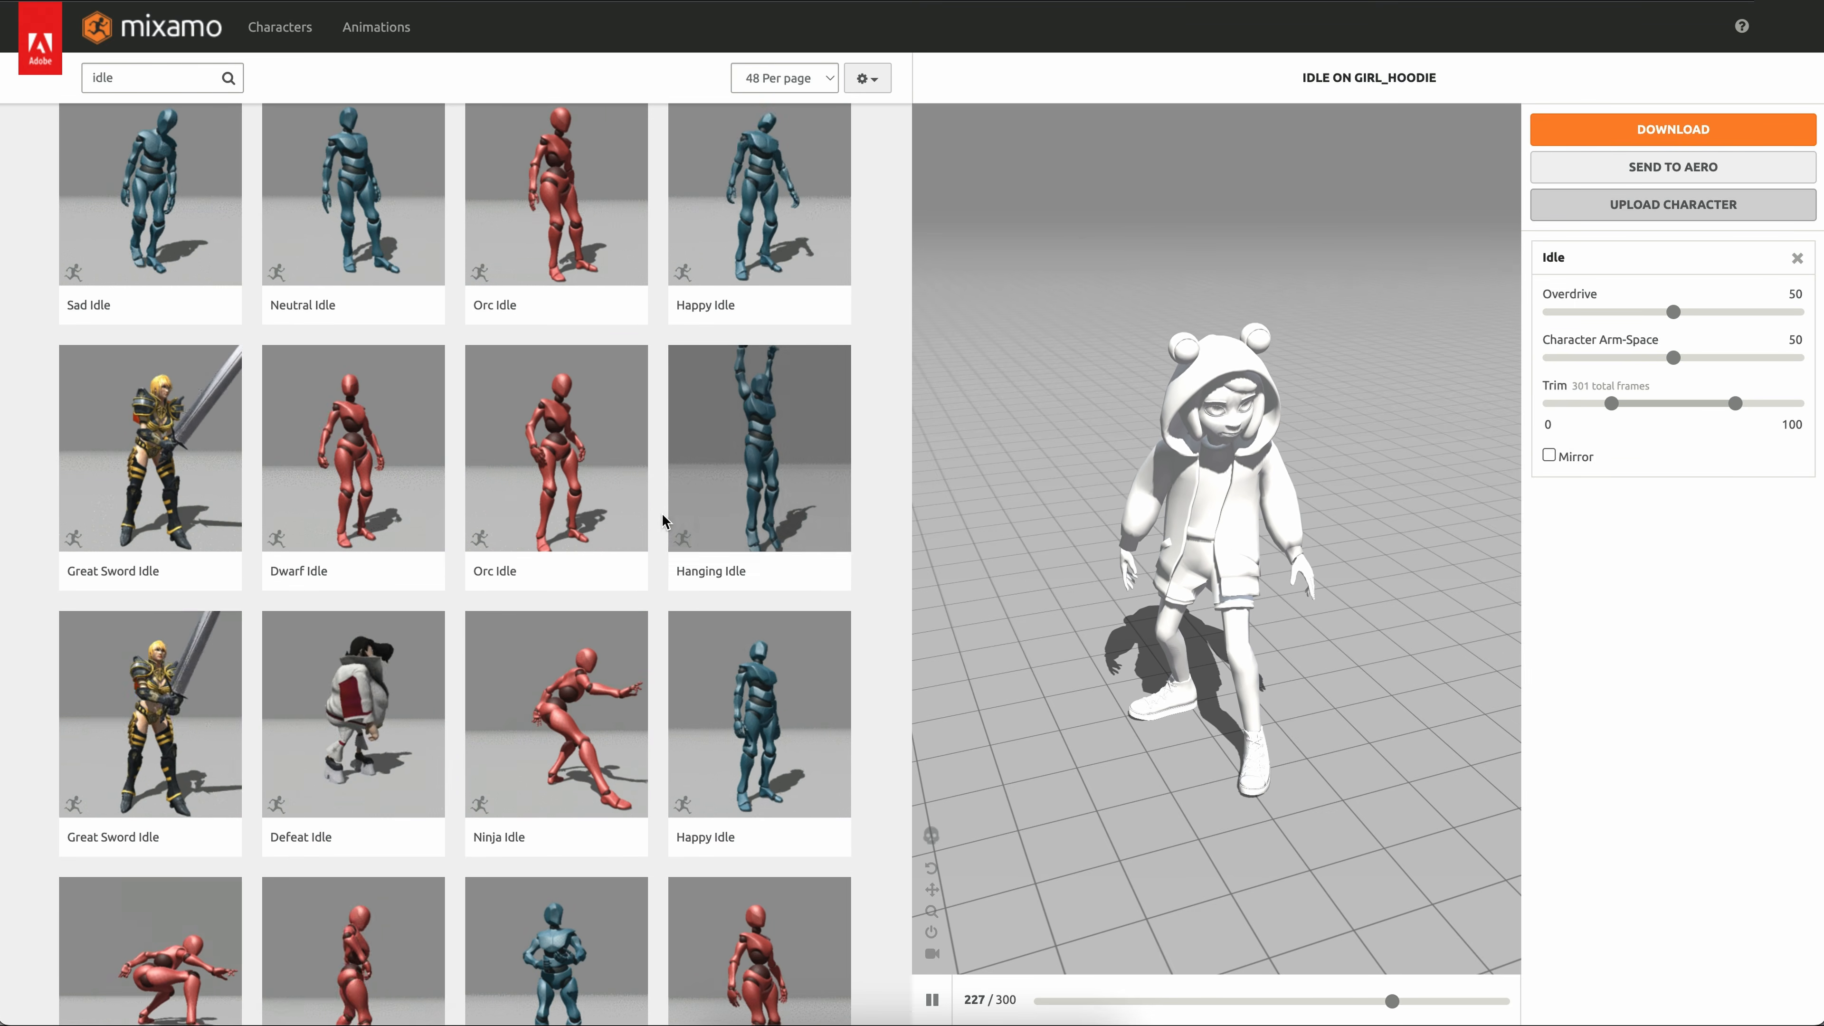
scroll(845, 471, down, 3)
double_click(115, 75)
text(run)
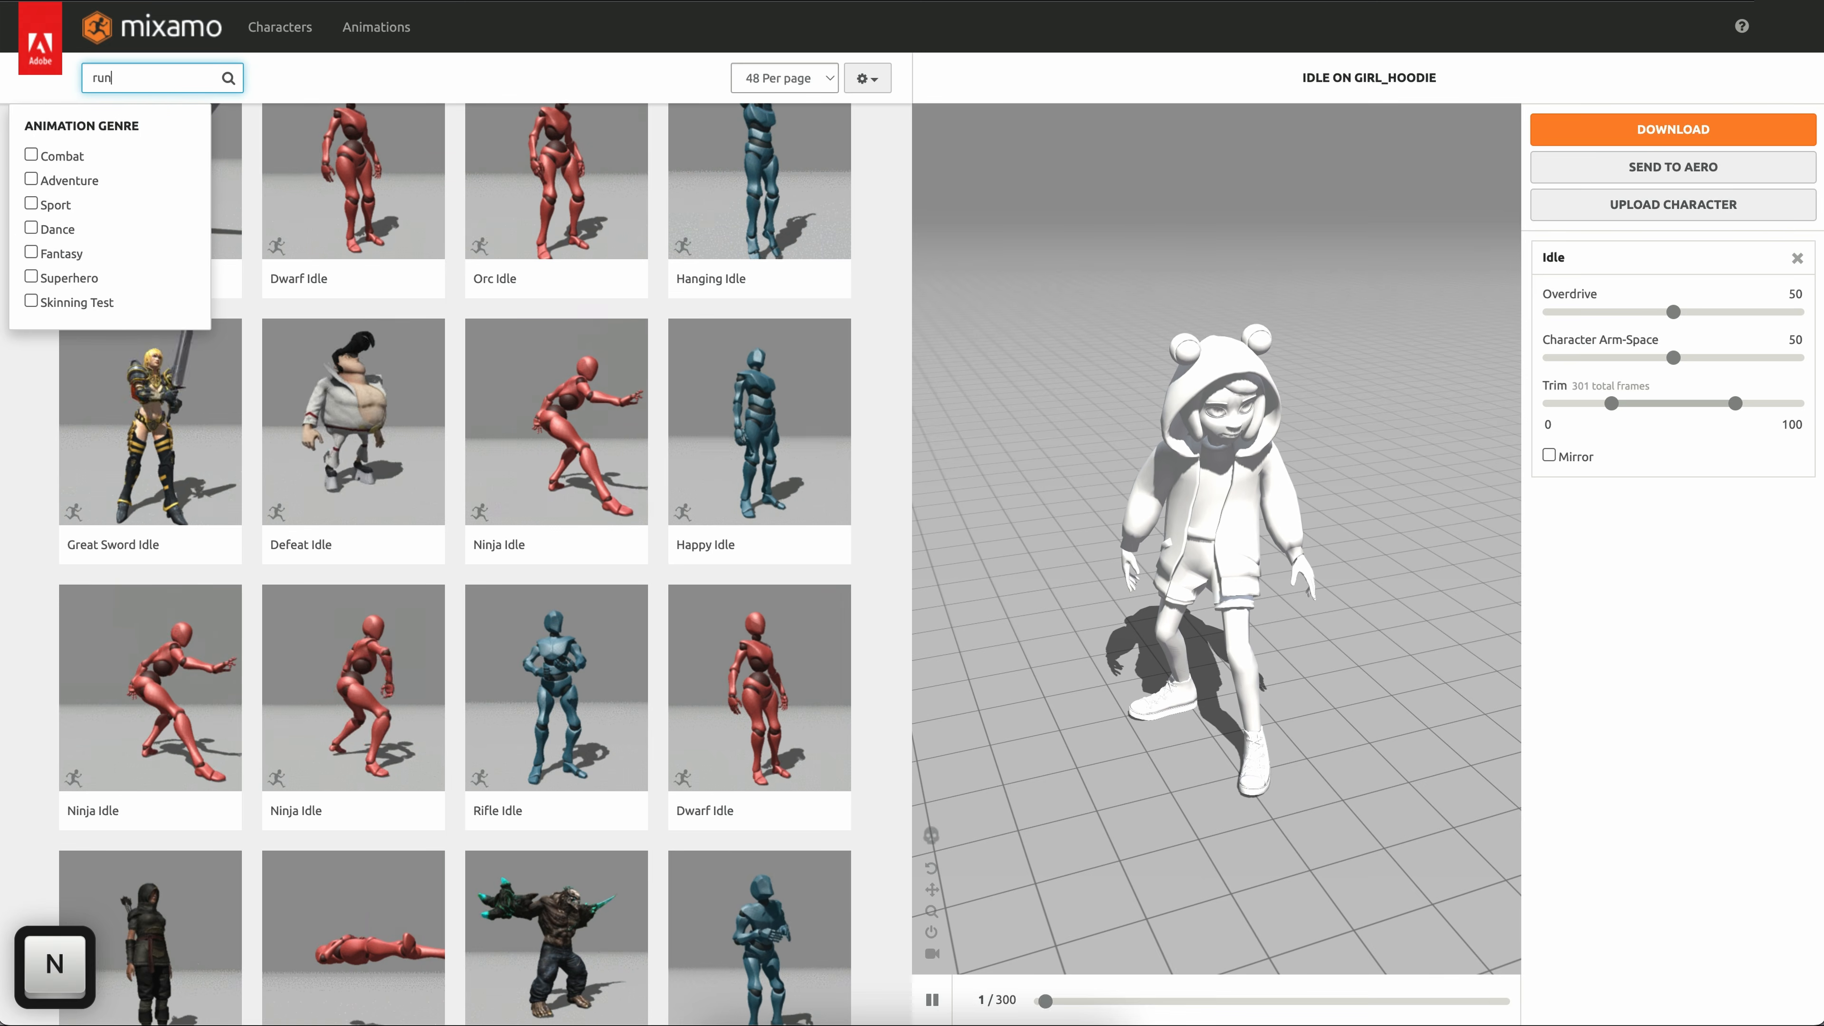
key(Return)
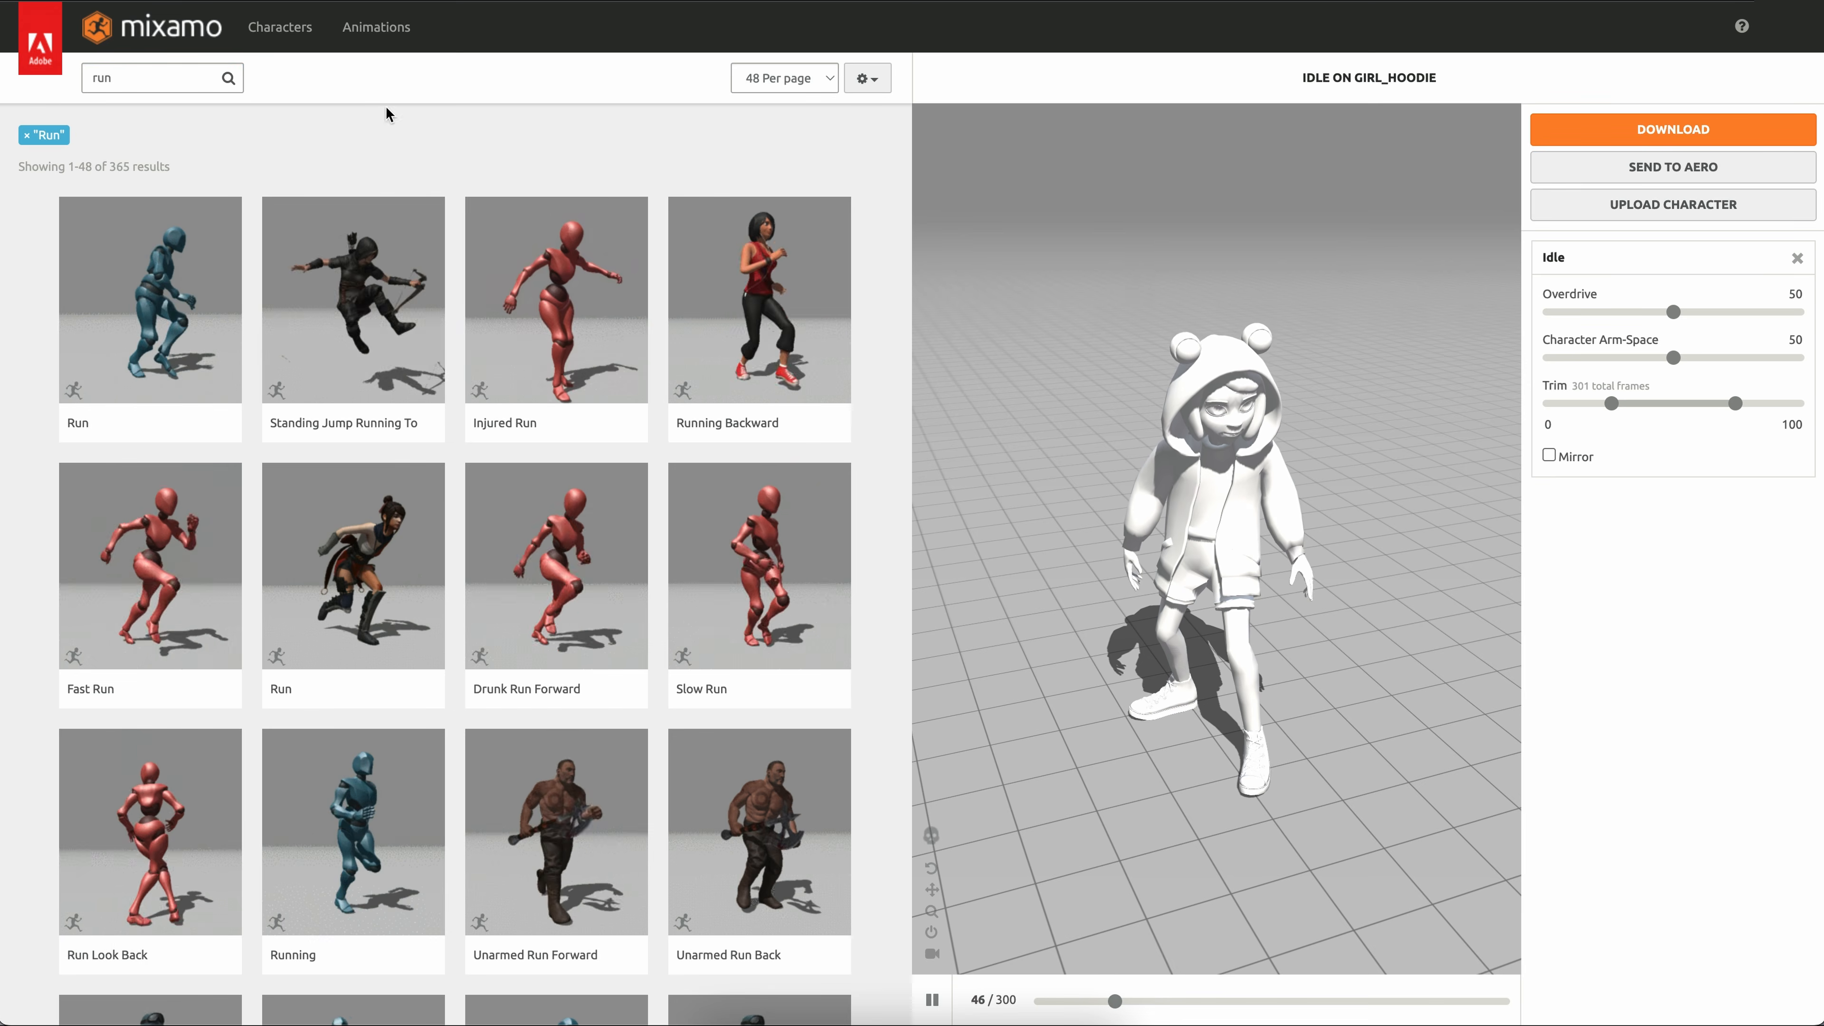
- Apply the Fast Run animation to the girl_hoodie character and enable In Place
scroll(503, 237, down, 1)
scroll(506, 240, down, 3)
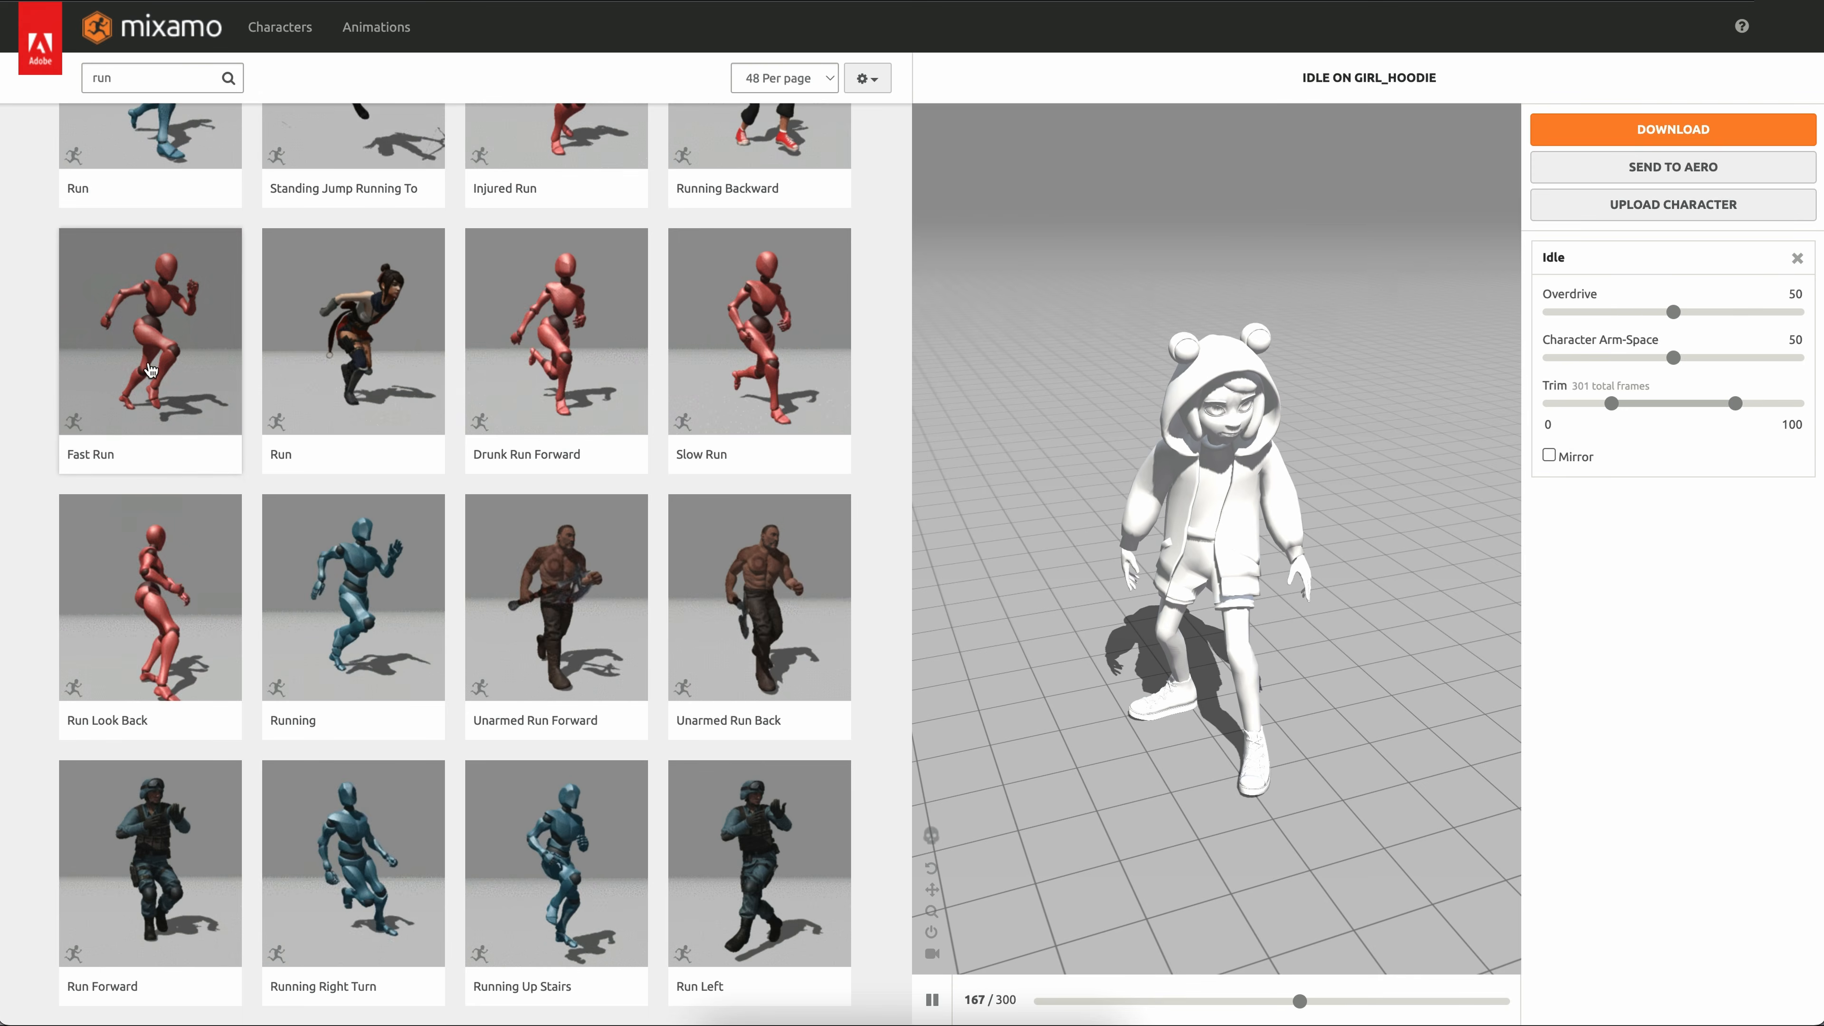
click(147, 345)
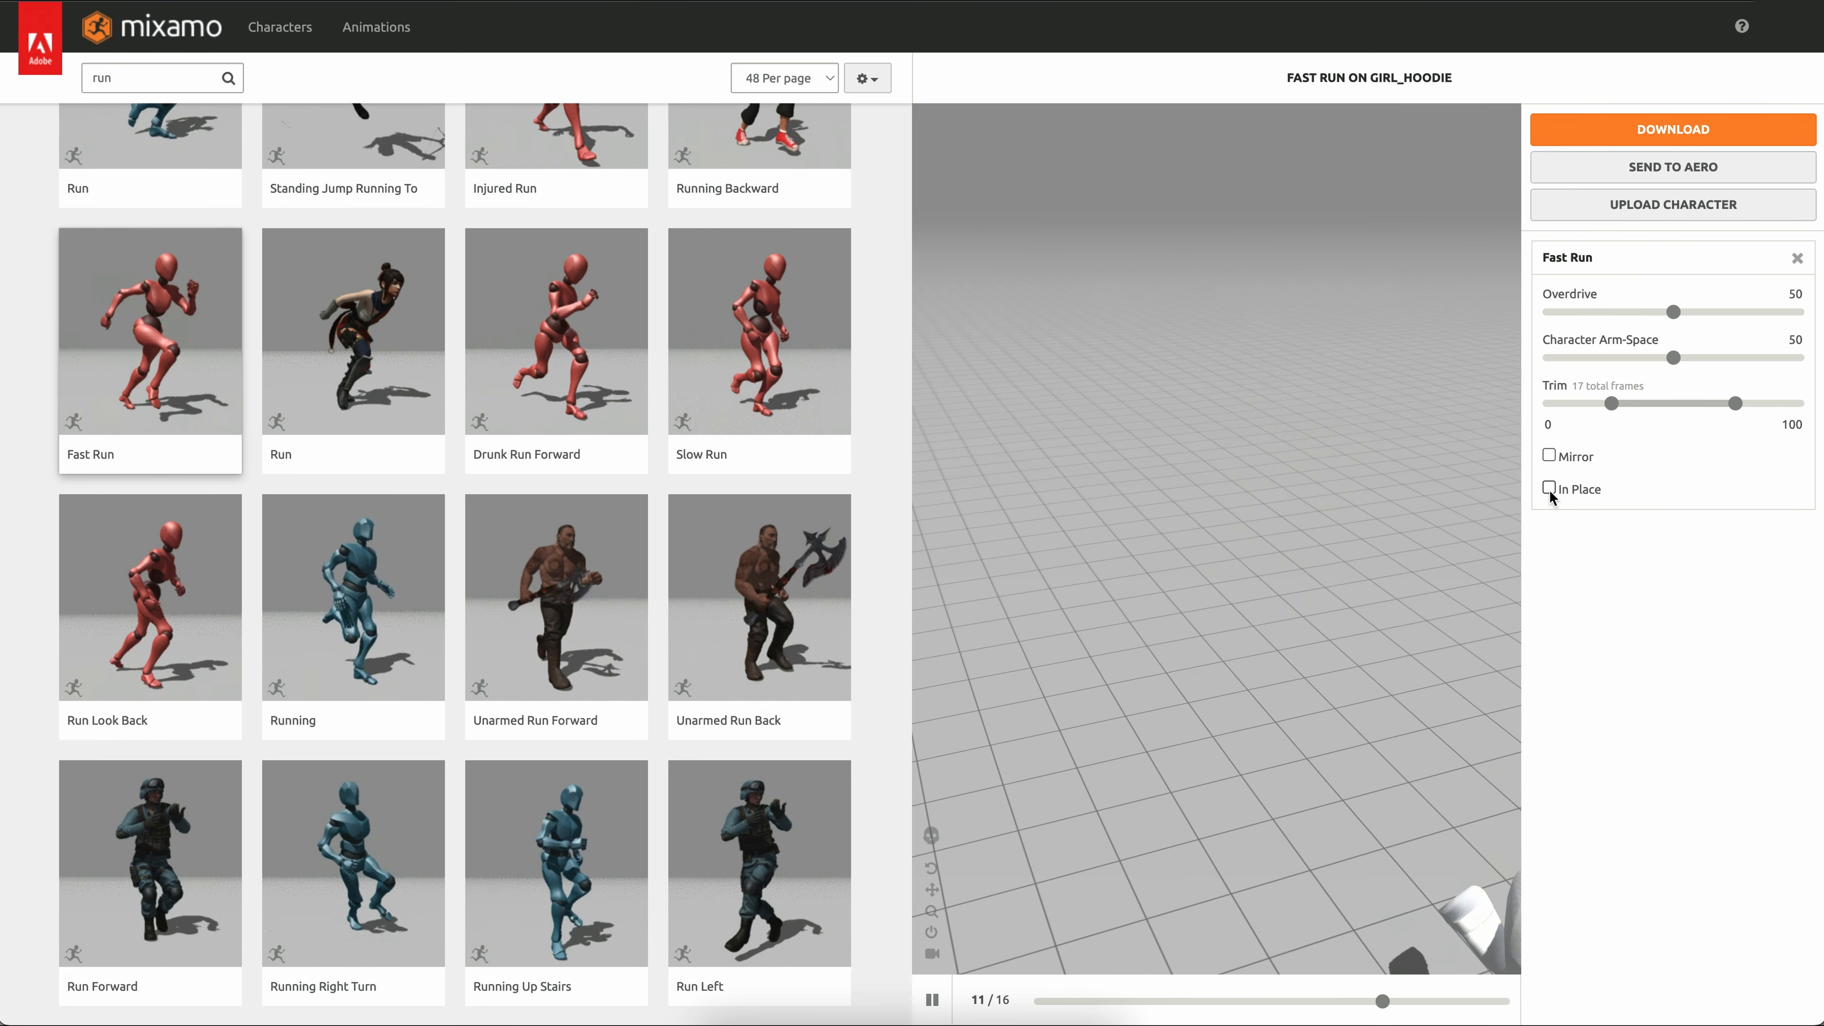
click(1549, 488)
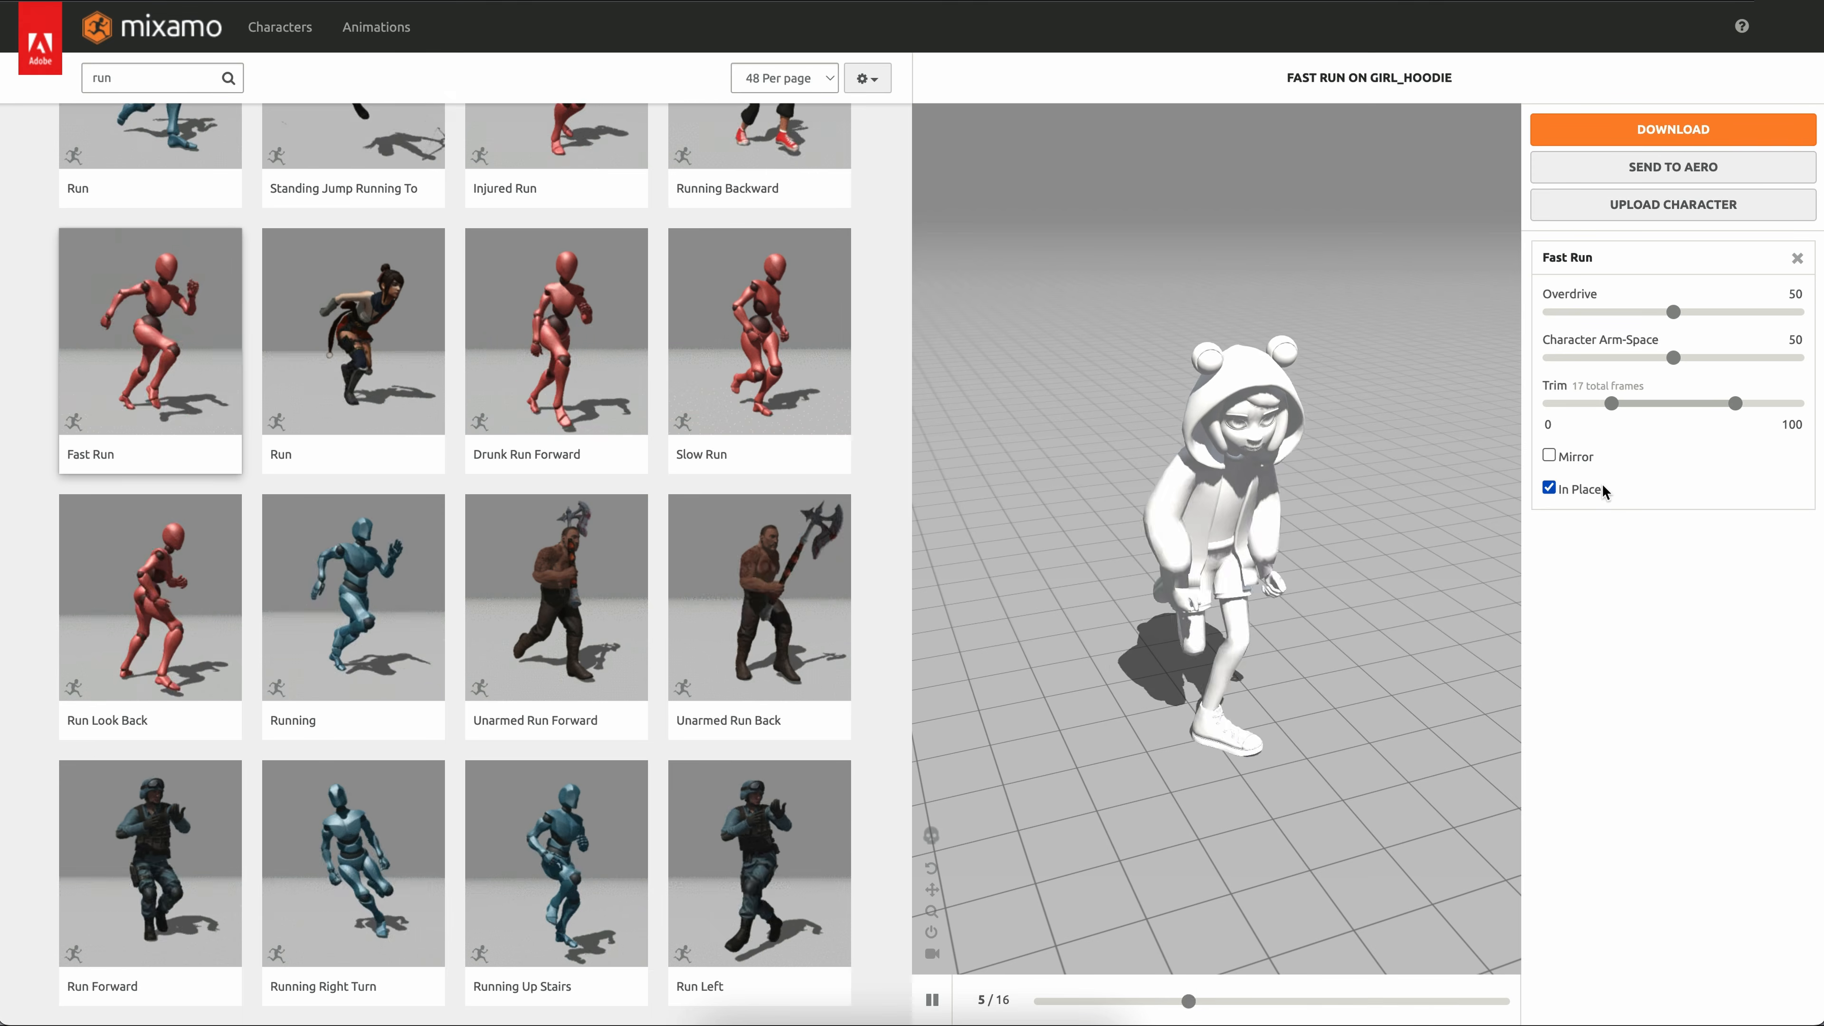
- View the Fast Run animation on the girl_hoodie character from a higher angle and start its download
drag(1285, 667, 1328, 496)
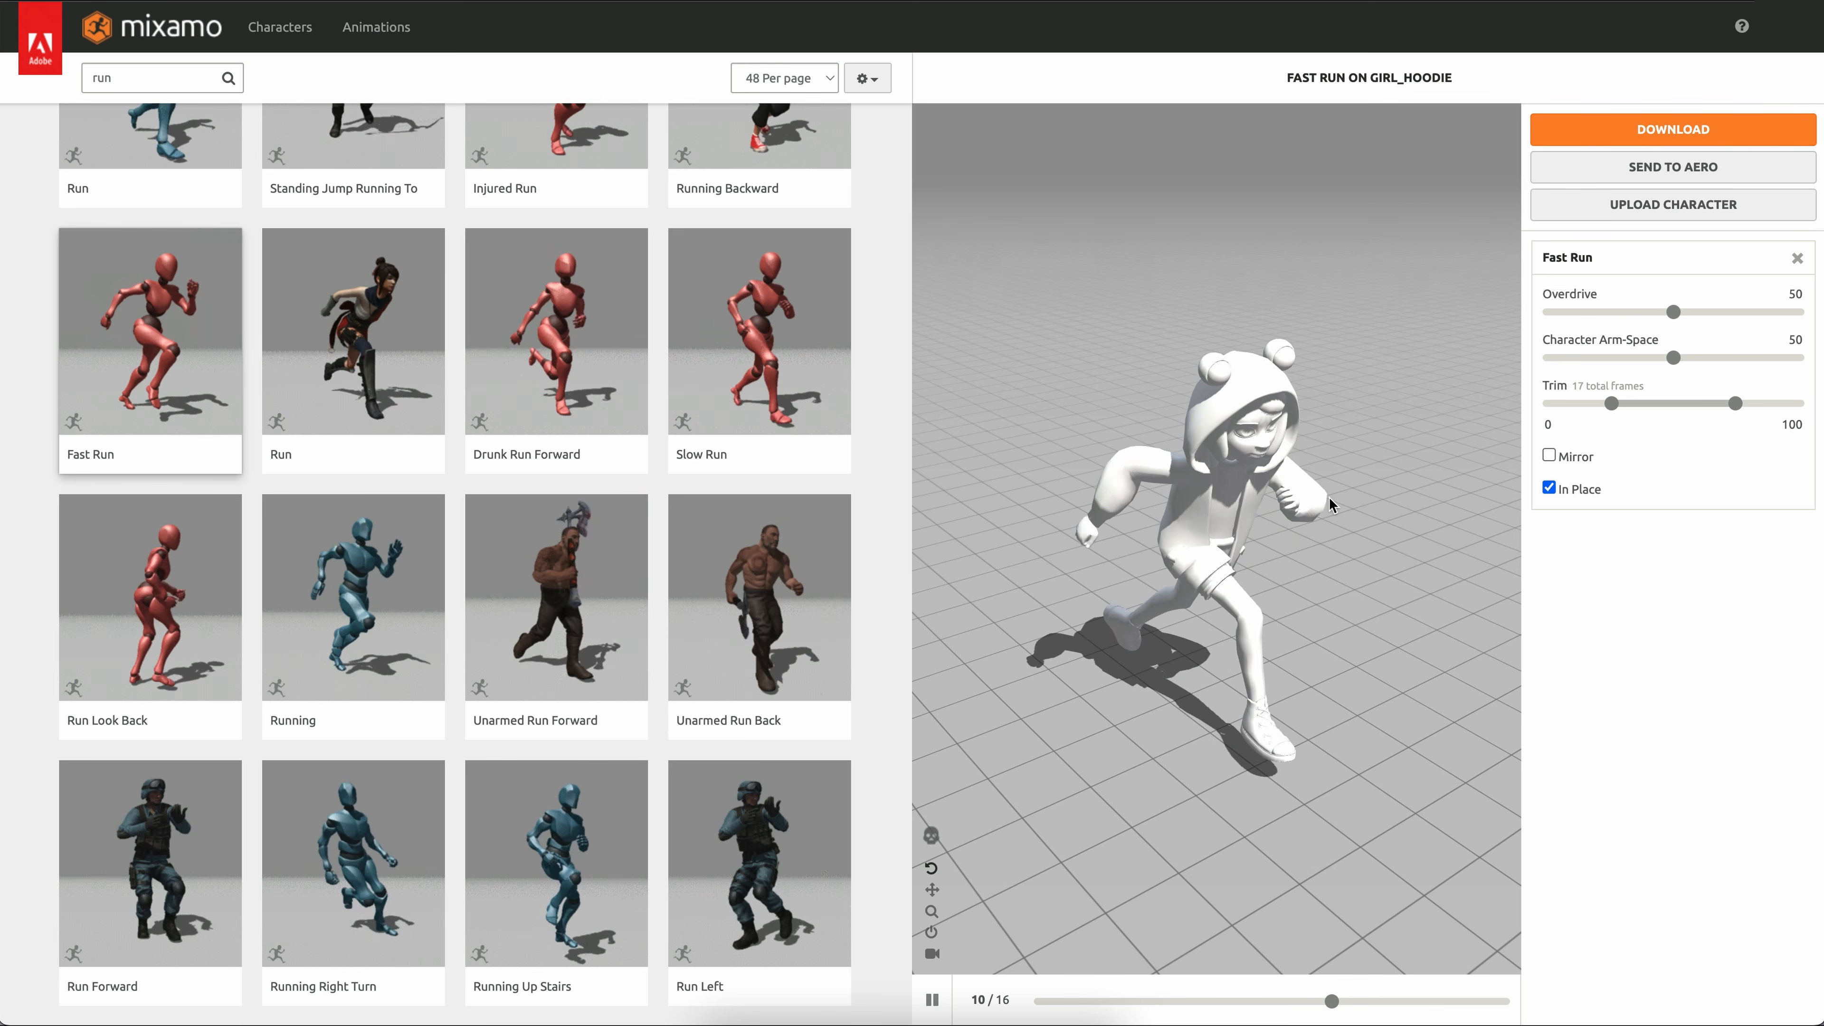
click(1648, 131)
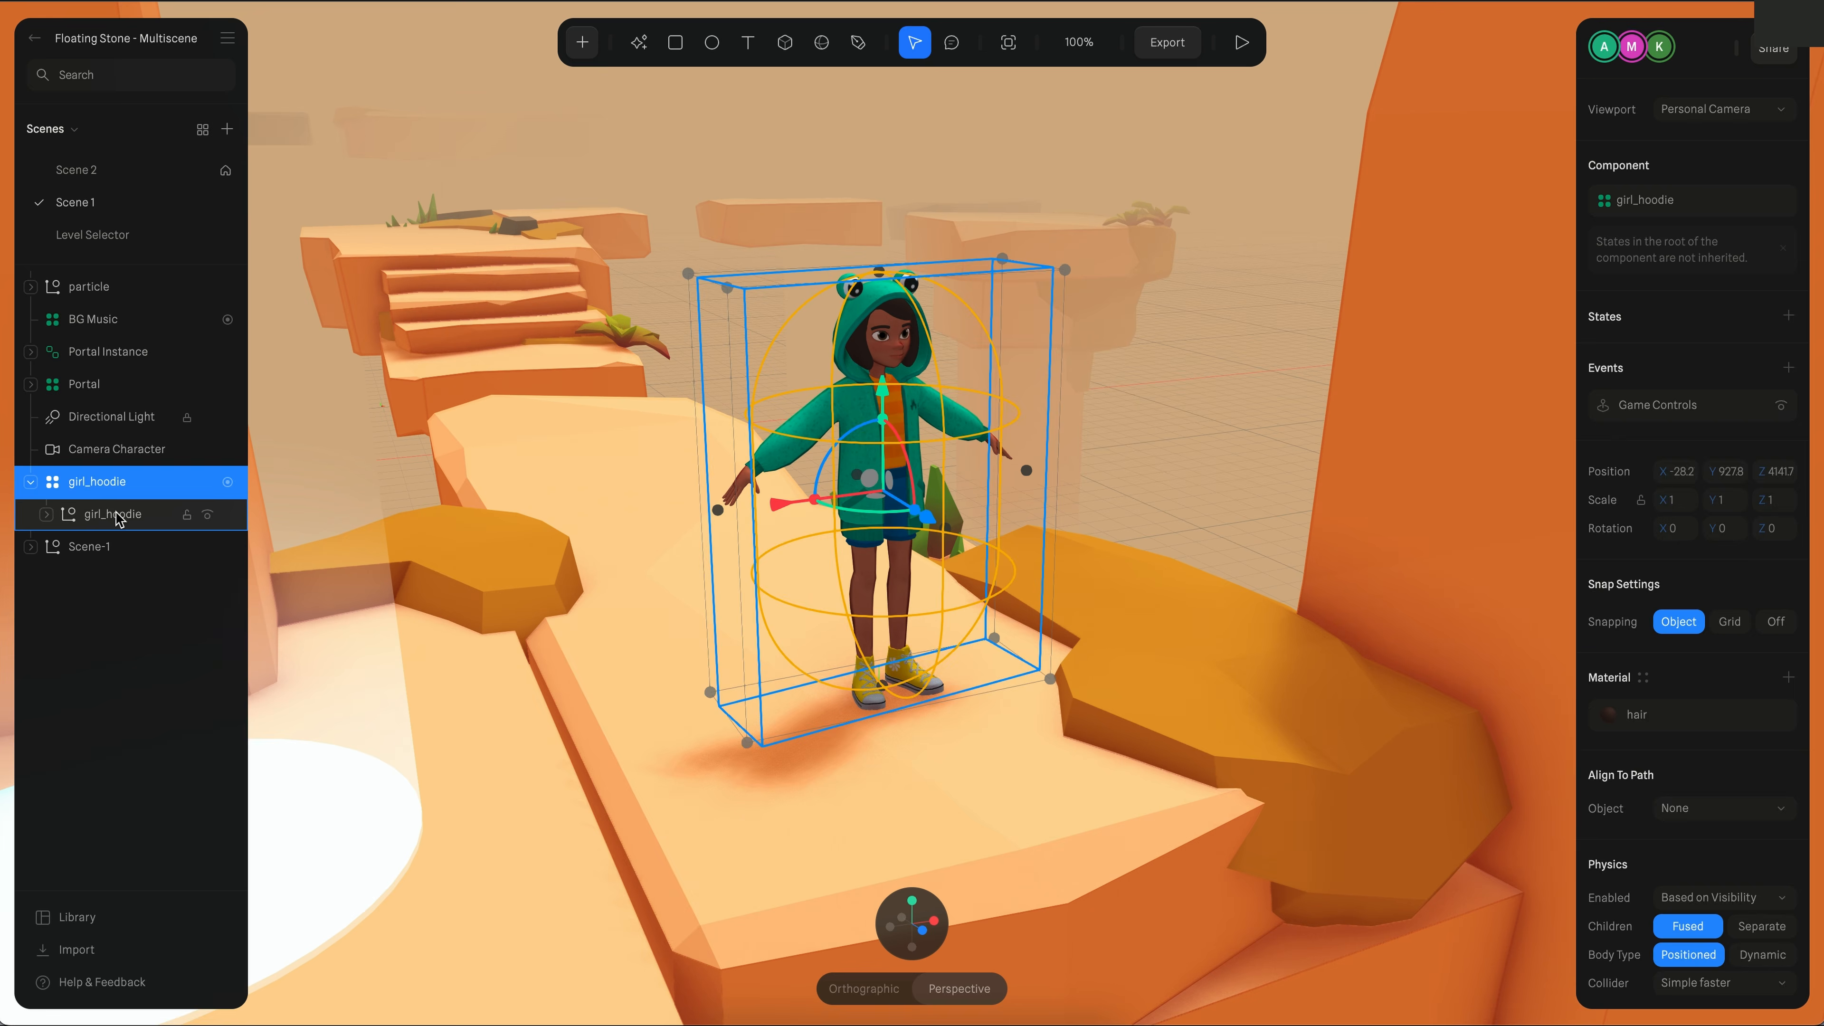
- Switch to Spline's Floating Stone - Multiscene file and preview girl_hoodie_running on the model nested in the girl_hoodie component
click(118, 518)
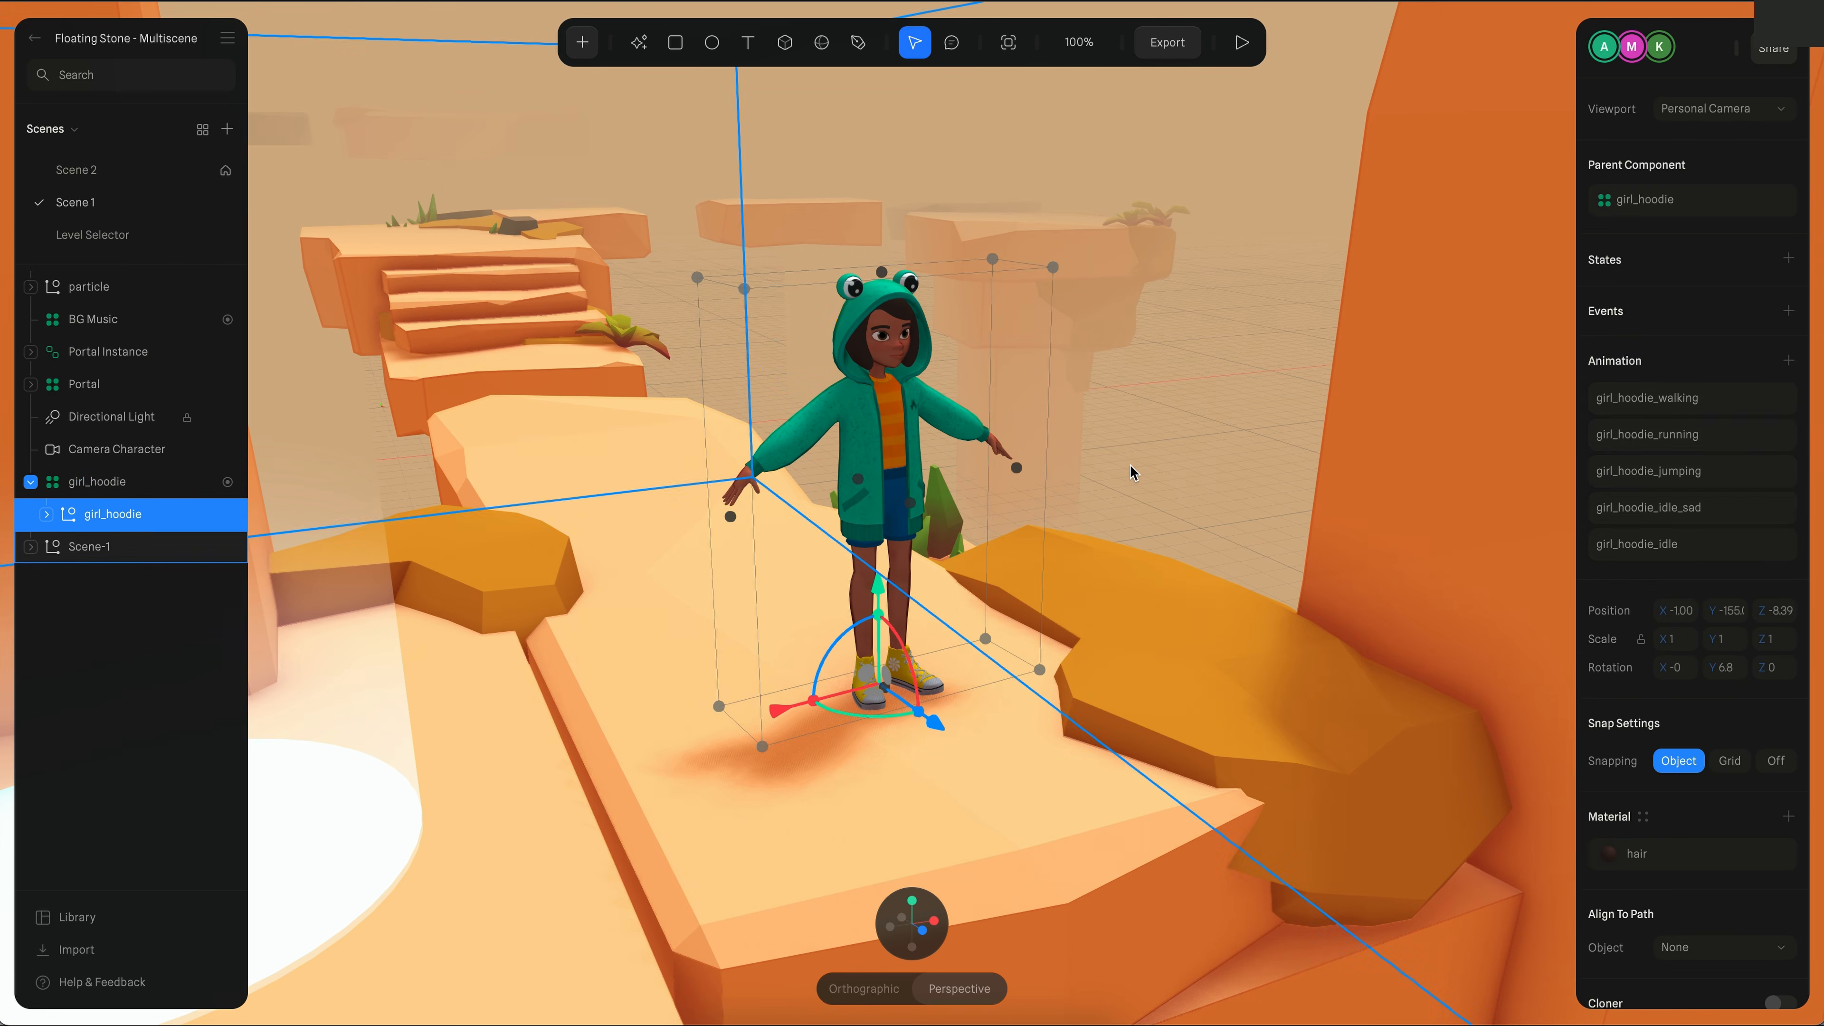
click(1688, 435)
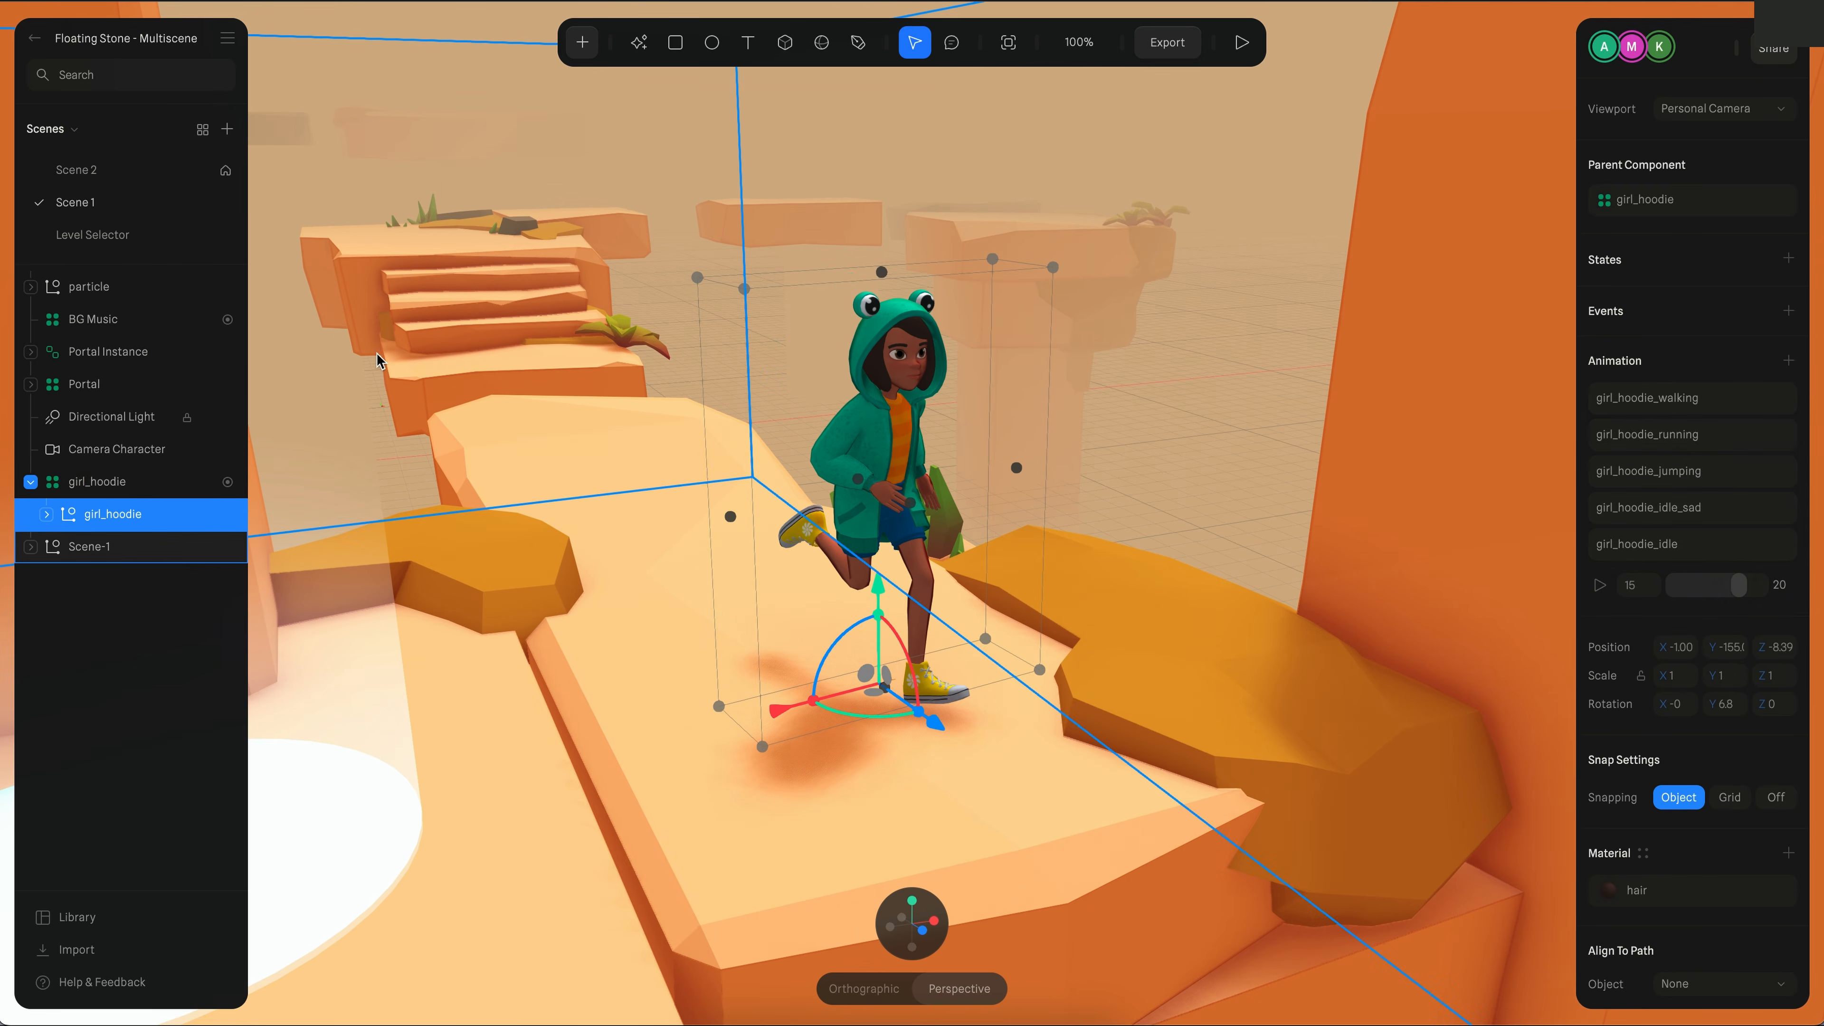
click(118, 482)
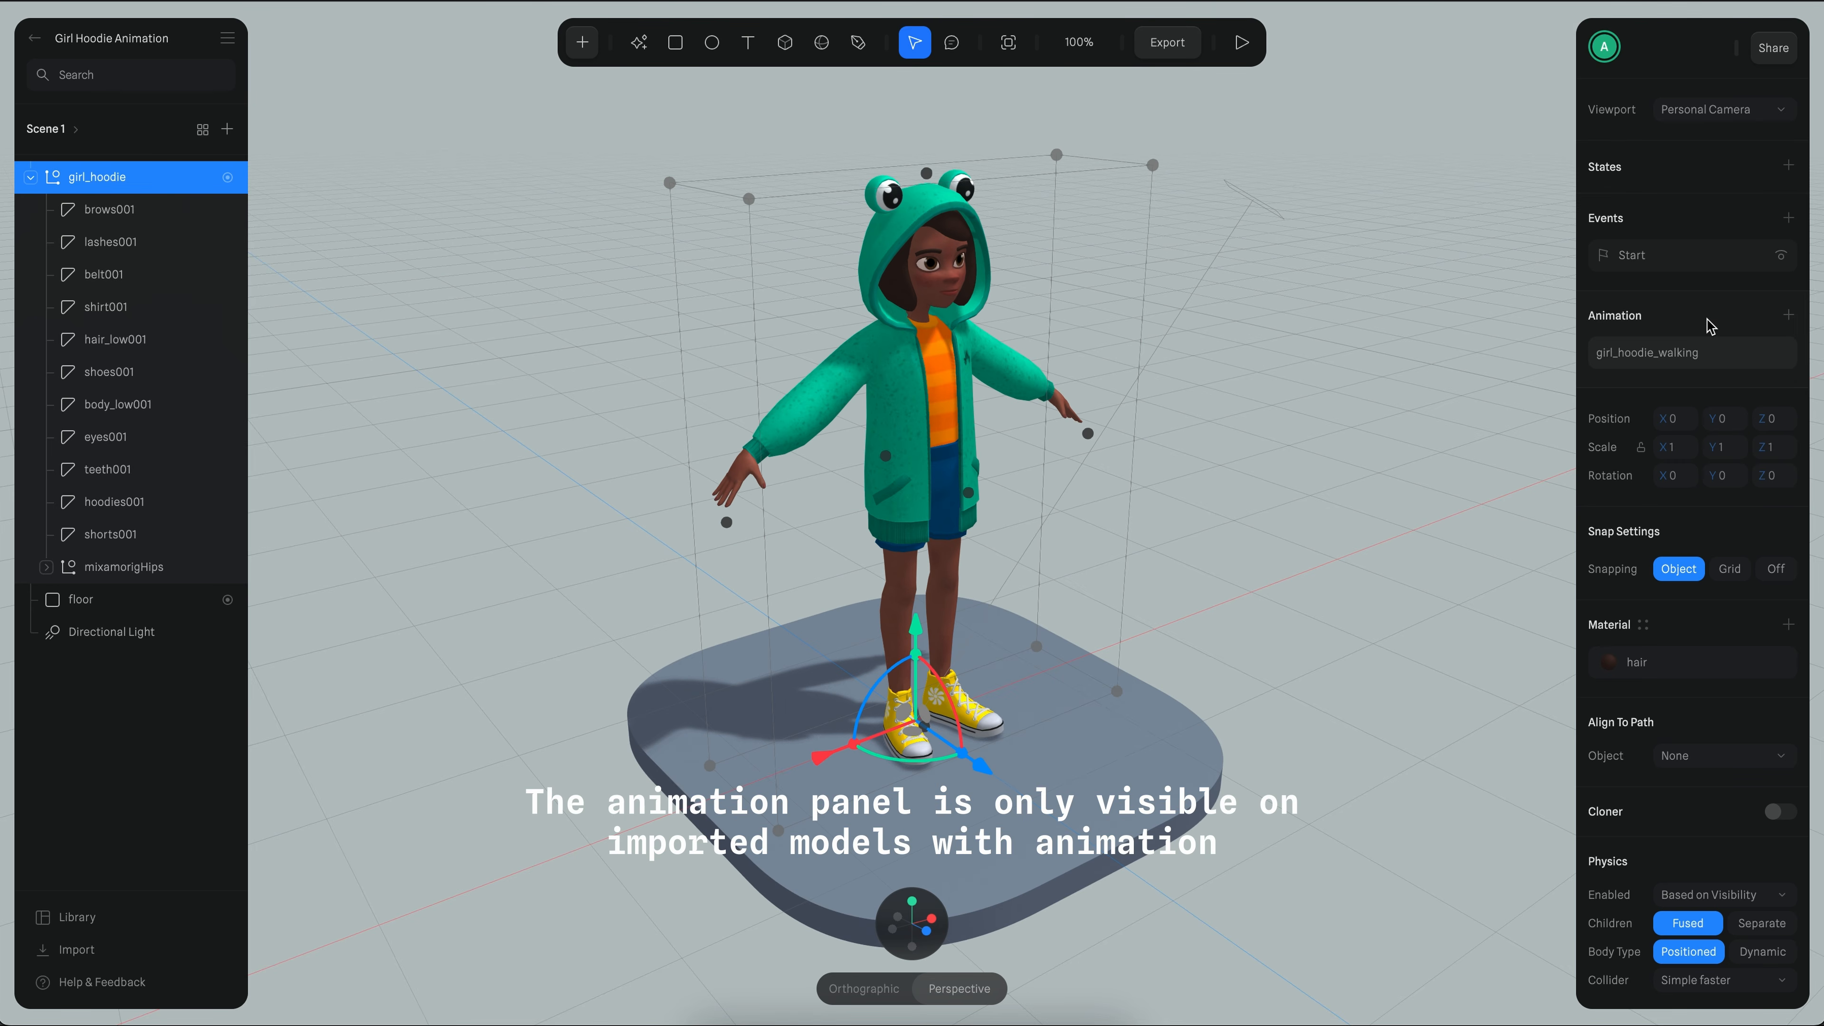
- In the Girl Hoodie Animation file, import girl_hoodie_running.fbx as an additional animation for the girl_hoodie model
click(1790, 317)
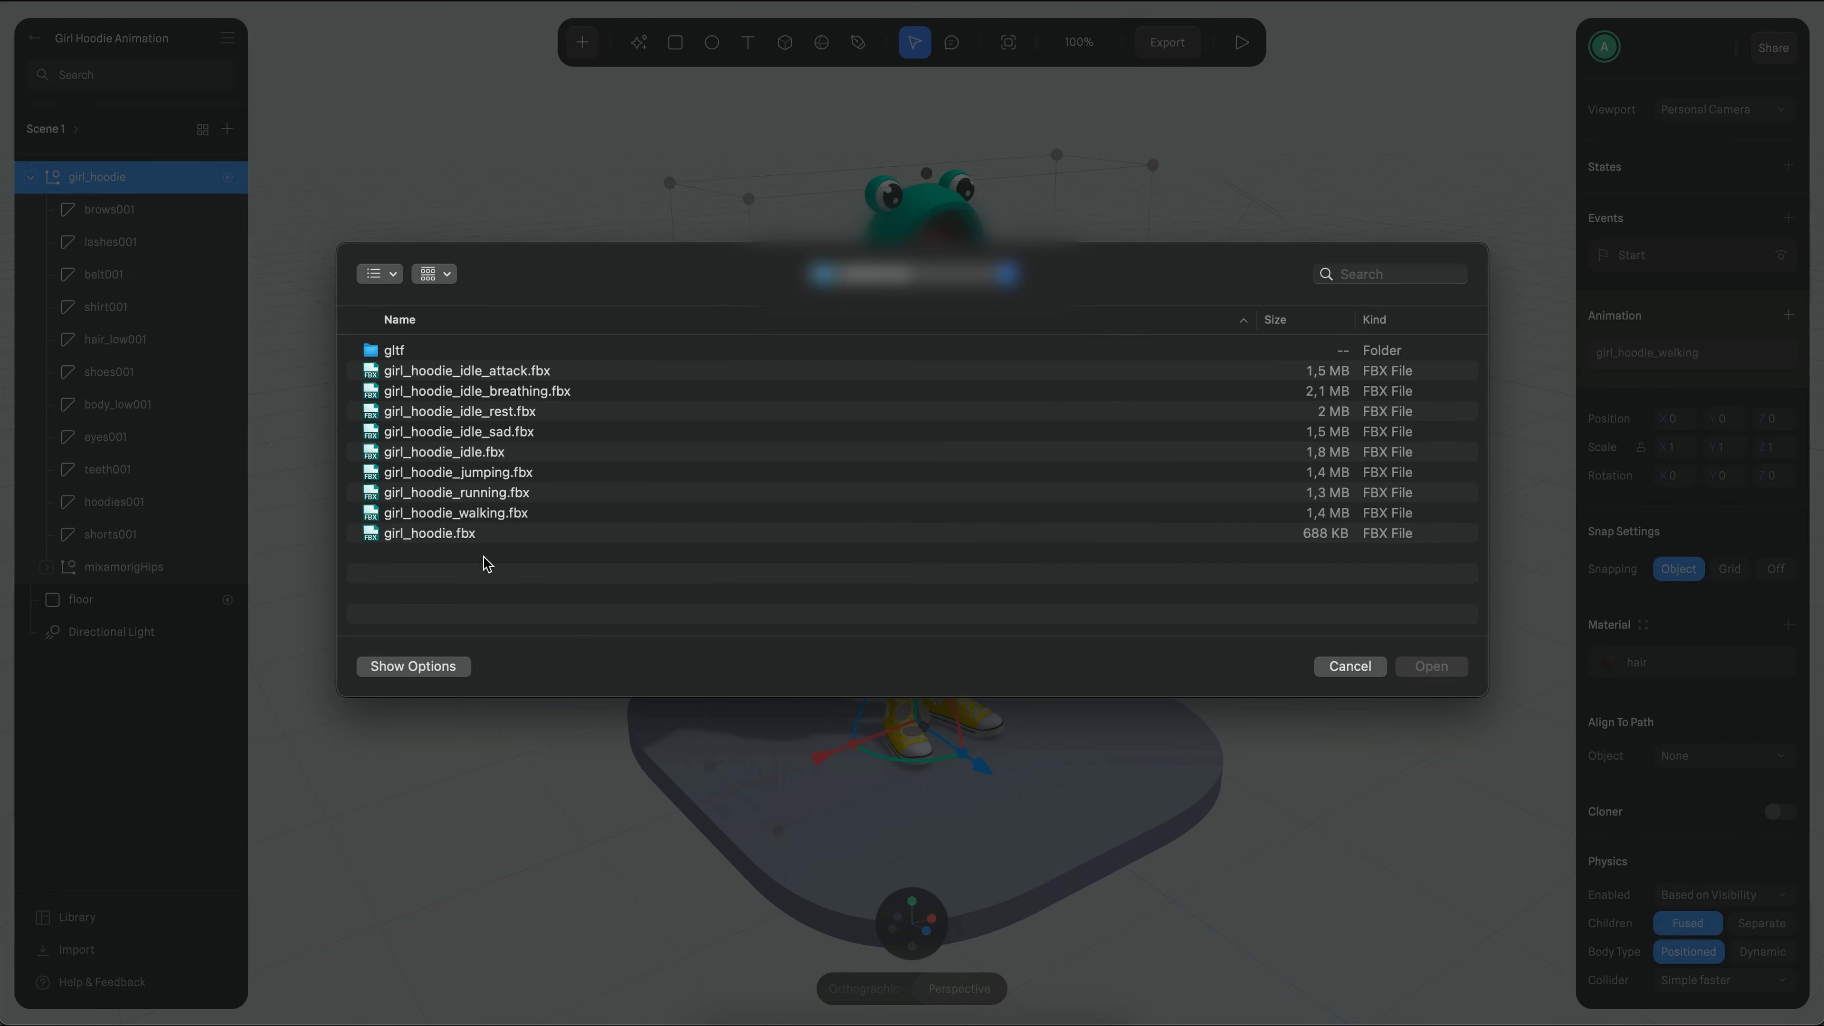
click(463, 496)
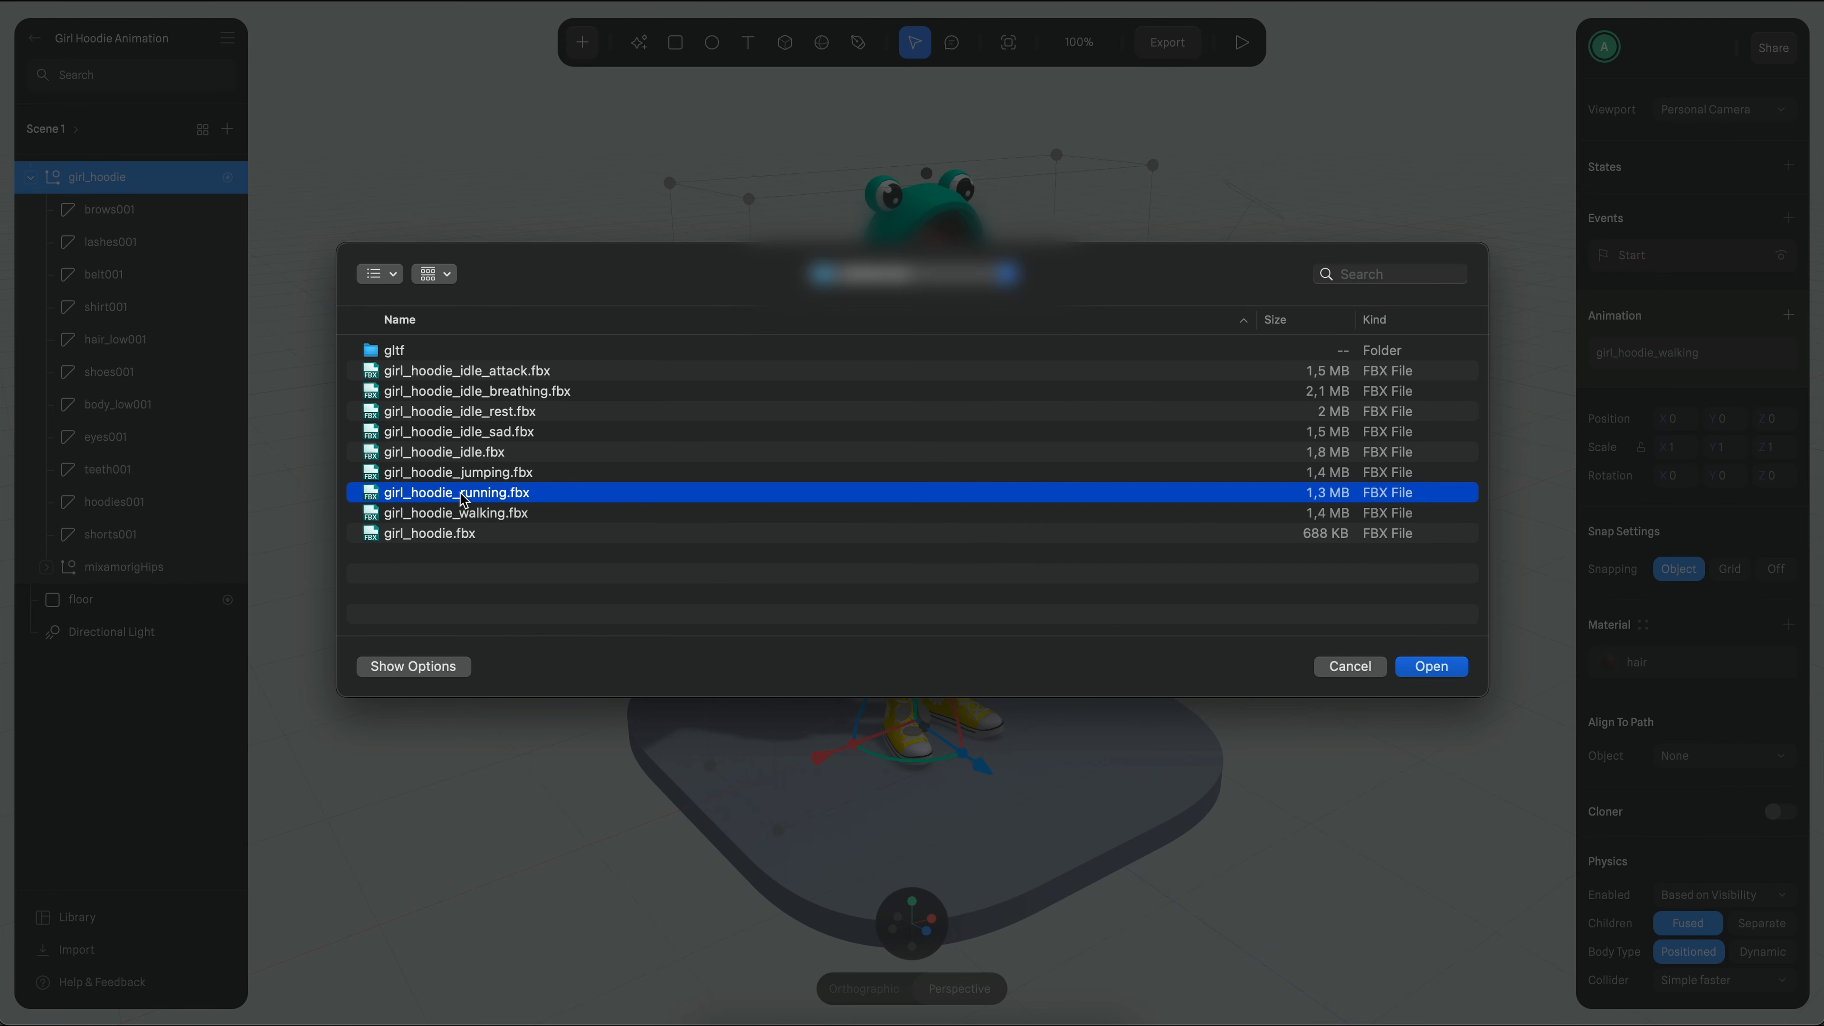
click(1437, 667)
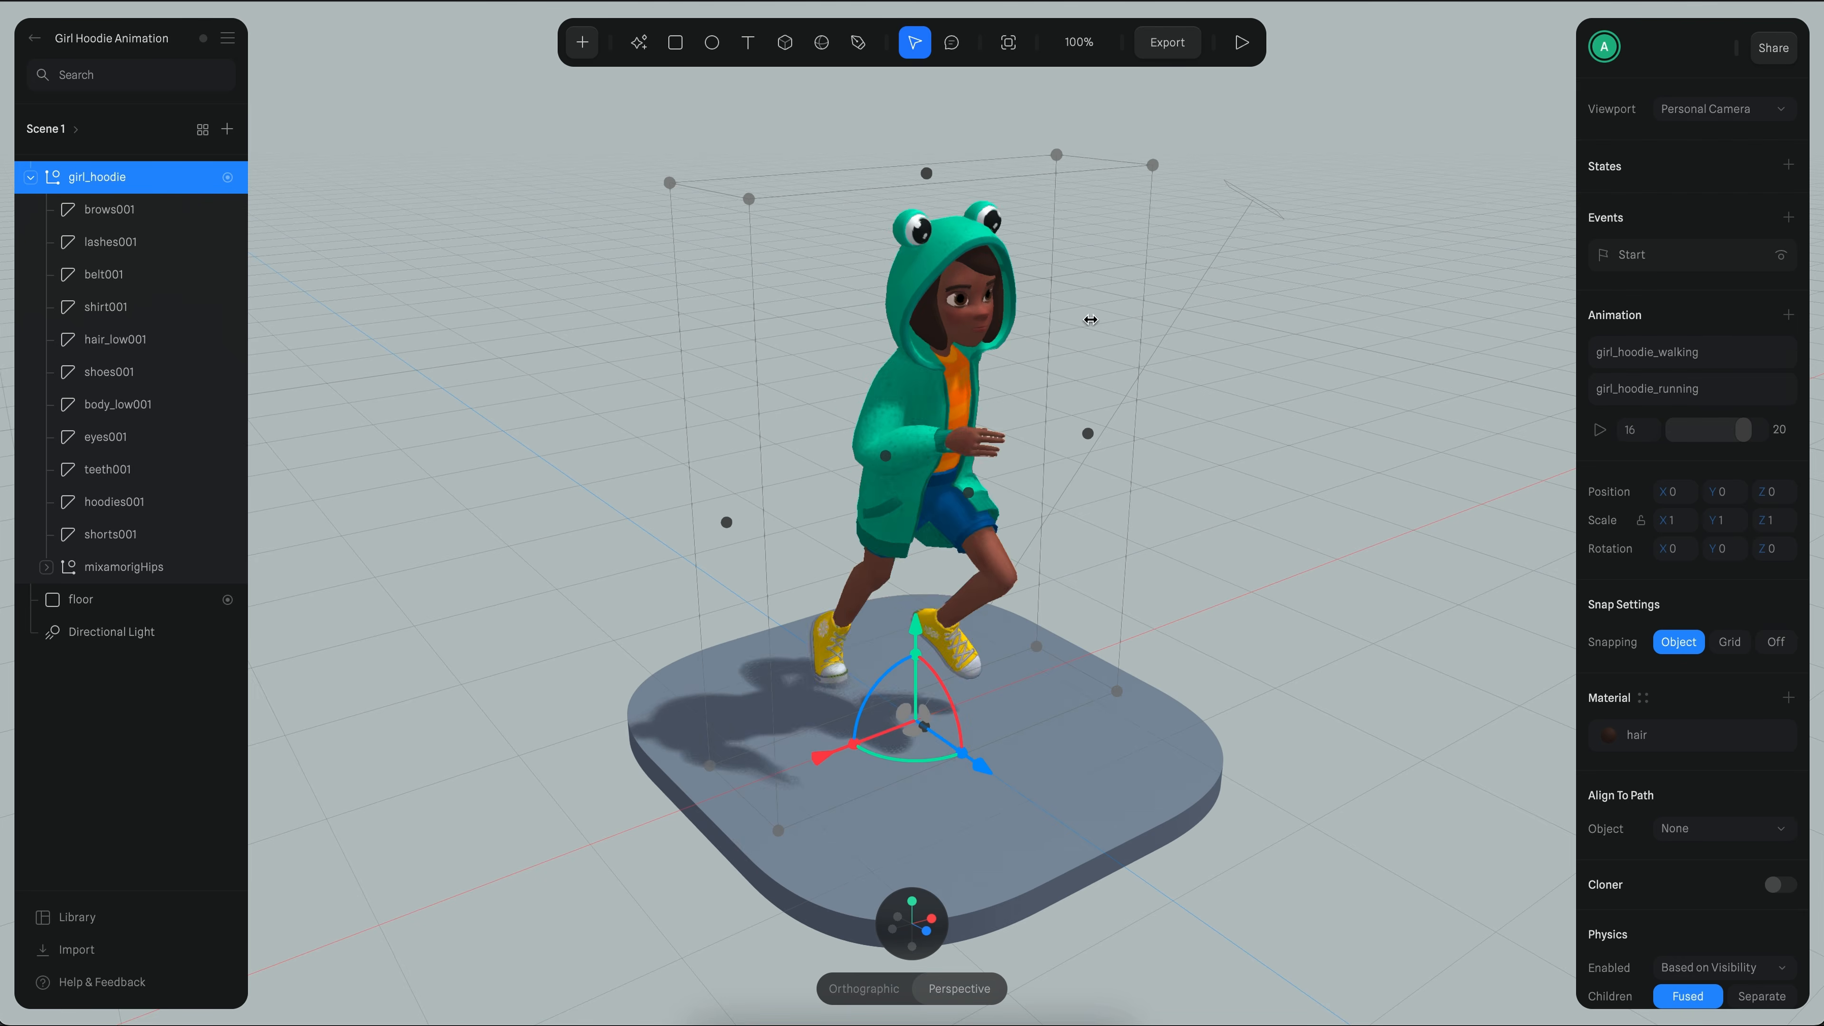
- Preview the girl_hoodie_walking and girl_hoodie_running animations in turn on the model
click(1658, 363)
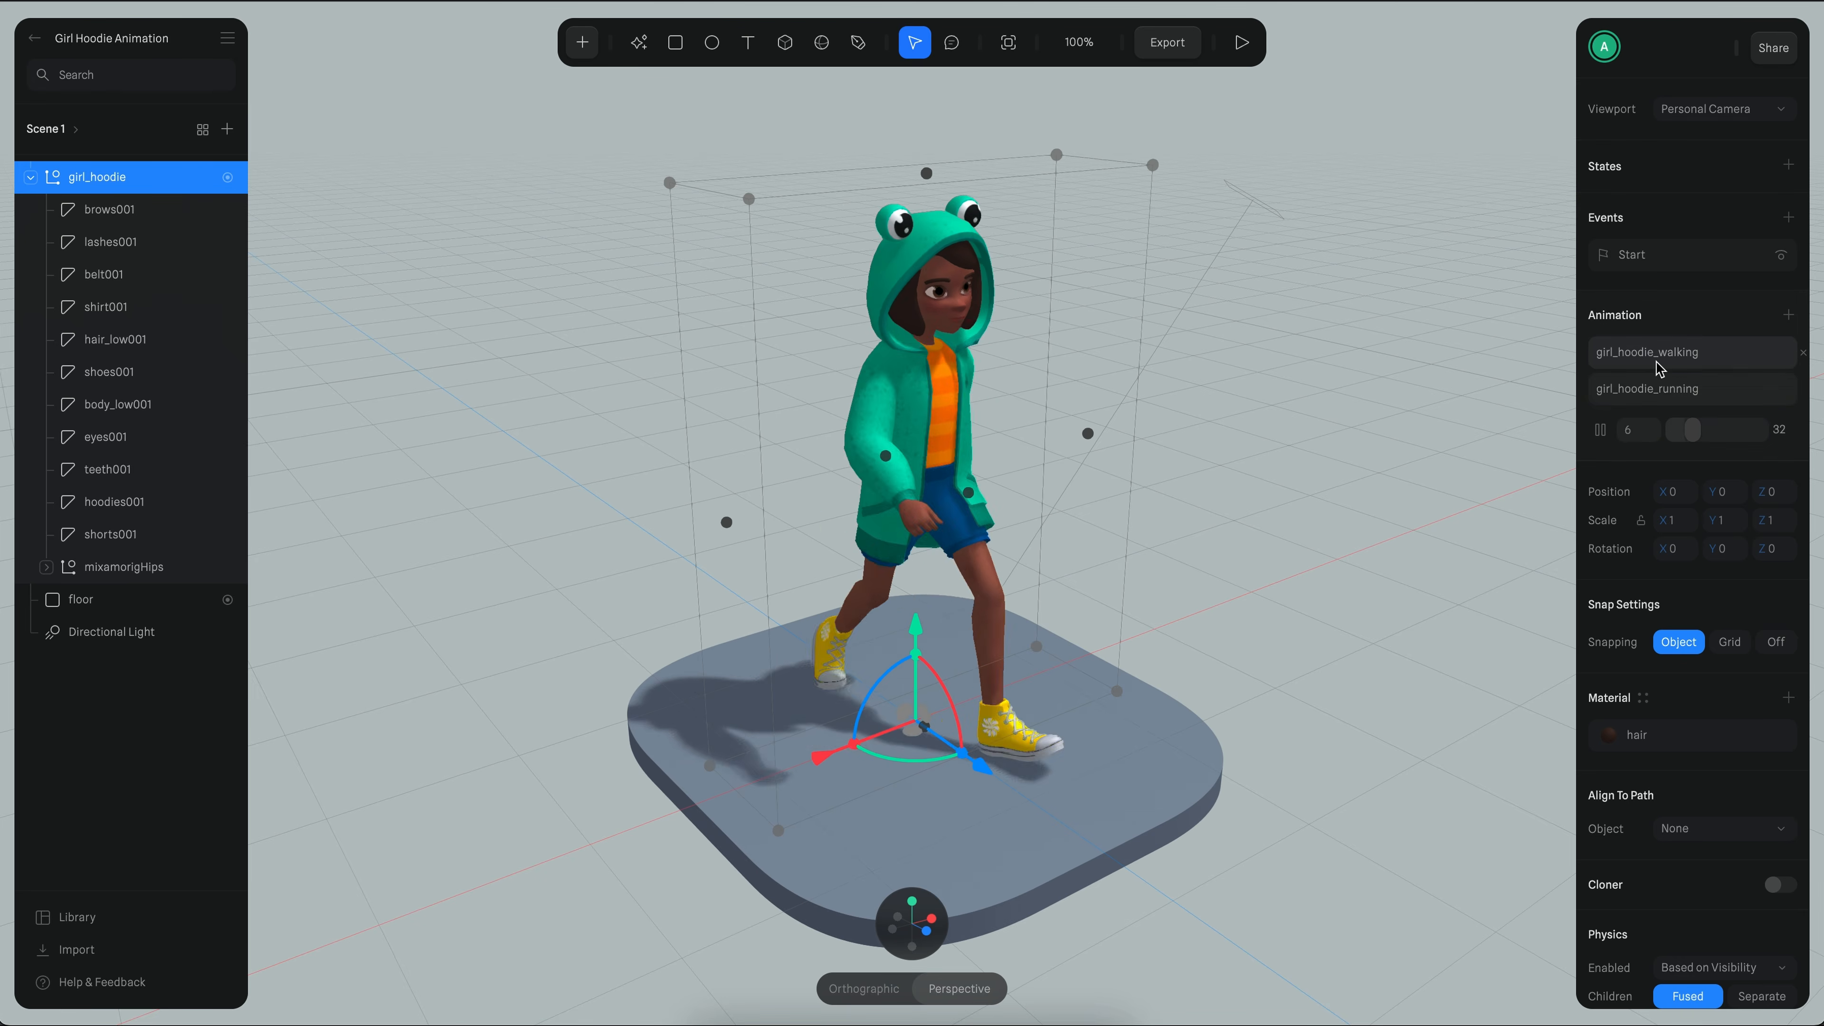
click(1644, 390)
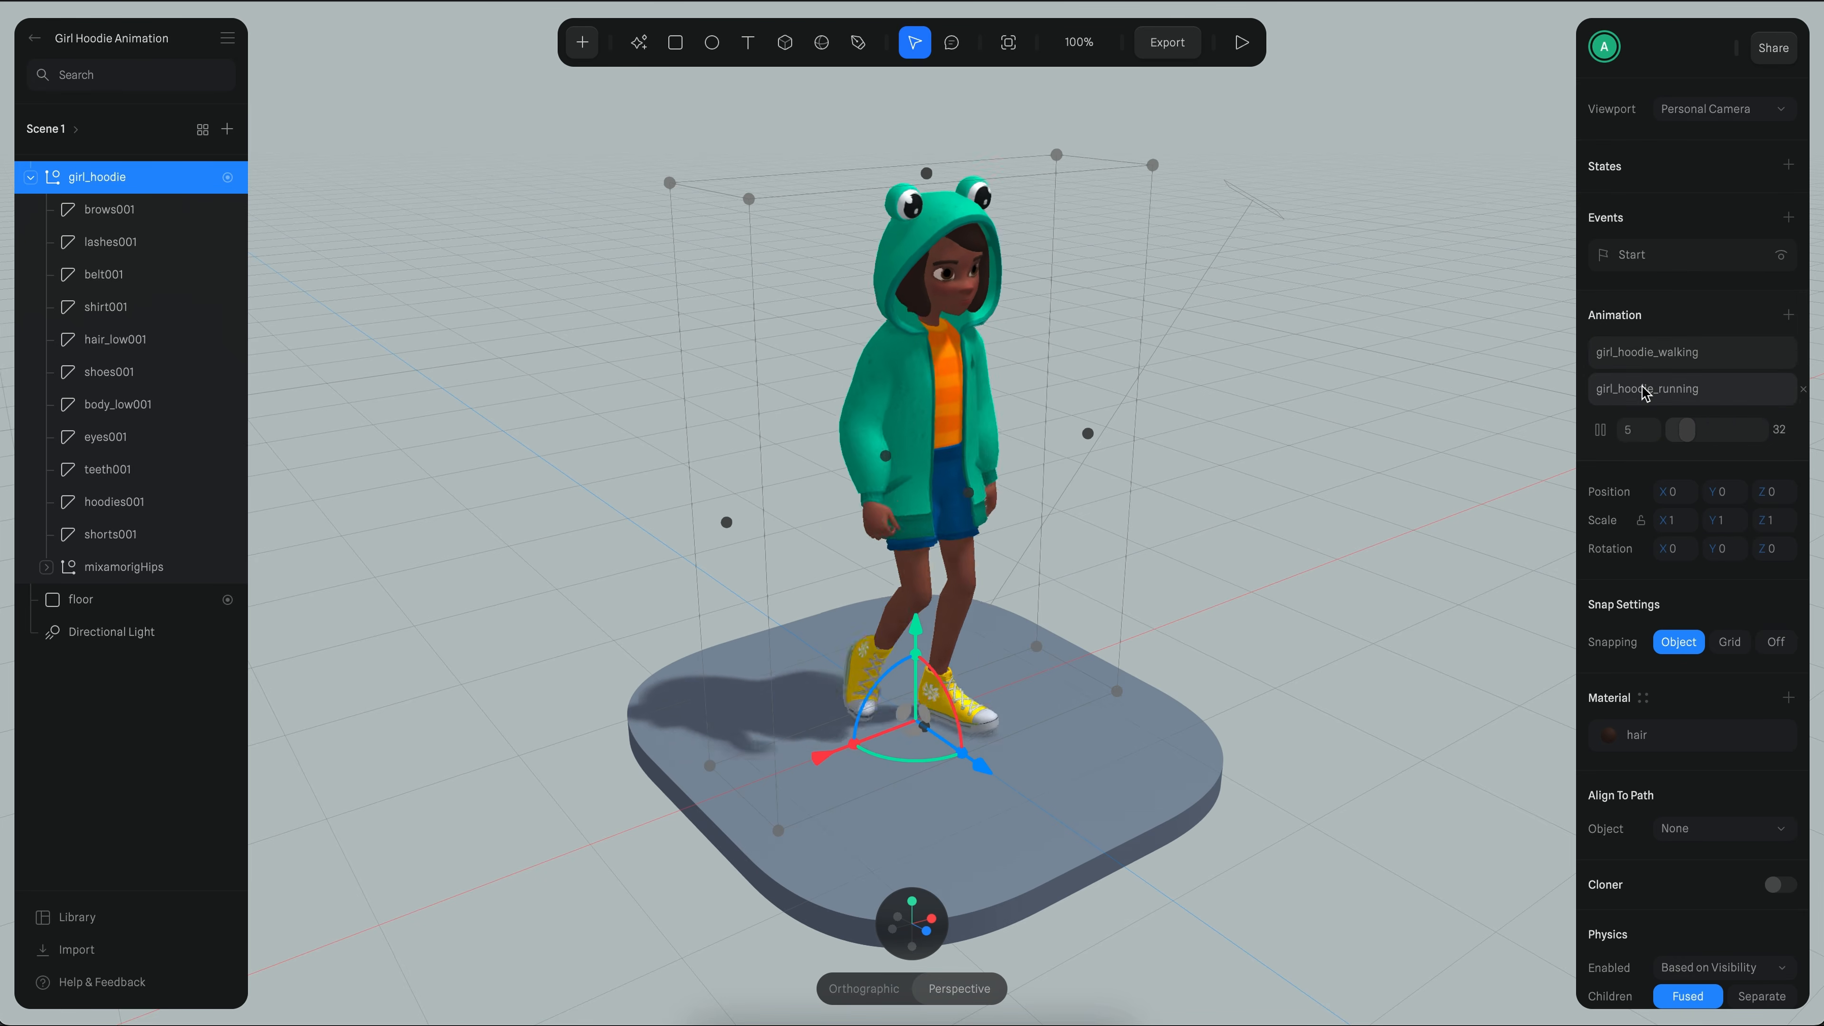
click(1644, 359)
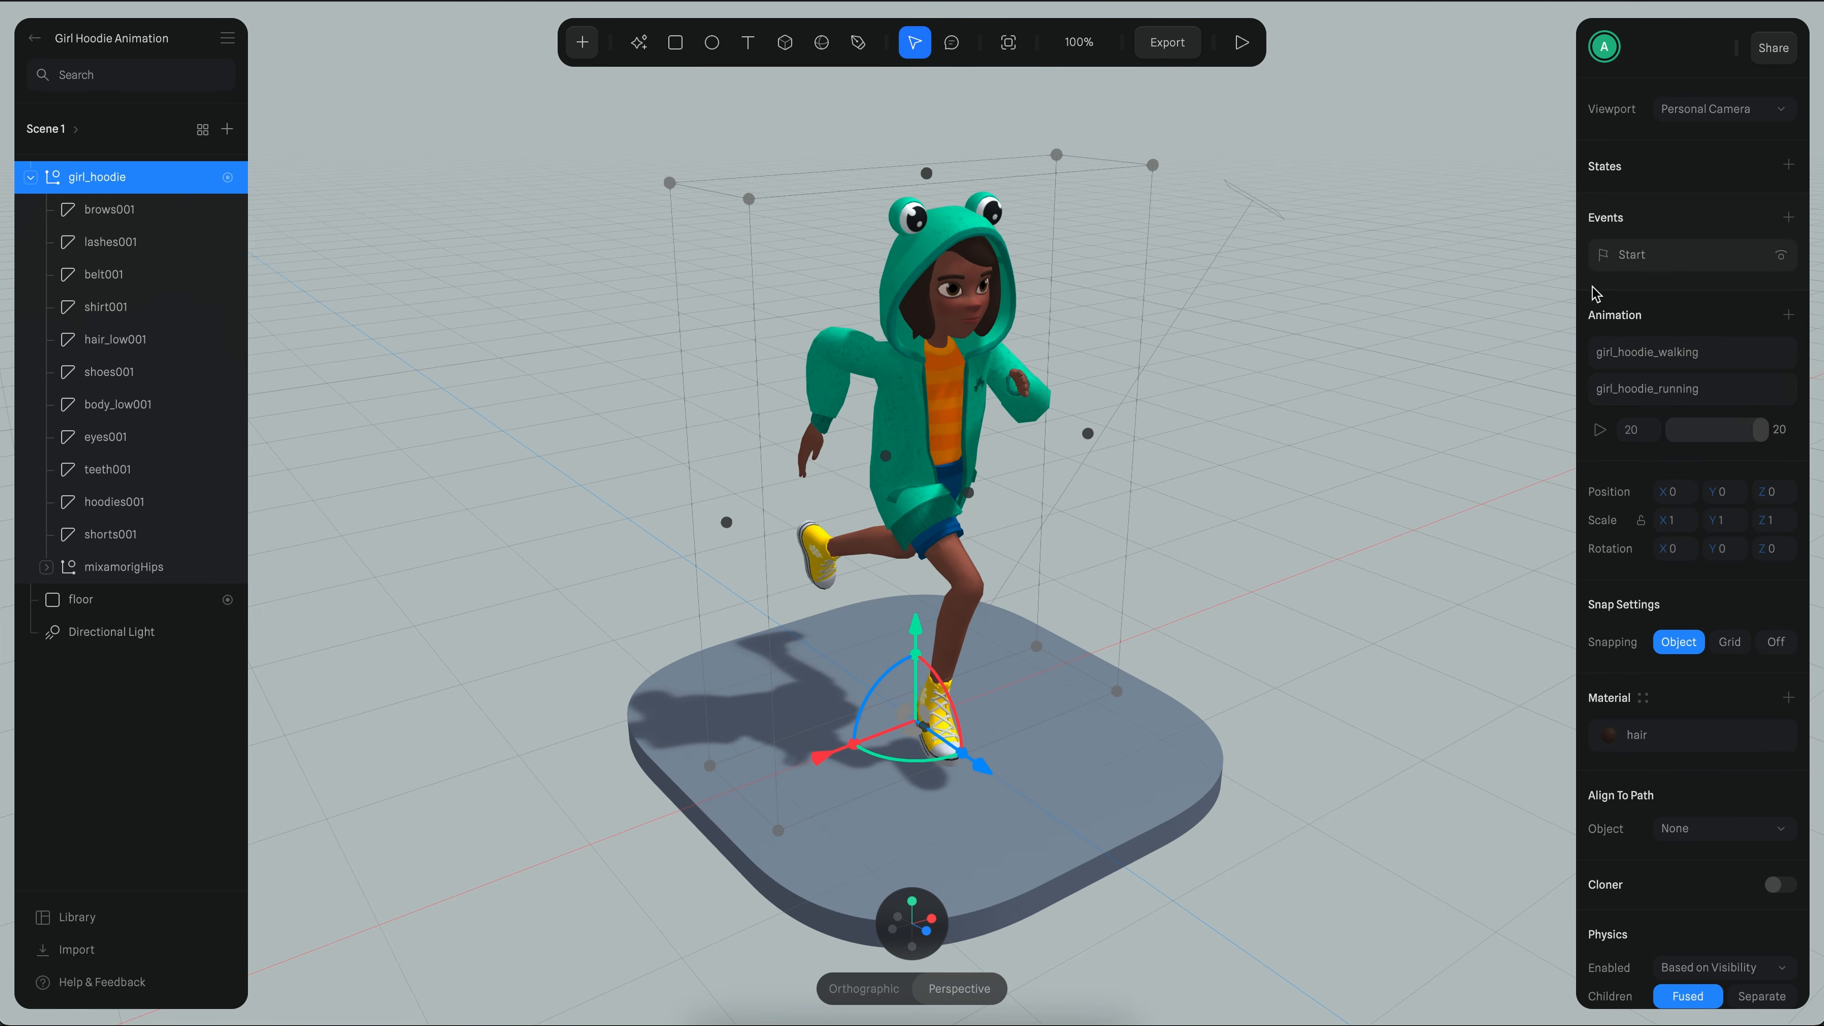
- Choose girl_hoodie_walking as the animation for the model's Start event and check it in play mode
click(1648, 260)
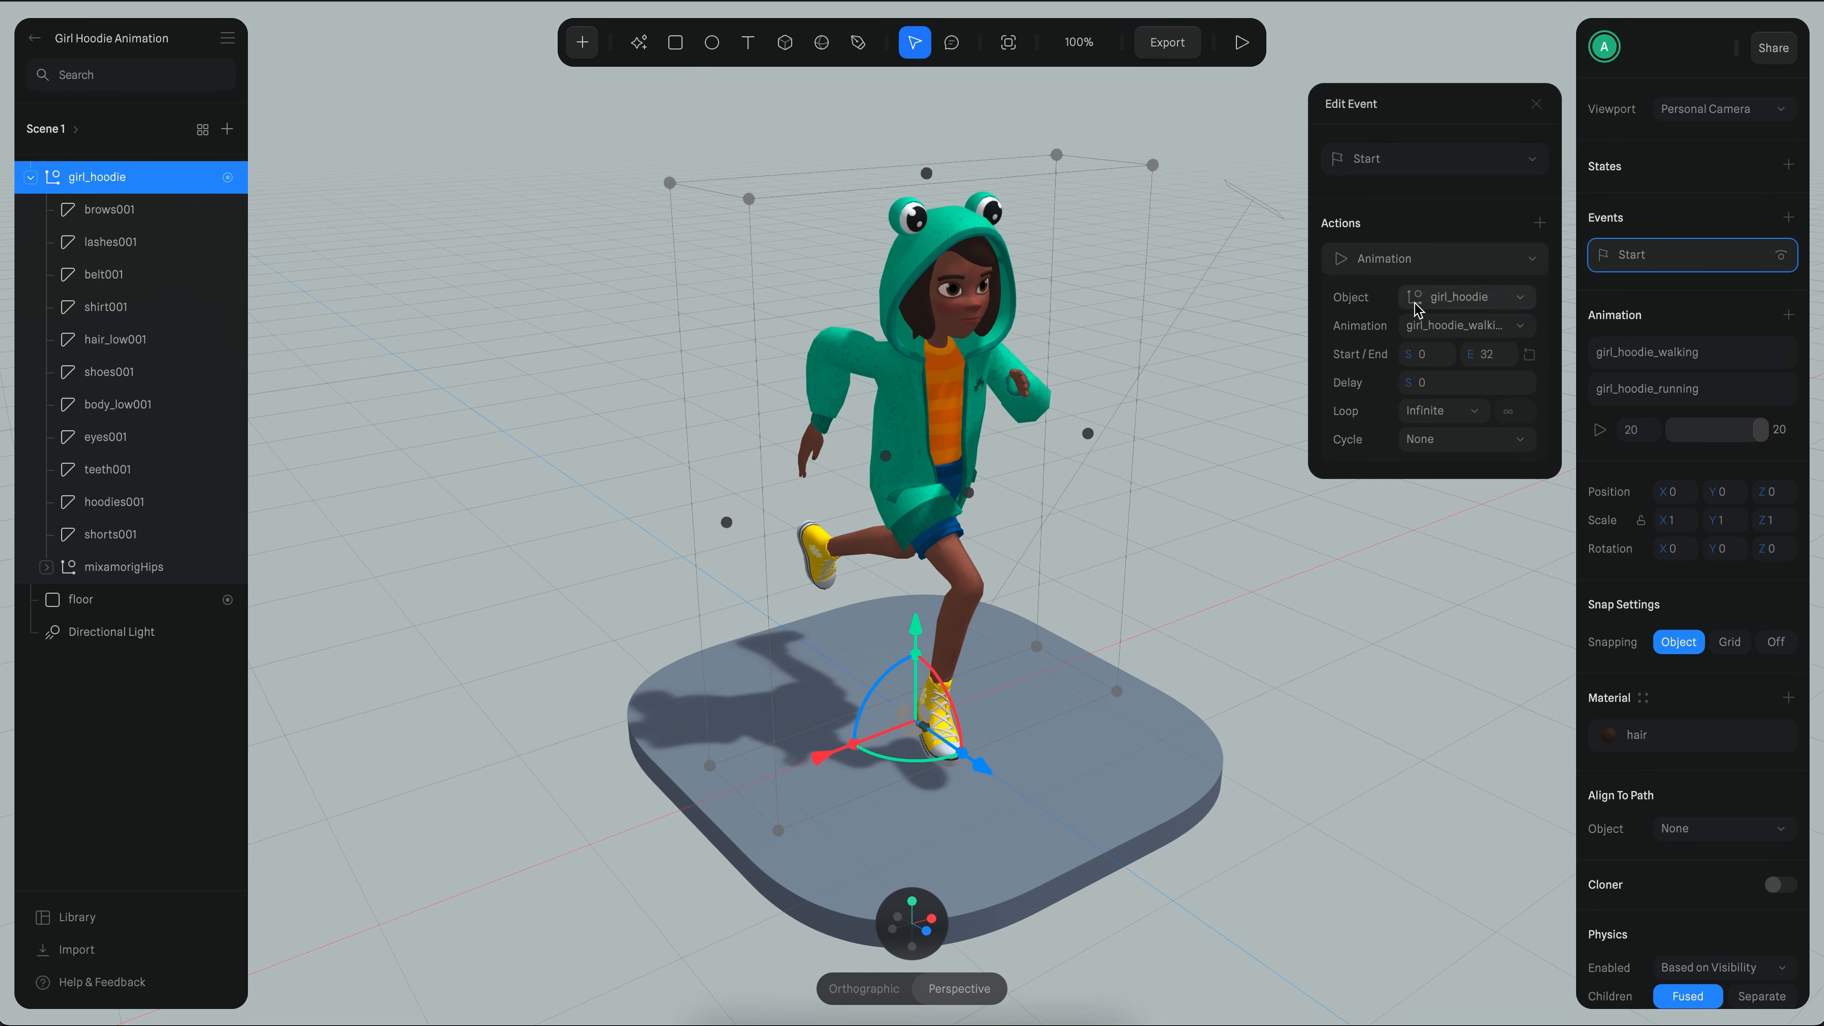
click(1442, 332)
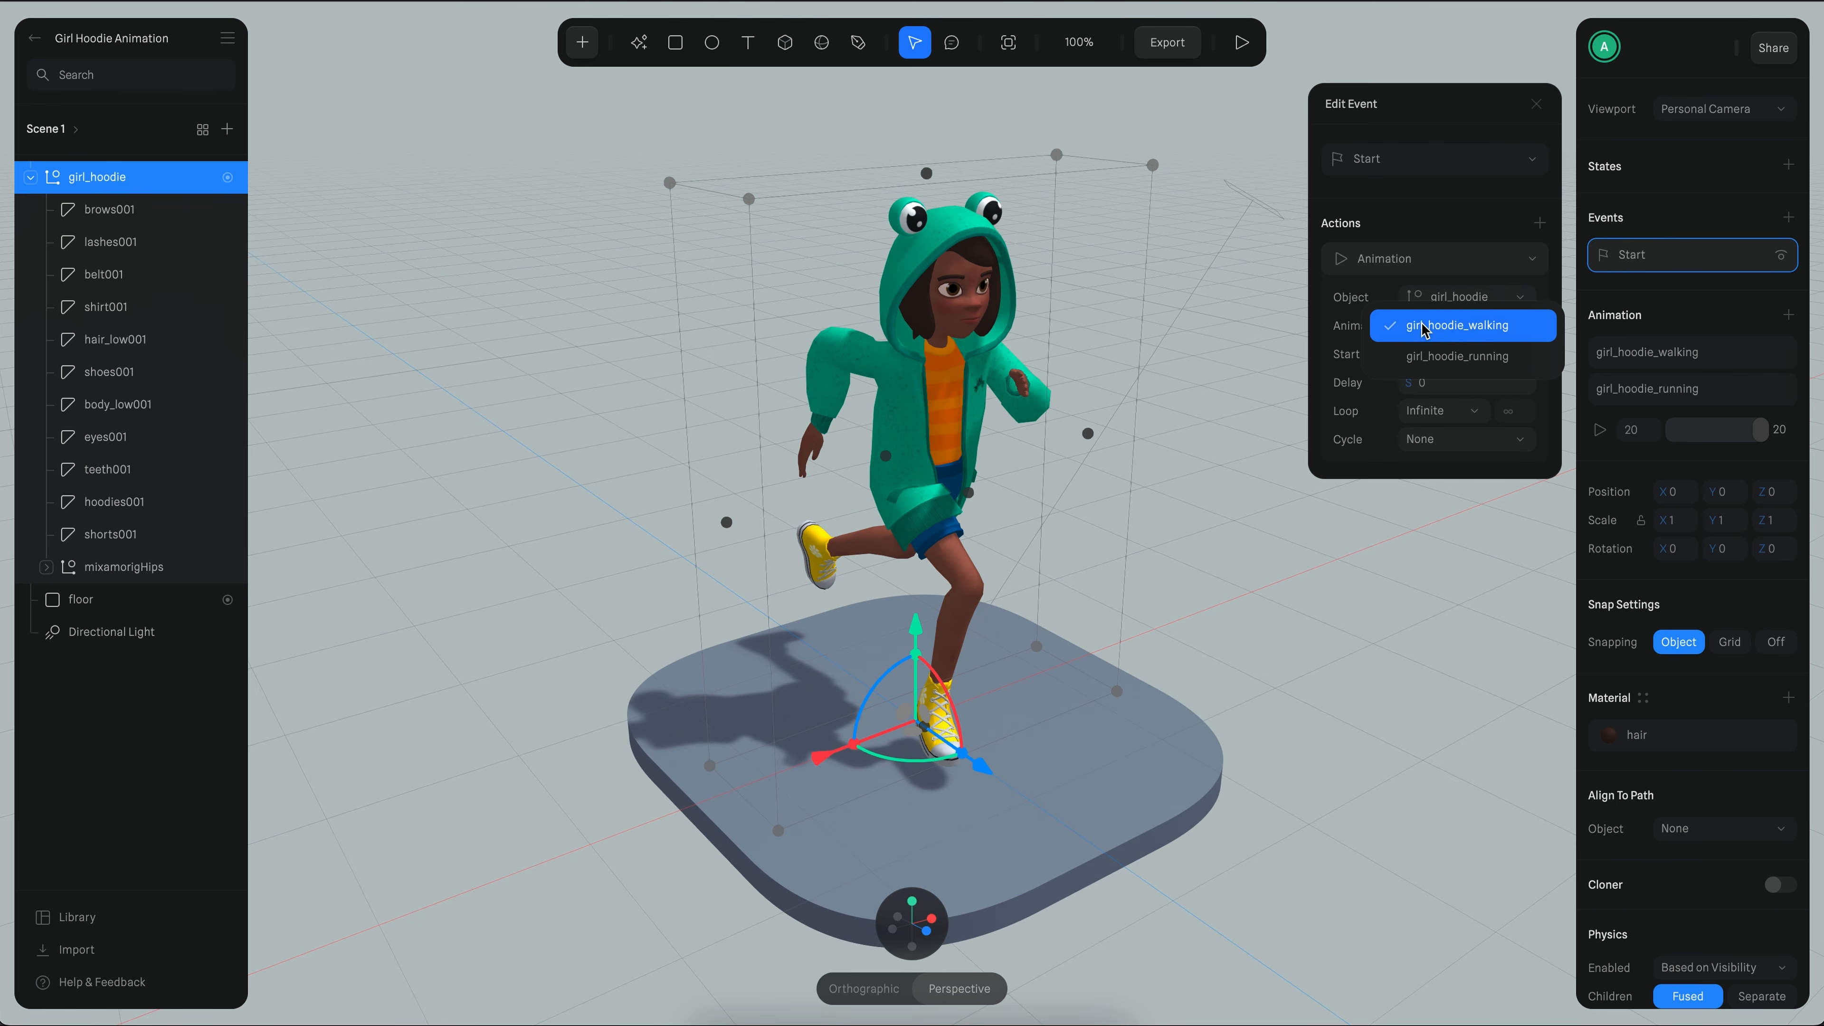
click(1452, 332)
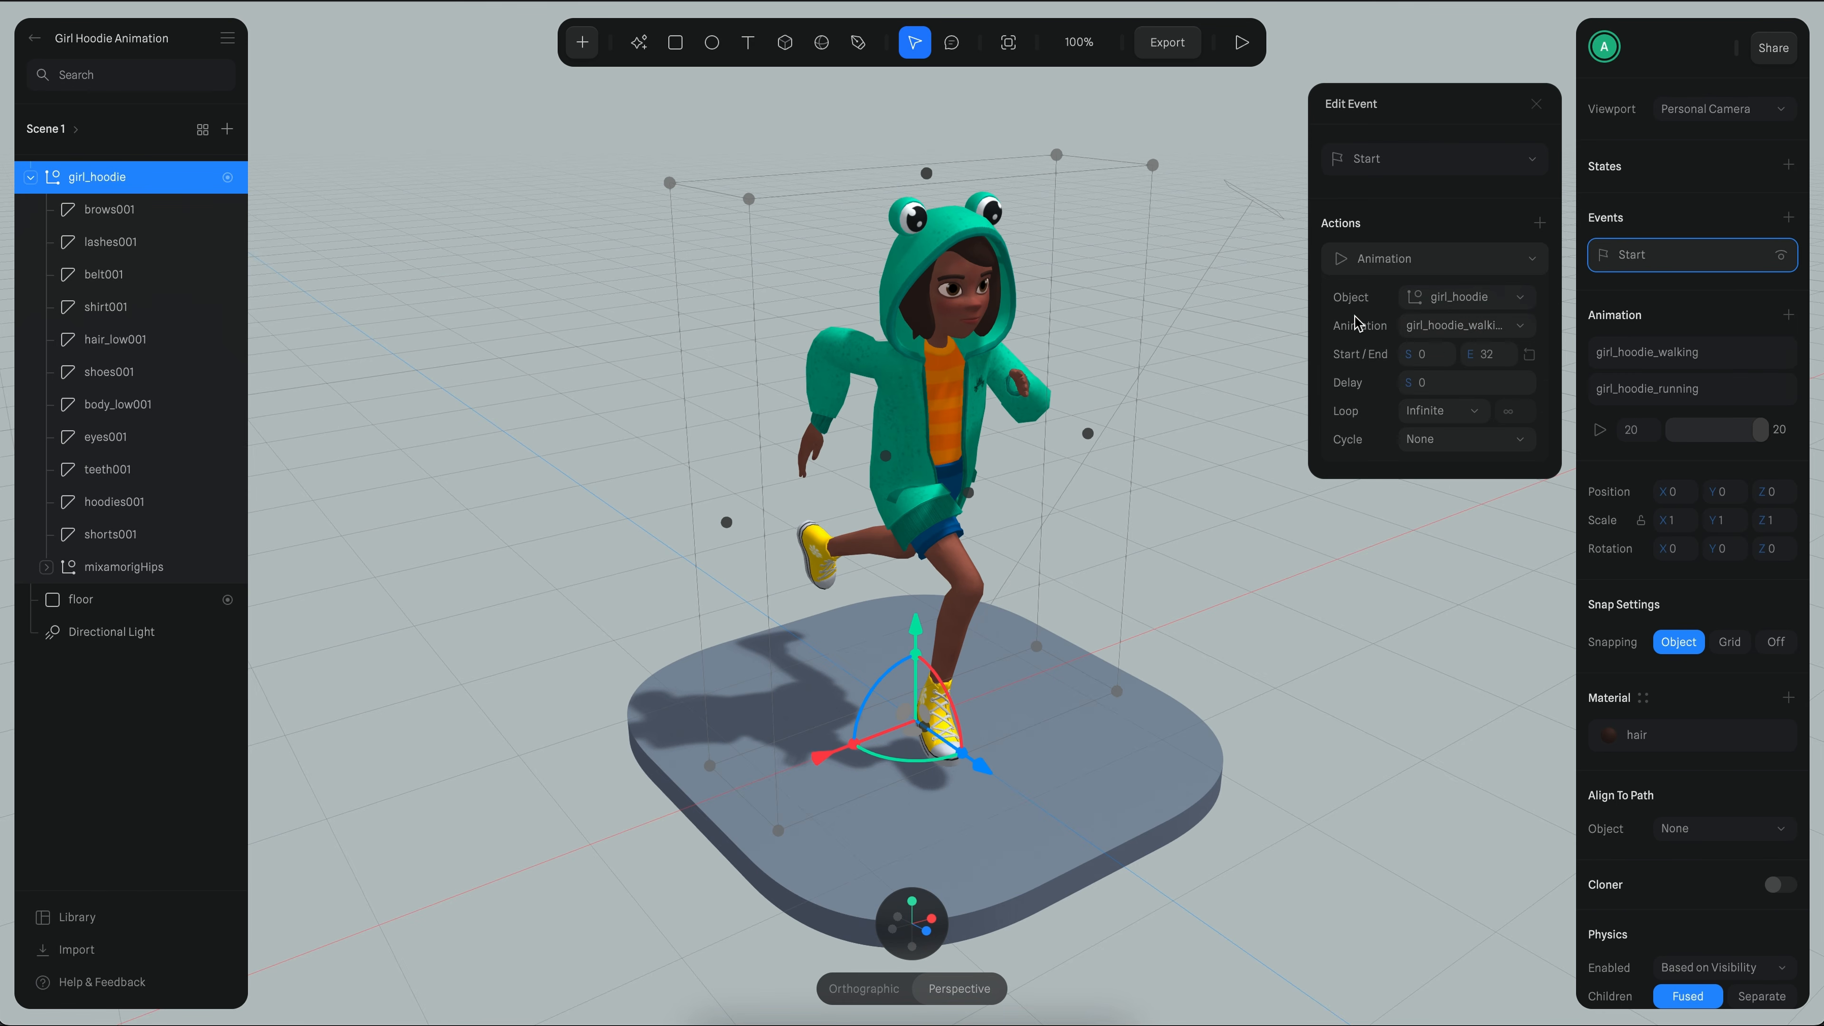
click(1239, 44)
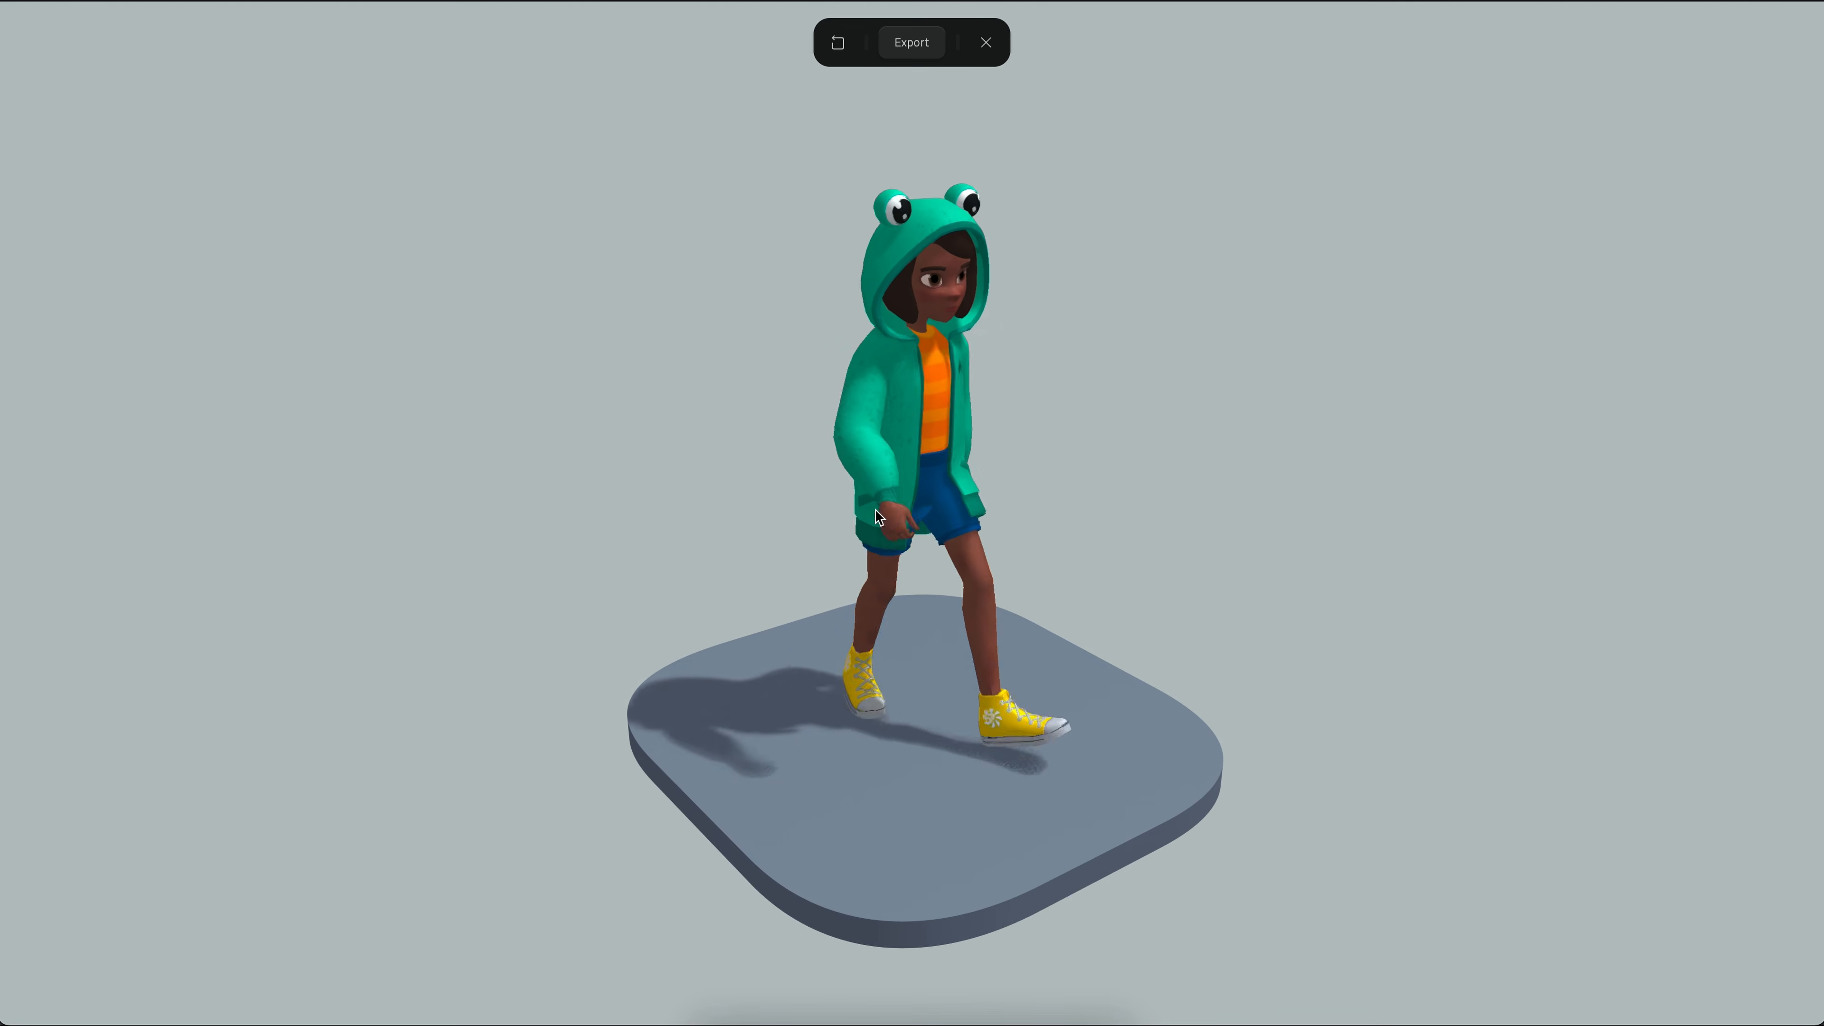
click(986, 42)
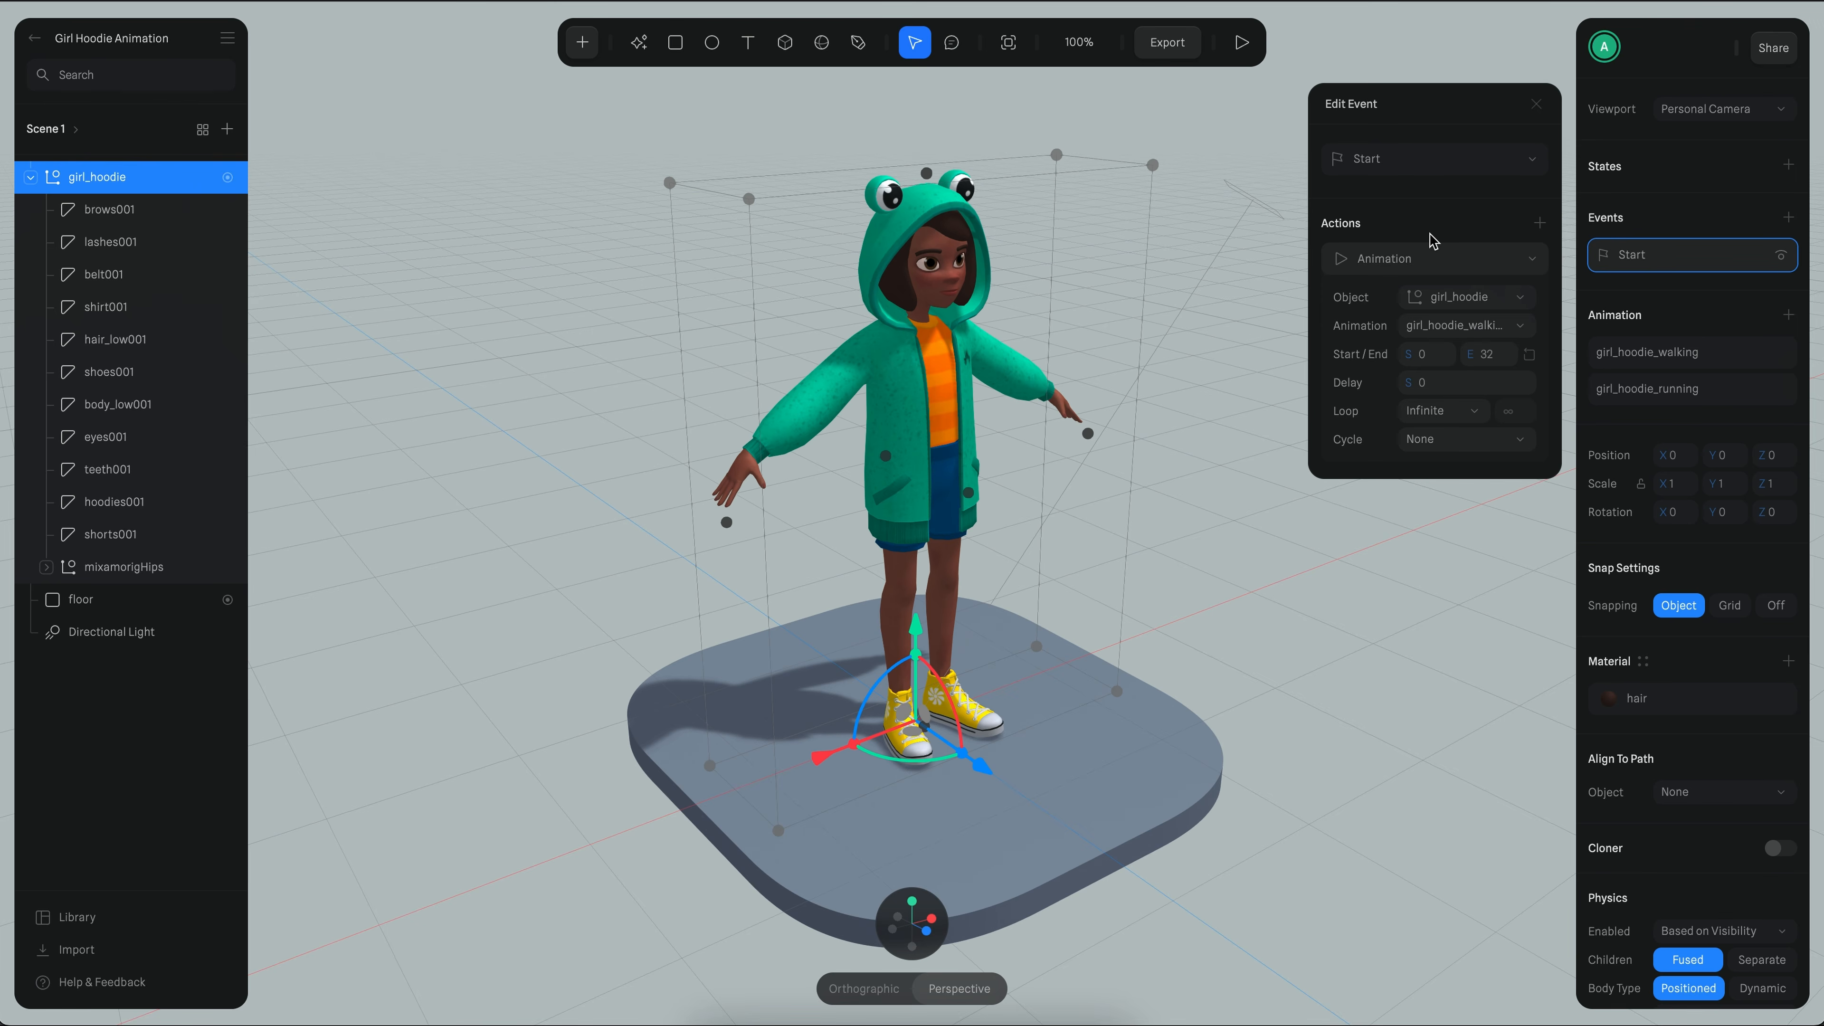
- Add a Mouse Down event to girl_hoodie with an Animation action playing girl_hoodie_running, and preview the scene
mouse_move(1811, 258)
click(1789, 218)
click(1472, 158)
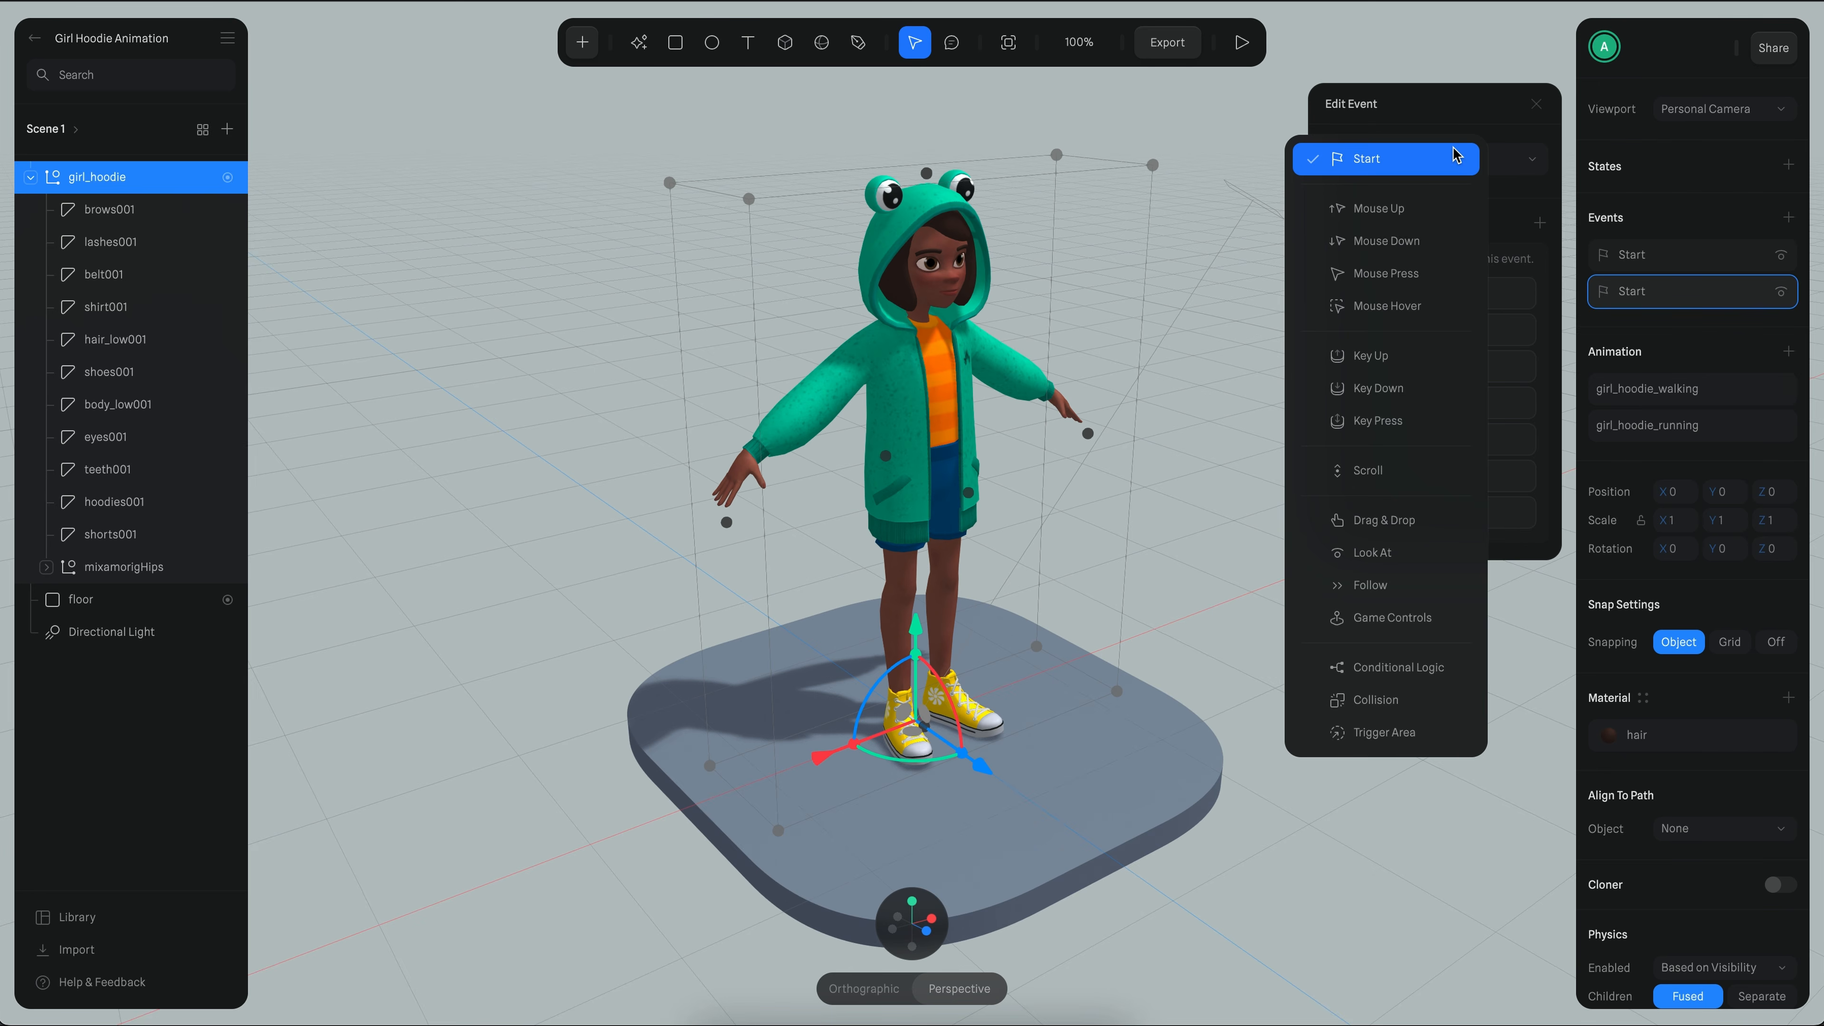
click(1393, 243)
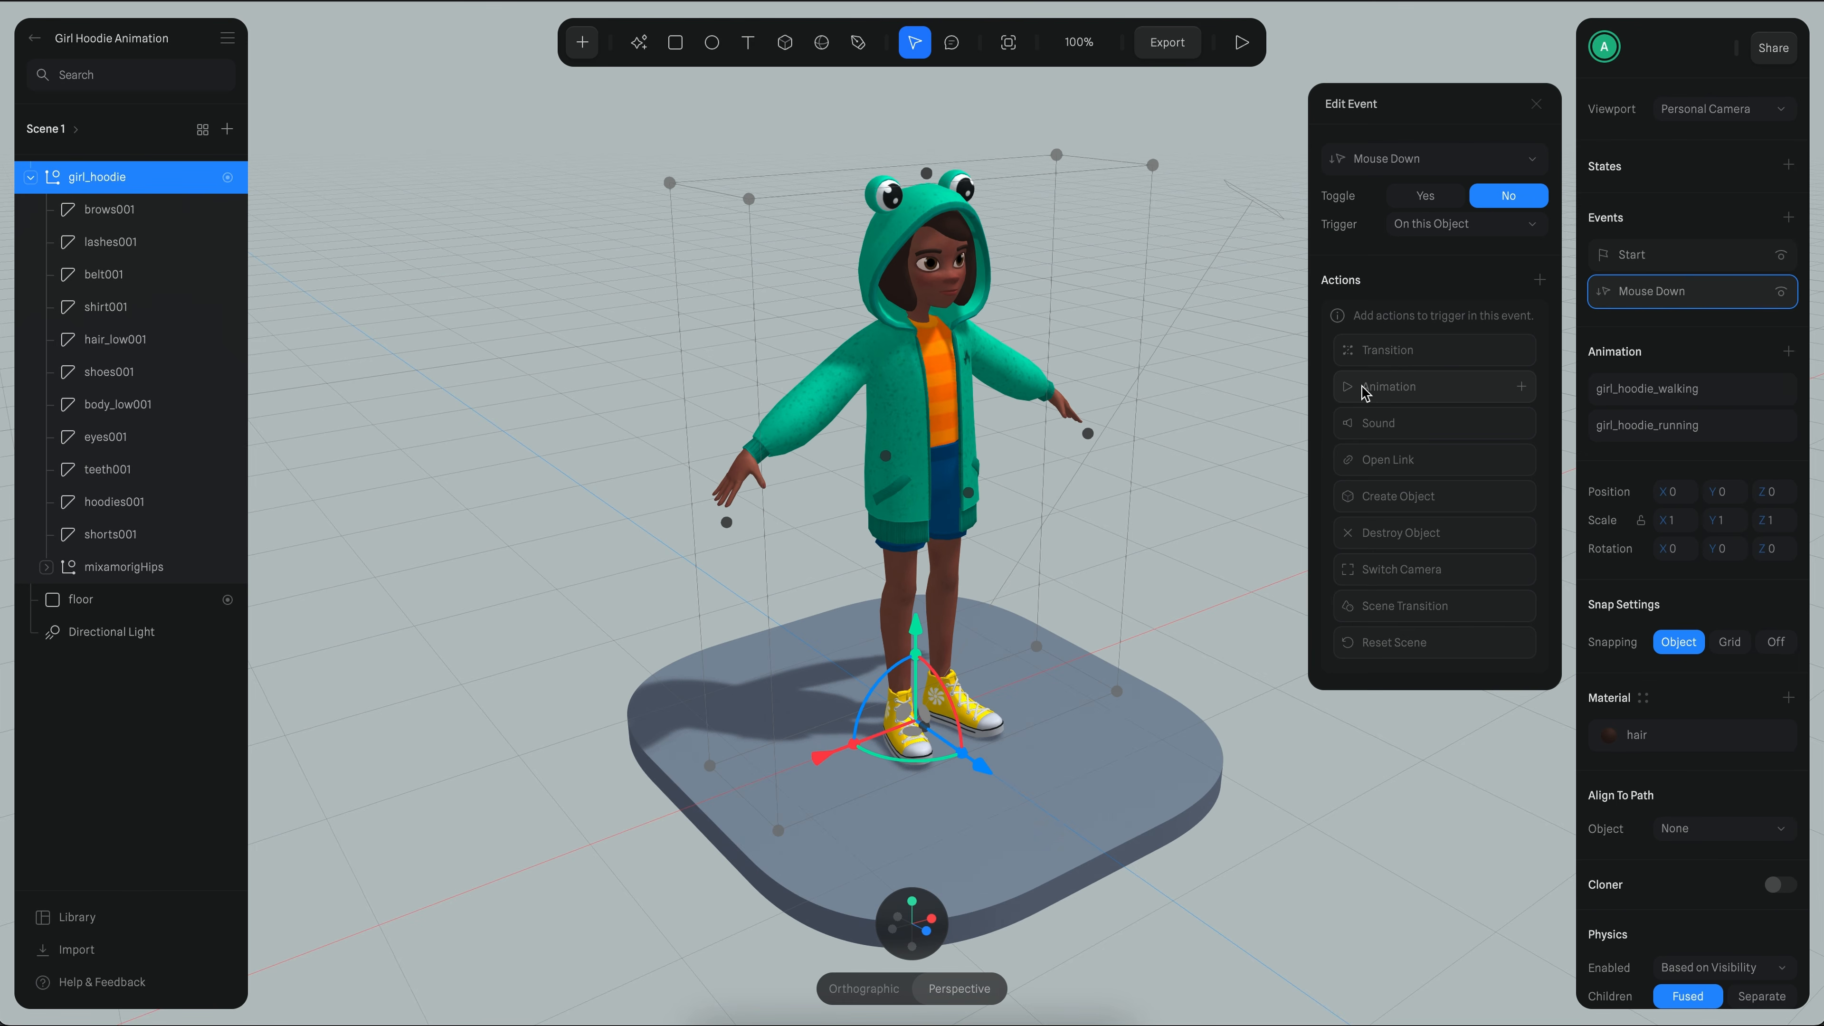
click(1391, 388)
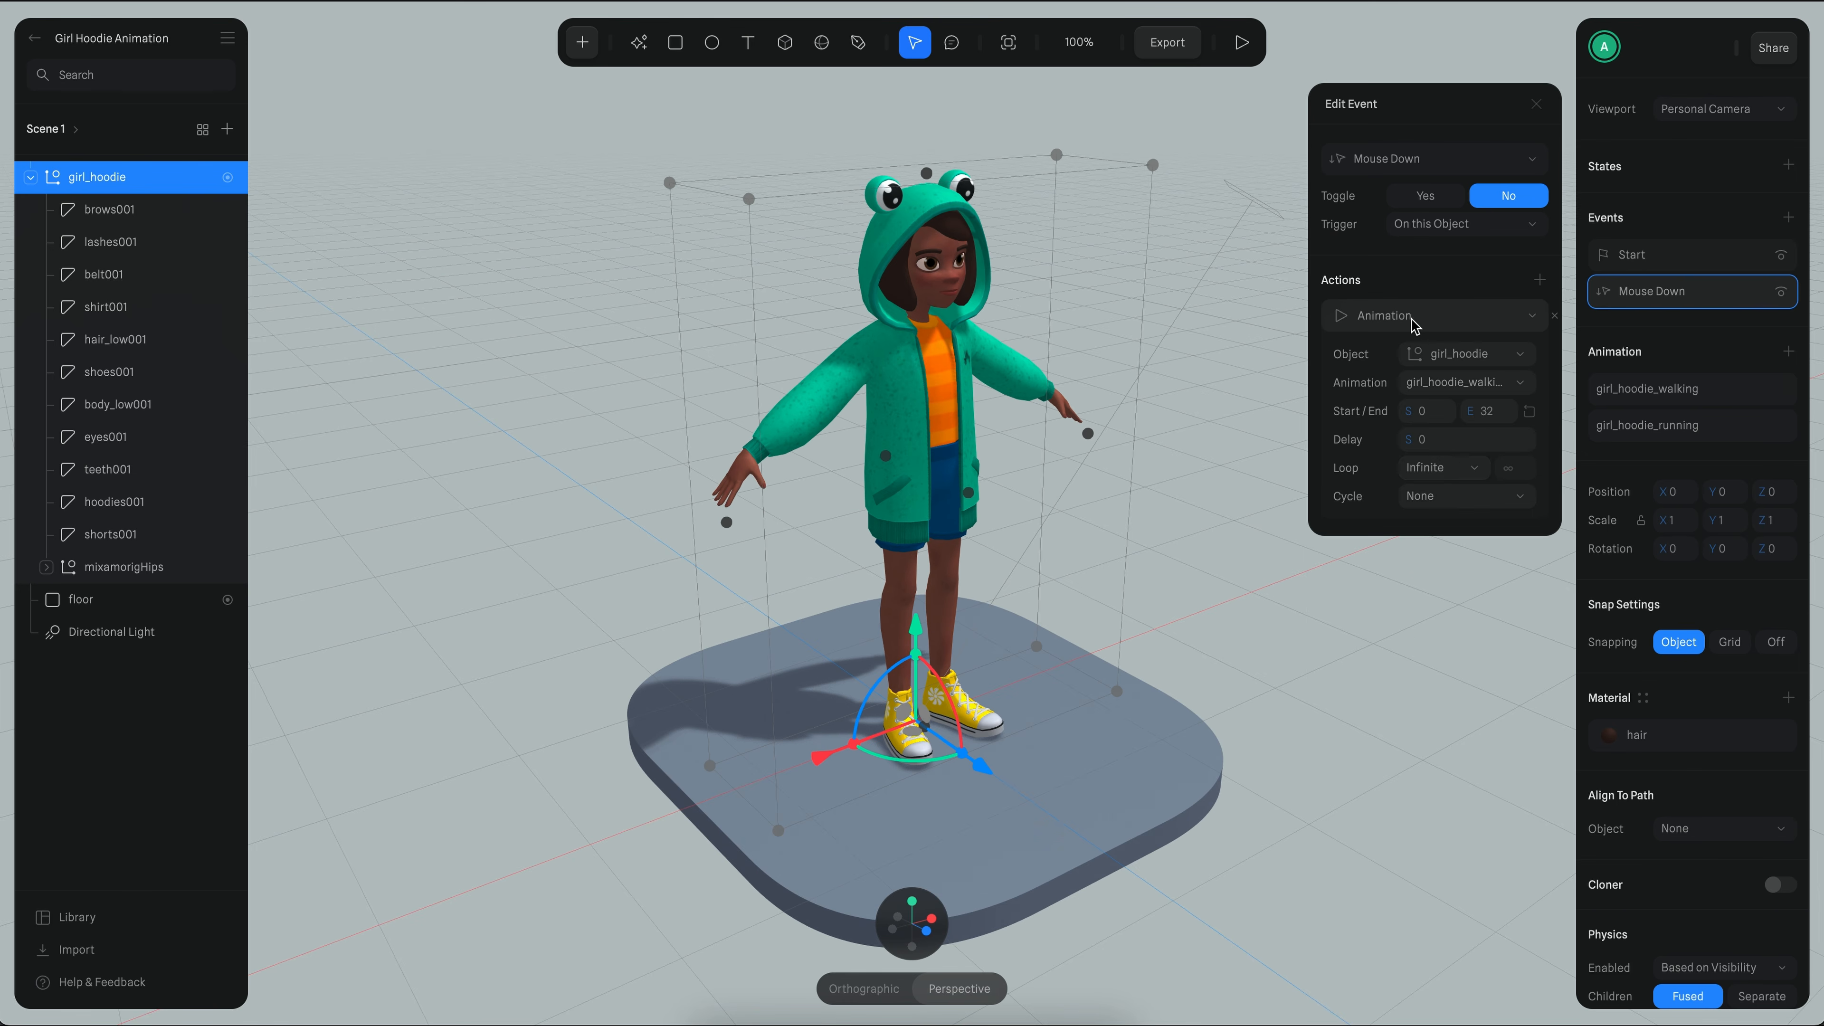
click(1470, 391)
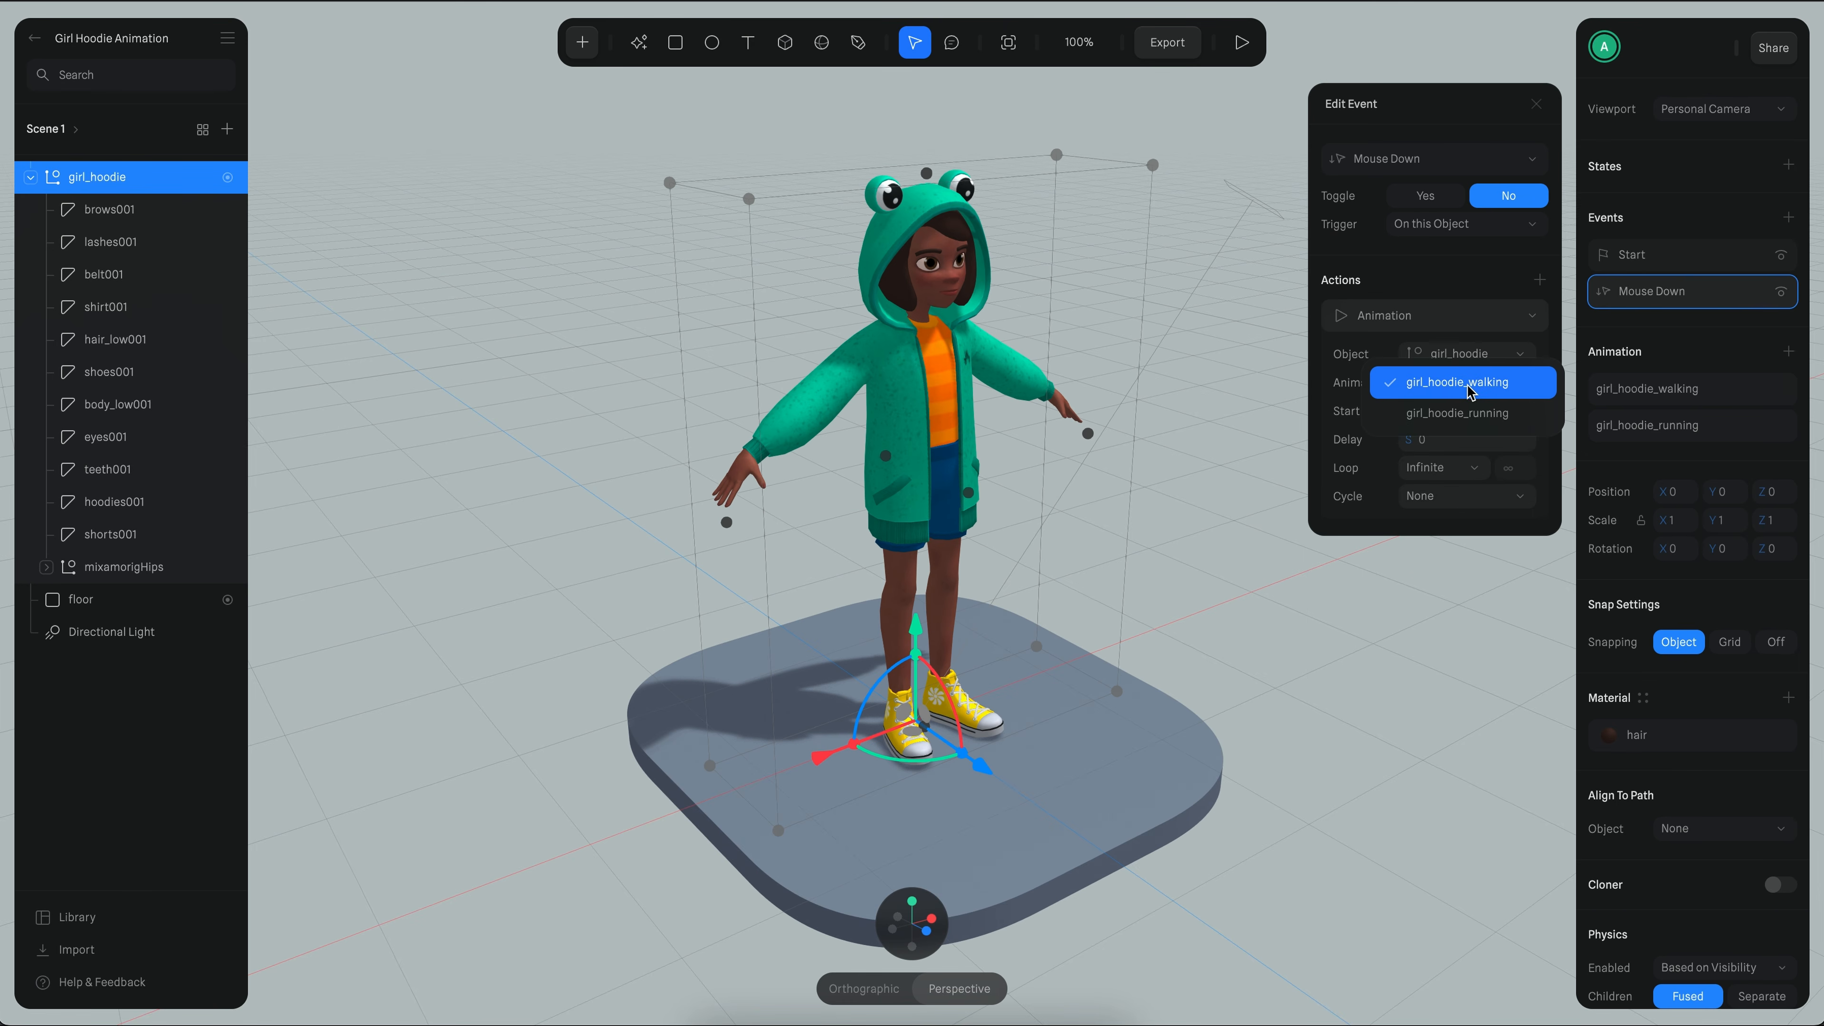
click(1432, 418)
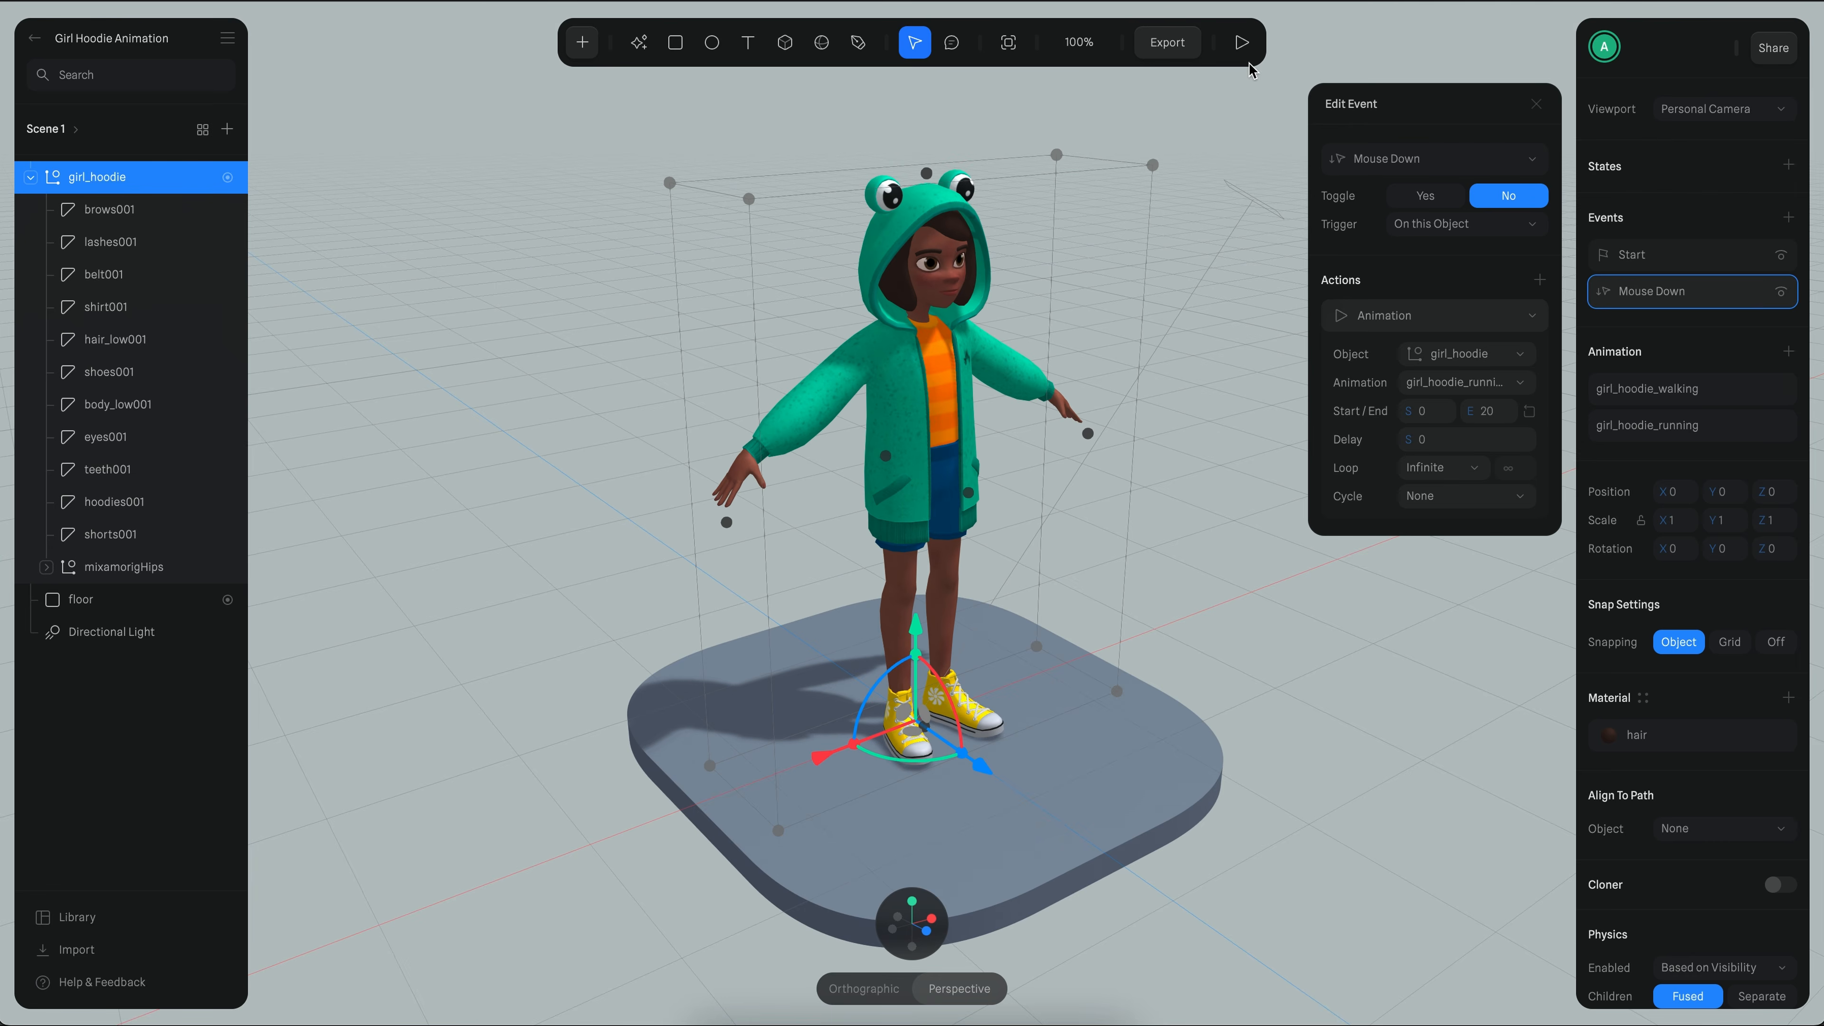
click(1242, 43)
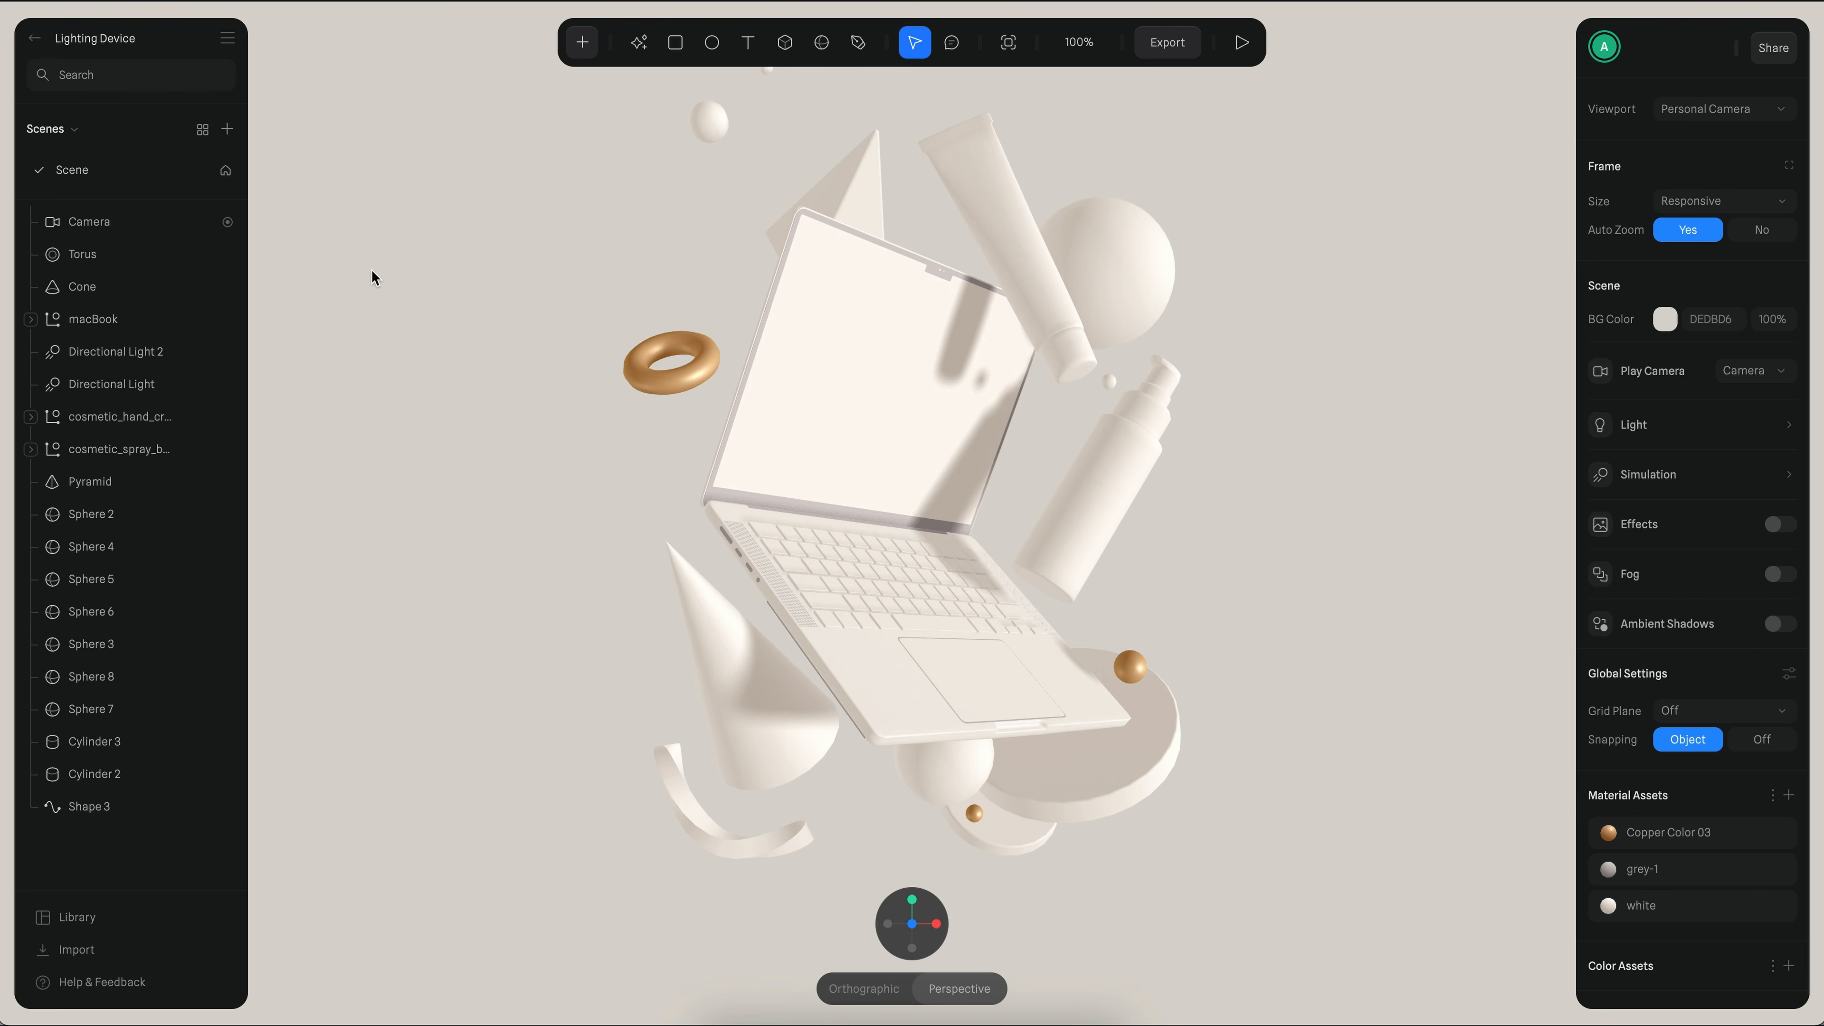
- In the Lighting Device file, duplicate the scene and set the copy's background color to 404040
right_click(90, 170)
click(157, 198)
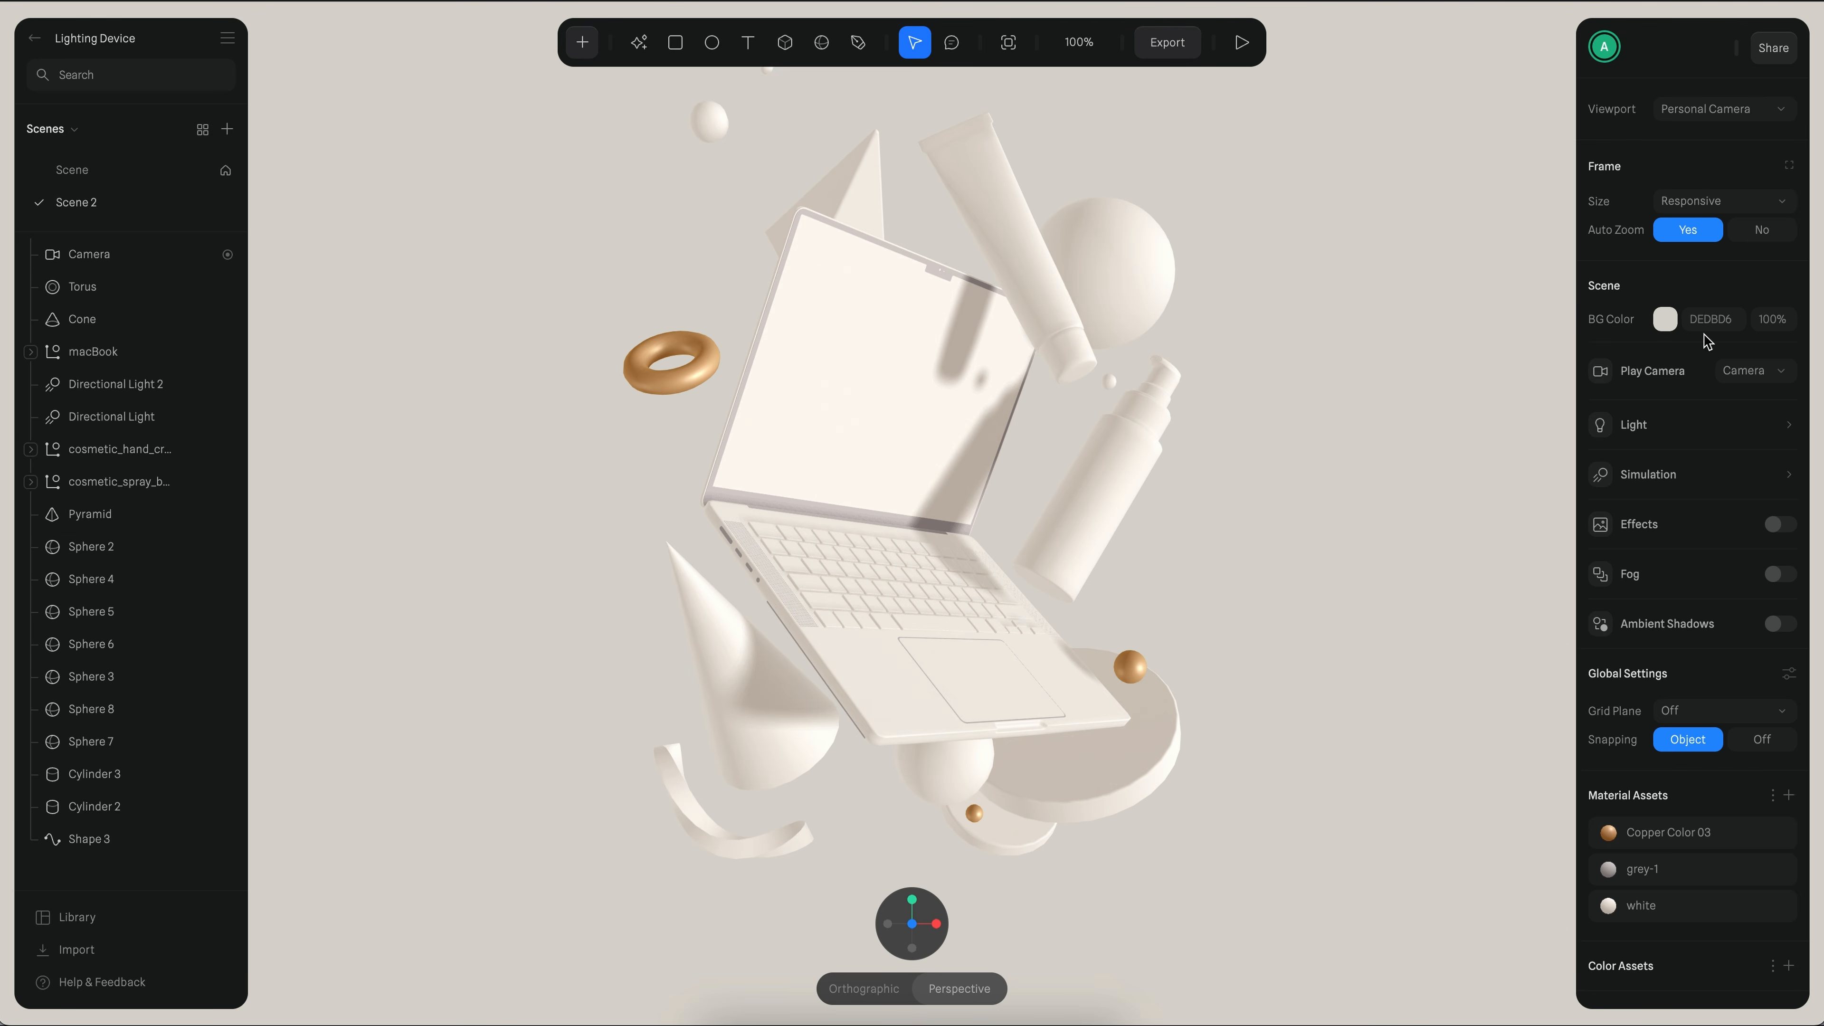
click(1664, 320)
drag(1614, 408, 1518, 508)
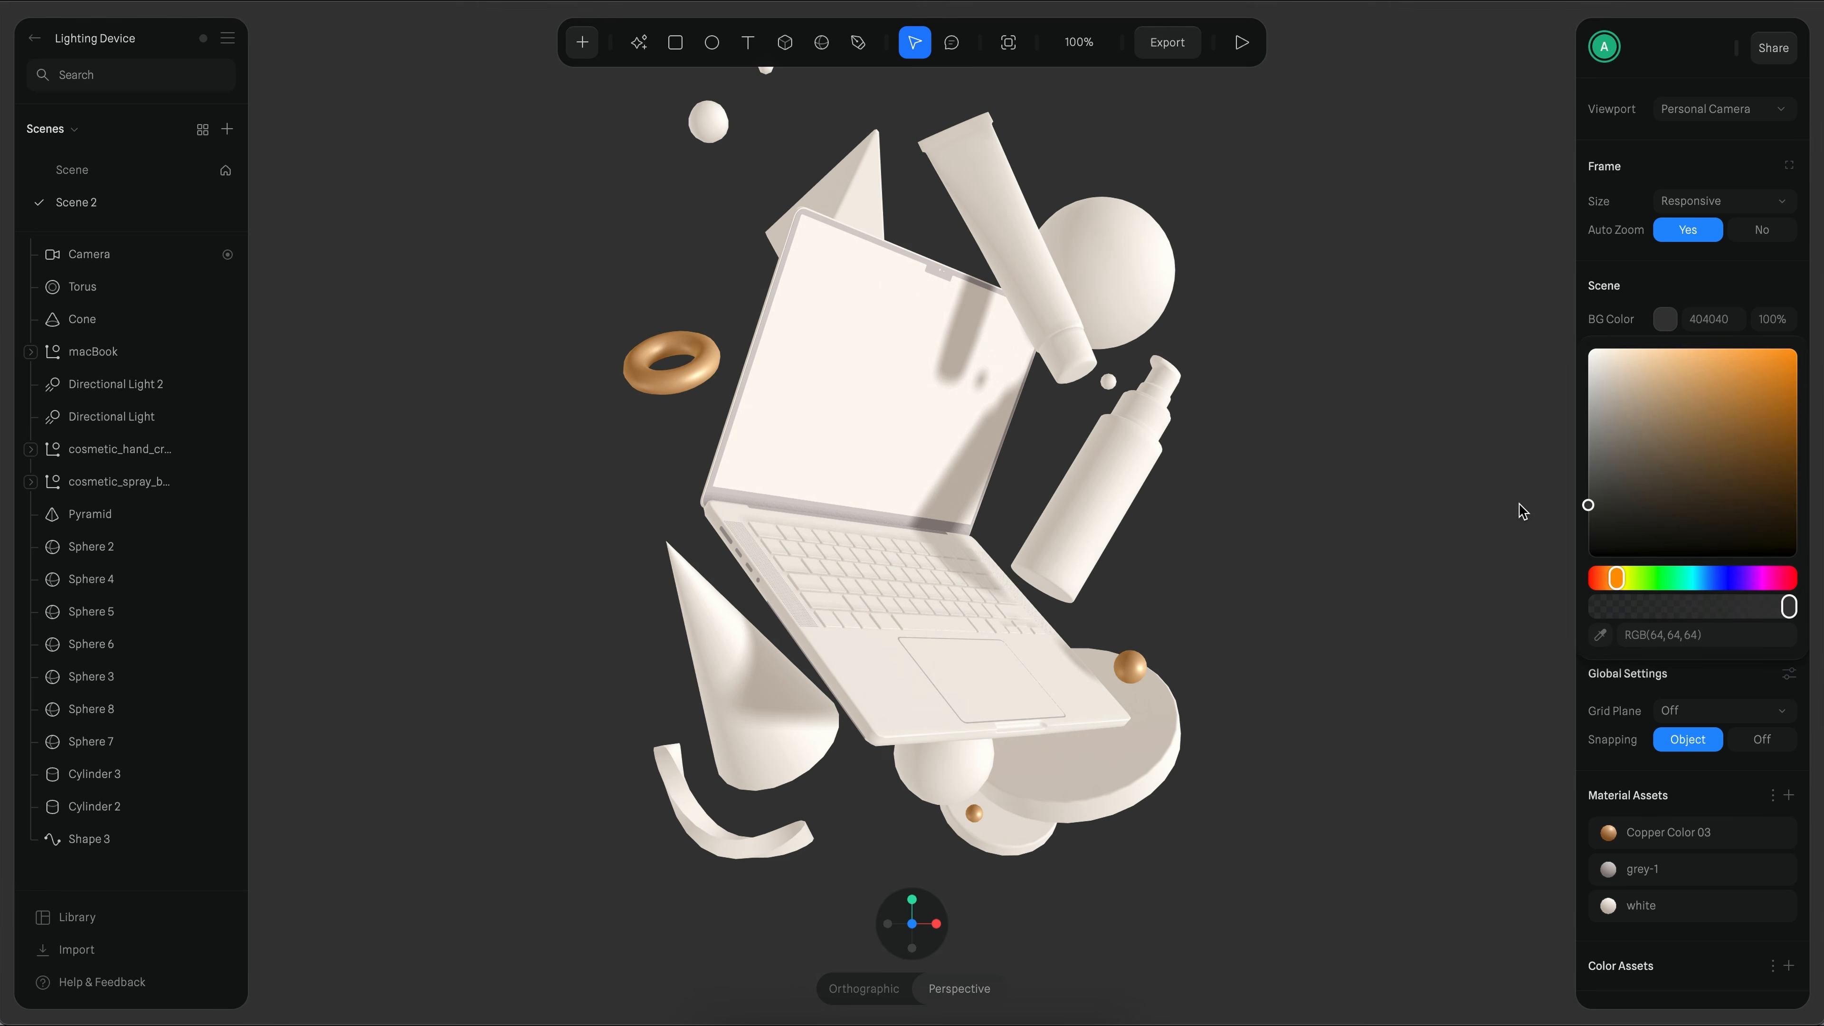
click(1374, 506)
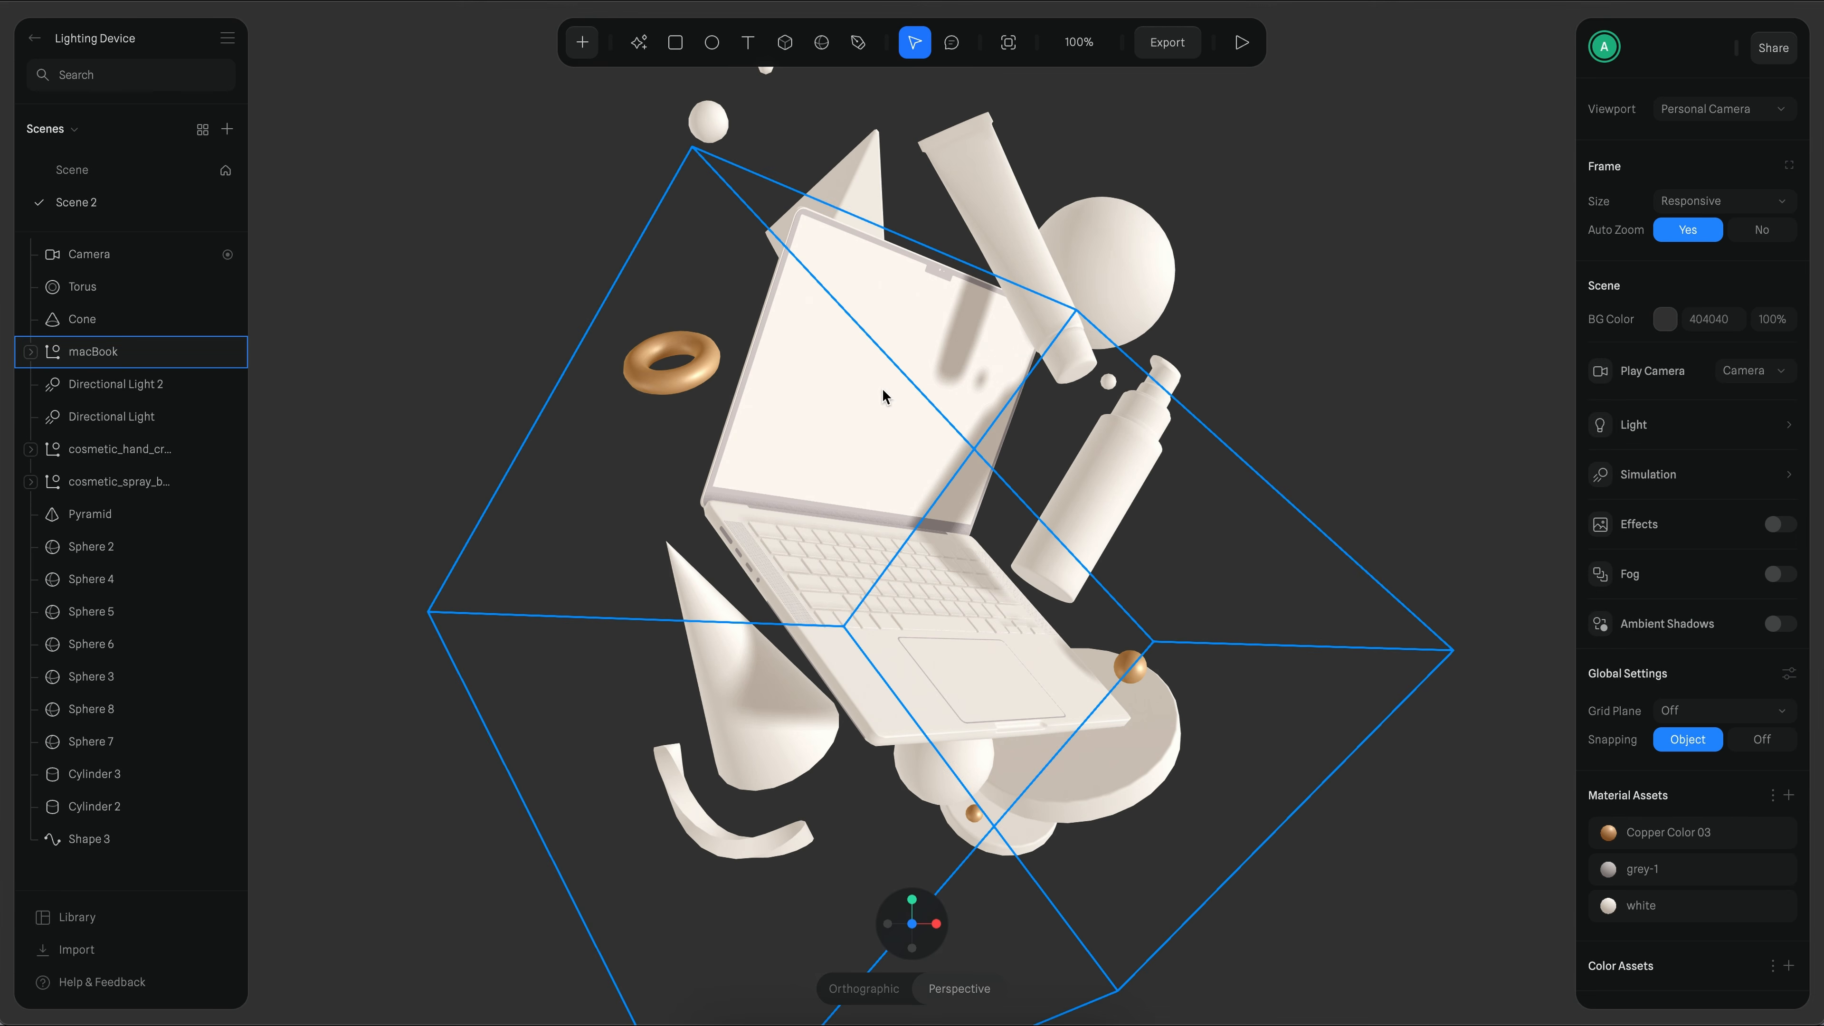
- Replace all materials of the macBook in Scene 2 with the library material Gradient for Cube 01
click(925, 344)
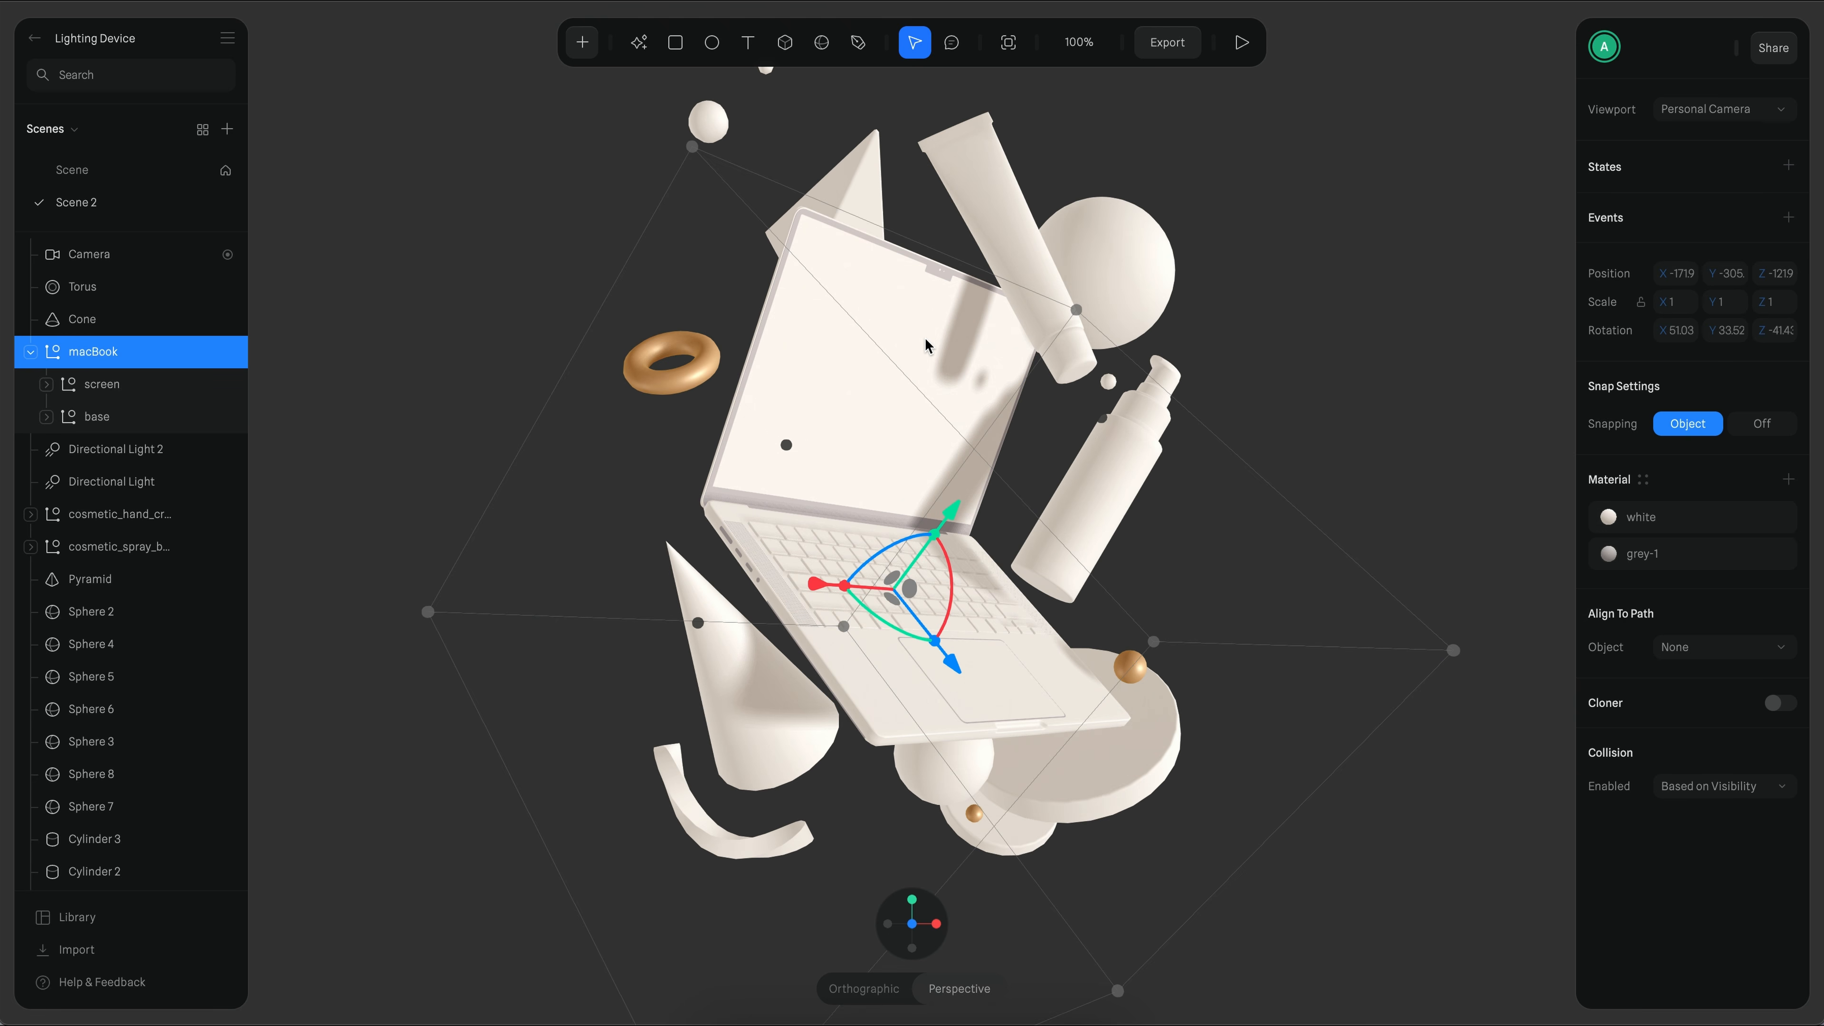
click(1784, 517)
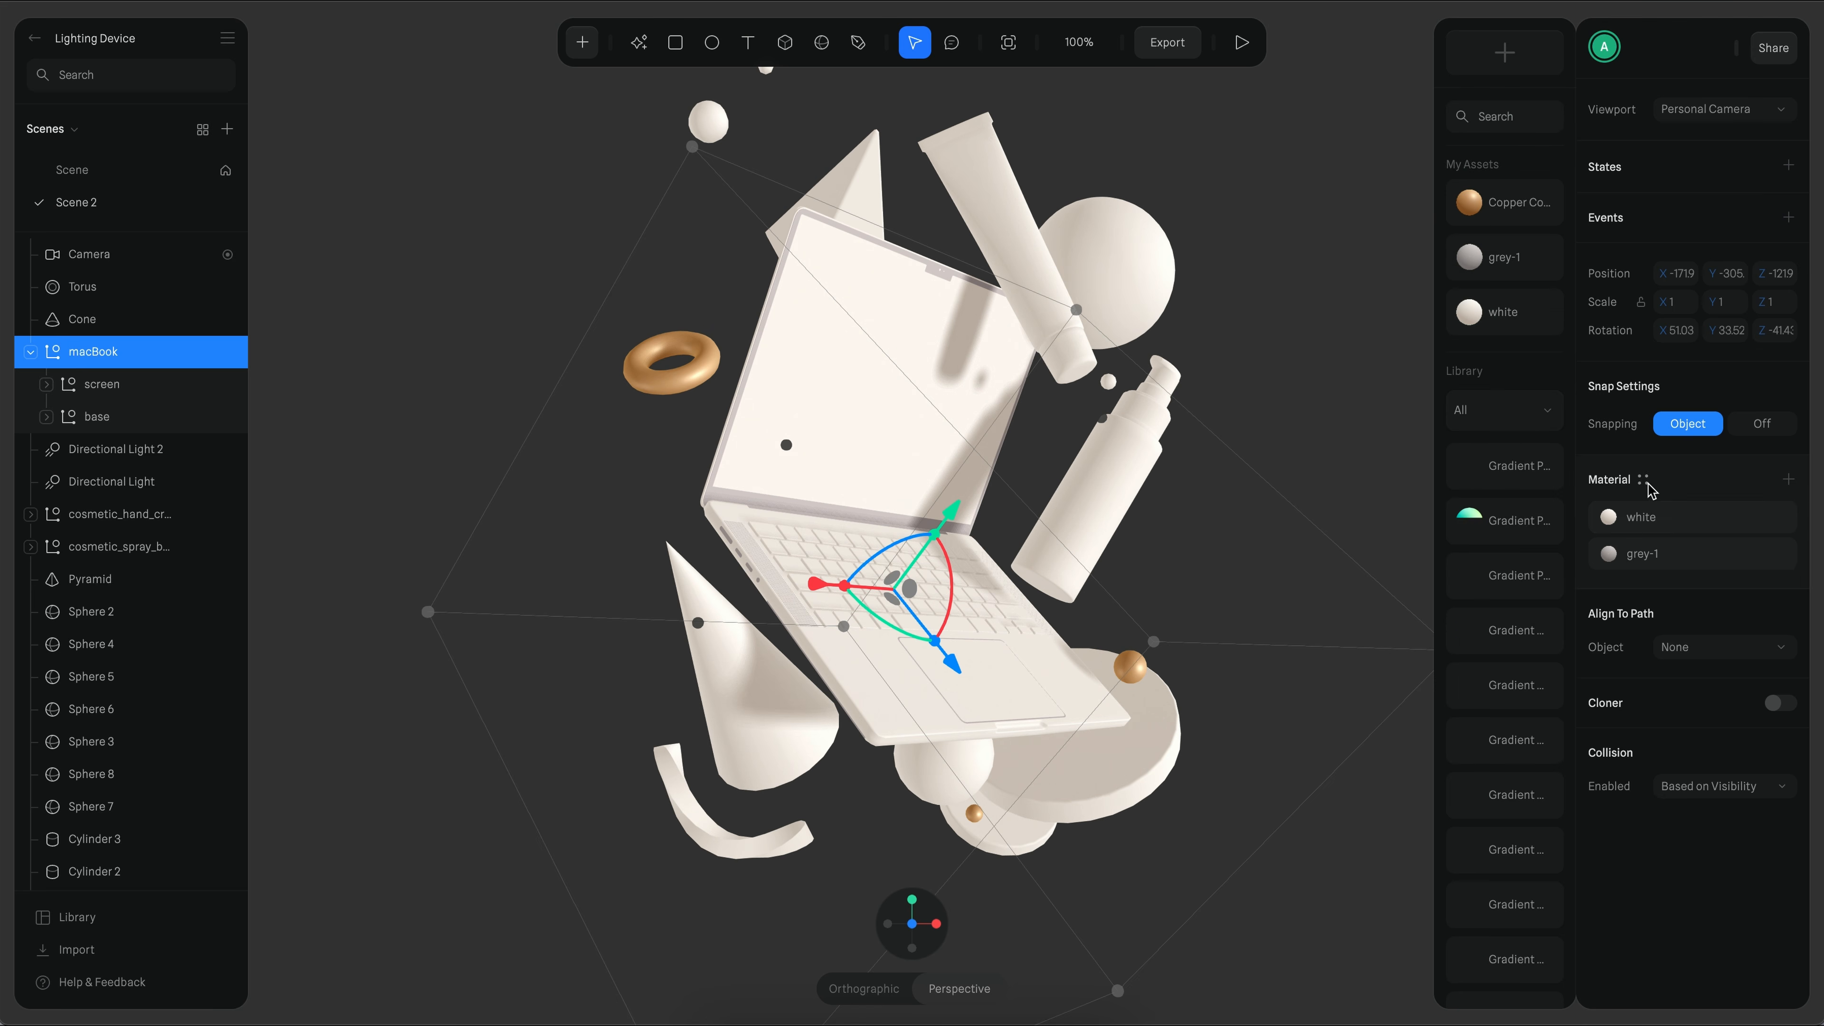
scroll(1500, 600, down, 5)
click(1502, 688)
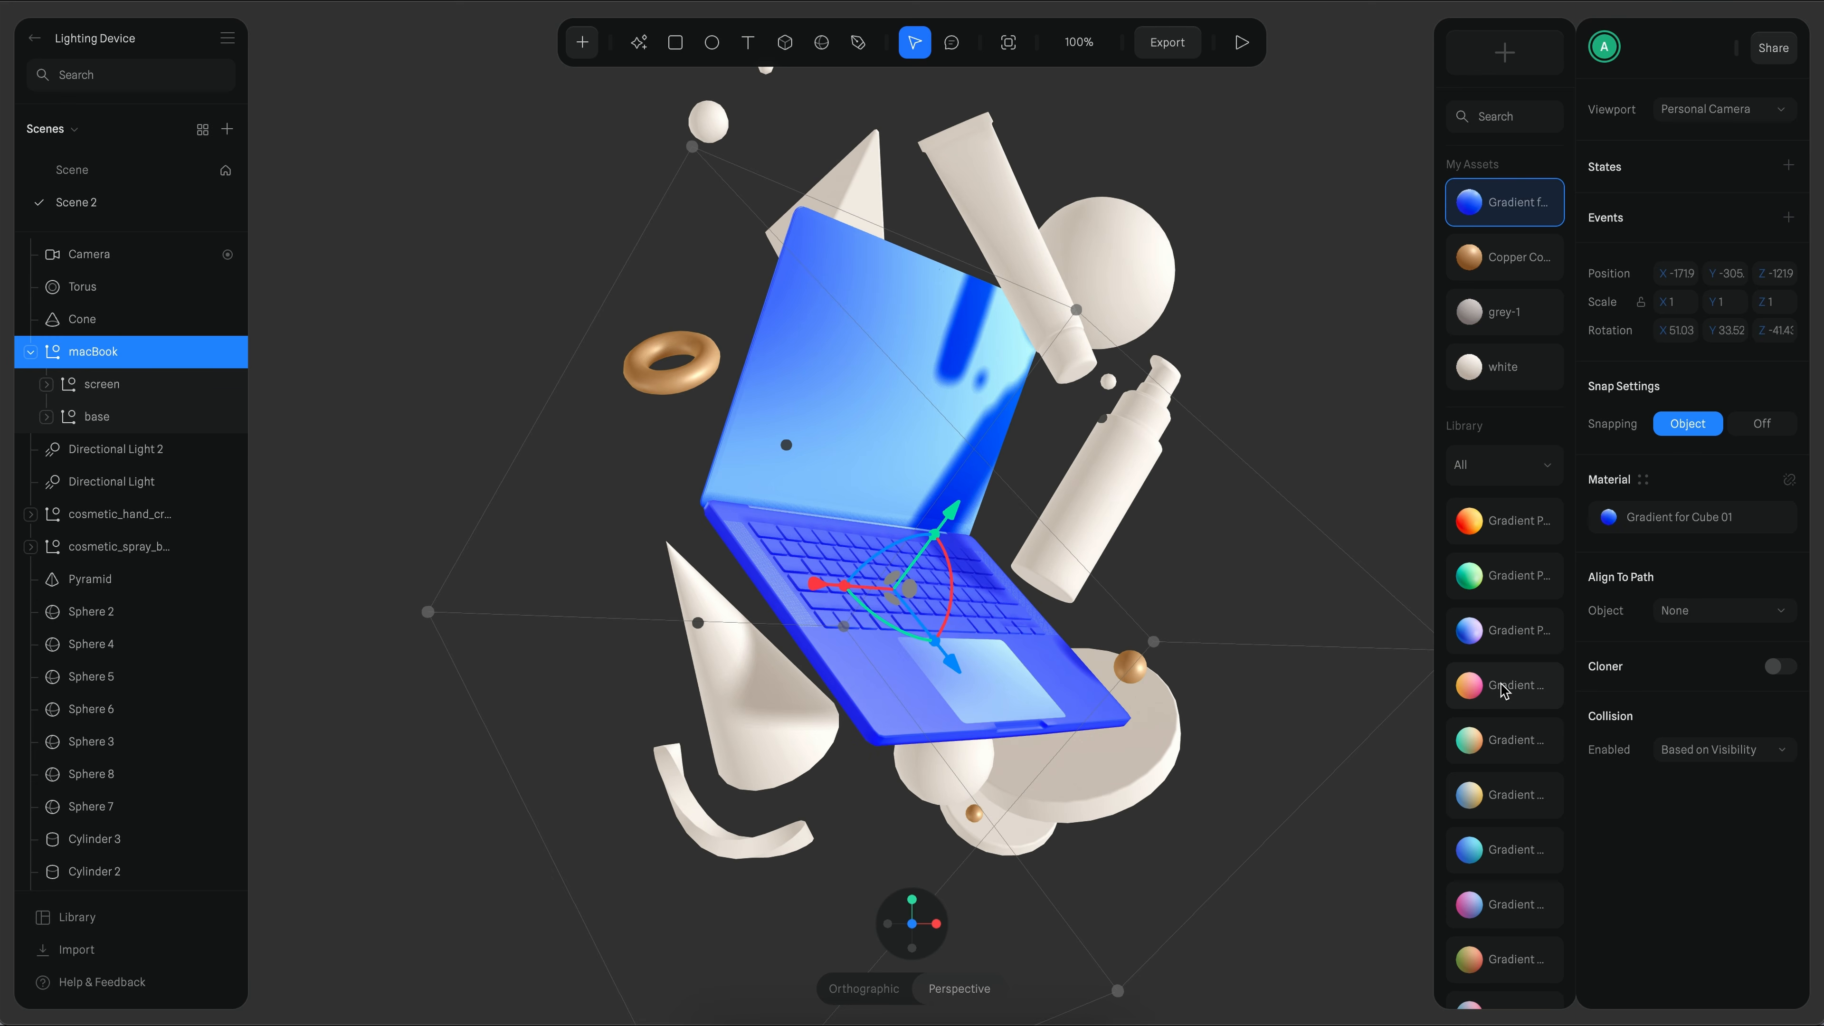
- Apply the Gradient for Cube 01 material to the white cosmetic bottles, cone, pyramid, large spheres, cylinders and curved shape
click(1096, 230)
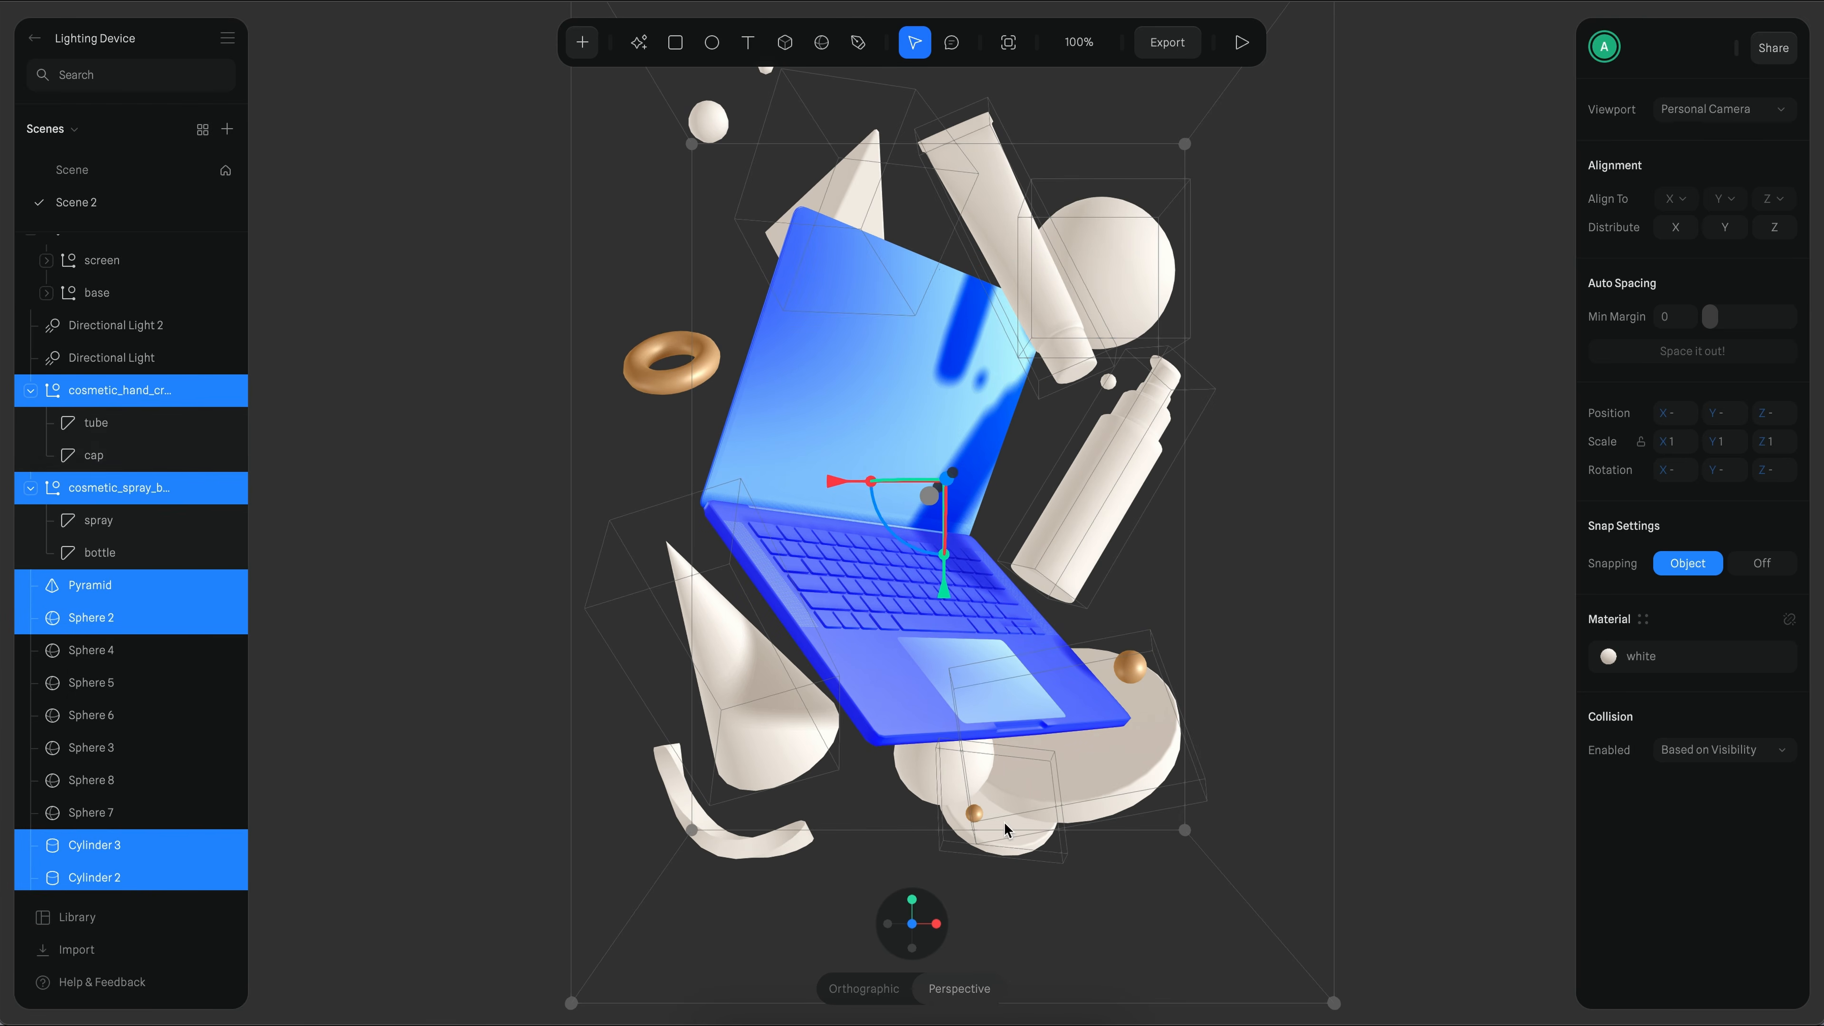
click(1729, 661)
click(1643, 619)
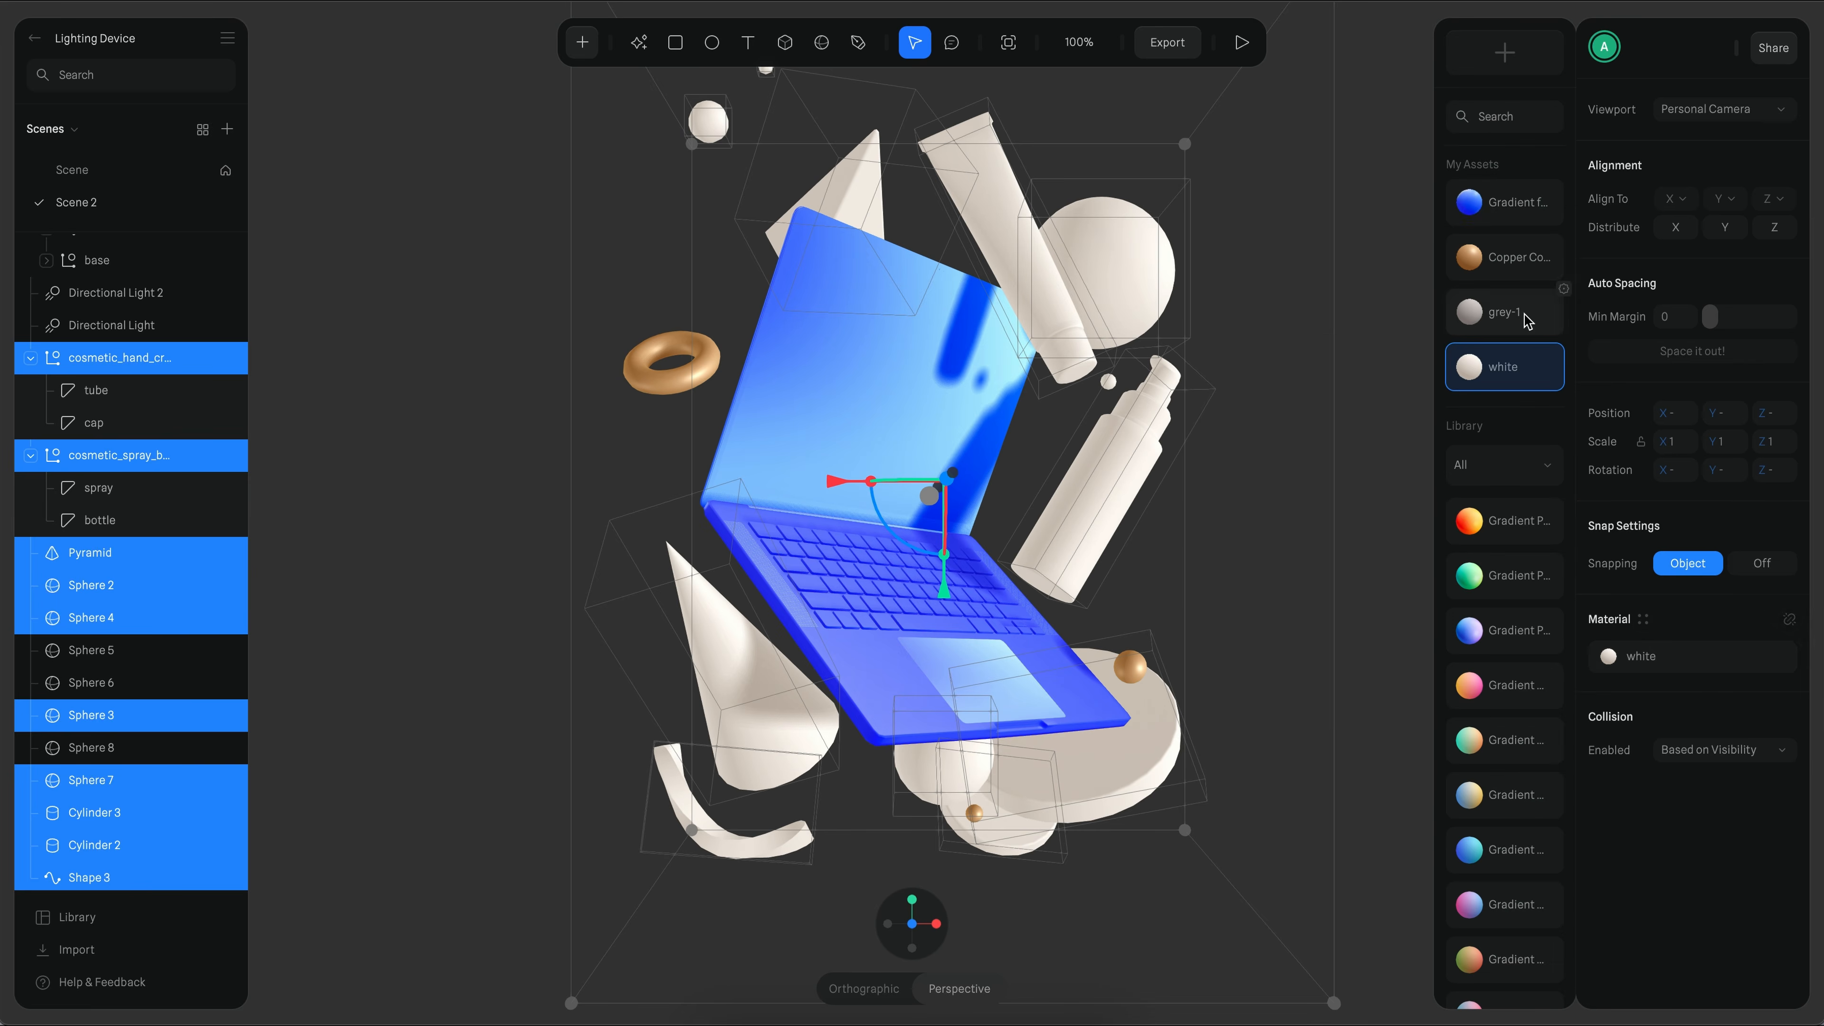
click(1517, 202)
click(1367, 342)
- Apply the white material to the copper torus and the larger copper sphere, Sphere 8
click(704, 377)
shift+click(1131, 667)
click(1643, 743)
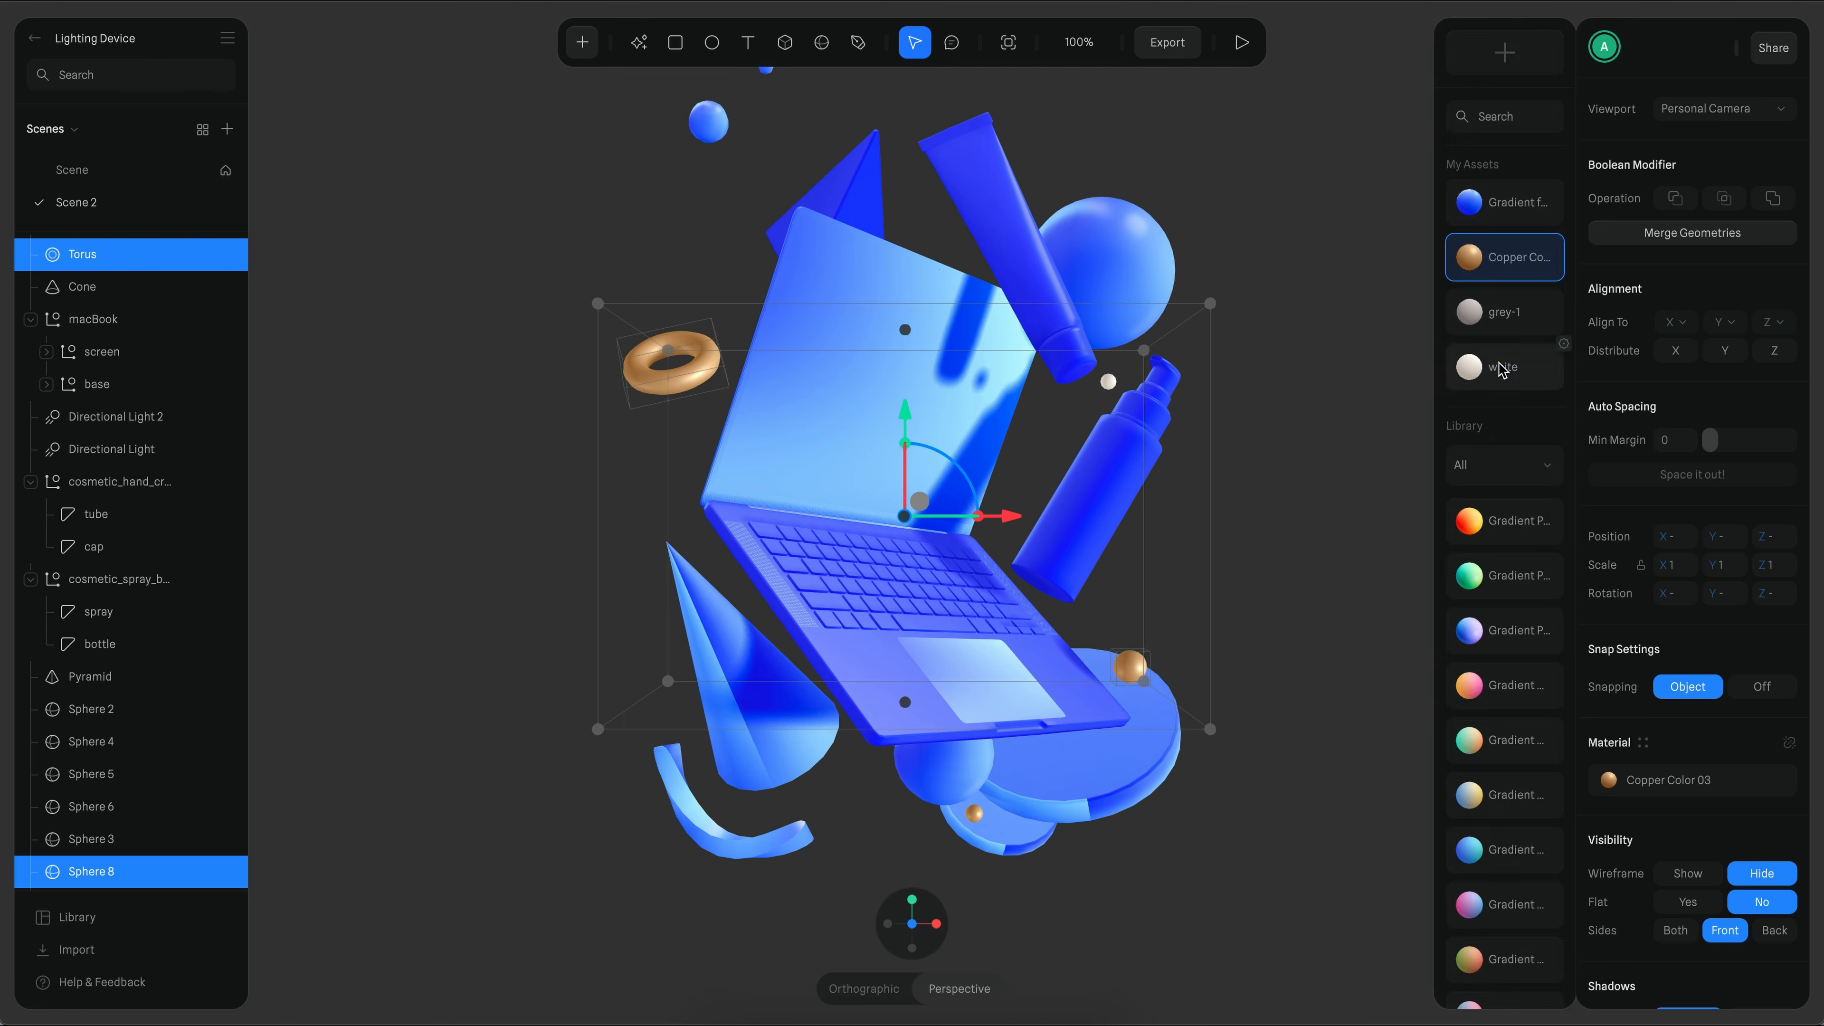
click(1501, 368)
click(1364, 345)
- Set Scene 2's background color to the light blue 7FA0F5 and return to the original scene
click(1665, 318)
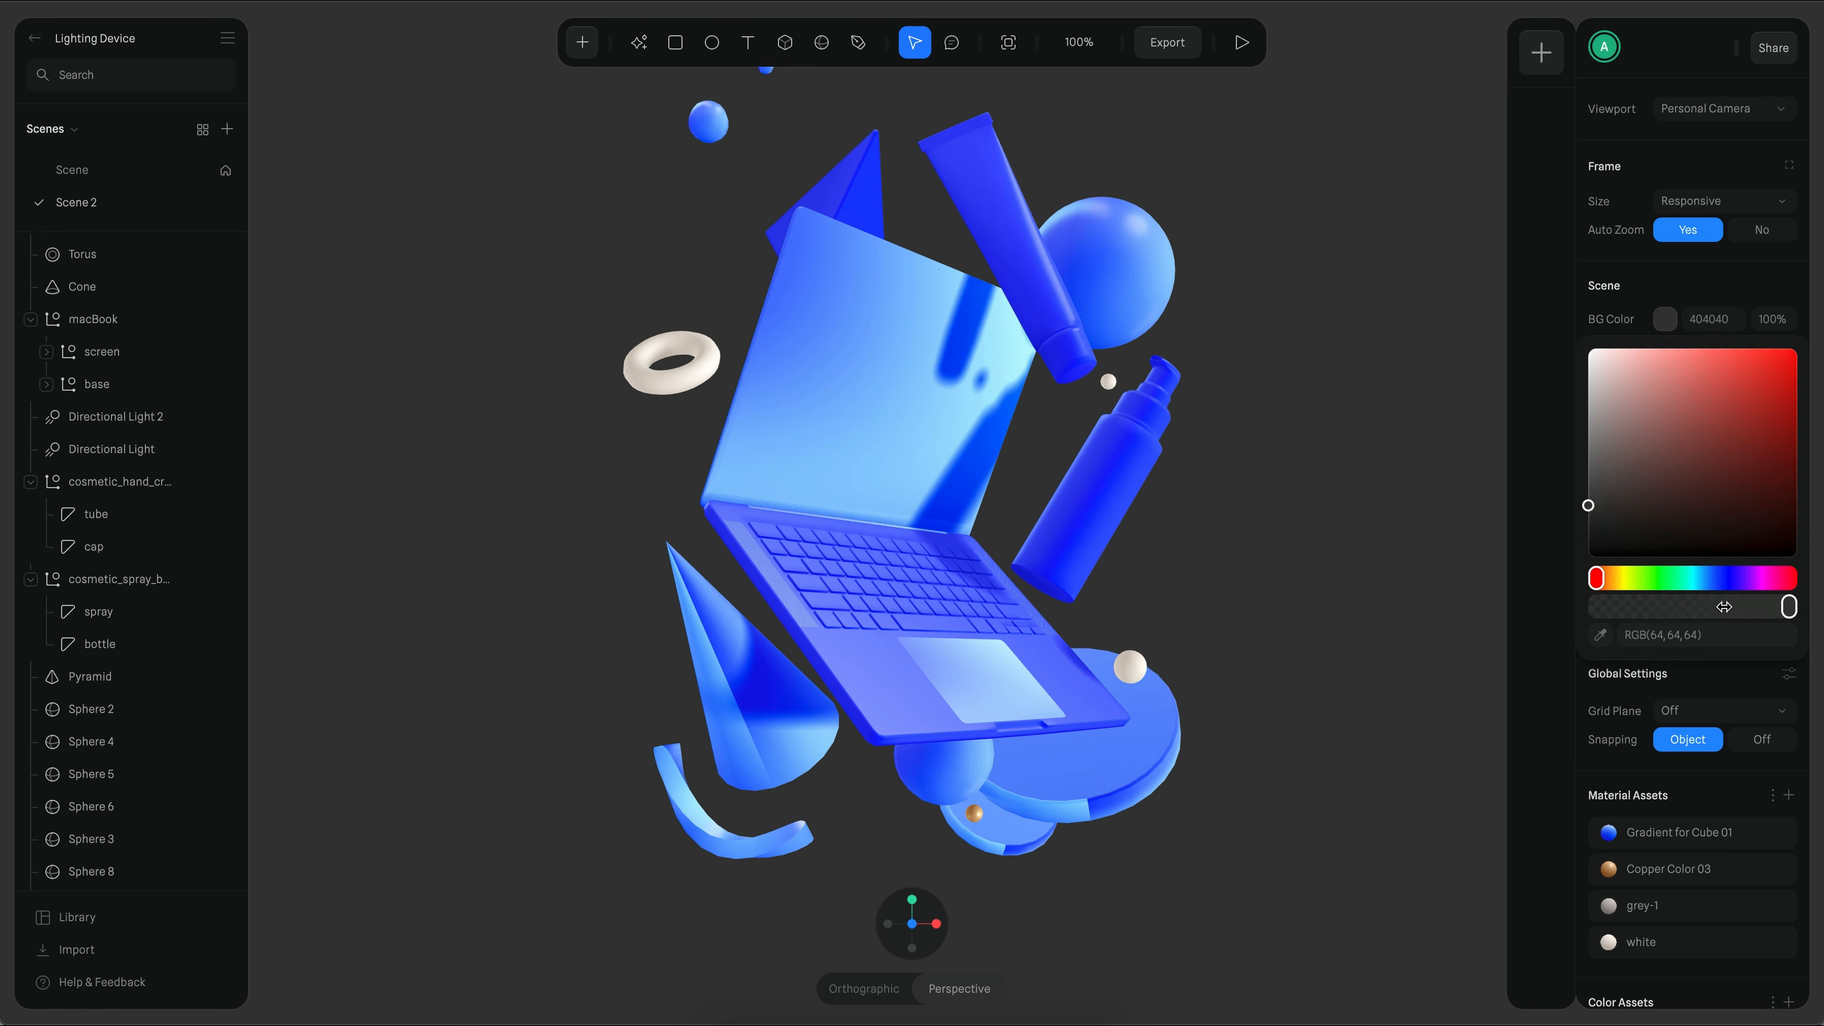
click(1716, 579)
drag(1693, 459, 1691, 359)
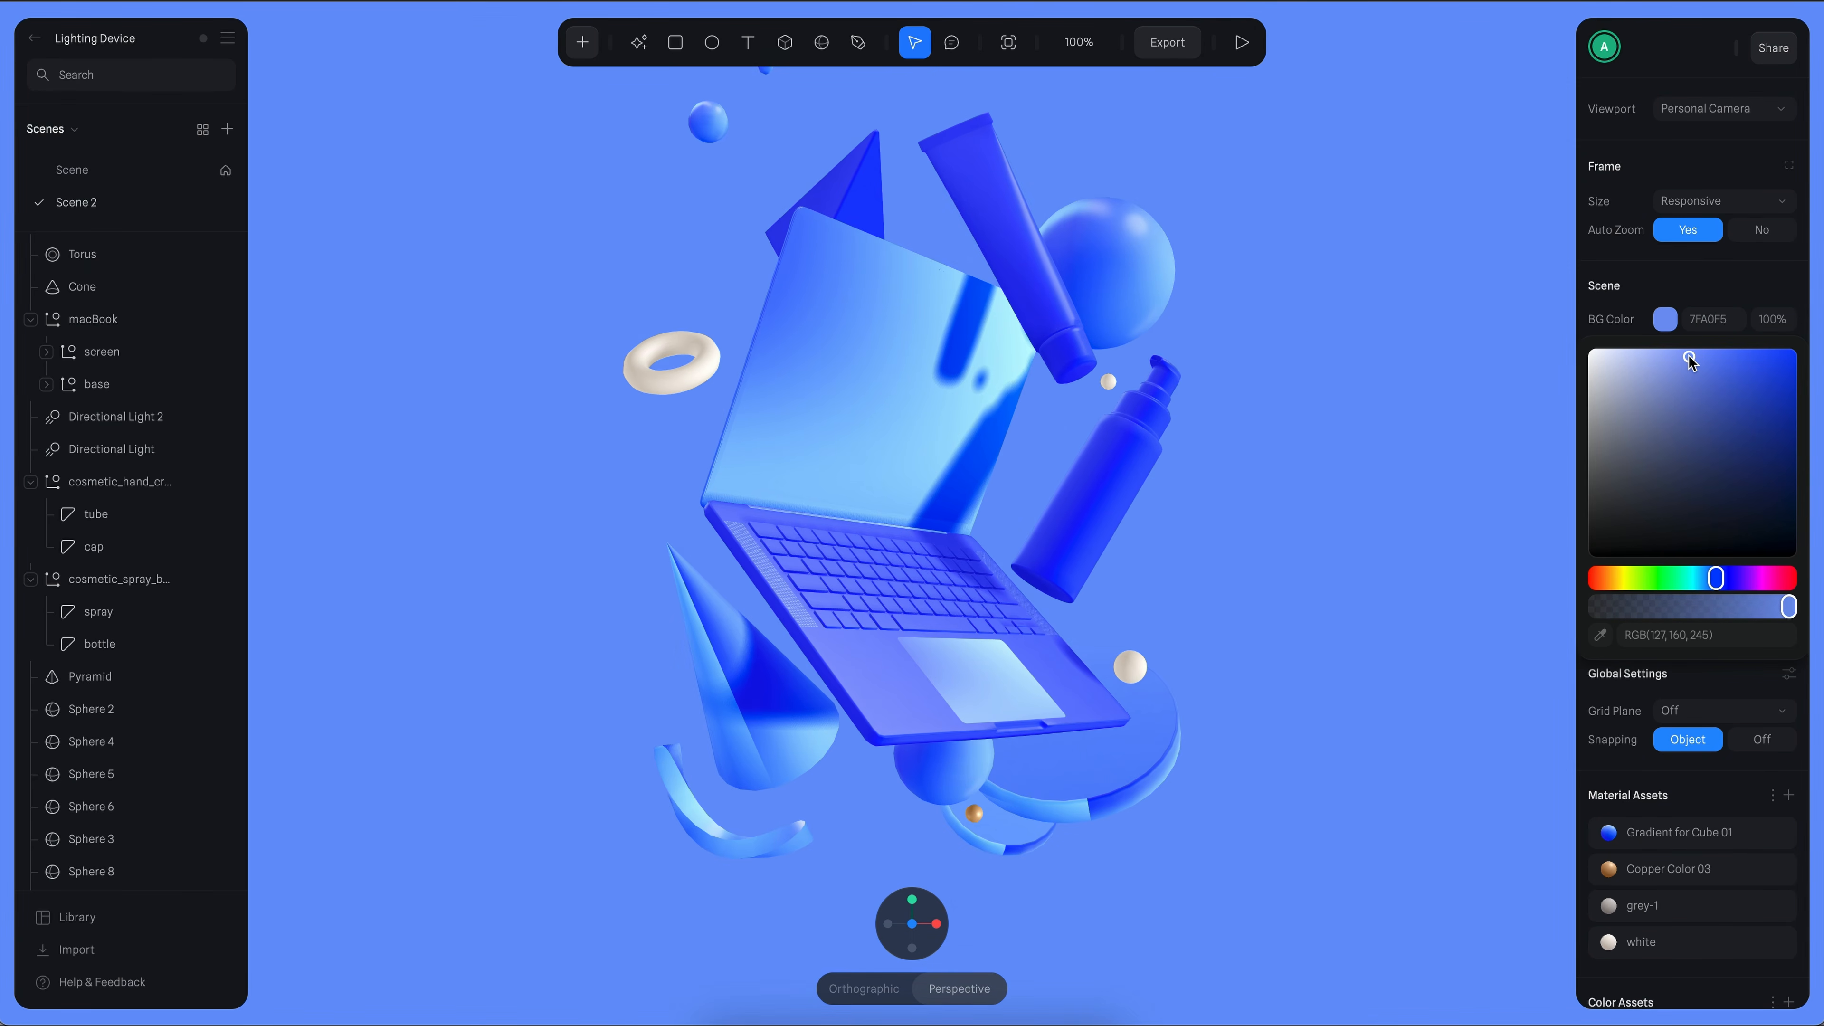
click(1287, 323)
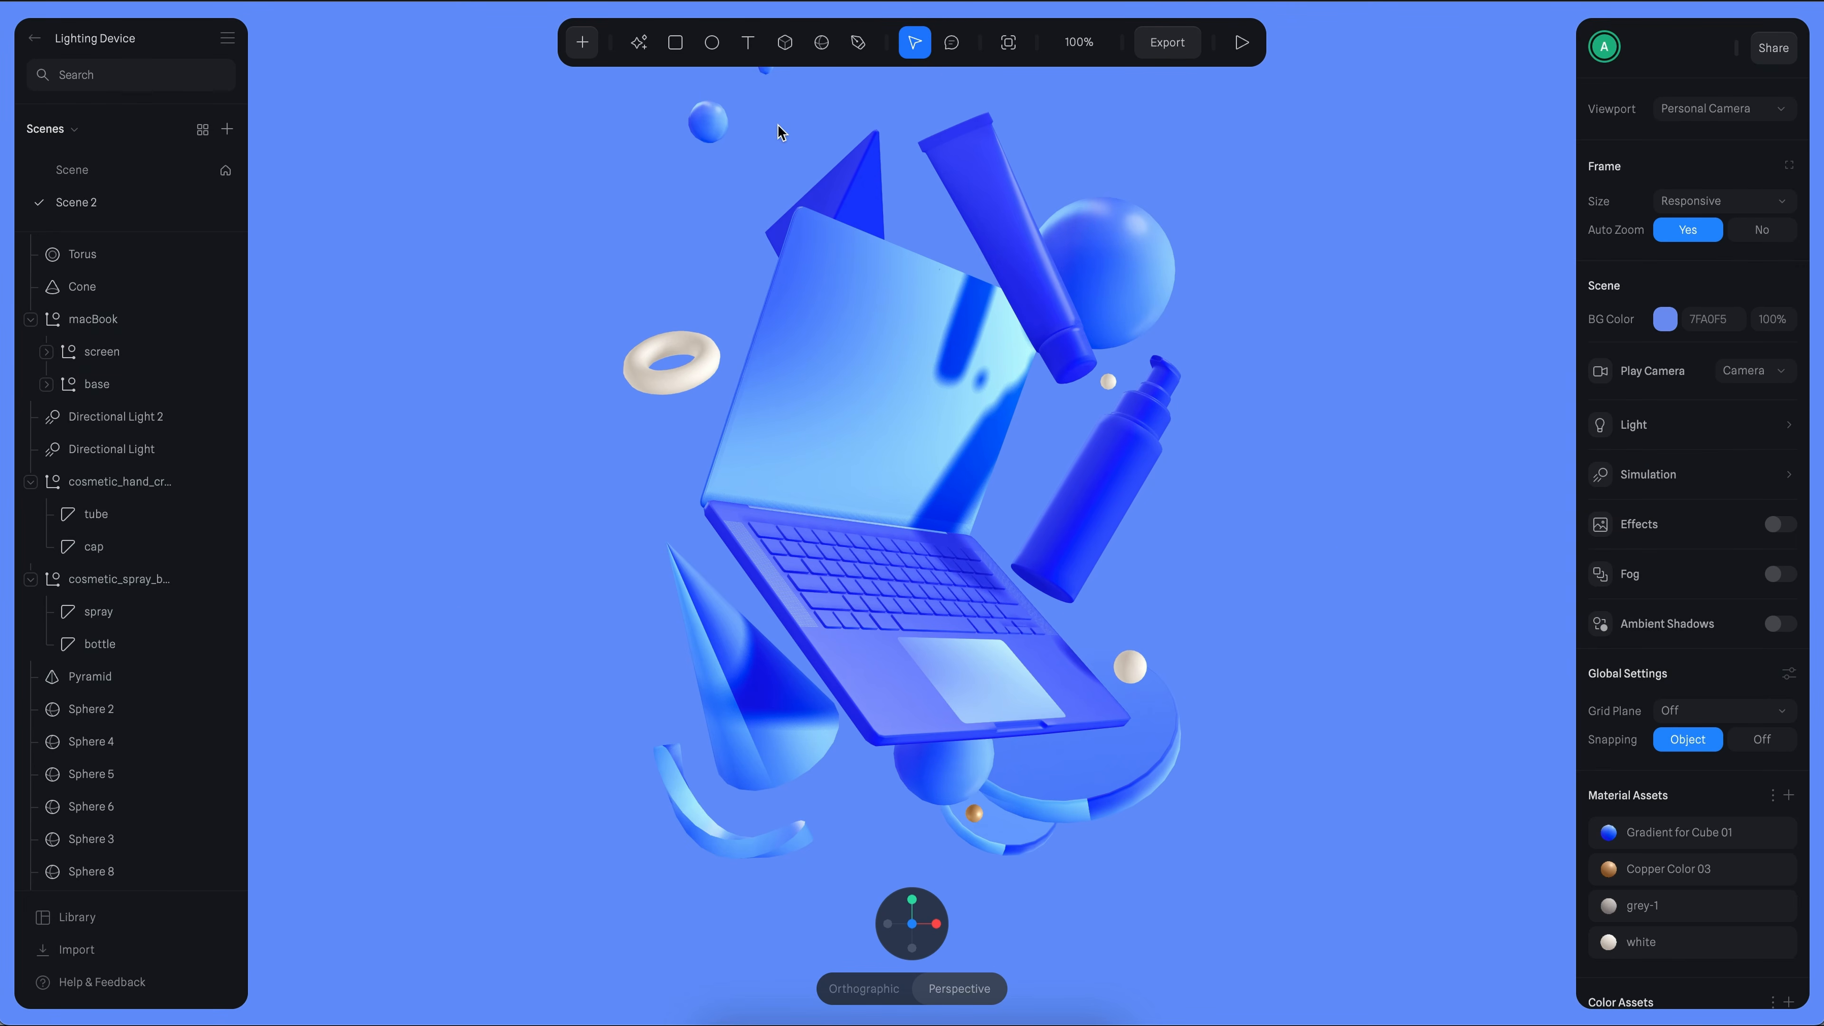
click(78, 177)
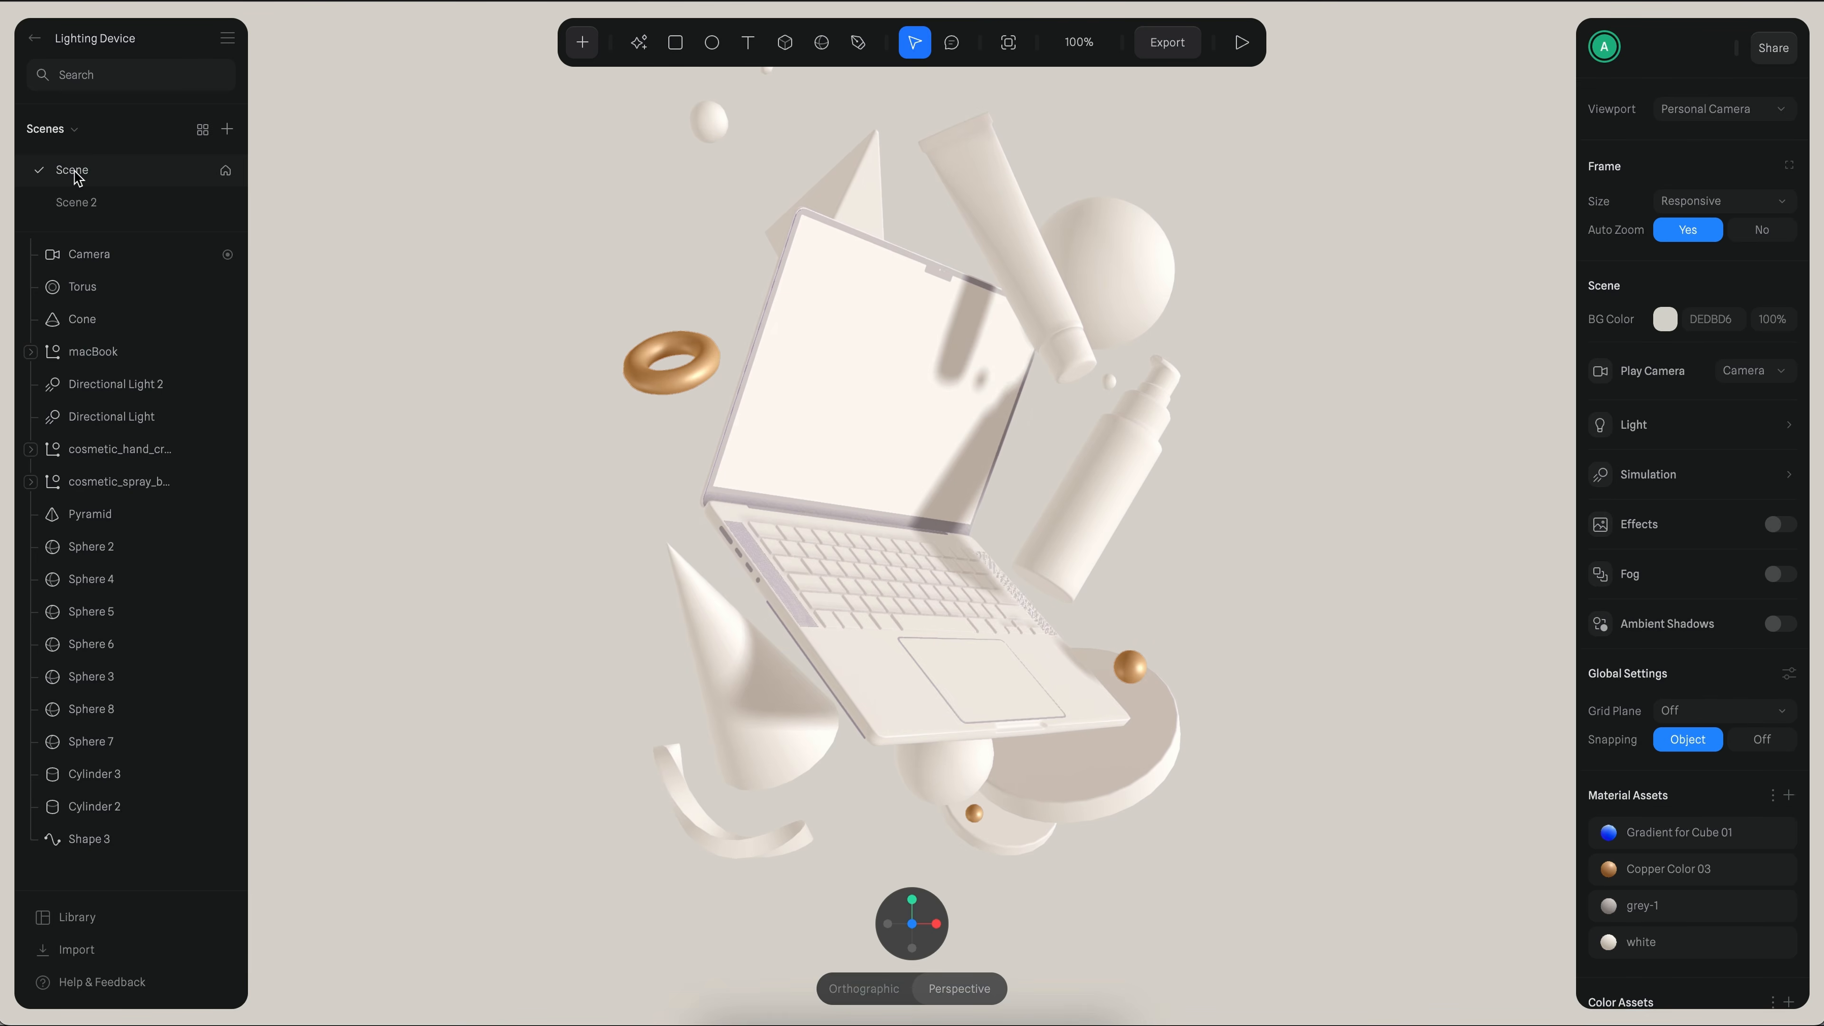
- Switch back and forth between the original scene and Scene 2 to compare their colors
click(72, 203)
click(82, 180)
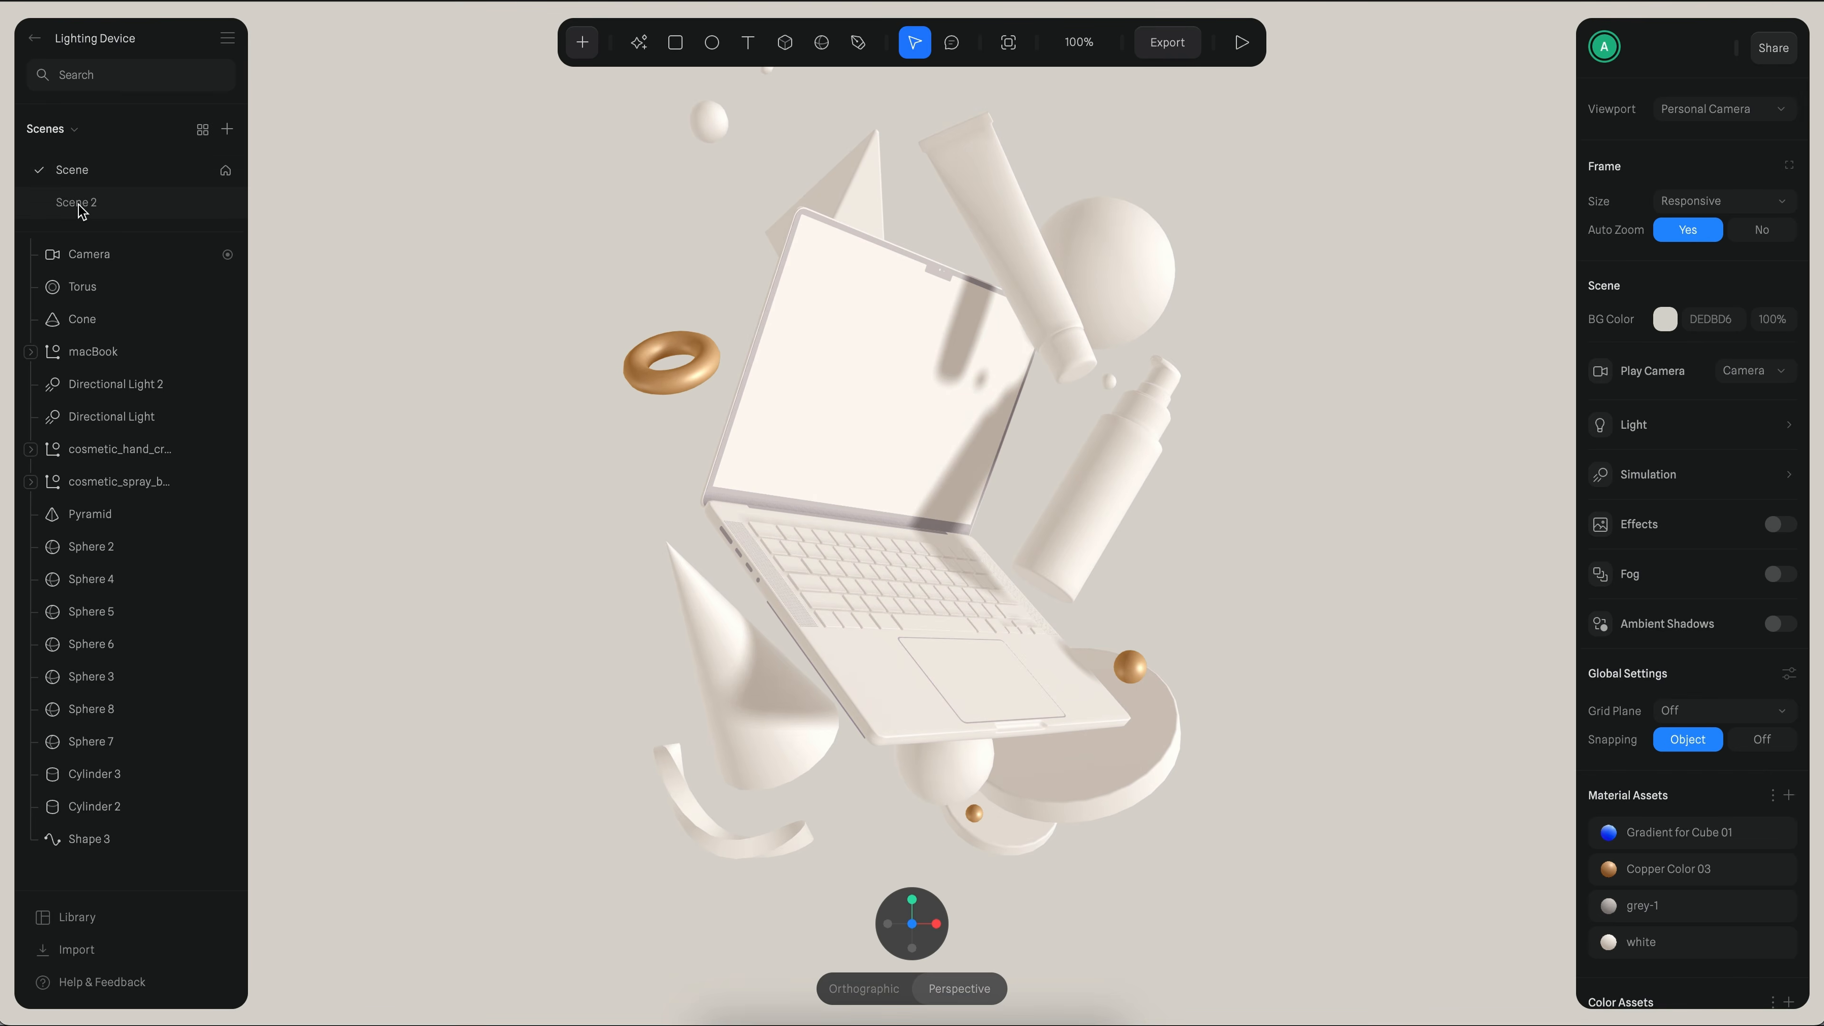
click(83, 205)
click(84, 177)
click(92, 204)
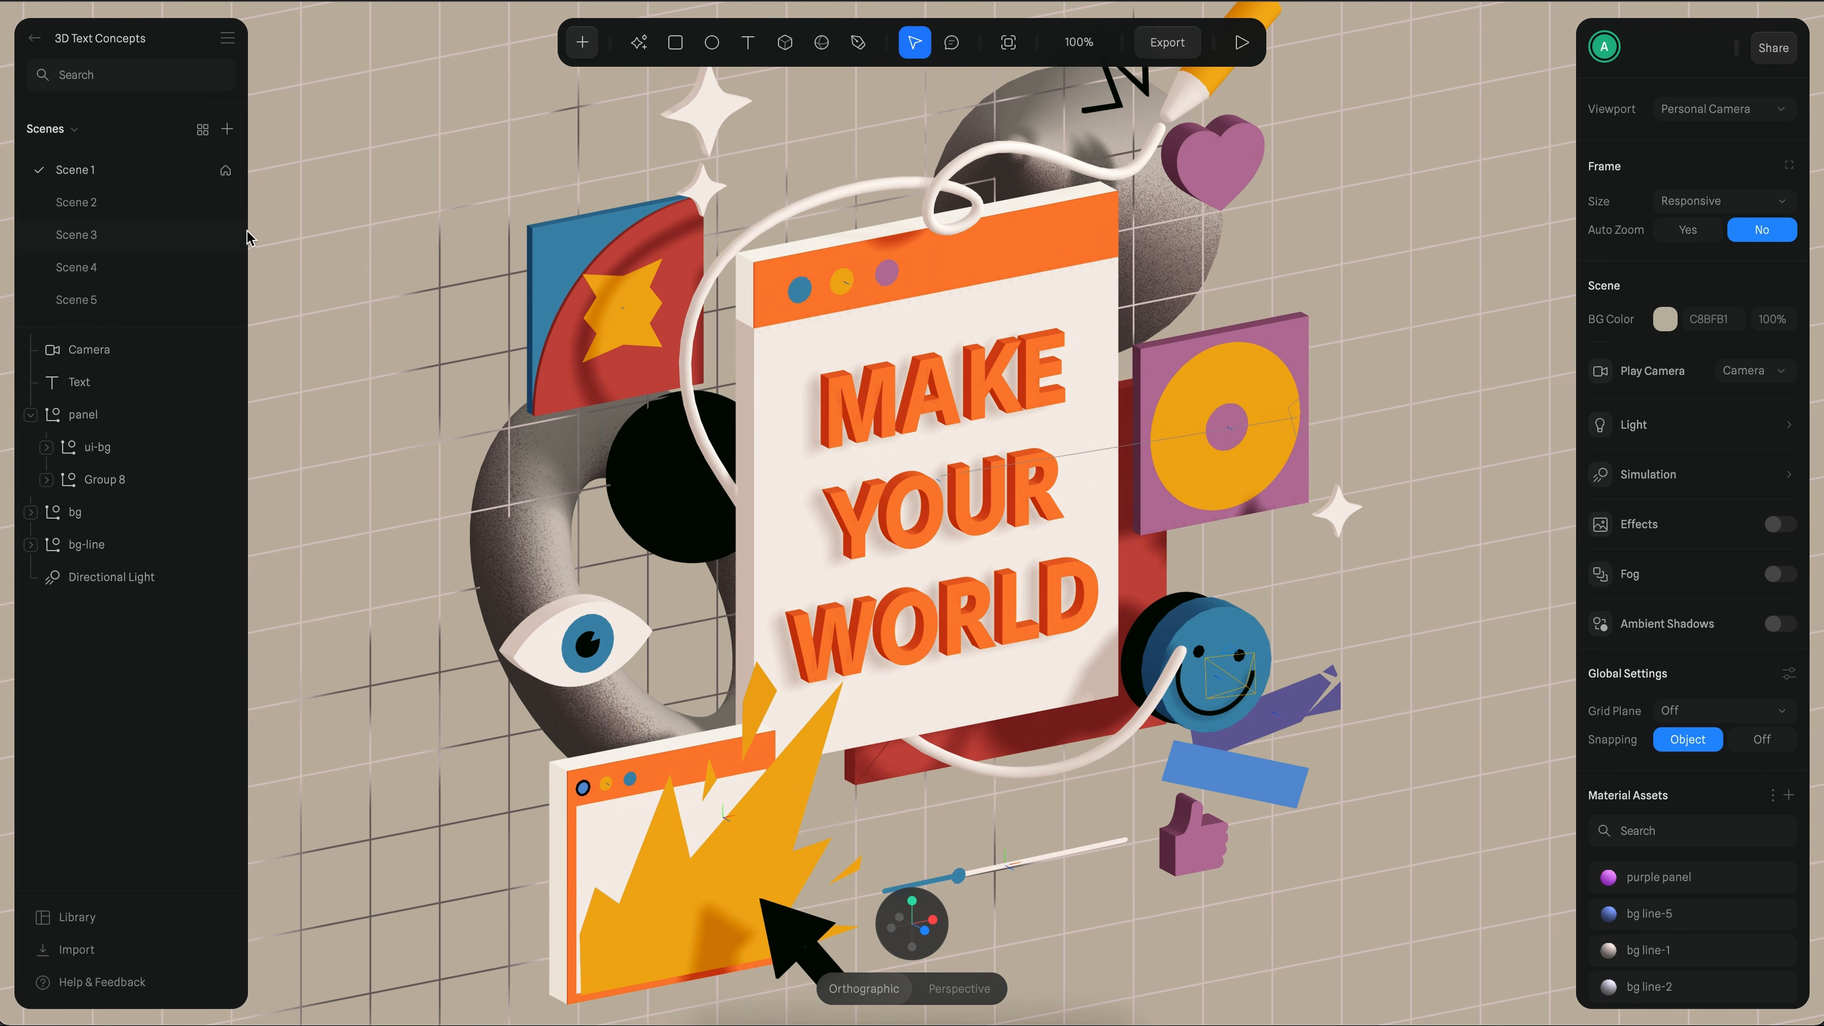
- View Scenes 2 through 5 of the 3D Text Concepts file in order and open the overview of all scenes
click(131, 202)
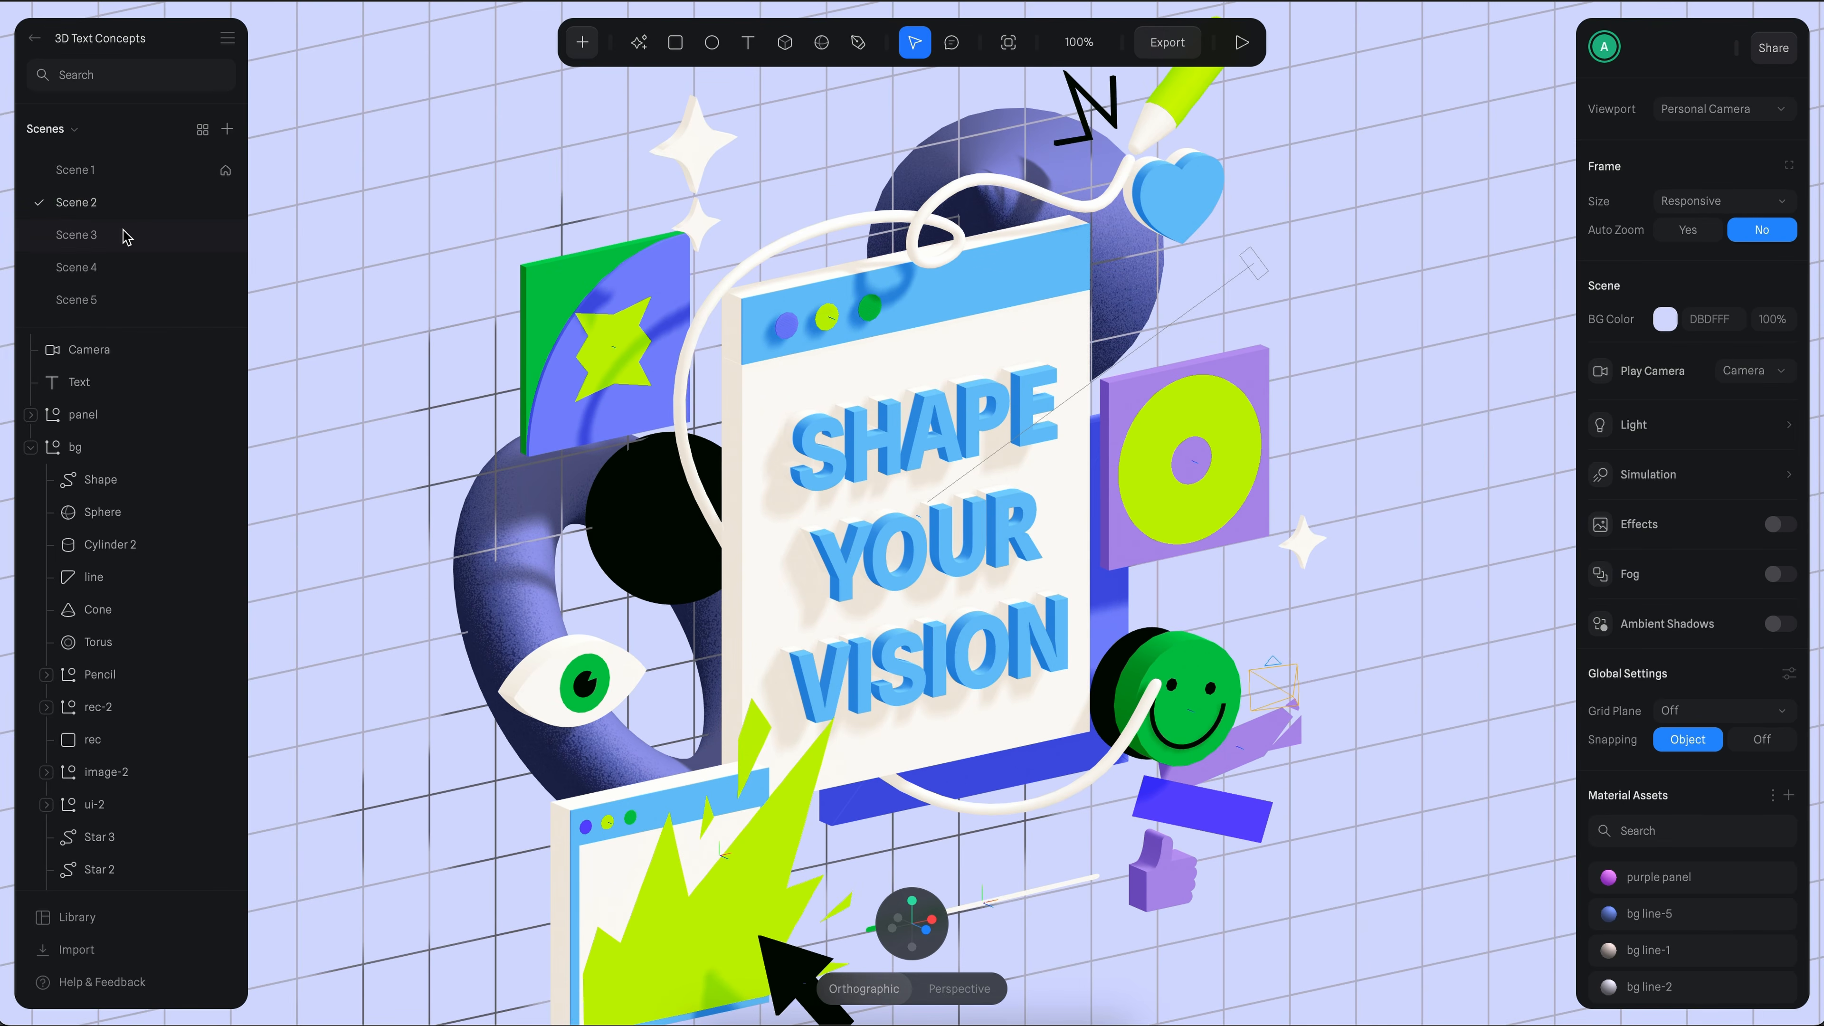
click(126, 237)
click(119, 265)
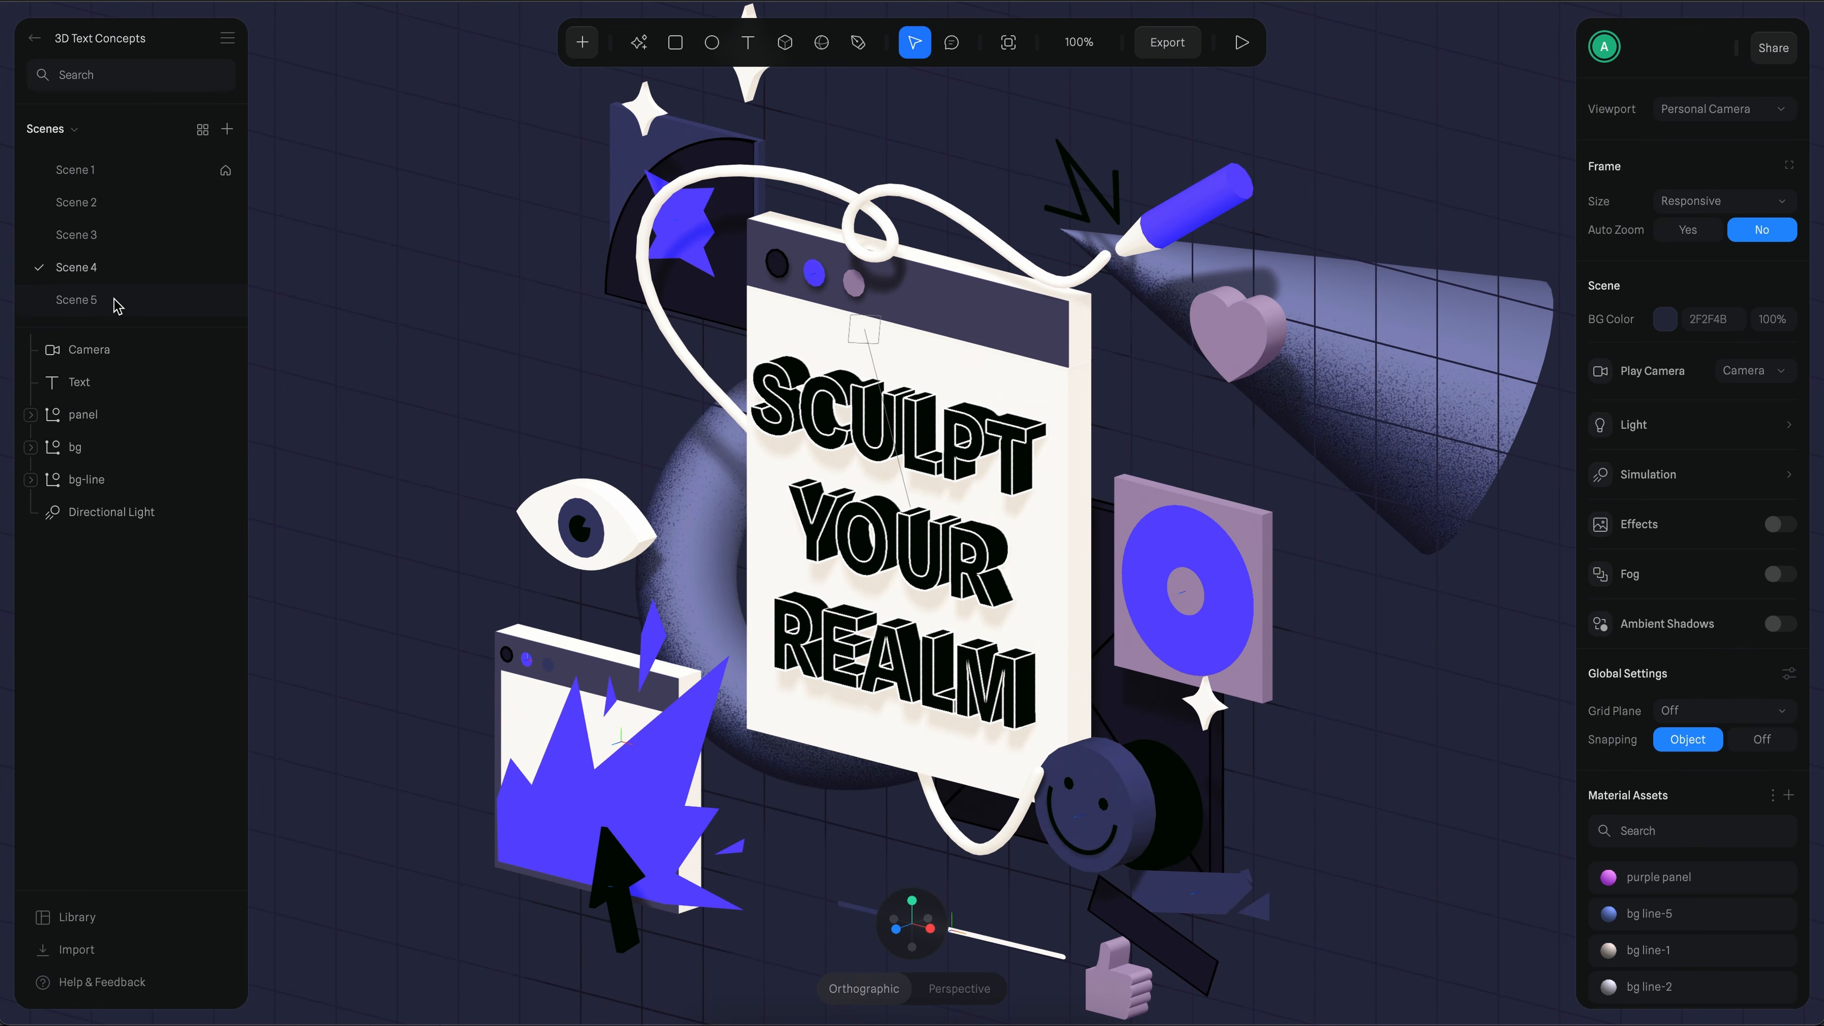
click(115, 301)
click(202, 130)
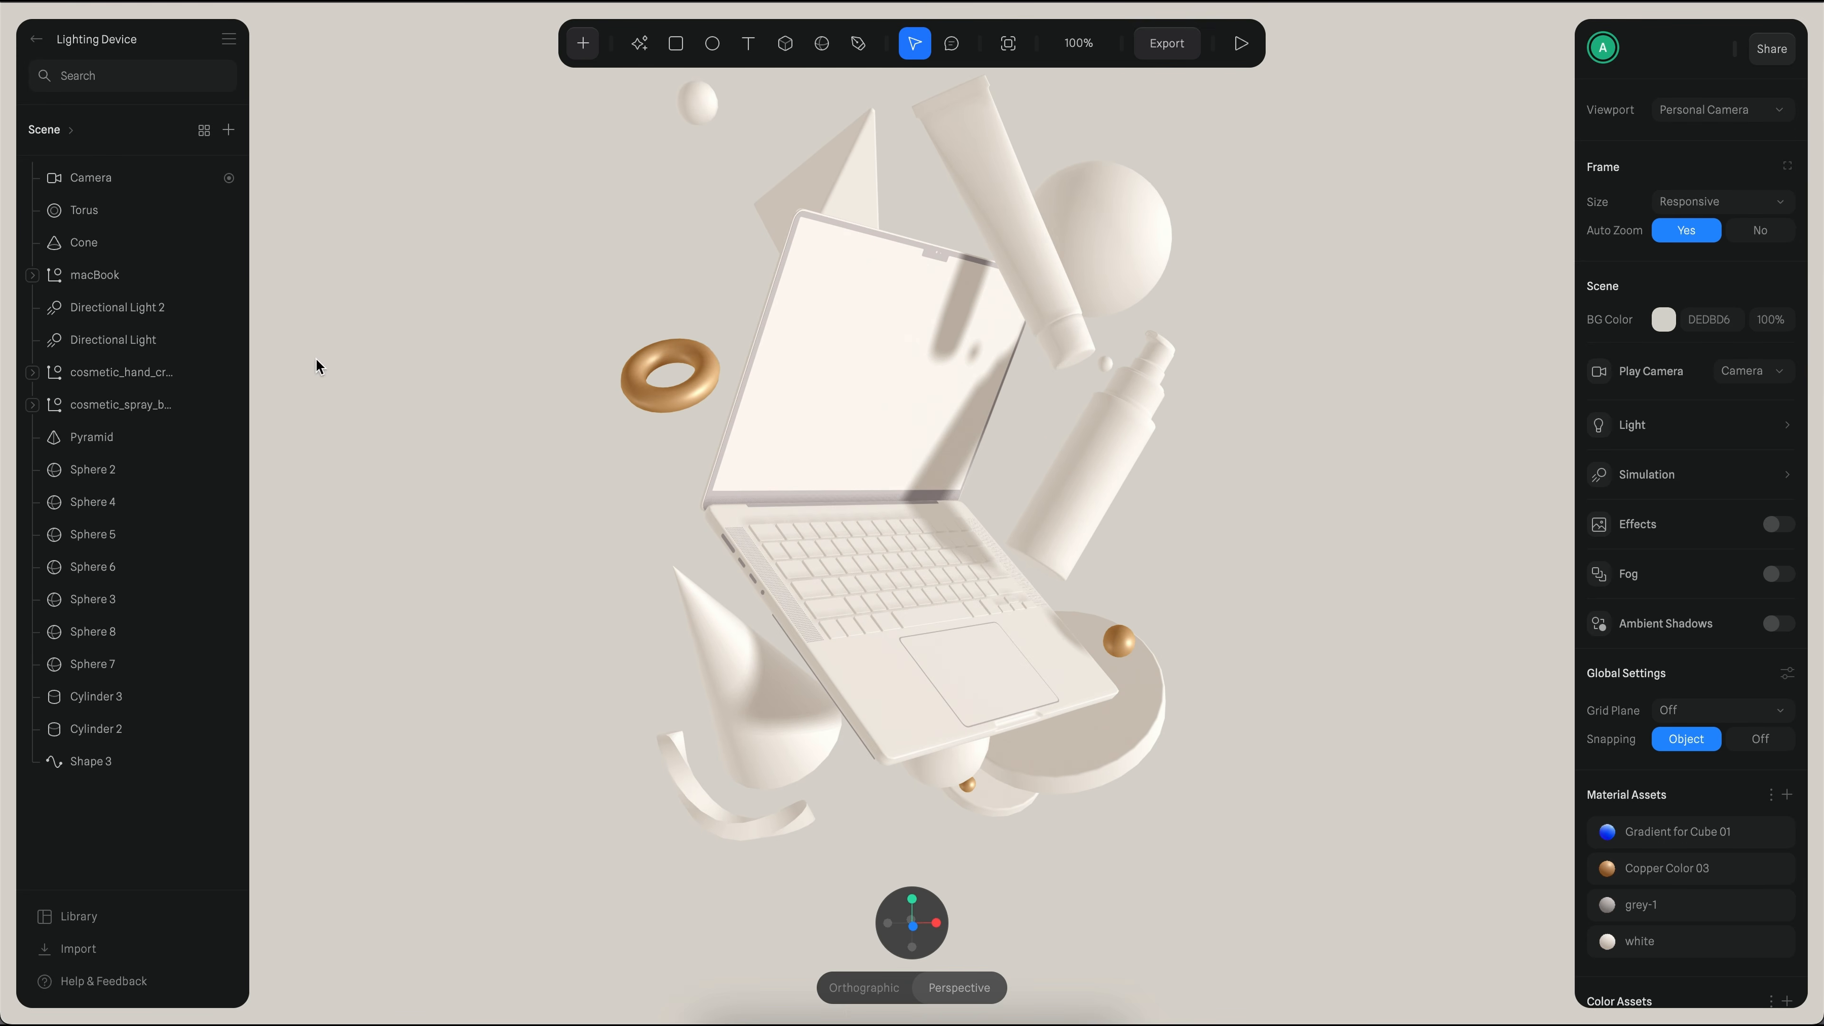
- Expand the Lighting Device scene list, view Scene 2 from a slightly different angle, and open the overview of all scenes
click(53, 130)
click(96, 205)
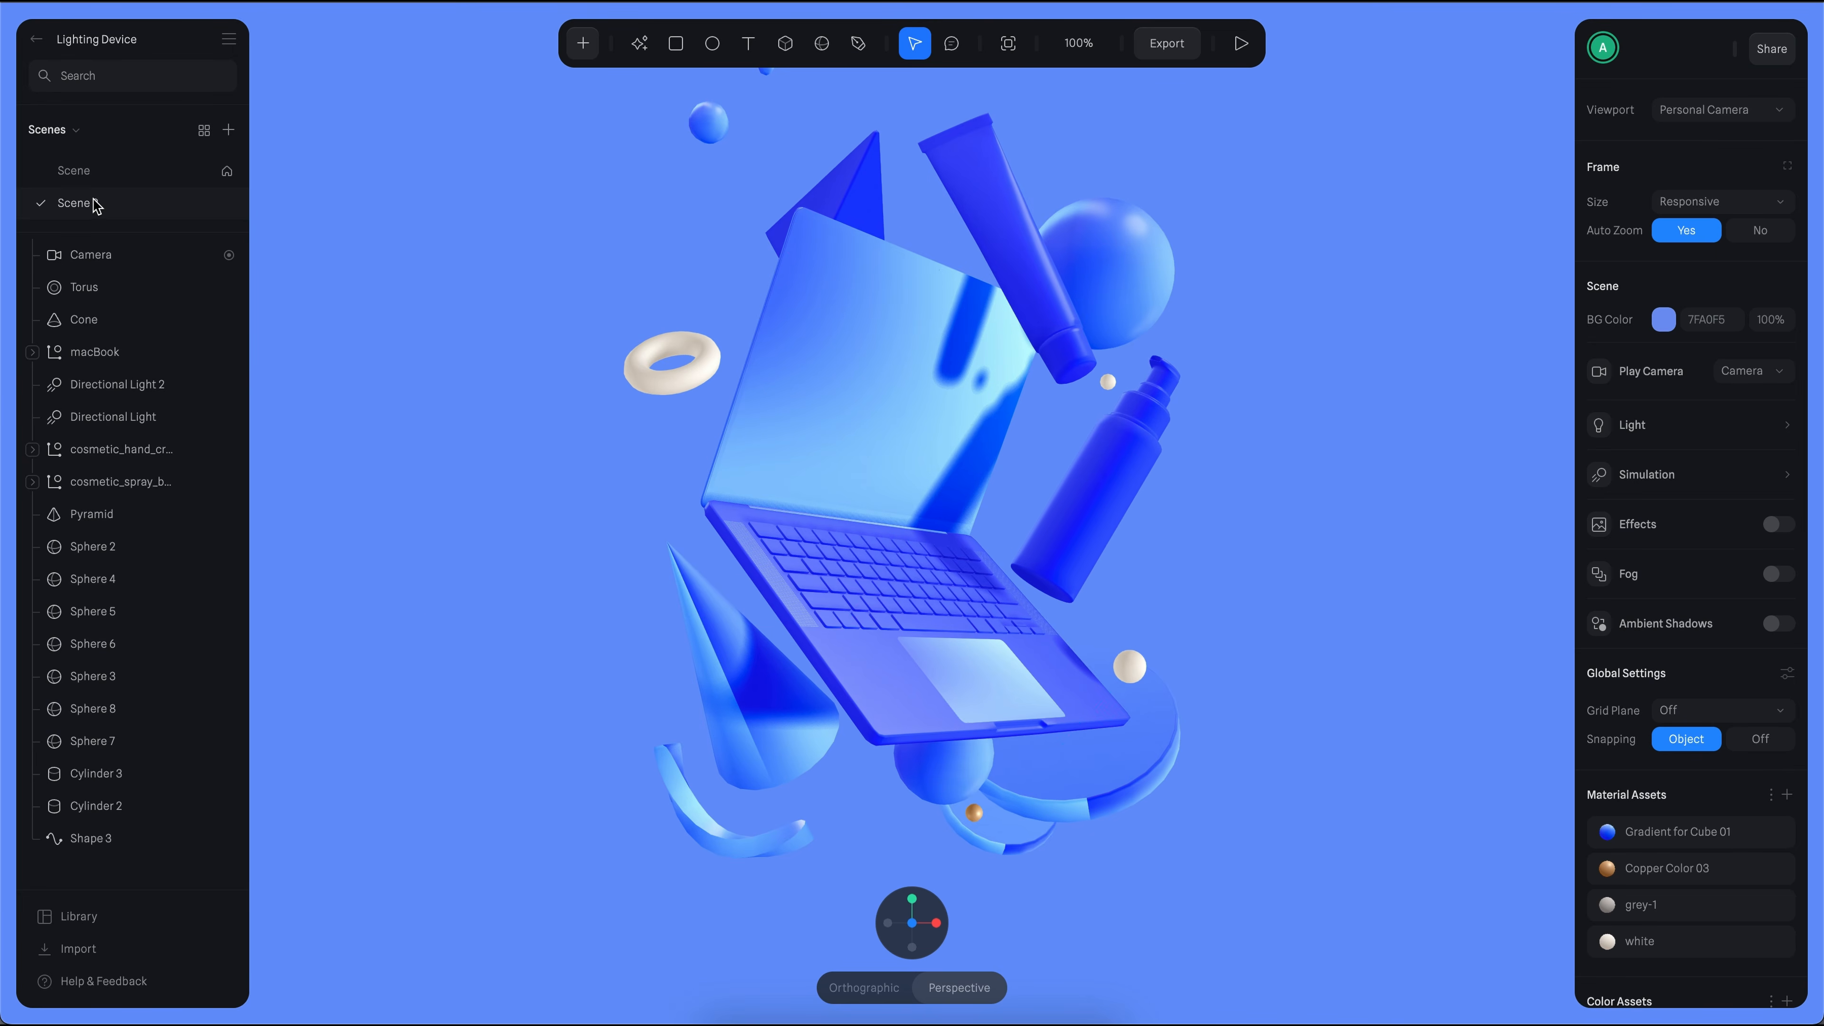
alt+drag(1282, 607, 1256, 635)
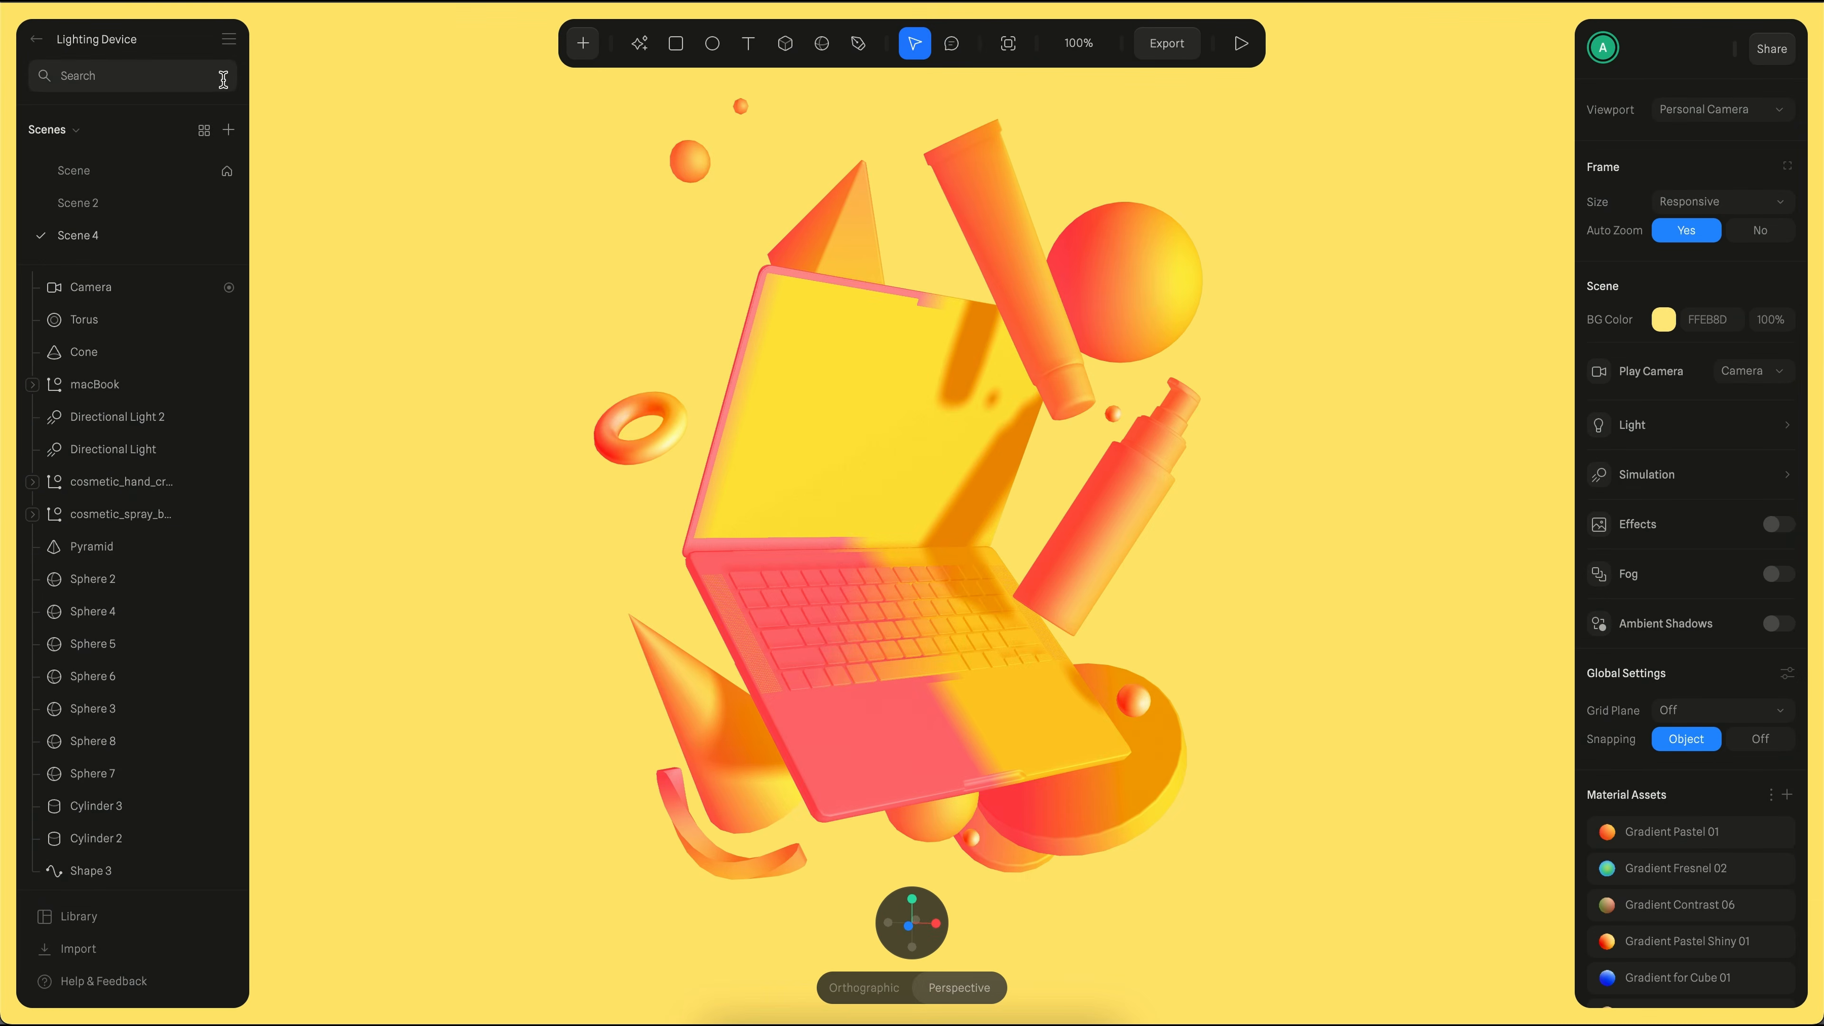
click(204, 131)
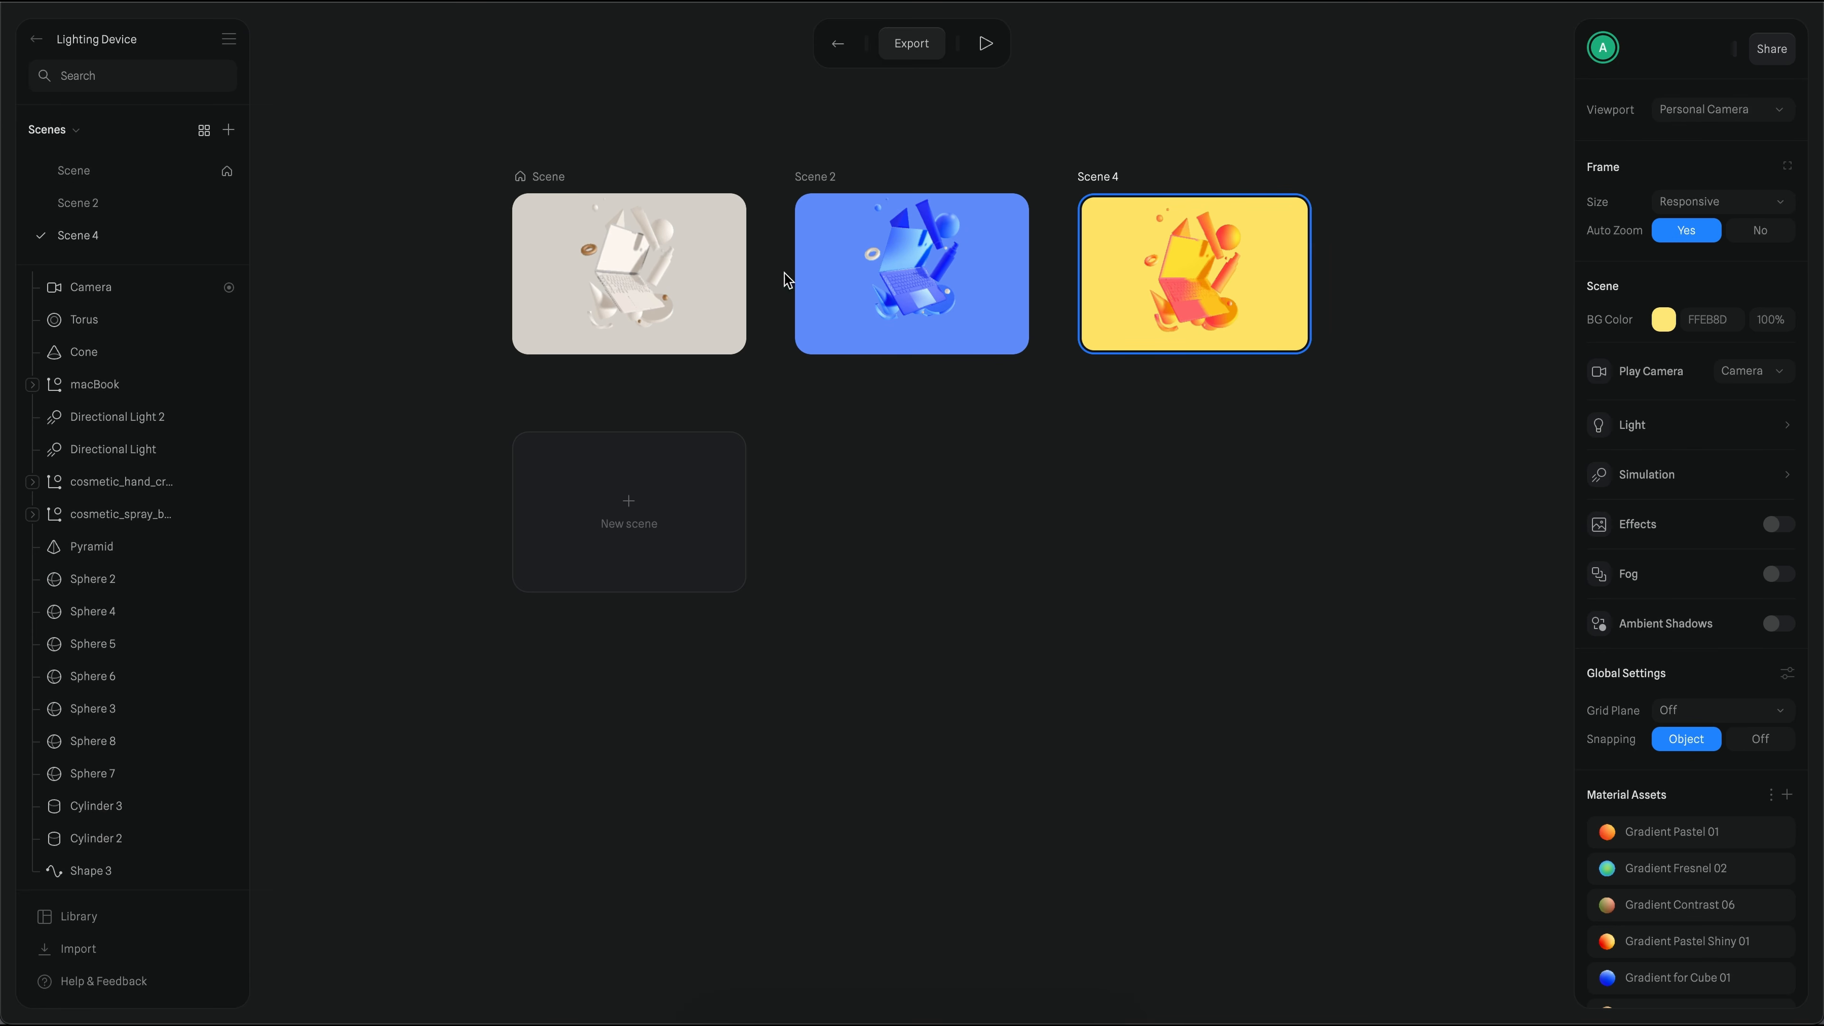